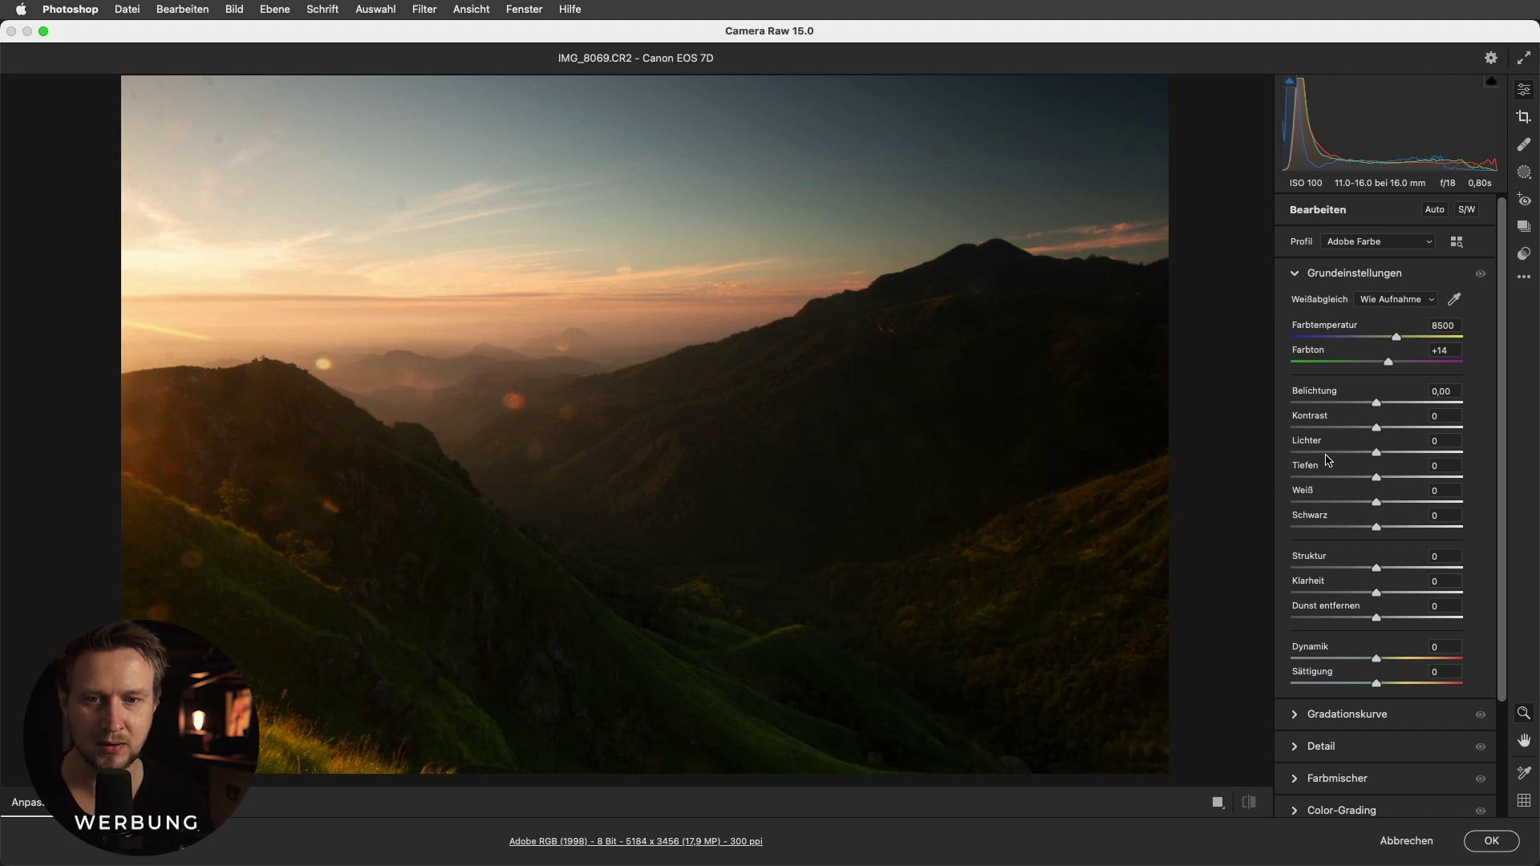
Set Tiefen to +70 and Lichter to -83, then preview before and after.
left_click_drag(1378, 479, 1387, 479)
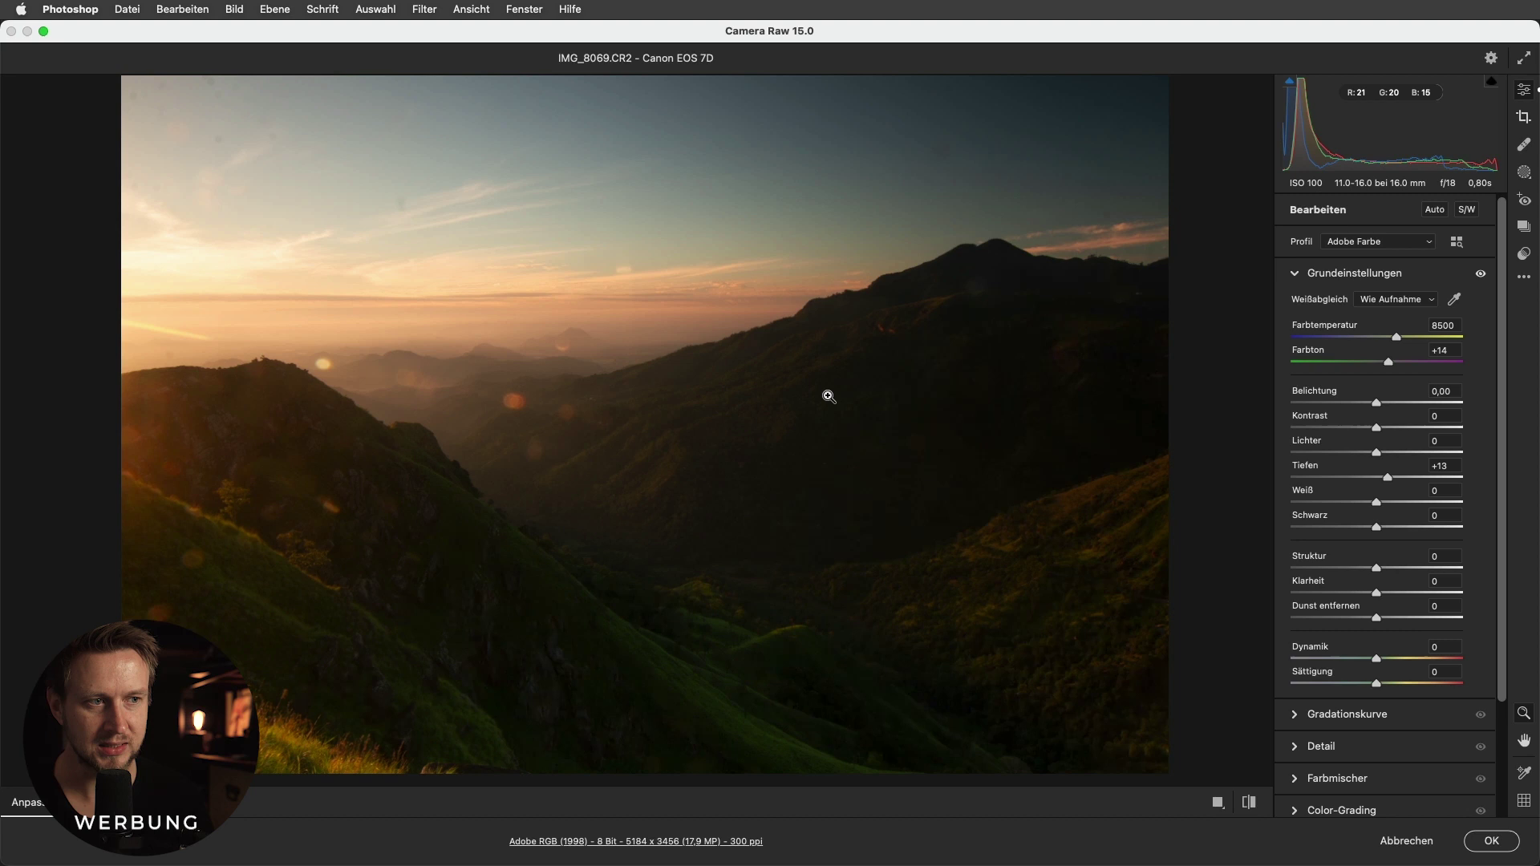
left_click_drag(1388, 478, 1436, 485)
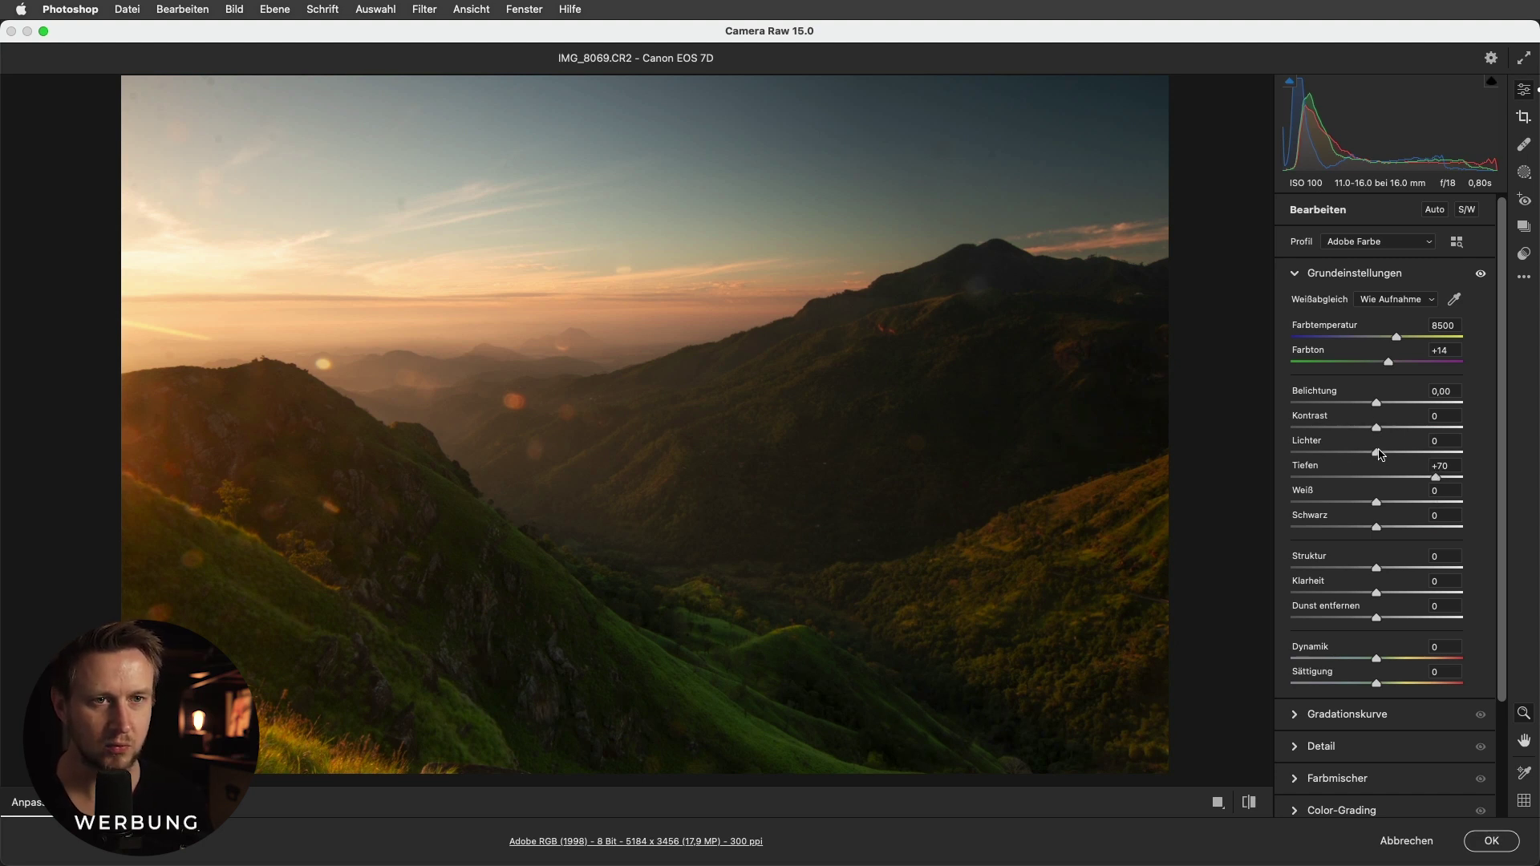
left_click_drag(1378, 453, 1314, 455)
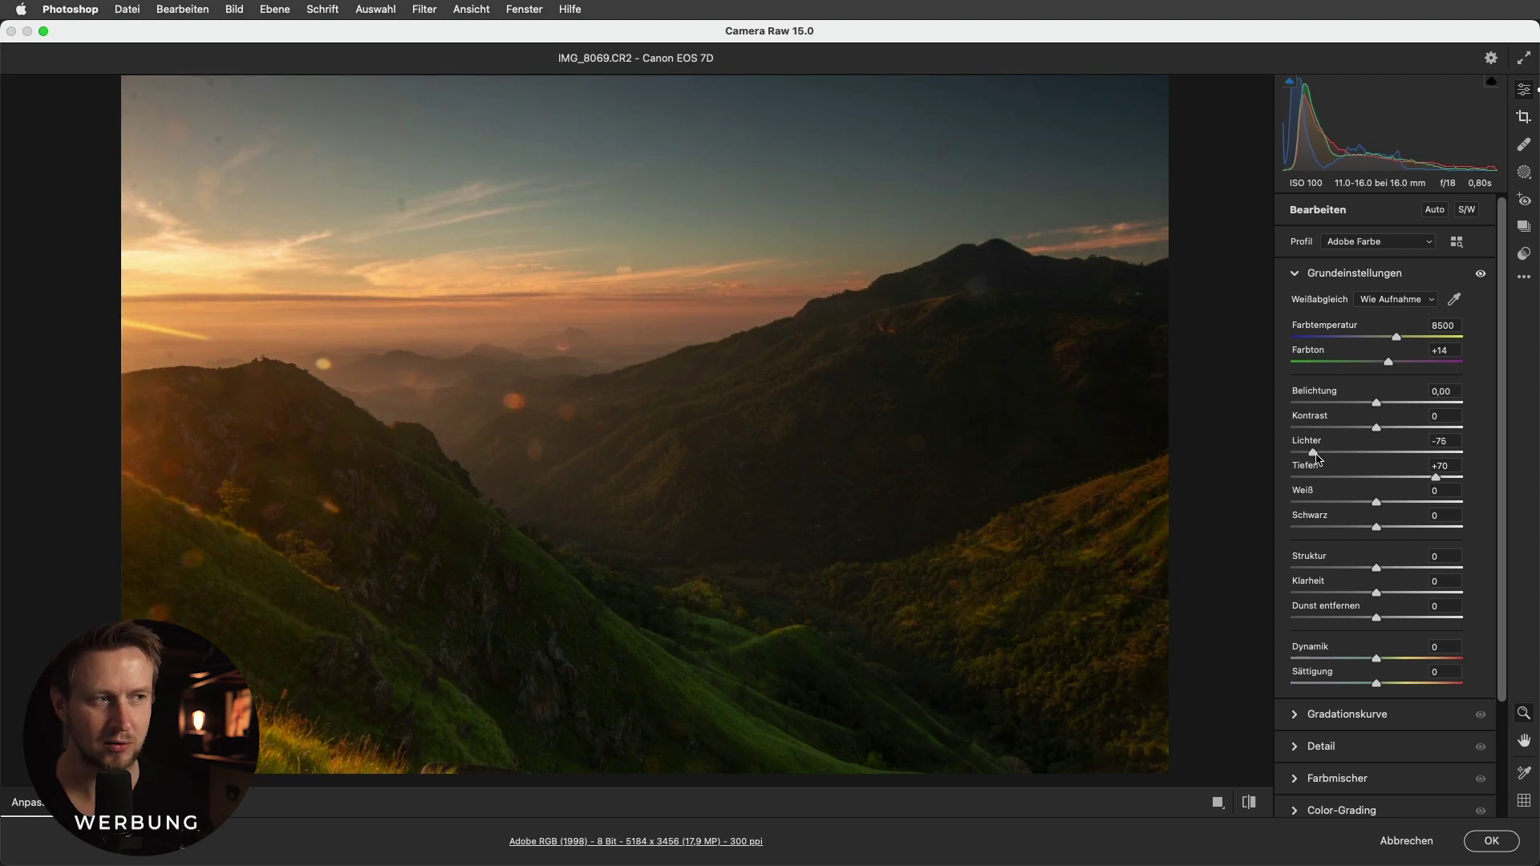
left_click_drag(1314, 456, 1339, 457)
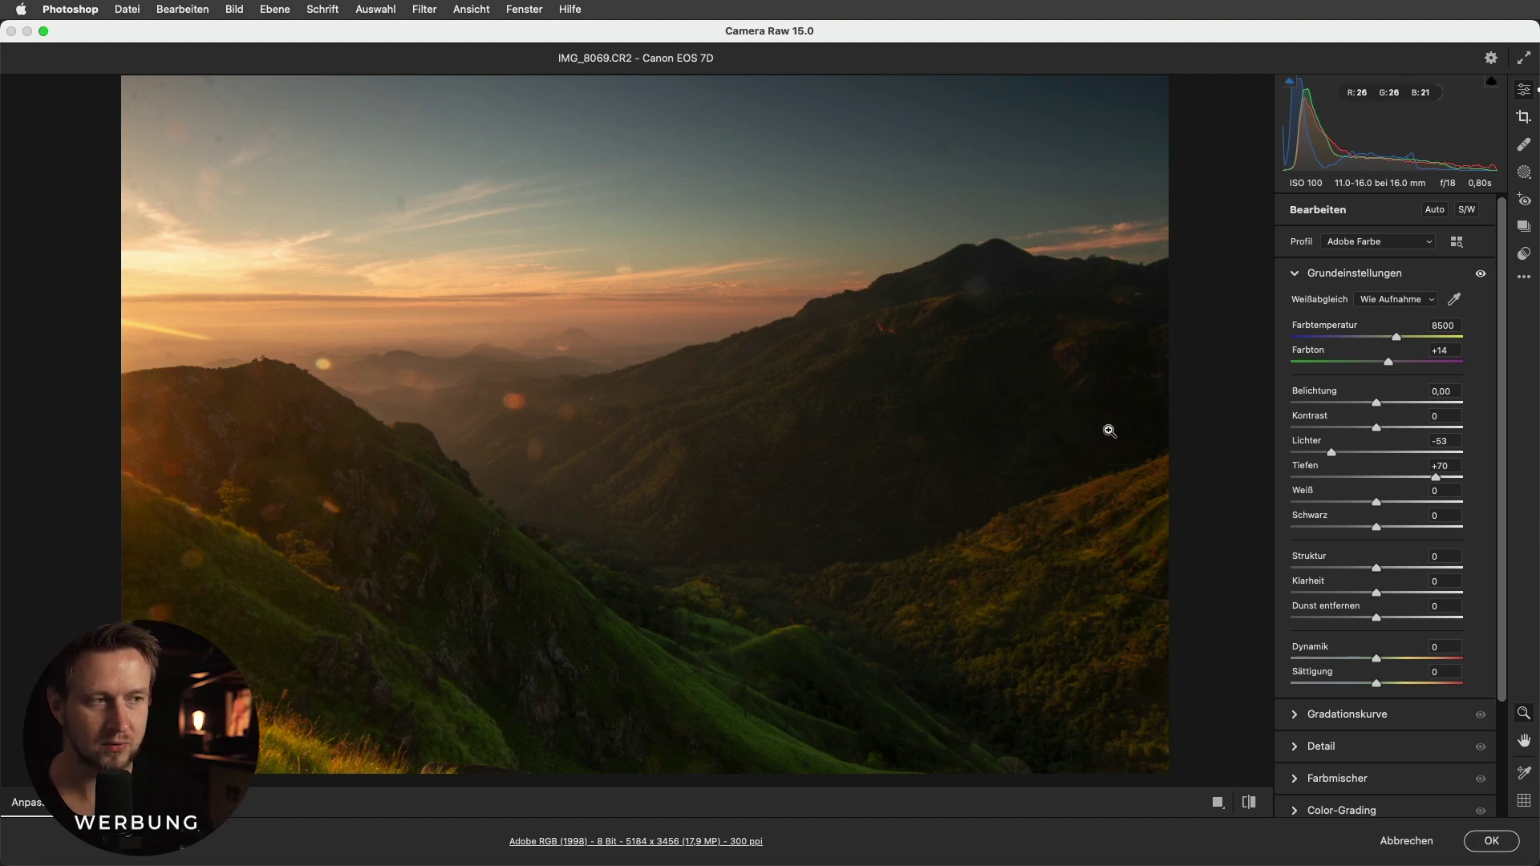
left_click_drag(1331, 457, 1312, 470)
key("p")
key("p")
key("p")
key("p")
key("p")
key("p")
key("p")
key("p")
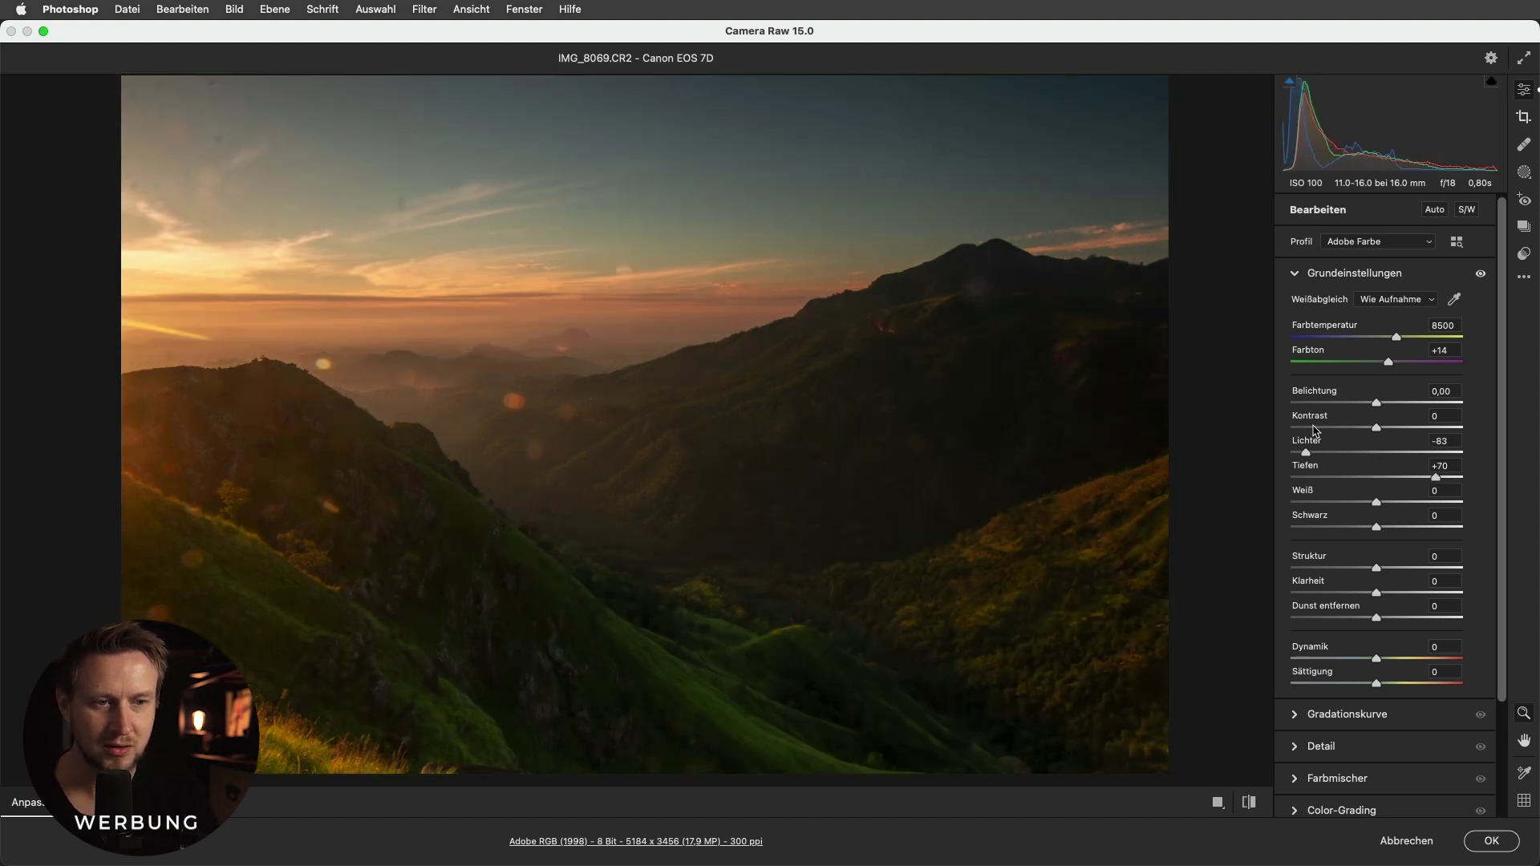
key("p")
key("p")
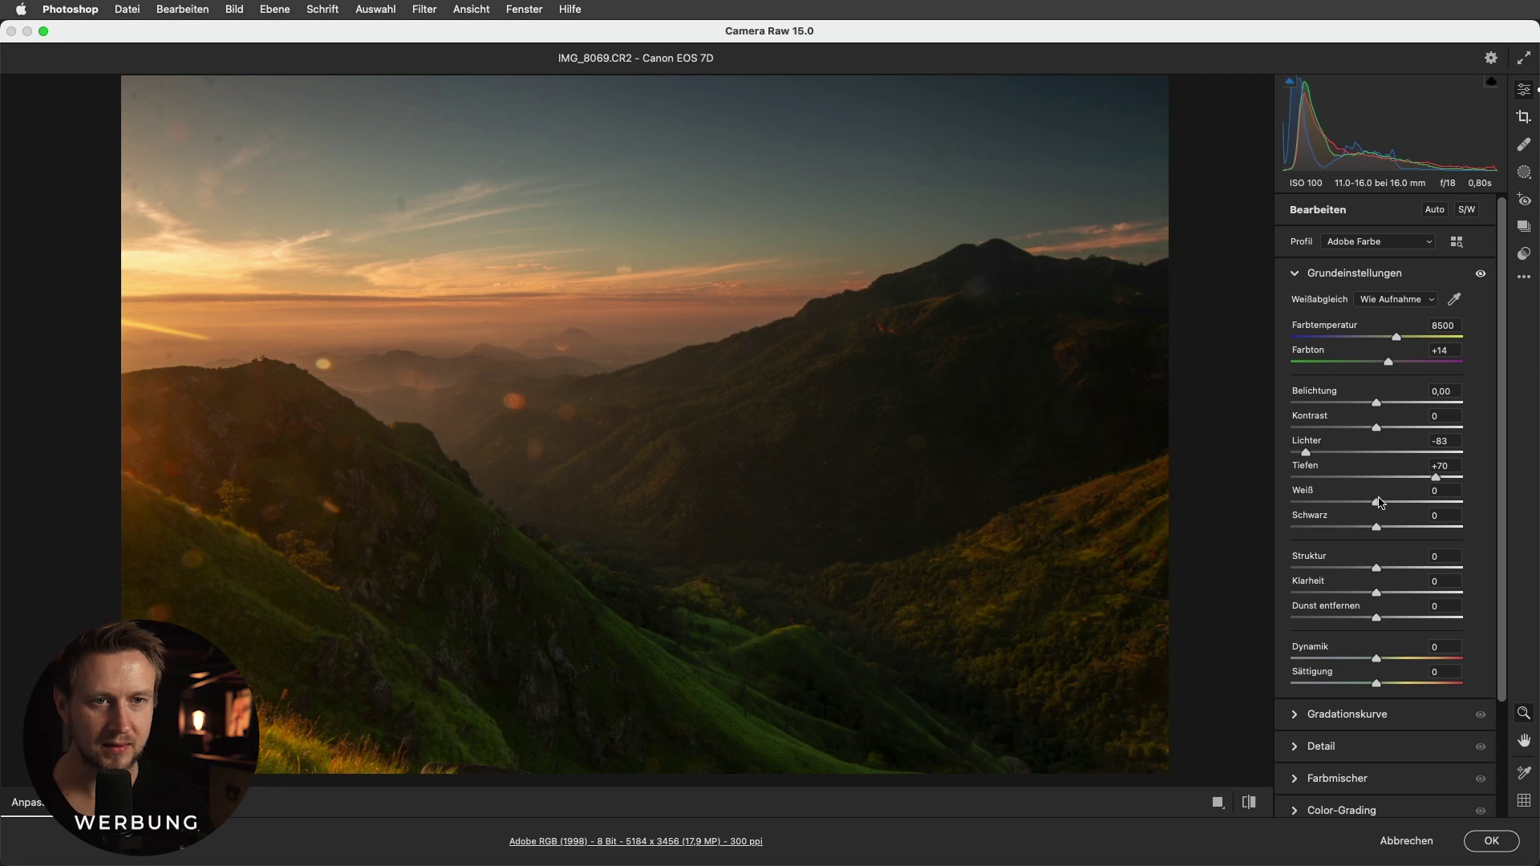
Set Weiß to +49 and Schwarz to -11, then compare against the original.
left_click_drag(1381, 505, 1409, 516)
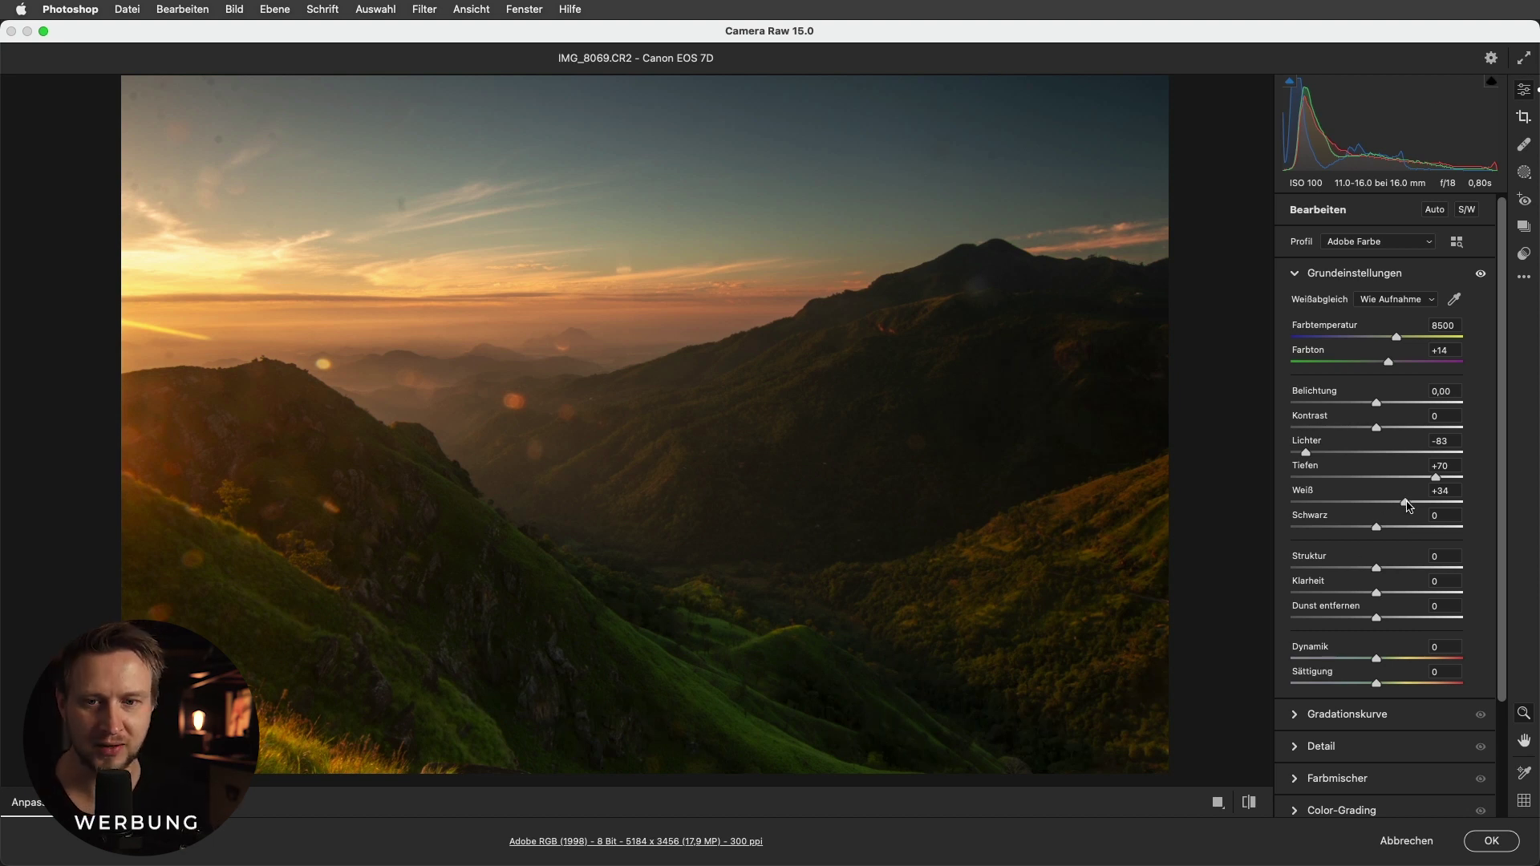
left_click_drag(1411, 507, 1419, 507)
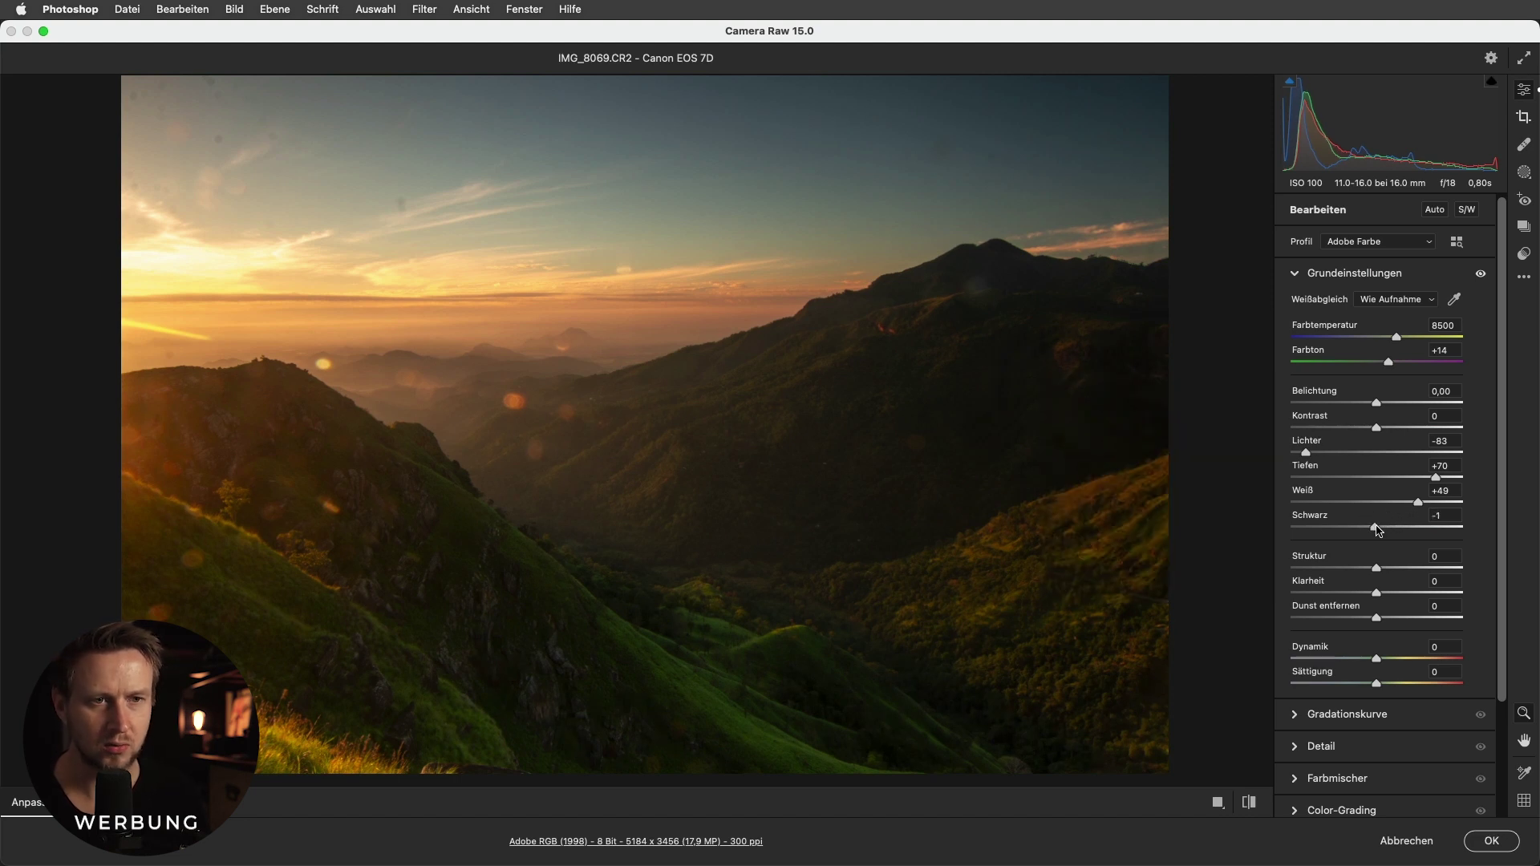
left_click_drag(1377, 530, 1372, 538)
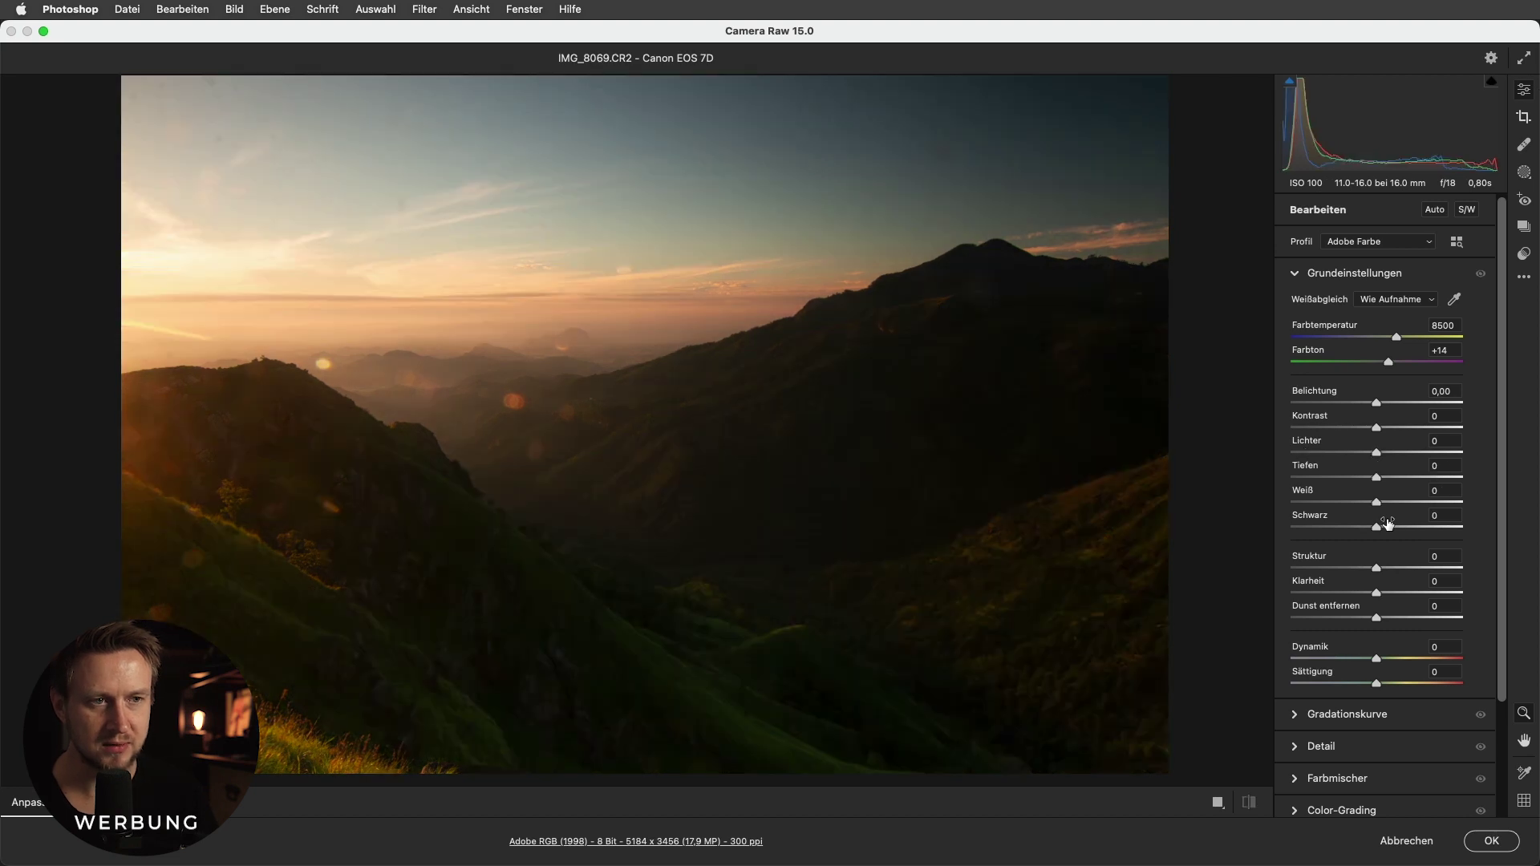
key("p")
key("p")
key("p")
key("p")
key("p")
key("p")
key("p")
key("p")
key("p")
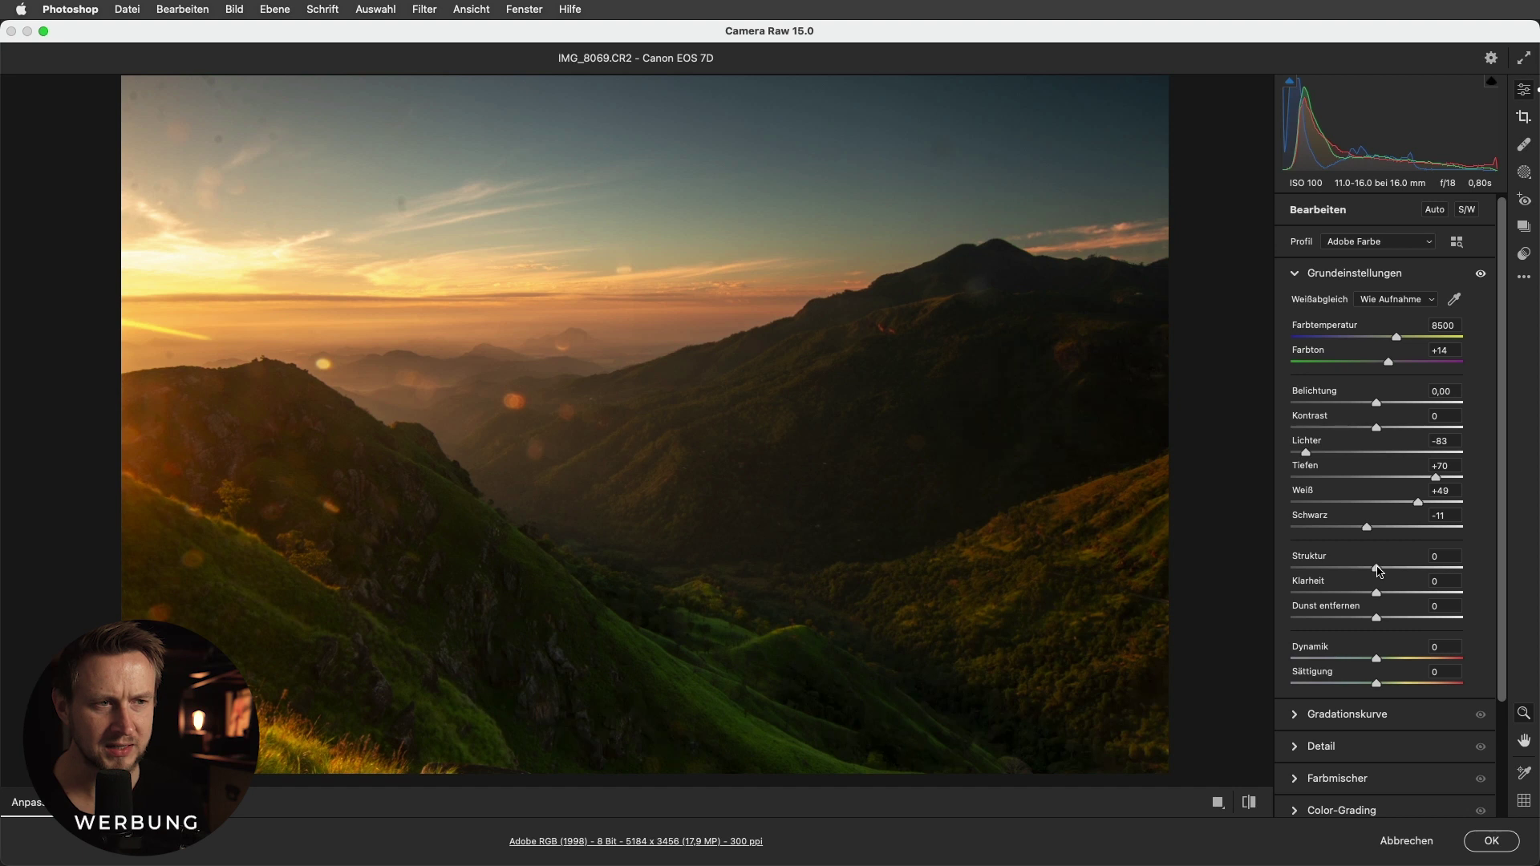
Set Struktur to +8, Klarheit to +11 and Dynamik to +37, then compare with edits off.
left_click_drag(1378, 568, 1398, 568)
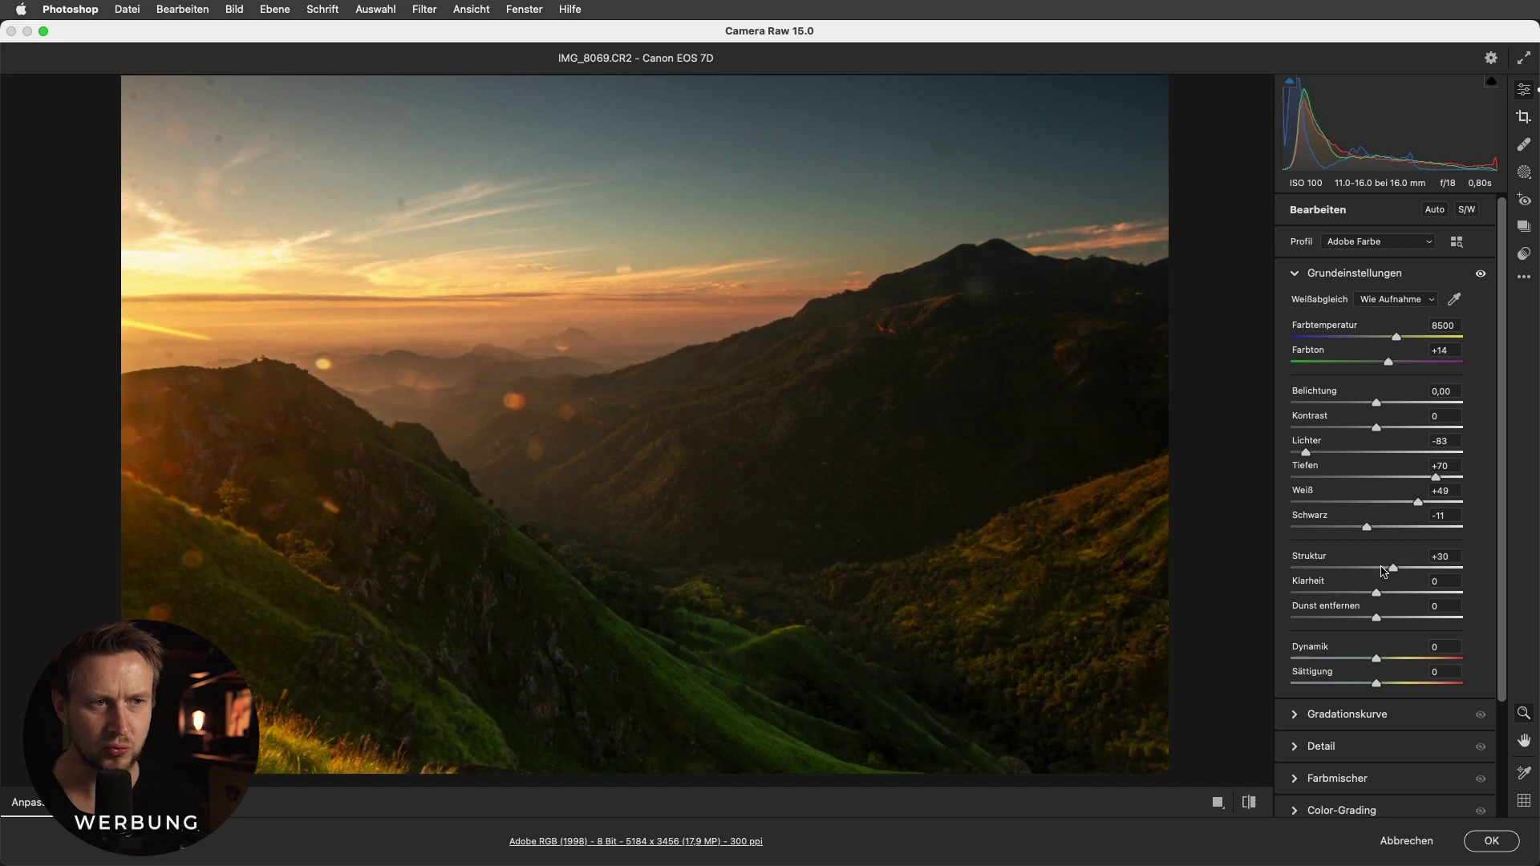
mouse_move(1393, 570)
left_mouse_down()
mouse_move(1377, 568)
mouse_move(1396, 599)
left_mouse_up()
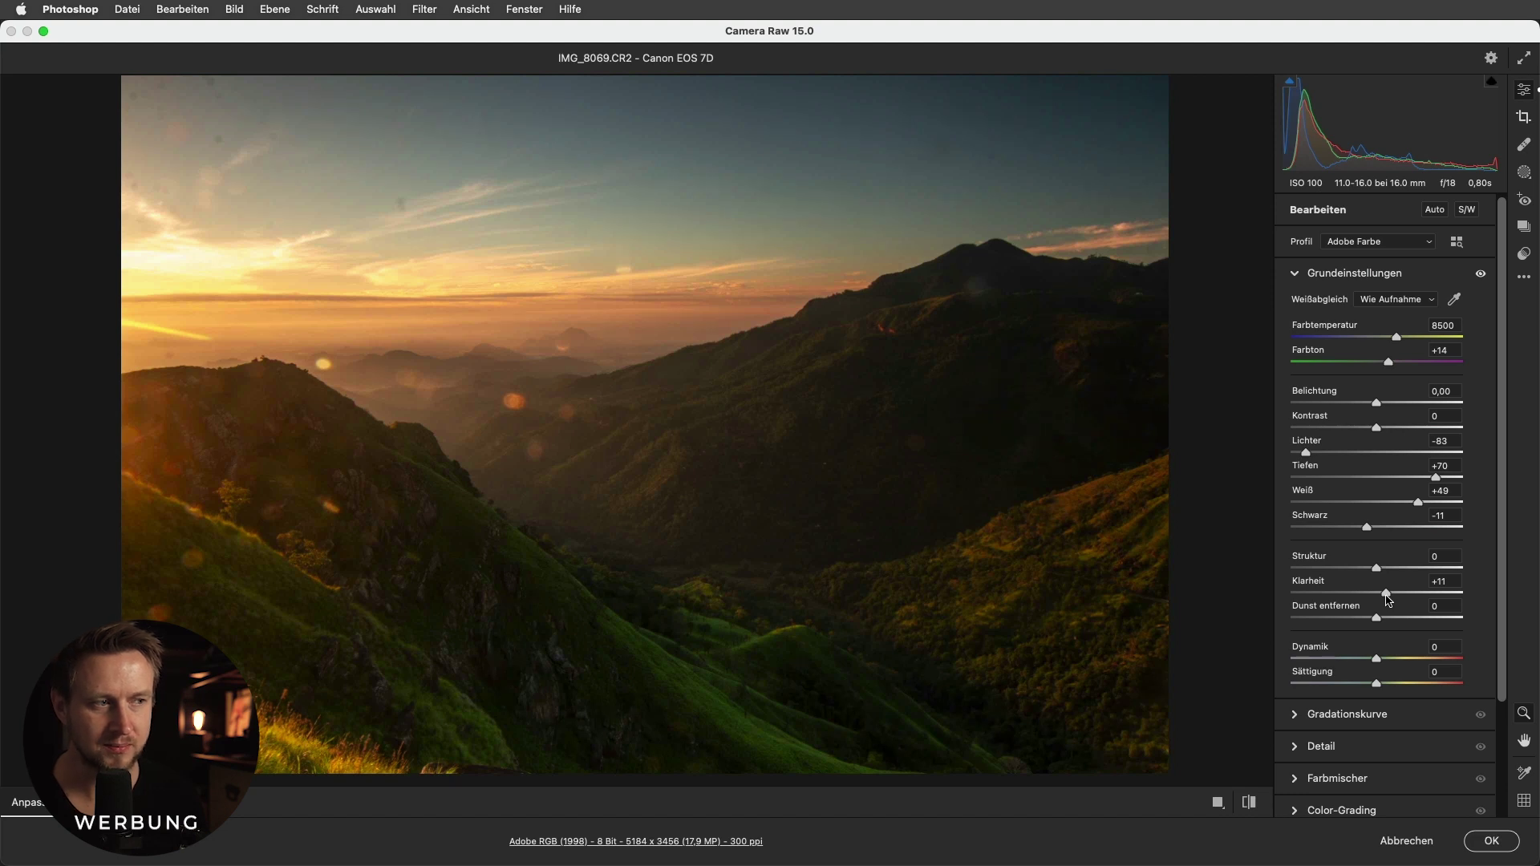
left_click_drag(1379, 569, 1404, 571)
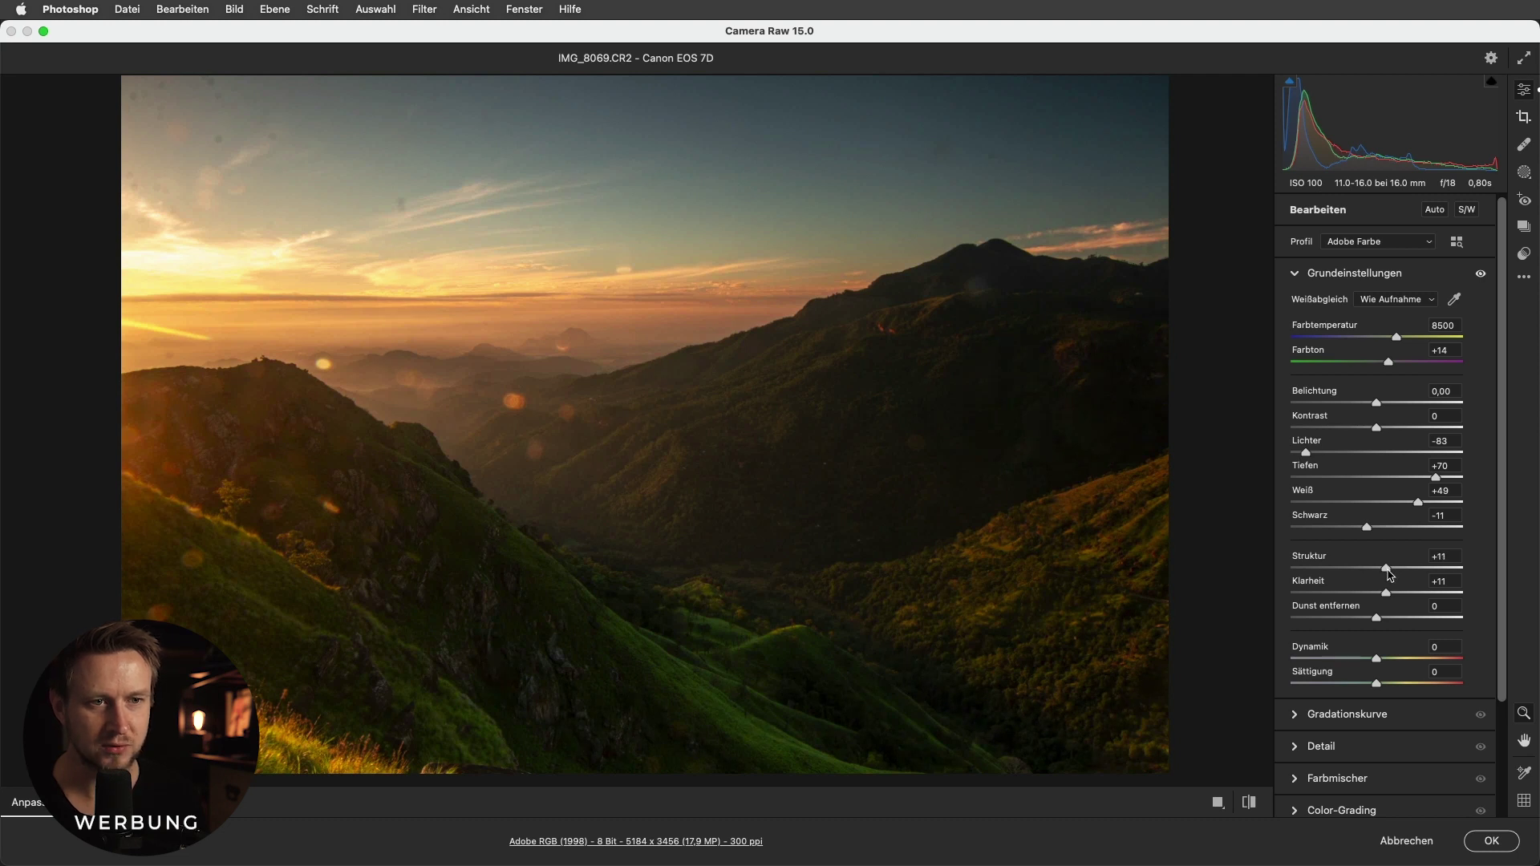
left_click_drag(1390, 575, 1382, 579)
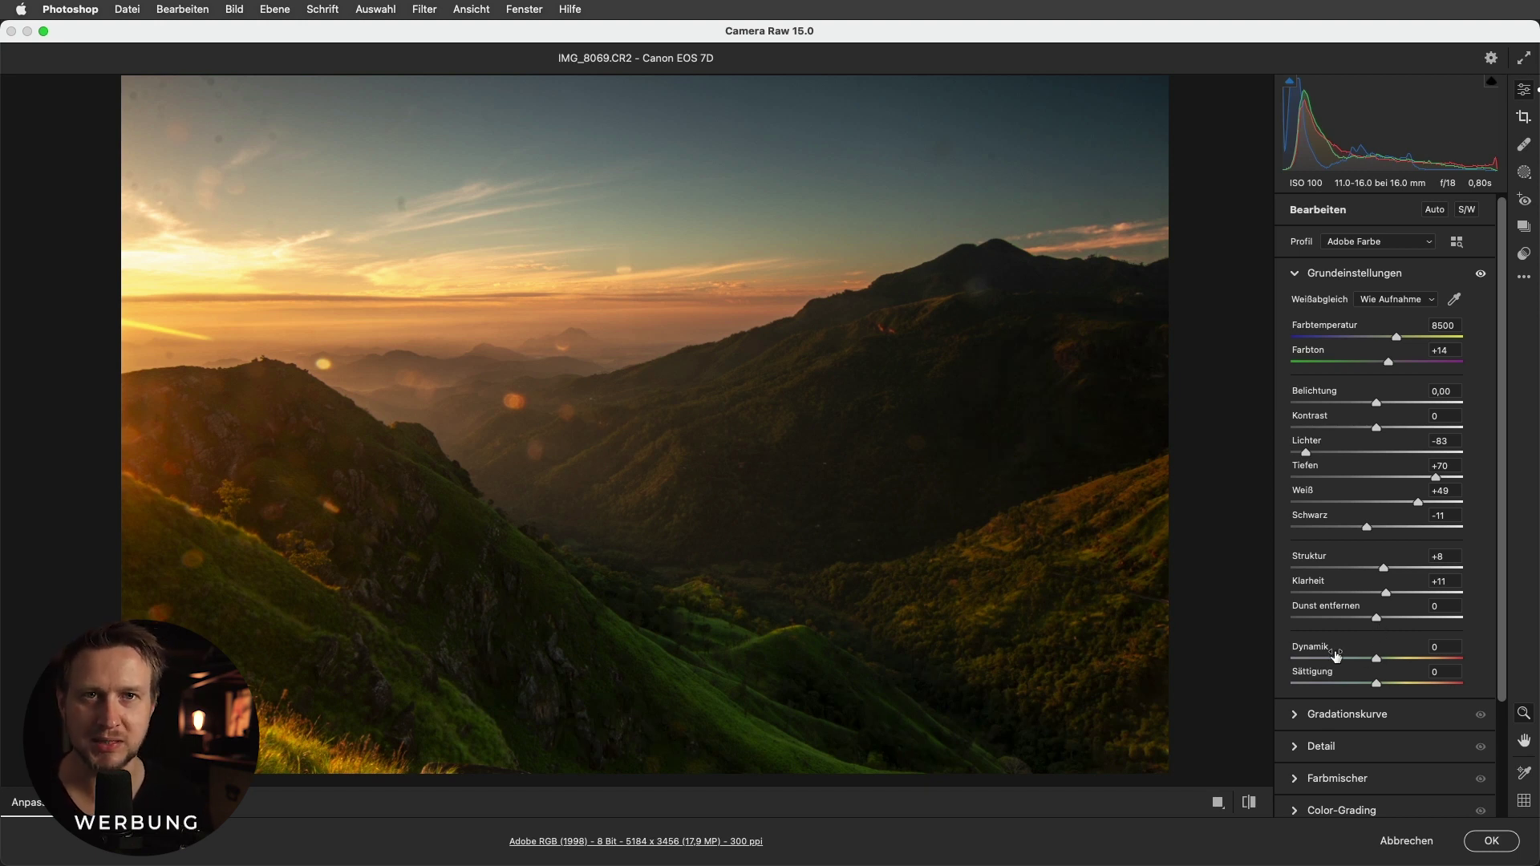
left_click_drag(1378, 658, 1396, 662)
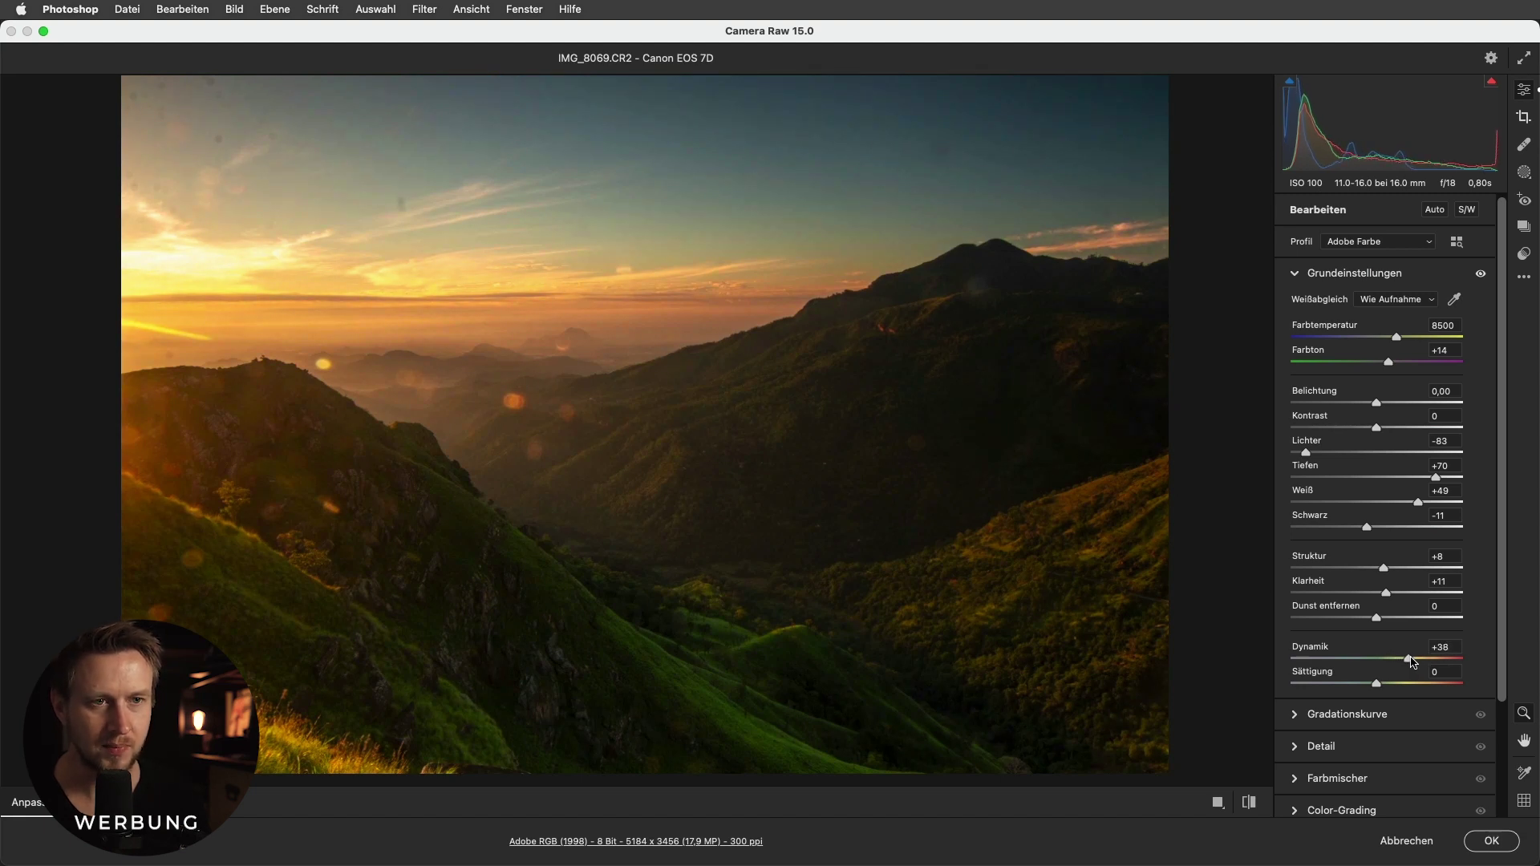
left_click_drag(1411, 662, 1410, 663)
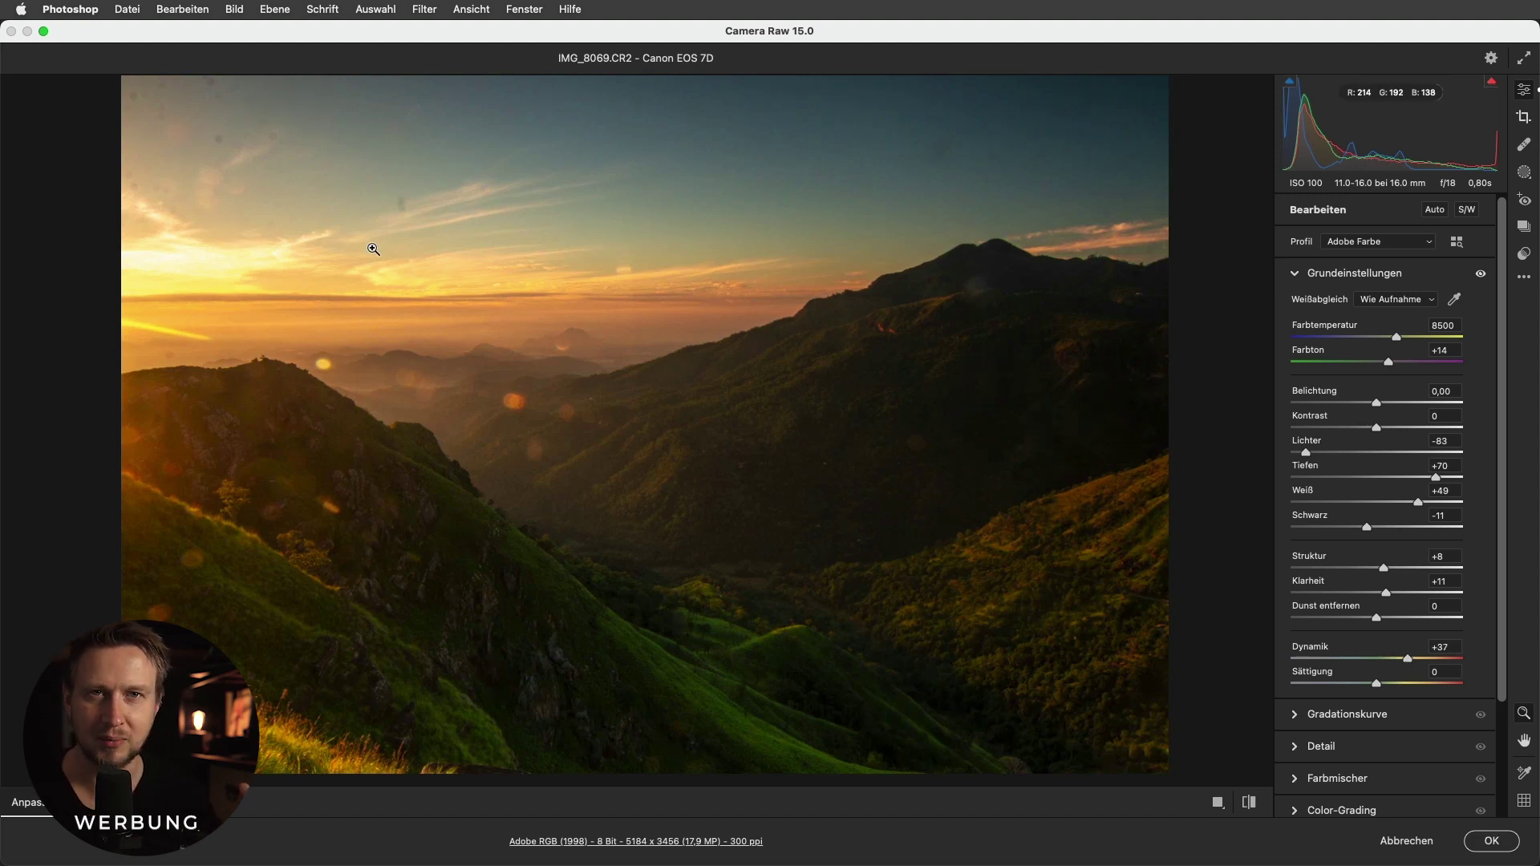
key("p")
key("p")
key("p")
key("p")
key("p")
key("p")
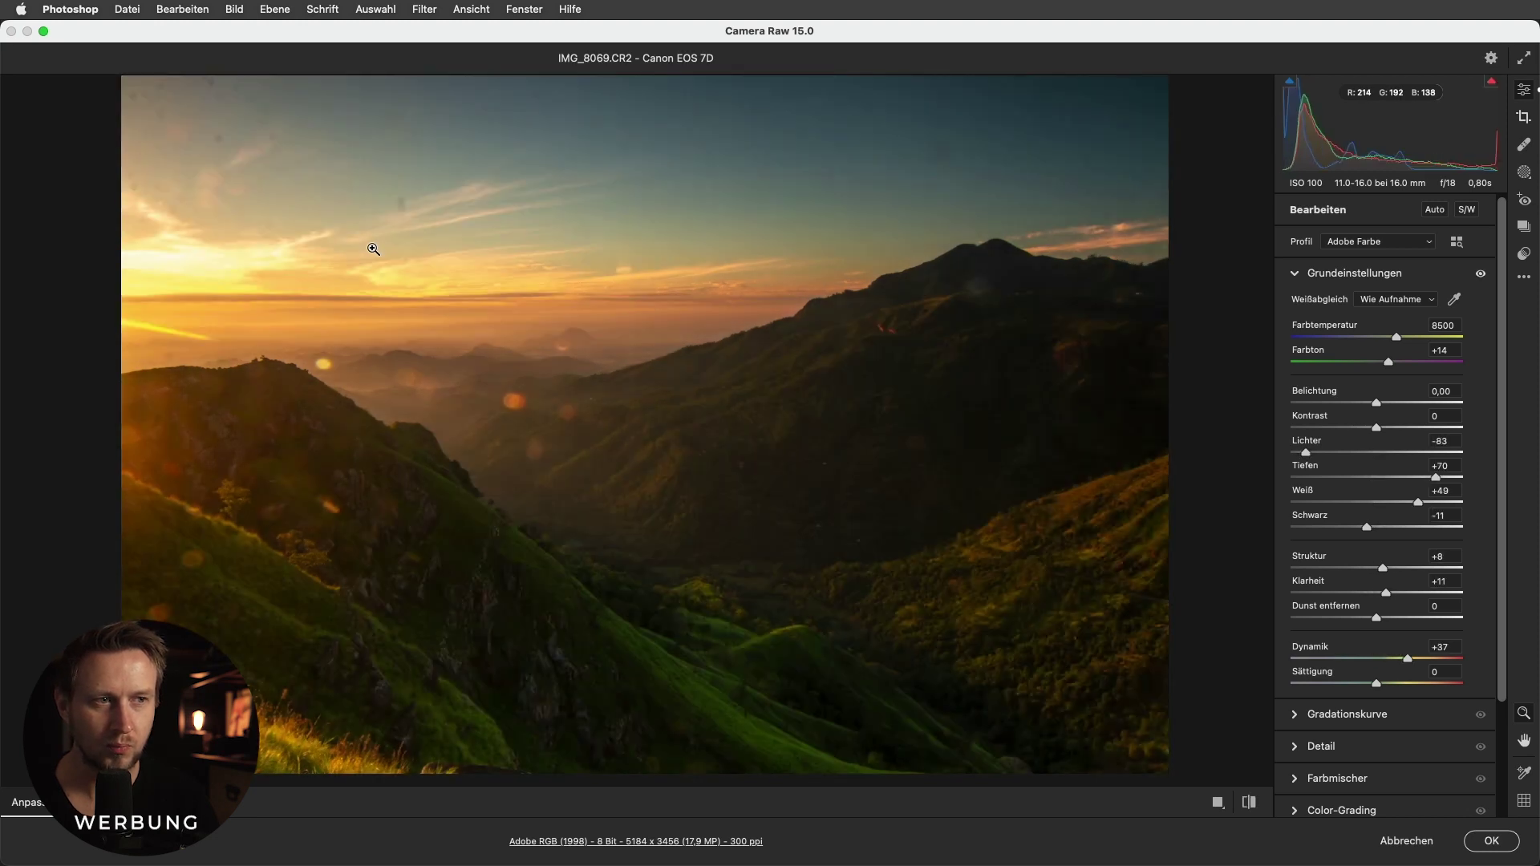
key("p")
key("p")
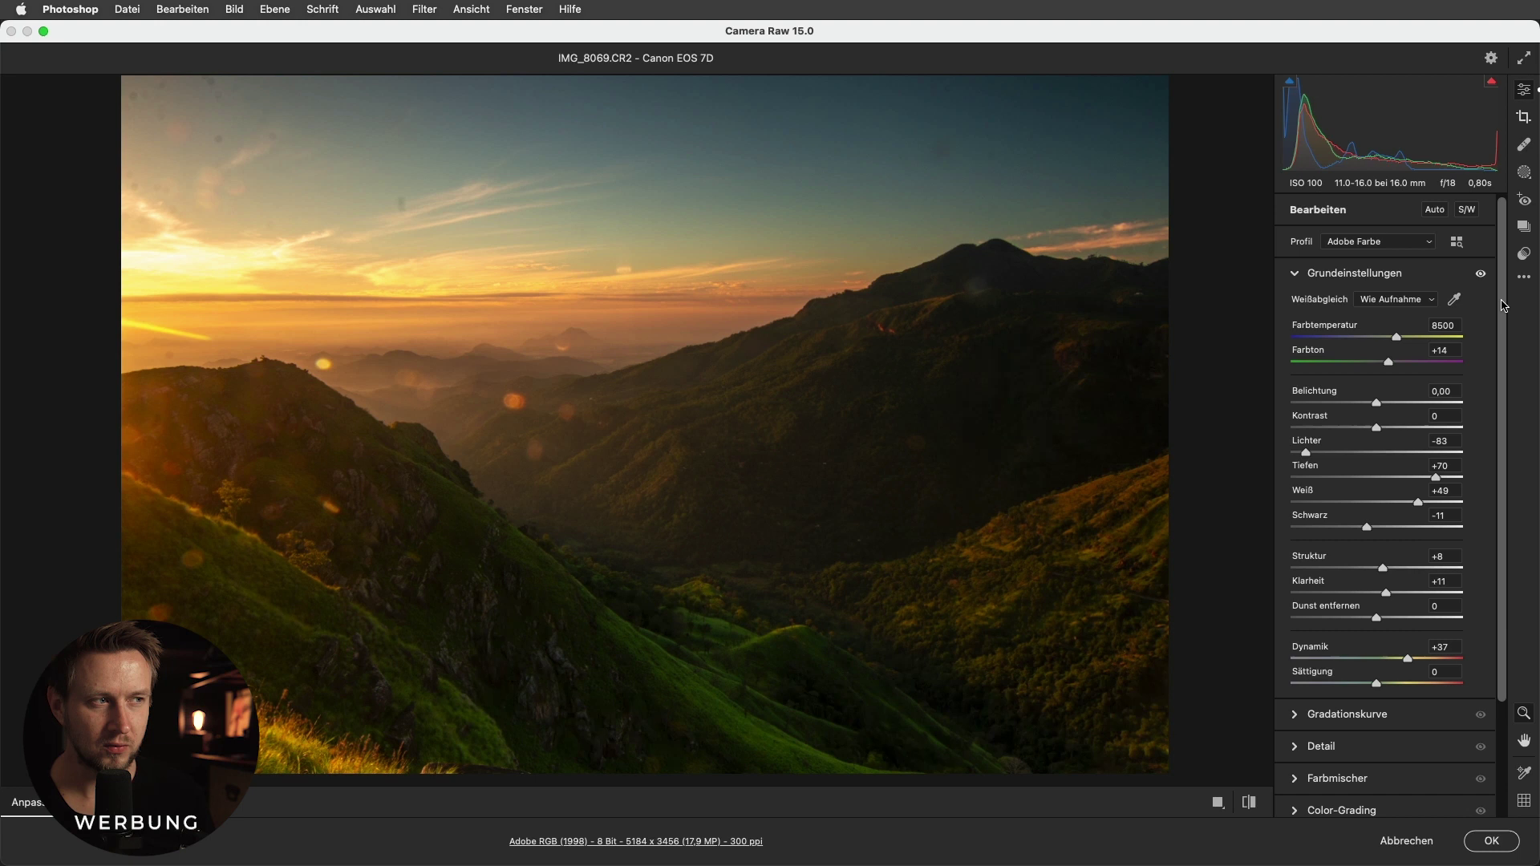
In Kalibrierung, set green primary saturation to +20 and toggle the adjustments to compare.
scroll(1489, 497, "down", 3)
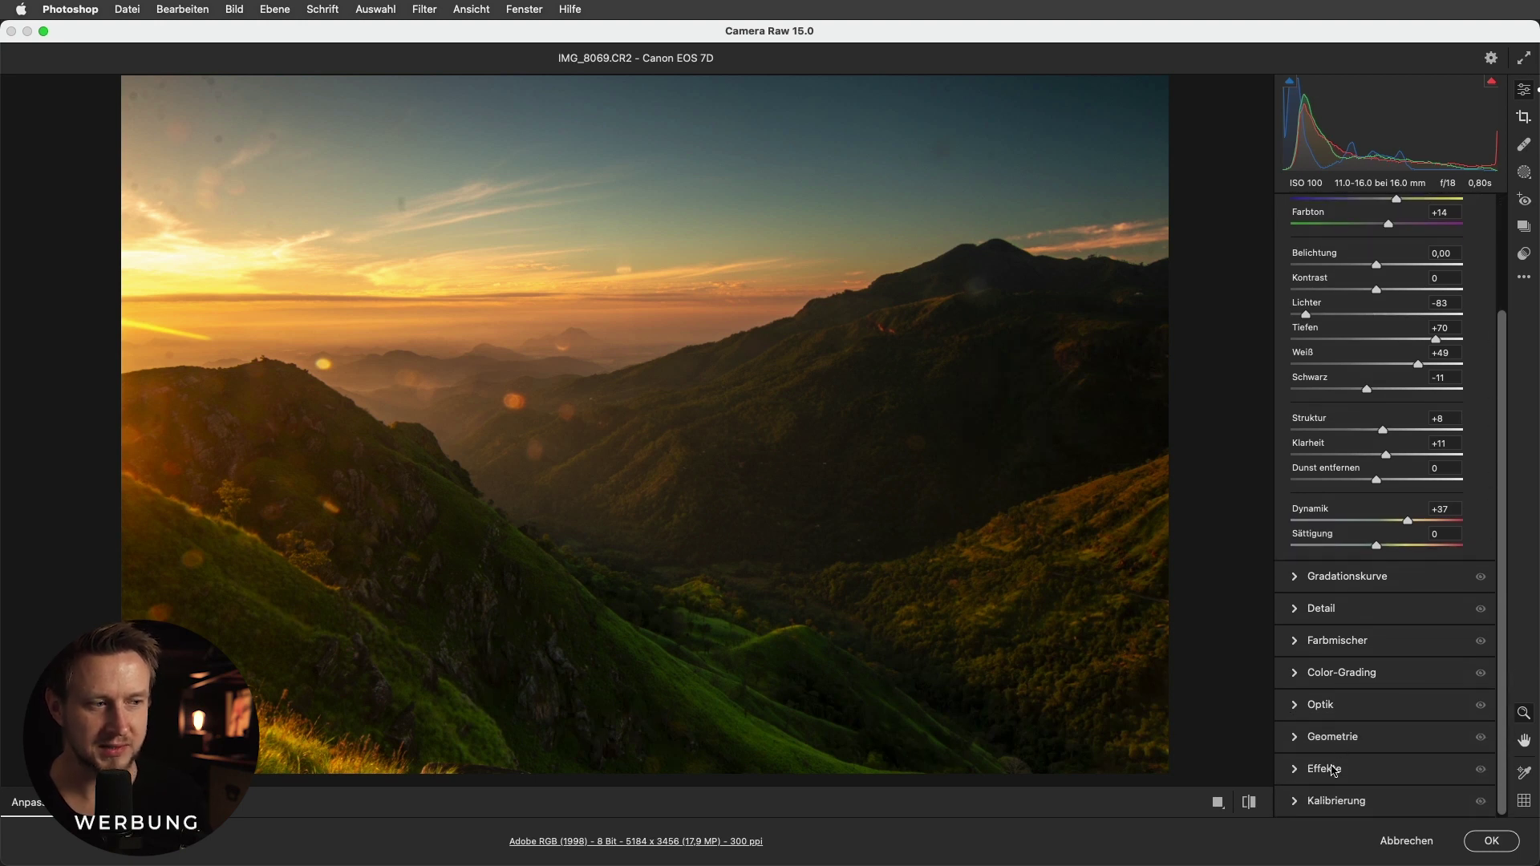
left_click(1294, 802)
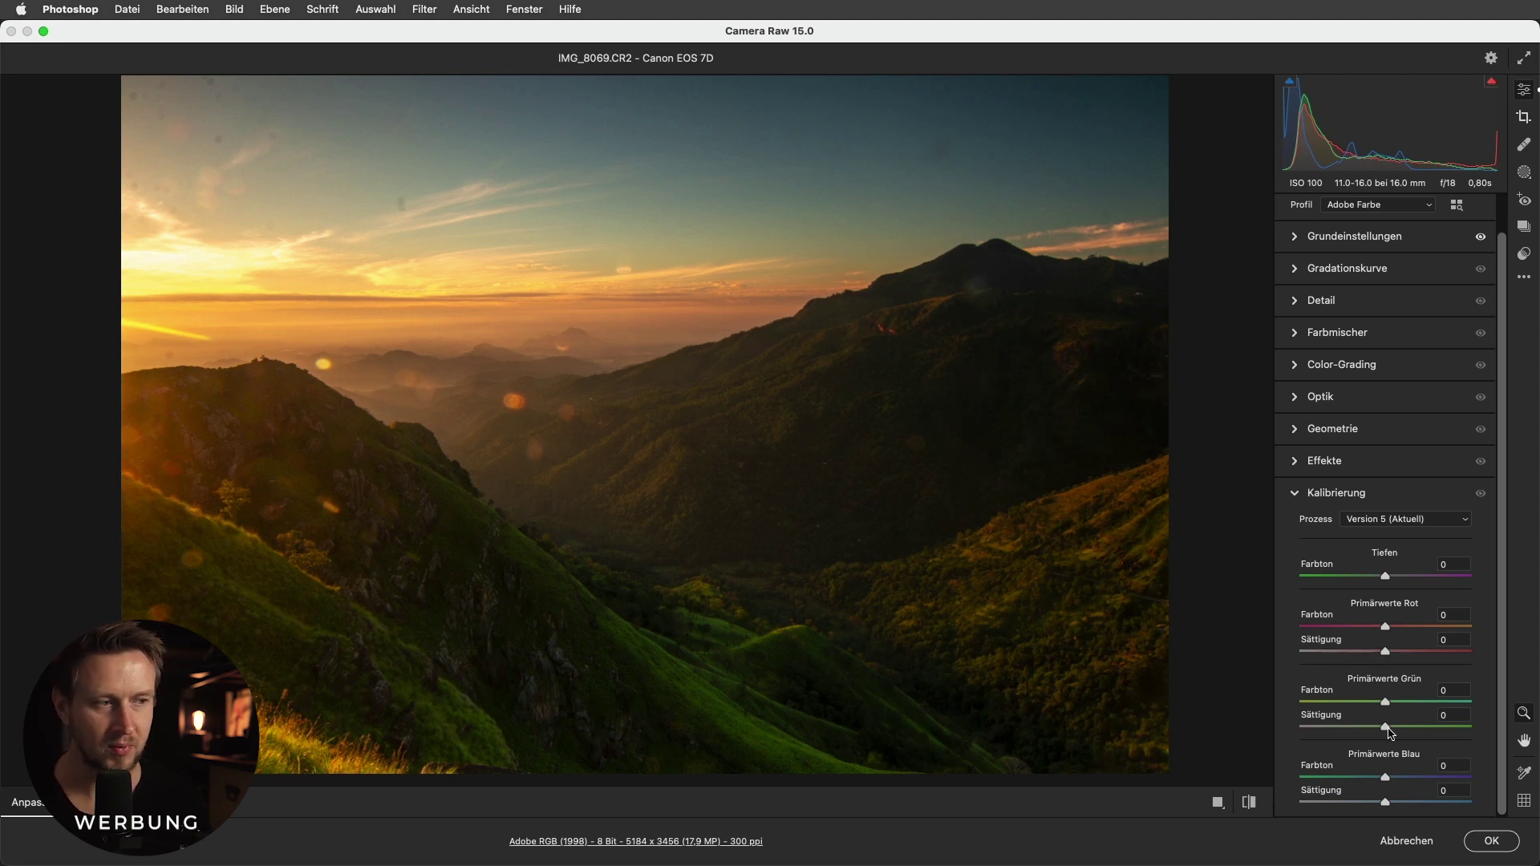
left_click_drag(1388, 732, 1402, 731)
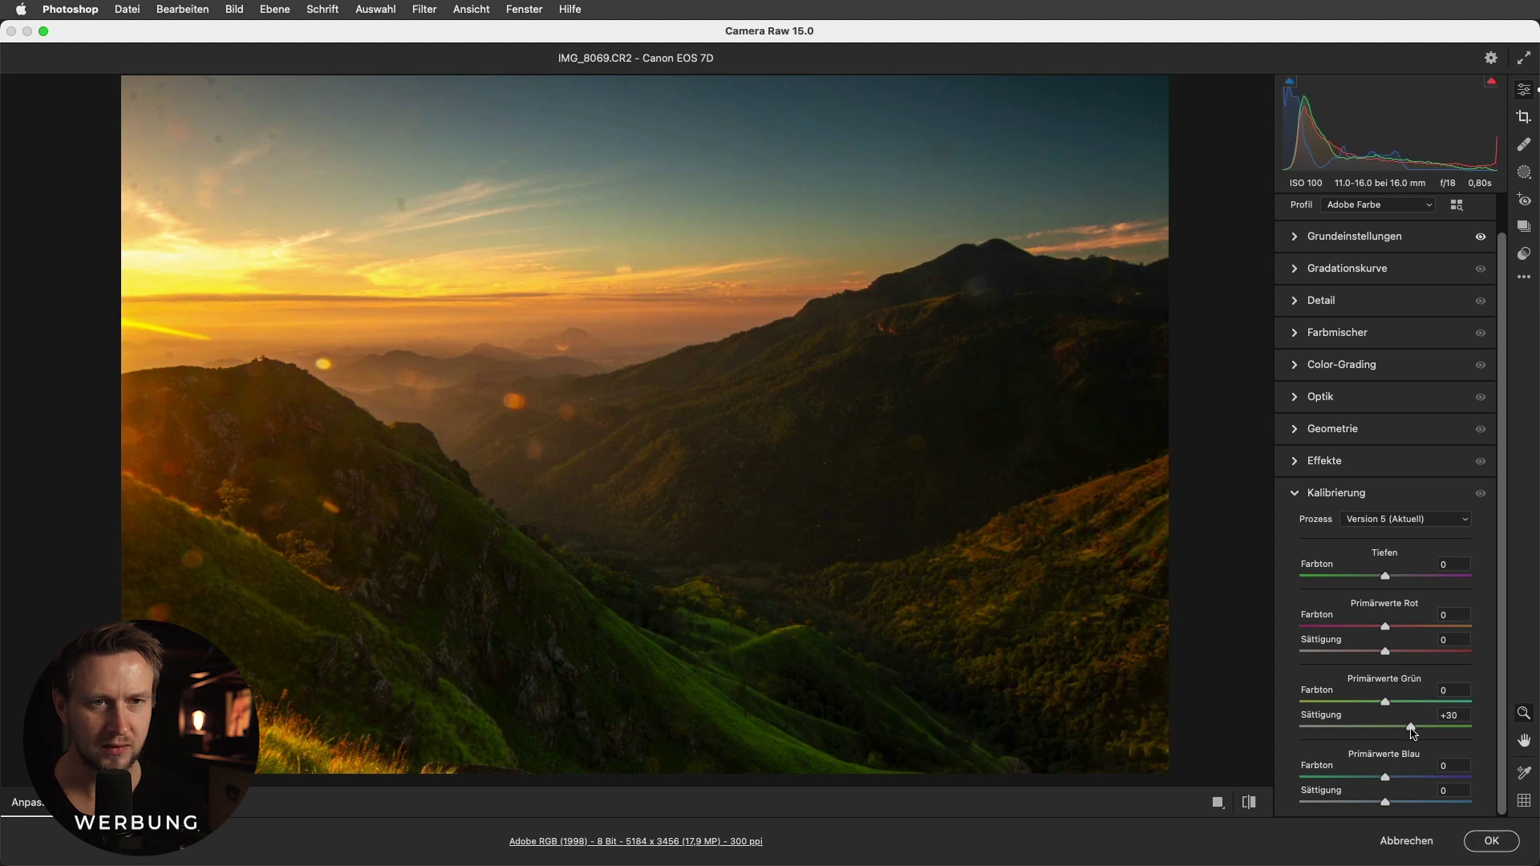
left_click_drag(1412, 734, 1398, 737)
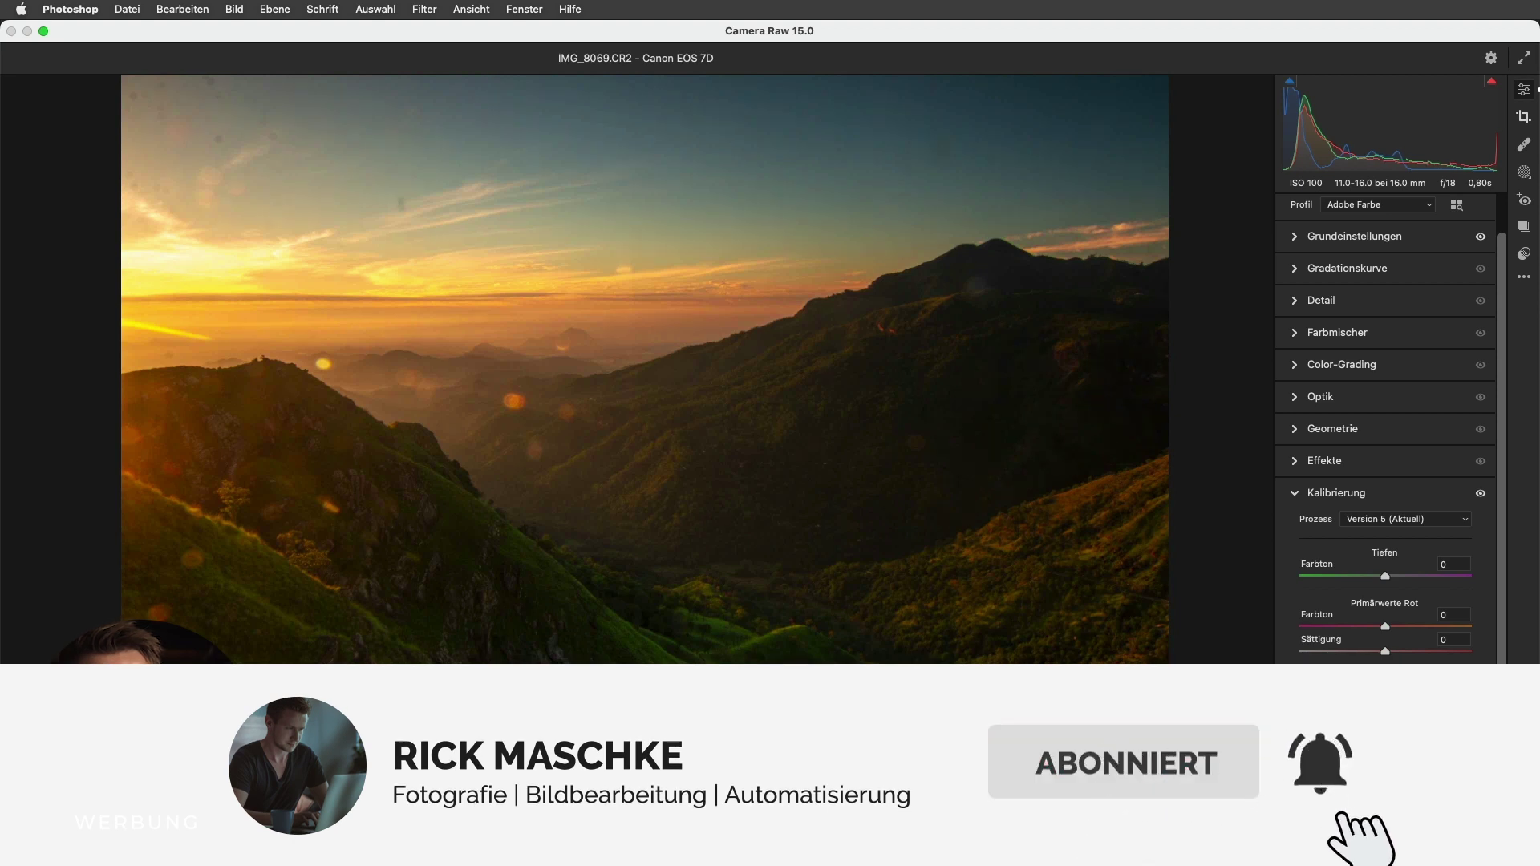
left_click(1481, 494)
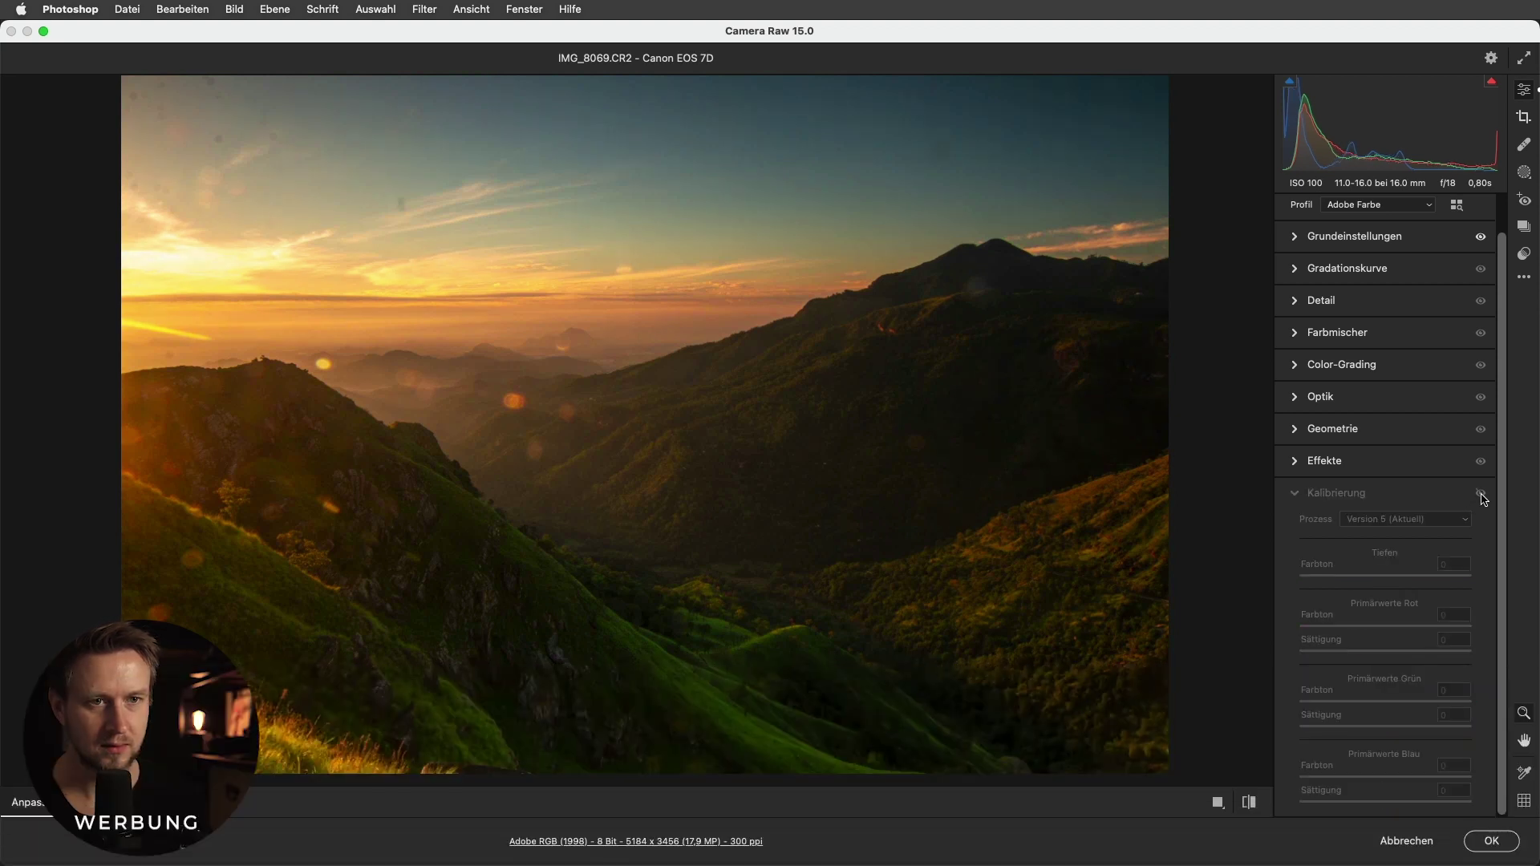
left_click(1481, 493)
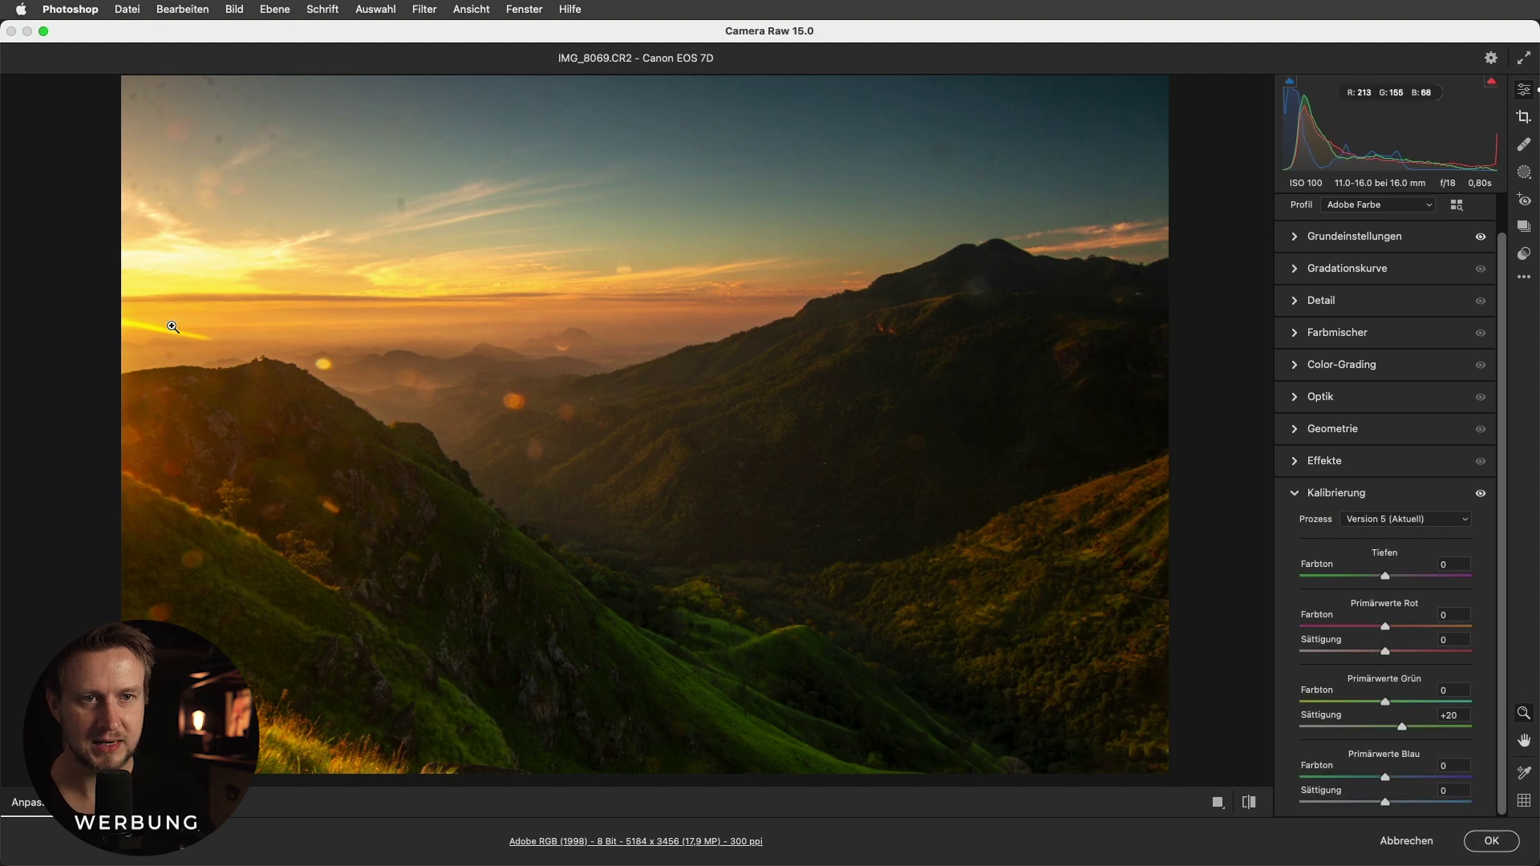
left_click(1482, 495)
left_click(1482, 497)
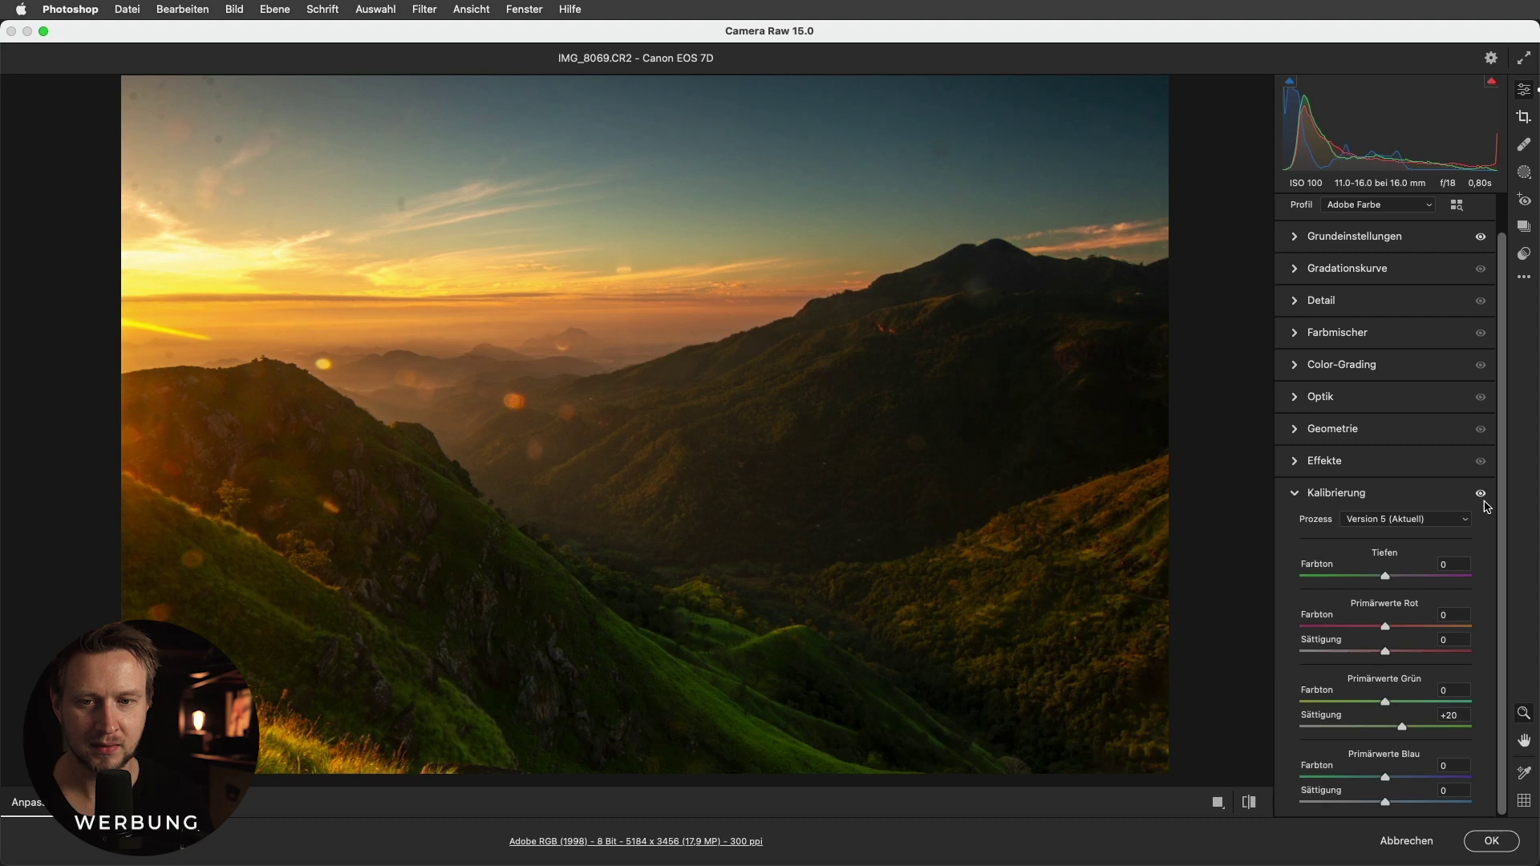
left_click_drag(1484, 505, 1308, 539)
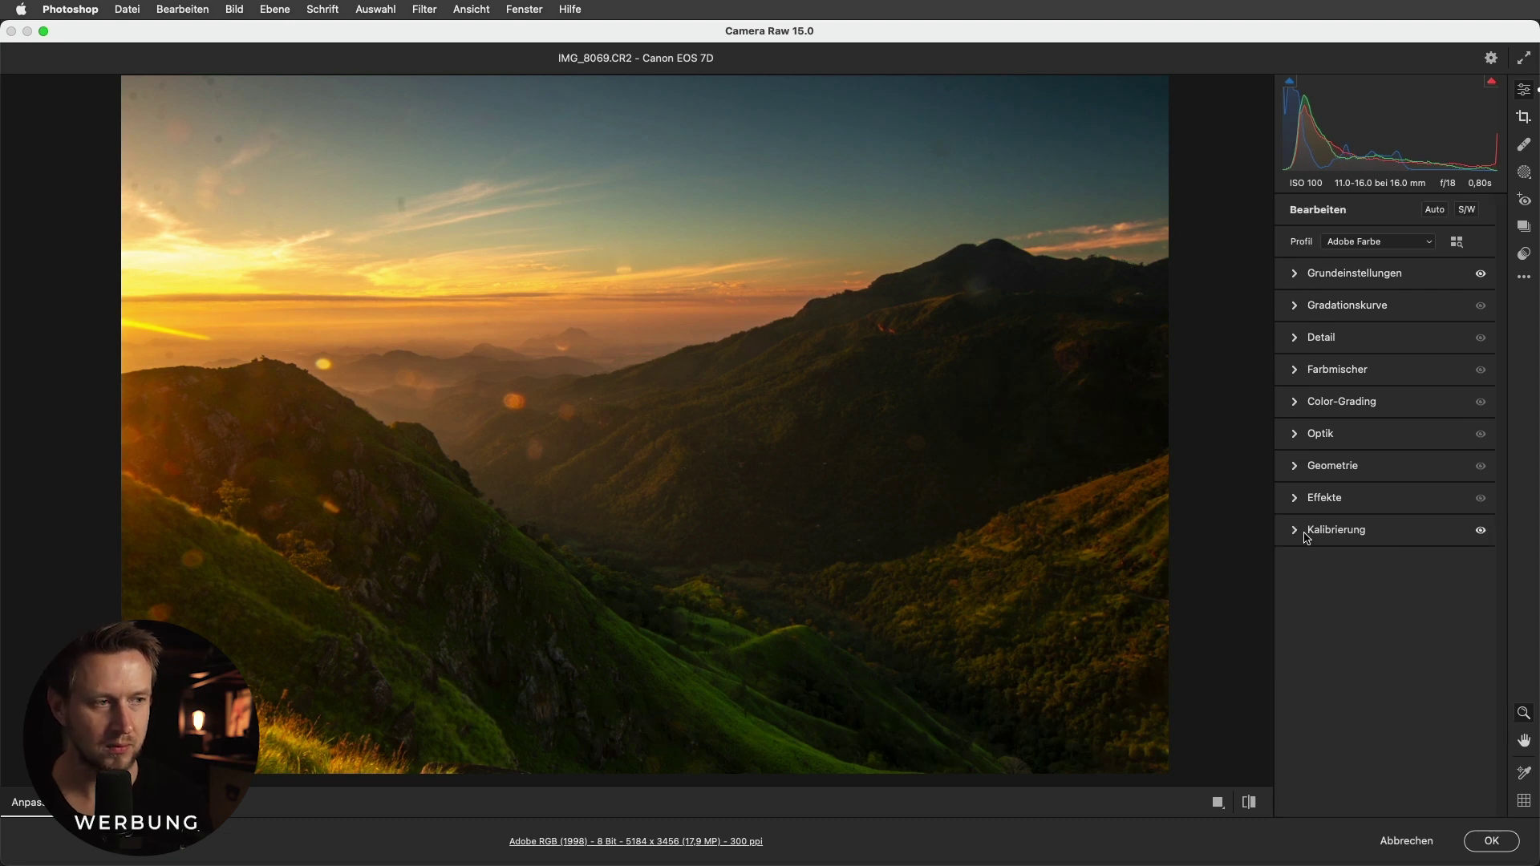
Set blue primary saturation to -11 and red to +5, then compare with and without.
mouse_move(1385, 802)
left_mouse_down()
mouse_move(1358, 802)
mouse_move(1378, 809)
left_mouse_up()
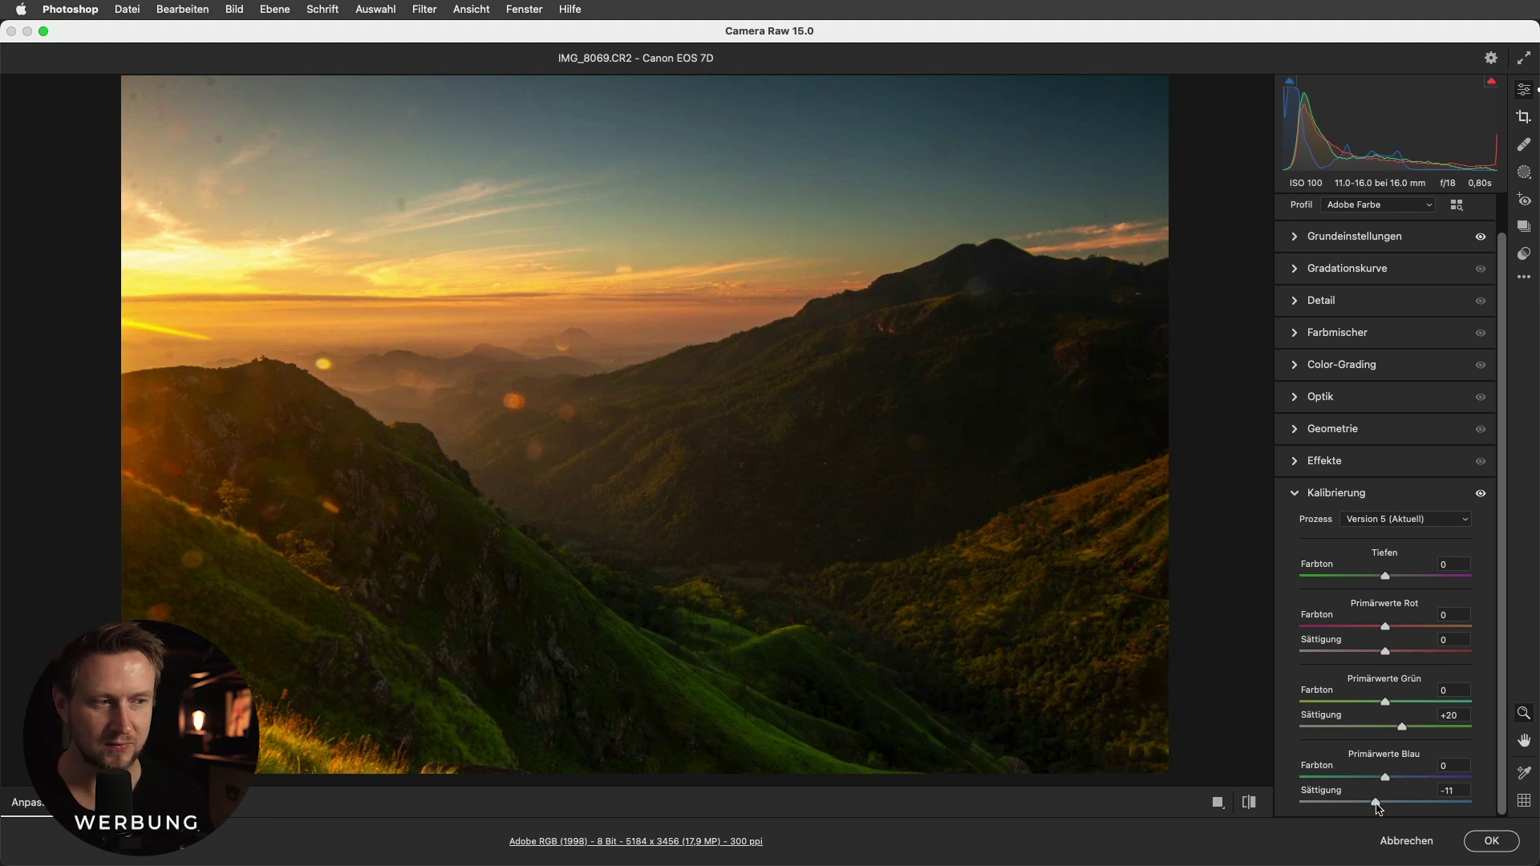
mouse_move(1388, 653)
left_mouse_down()
mouse_move(1416, 662)
mouse_move(1388, 656)
left_mouse_up()
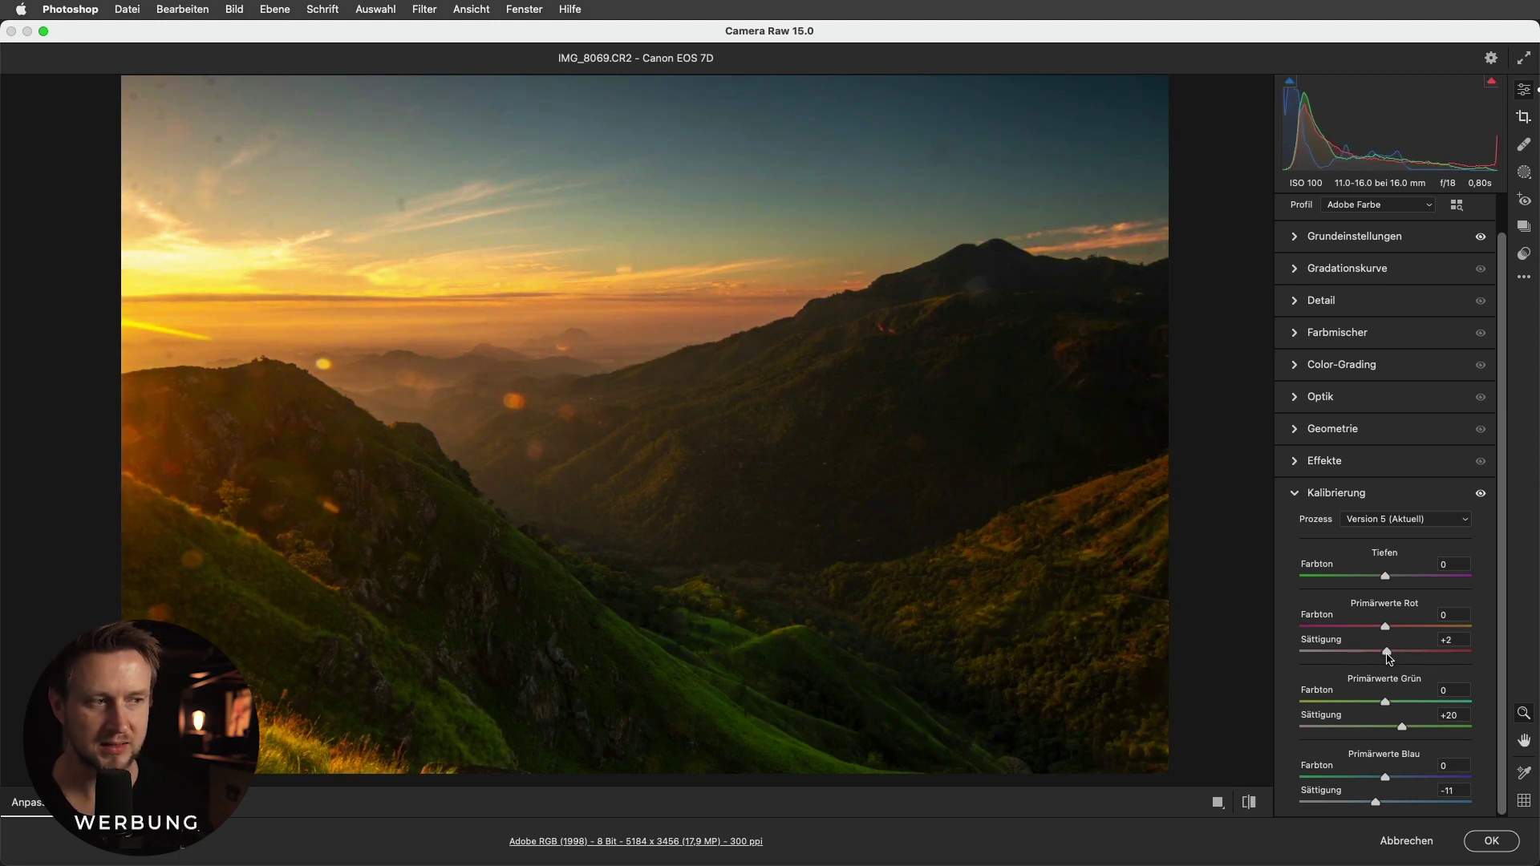
mouse_move(1389, 657)
left_mouse_down()
mouse_move(1517, 659)
mouse_move(1536, 644)
mouse_move(1392, 660)
left_mouse_up()
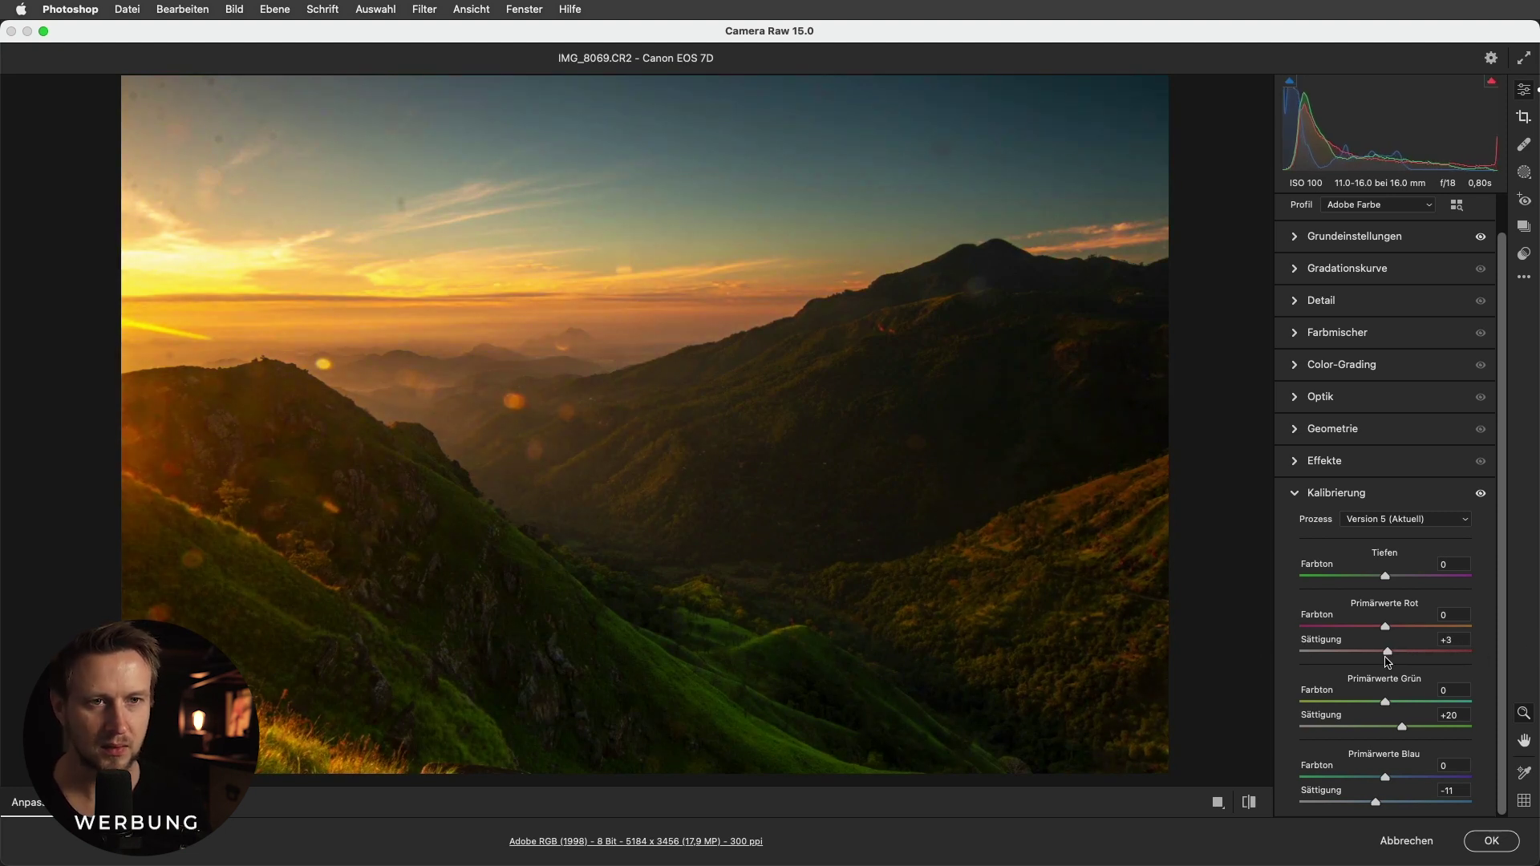
left_click_drag(1388, 659, 1381, 659)
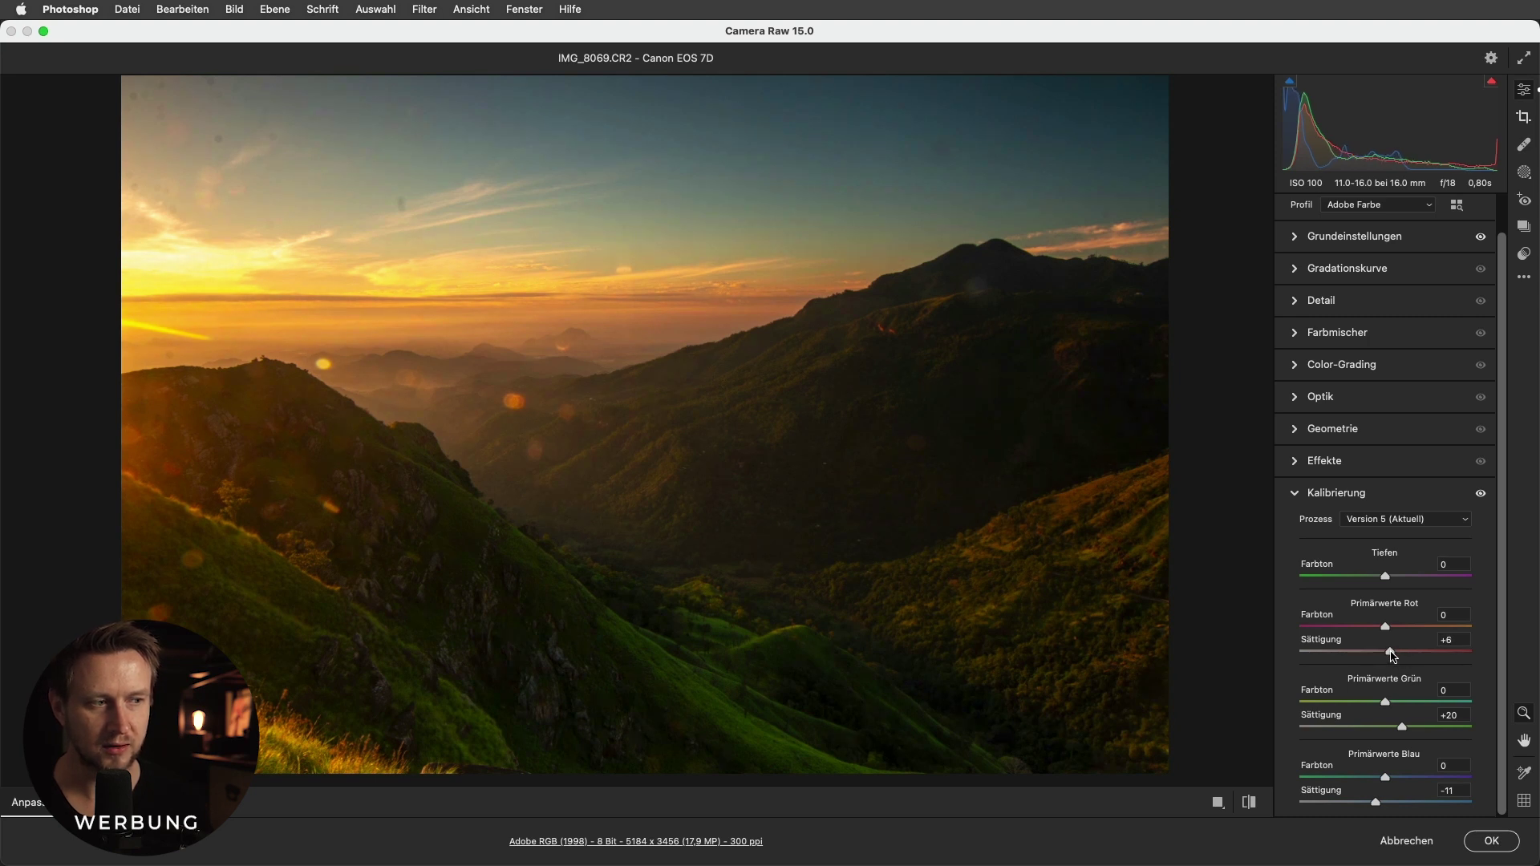
key("backslash")
key("backslash")
key("backslash")
key("backslash")
key("backslash")
key("backslash")
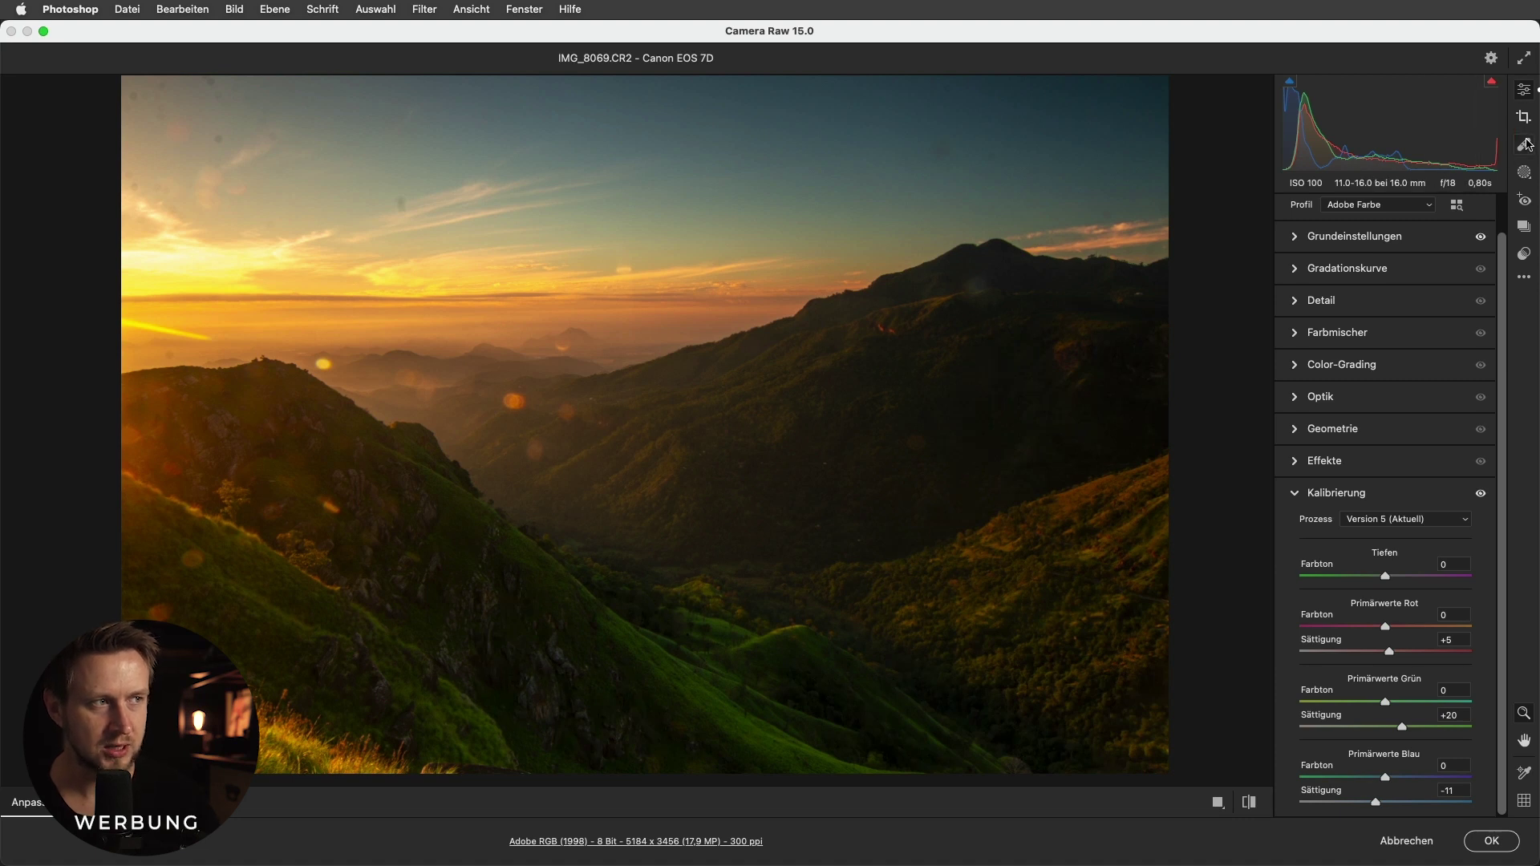
Draw a linear gradient mask rising from the bottom-right corner and hide its overlay.
left_click(1525, 173)
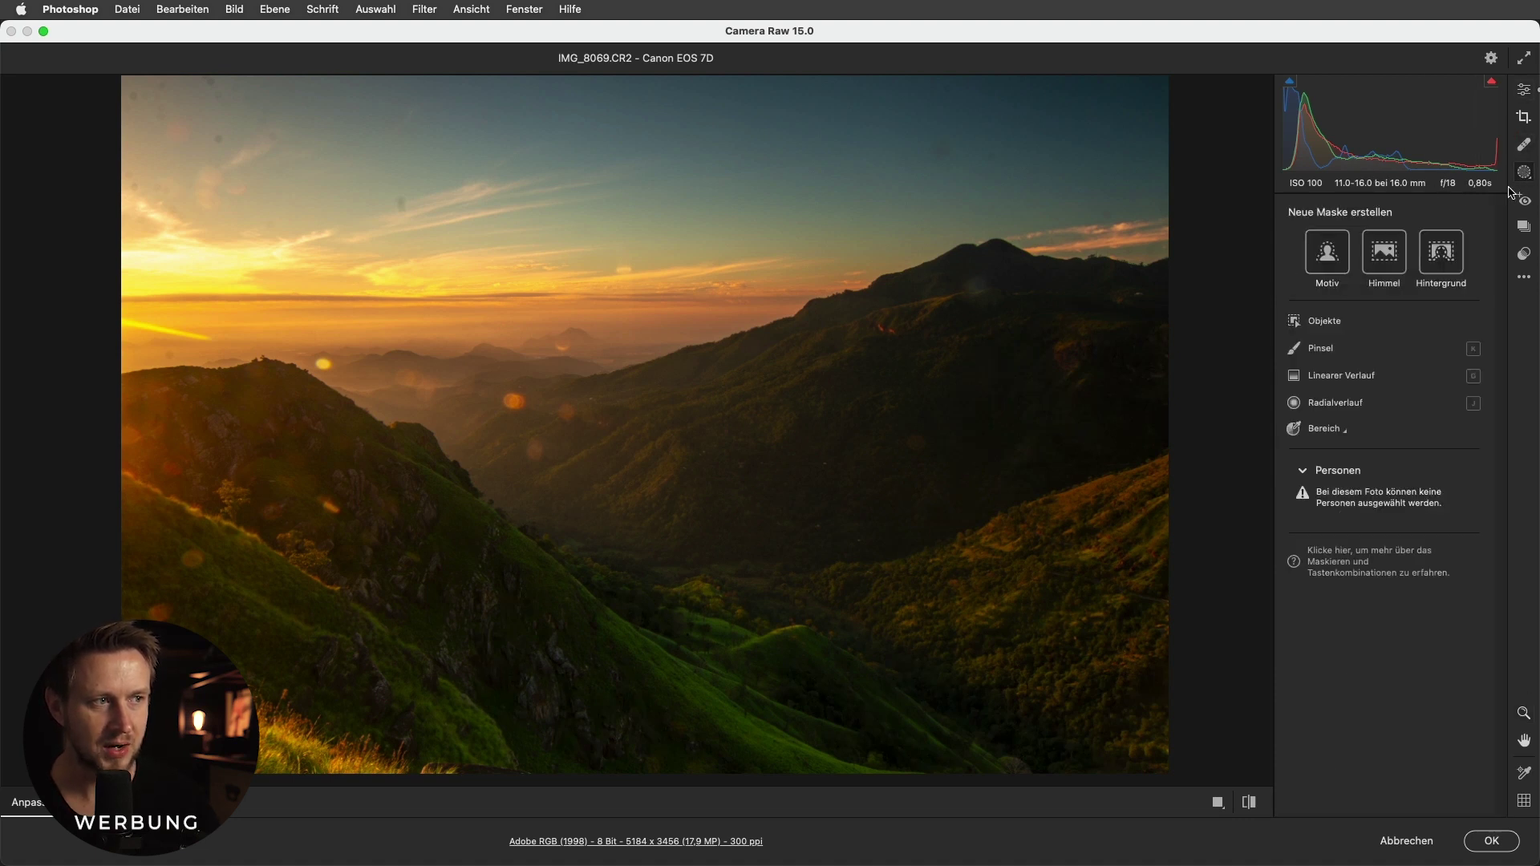
left_click(1325, 376)
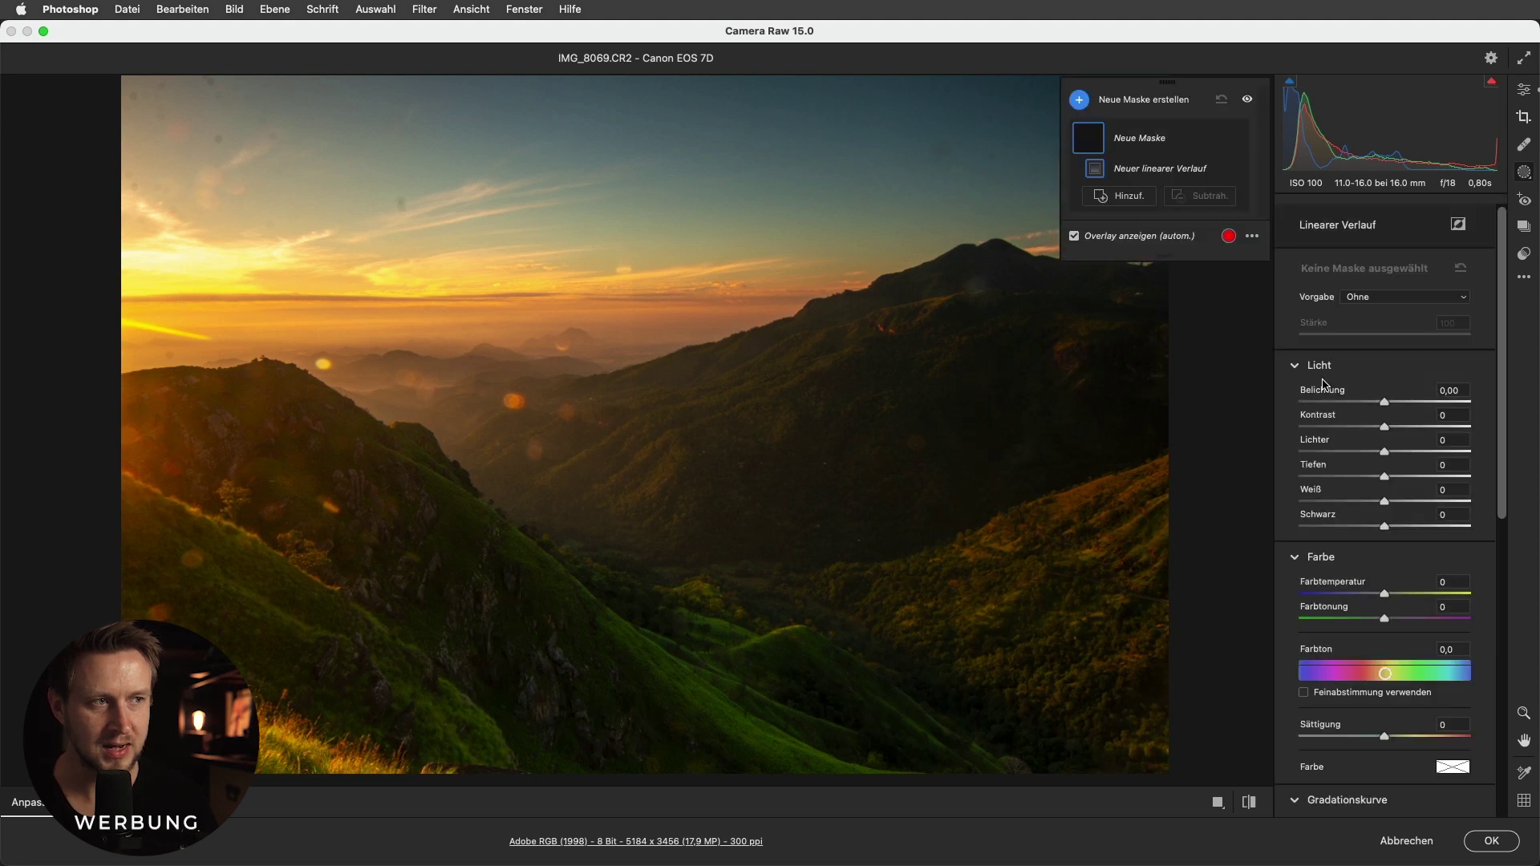
mouse_move(1169, 784)
left_mouse_down()
mouse_move(754, 6)
mouse_move(735, 8)
left_mouse_up()
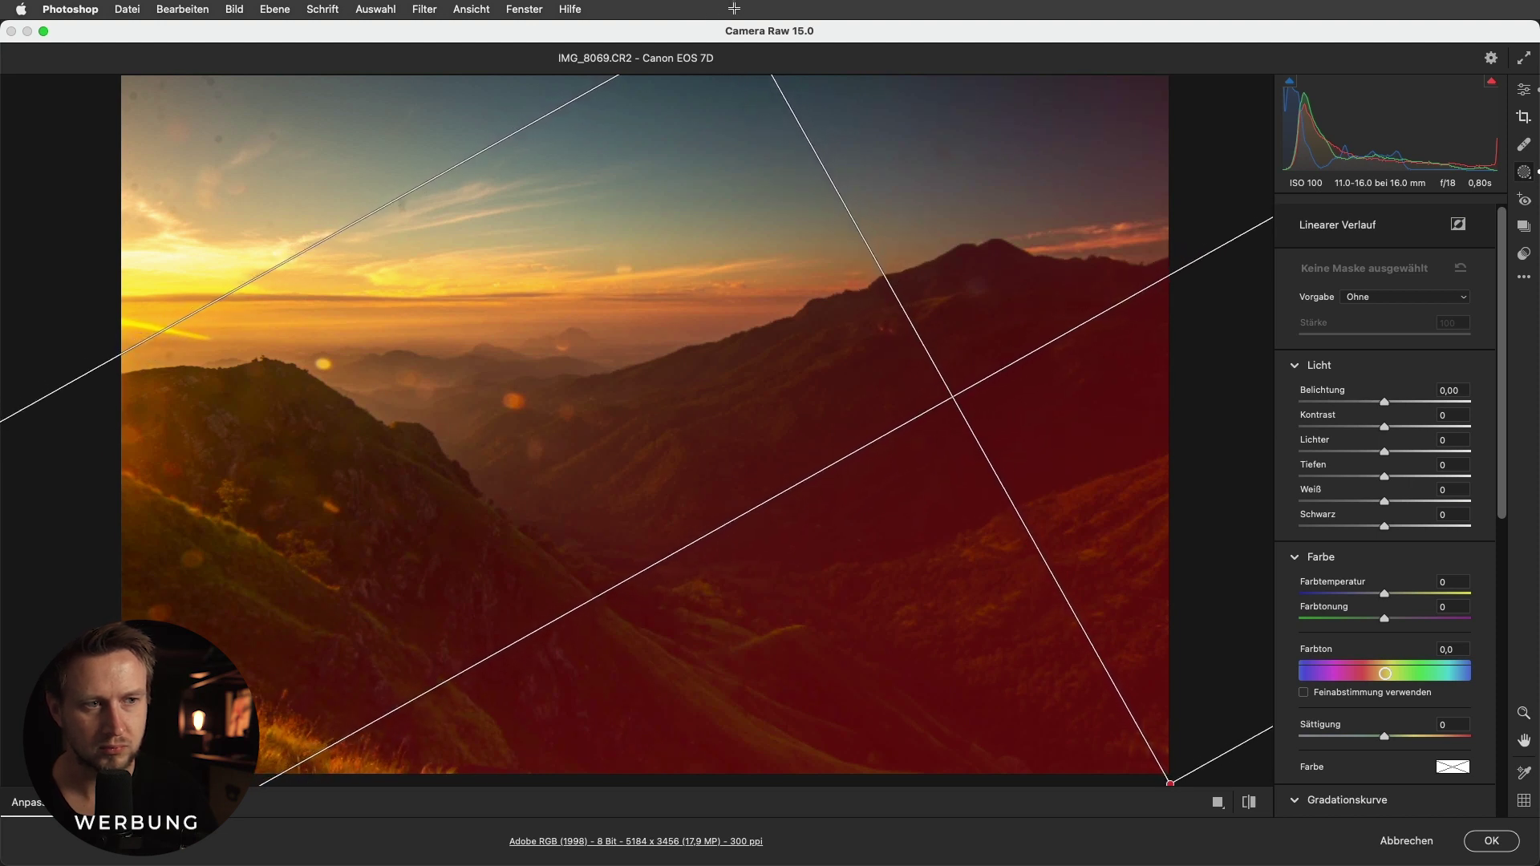
left_click_drag(735, 8, 734, 5)
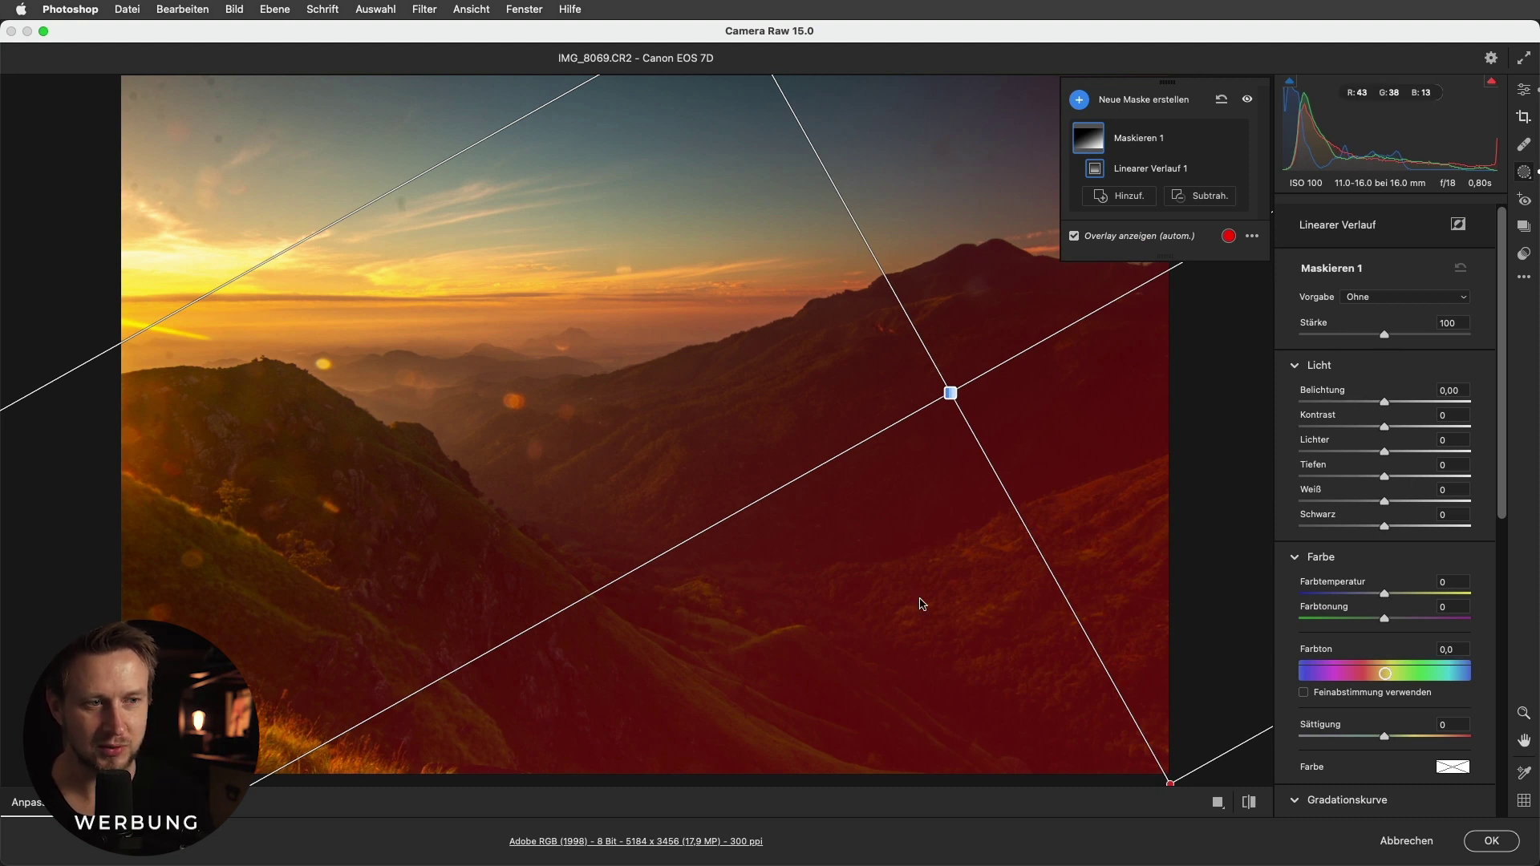
left_click_drag(952, 394, 833, 406)
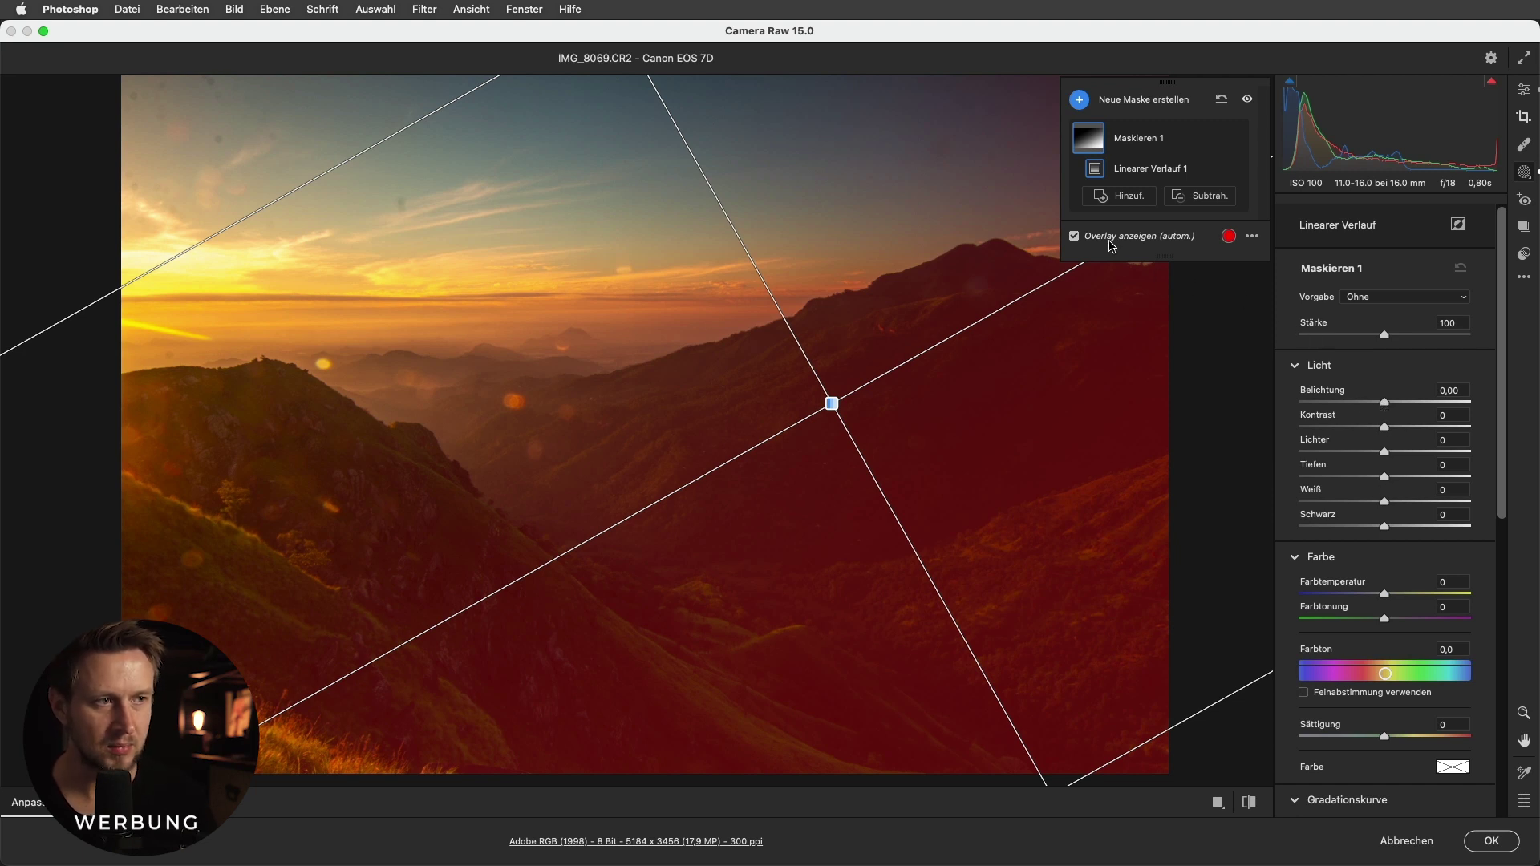
left_click(1075, 236)
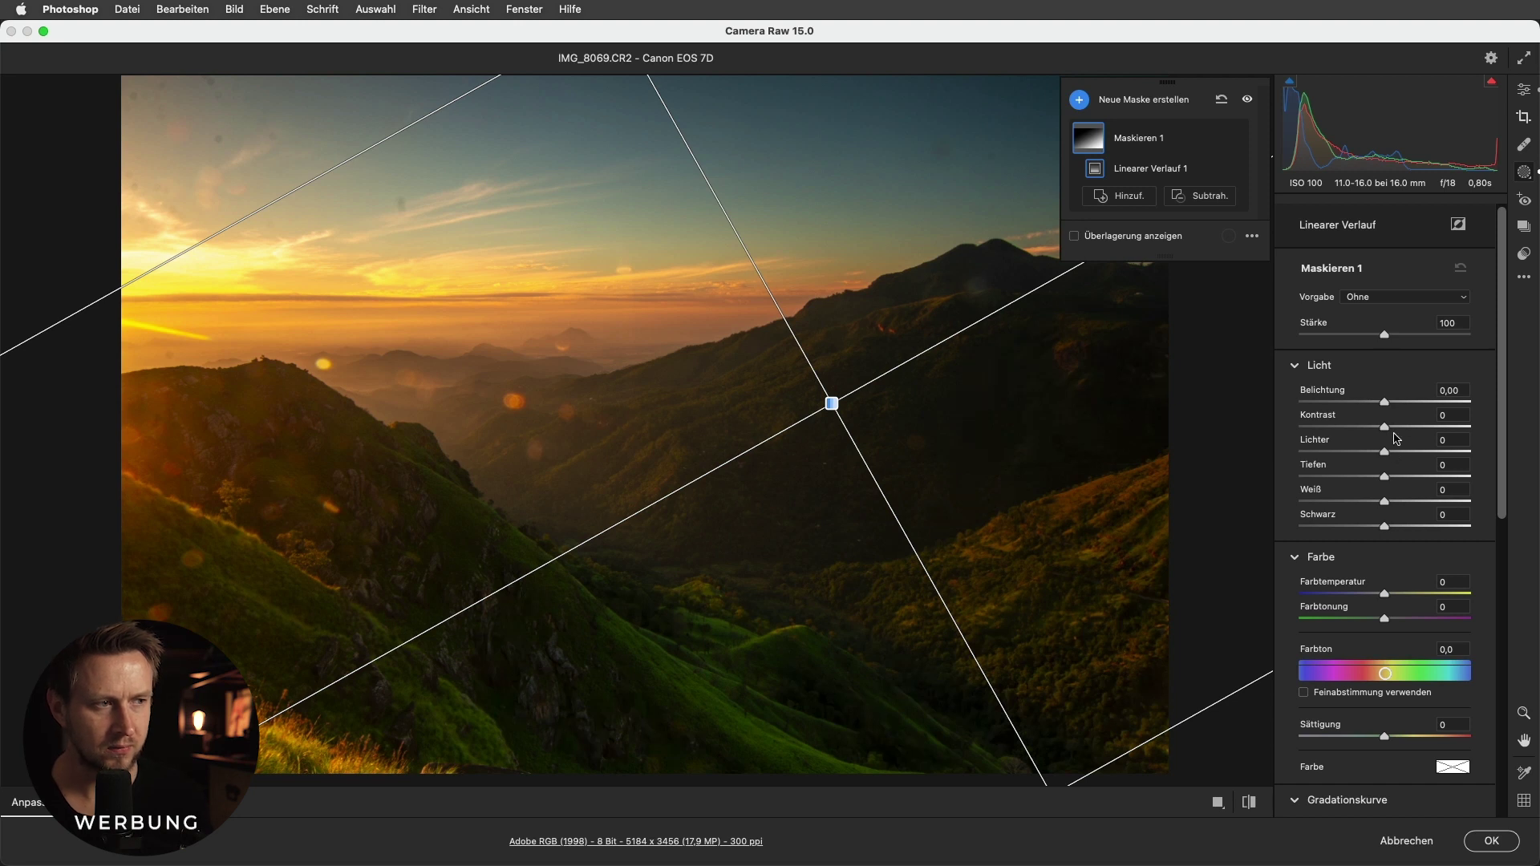
Give the mask Belichtung +0,30 and Tiefen +17, toggling its effect to compare.
mouse_move(1385, 477)
left_mouse_down()
mouse_move(1488, 487)
mouse_move(1402, 487)
left_mouse_up()
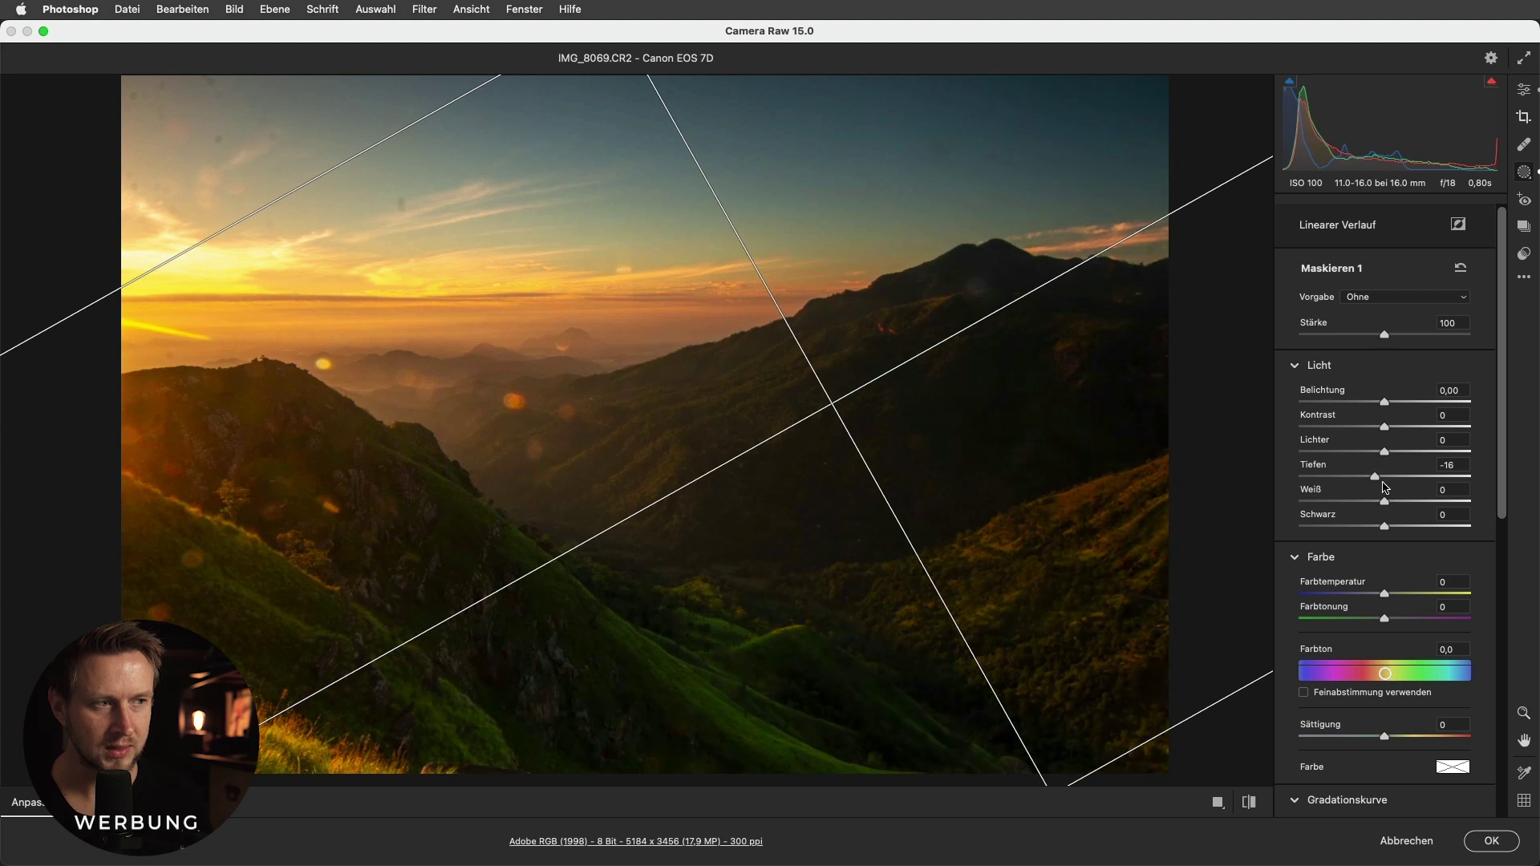
left_click_drag(1385, 401, 1397, 406)
left_click_drag(1397, 408, 1400, 407)
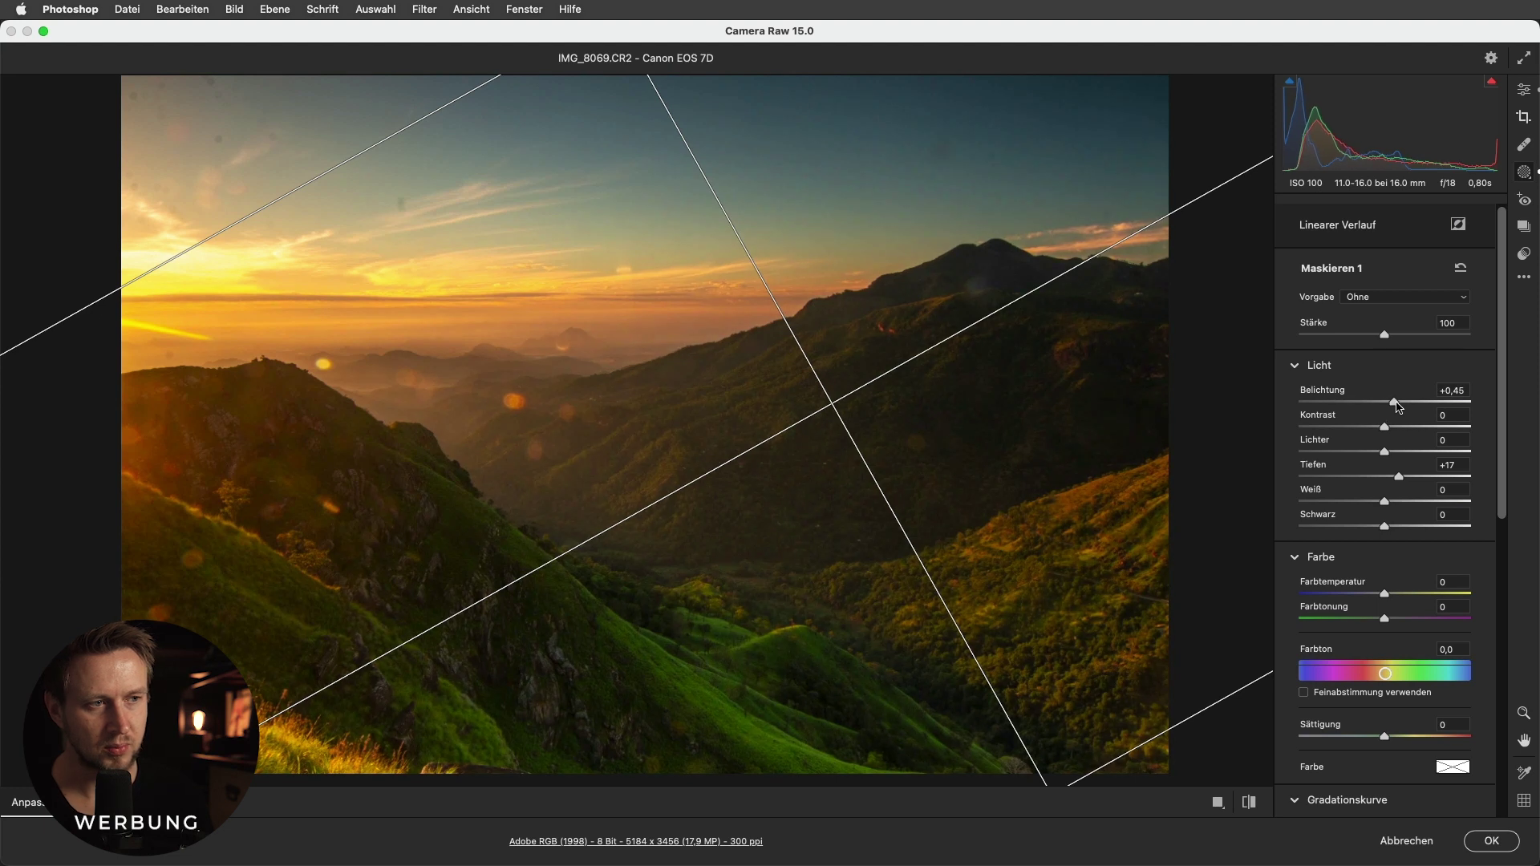
left_click_drag(1399, 478, 1403, 480)
left_click_drag(1395, 405, 1392, 409)
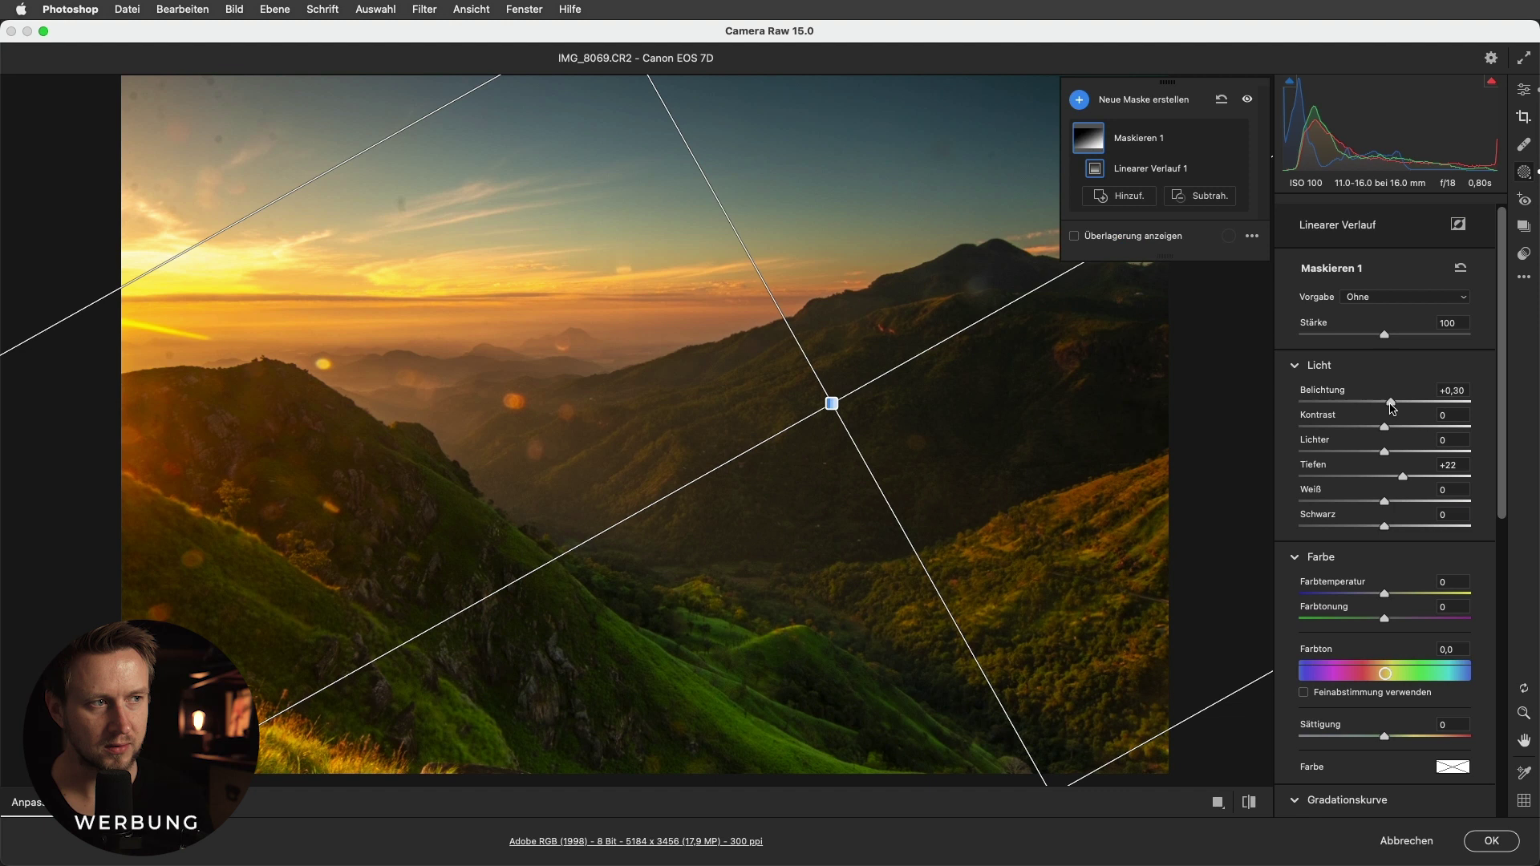
mouse_move(1155, 137)
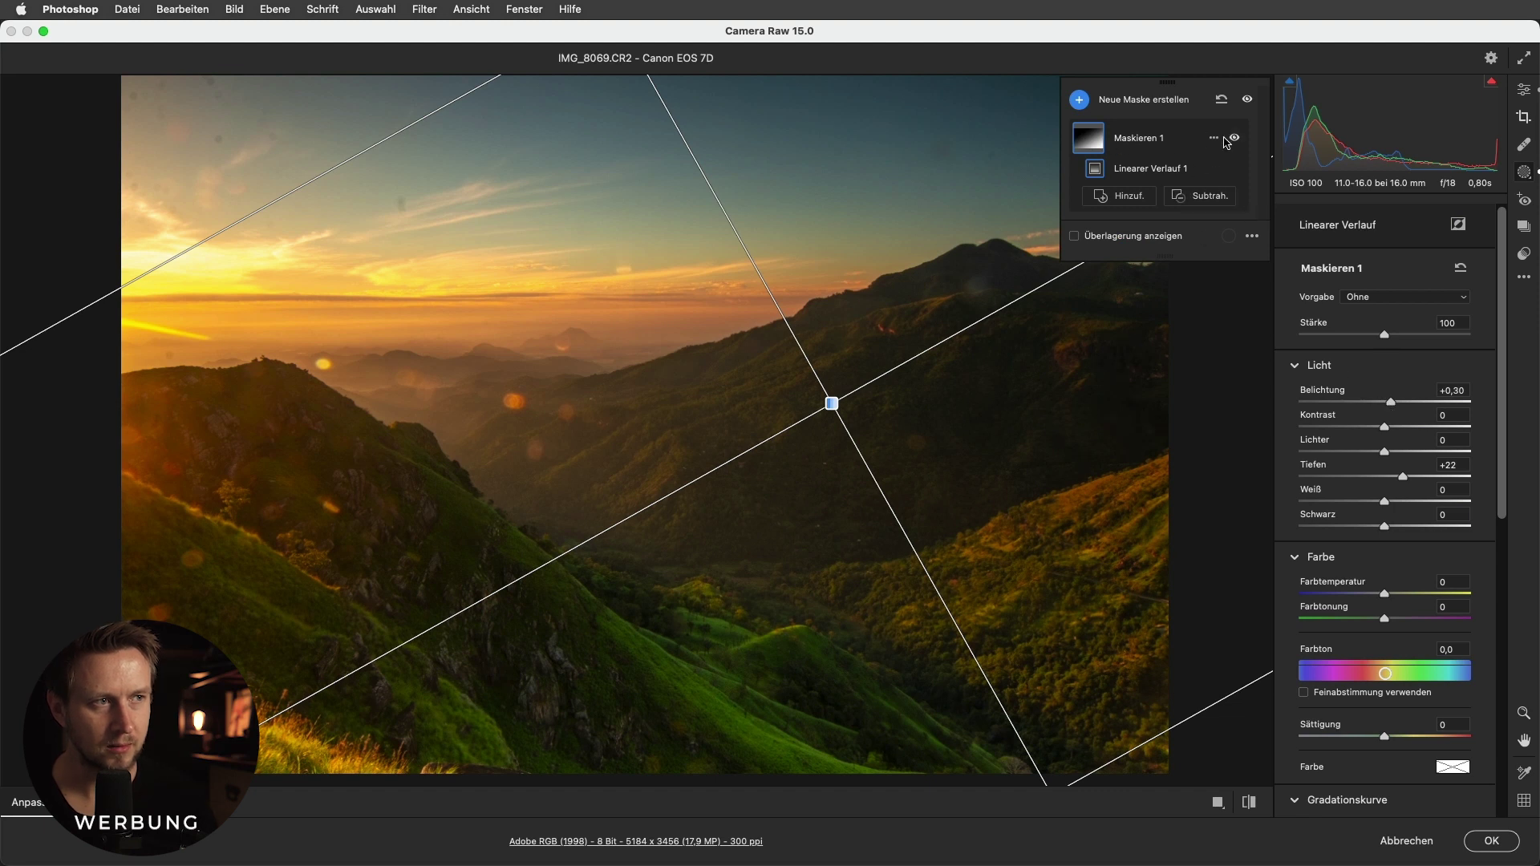
left_click(1235, 138)
left_click(1235, 138)
left_click(1234, 138)
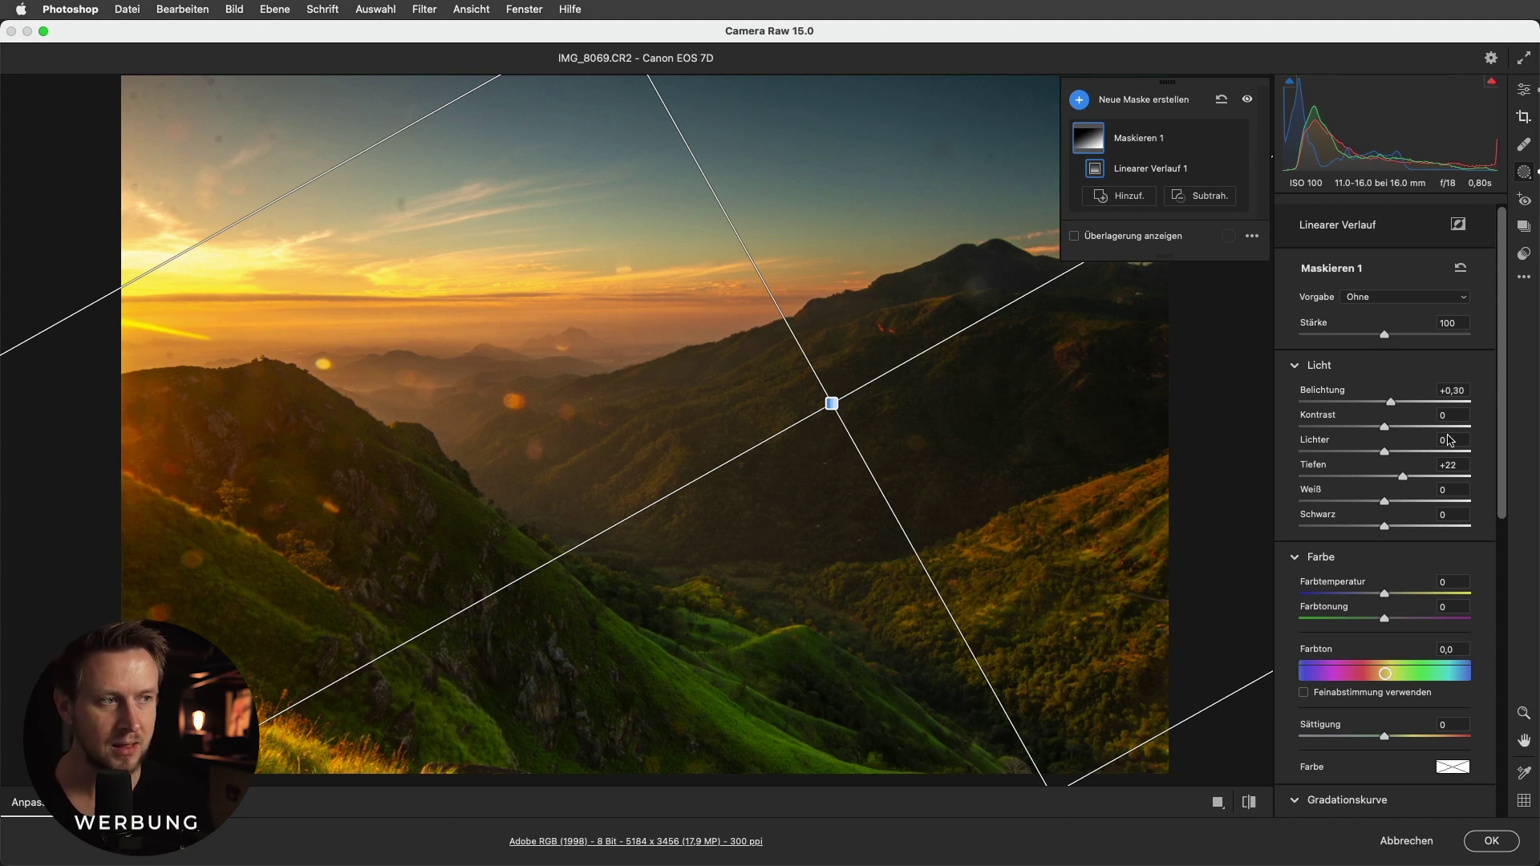
left_click_drag(1403, 477, 1400, 480)
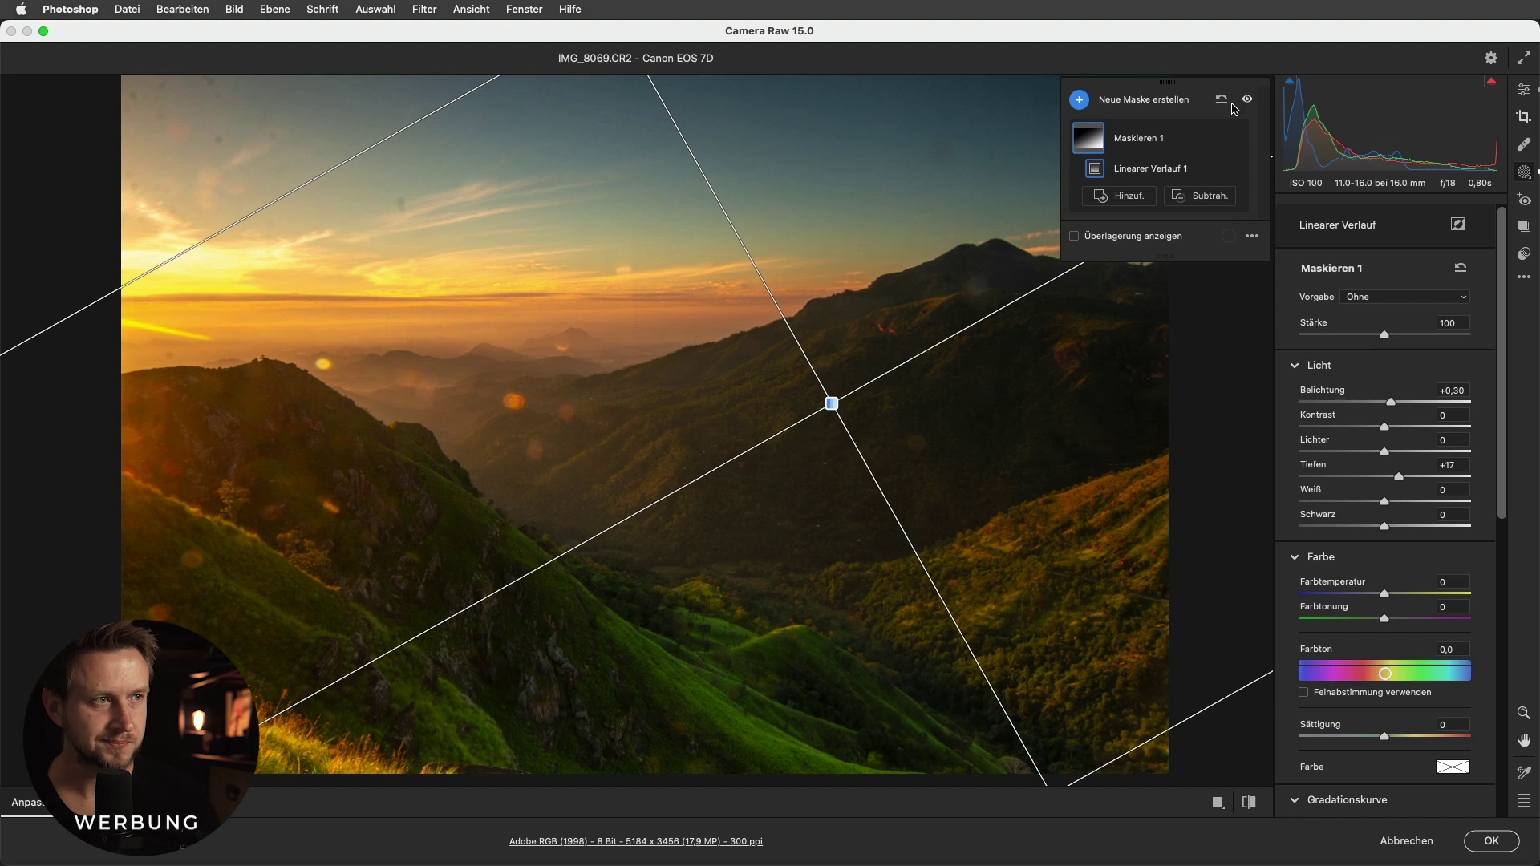
left_click(1524, 89)
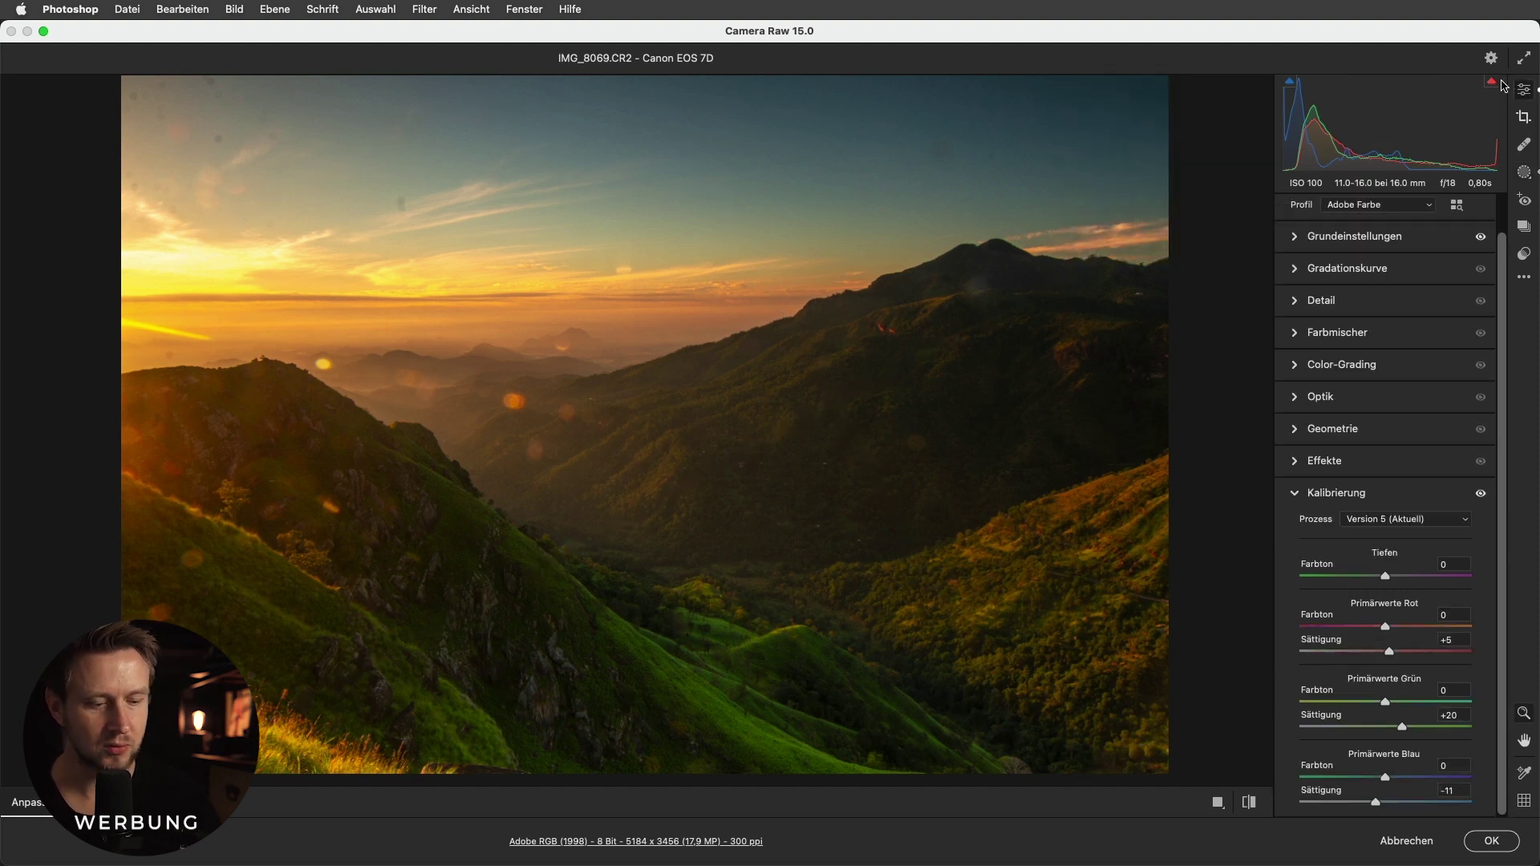
key("p")
key("p")
key("p")
key("p")
key("p")
key("p")
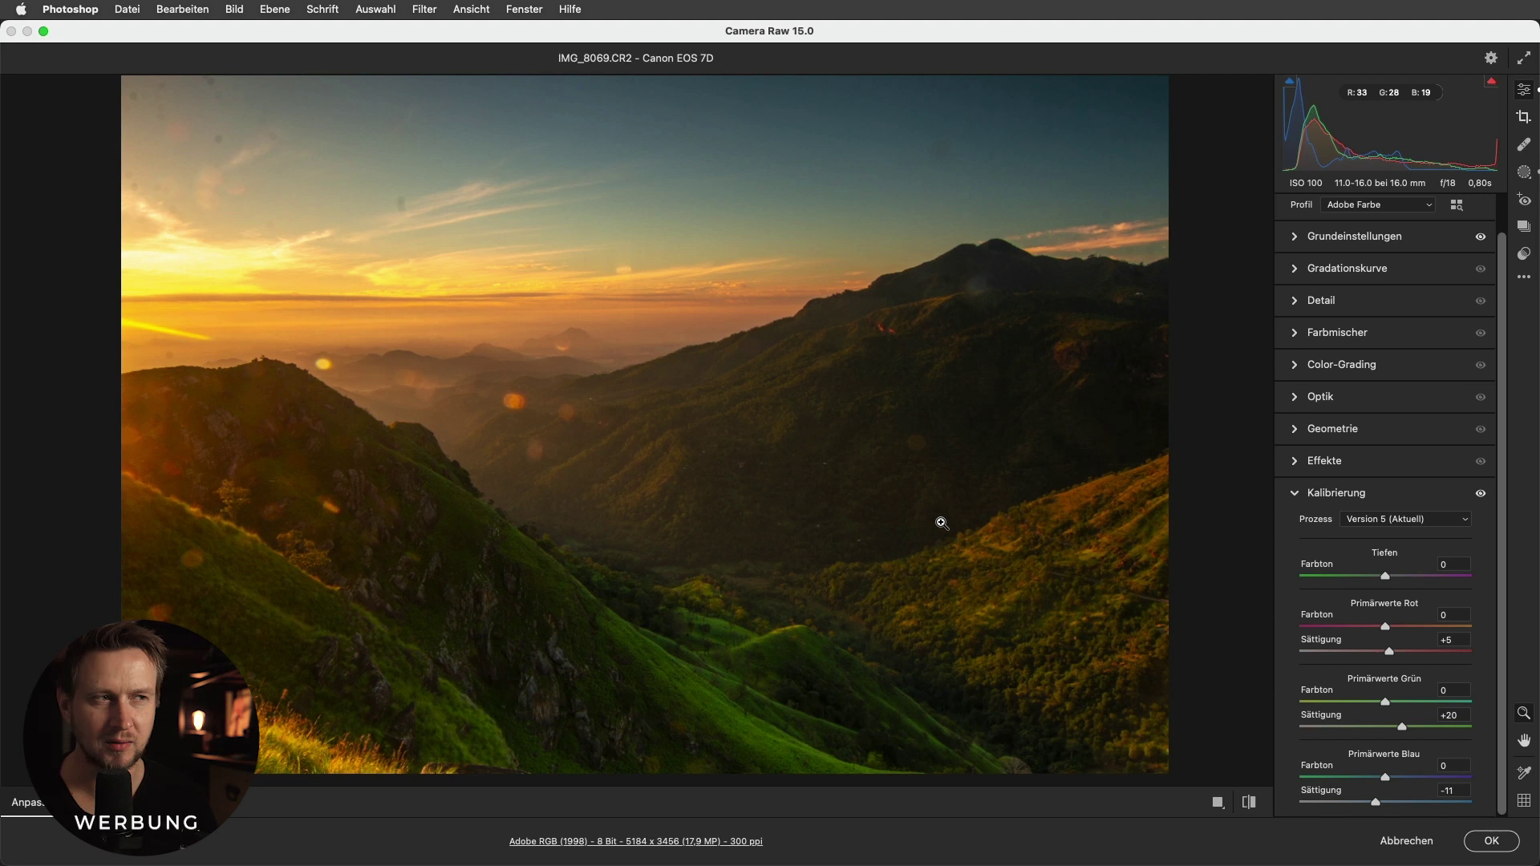
Try a healing spot in the sky with the Reparatur tool, then reset to discard it.
left_click(1526, 145)
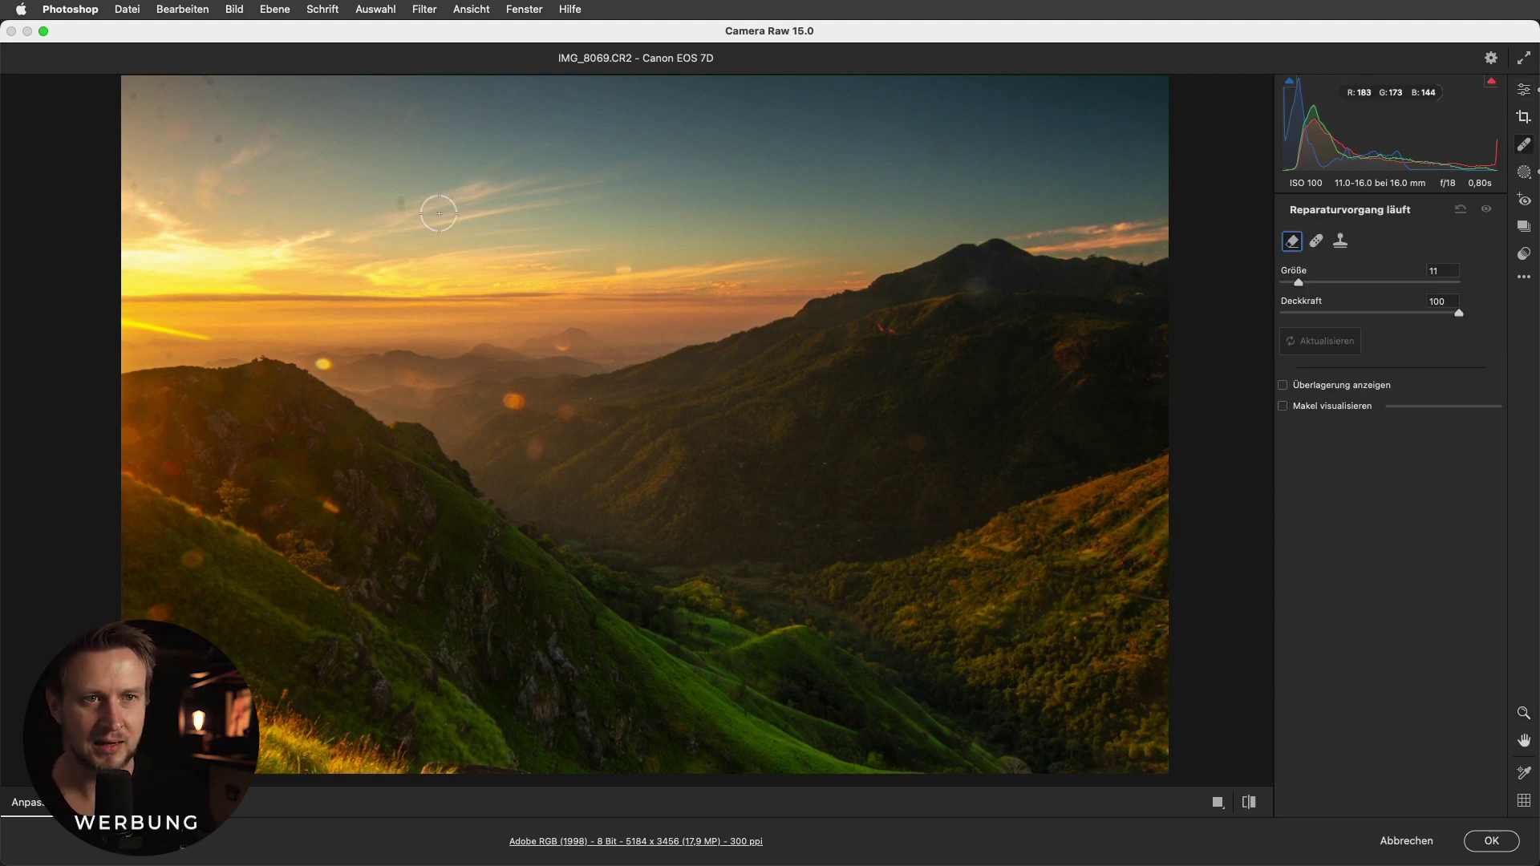
left_click(569, 260)
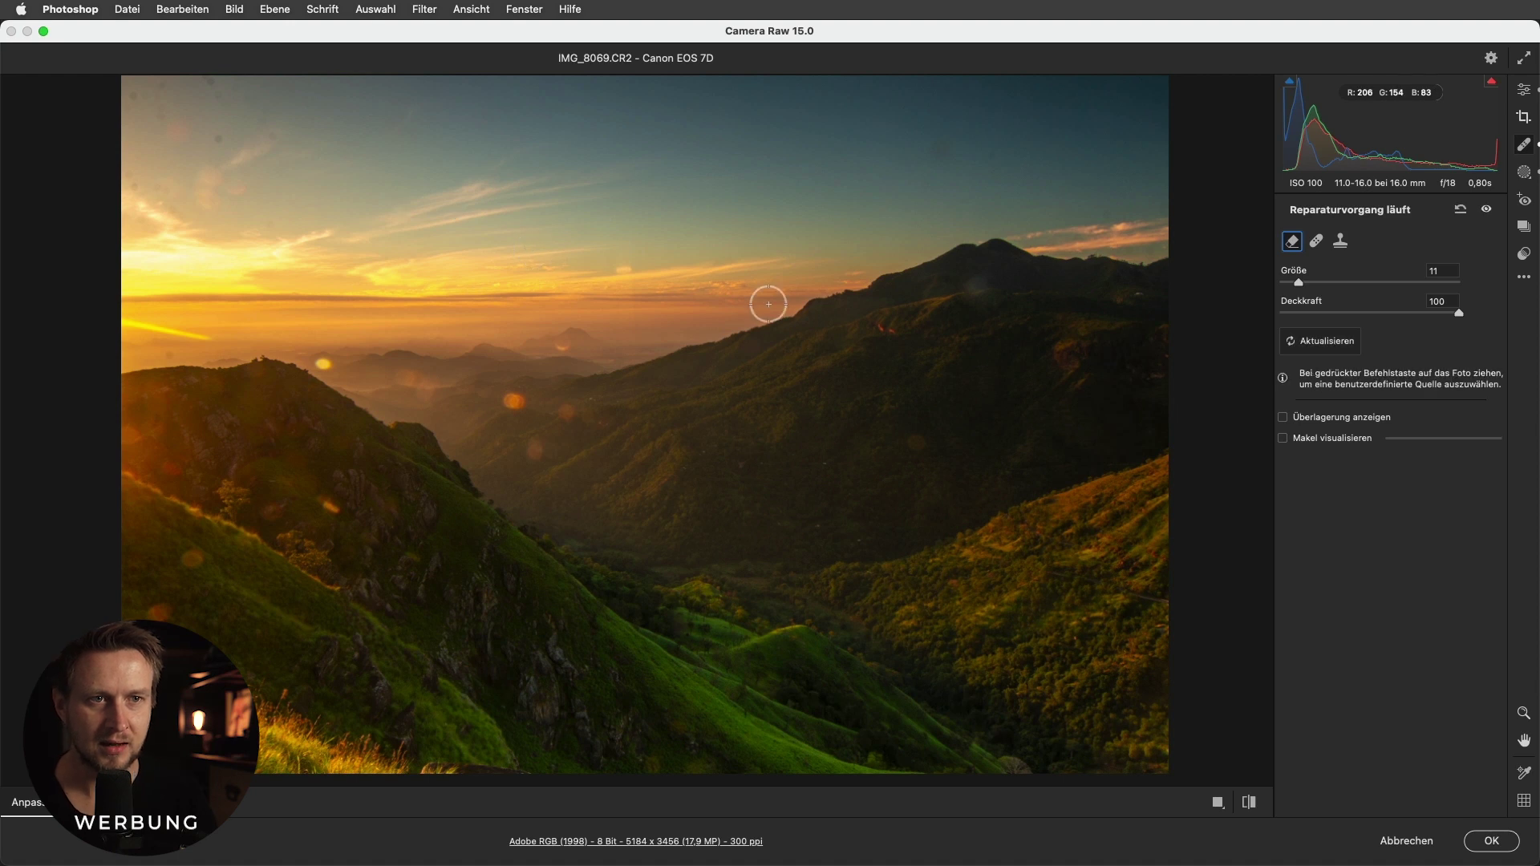
left_click(1320, 343)
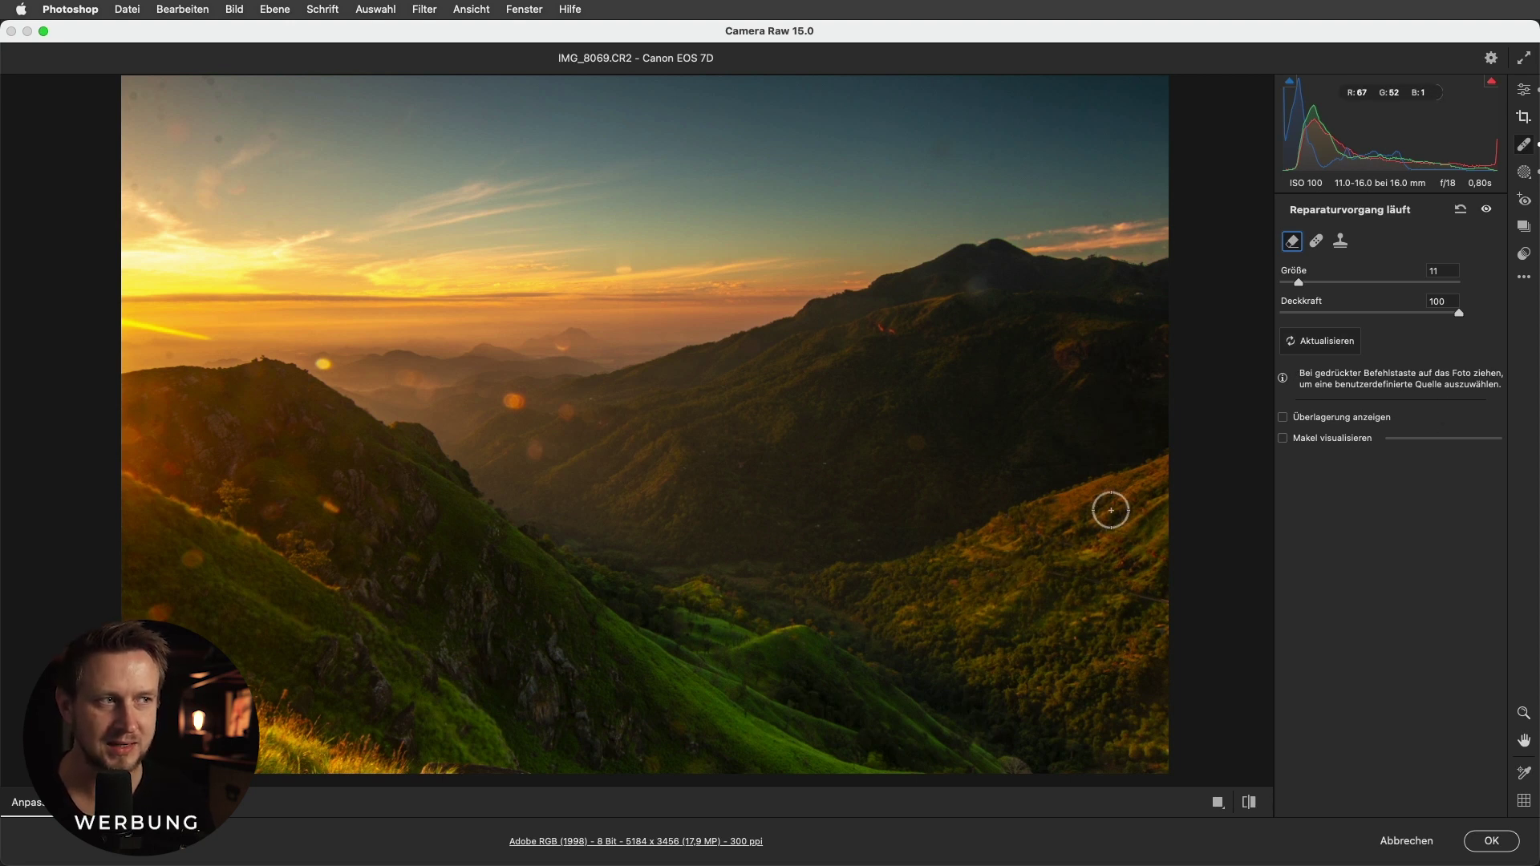
left_click(1461, 209)
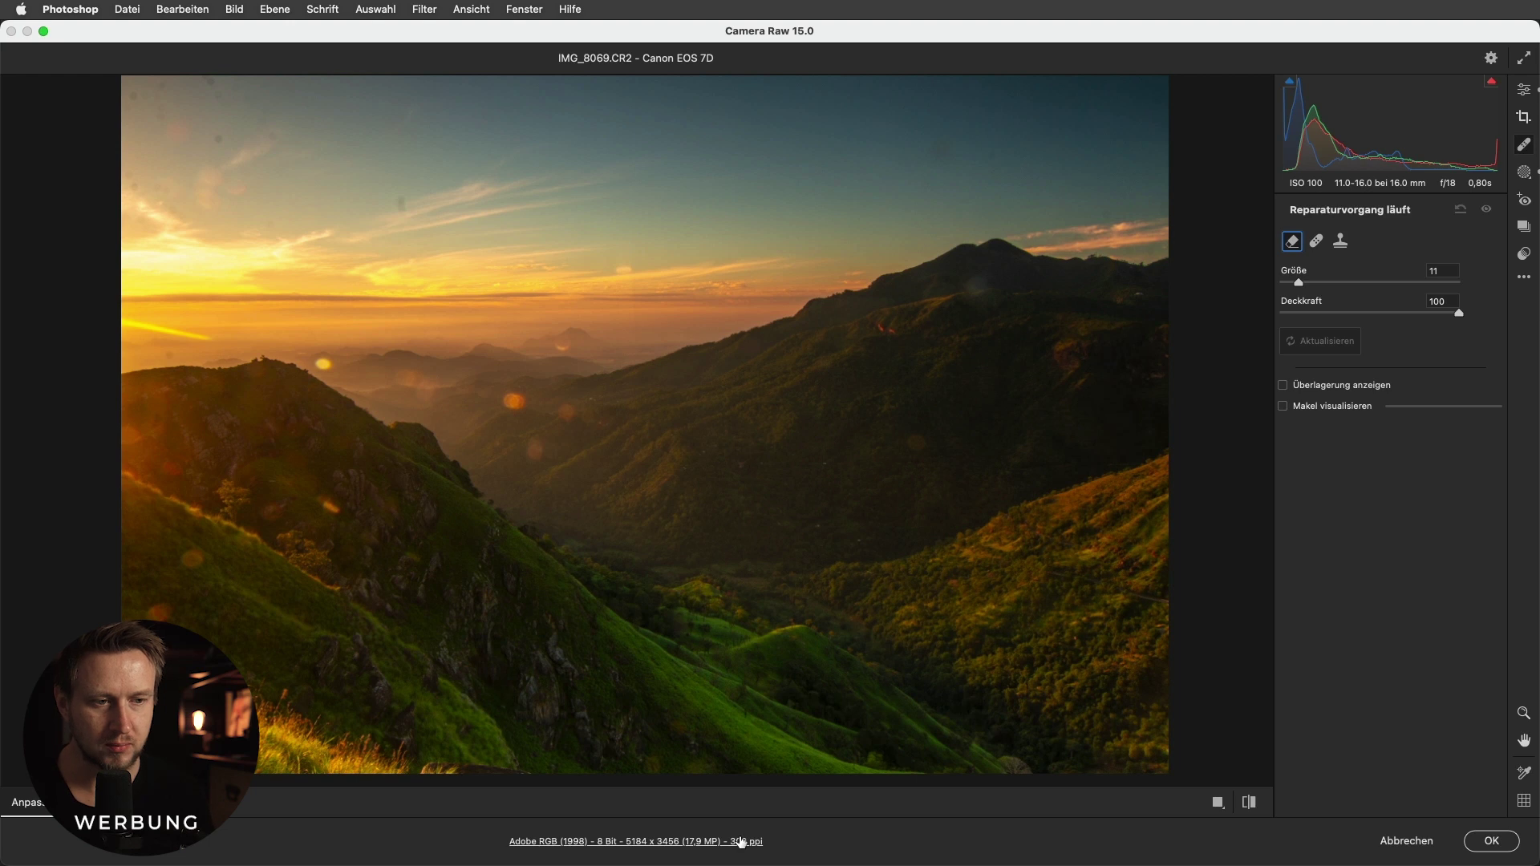
Keep Adobe RGB (1998) as output colour space after trying sRGB, and open the photo in Photoshop.
left_click(682, 842)
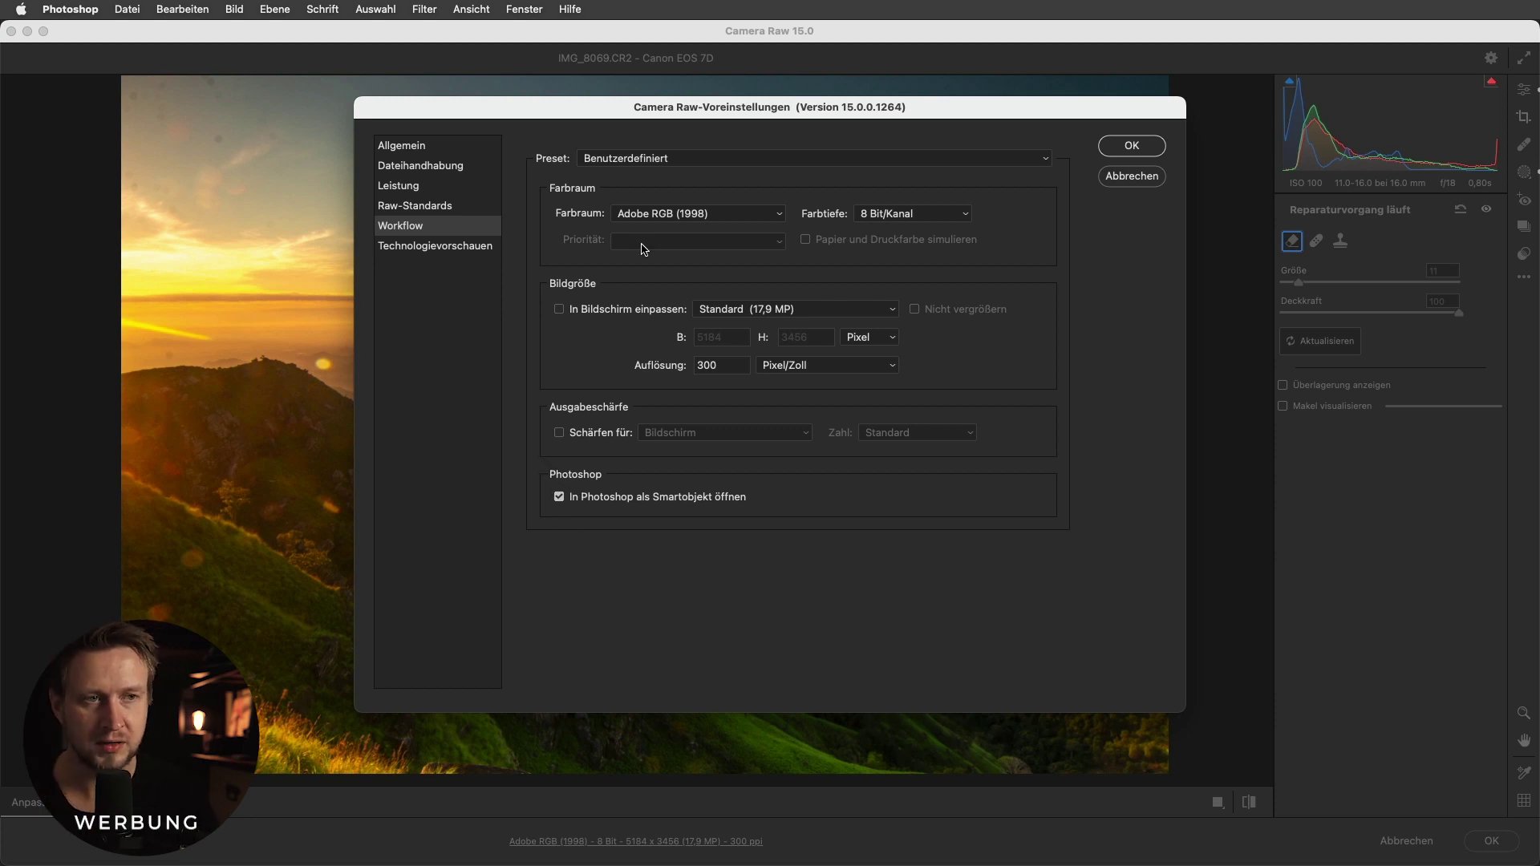
left_click(681, 214)
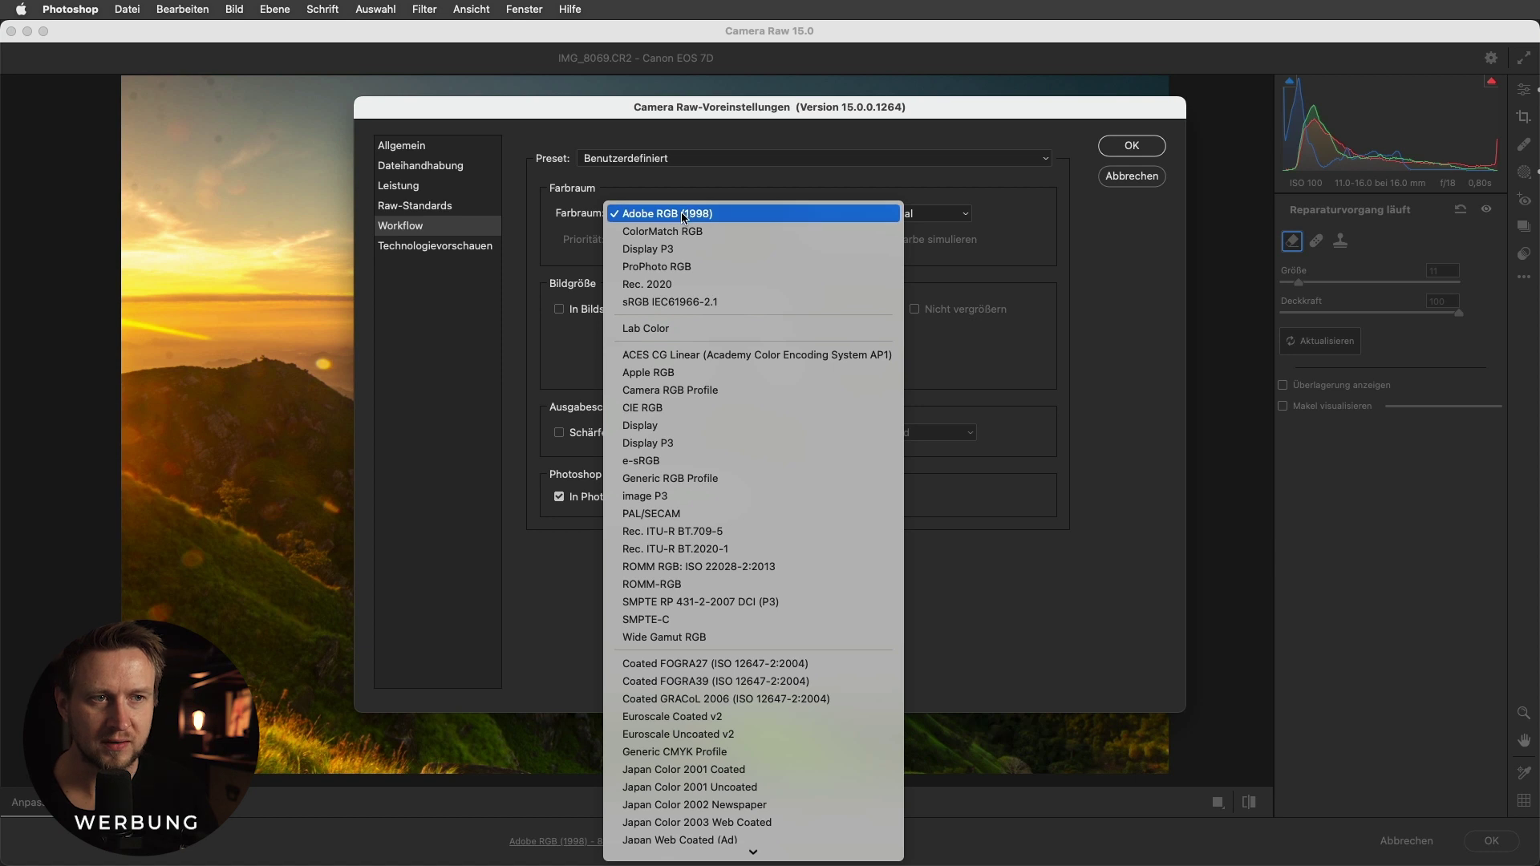
left_click(674, 304)
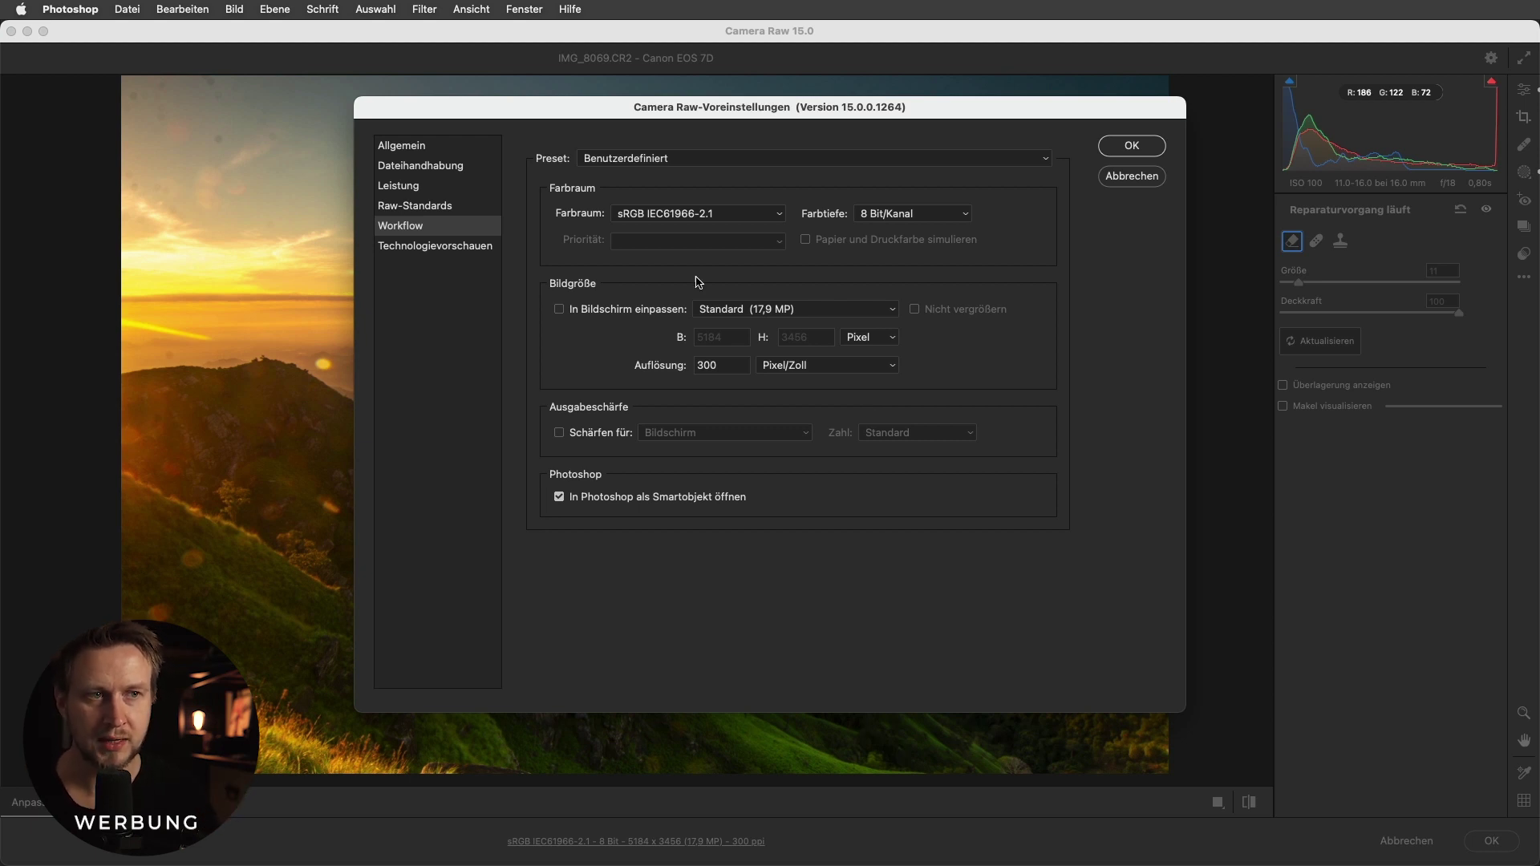
left_click(666, 225)
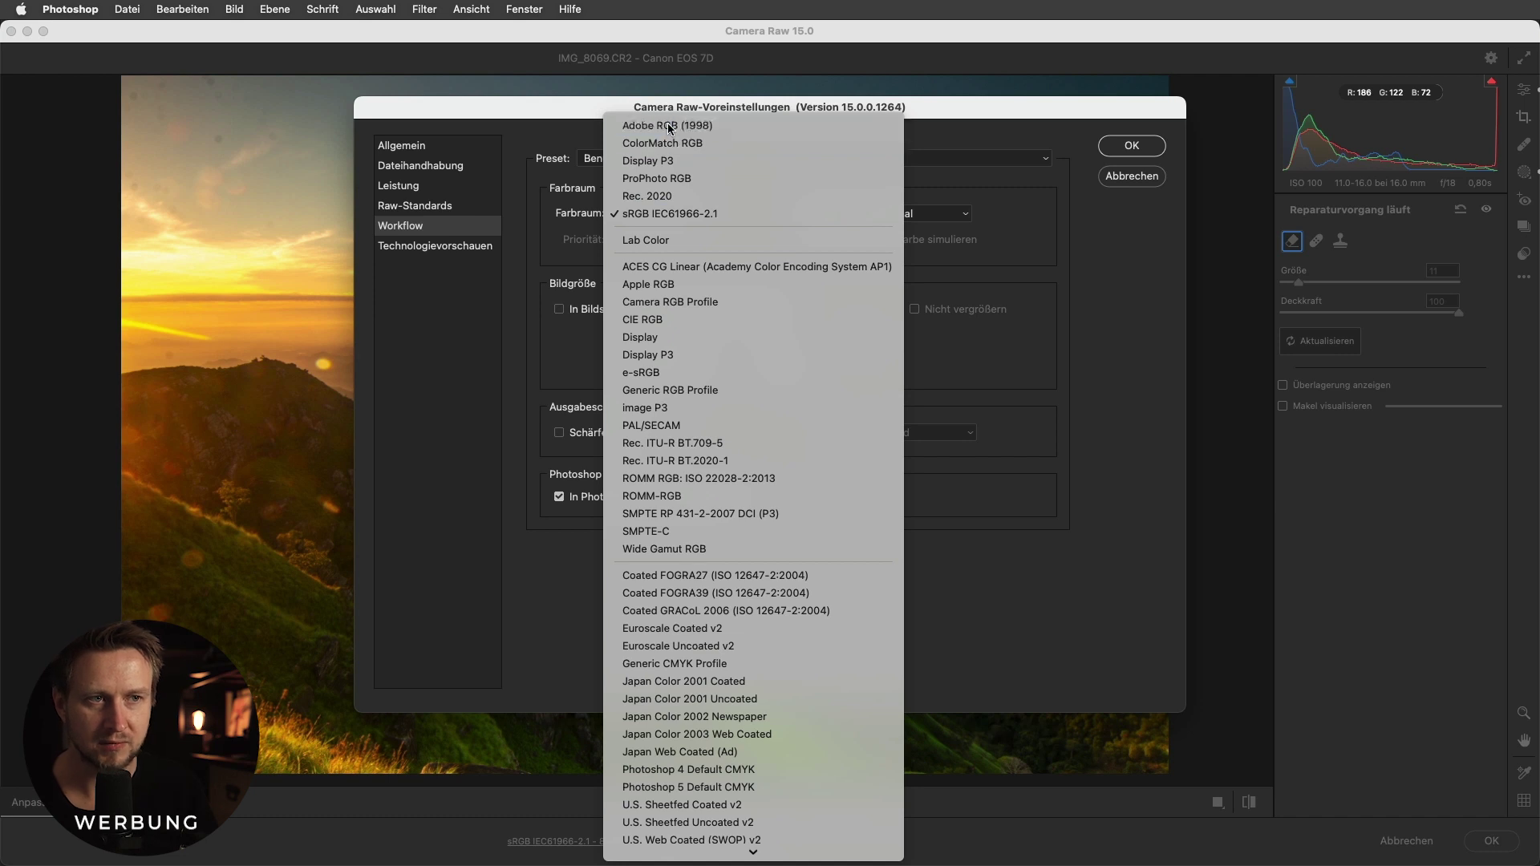
left_click(668, 125)
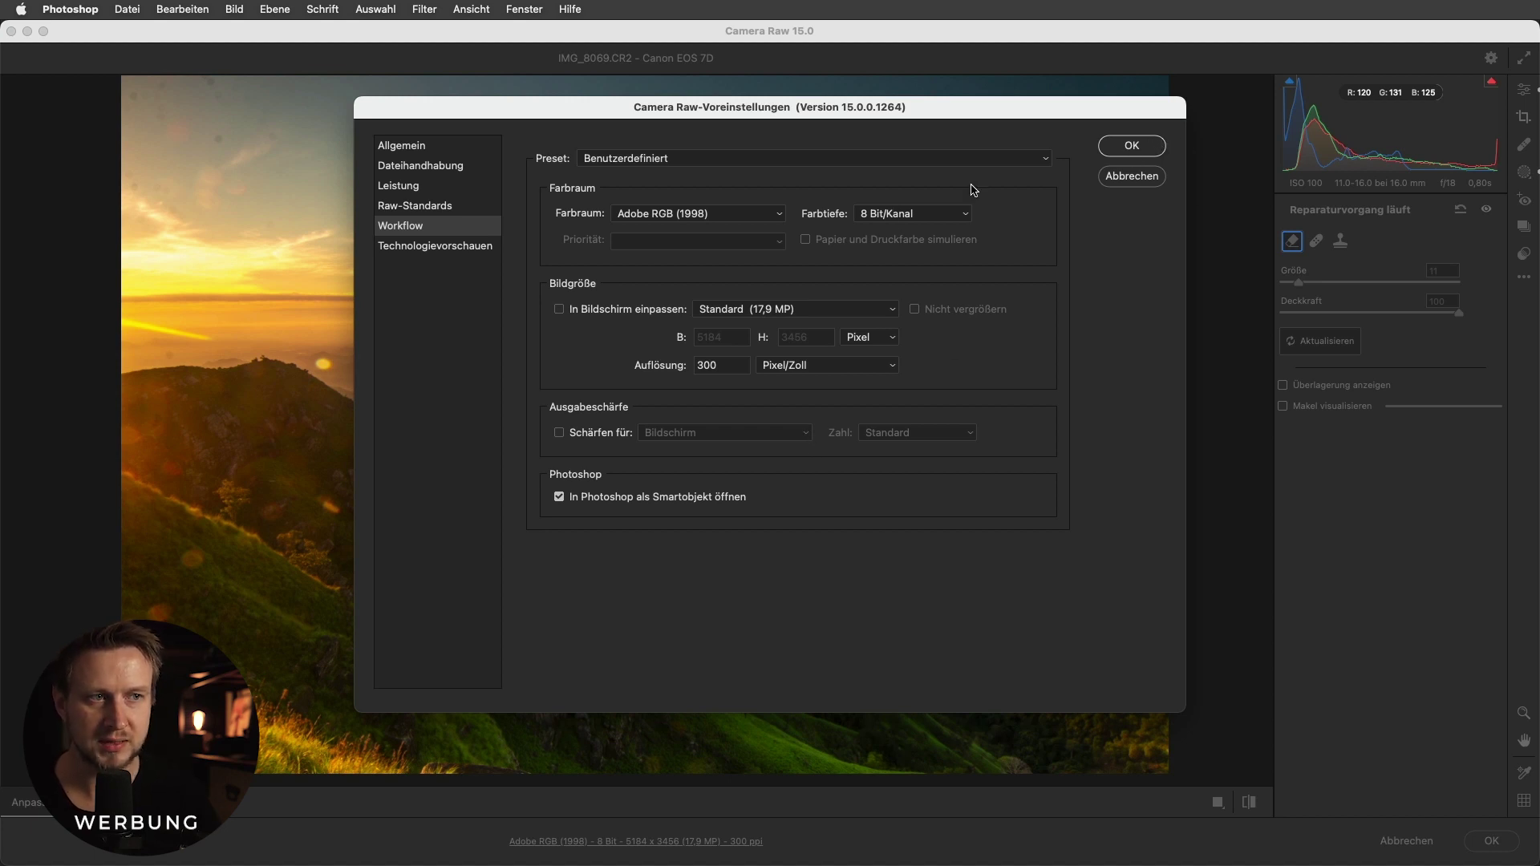
left_click(1138, 148)
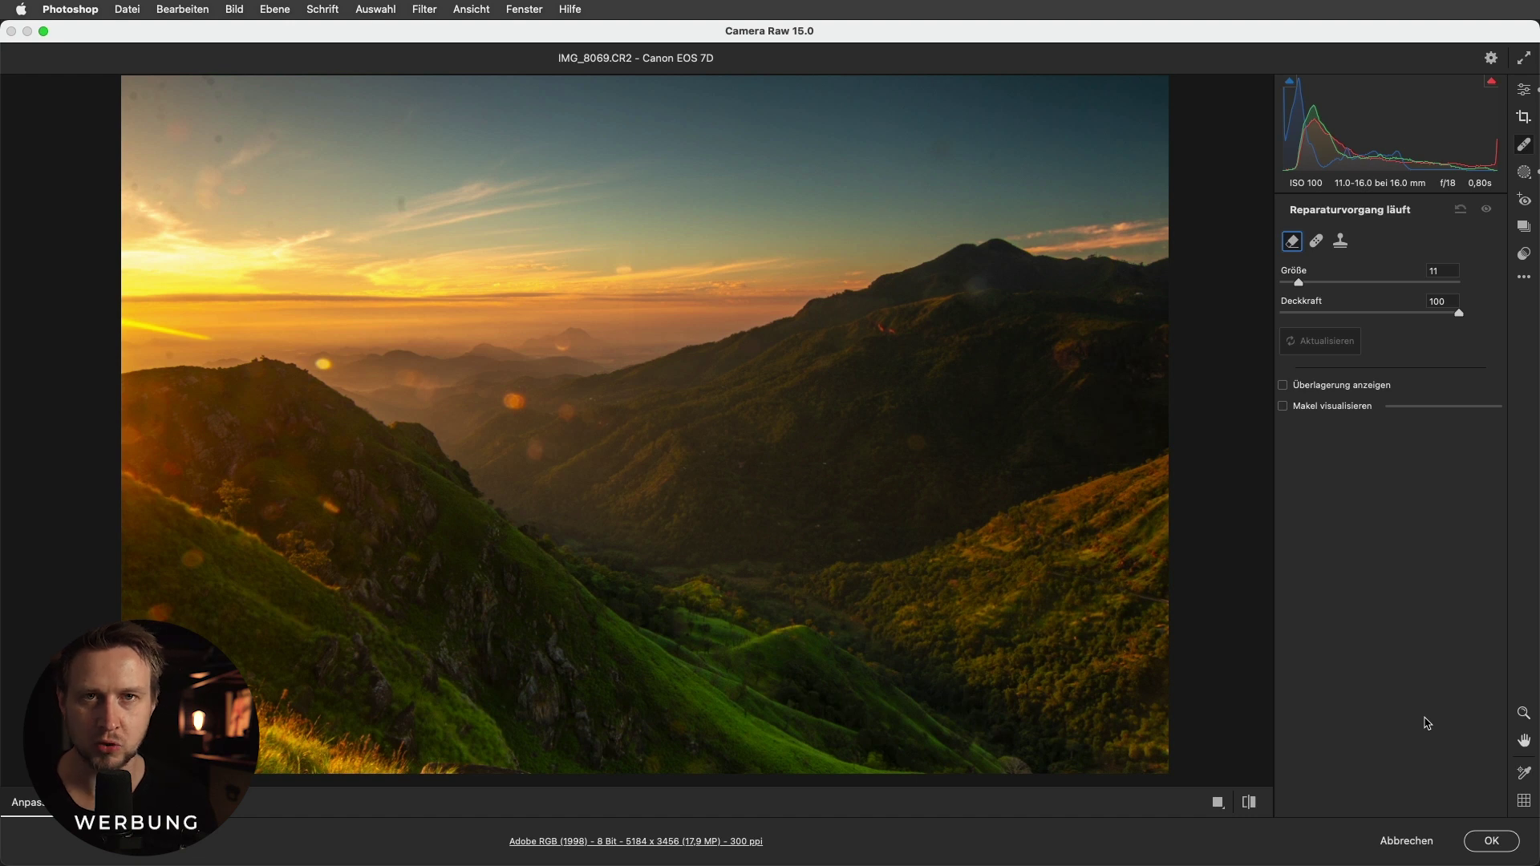
left_click(1490, 844)
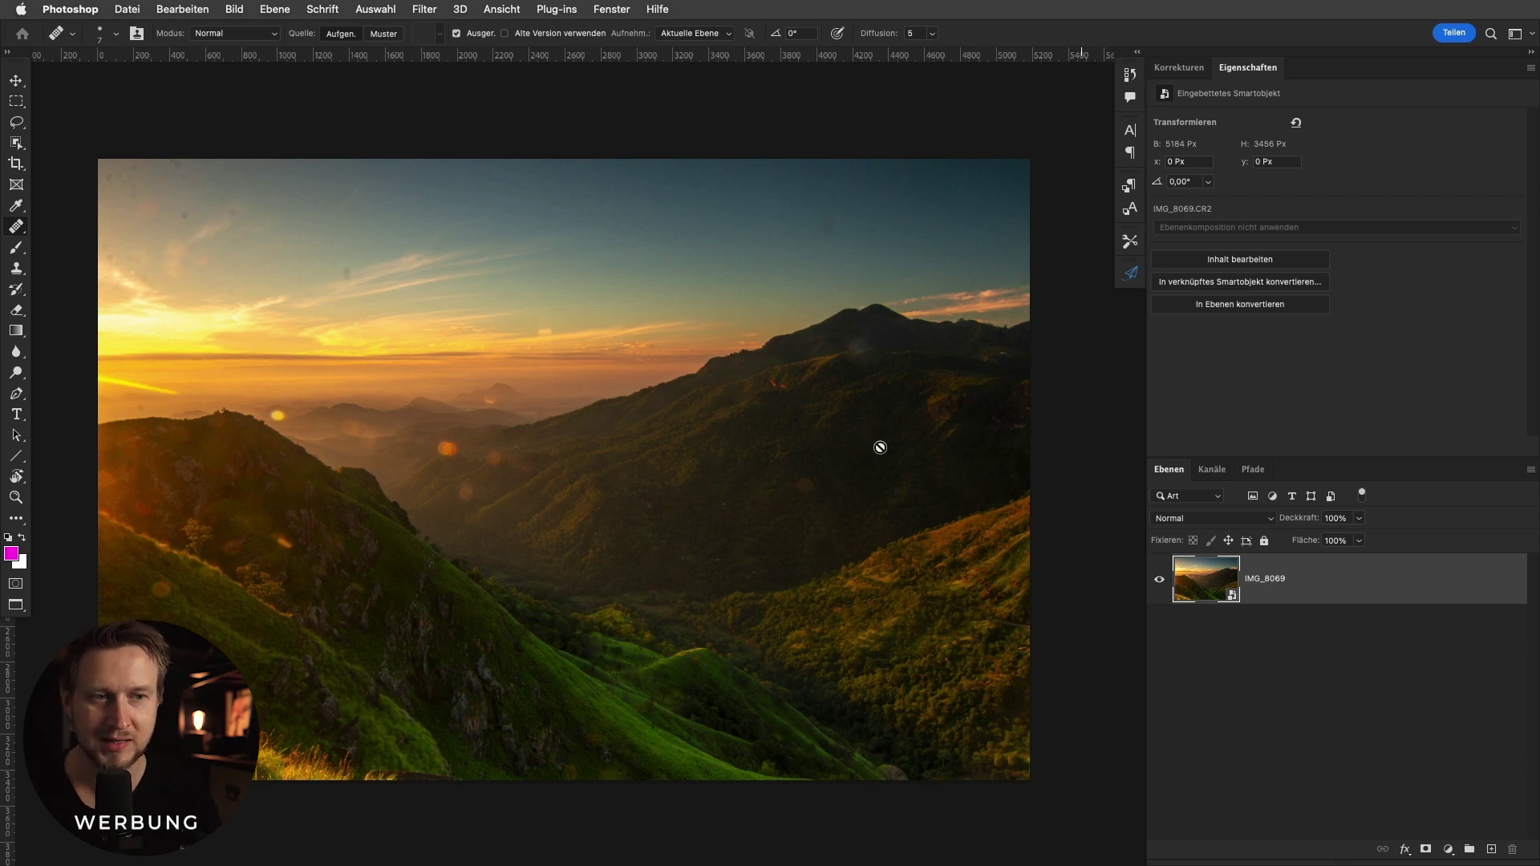
left_click_drag(772, 430, 825, 427)
mouse_move(199, 212)
left_mouse_down()
mouse_move(868, 364)
mouse_move(516, 395)
left_mouse_up()
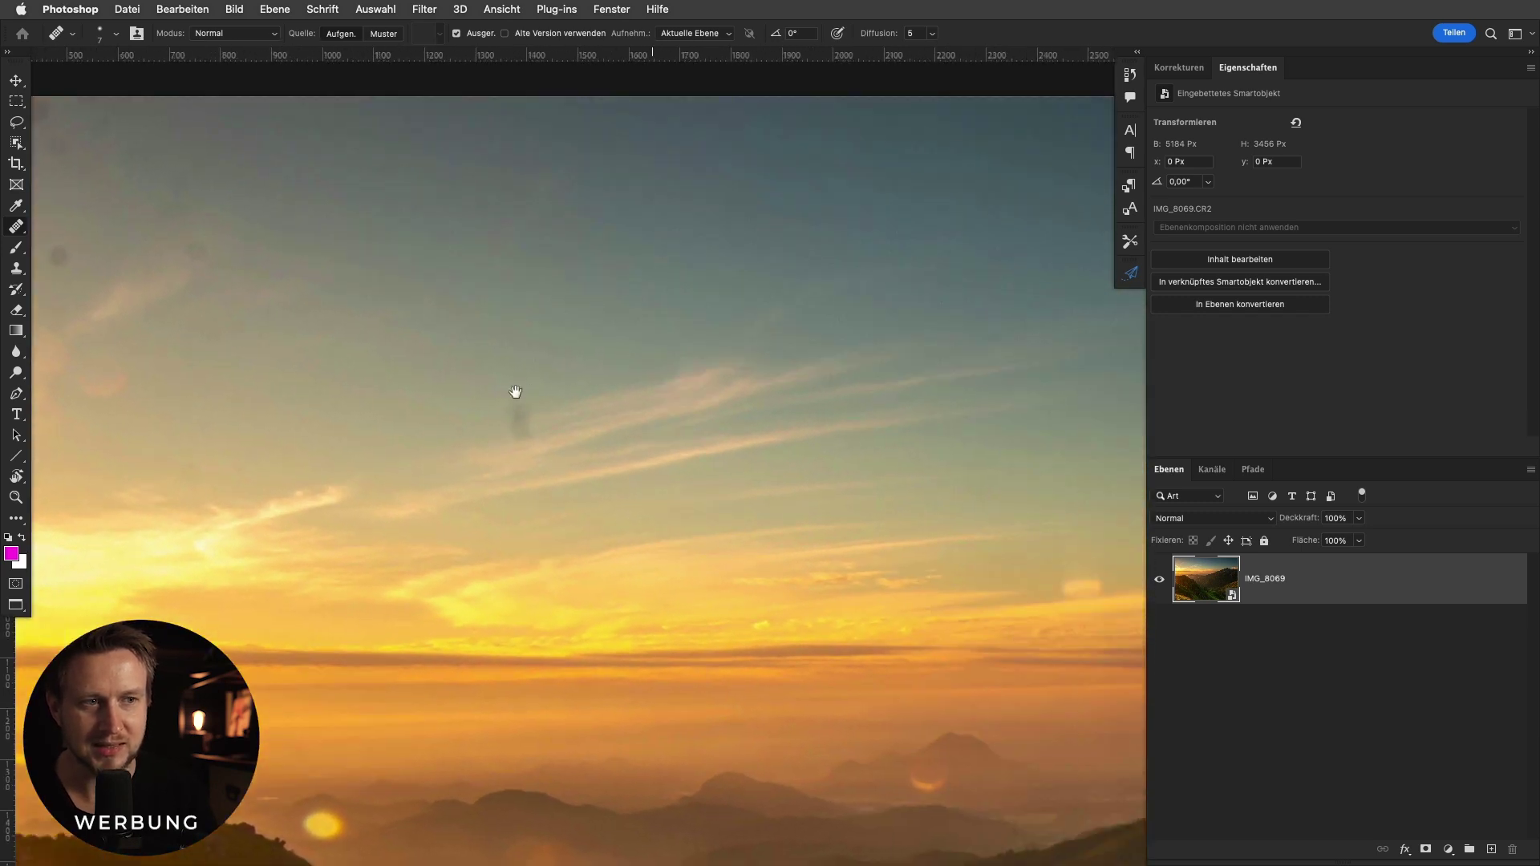
left_click_drag(642, 347, 248, 374)
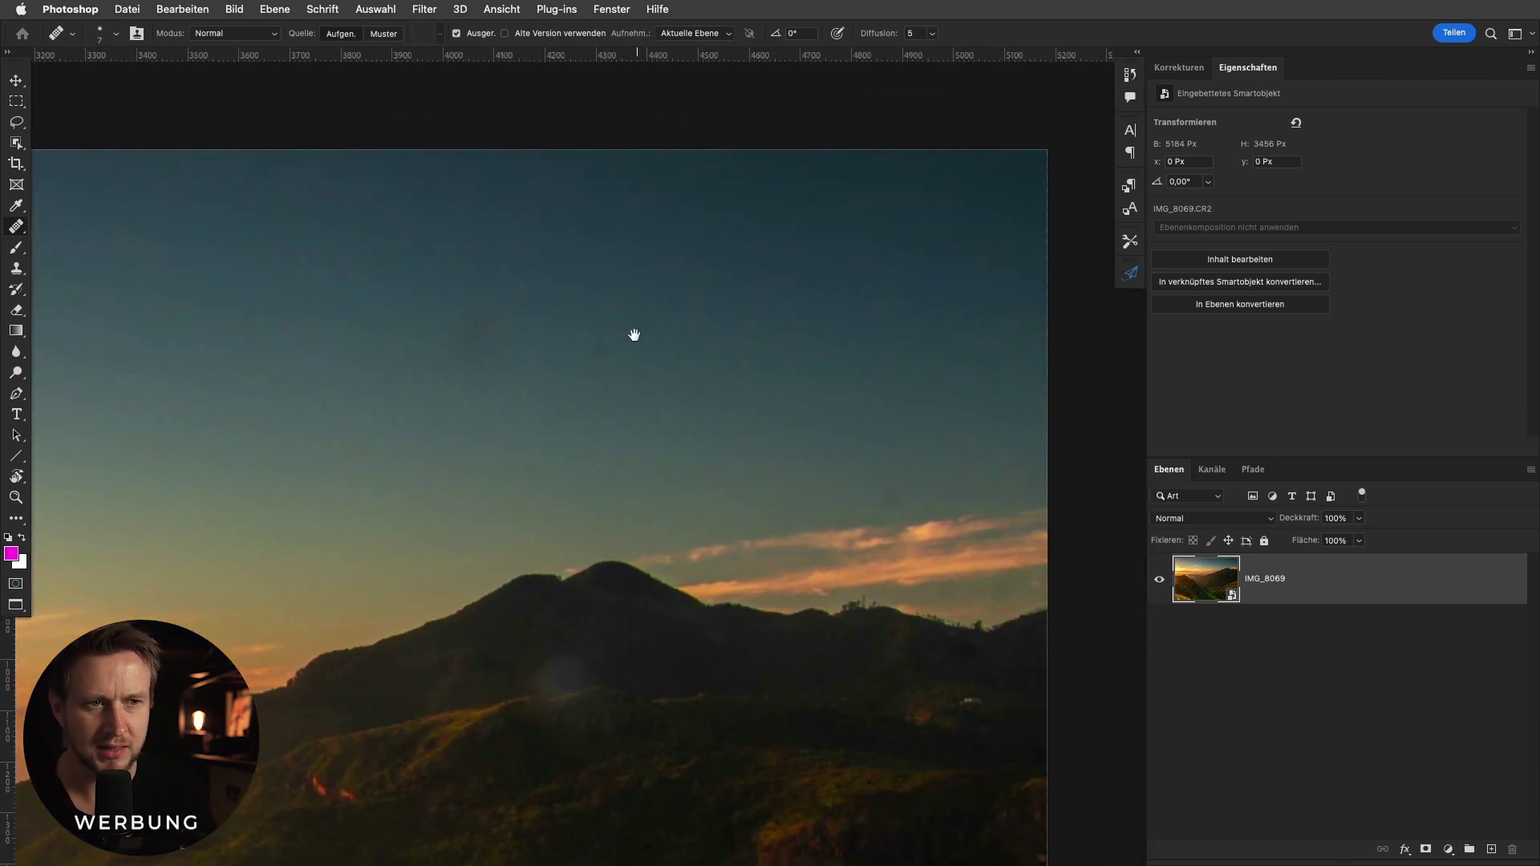
scroll(599, 438, "down", 5)
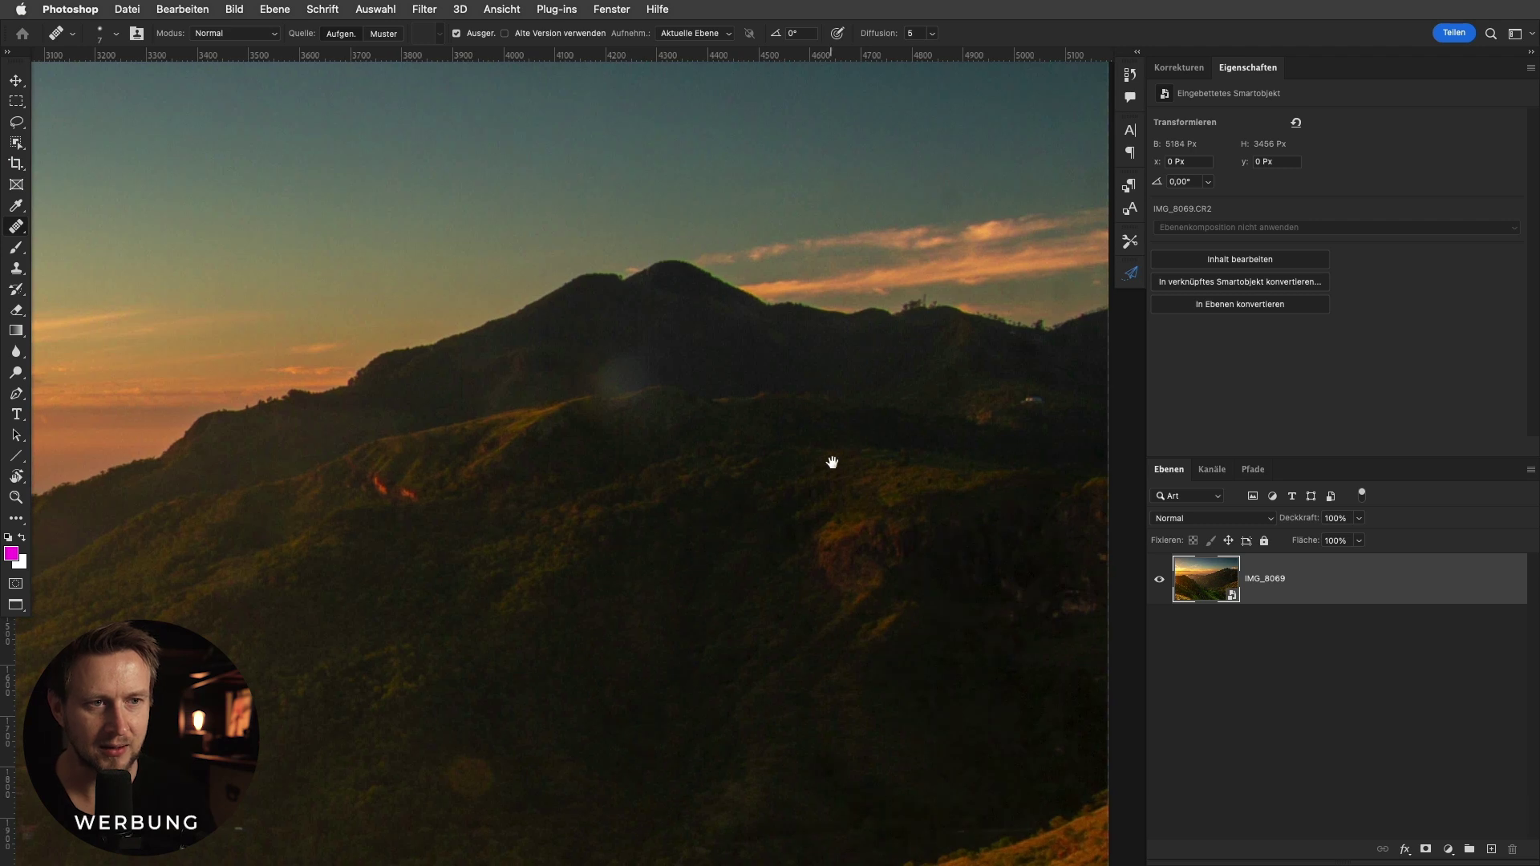
scroll(831, 457, "down", 2)
scroll(883, 389, "down", 2)
scroll(770, 399, "down", 2)
scroll(796, 402, "up", 2)
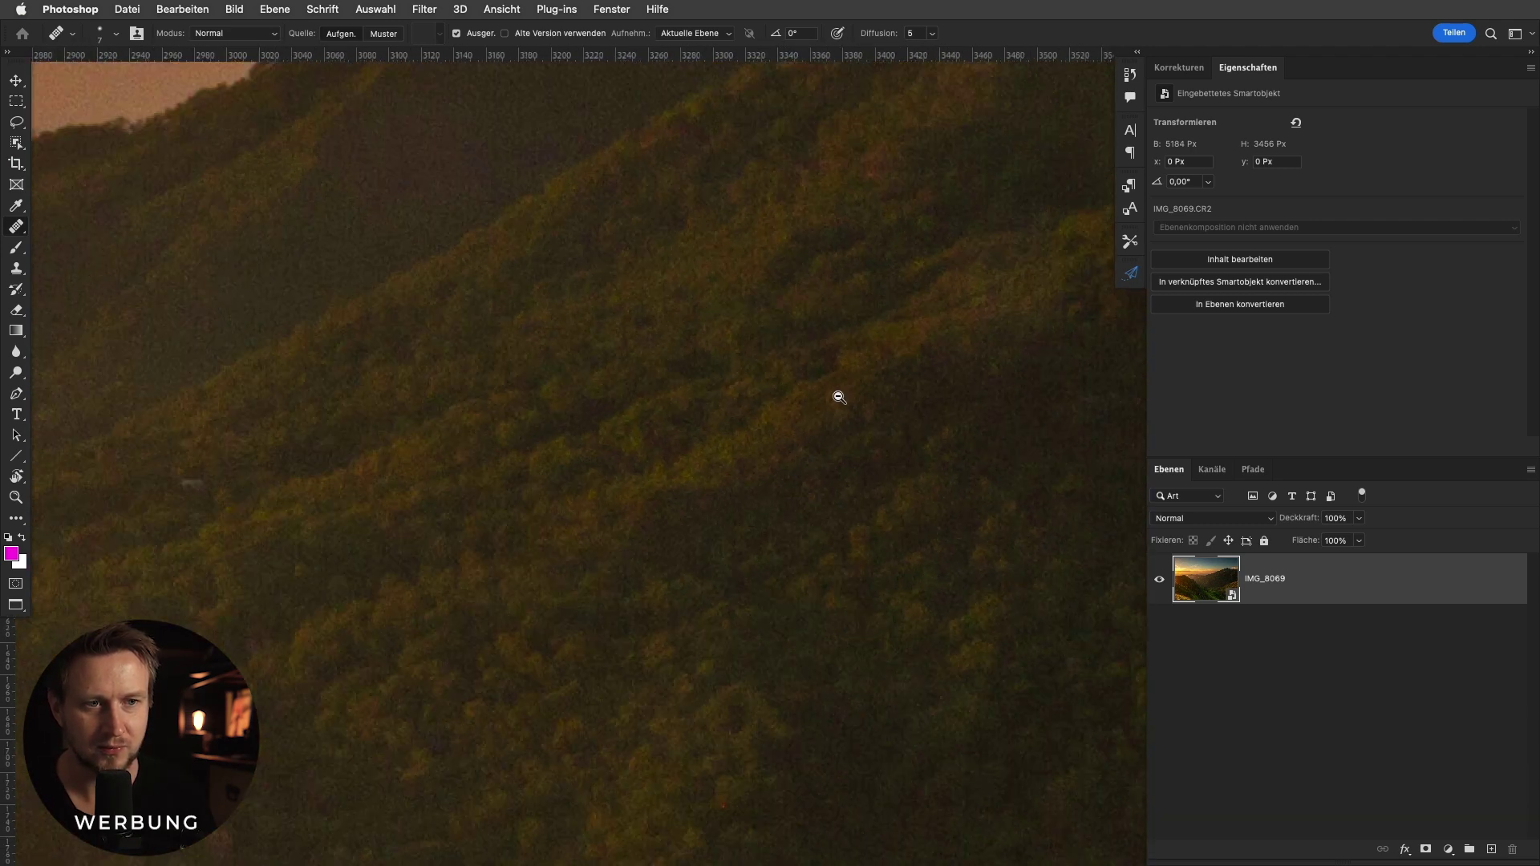
scroll(836, 399, "down", 2)
scroll(1005, 262, "down", 2)
scroll(791, 551, "up", 3)
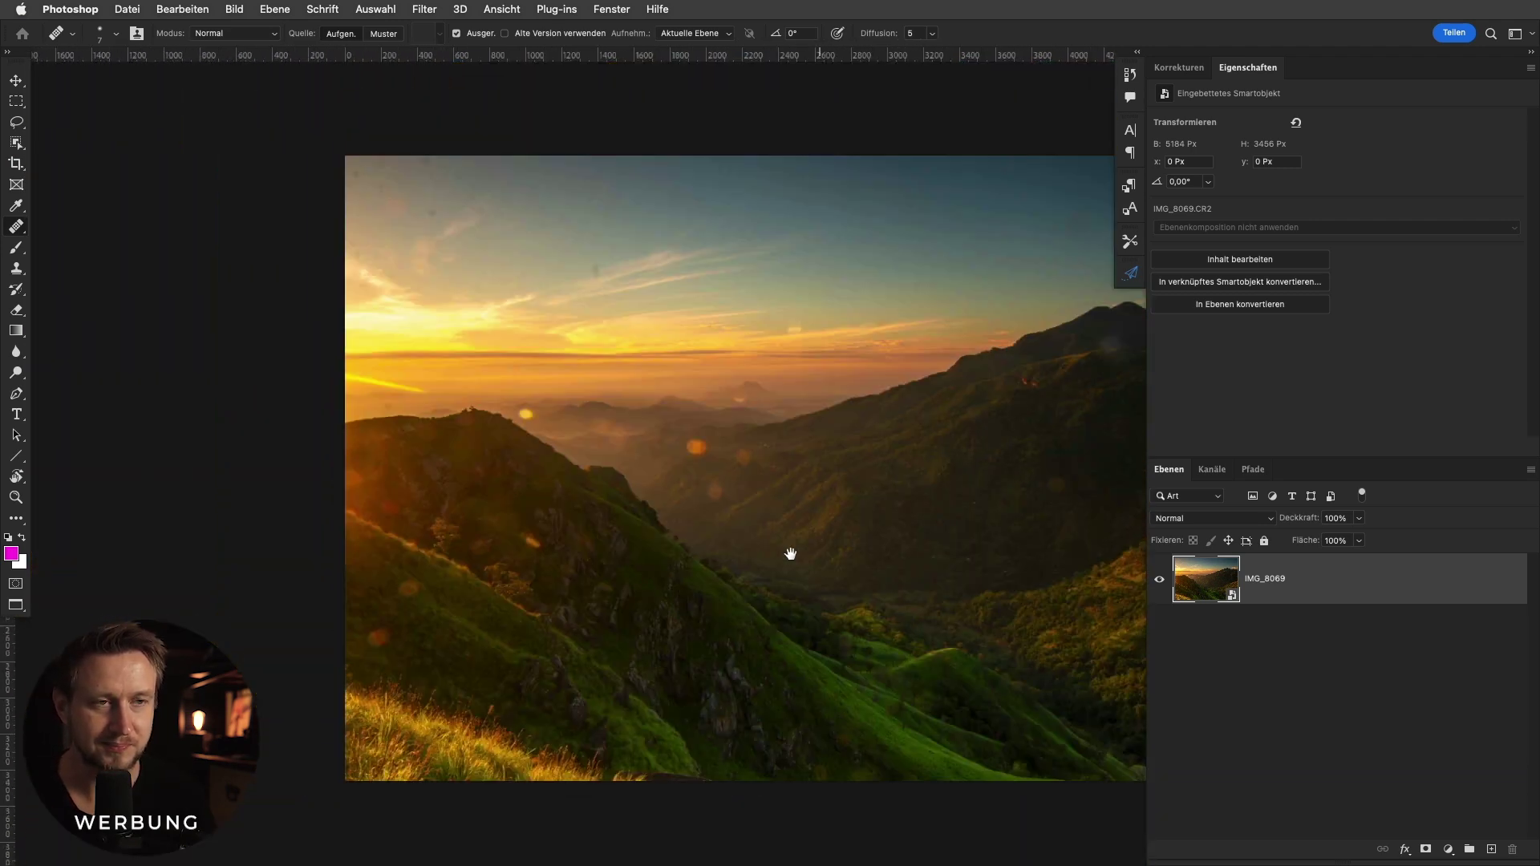
scroll(856, 505, "up", 3)
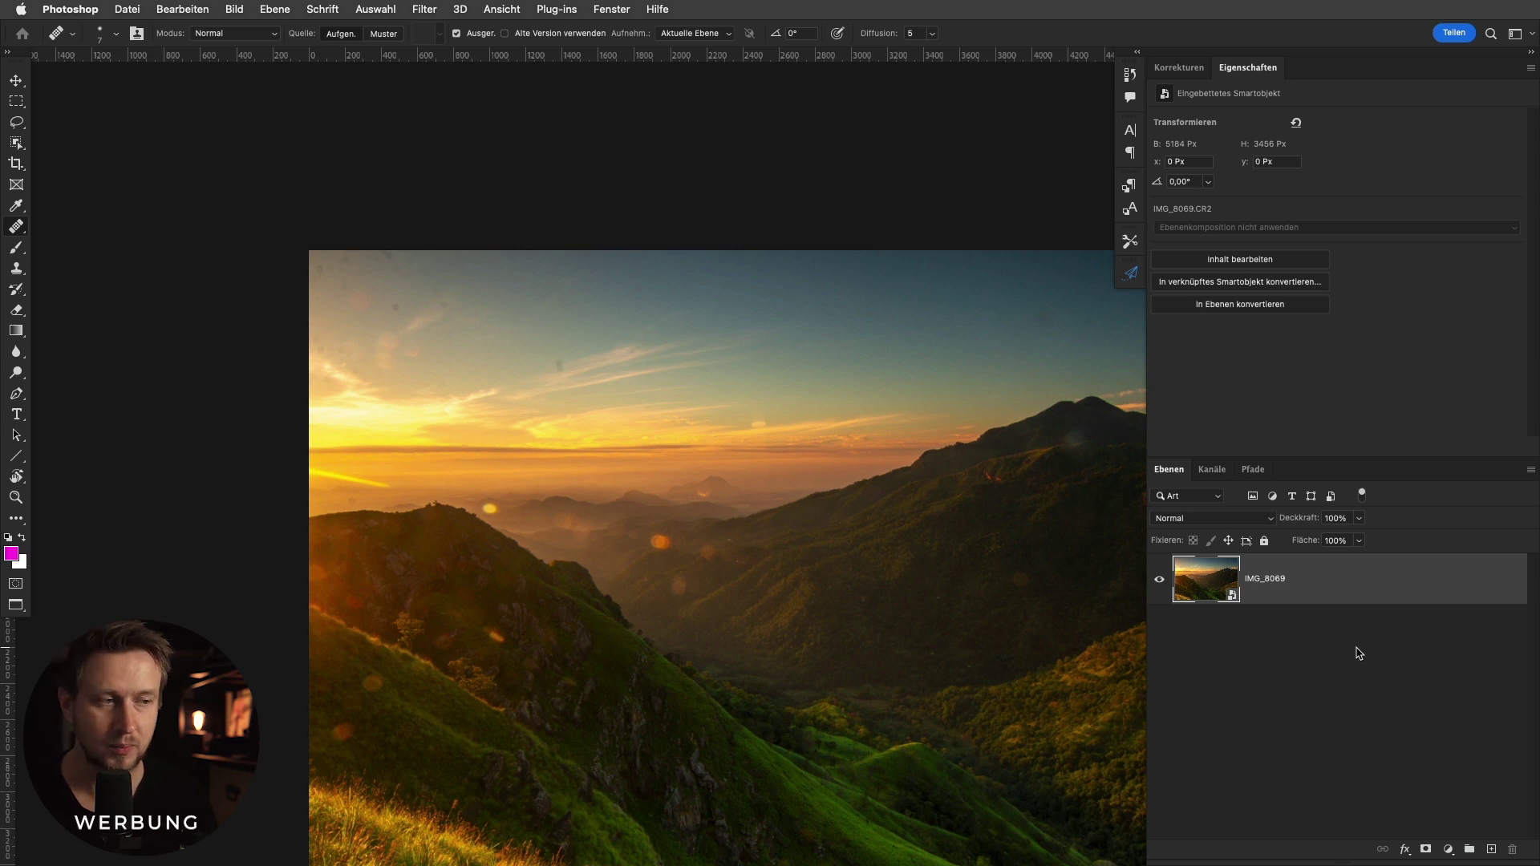
Add a new empty layer above the photo named 'Retusche'.
left_click(1491, 849)
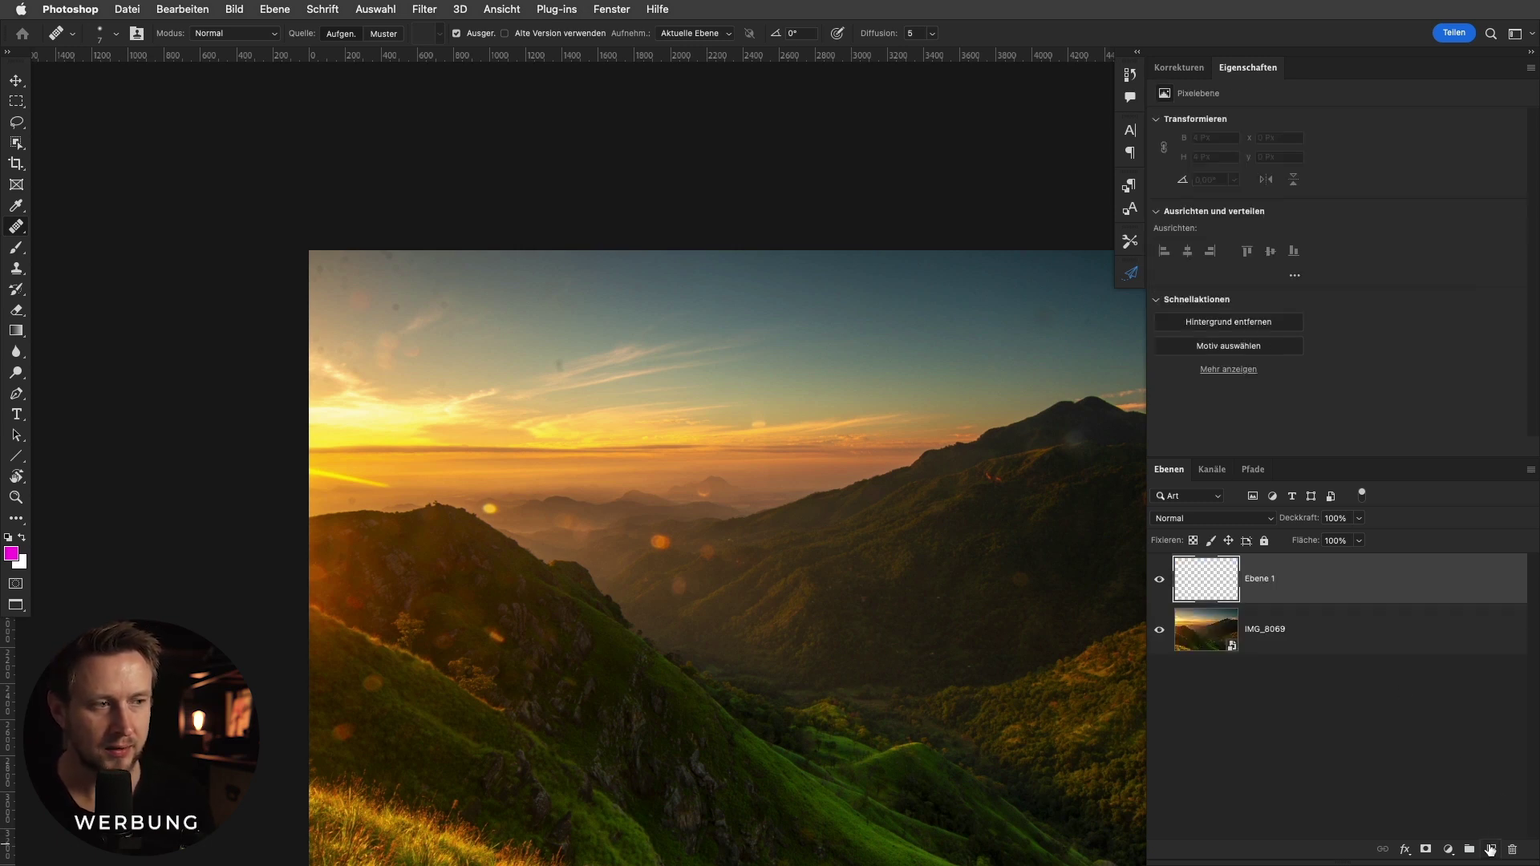
double_click(1259, 578)
type("Retusche")
key("Return")
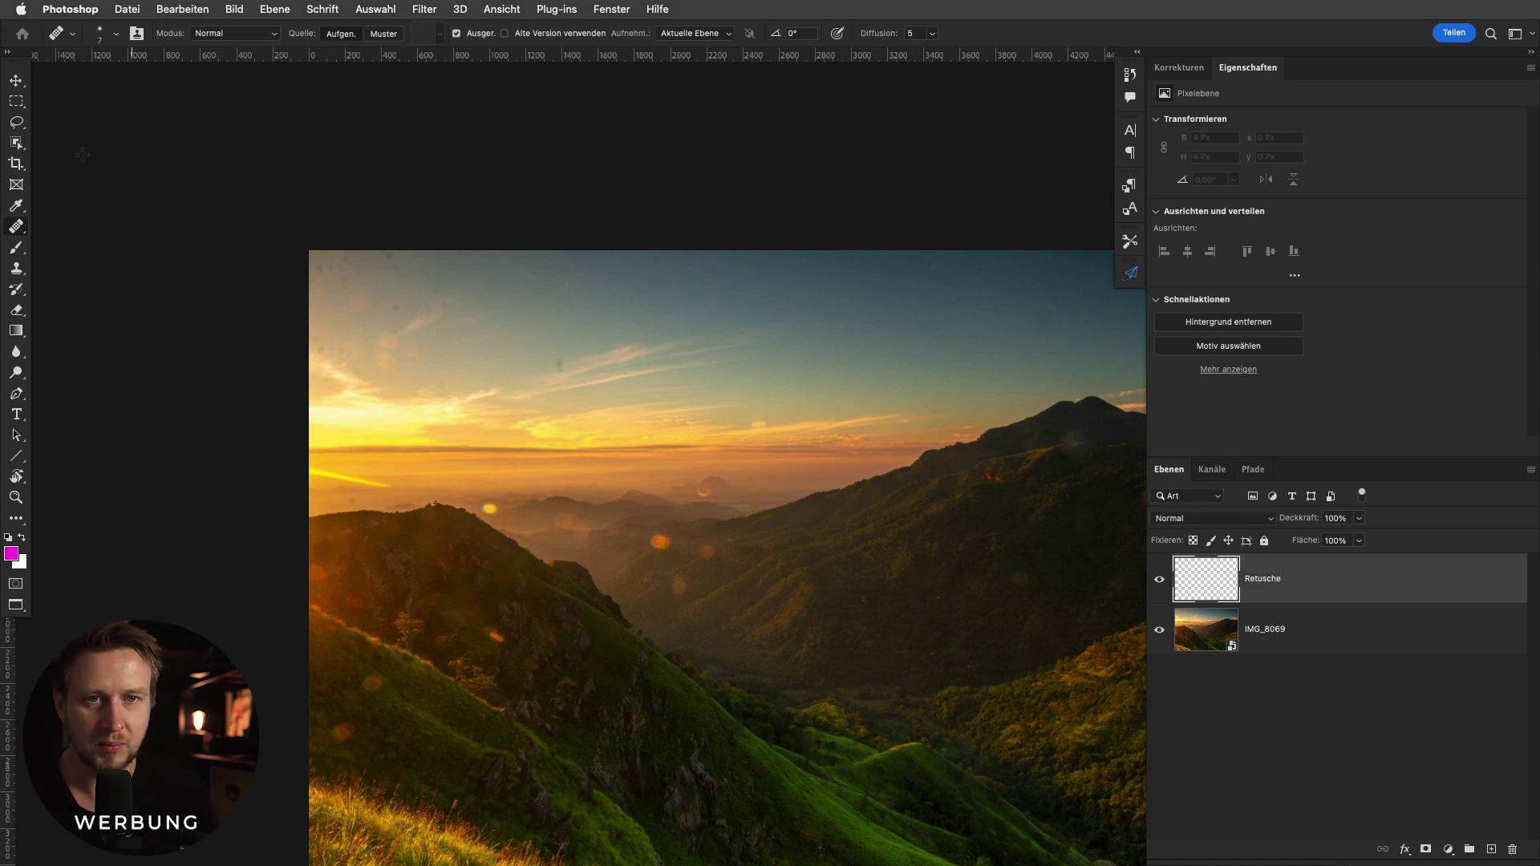
With the Healing Brush sampling Current & Below, heal a dark spot in the upper sky.
right_click(18, 228)
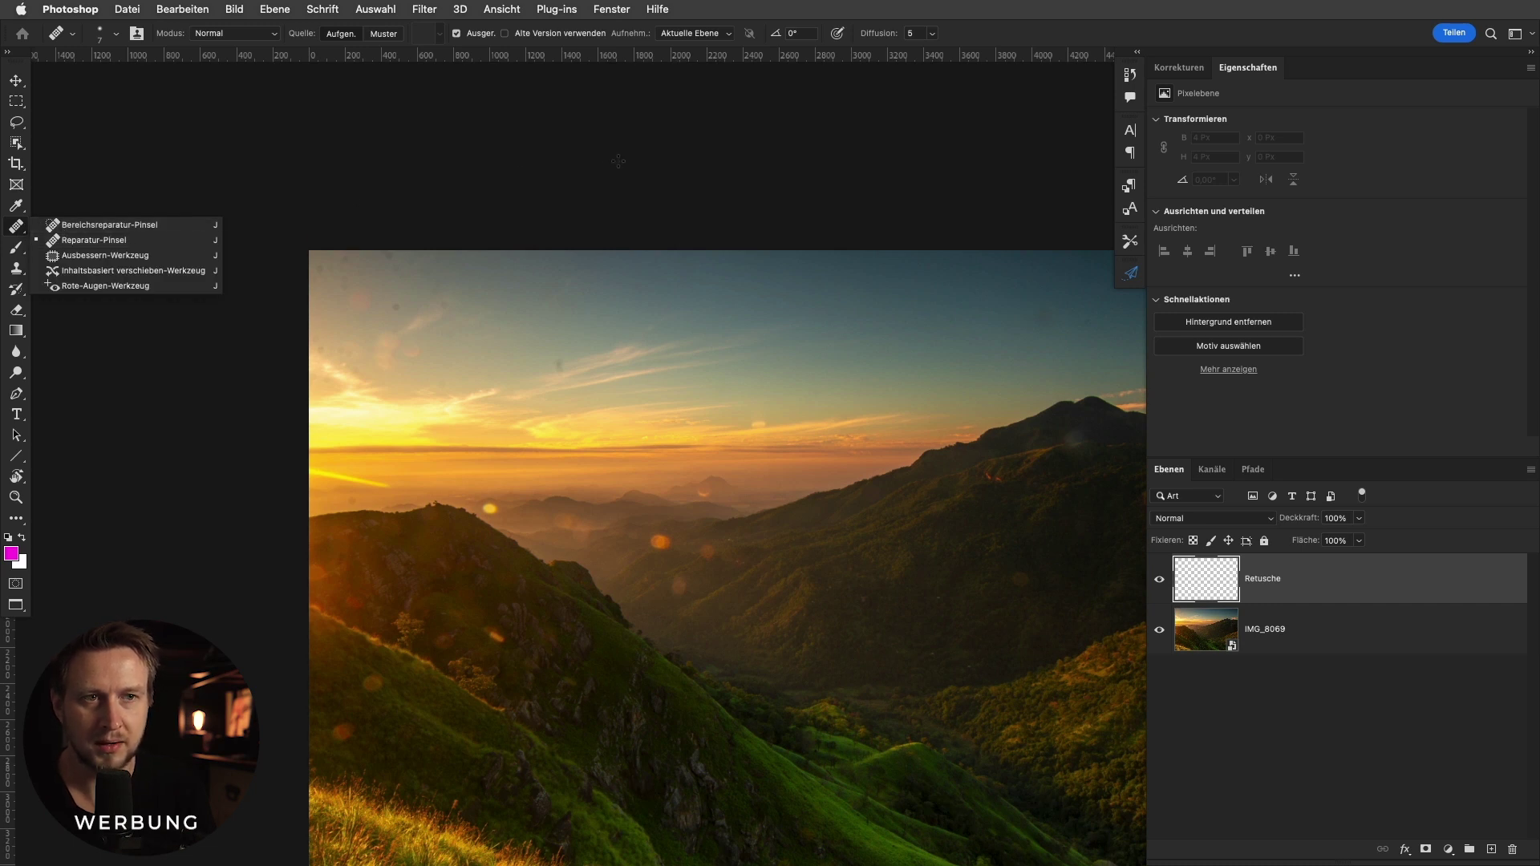
left_click(695, 36)
left_click(690, 49)
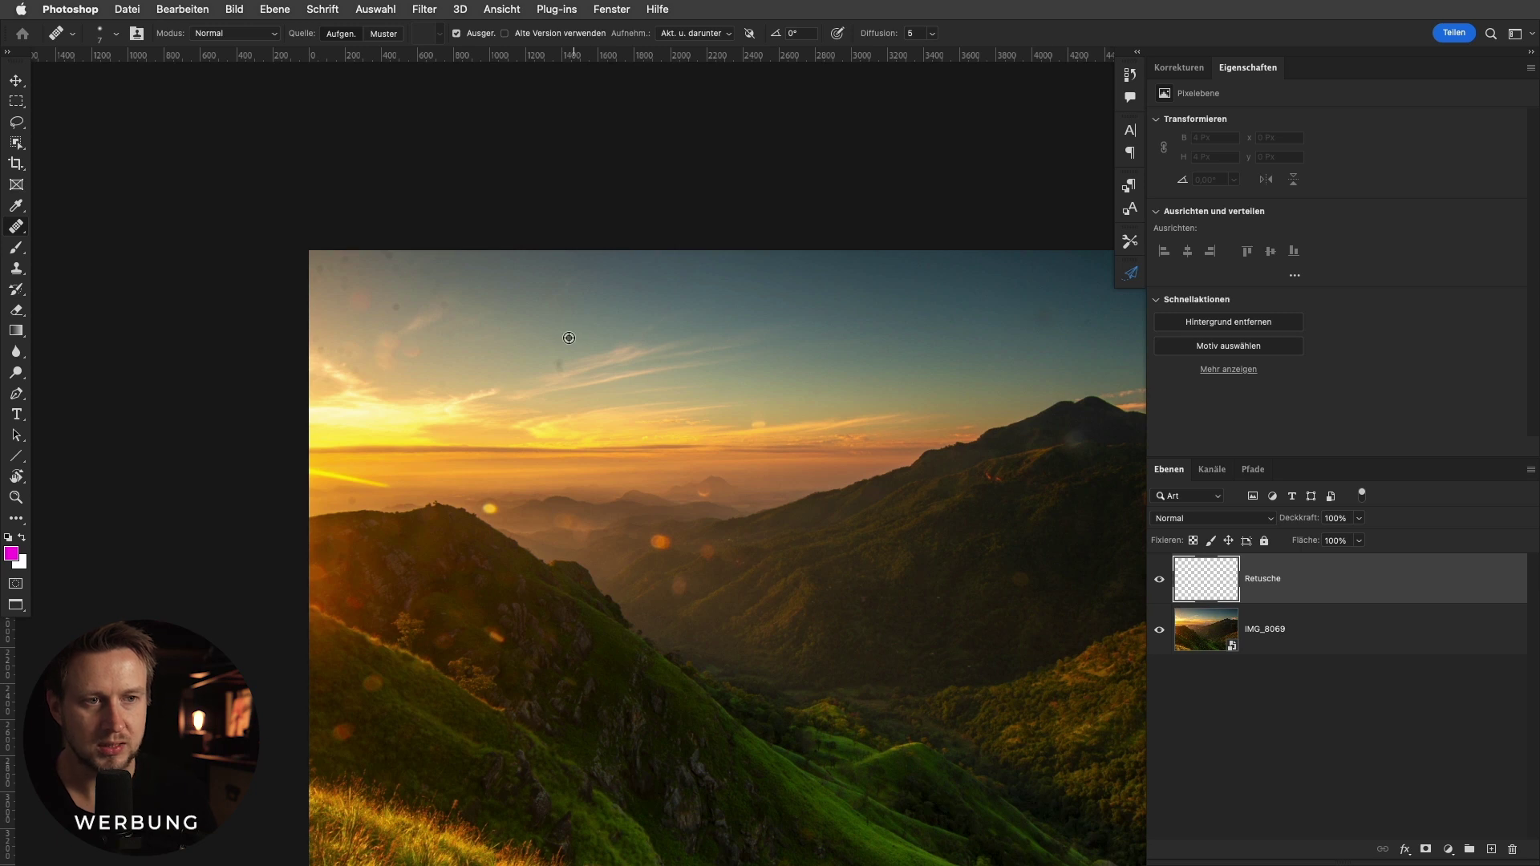
left_click_drag(562, 360, 610, 353)
left_click(555, 364)
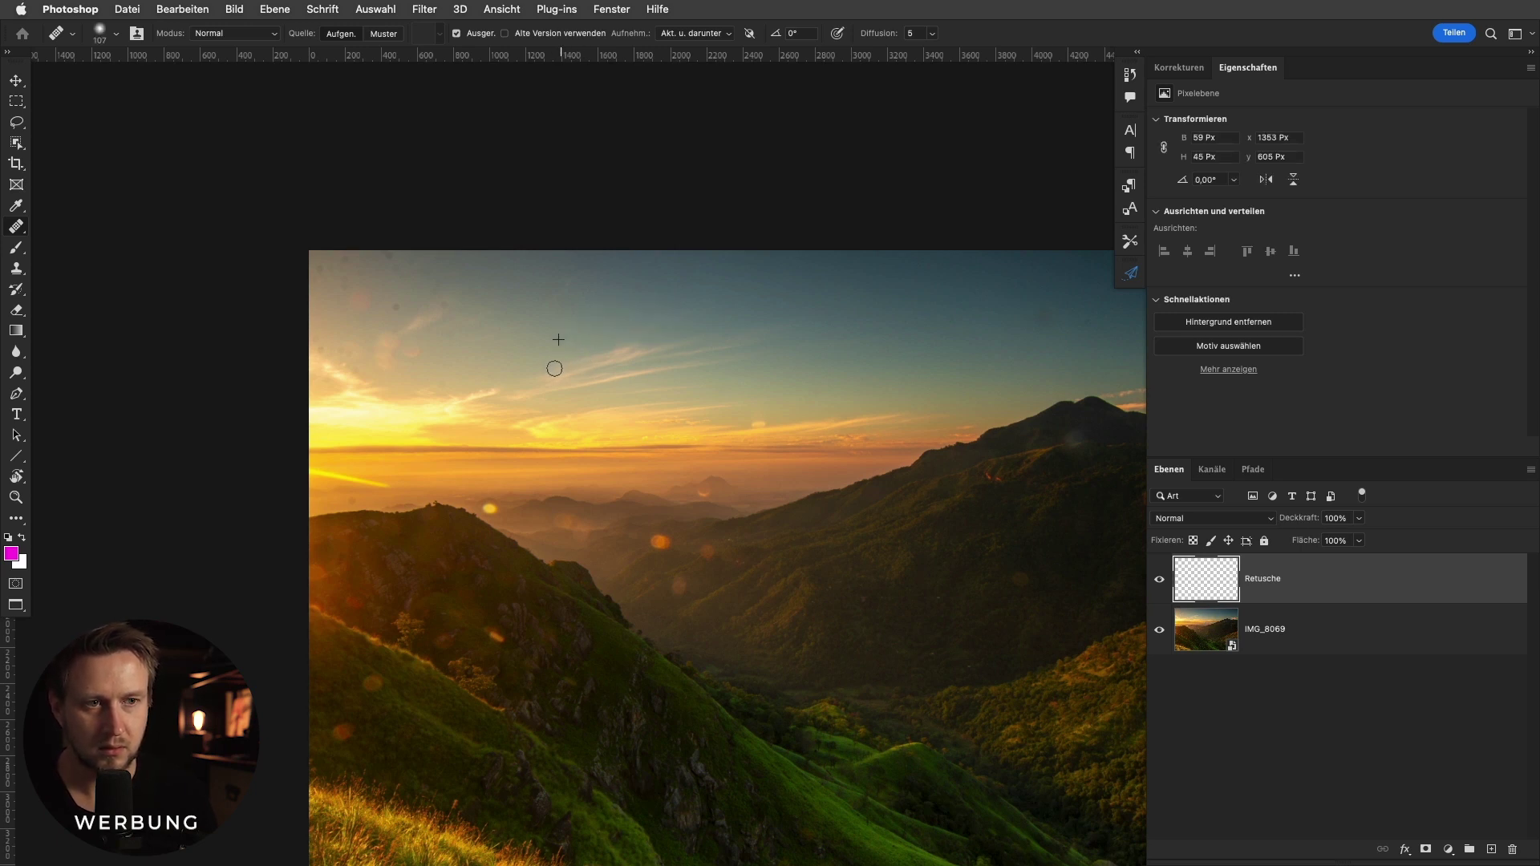
left_click(1159, 630)
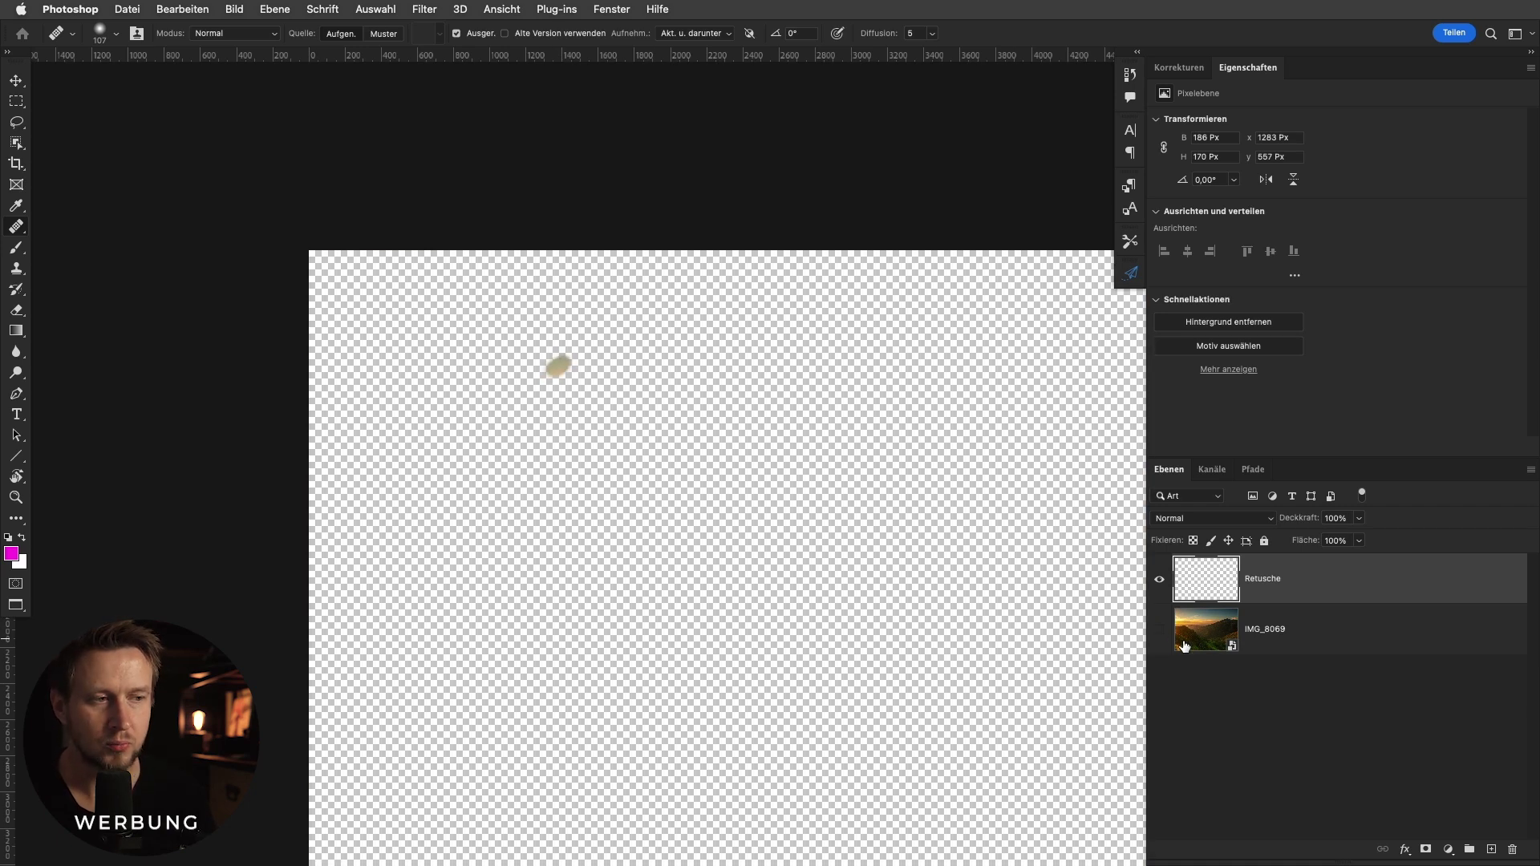
left_click(1159, 631)
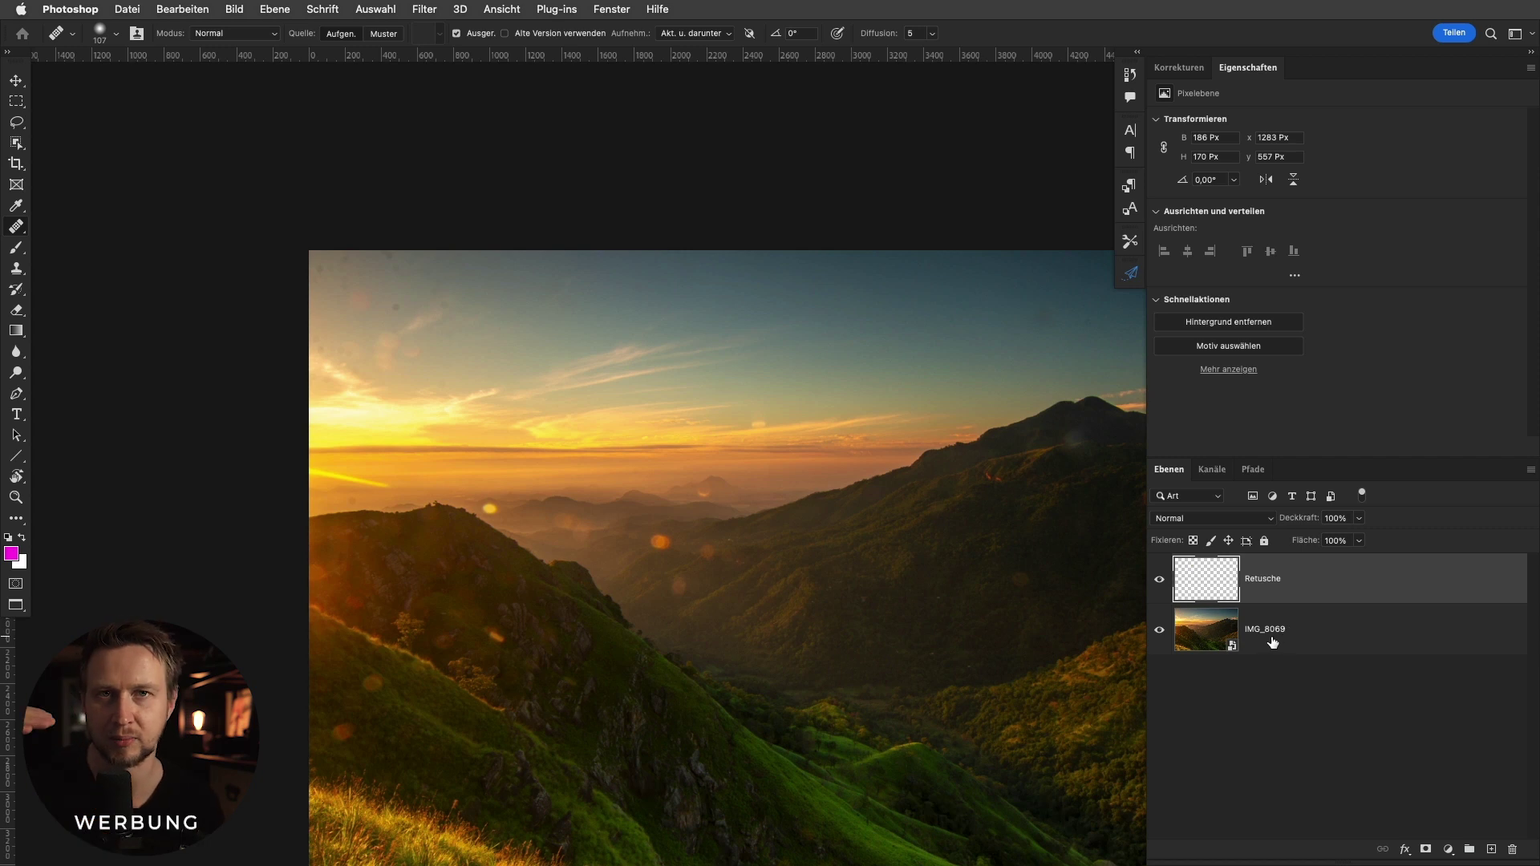
Zoom into the sky and heal the dark dust spots in the upper sky.
key("ctrl+d")
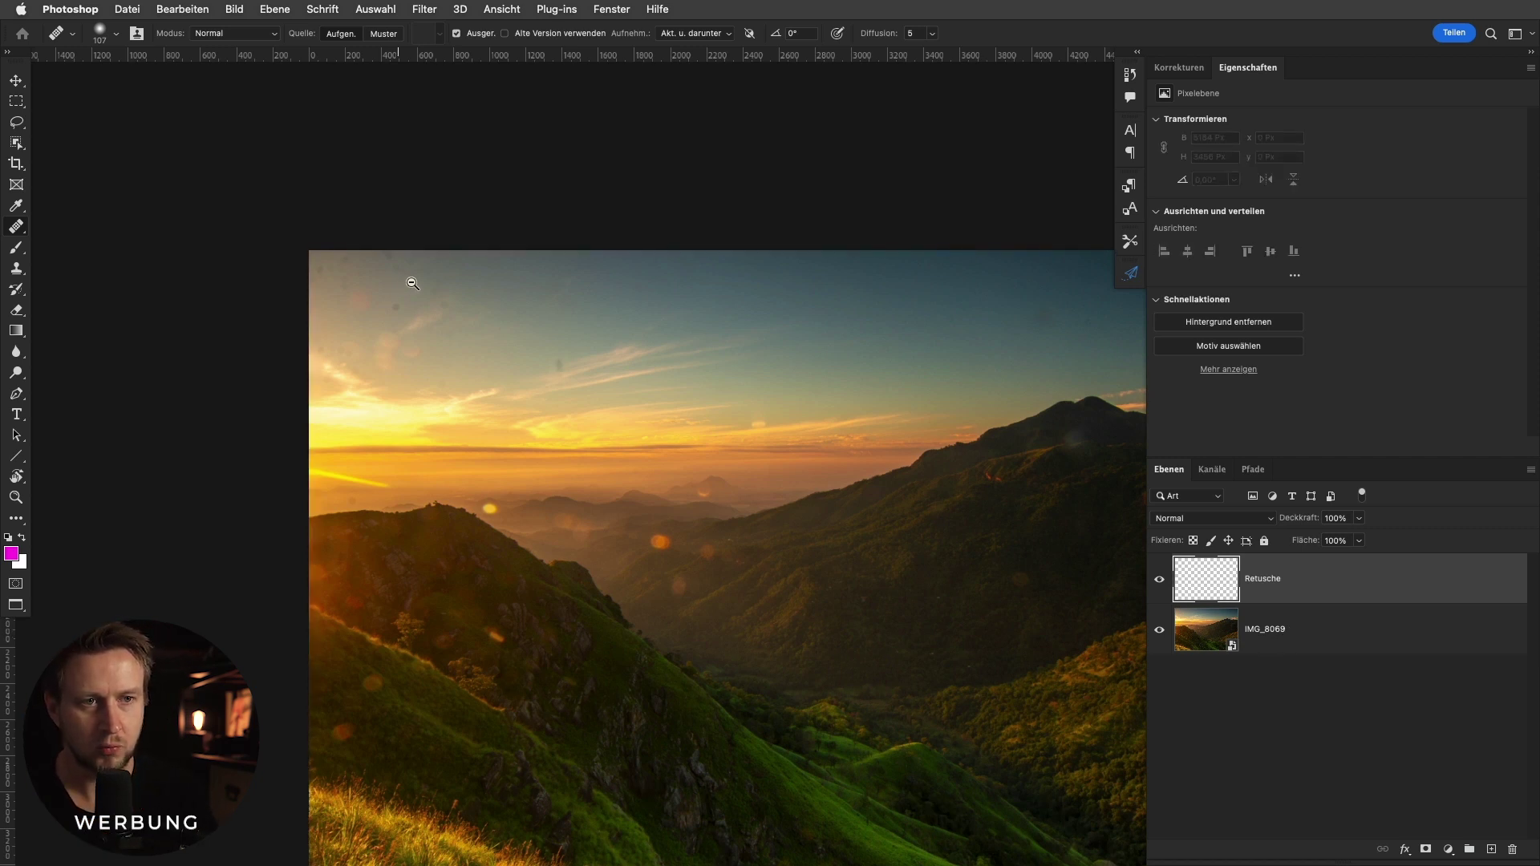
scroll(413, 283, "up", 5)
scroll(457, 296, "down", 1)
left_click_drag(798, 359, 780, 365)
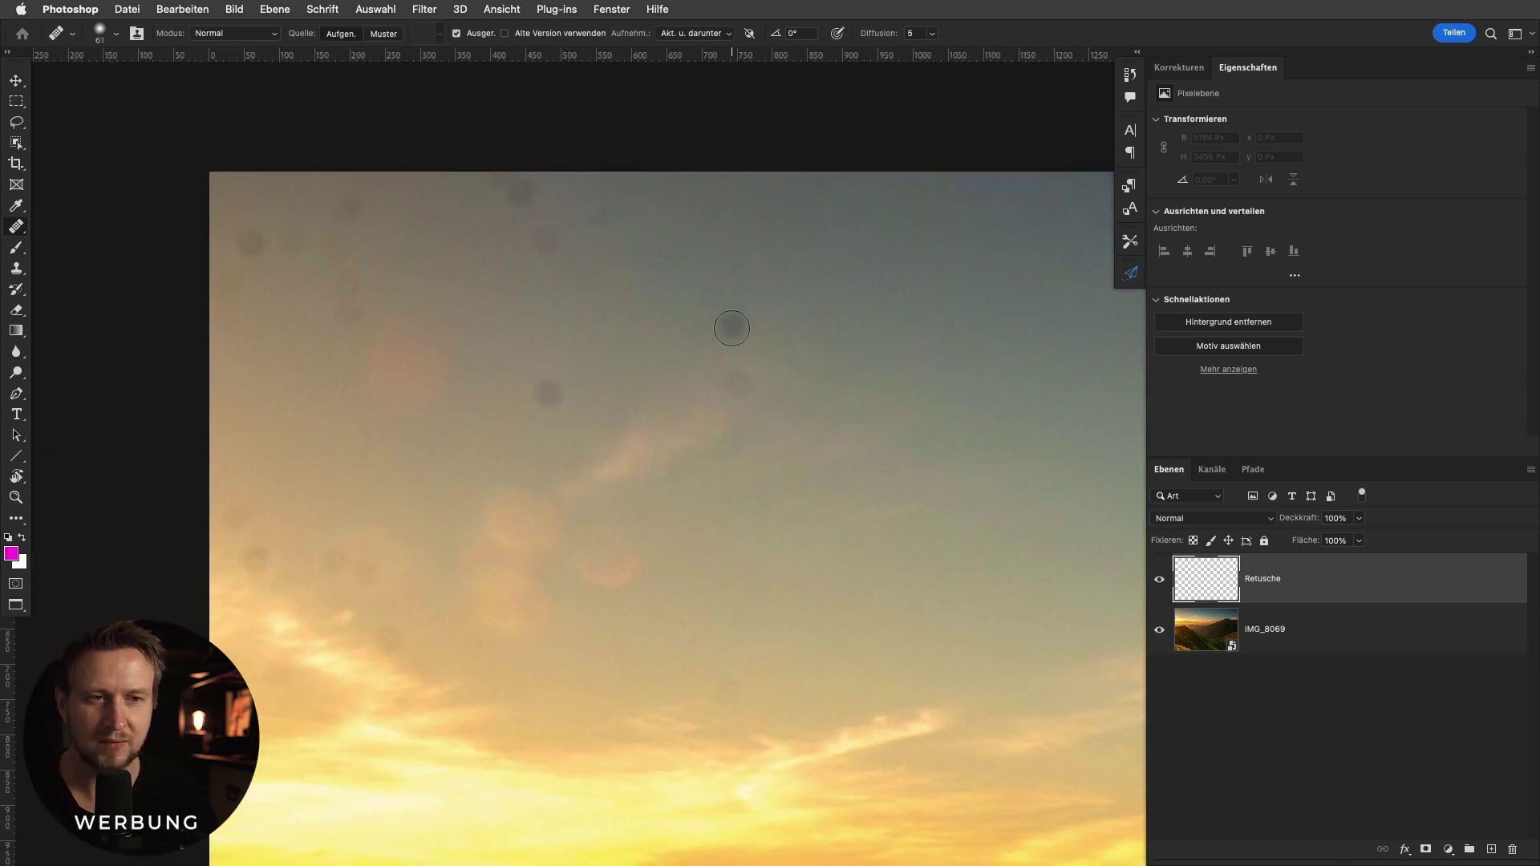
left_click(752, 326)
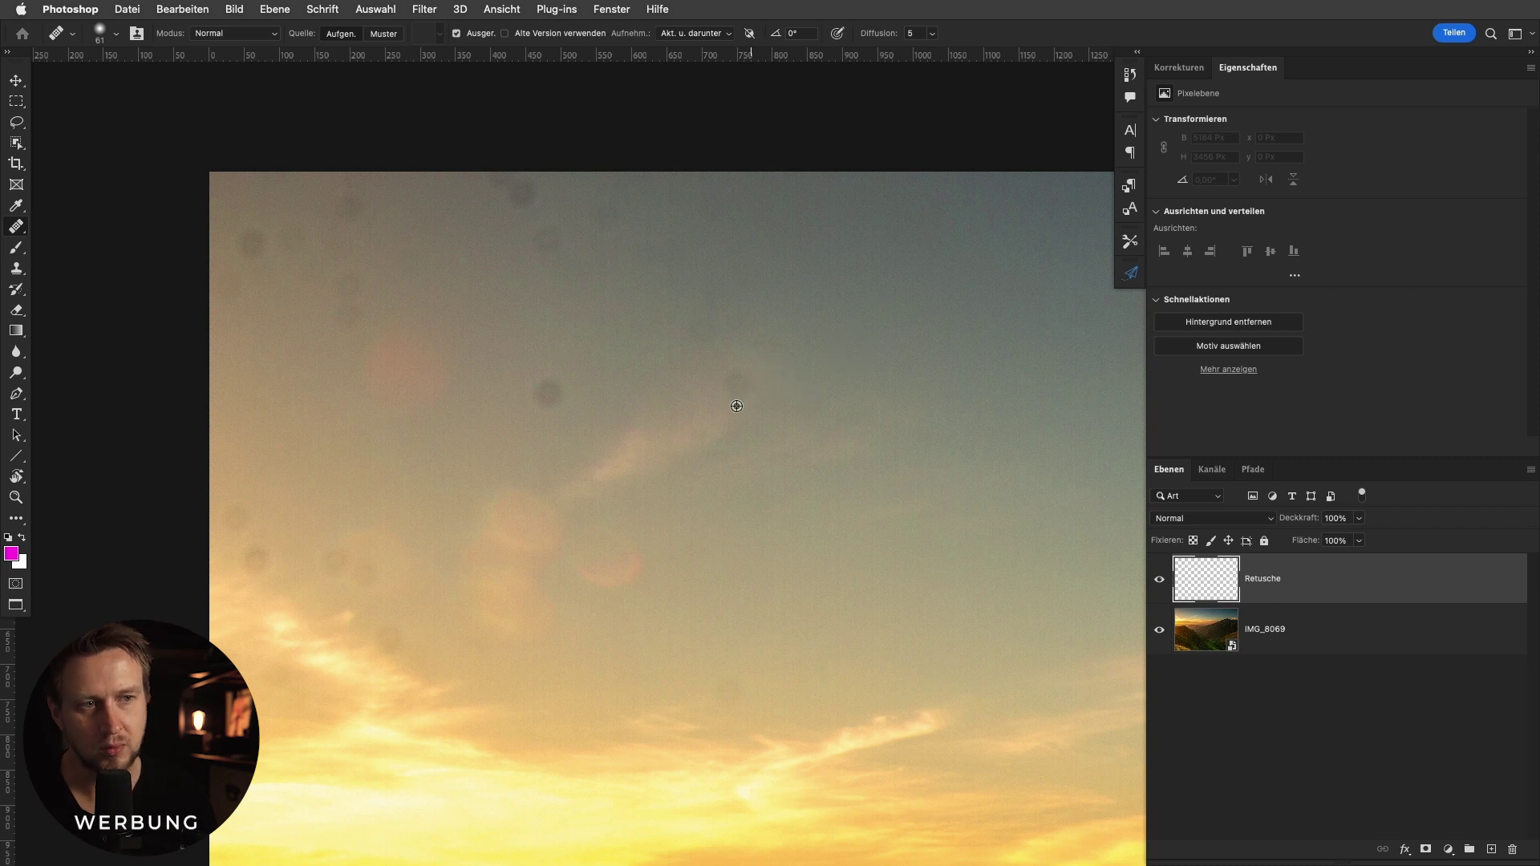
left_click(813, 392, "alt")
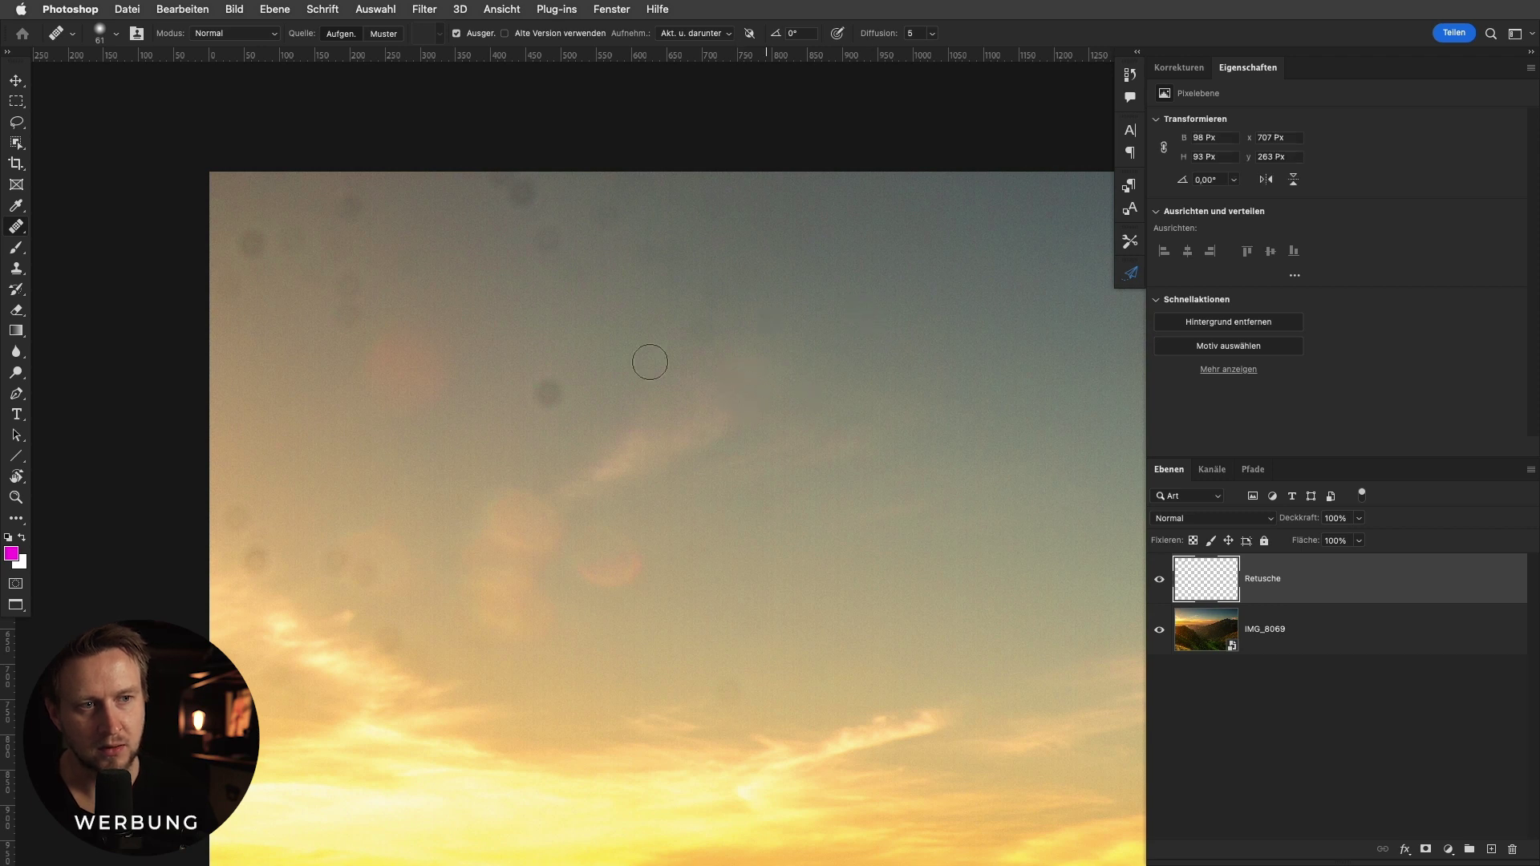
left_click(547, 395)
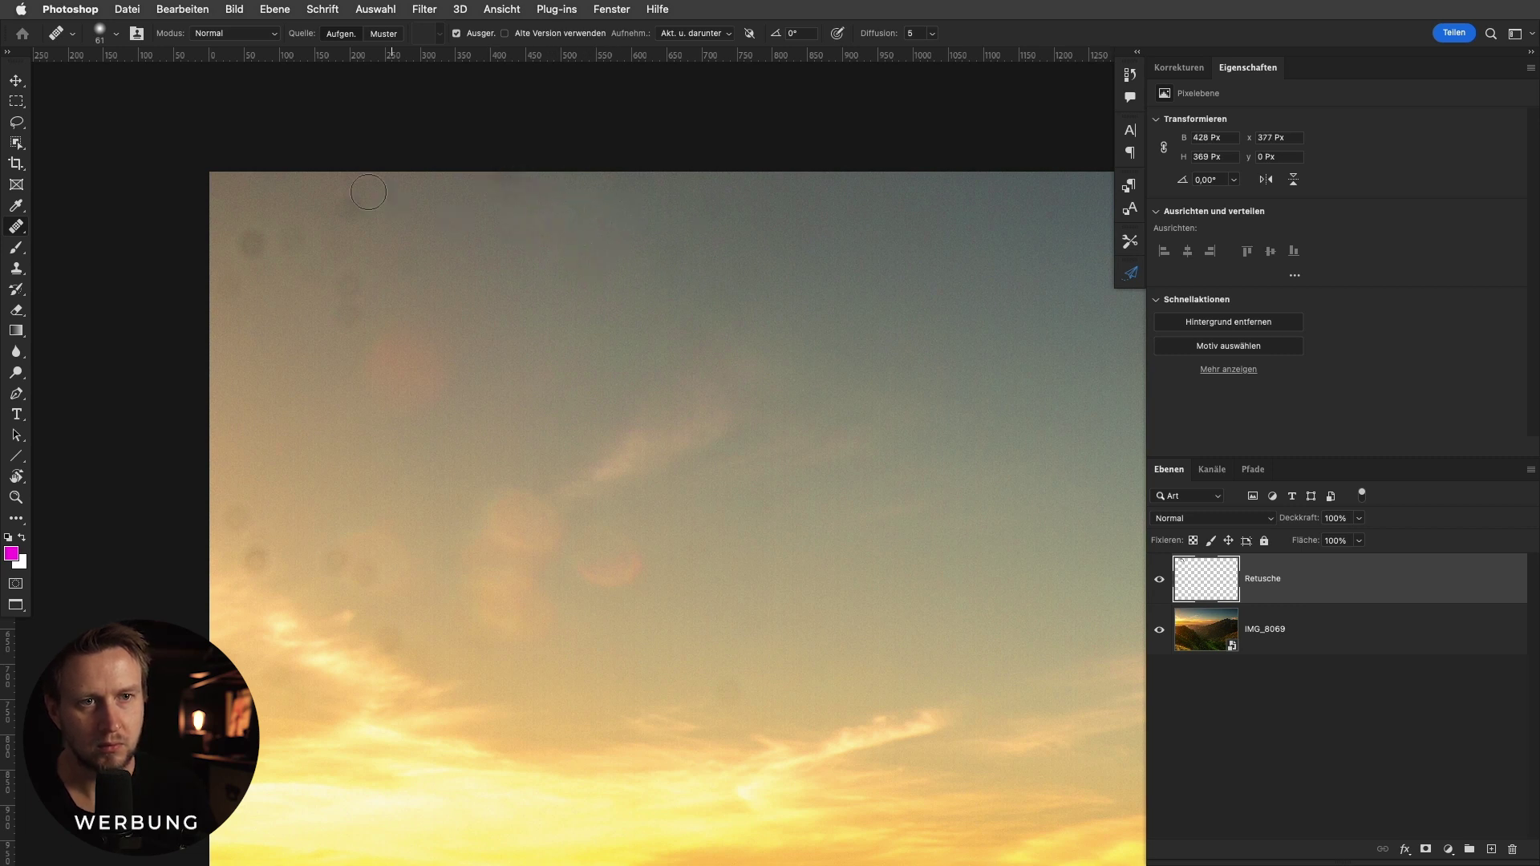
left_click(348, 314)
left_click(242, 247)
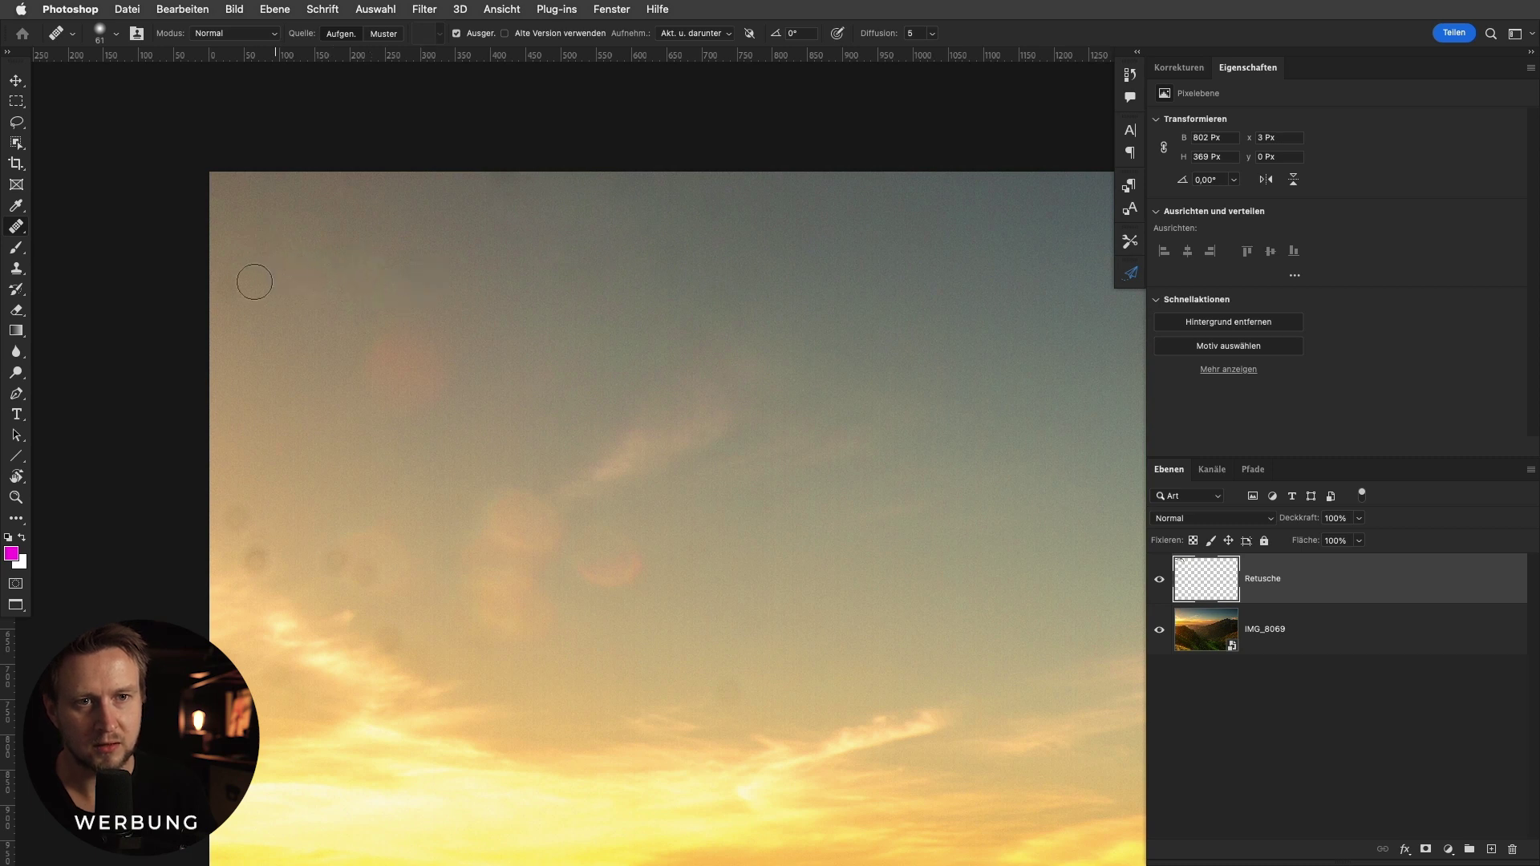
Heal the dark dust spots along the left side of the sky.
left_click(357, 561)
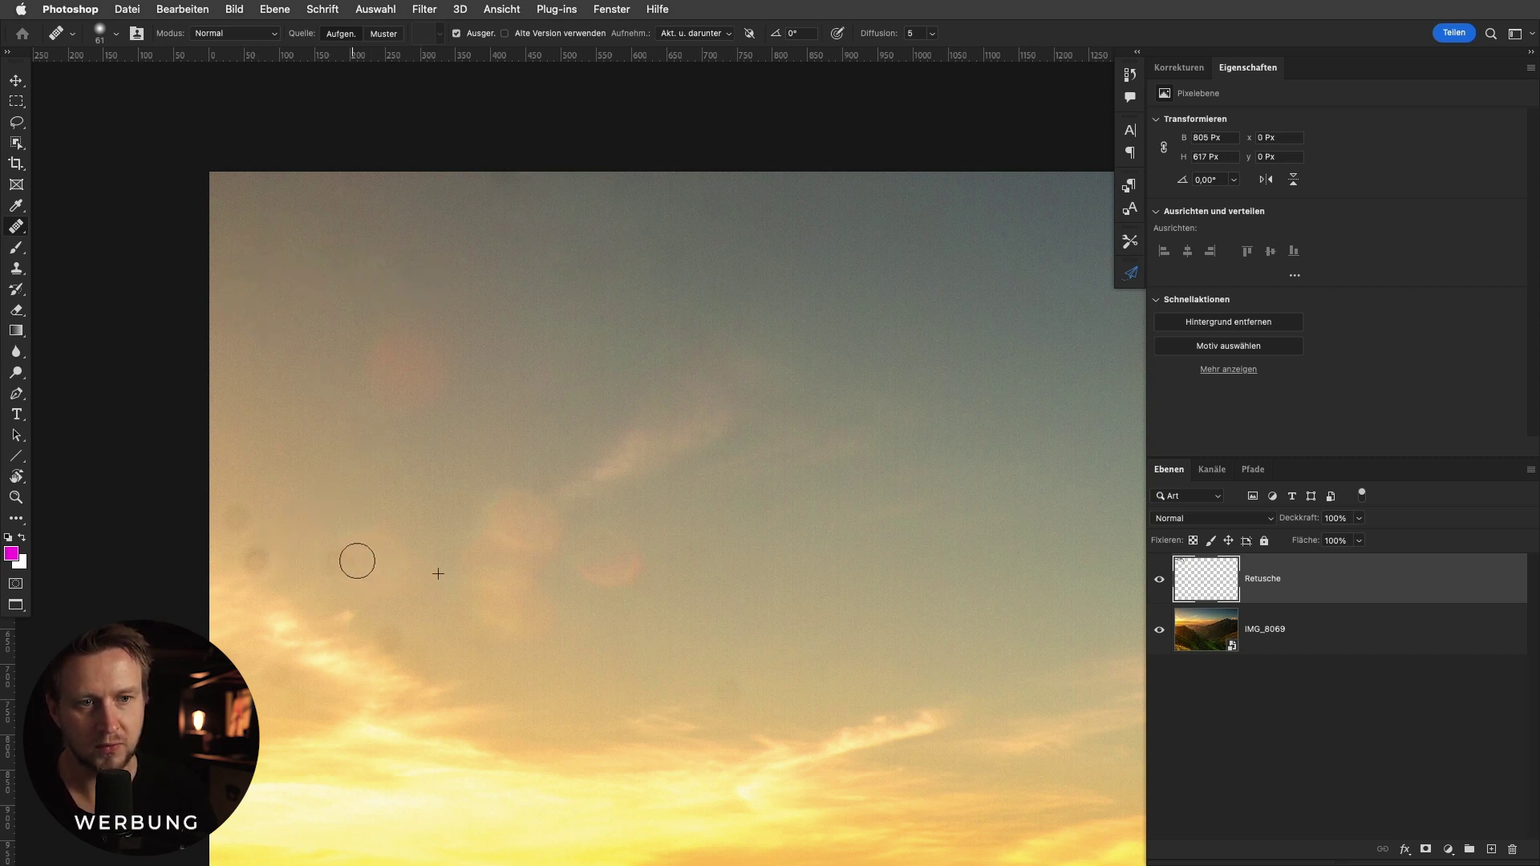
left_click(256, 560)
left_click(235, 516)
left_click(291, 490, "alt")
left_click(255, 522)
left_click(397, 641)
Paint out the reddish spots and orange blob in the sky from clean sources.
mouse_move(499, 621)
left_mouse_down()
mouse_move(493, 492)
mouse_move(511, 513)
left_mouse_up()
left_click(539, 227, "alt")
left_click_drag(440, 232, 373, 233)
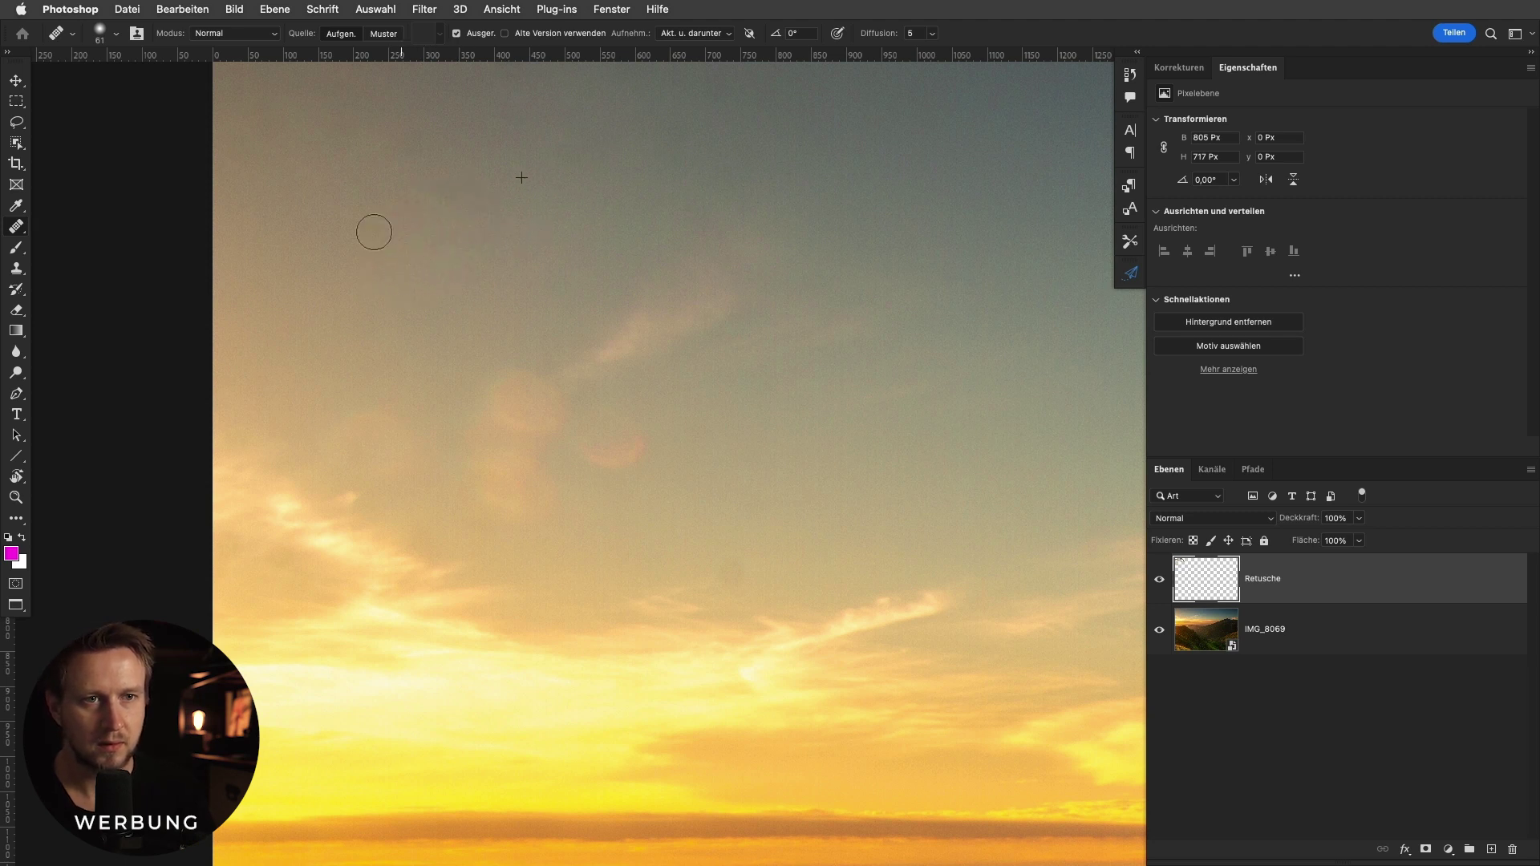
left_click(733, 445, "alt")
left_click_drag(594, 436, 623, 440)
left_click_drag(488, 471, 574, 482)
key("bracketright")
key("bracketright")
key("bracketright")
Heal away the remaining reddish flare patch and blotch with a larger brush.
left_click(739, 436, "alt")
left_click_drag(501, 391, 518, 455)
left_click(502, 489, "alt")
left_click_drag(399, 430, 501, 524)
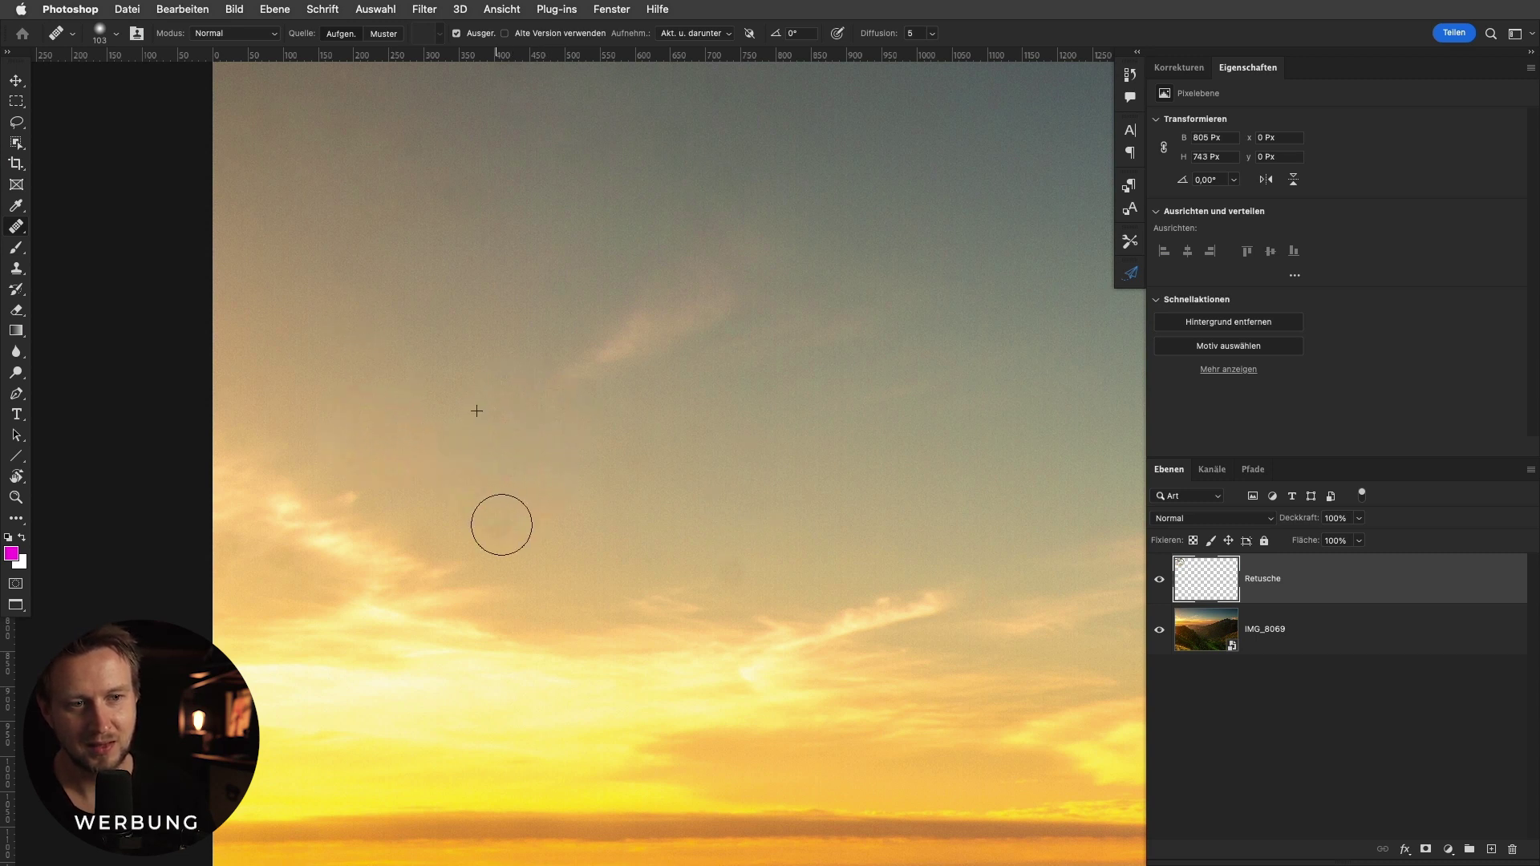
left_click(789, 533, "alt")
mouse_move(723, 562)
left_mouse_down()
mouse_move(812, 550)
mouse_move(719, 564)
left_mouse_up()
left_click_drag(754, 413, 714, 546)
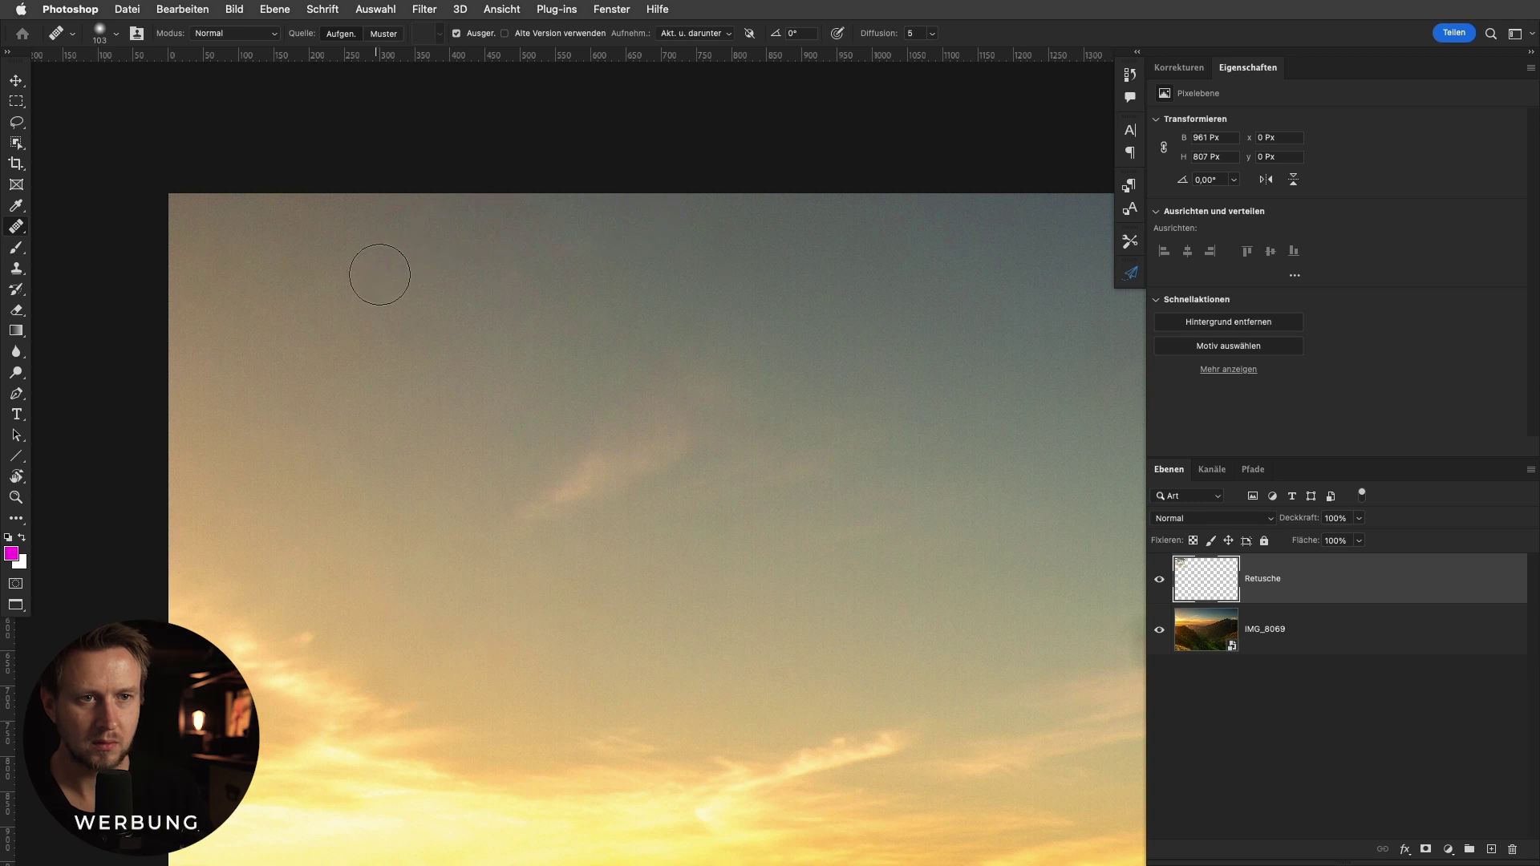
left_click(421, 393, "alt")
mouse_move(413, 637)
left_mouse_down()
mouse_move(388, 654)
mouse_move(468, 581)
left_mouse_up()
Toggle the Retusche layer to compare, then heal a dark smudge in the sky.
scroll(495, 577, "down", 3)
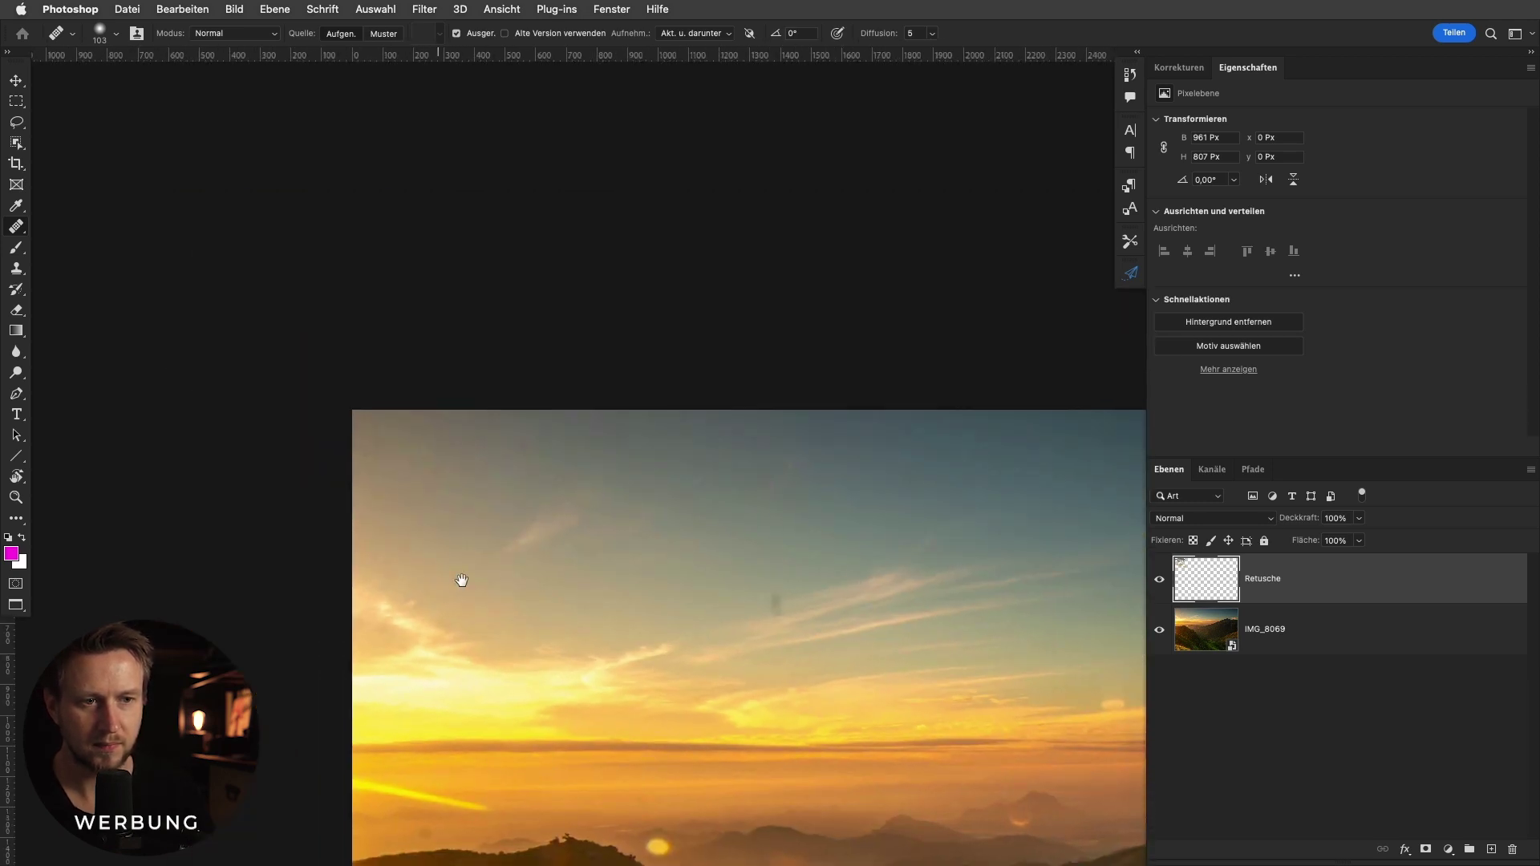
left_click(1159, 580)
left_click(1159, 580)
scroll(803, 634, "up", 5)
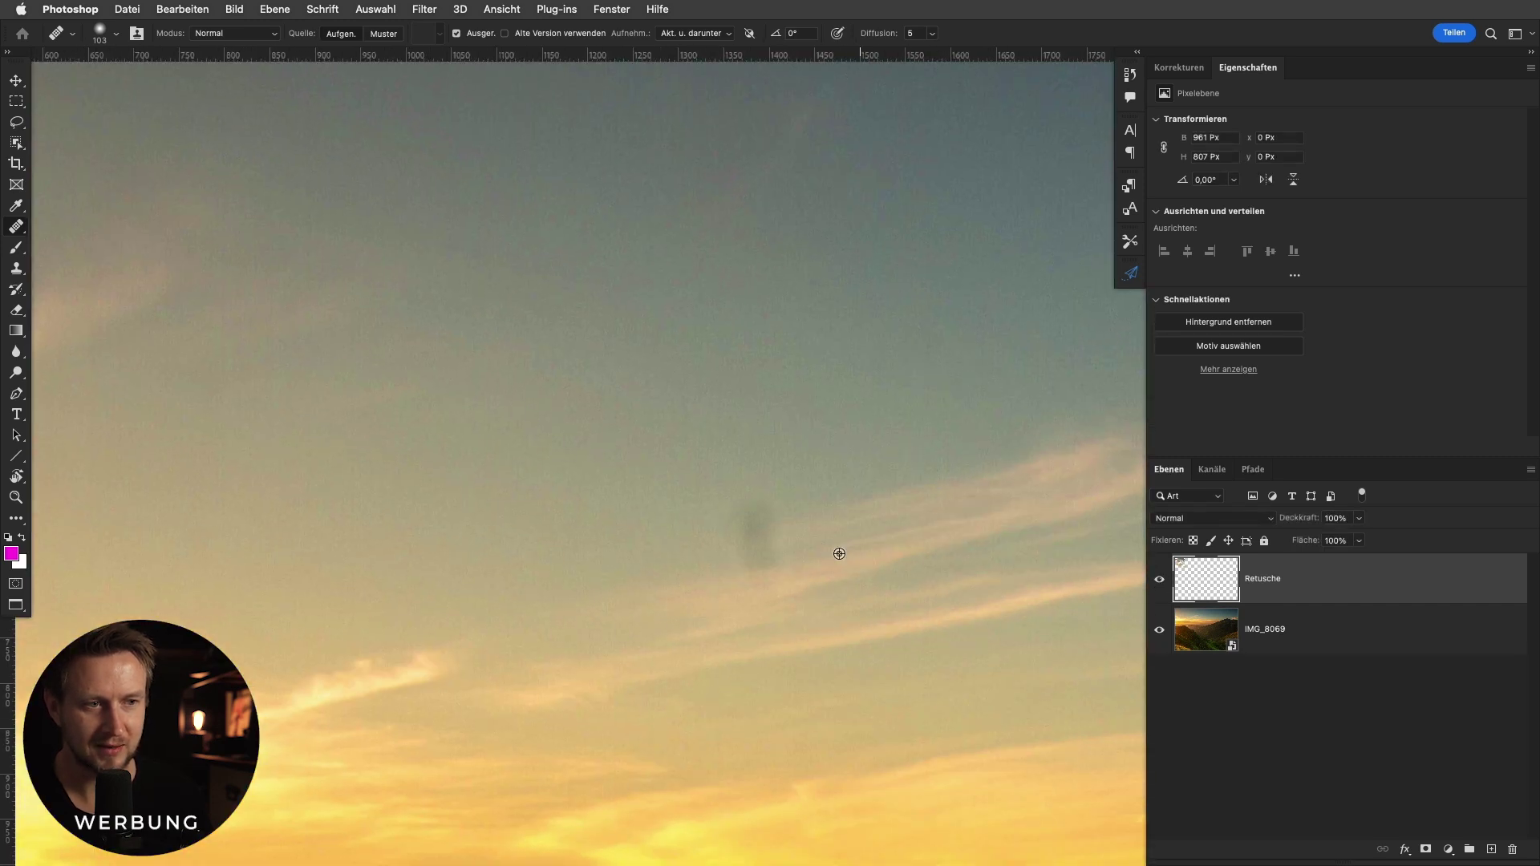
left_click(754, 539)
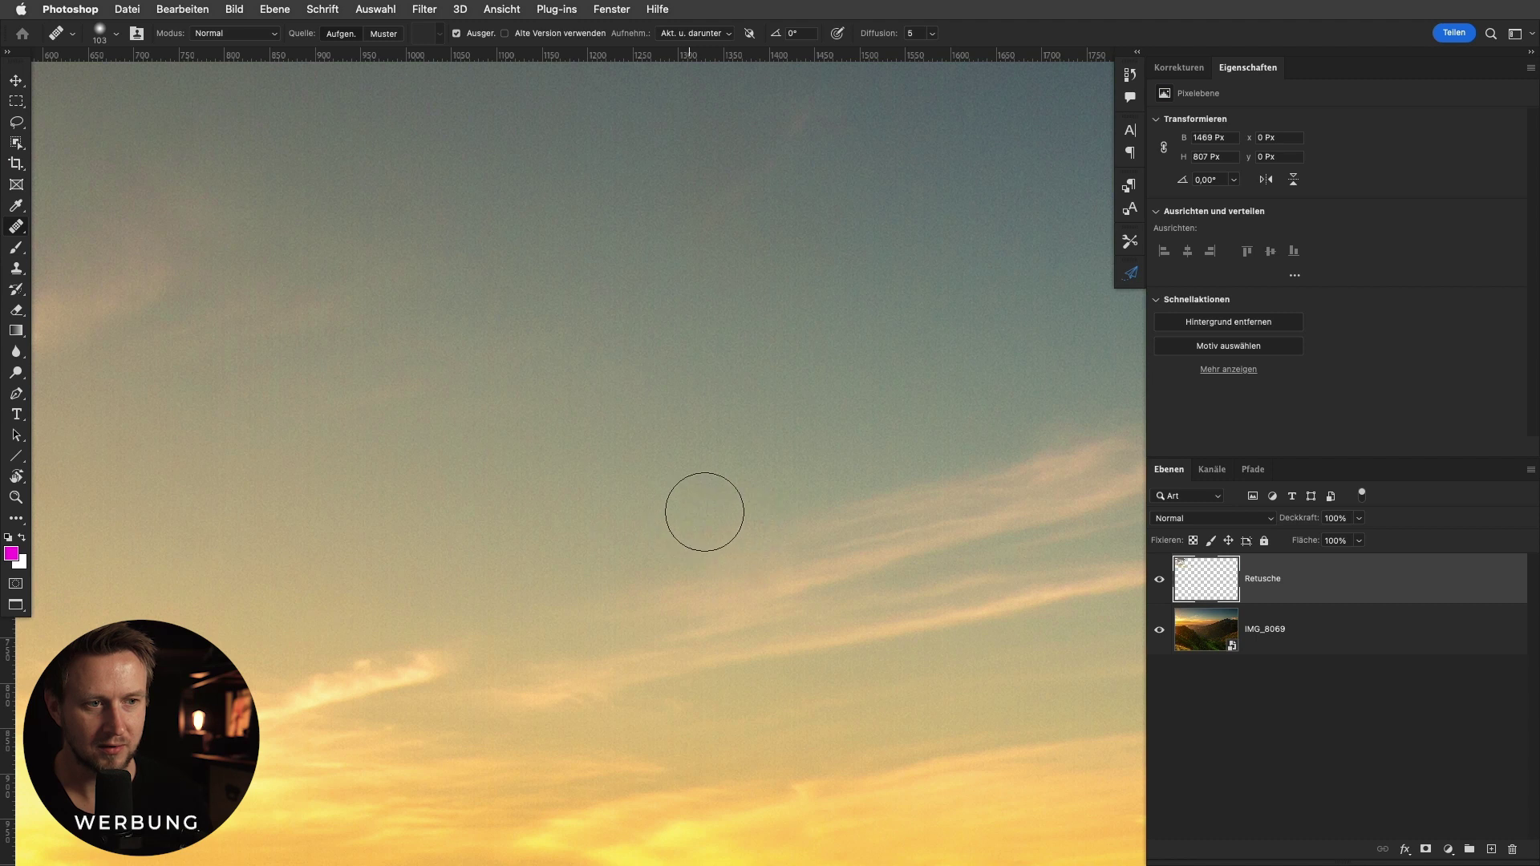
Pan to the right-hand sky and heal the spot above the mountain.
scroll(761, 492, "down", 5)
scroll(726, 506, "up", 5)
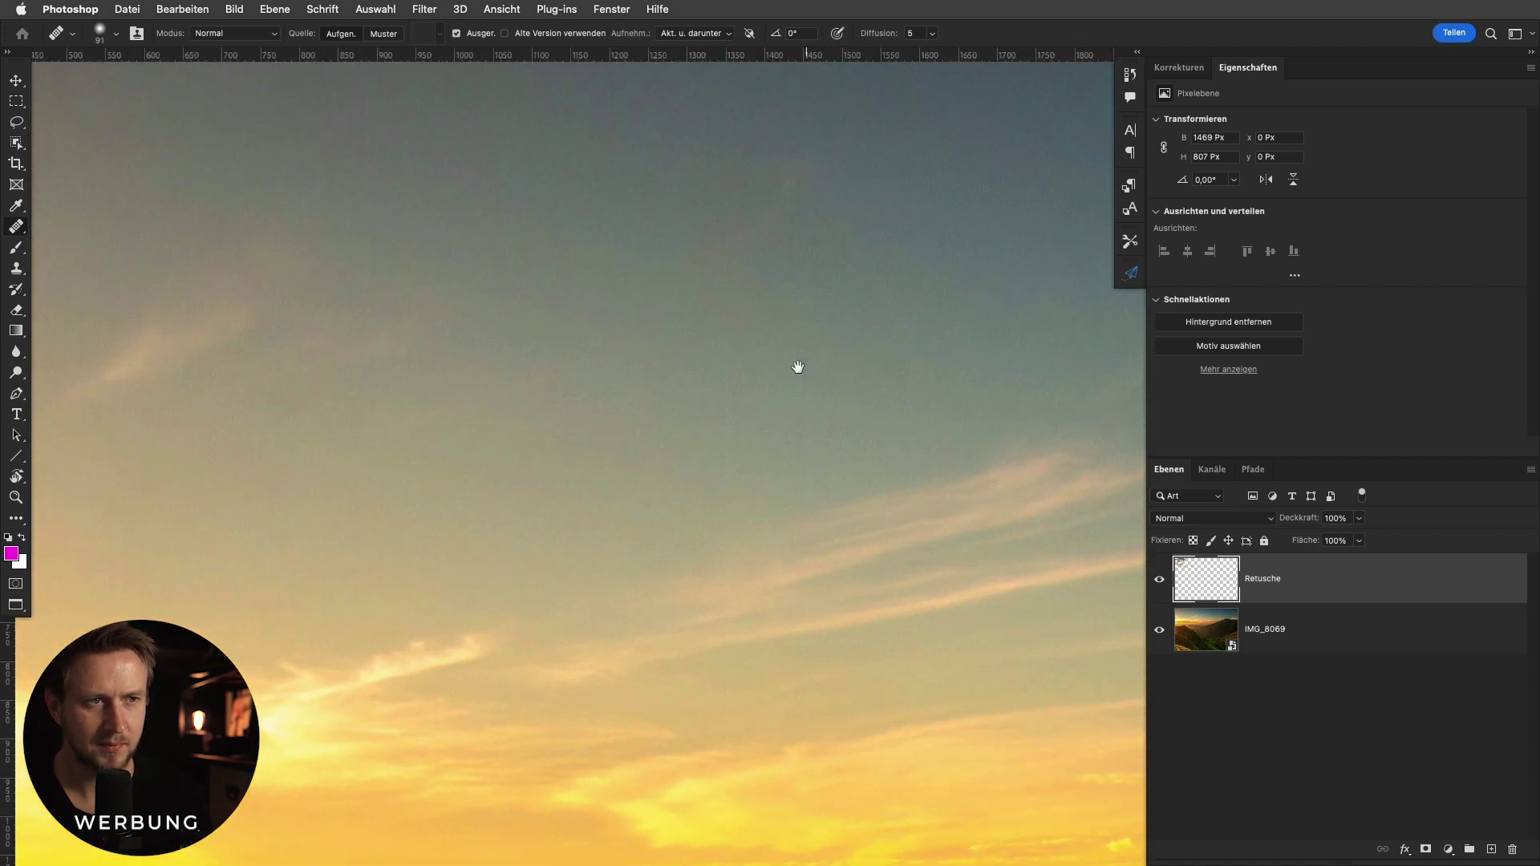
scroll(797, 365, "down", 1)
scroll(504, 333, "down", 1)
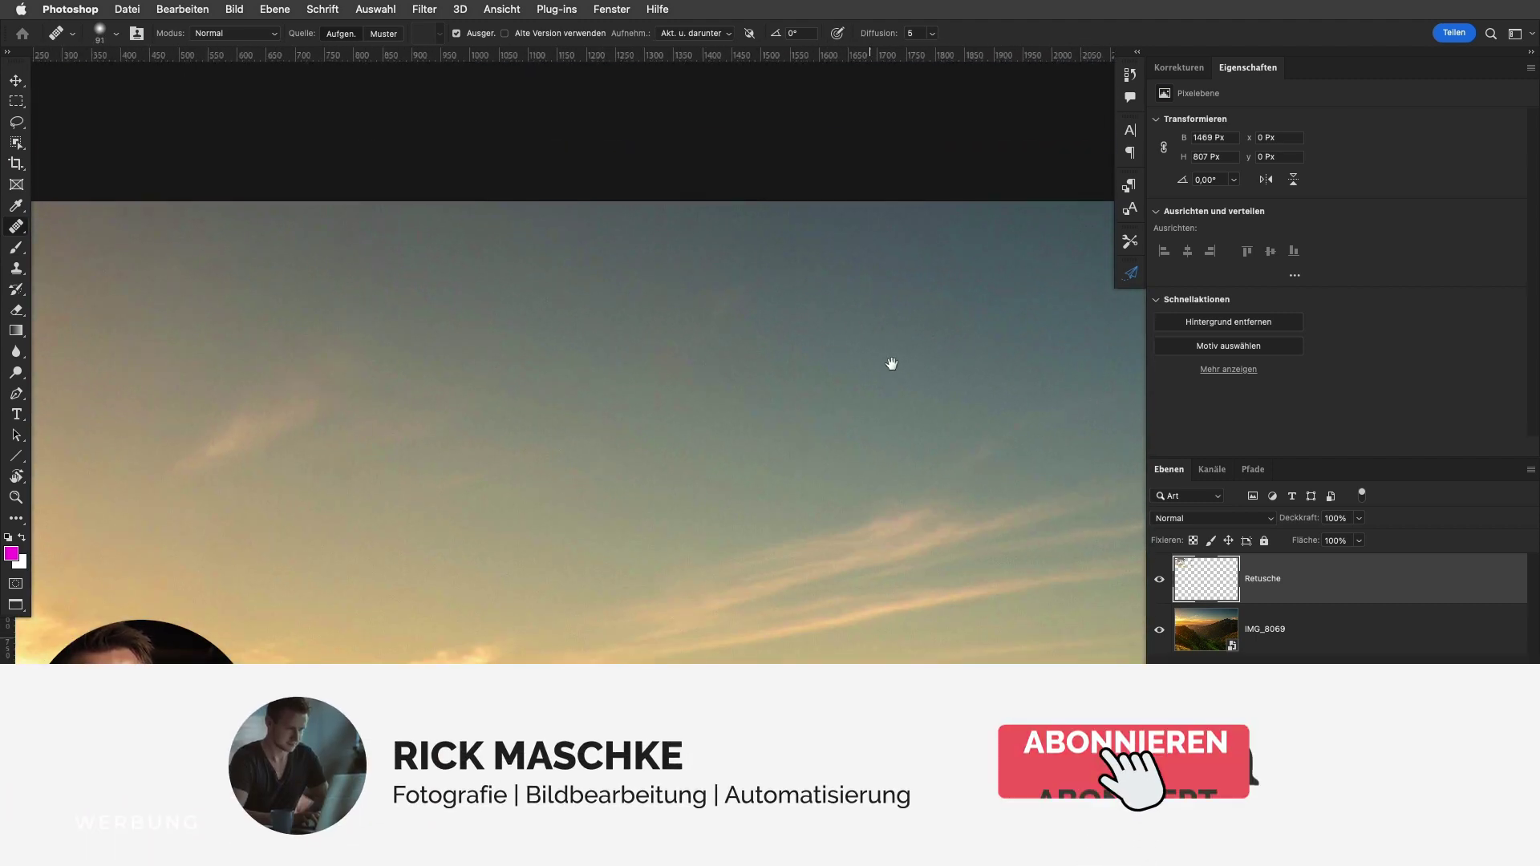
left_click_drag(889, 361, 521, 346)
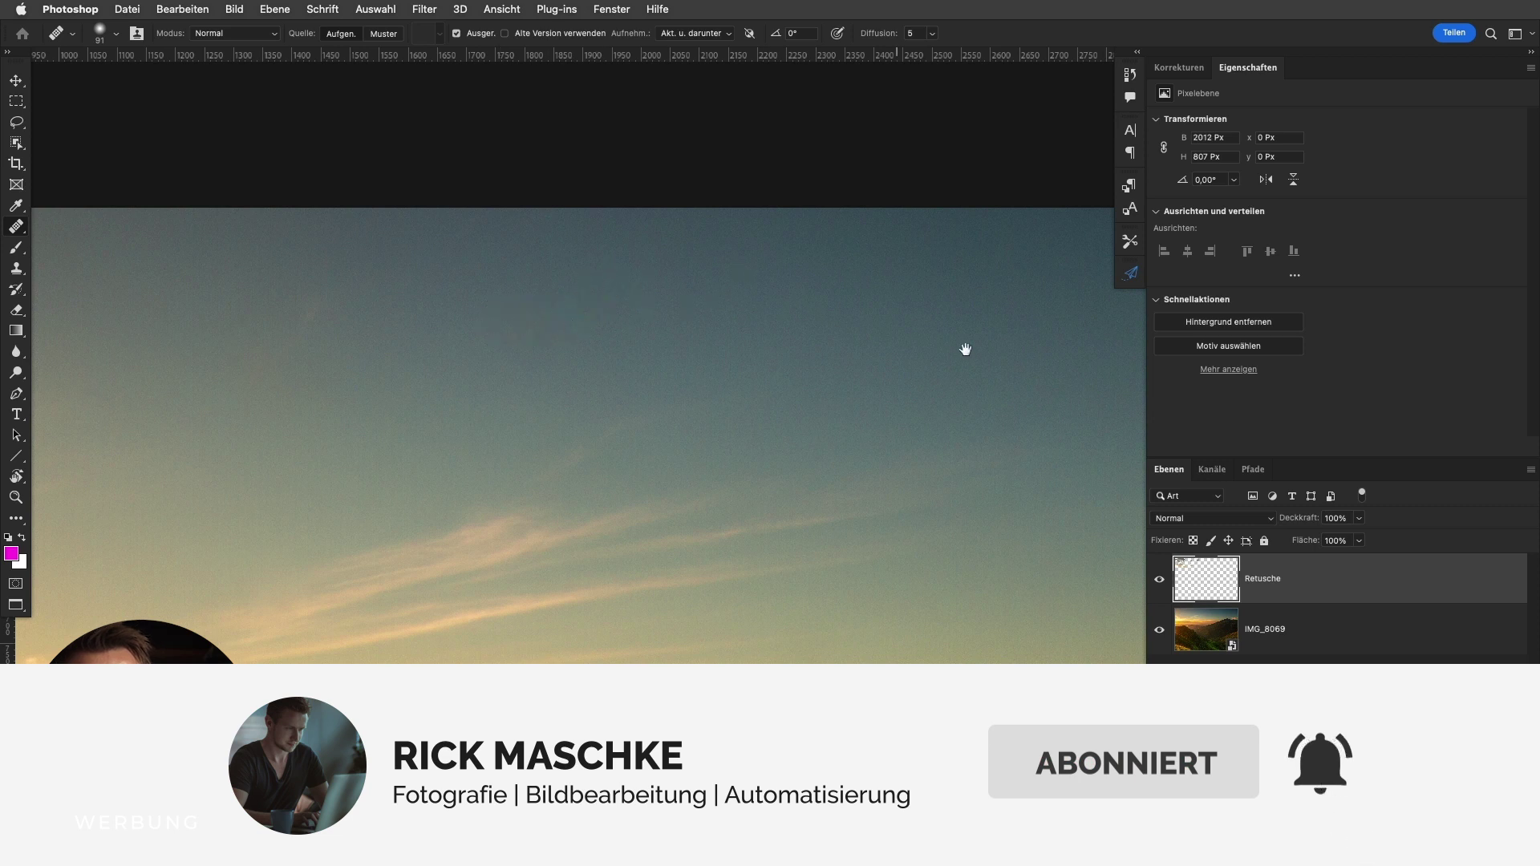
left_click_drag(963, 348, 455, 343)
left_click_drag(825, 461, 521, 464)
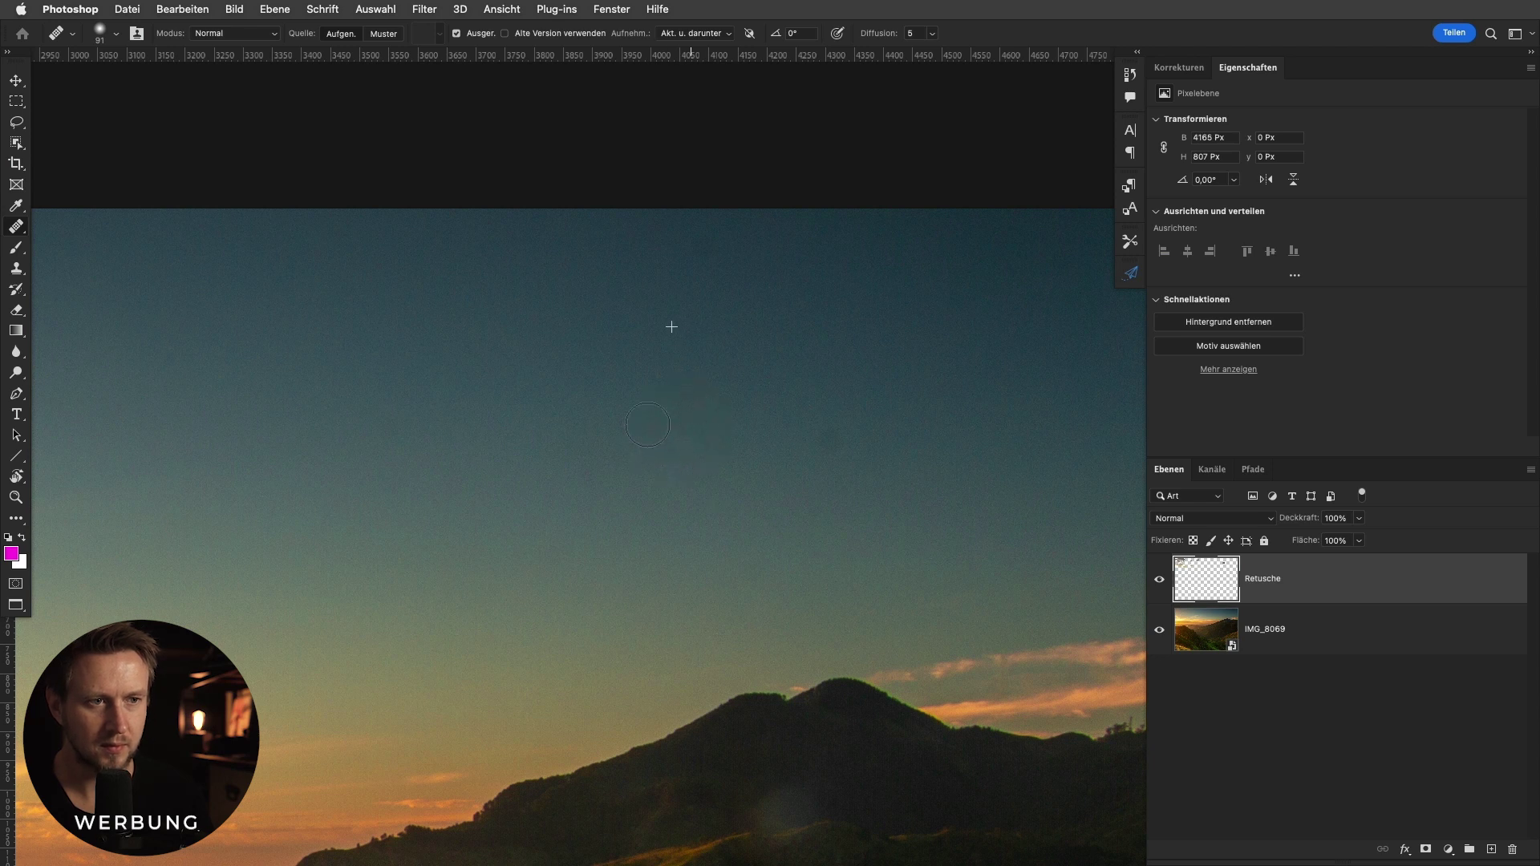
left_click_drag(763, 433, 640, 410)
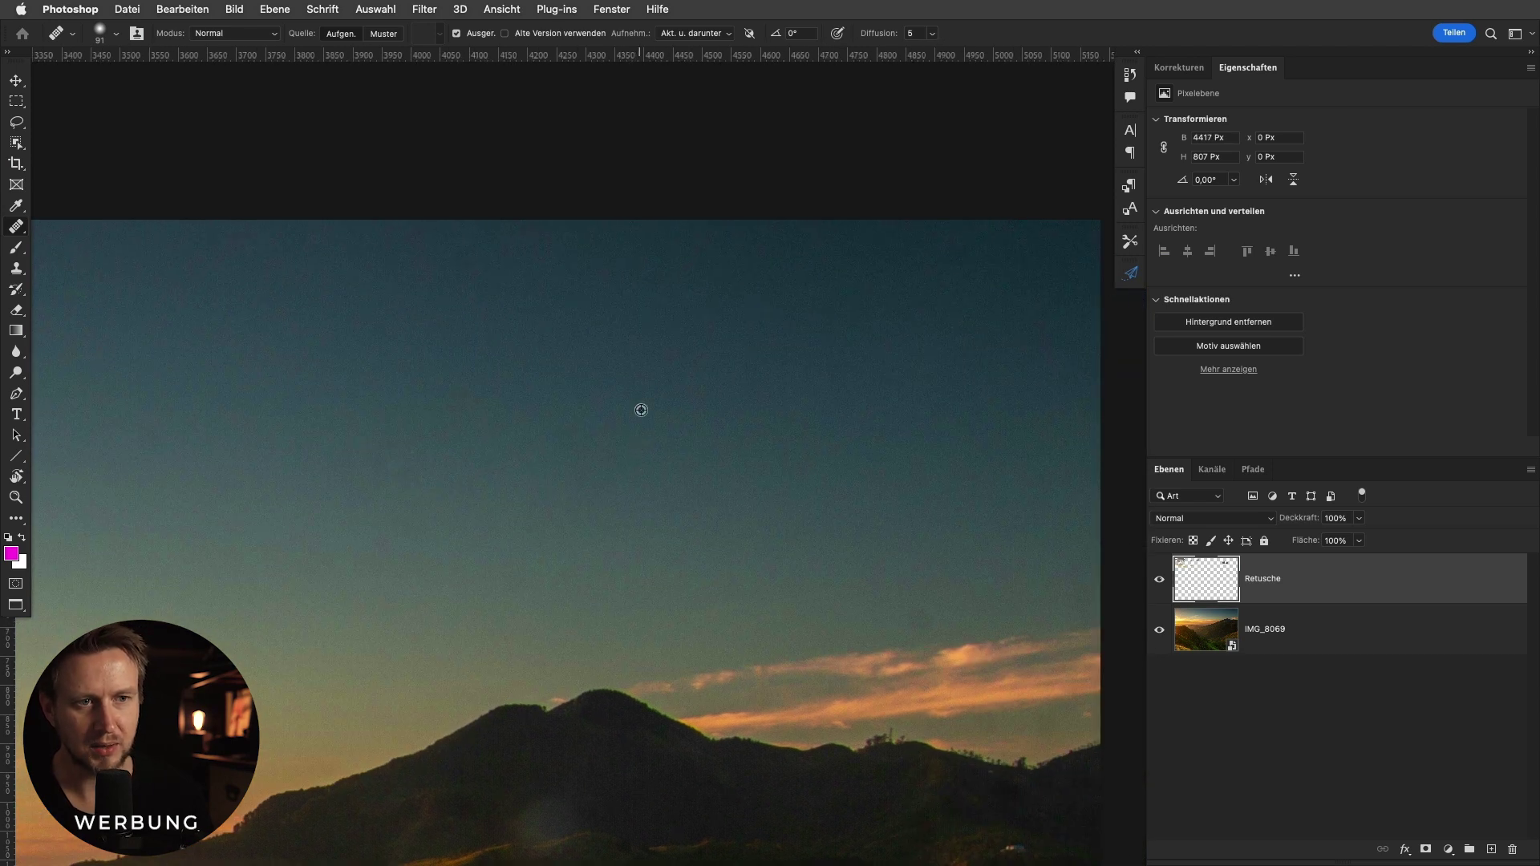
mouse_move(810, 430)
left_mouse_down()
mouse_move(742, 425)
mouse_move(802, 421)
left_mouse_up()
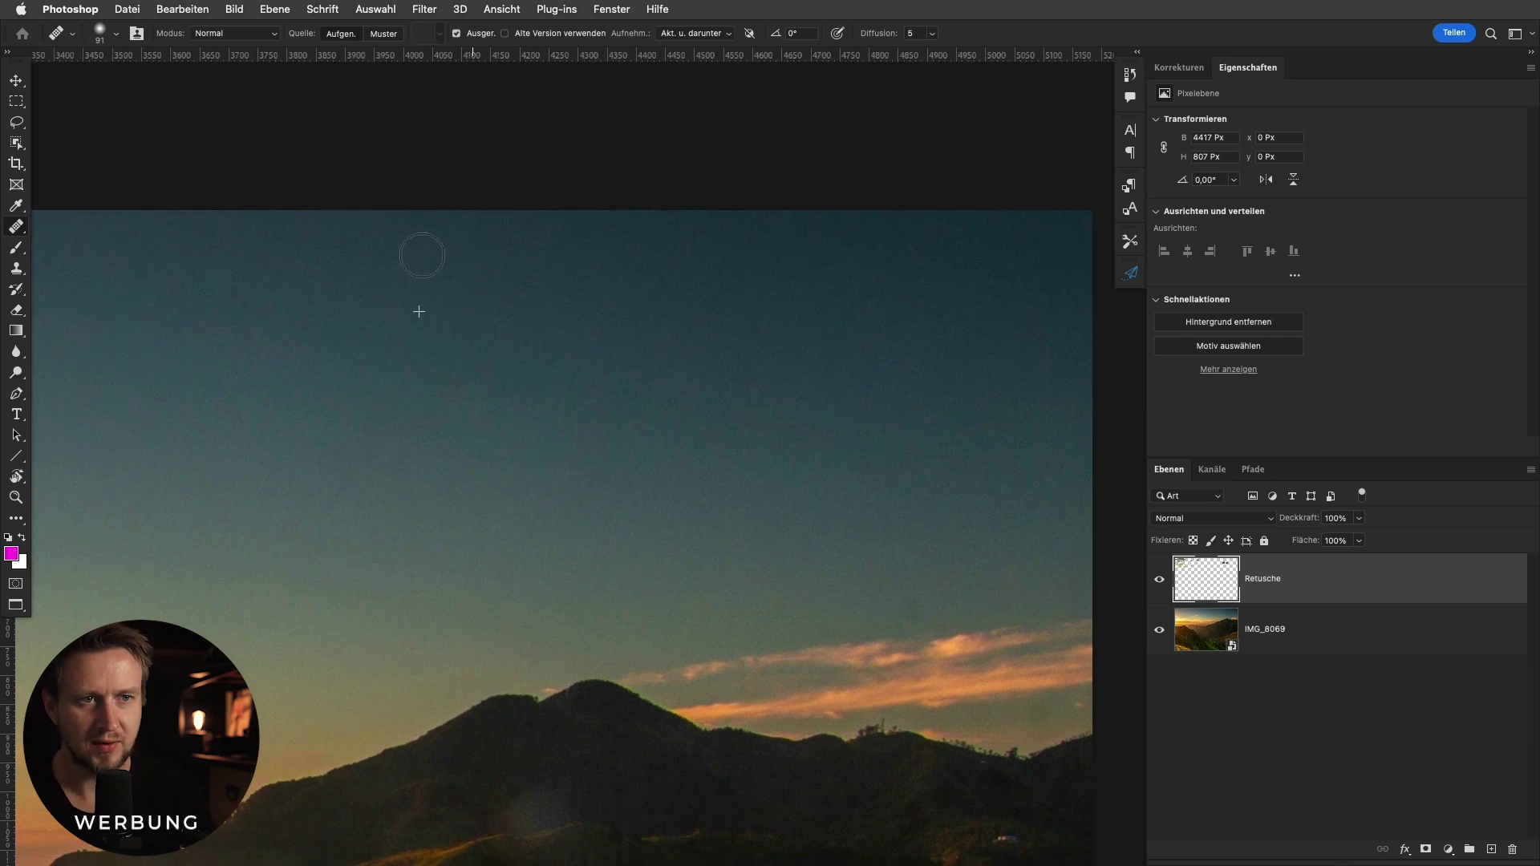
left_click(422, 454)
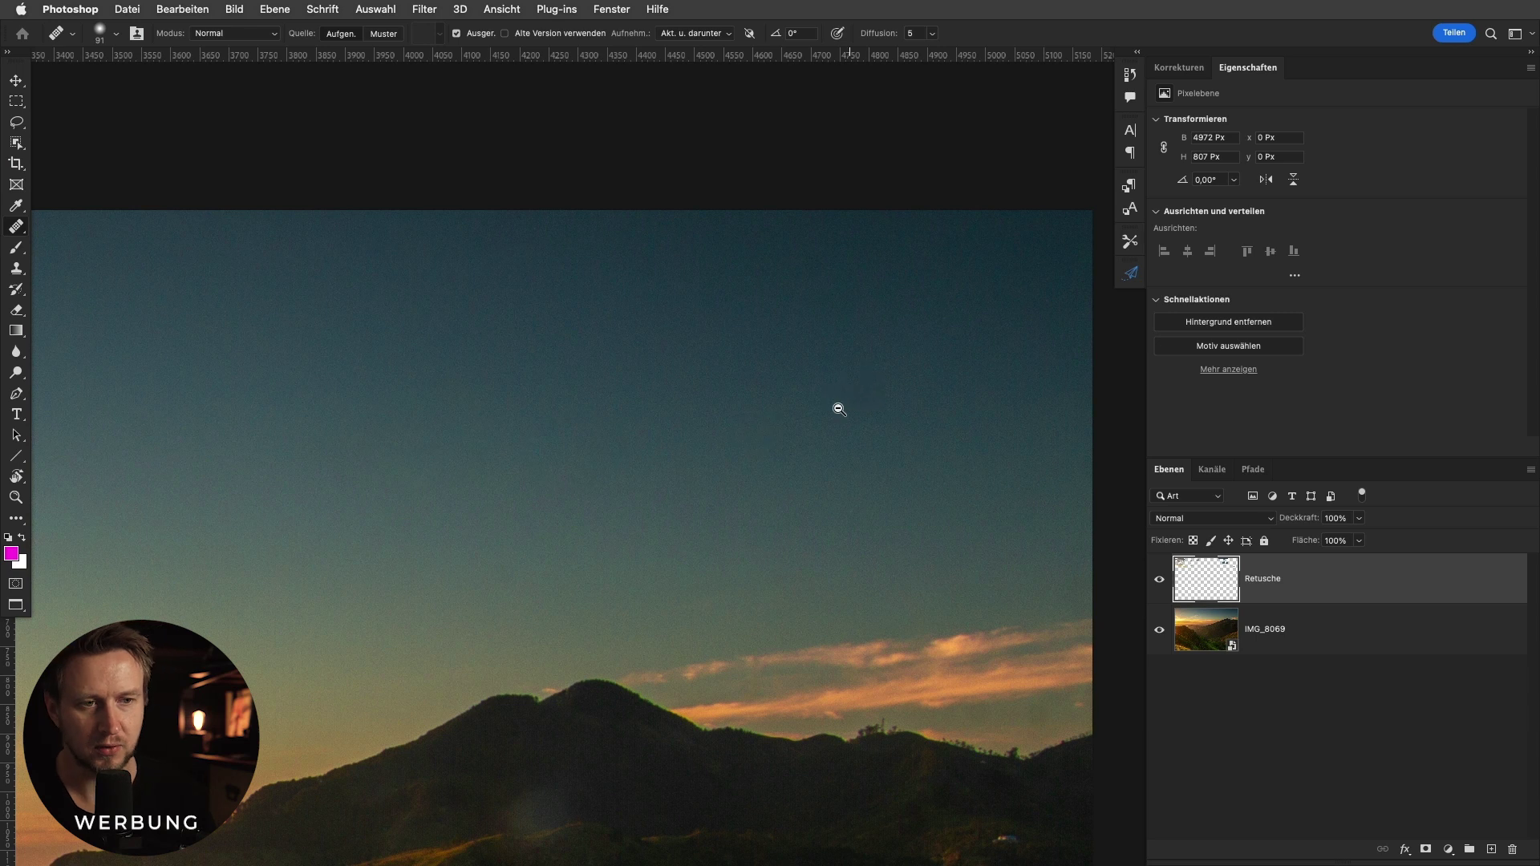
Zoom back out over the whole landscape and bring up the Korrekturen panel.
scroll(836, 409, "down", 2)
left_click_drag(802, 416, 953, 416)
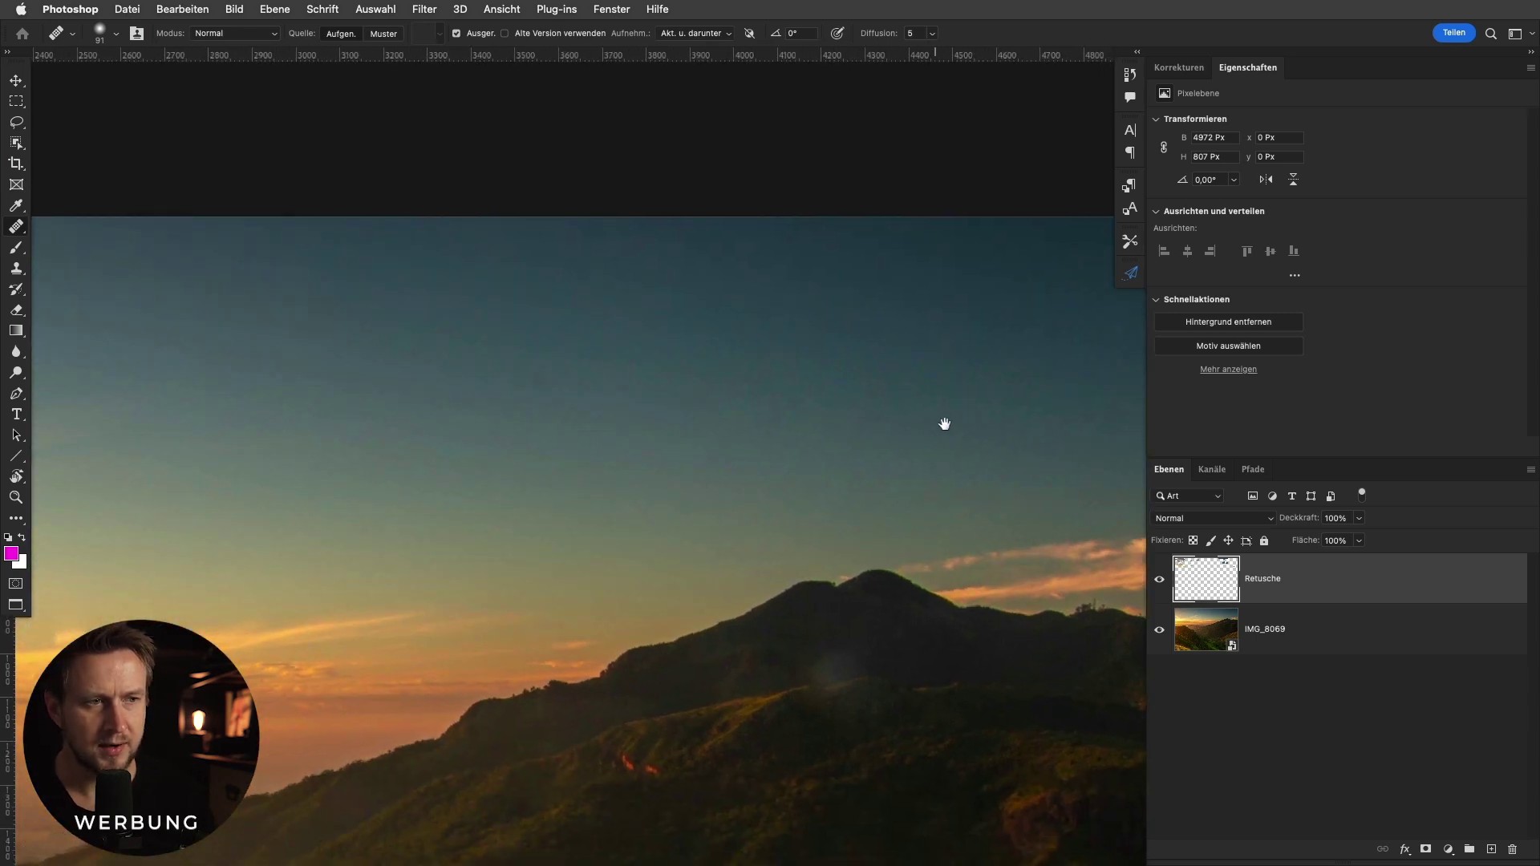
scroll(819, 423, "down", 2)
scroll(871, 389, "down", 2)
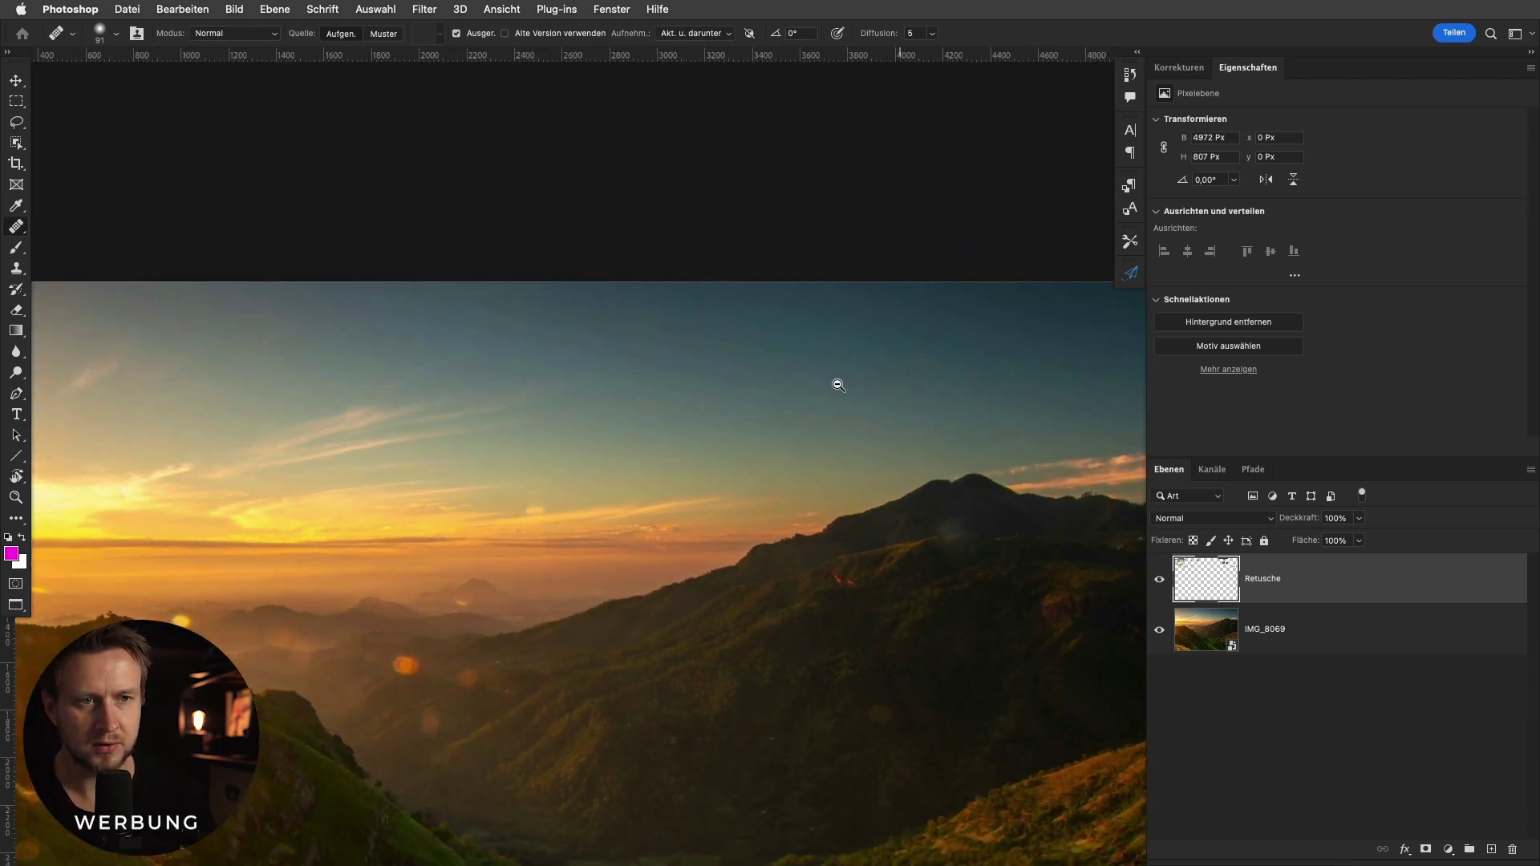
scroll(838, 385, "down", 2)
scroll(891, 399, "down", 1)
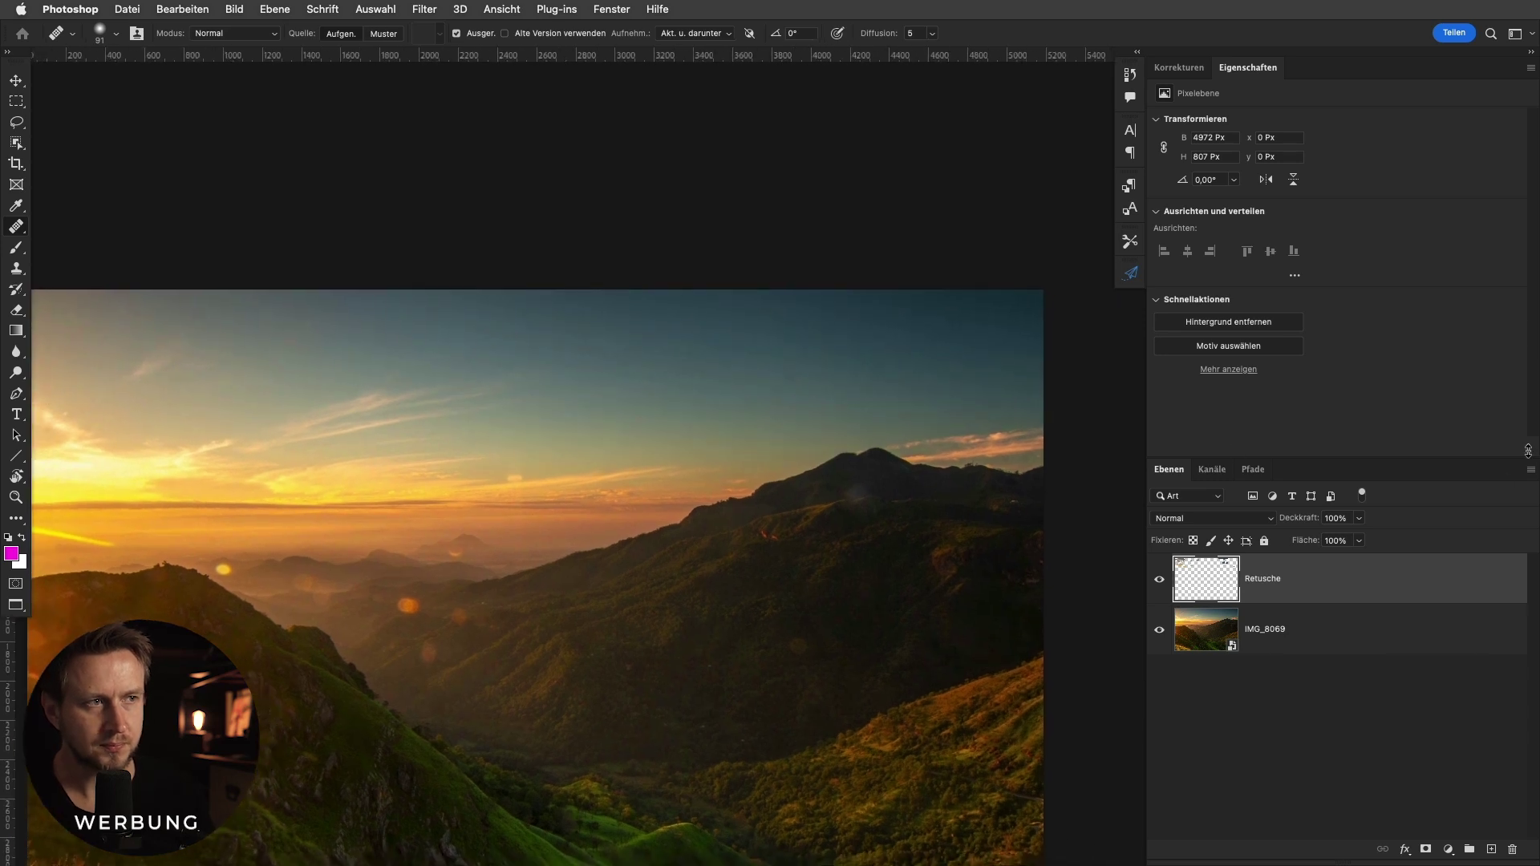
left_click(1198, 72)
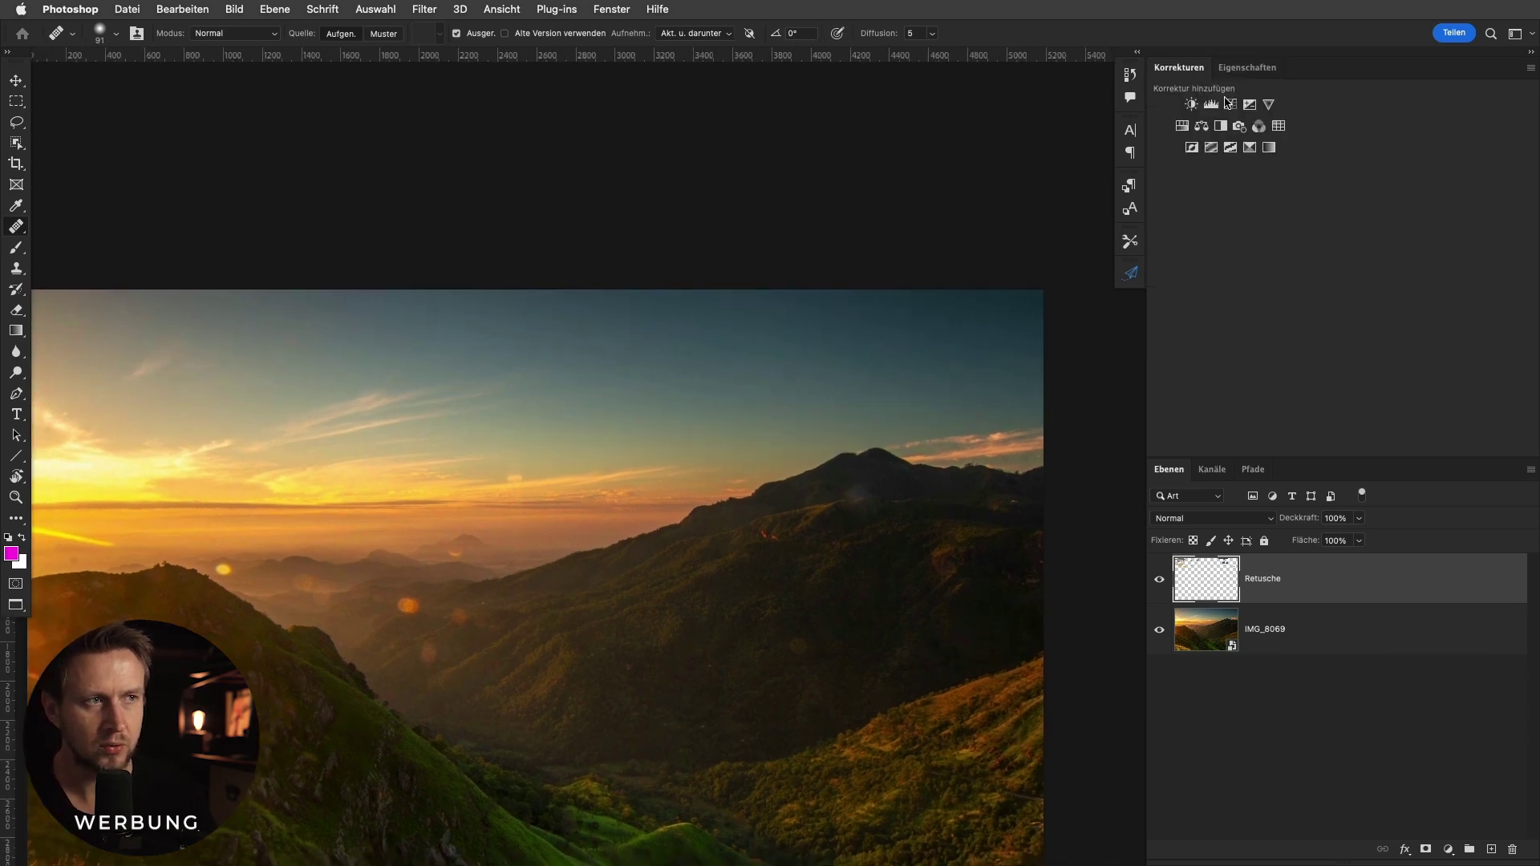
Add a Curves adjustment layer above Retusche and bend it to brighten highlights and darken shadows.
left_click(1231, 106)
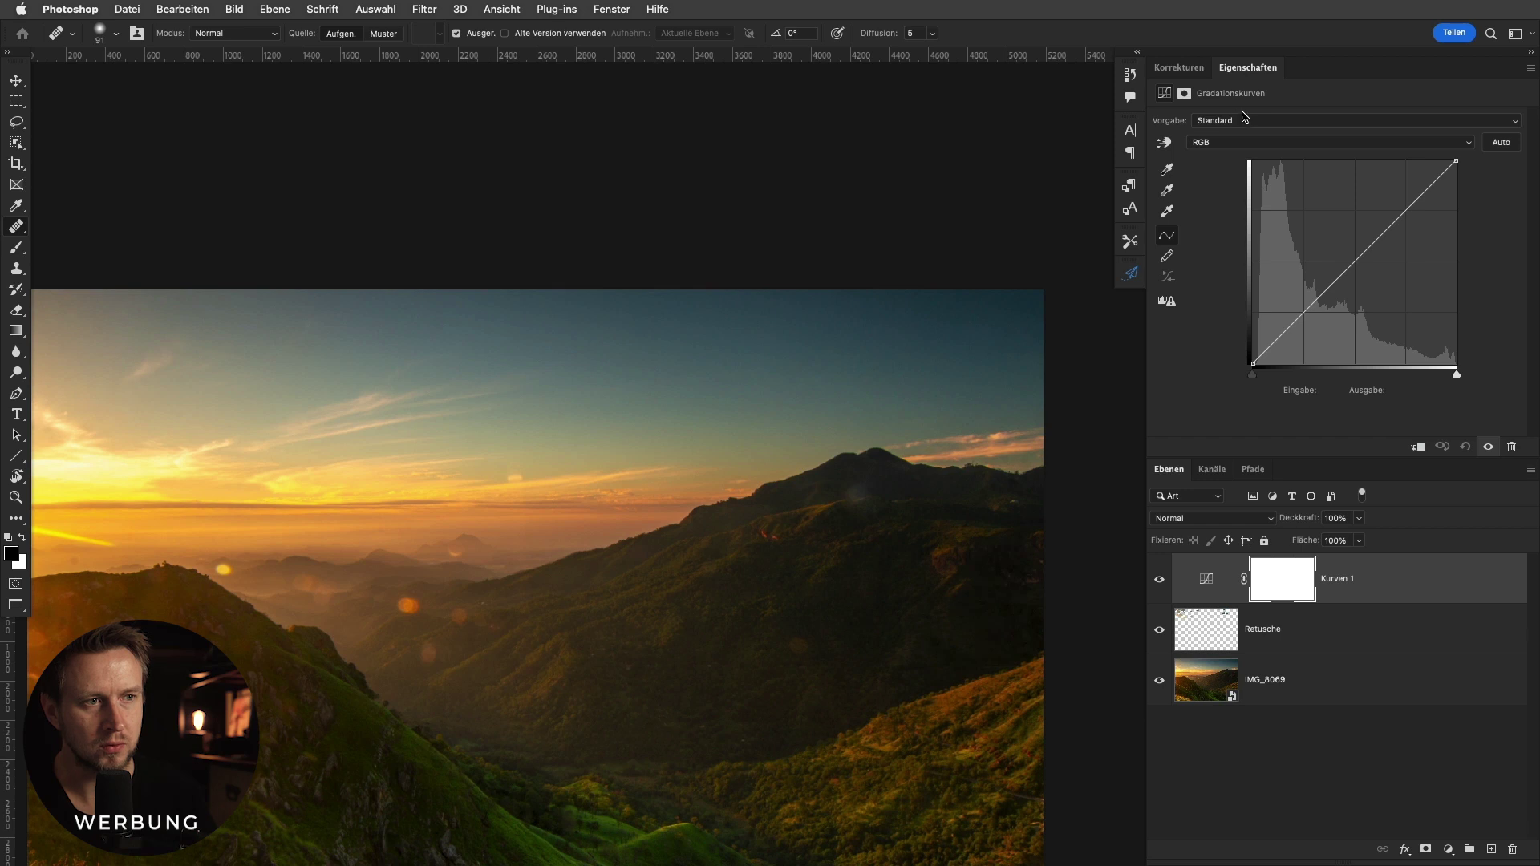
left_click_drag(1413, 201, 1388, 162)
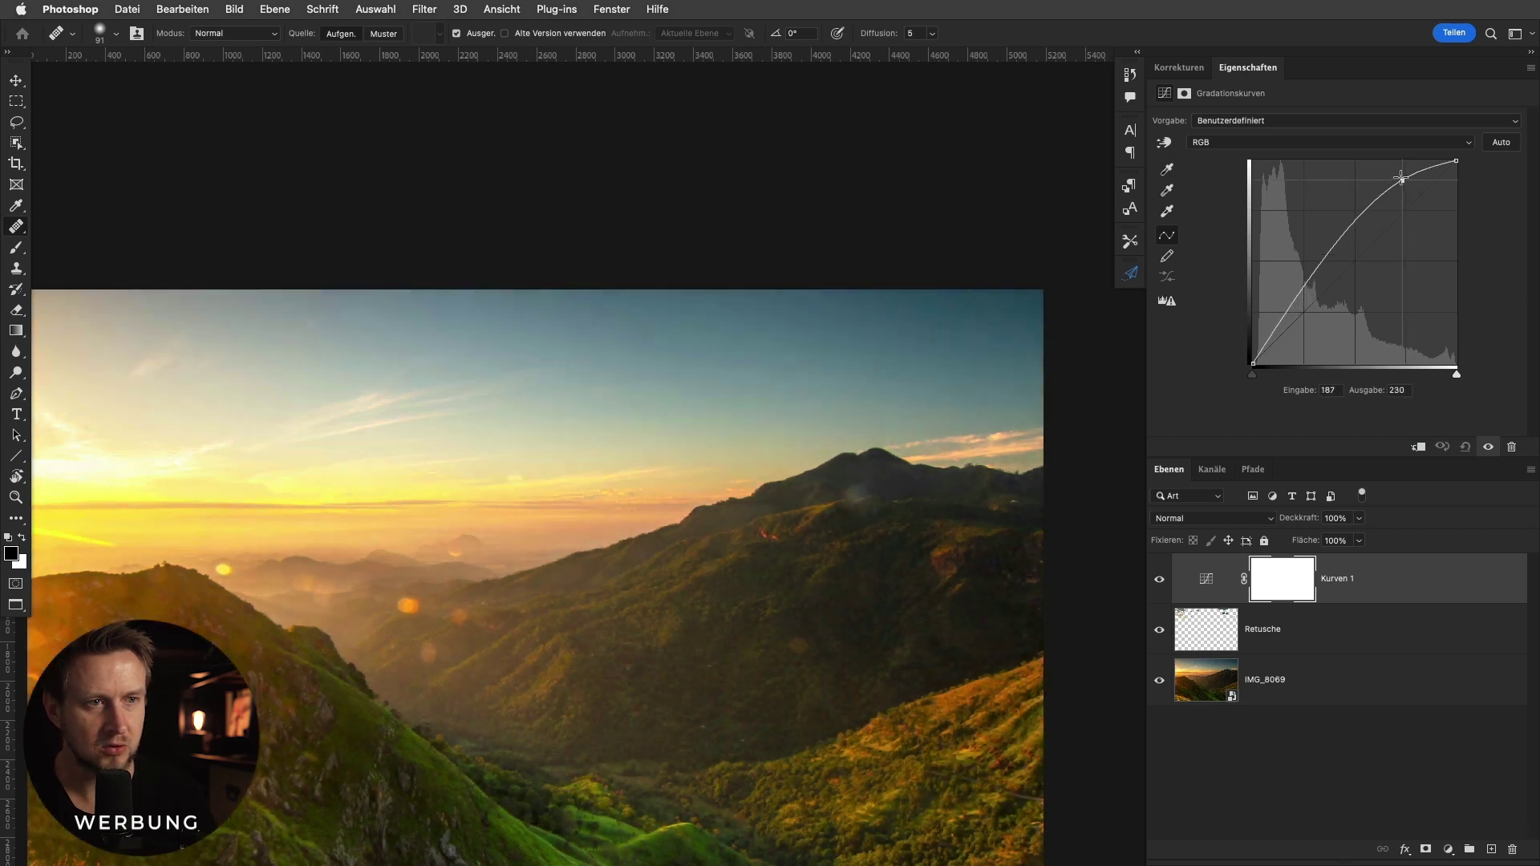
left_click_drag(1317, 292, 1316, 306)
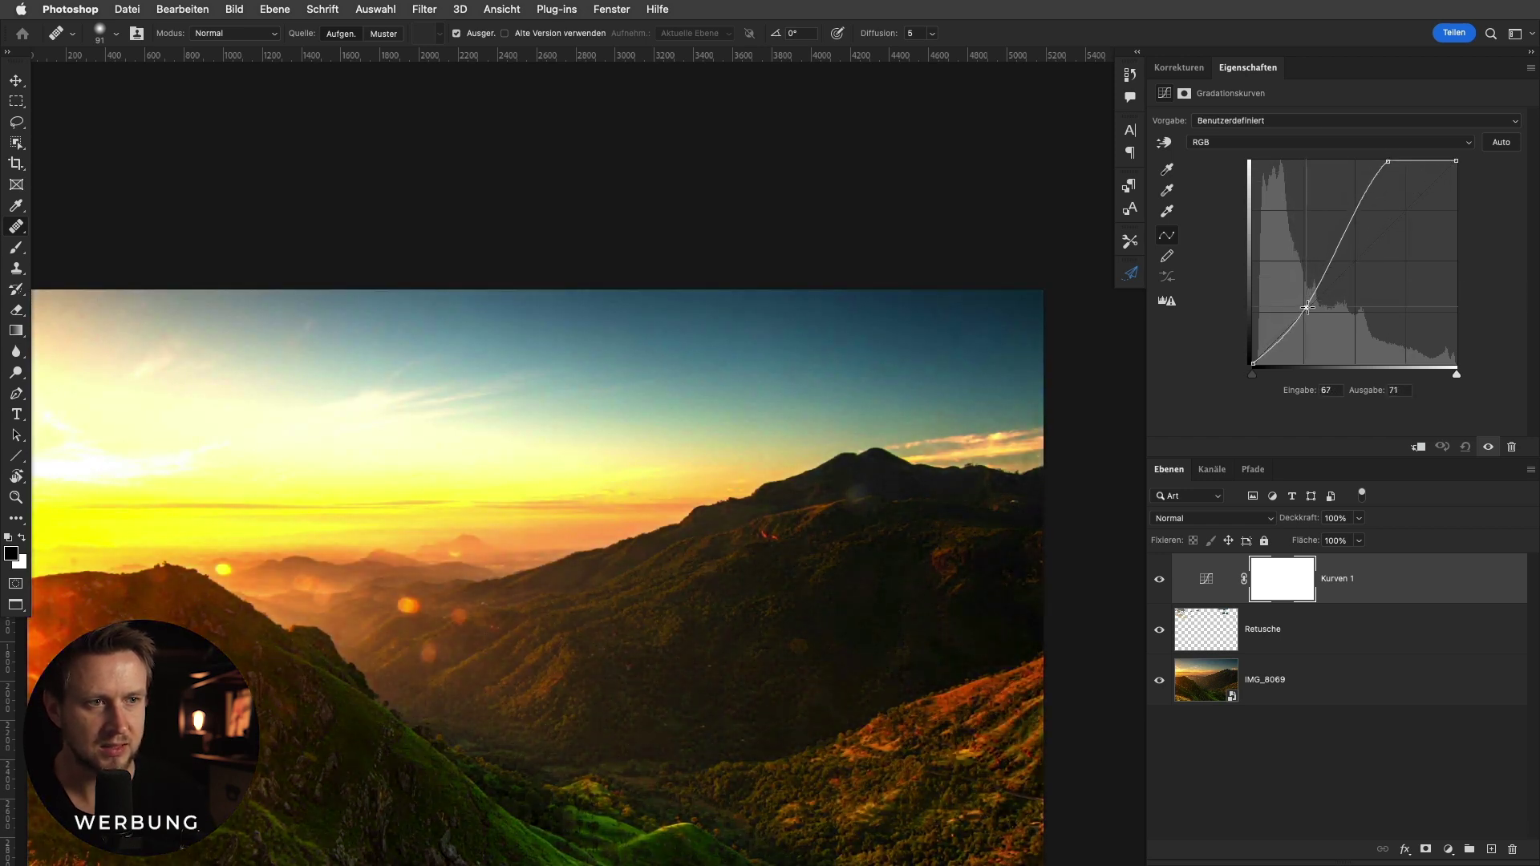
left_click_drag(1388, 169, 1352, 185)
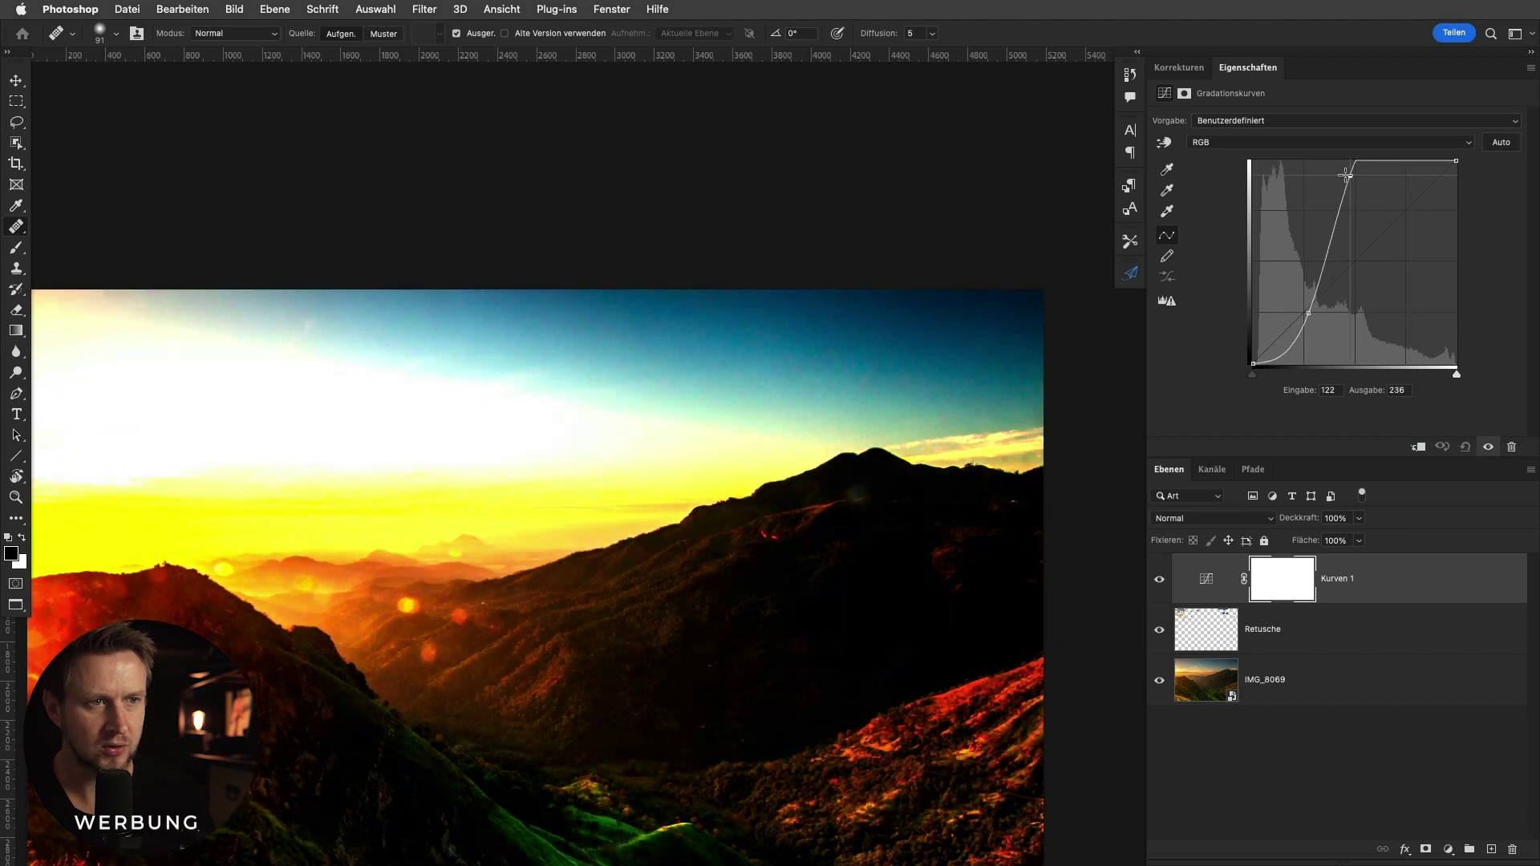
left_click_drag(1313, 313, 1291, 319)
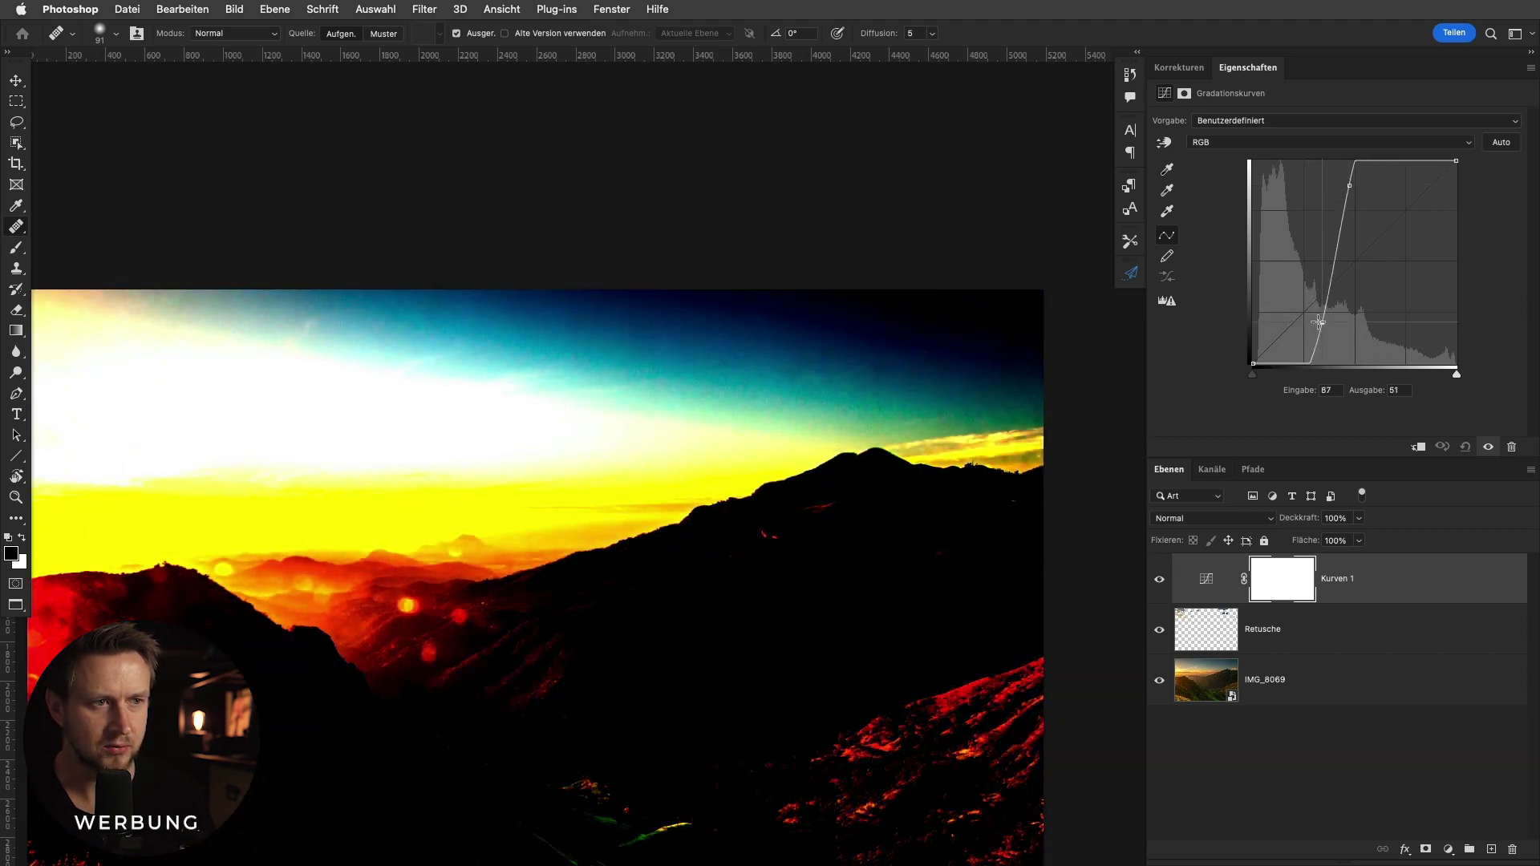
Rework the curve steeply: white point to about input 123, black point to about 61.
mouse_move(854, 343)
left_mouse_down()
mouse_move(939, 343)
mouse_move(677, 382)
left_mouse_up()
left_click(782, 228)
left_click(663, 365)
left_click_drag(1299, 326, 1281, 431)
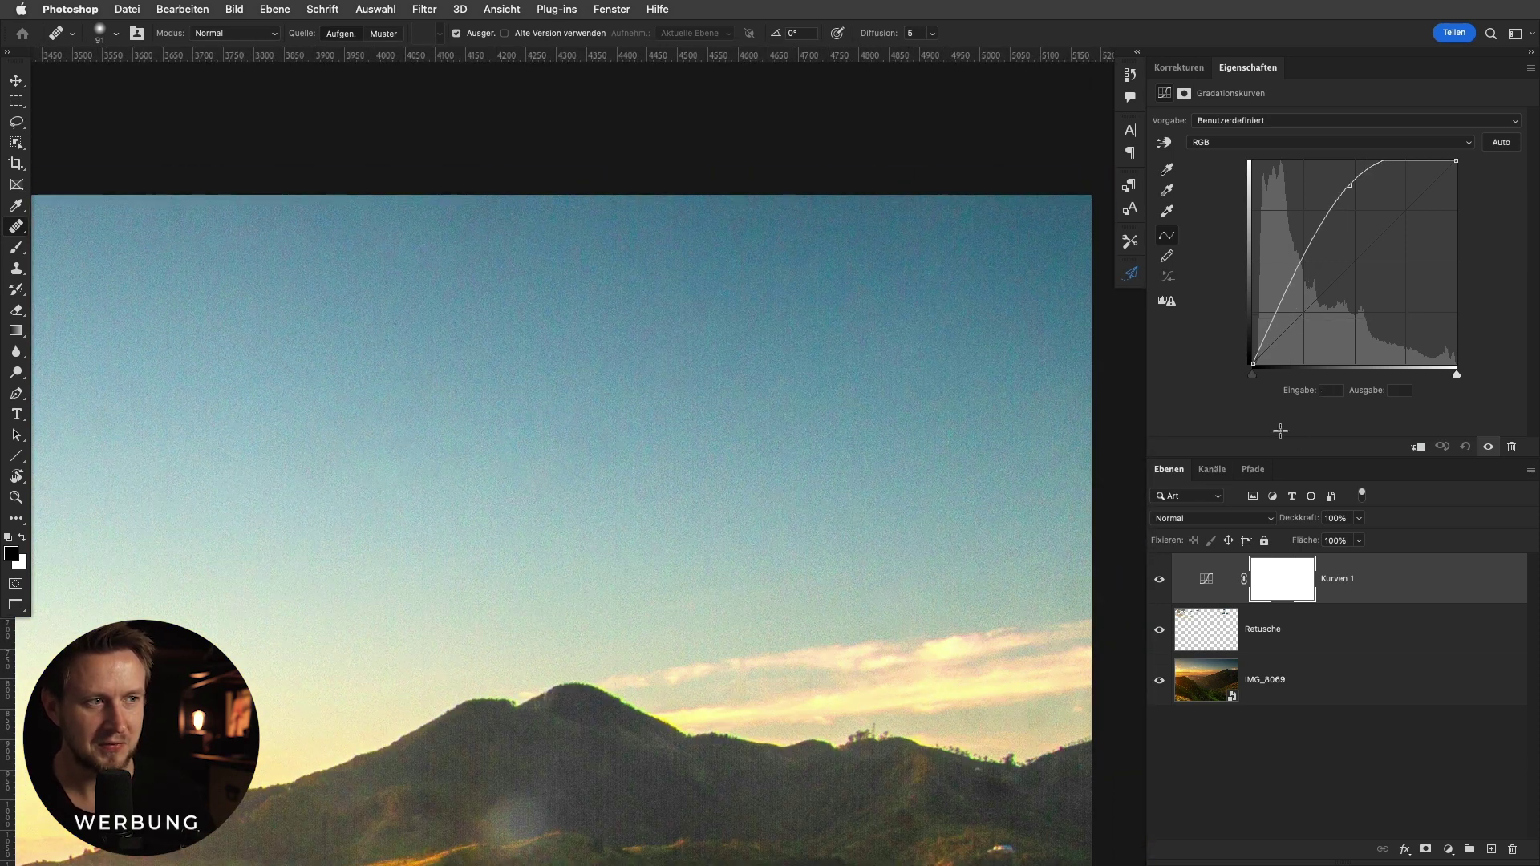
left_click_drag(1349, 186, 1396, 97)
mouse_move(1456, 160)
left_mouse_down()
mouse_move(1362, 161)
mouse_move(1330, 119)
mouse_move(1350, 122)
left_mouse_up()
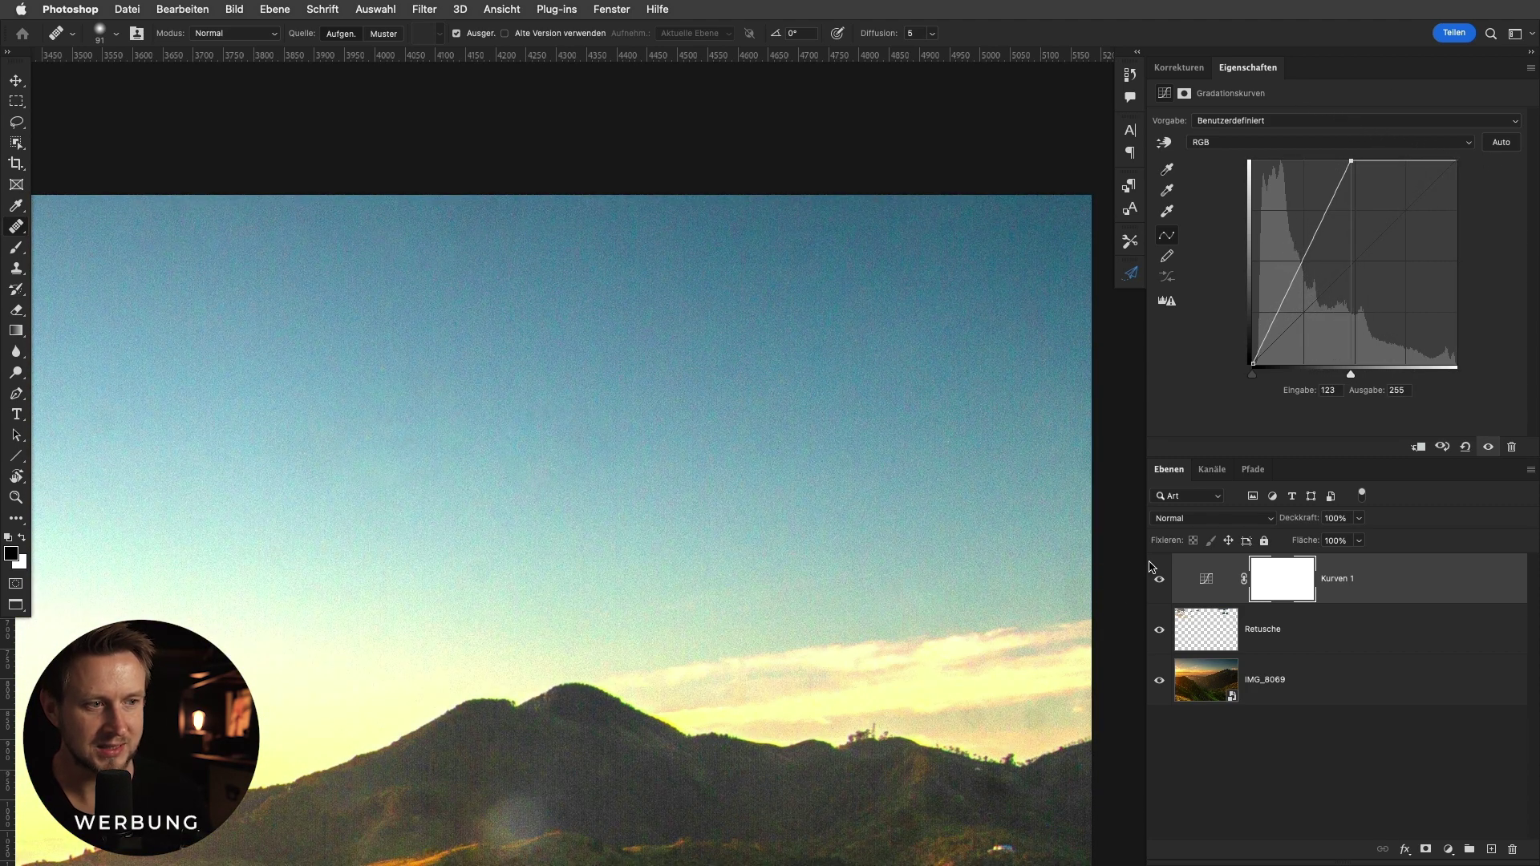
left_click_drag(1256, 365, 1306, 375)
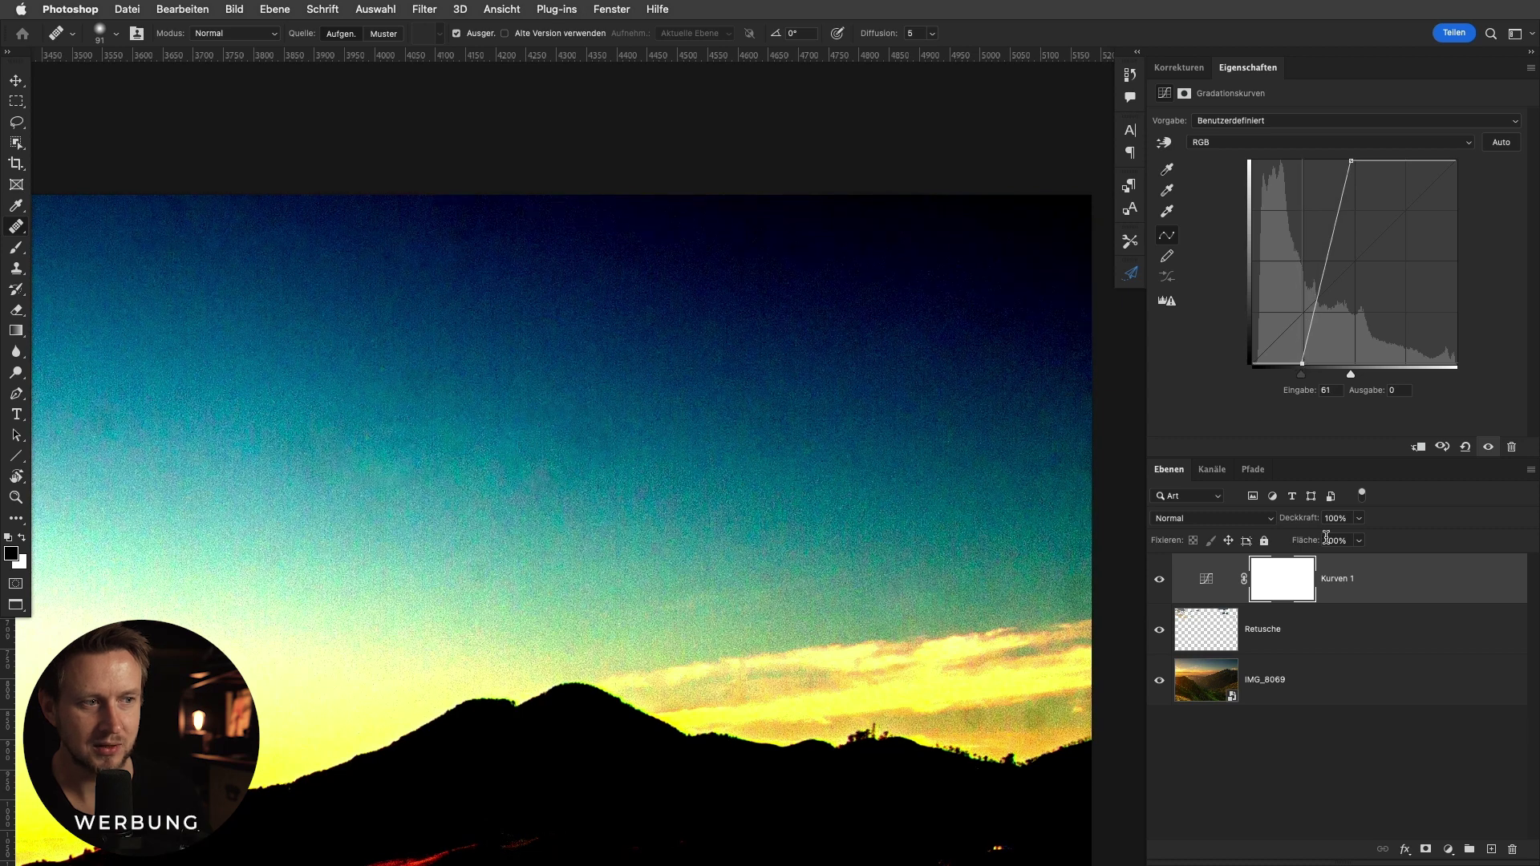
Select the Retusche layer and bring the sky and mountain ridge into view.
left_click(1229, 636)
scroll(653, 361, "left", 5)
scroll(527, 344, "left", 3)
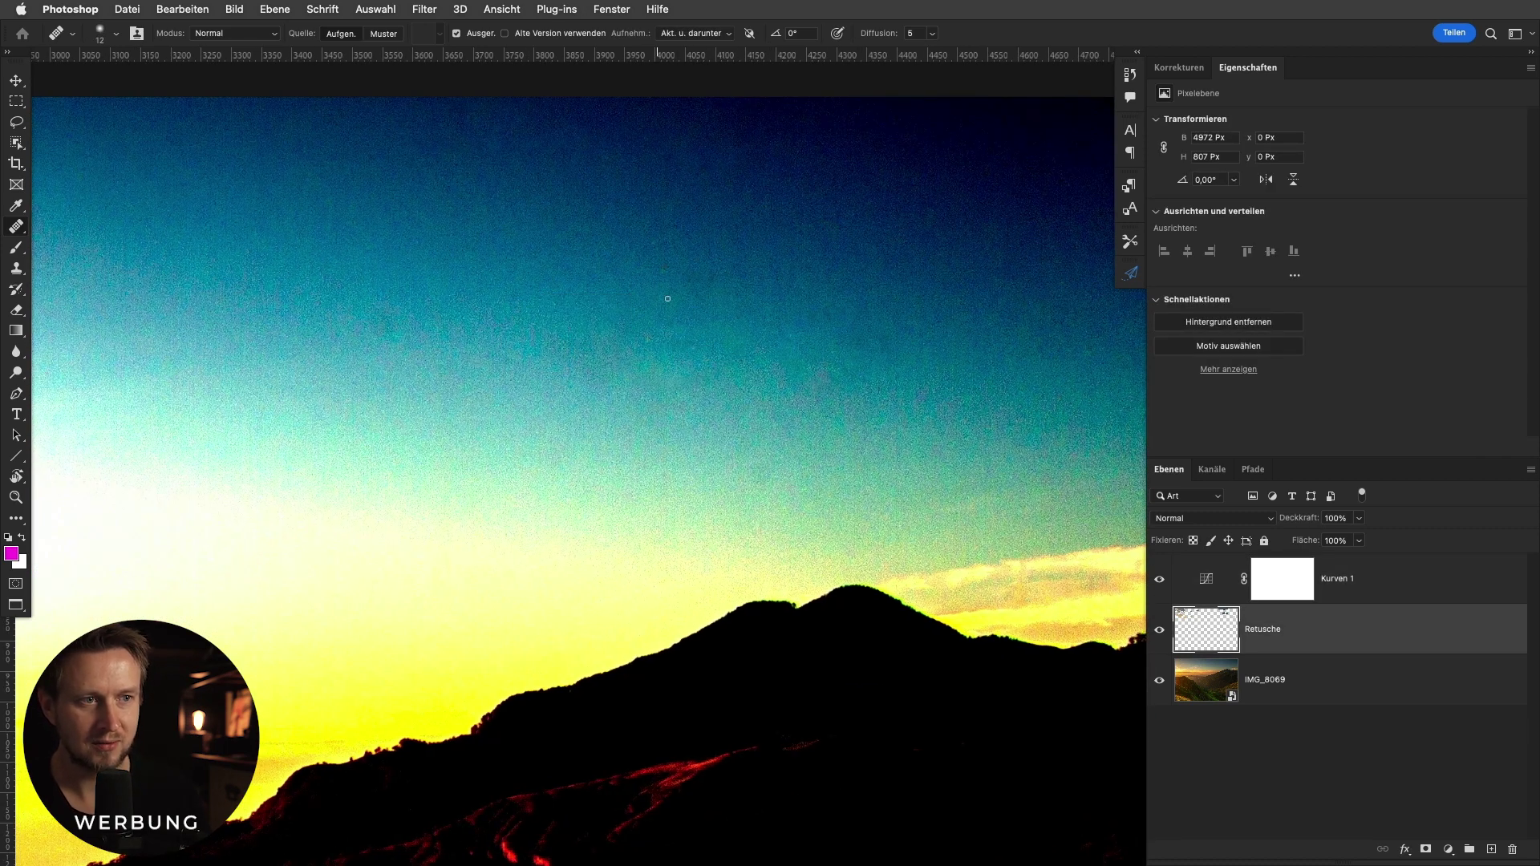
scroll(768, 456, "right", 4)
scroll(654, 464, "right", 1)
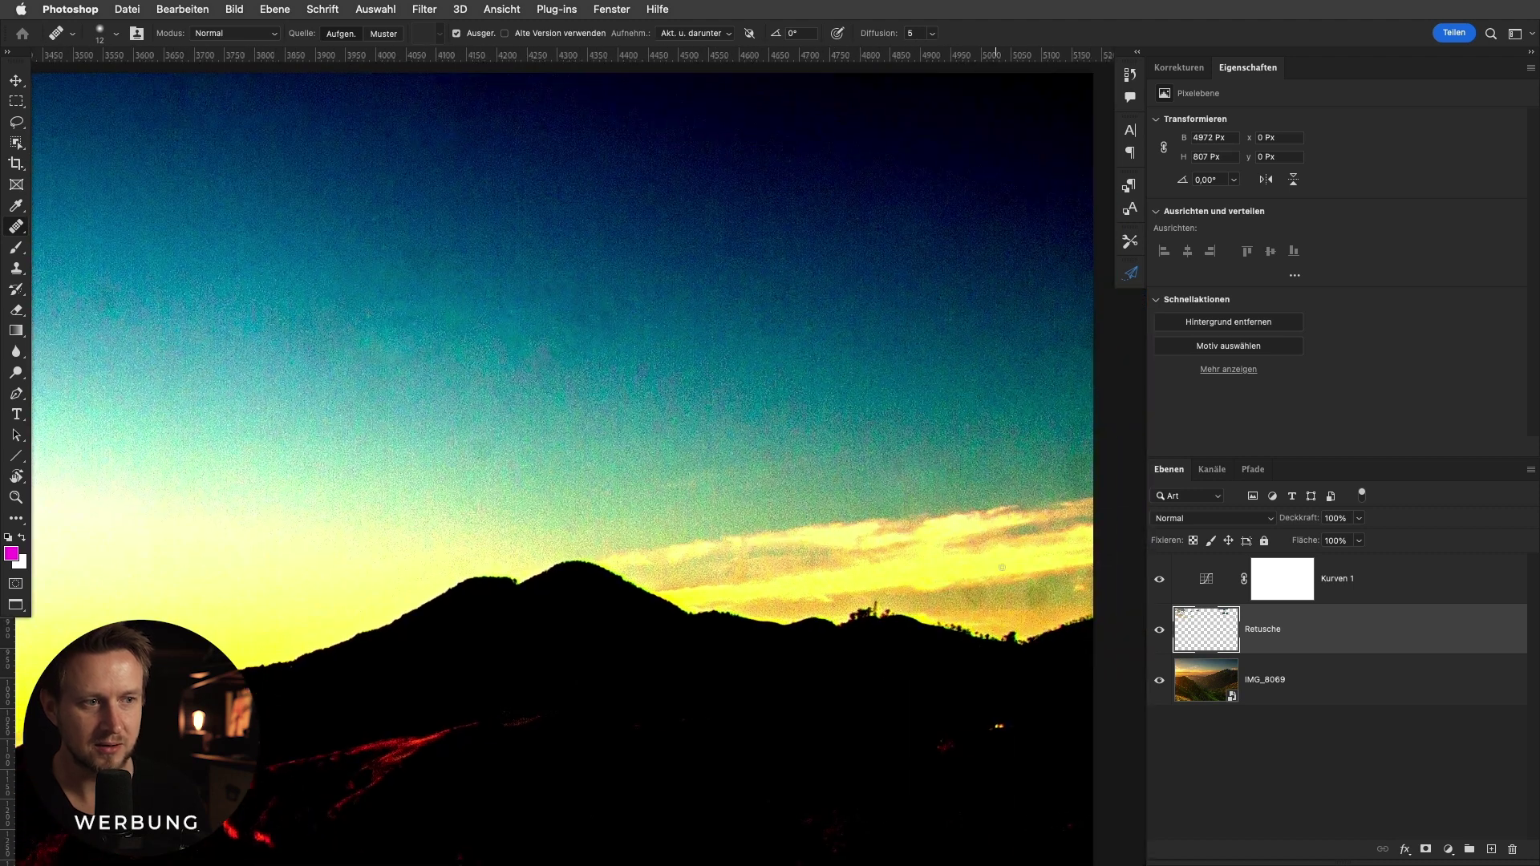
scroll(897, 500, "up", 2)
scroll(698, 533, "left", 8)
scroll(605, 464, "left", 8)
scroll(660, 468, "left", 8)
scroll(851, 449, "left", 4)
scroll(886, 409, "down", 2)
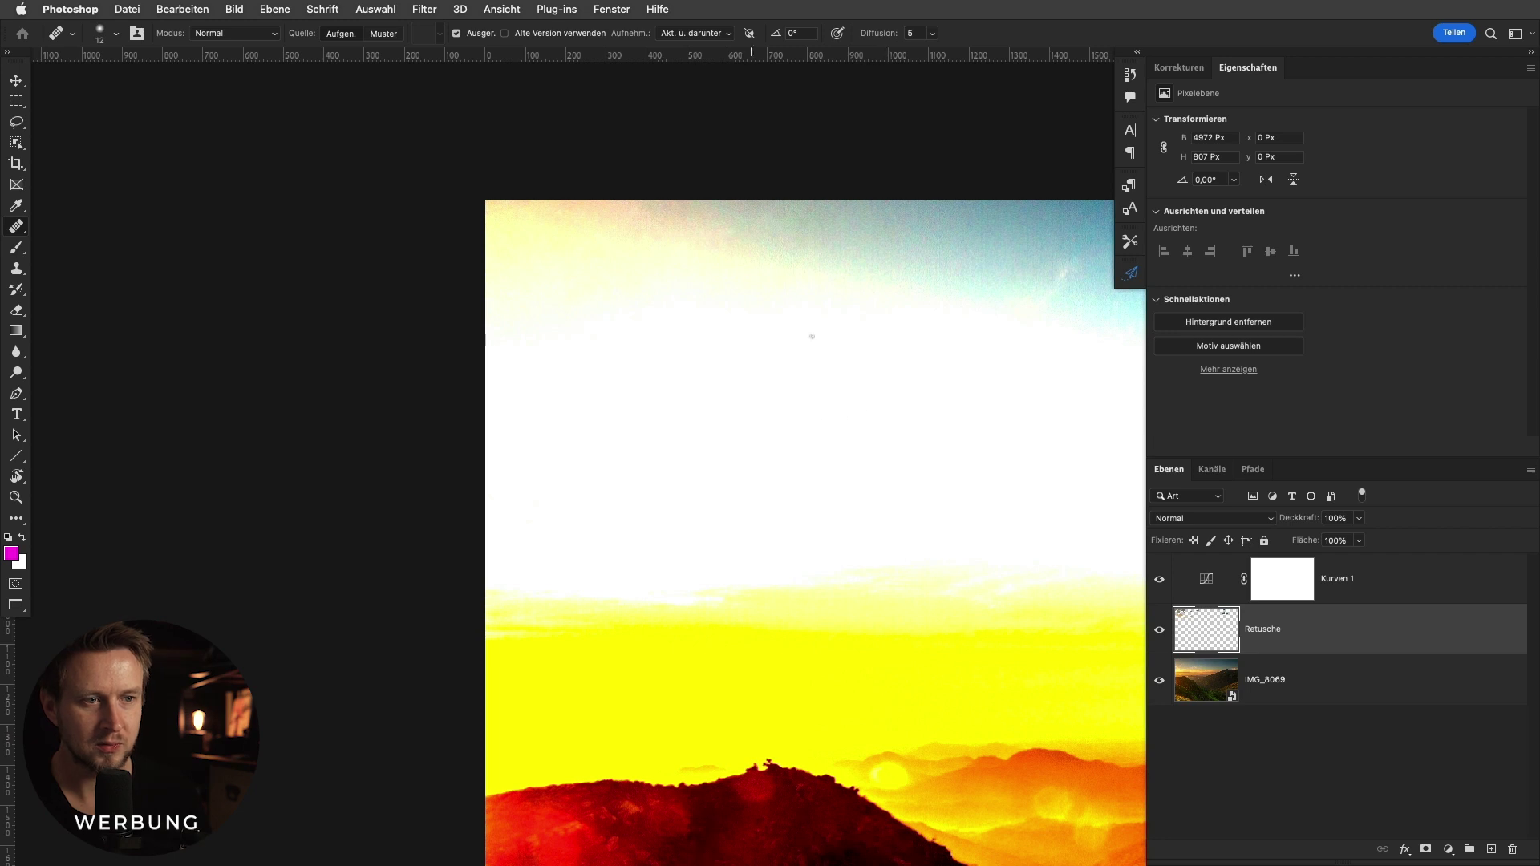
left_click_drag(812, 336, 351, 450)
left_click_drag(826, 409, 326, 416)
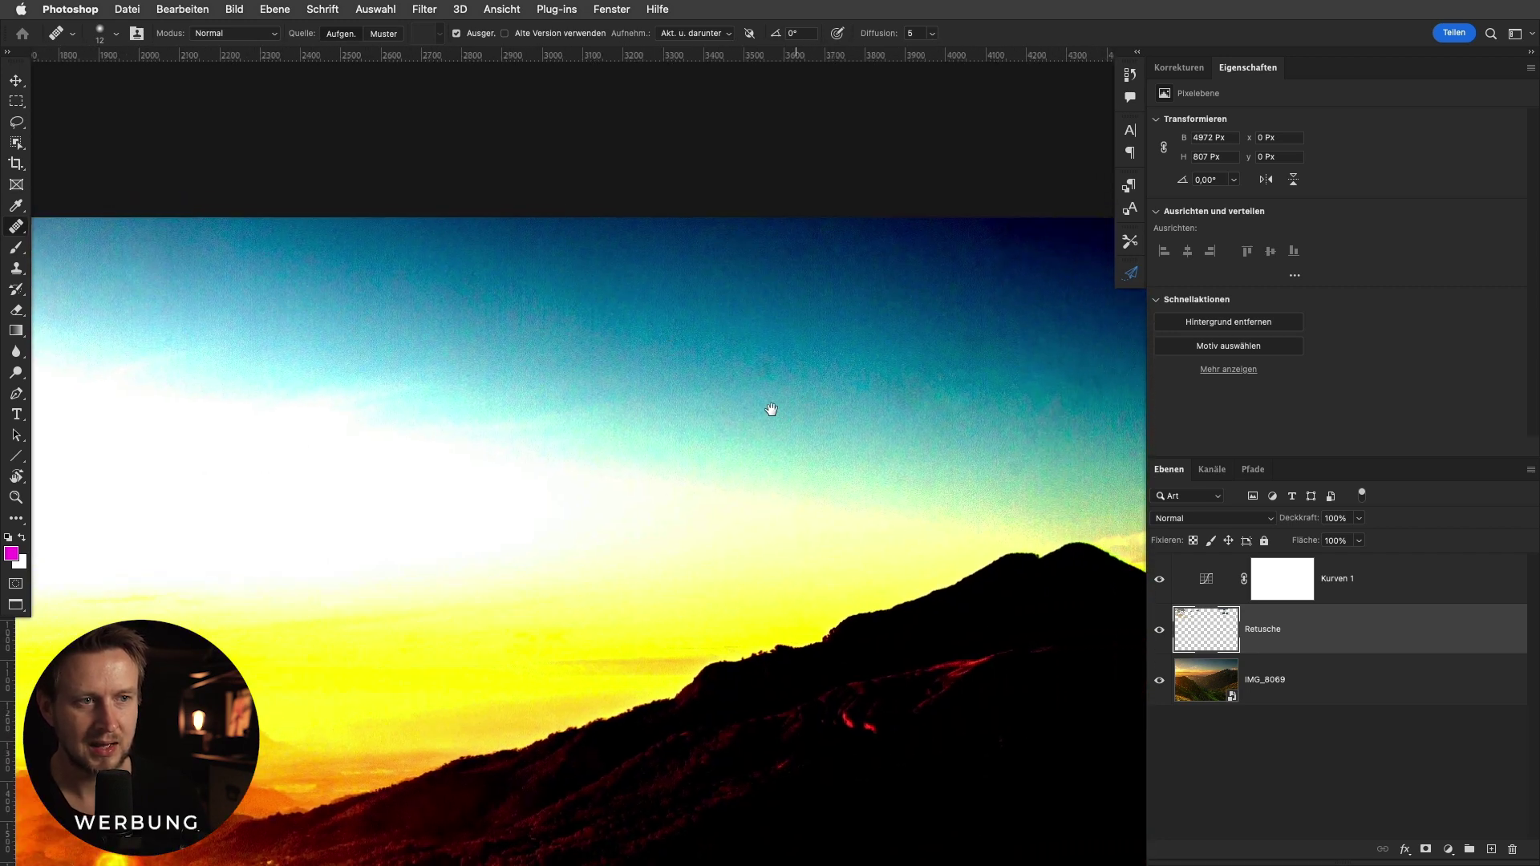
scroll(832, 383, "up", 3)
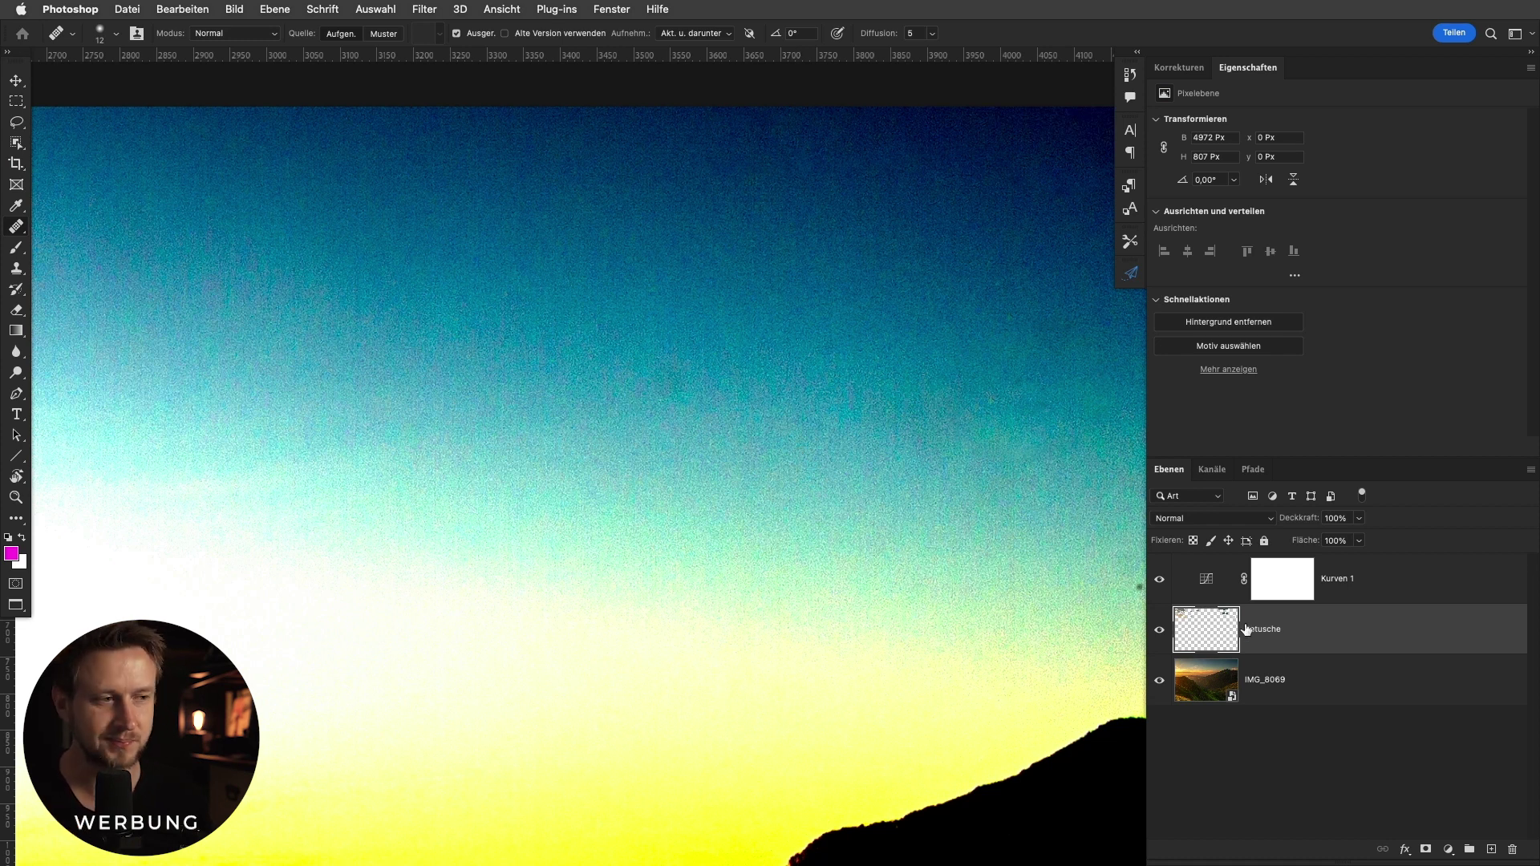
Enlarge the healing brush, toggle Kurven 1 to compare colours, and heal across the sky.
left_click_drag(647, 432, 742, 416)
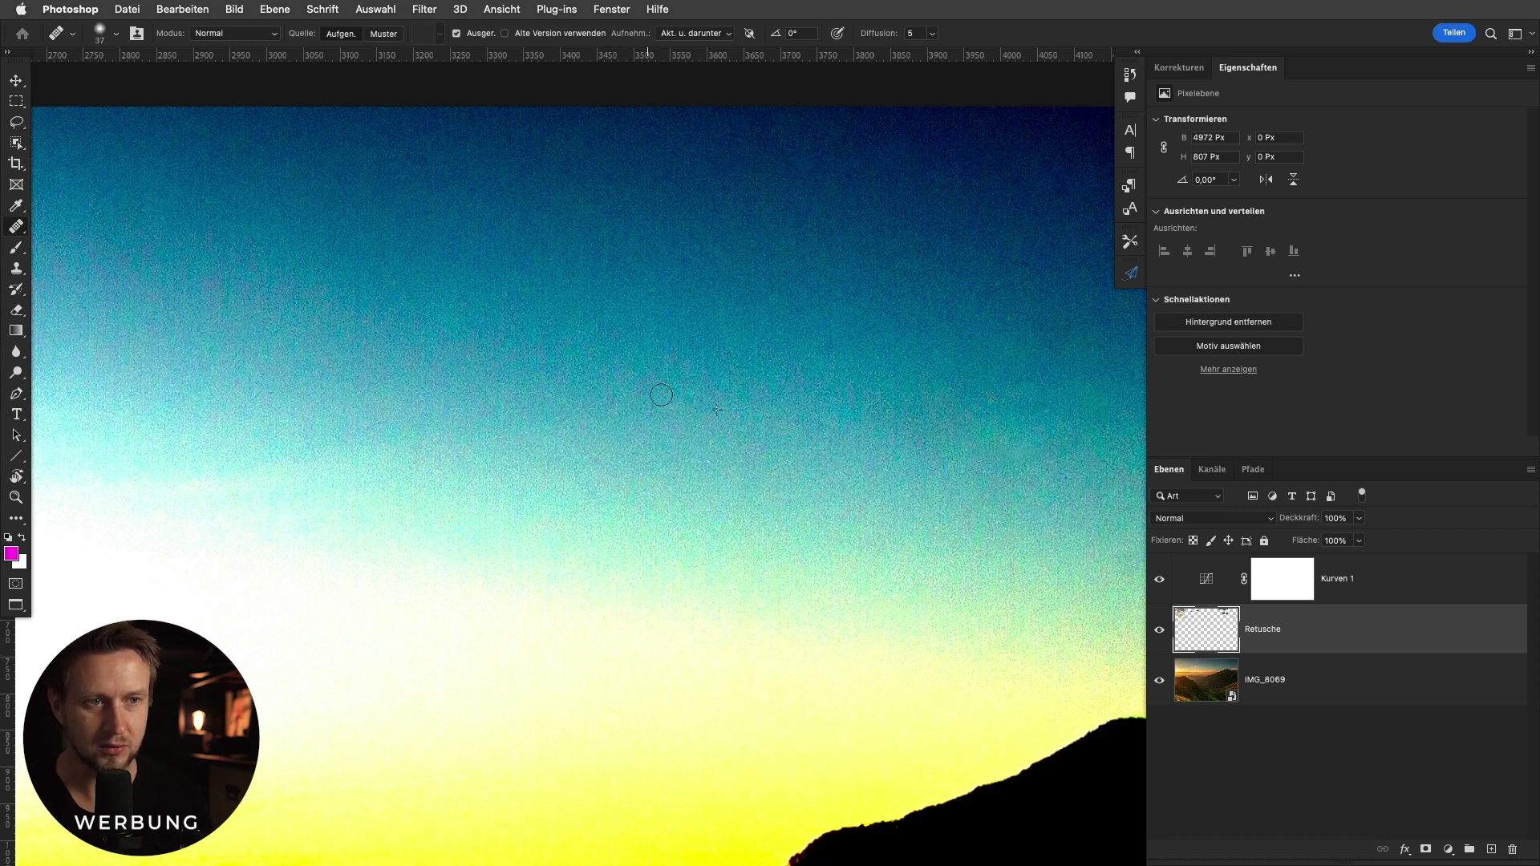
left_click(1161, 581)
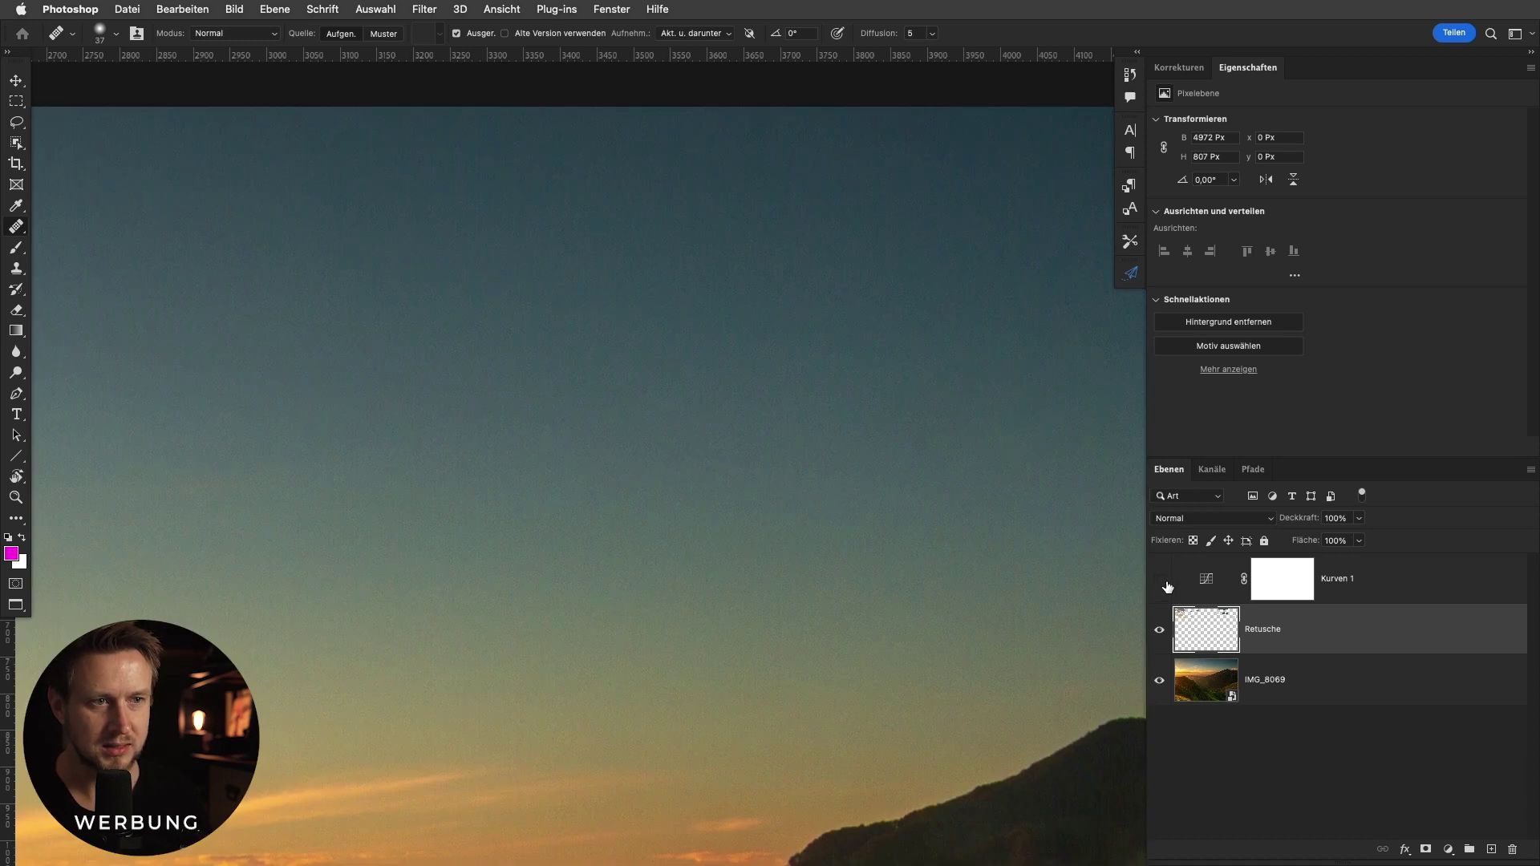
left_click(1159, 580)
left_click_drag(835, 471, 882, 473)
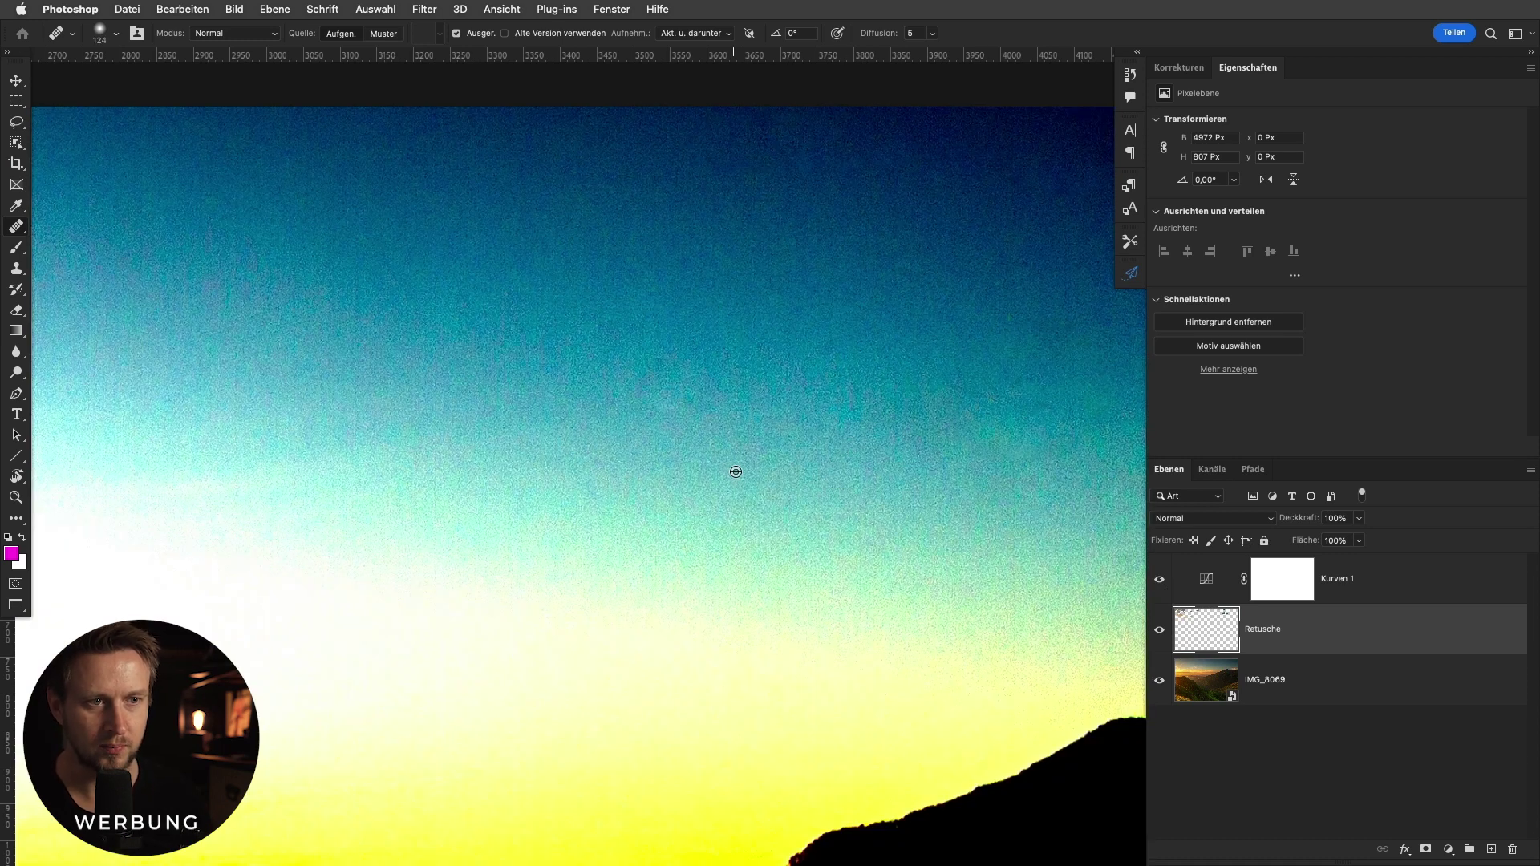
left_click_drag(667, 403, 733, 412)
With Retusche active, set the healing brush's Aufnehm. sampling to Alle Ebenen.
left_click(1194, 580)
left_click(1191, 625)
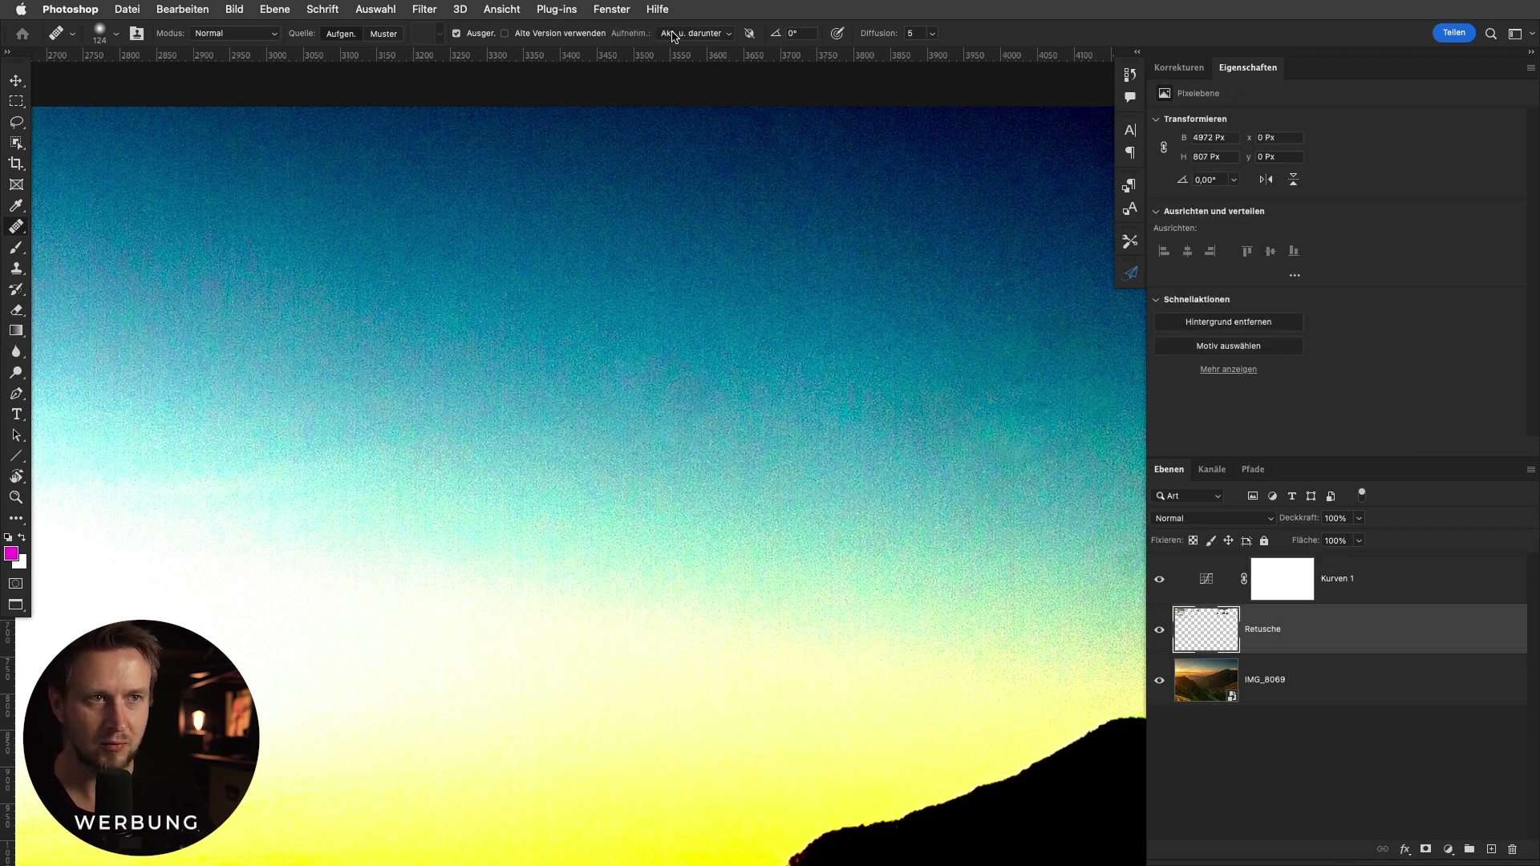
left_click(706, 40)
left_click(709, 50)
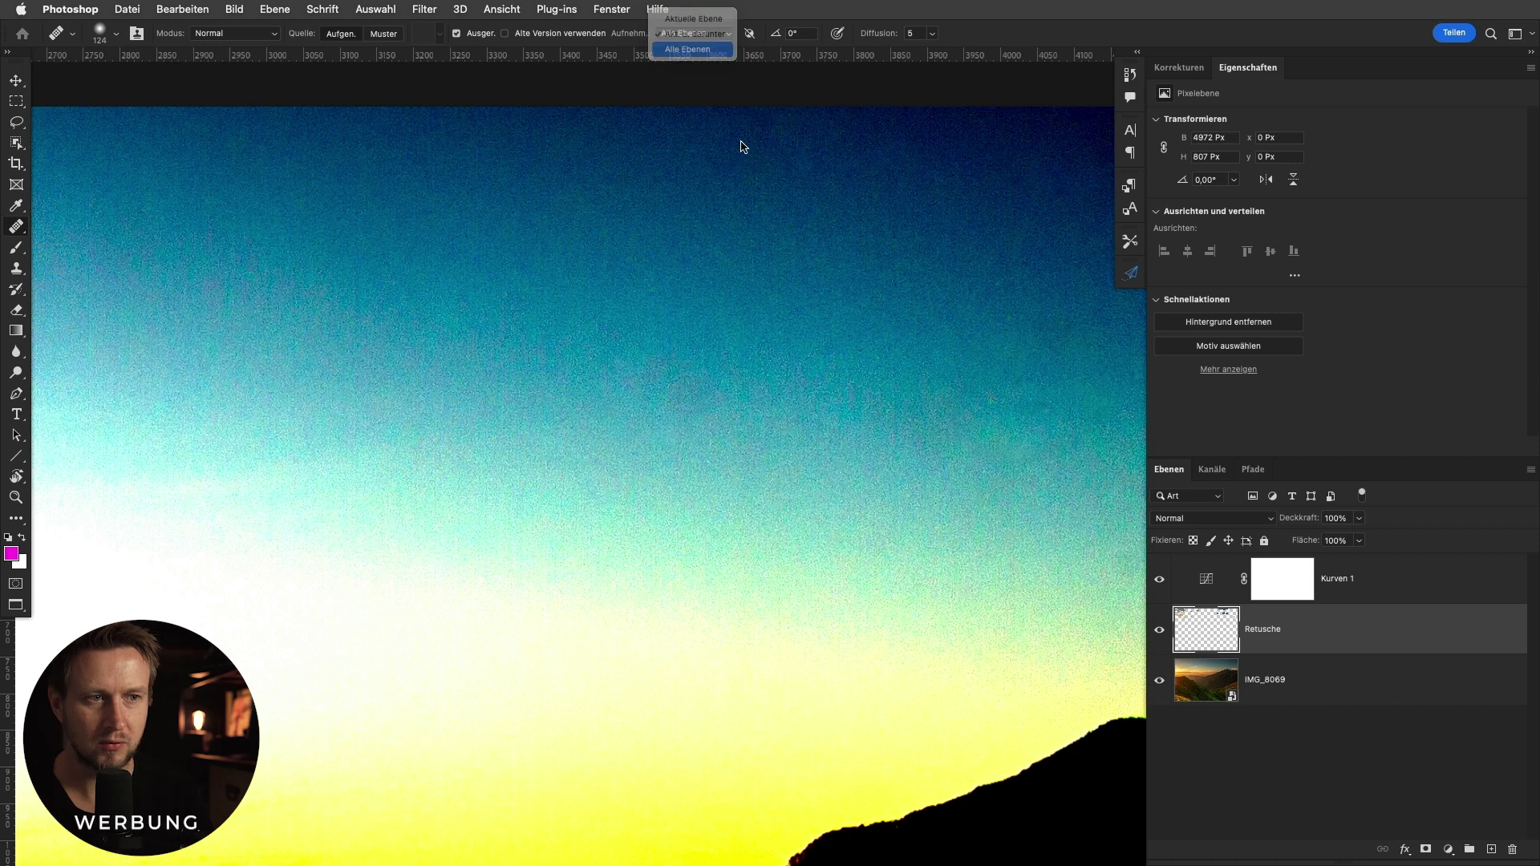
Paint the healing brush over the upper-middle sky spot on Retusche.
left_click(621, 341, "alt")
left_click_drag(691, 385, 790, 402)
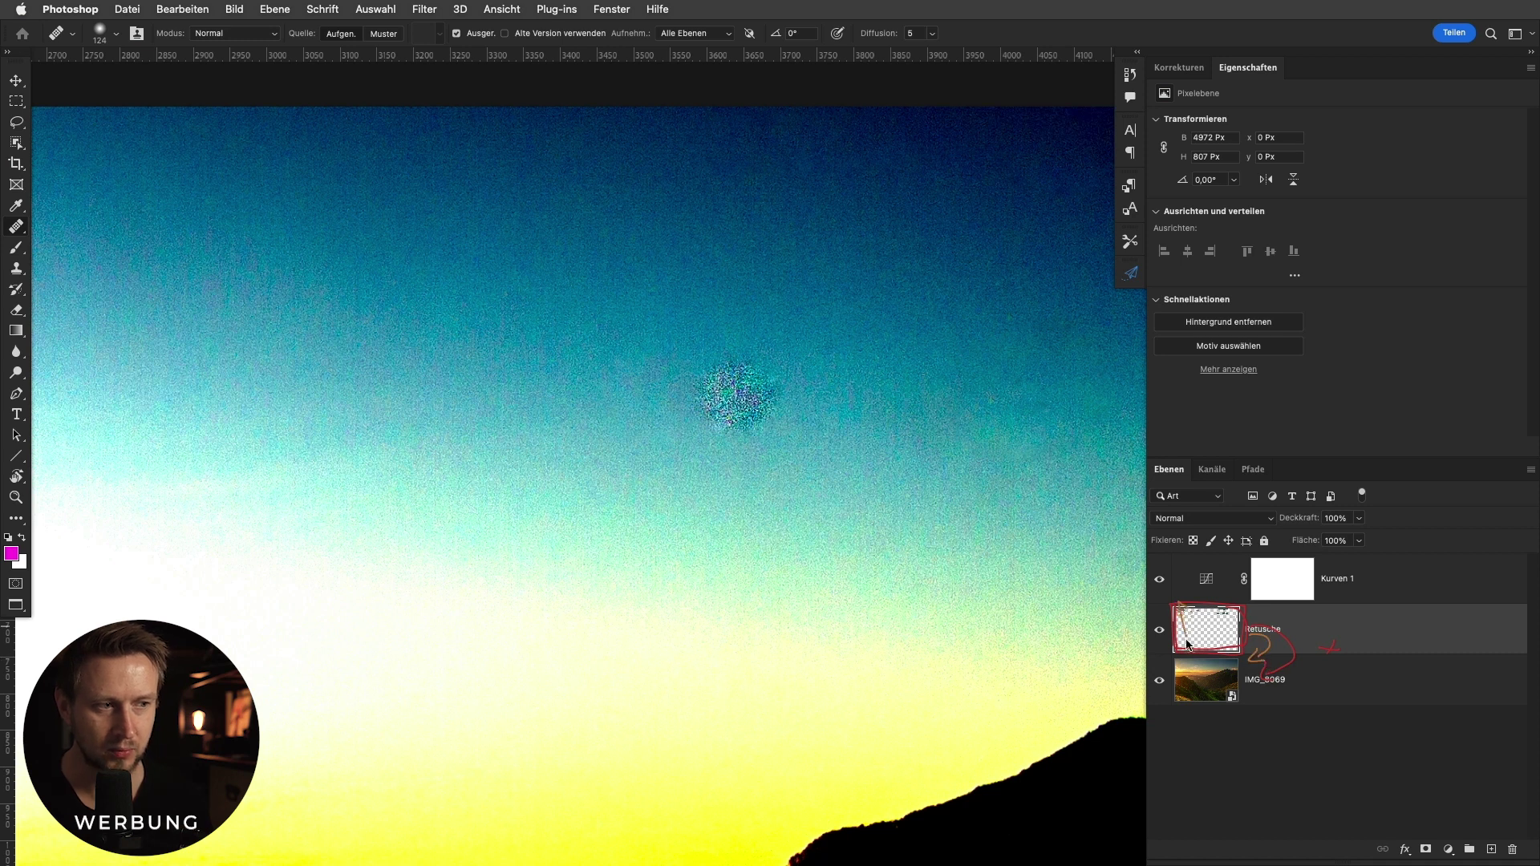
left_click_drag(1248, 630, 1377, 581)
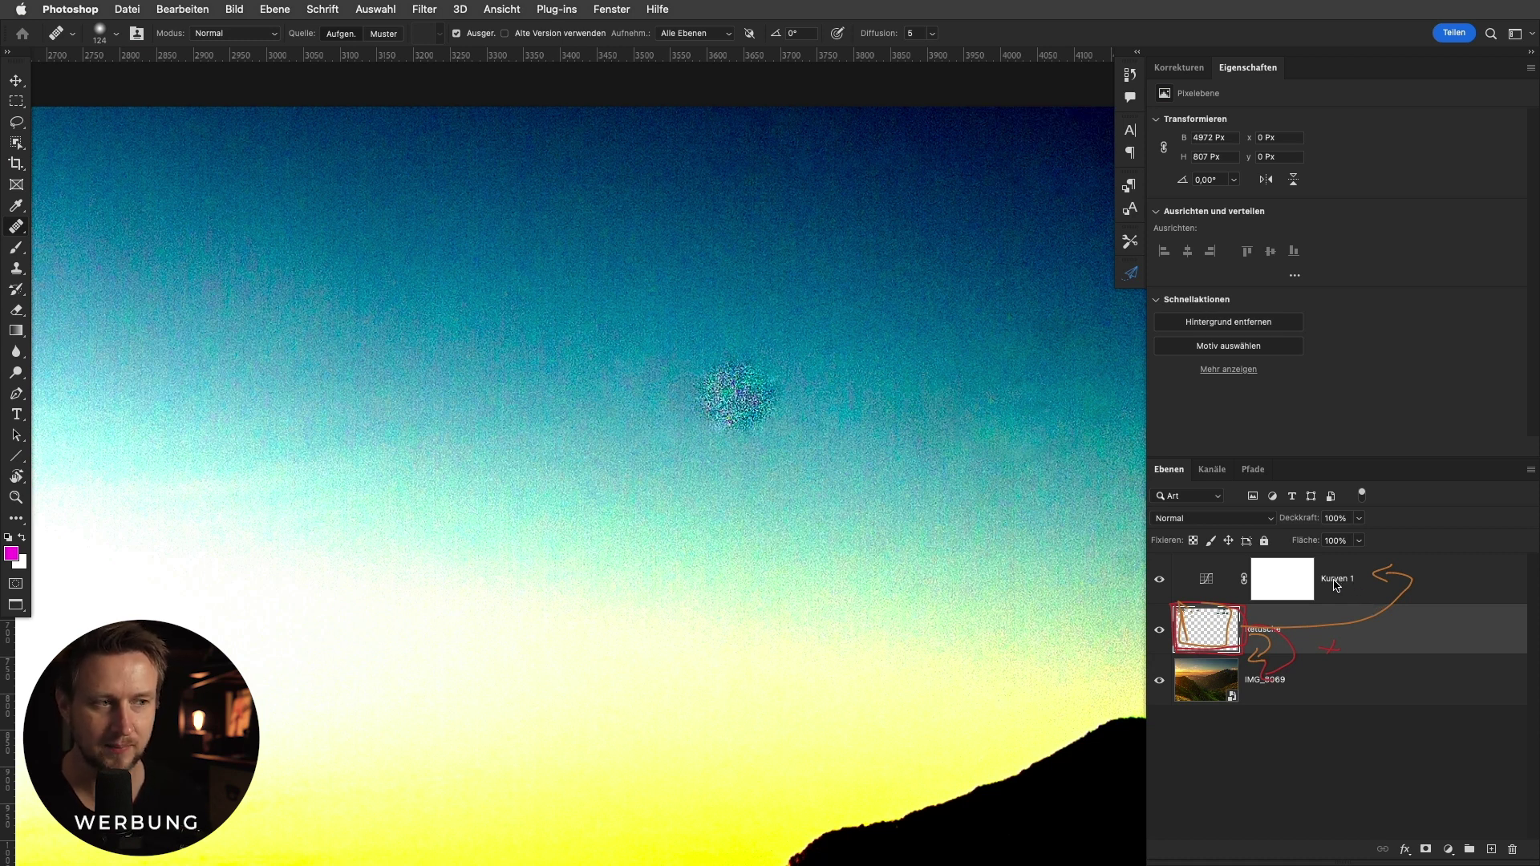
key("Escape")
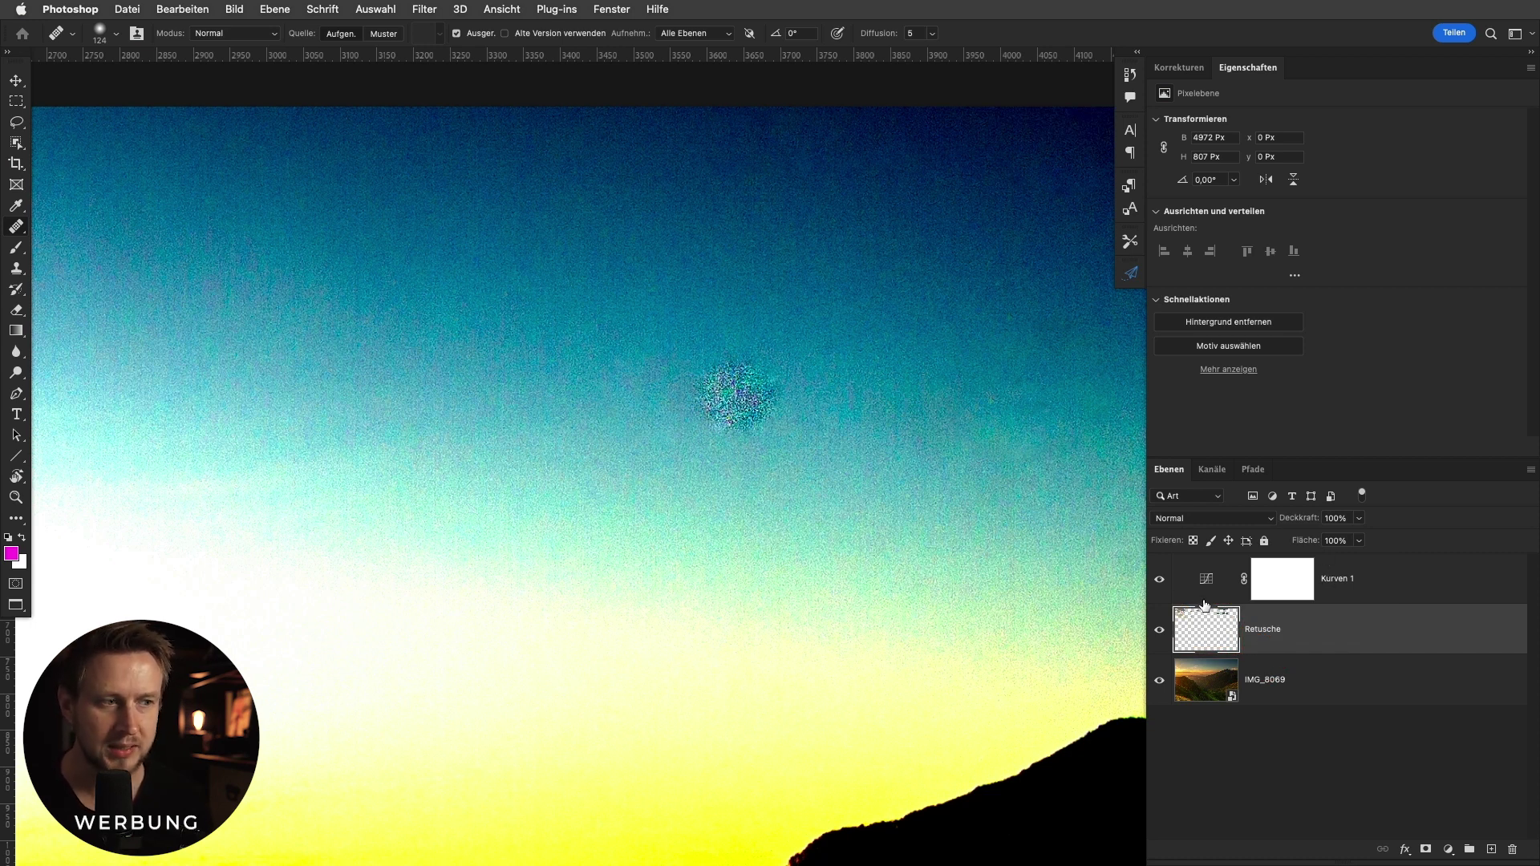
Heal the dark spots on the right side of the sky on Retusche.
left_click(696, 33)
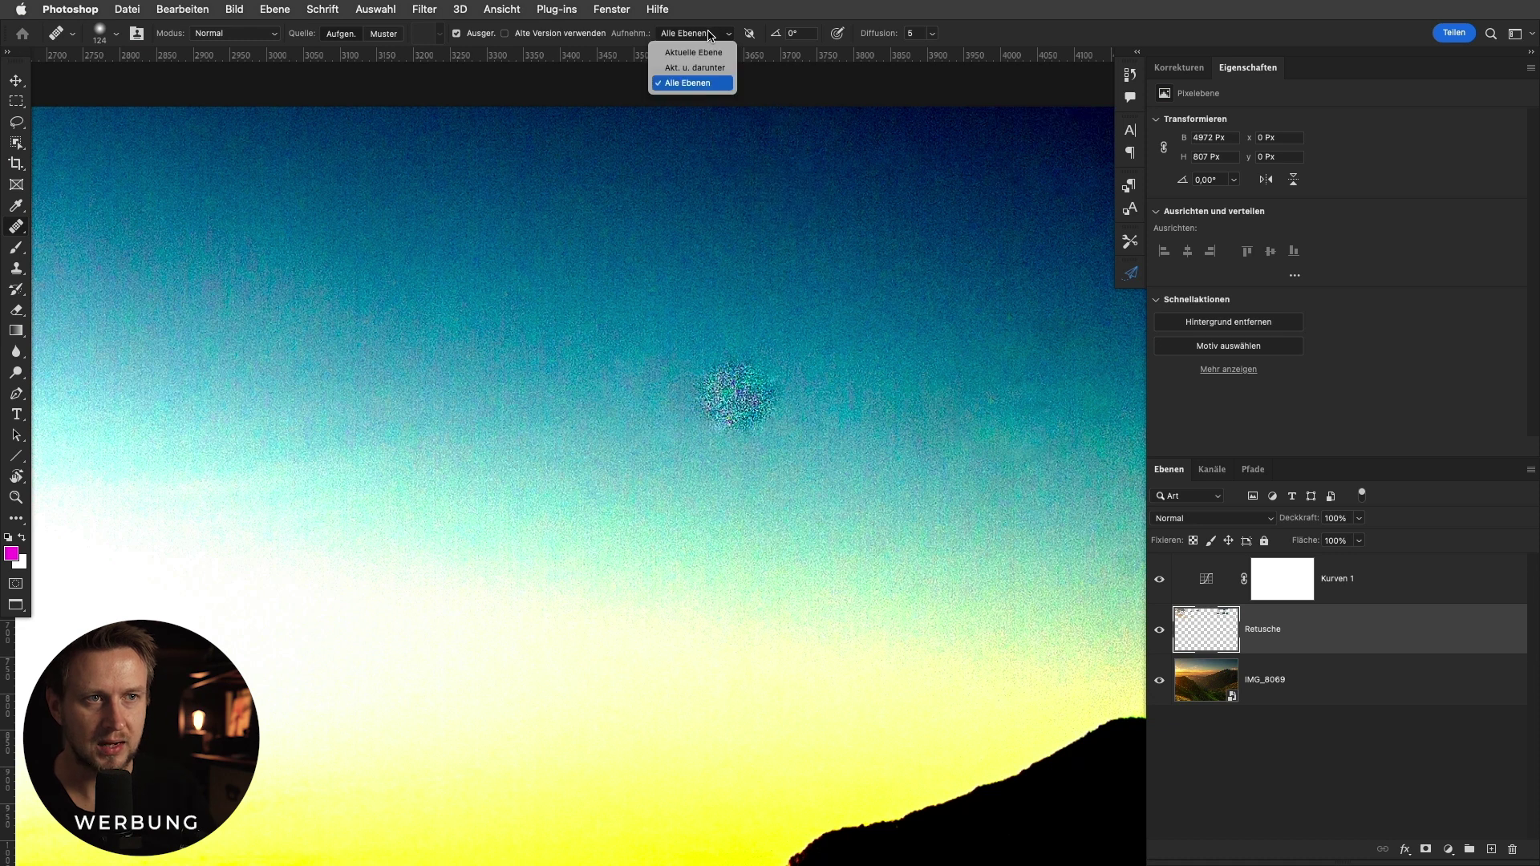
left_click(750, 40)
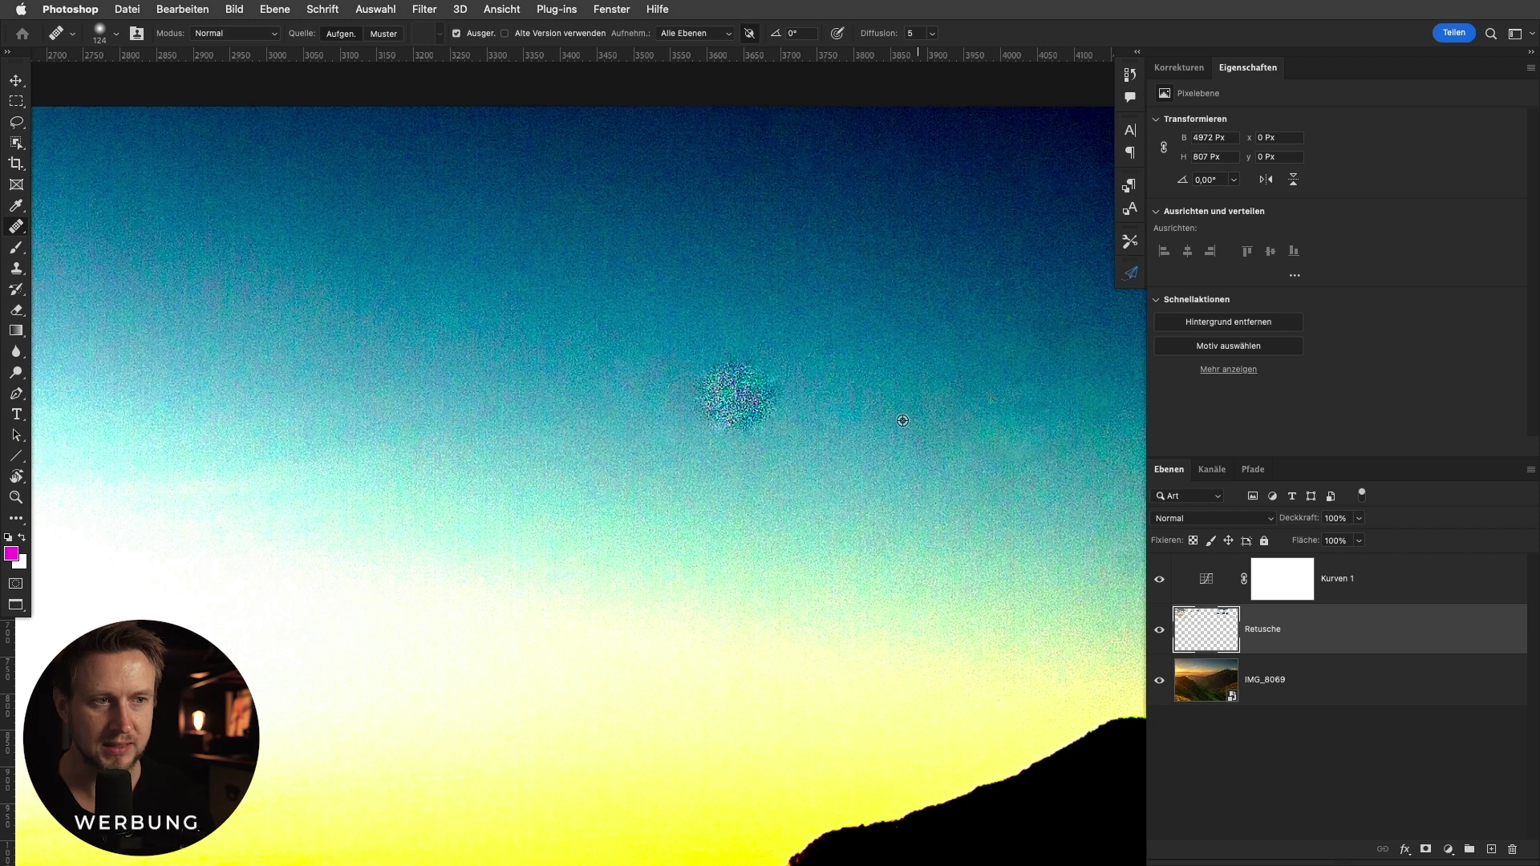
left_click(935, 427, "alt")
left_click_drag(1054, 423, 1013, 409)
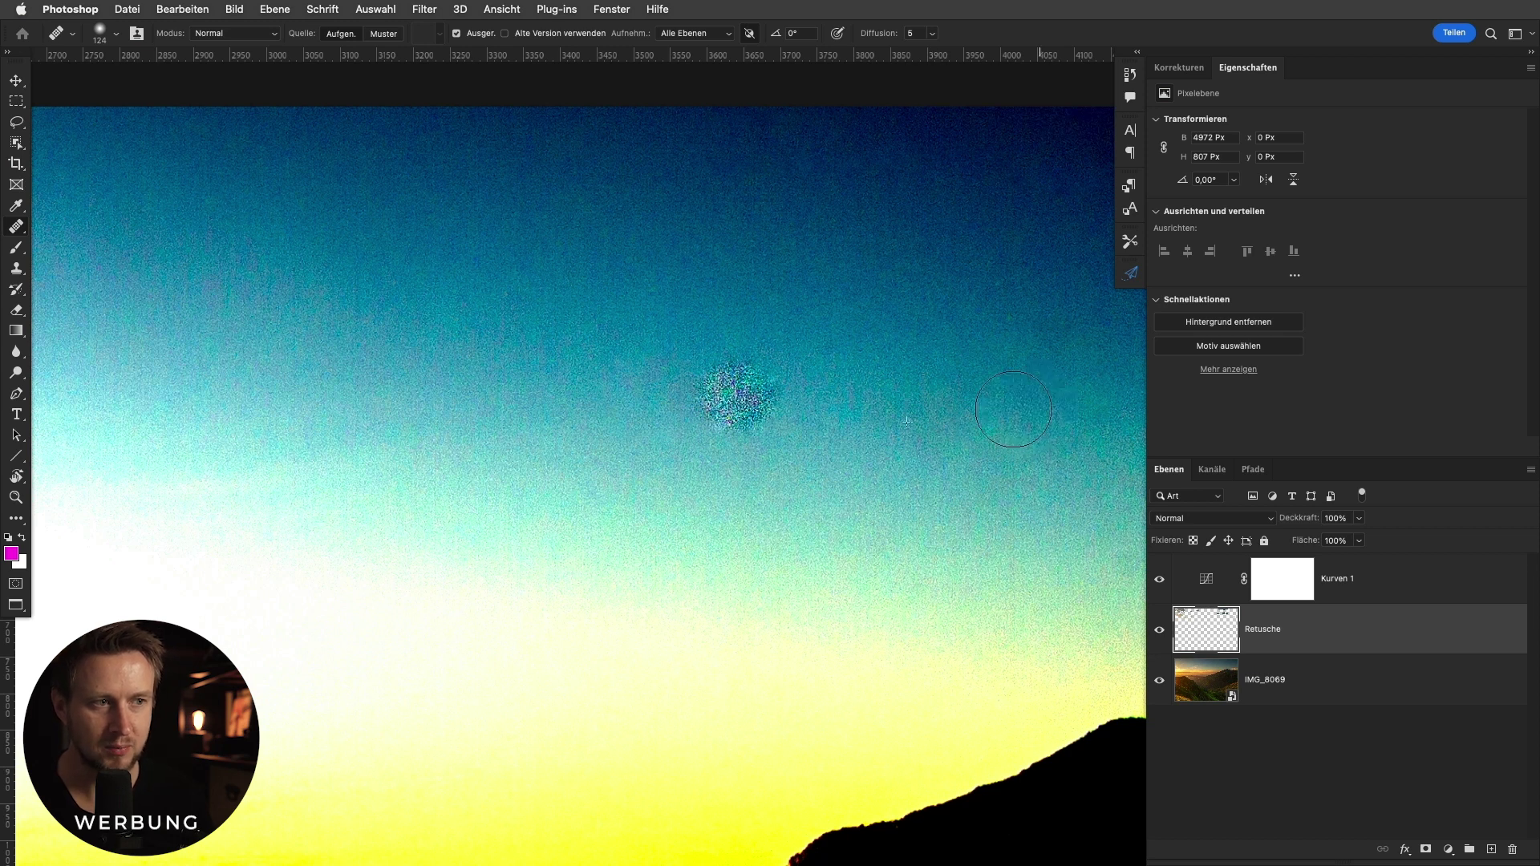
left_click(1059, 551)
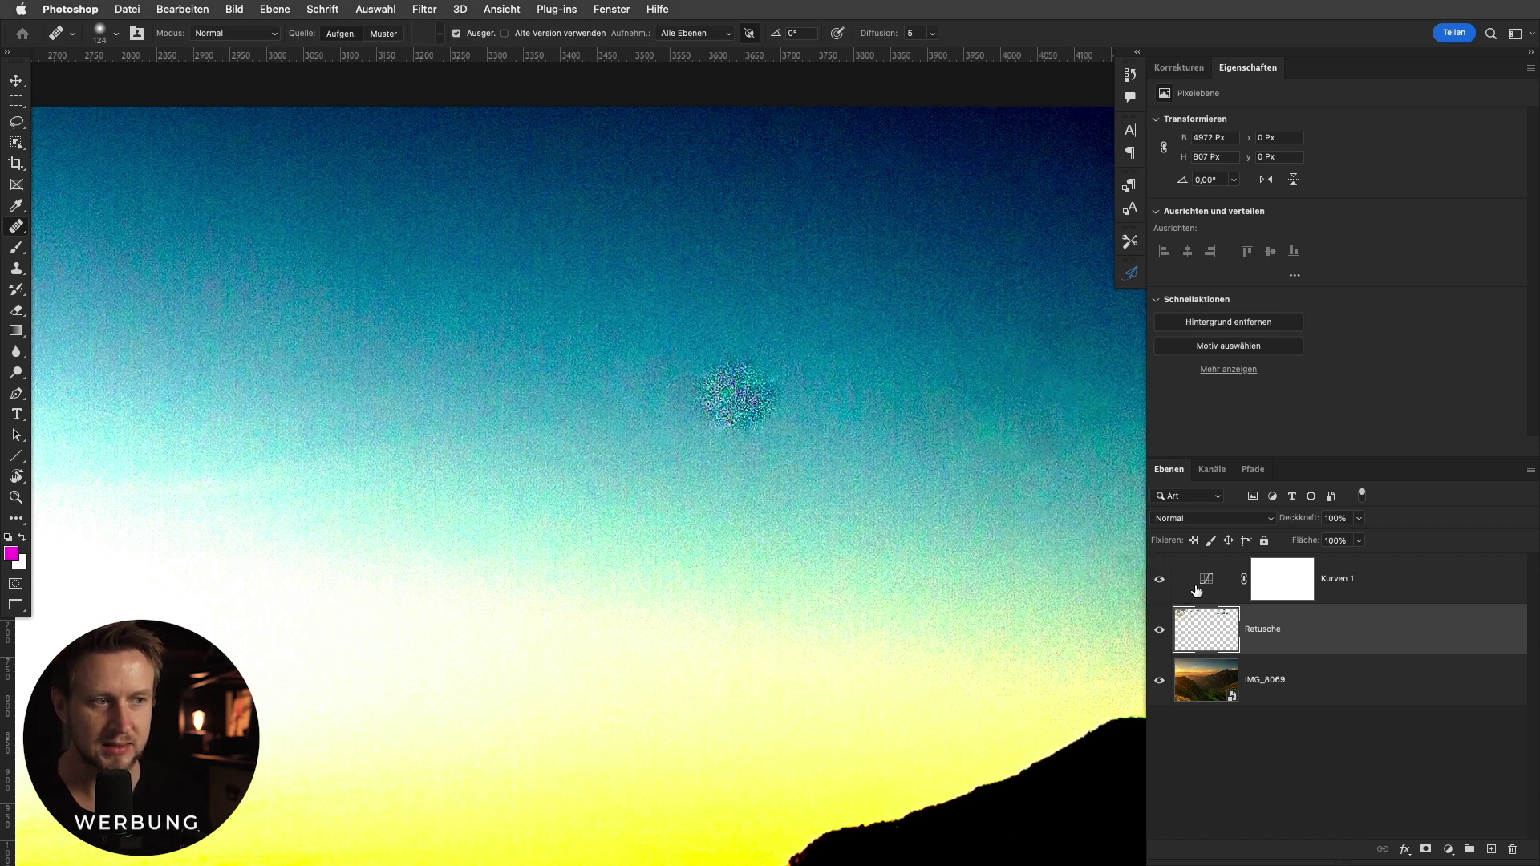
Toggle Retusche and Kurven 1 visibility to compare the healing against the original.
left_click(1160, 634)
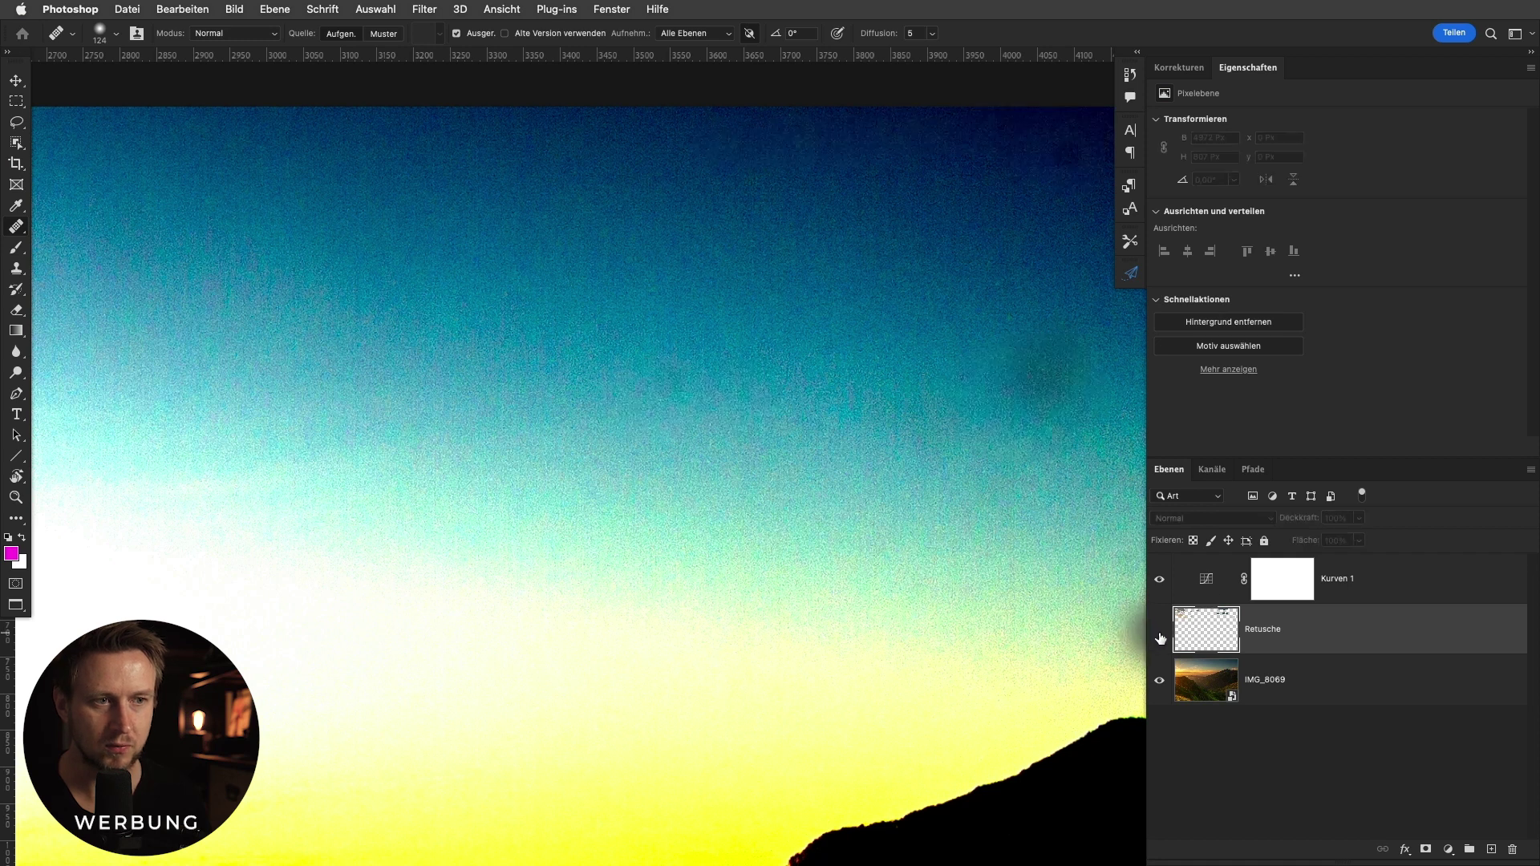
left_click(1160, 634)
left_click(1160, 579)
left_click(1158, 589)
left_click(1201, 600)
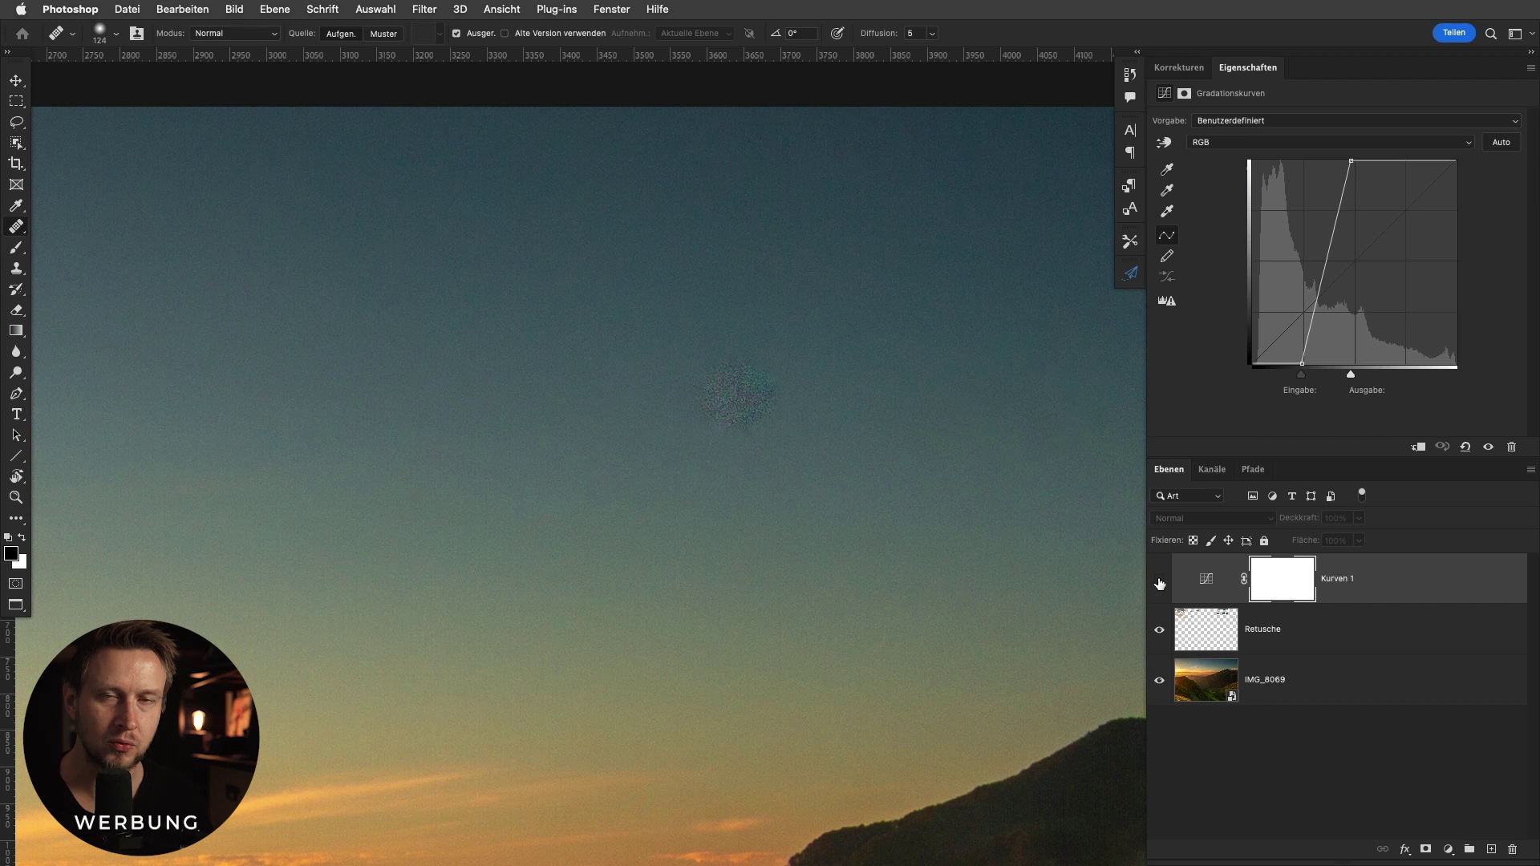
left_click(1160, 581)
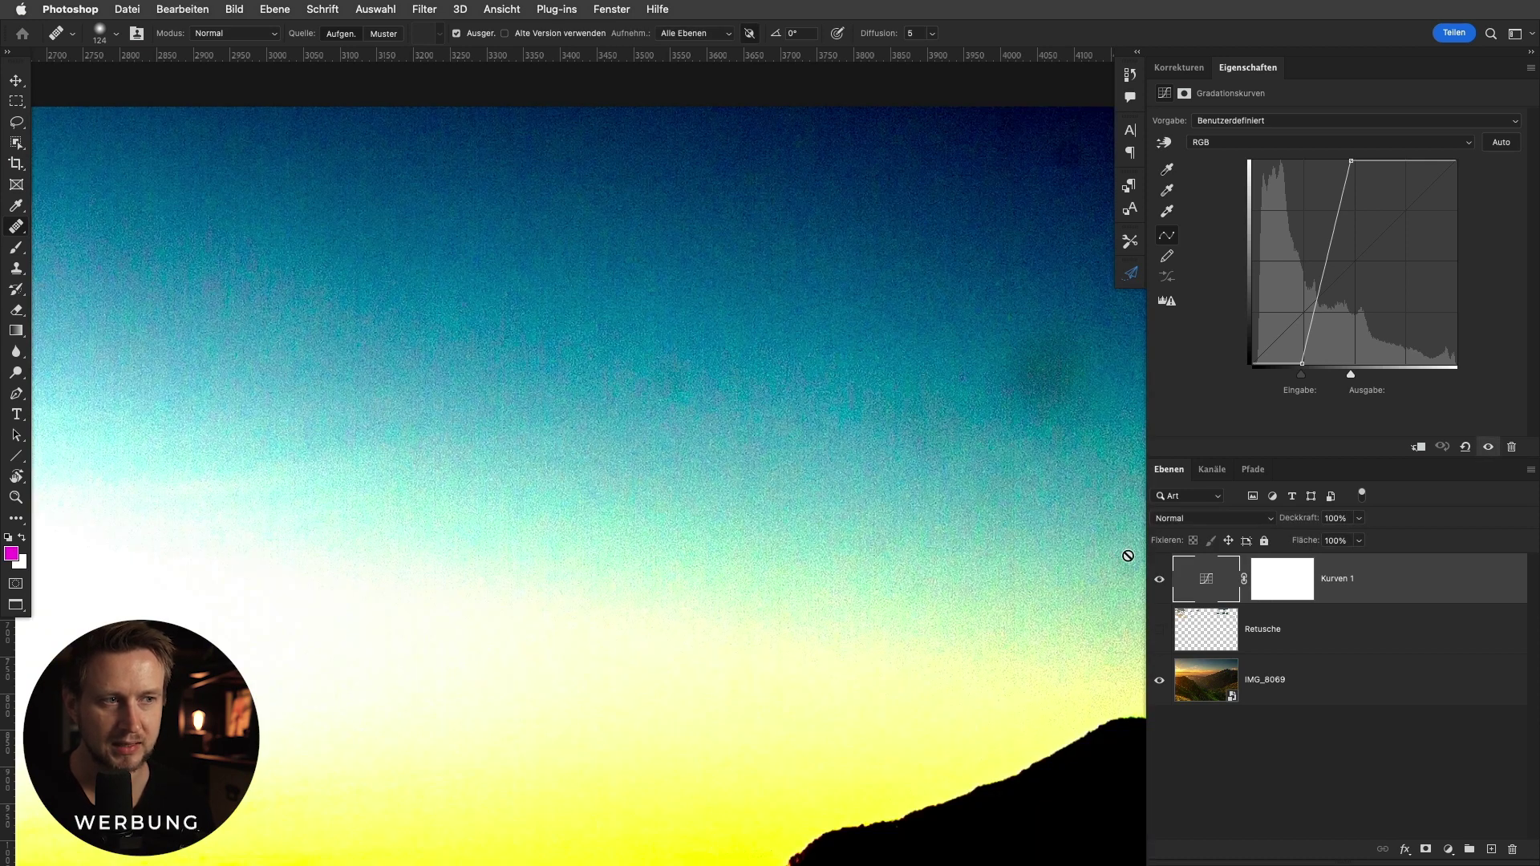
Reselect Retusche and set the healing sampling to Akt. u. darunter.
left_click(1210, 636)
left_click(1159, 630)
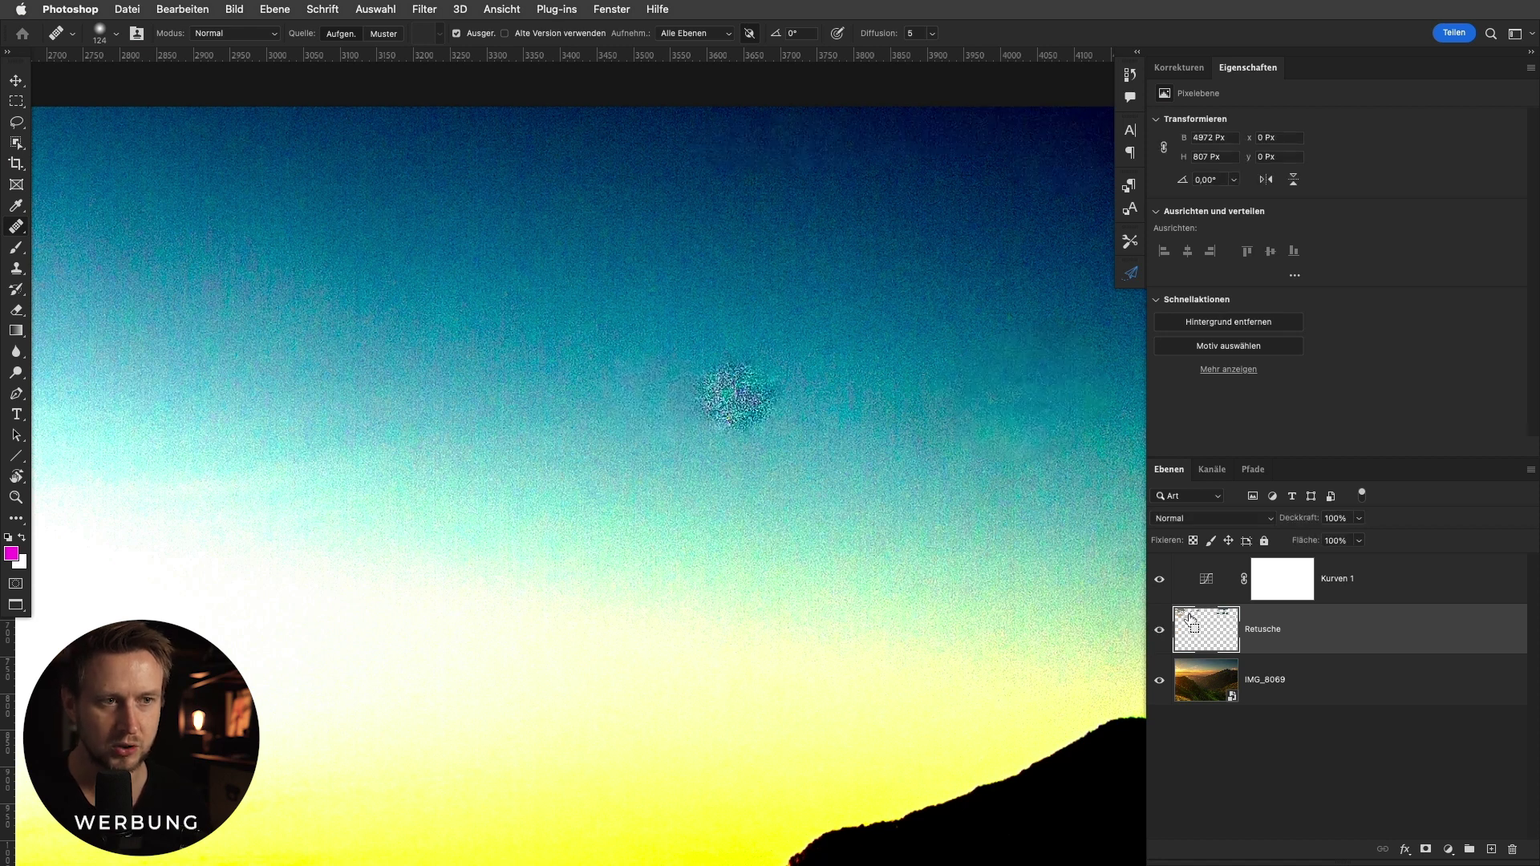
left_click(695, 33)
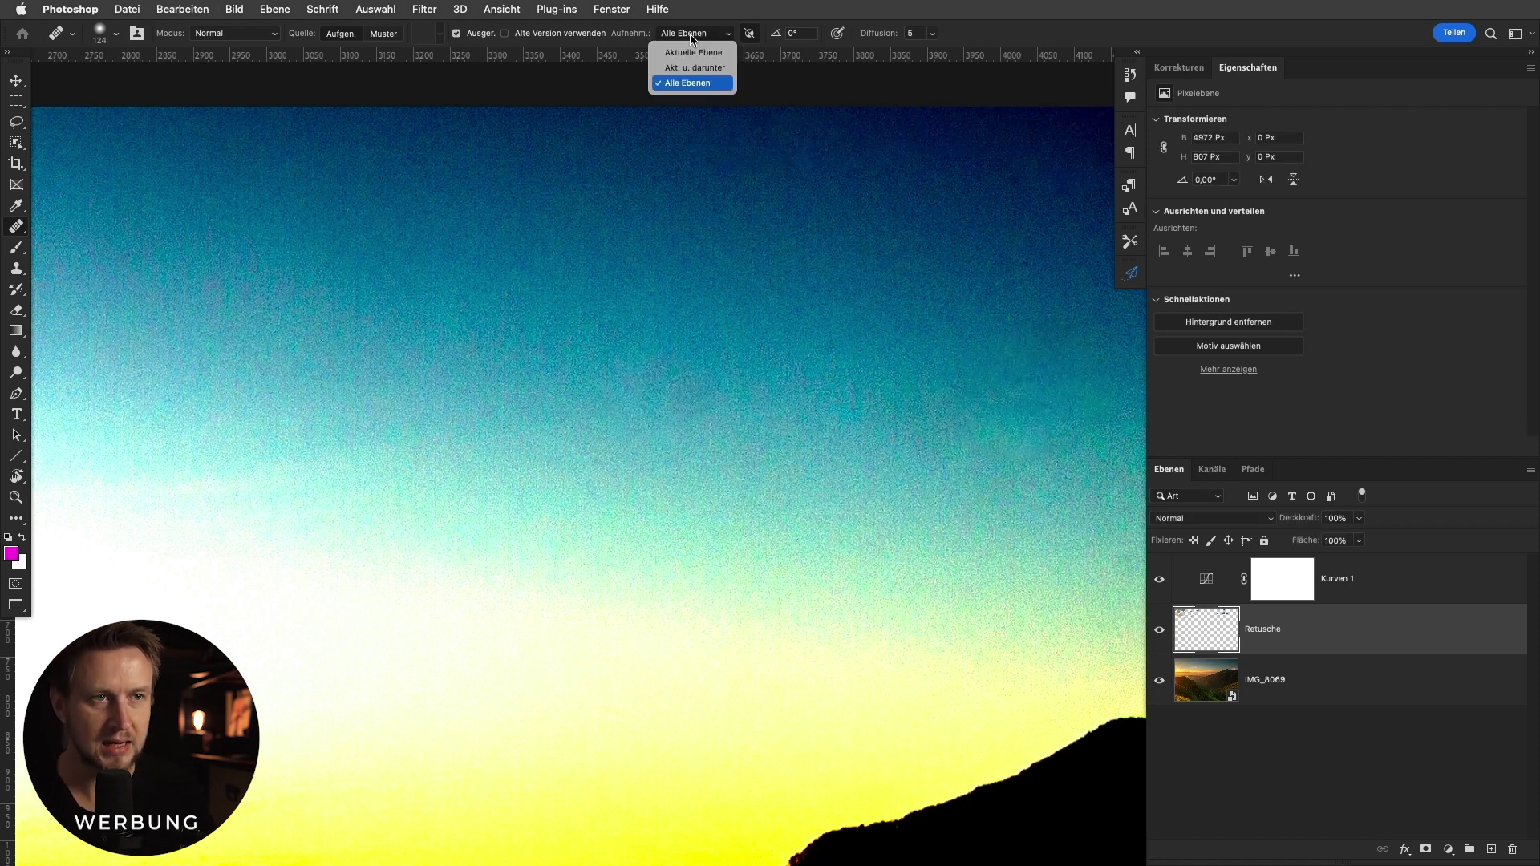
left_click(690, 66)
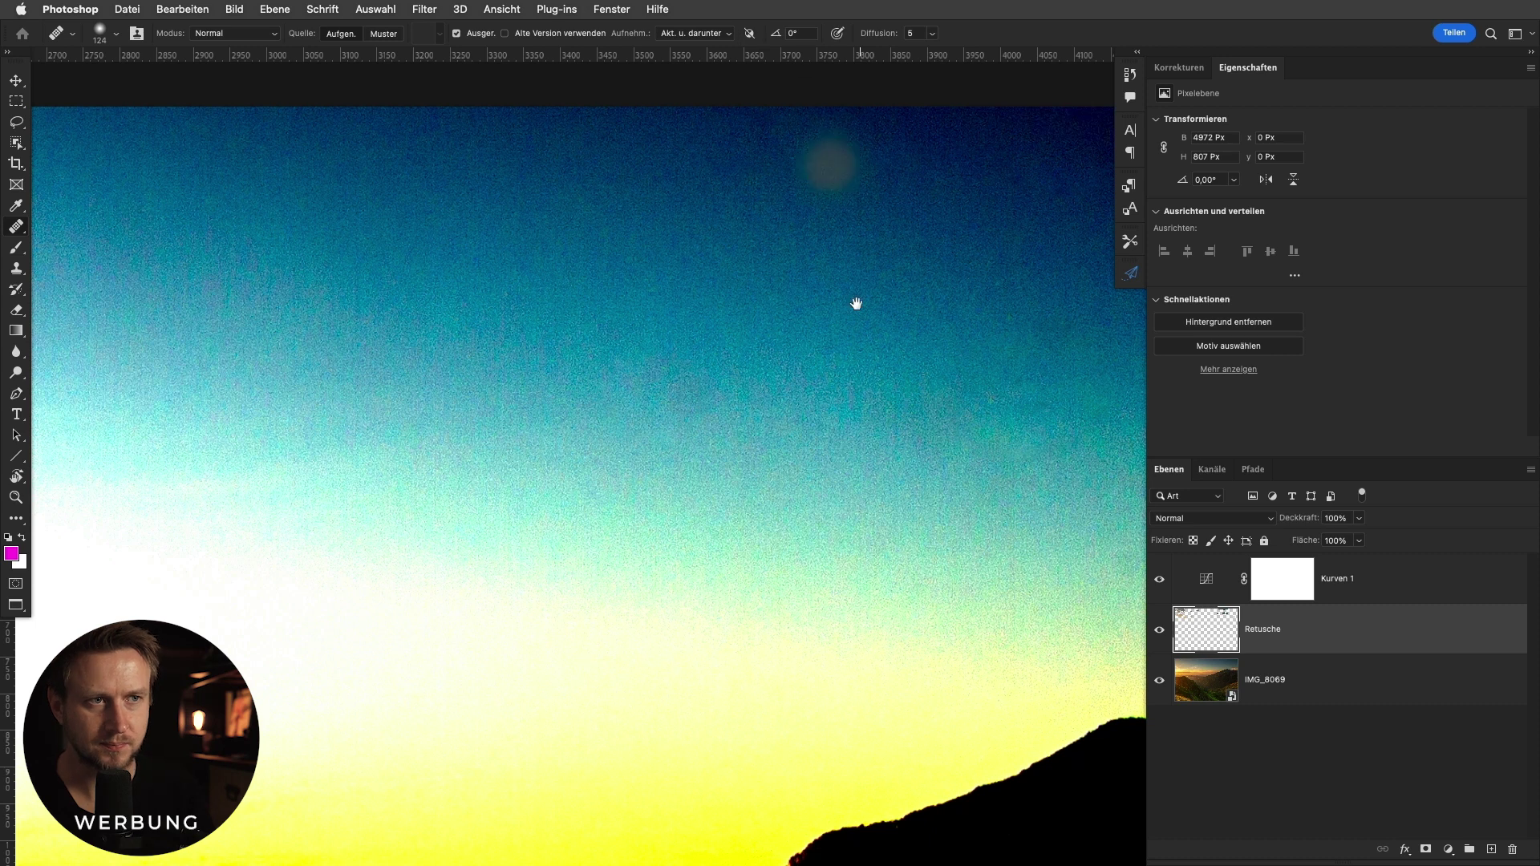
Shrink the healing brush and heal three dark spots in the sky.
scroll(770, 361, "right", 3)
mouse_move(757, 420)
left_mouse_down()
mouse_move(867, 475)
mouse_move(848, 473)
left_mouse_up()
scroll(867, 475, "right", 3)
scroll(867, 475, "down", 2)
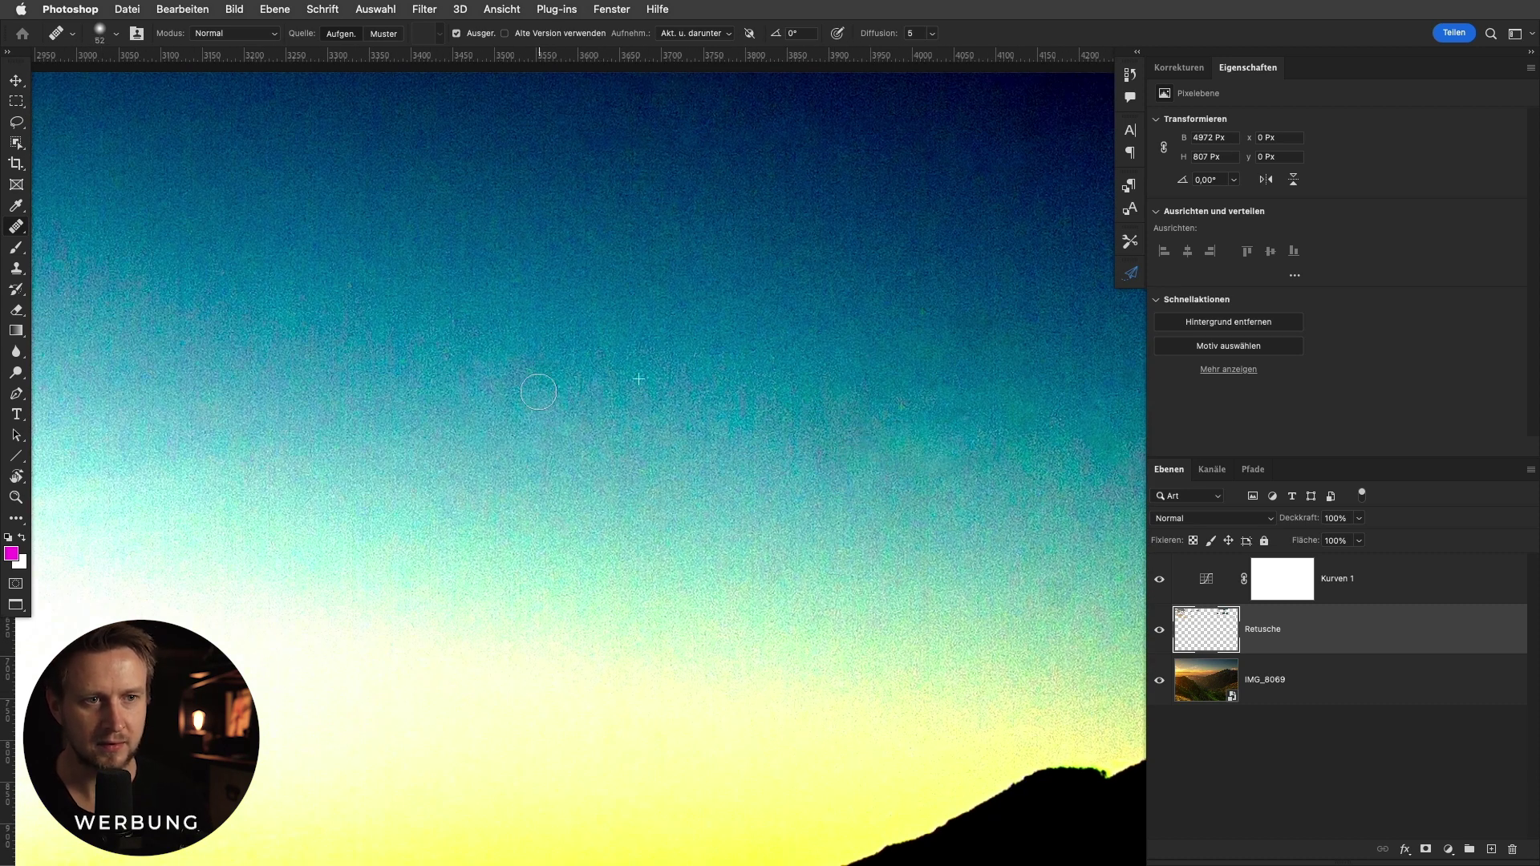
scroll(568, 430, "right", 5)
scroll(567, 430, "down", 2)
left_click(812, 585)
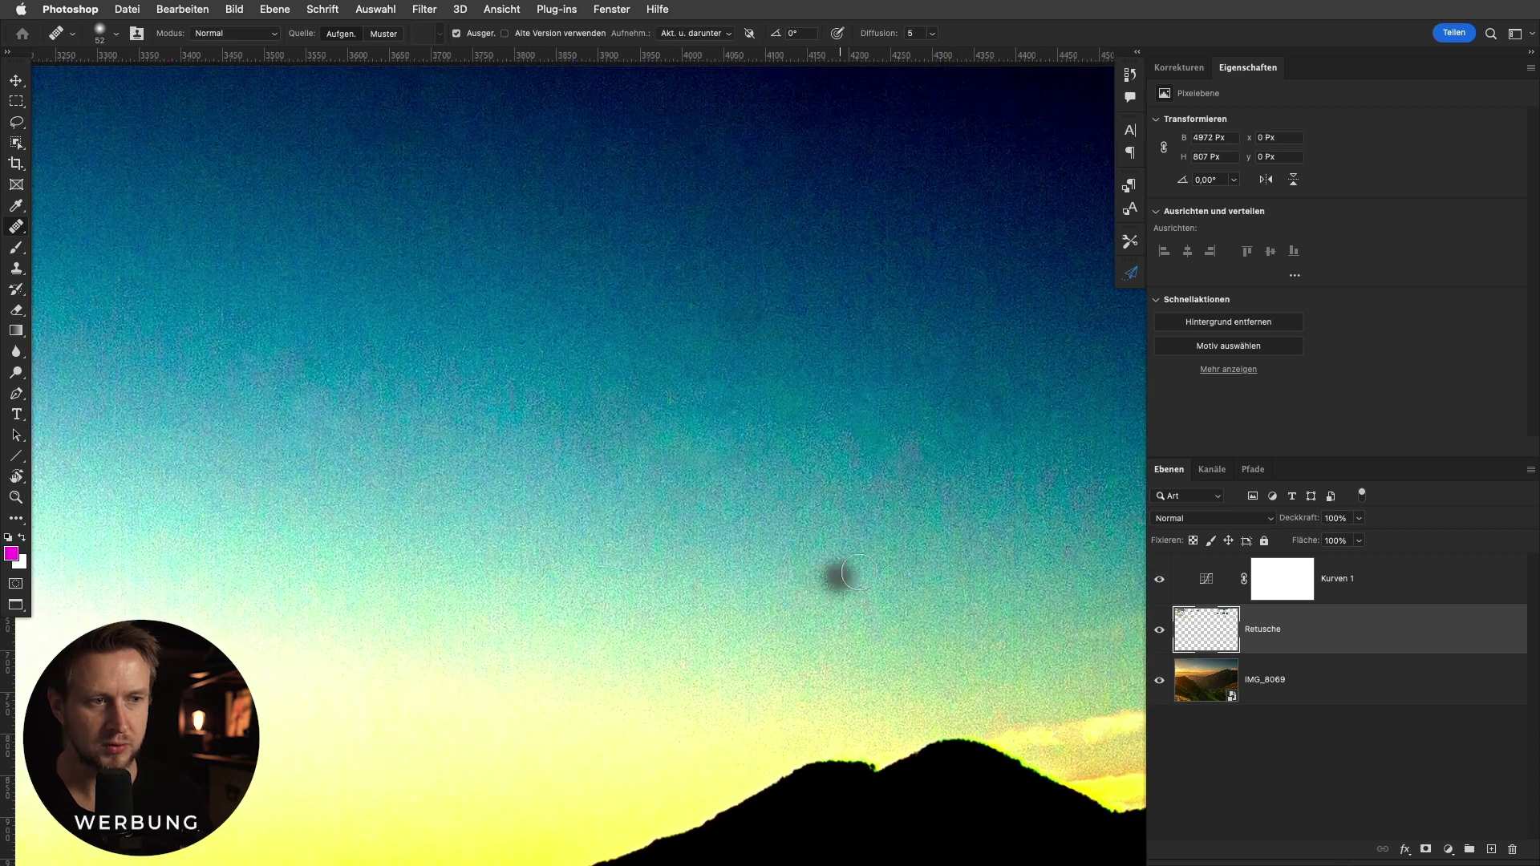
left_click(732, 318)
left_click(639, 522)
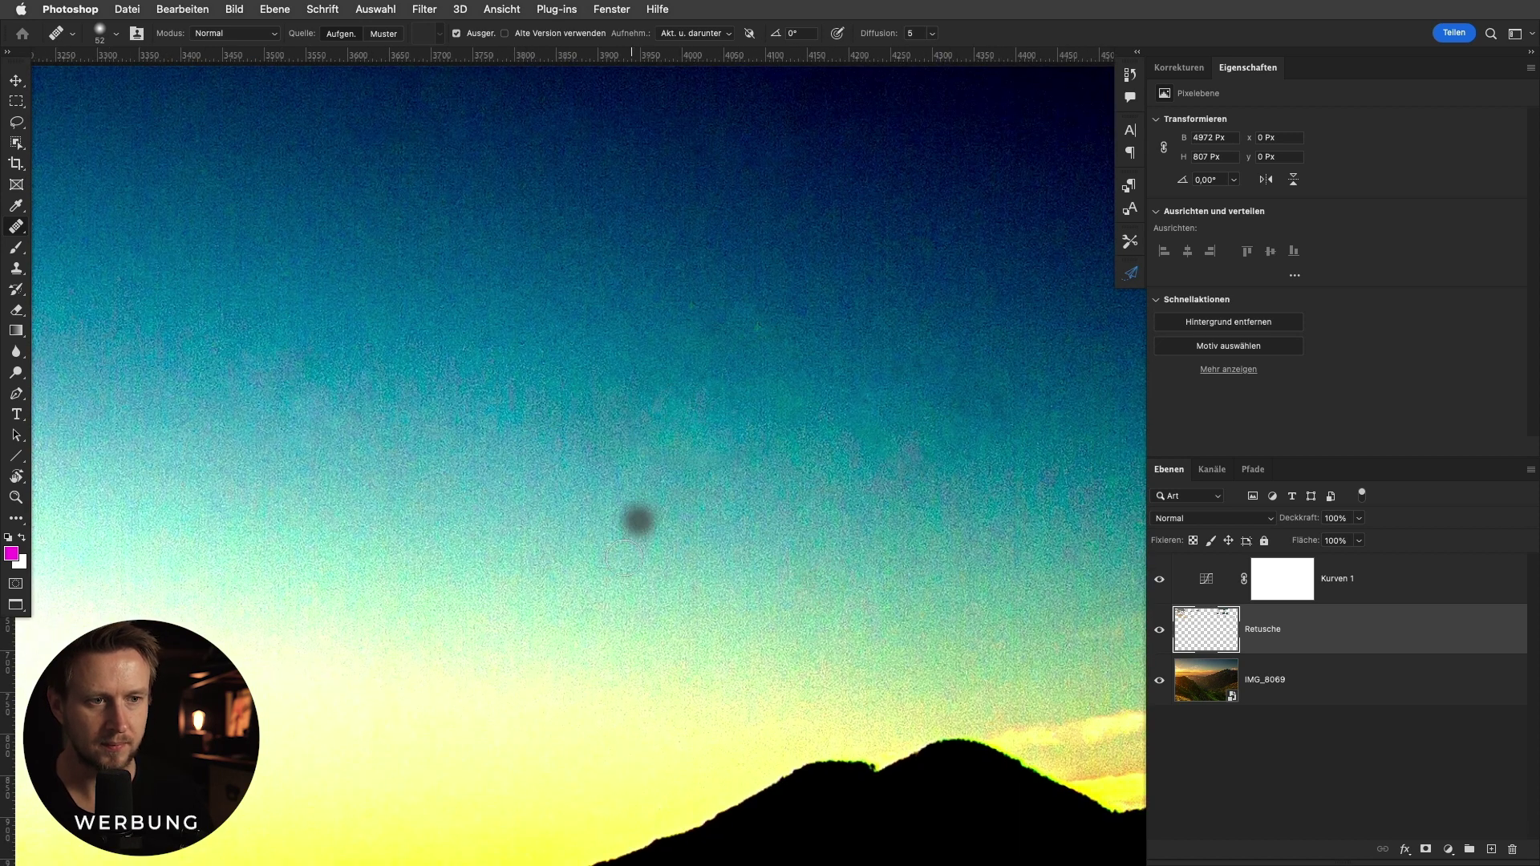
Heal the spots in and around the yellow cloud band, using a smaller brush.
scroll(406, 509, "right", 8)
scroll(543, 485, "right", 8)
scroll(543, 485, "down", 2)
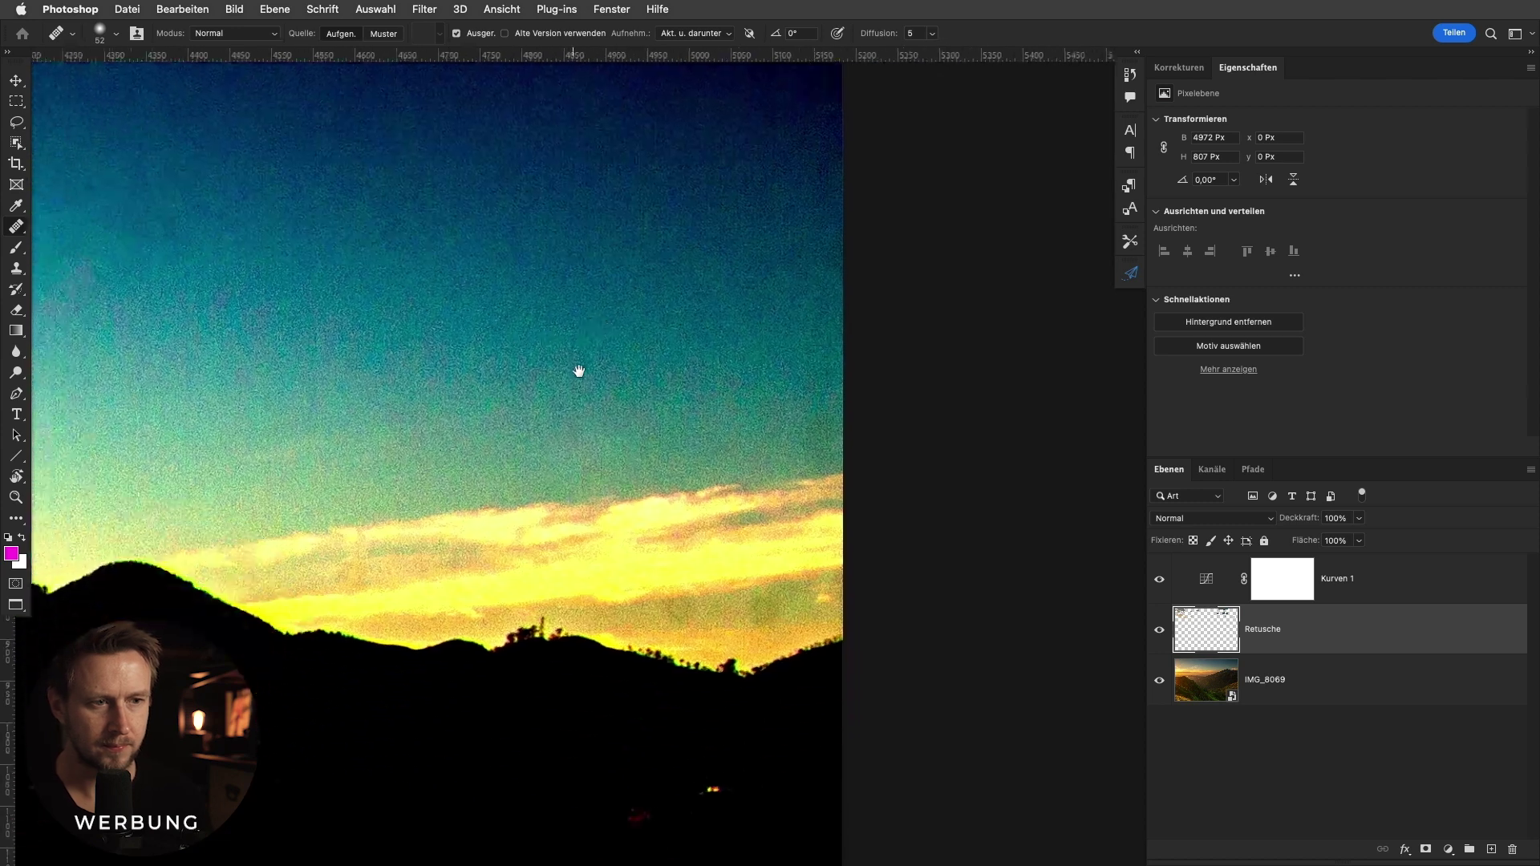
scroll(619, 582, "up", 2)
left_click(682, 587)
left_click(791, 588)
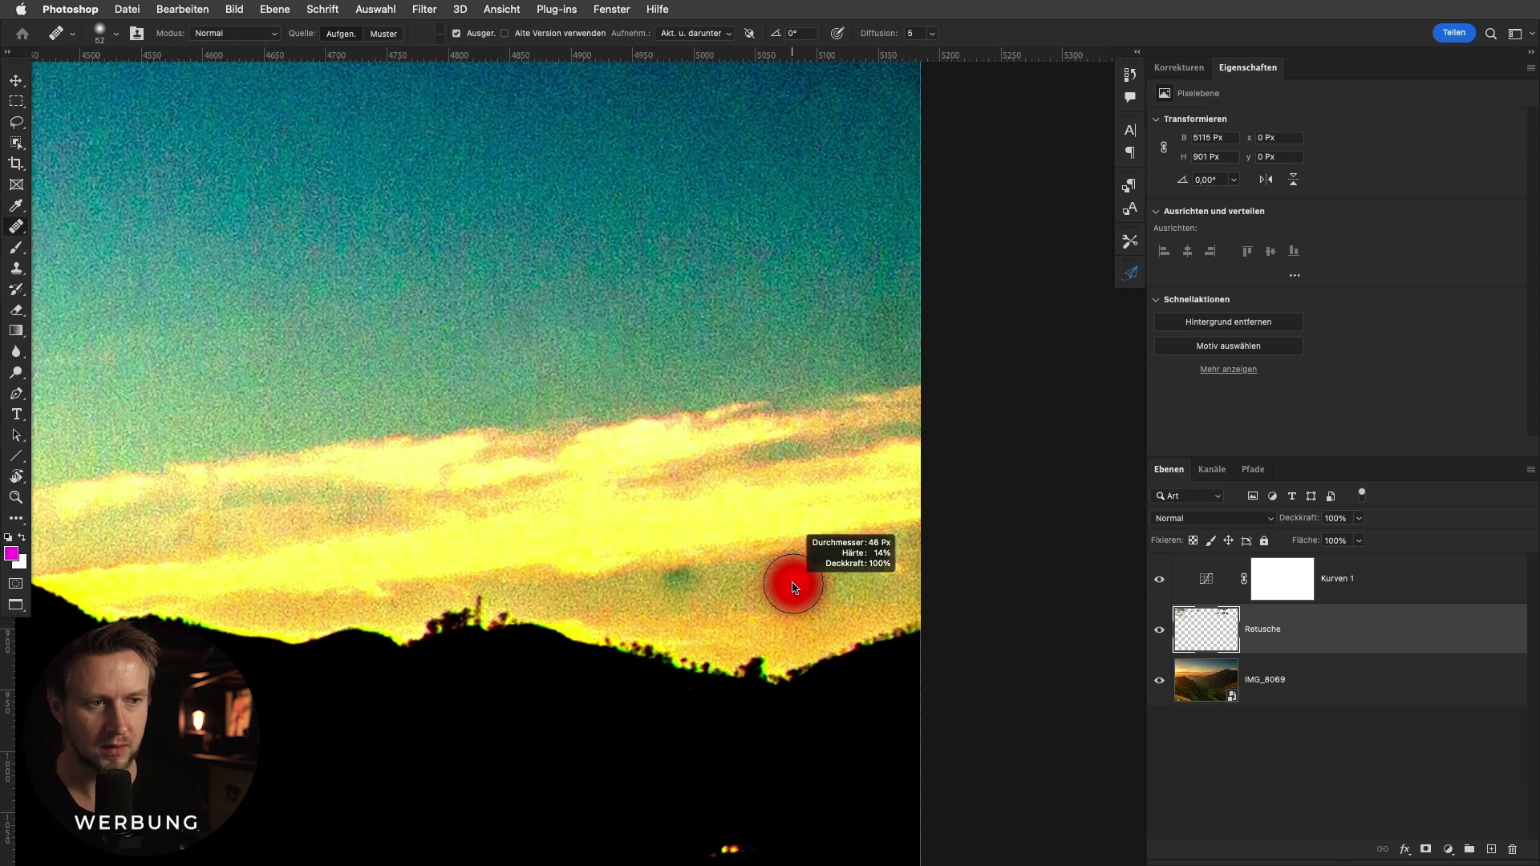
left_click(783, 584)
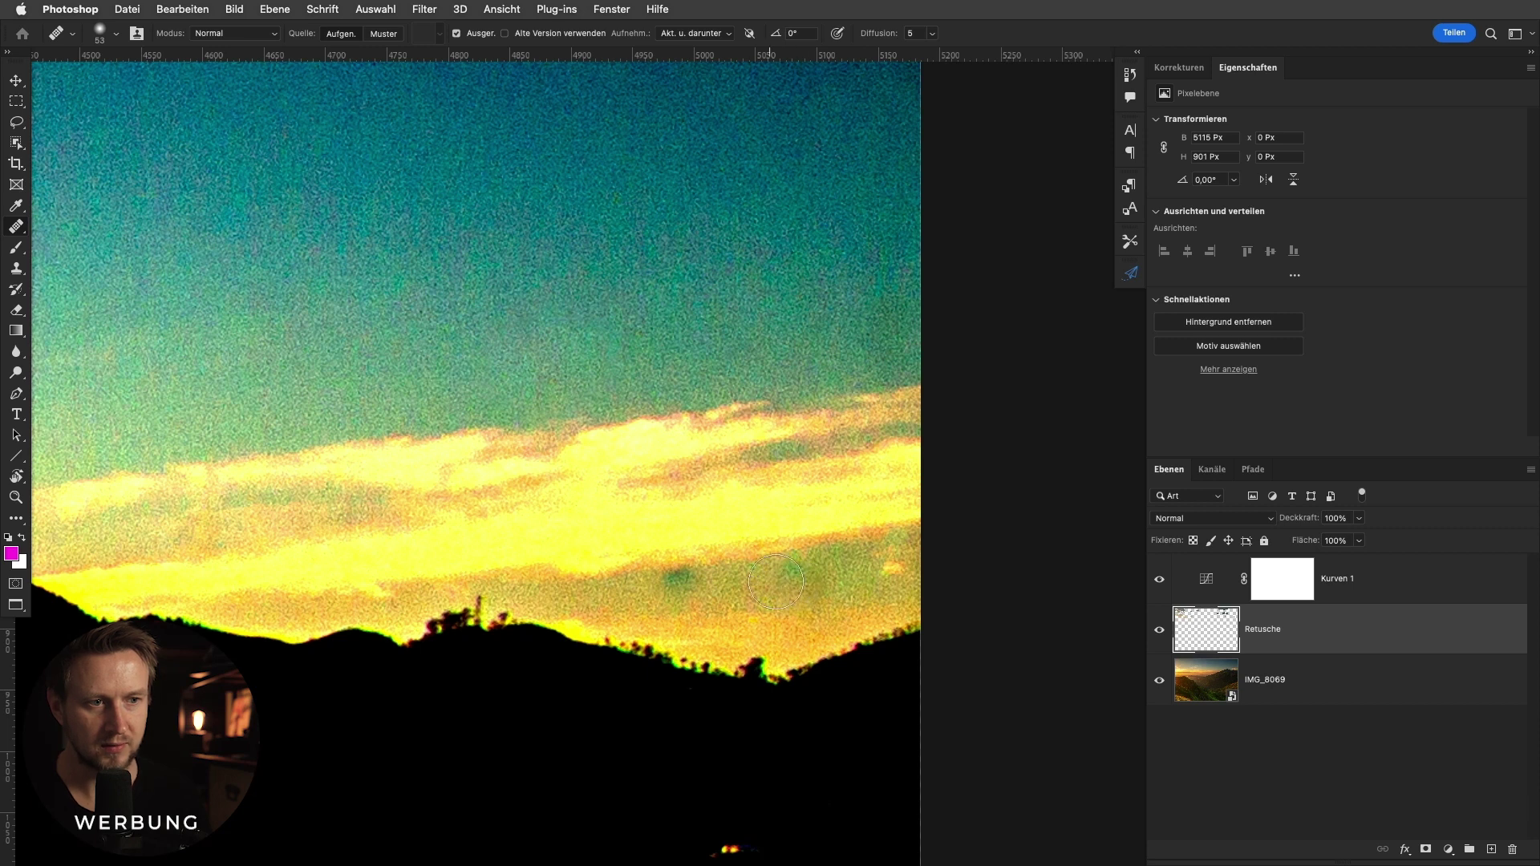
left_click(818, 585)
left_click_drag(866, 585, 847, 584)
left_click(814, 584)
Heal the dark blemishes above the ridge and a spot higher in the sky.
left_click(811, 550)
left_click(793, 571)
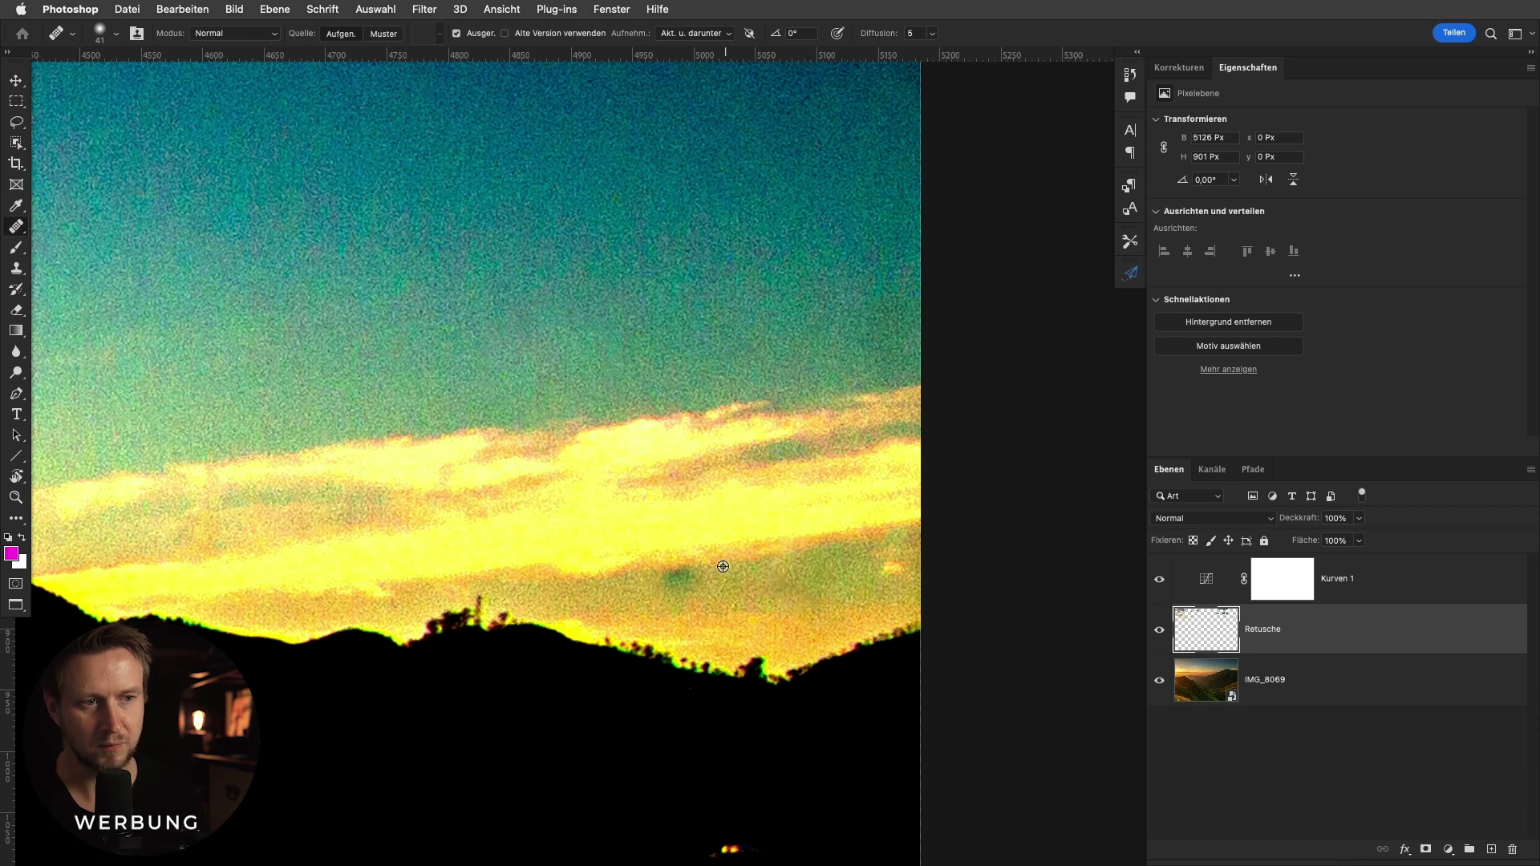
left_click(722, 566, "alt")
left_click(681, 568)
left_click(695, 588)
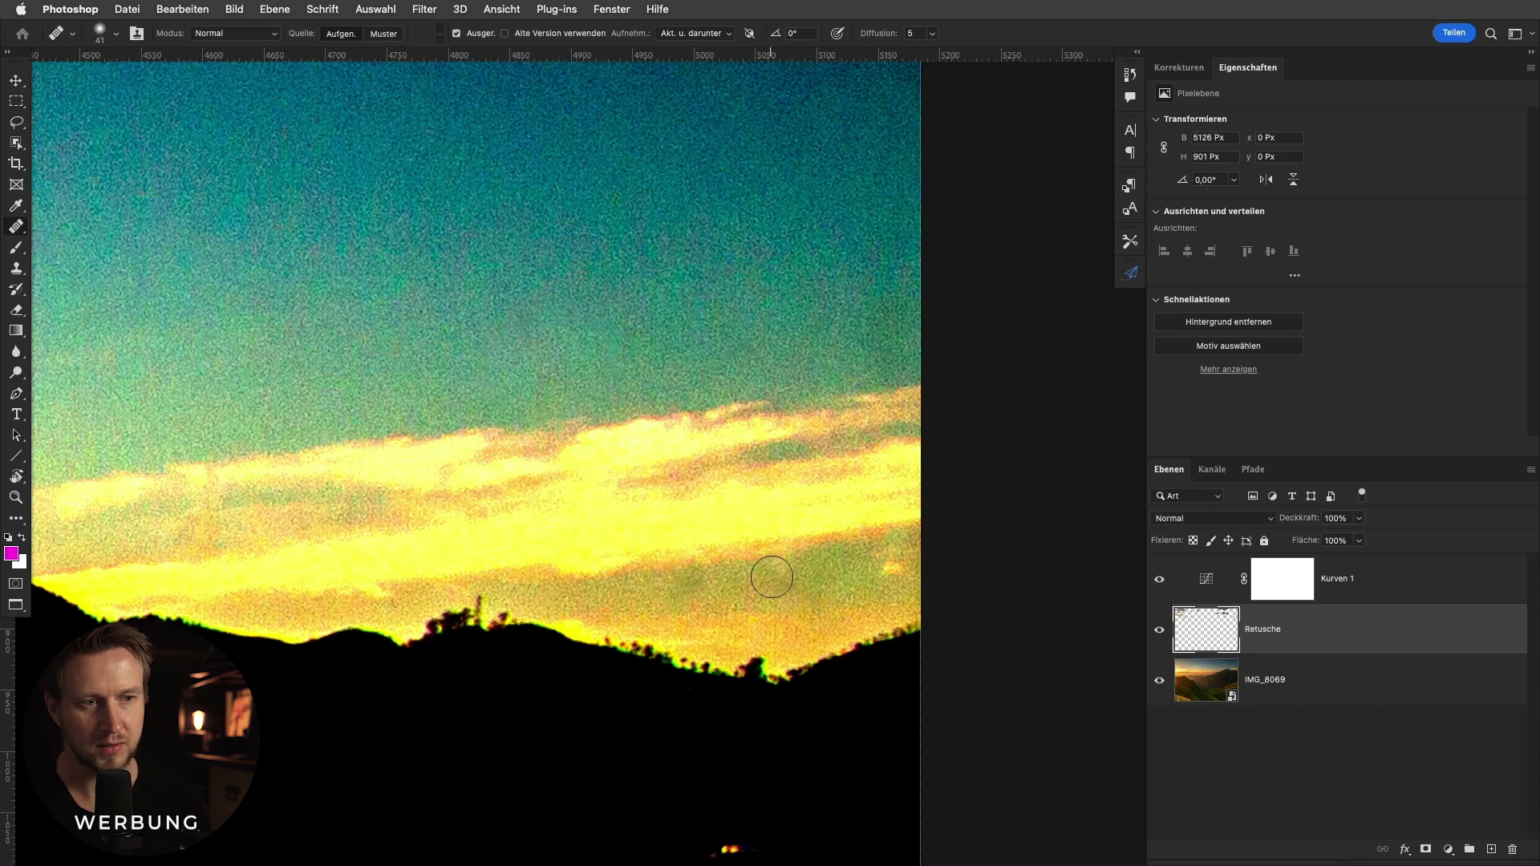
left_click(793, 479)
left_click(16, 268)
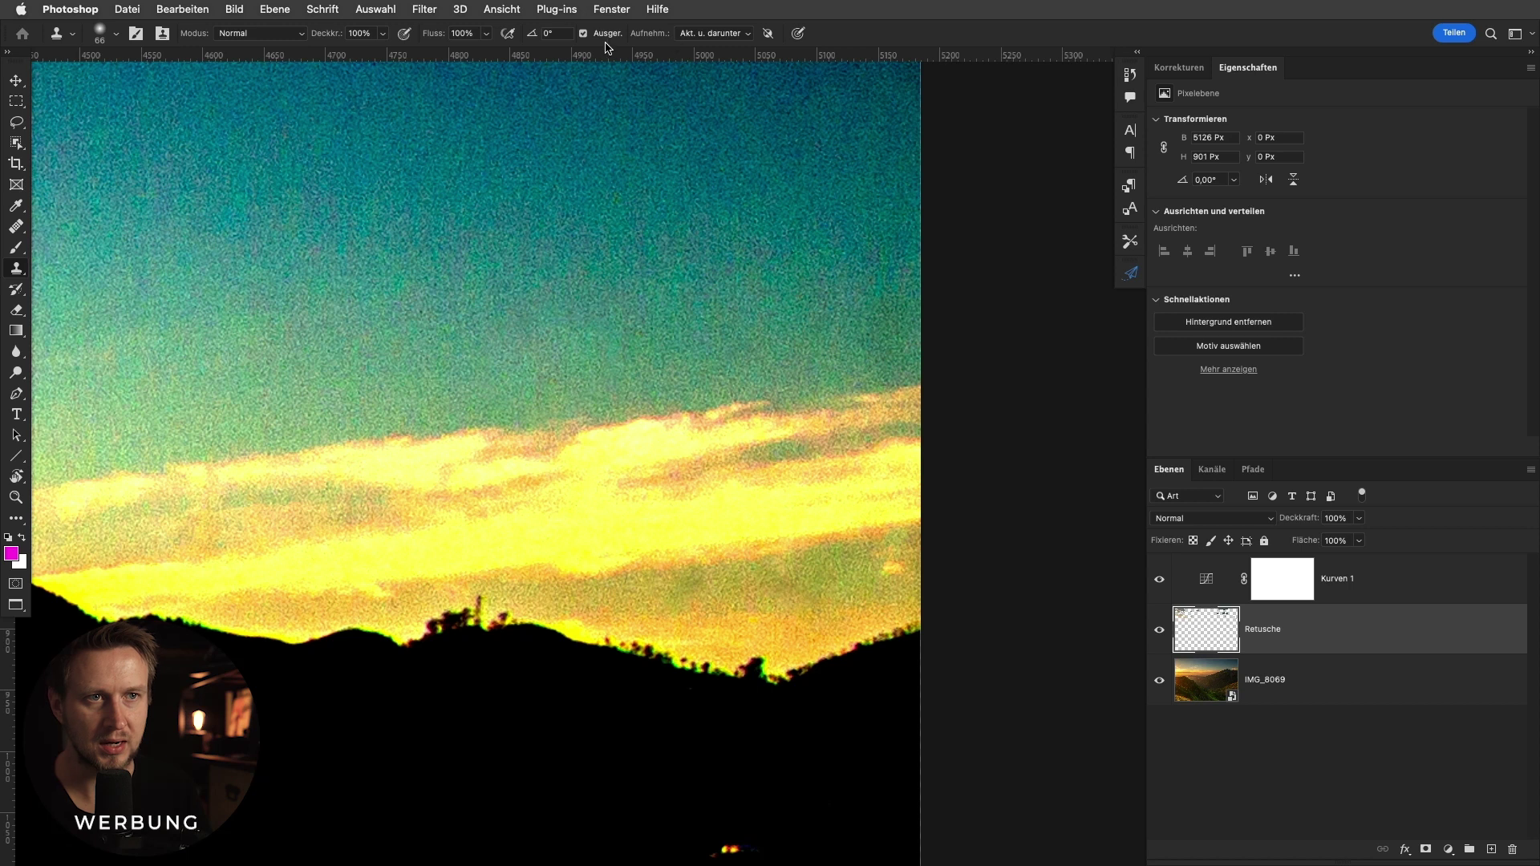
Clone clean sky at 20% opacity over the uneven yellow patches above the ridge.
left_click_drag(693, 554, 681, 589)
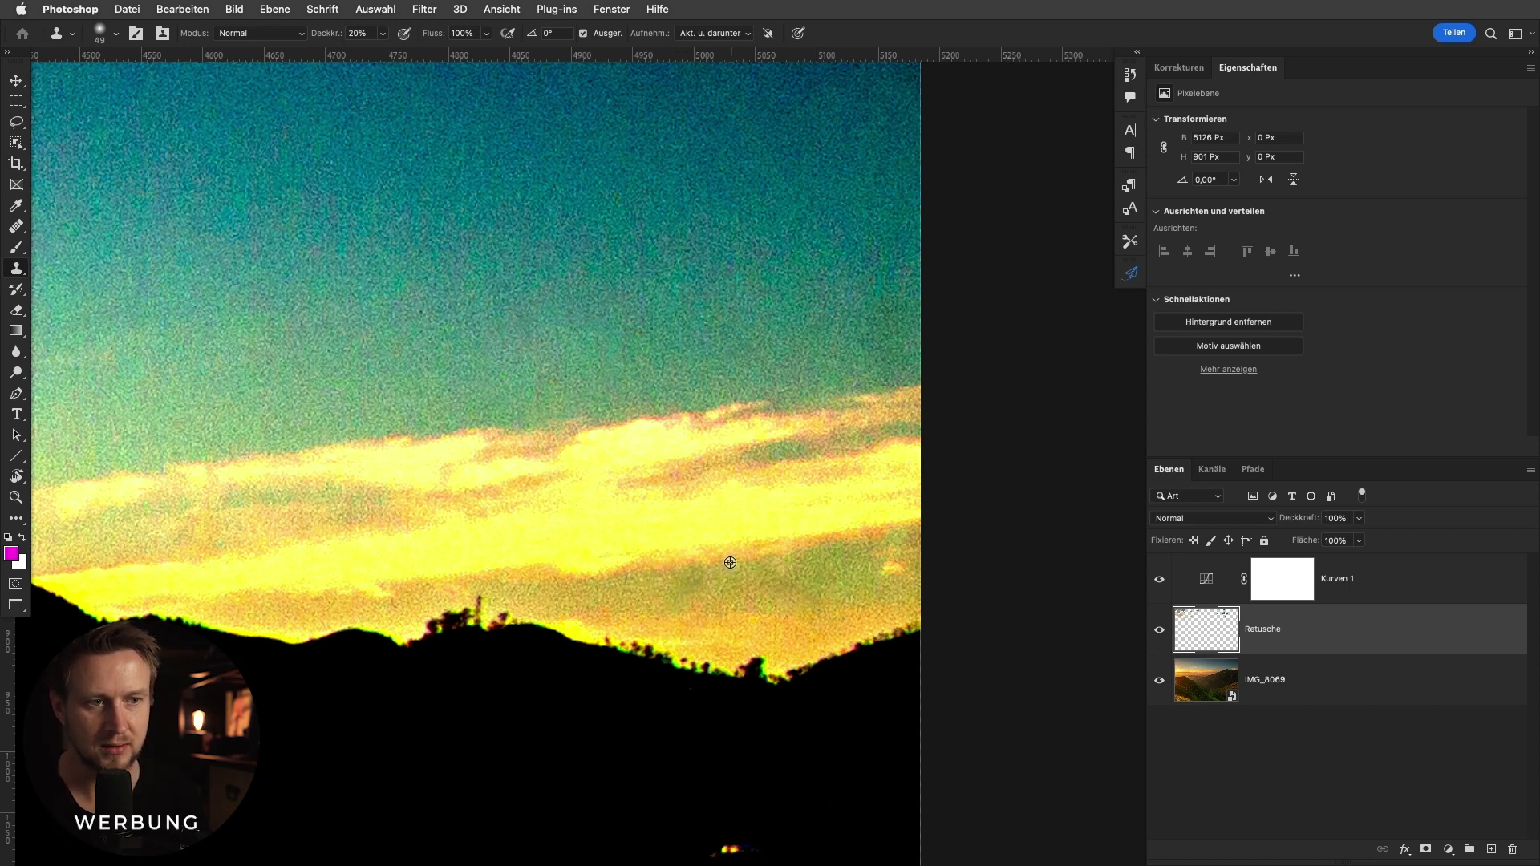
left_click(731, 562, "alt")
left_click_drag(695, 562, 688, 593)
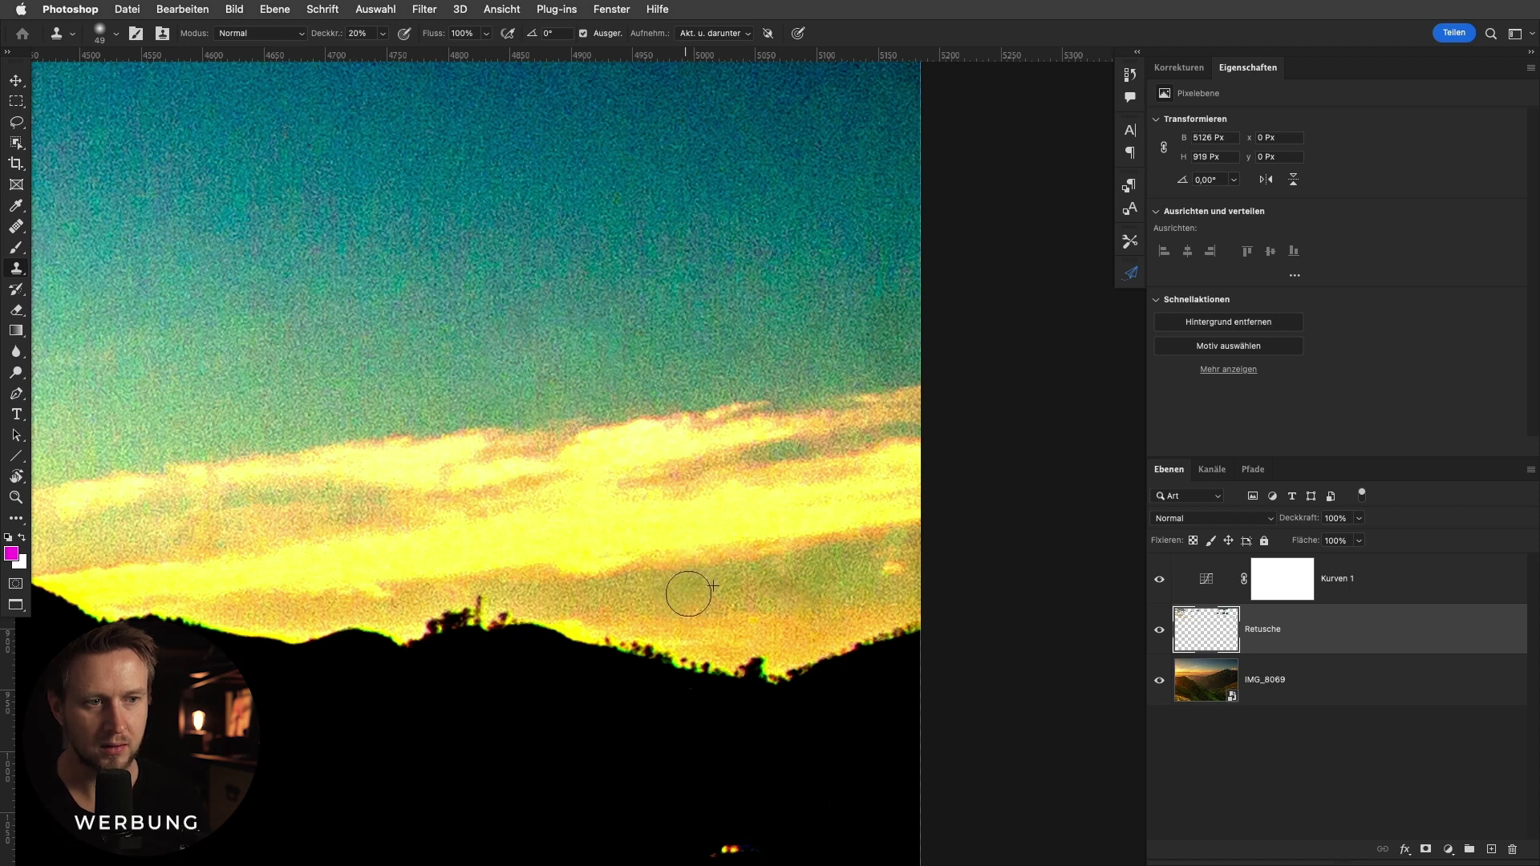
left_click(819, 553, "alt")
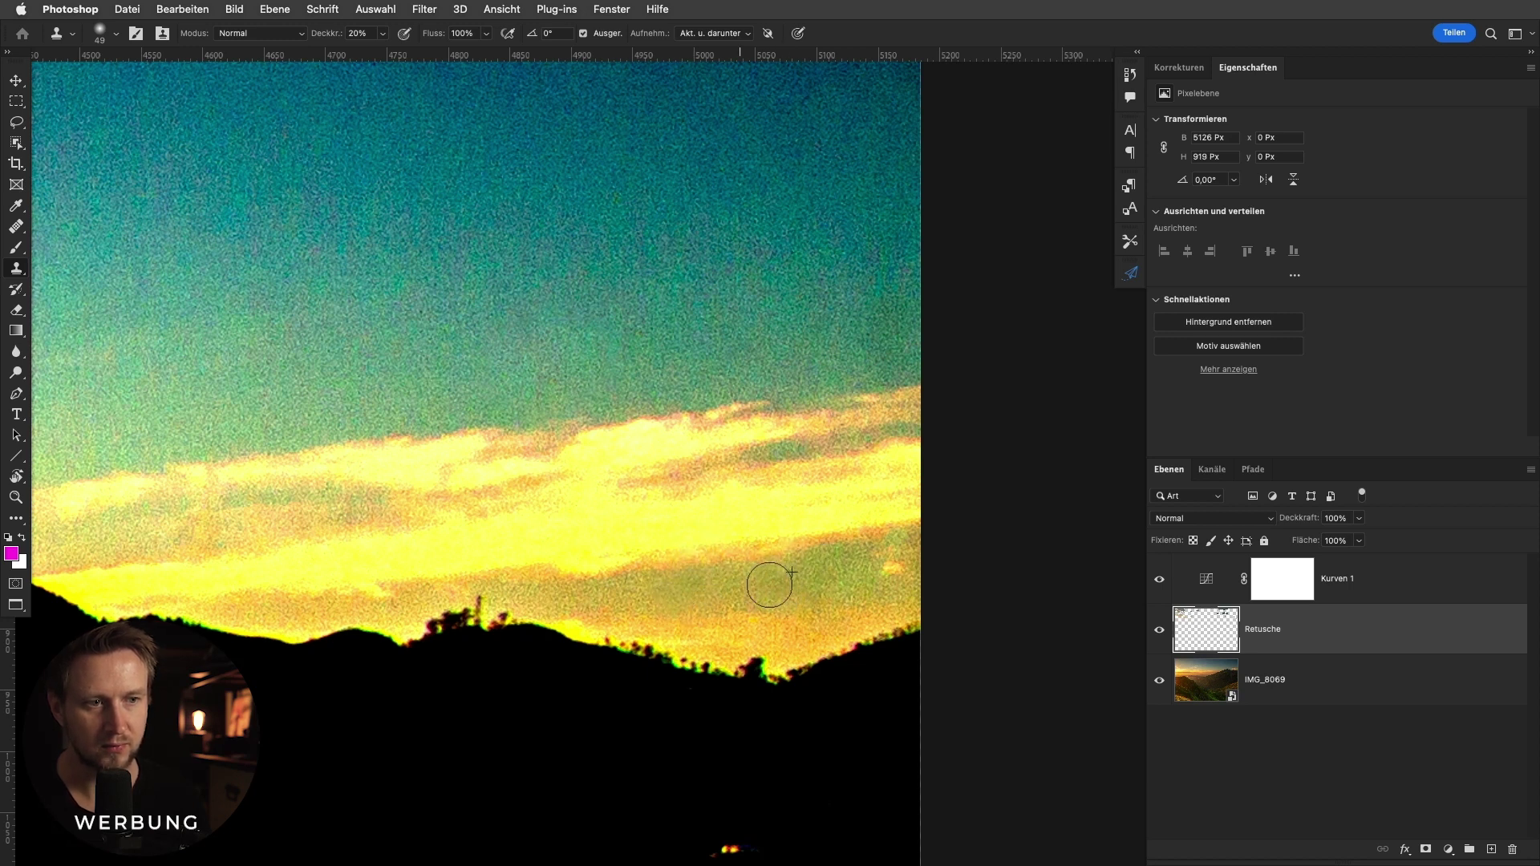
left_click_drag(740, 584, 712, 588)
Zoom out, return to Spot Healing, and bring the right part of the sky into view.
scroll(712, 588, "down", 3)
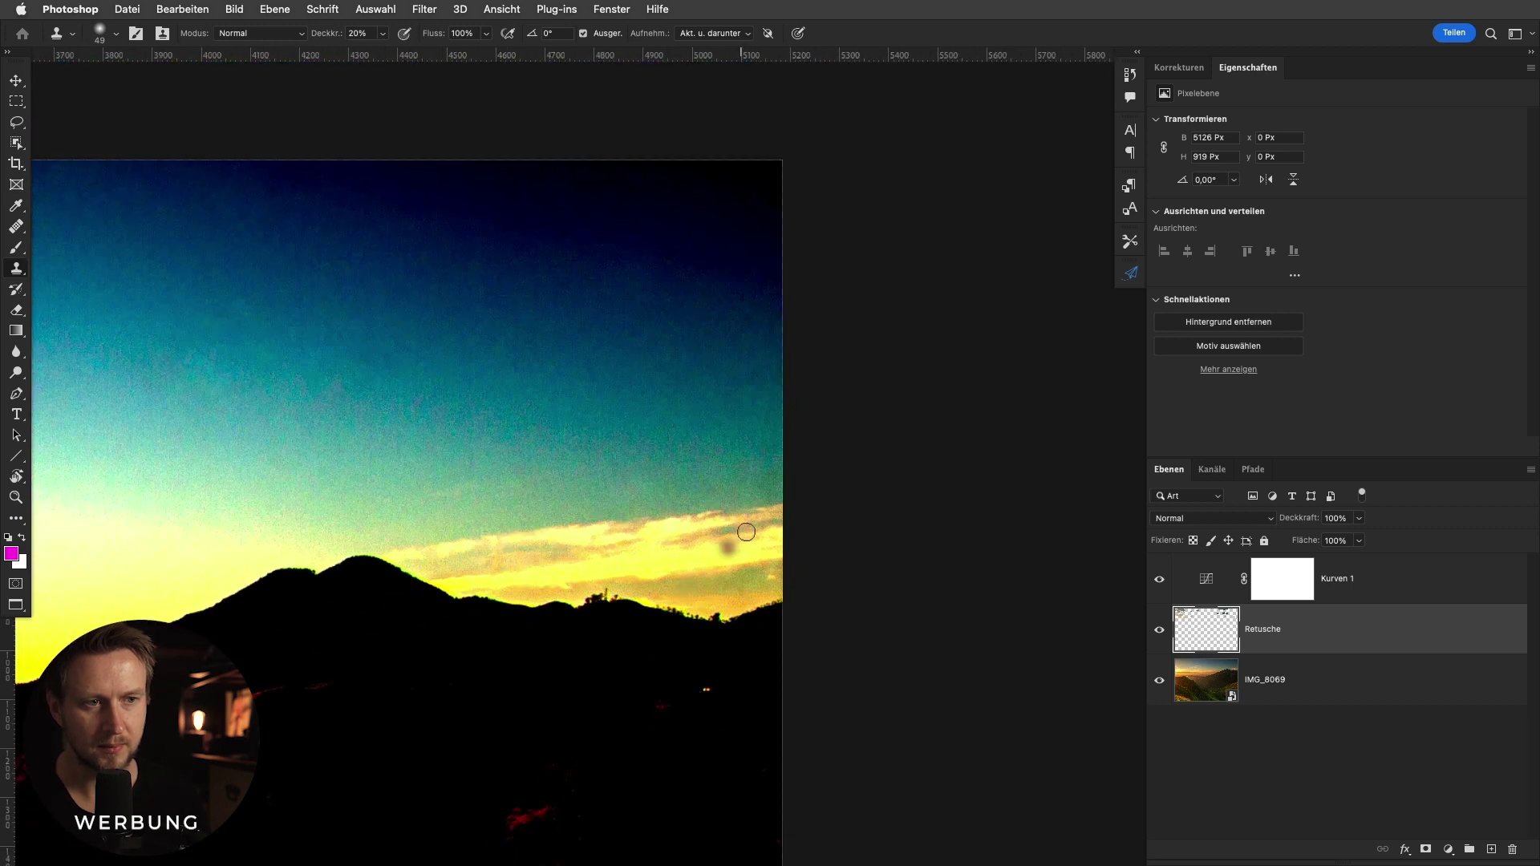
left_click_drag(695, 433, 860, 544)
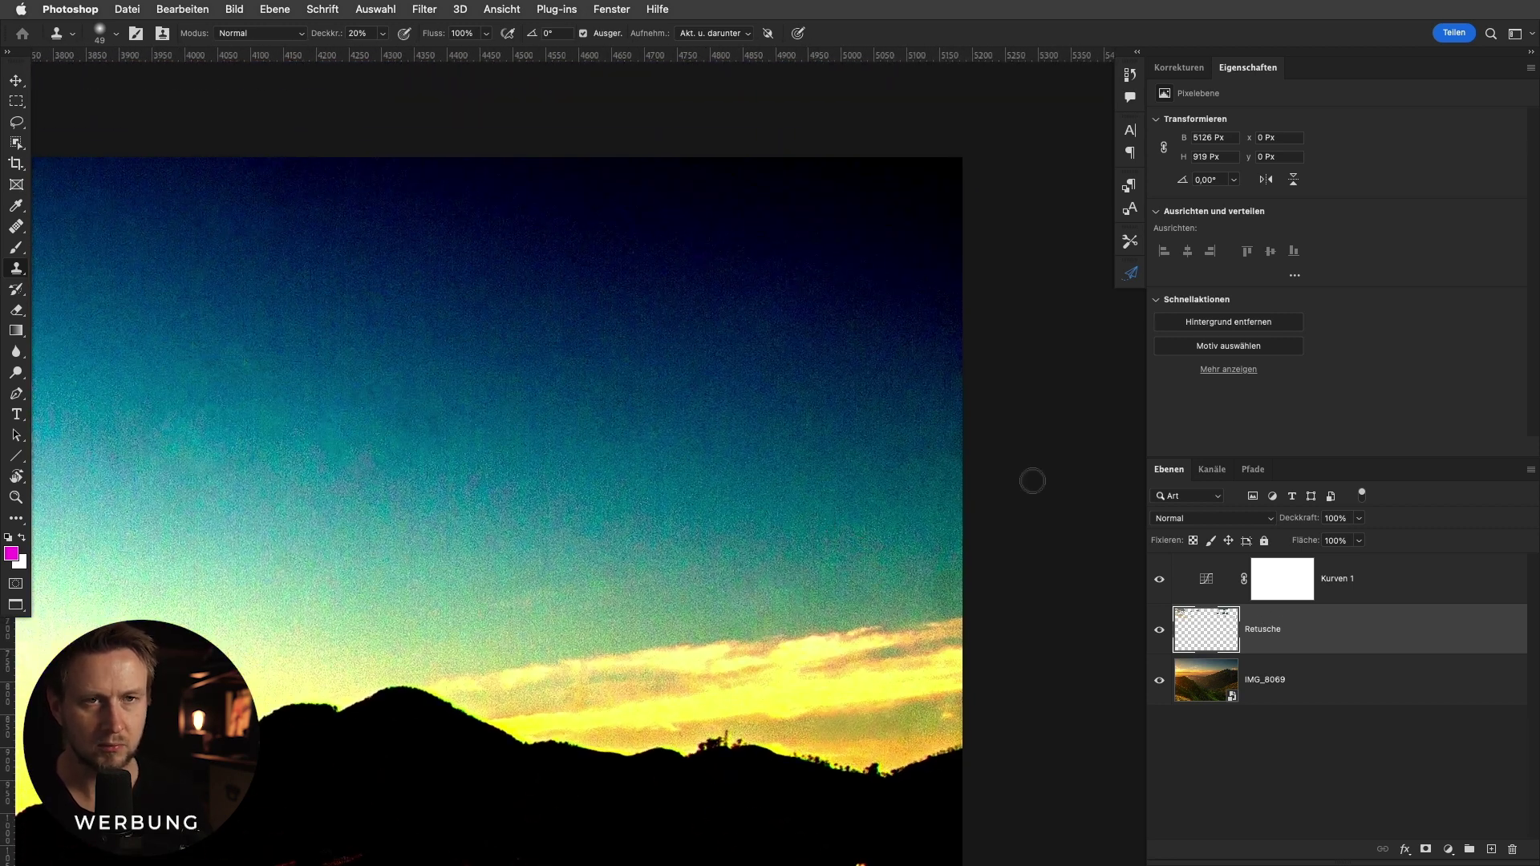
key("j")
left_click_drag(369, 345, 551, 337)
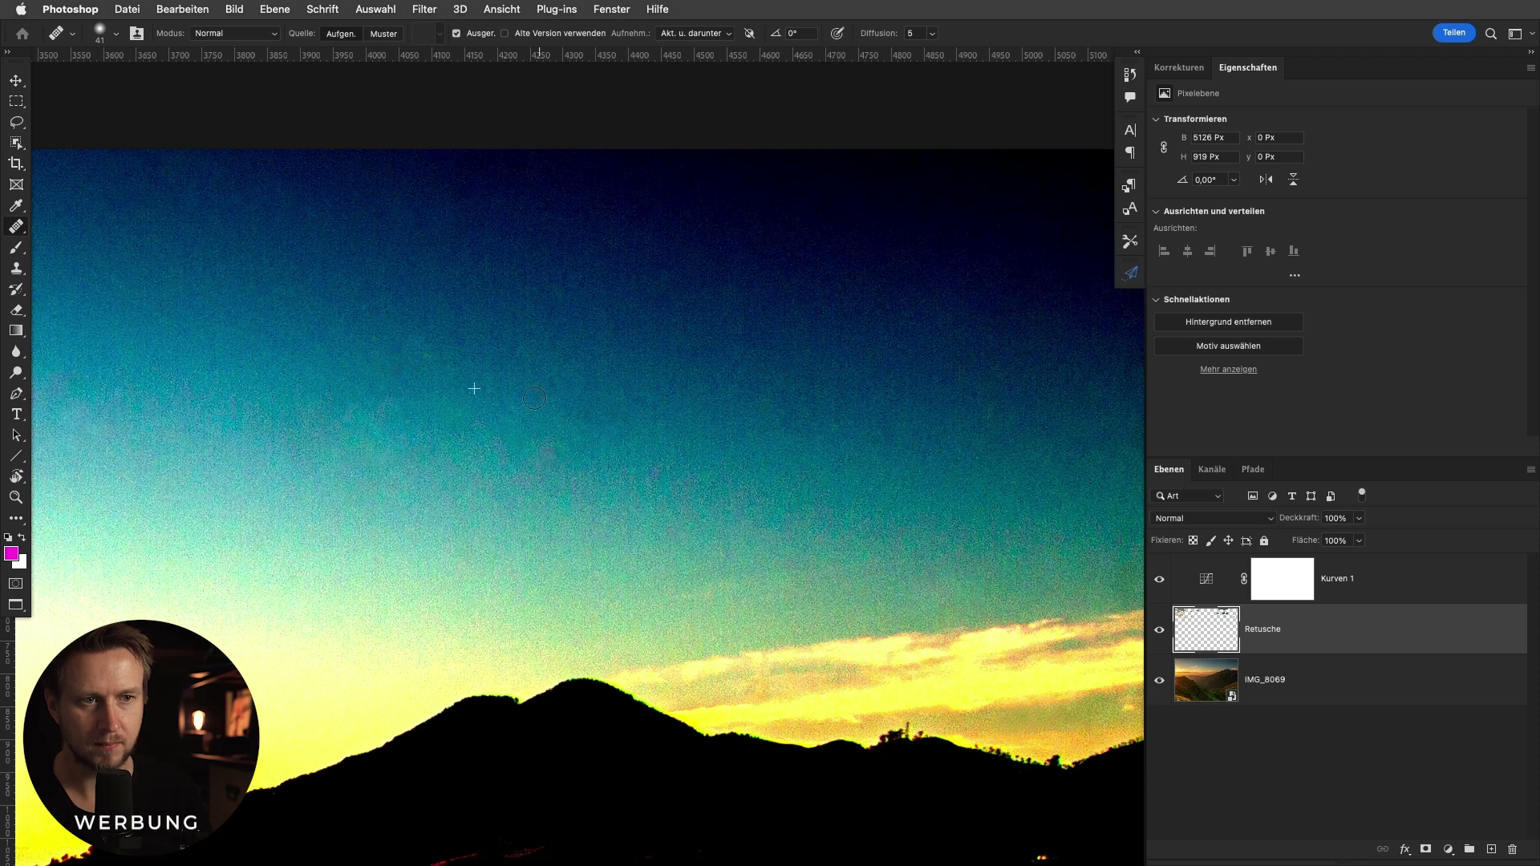
Move Kurven 1's black point to input 17 for milder contrast, then reselect Retusche.
left_click(1222, 573)
left_click(661, 506)
left_click(845, 350)
scroll(844, 350, "right", 5)
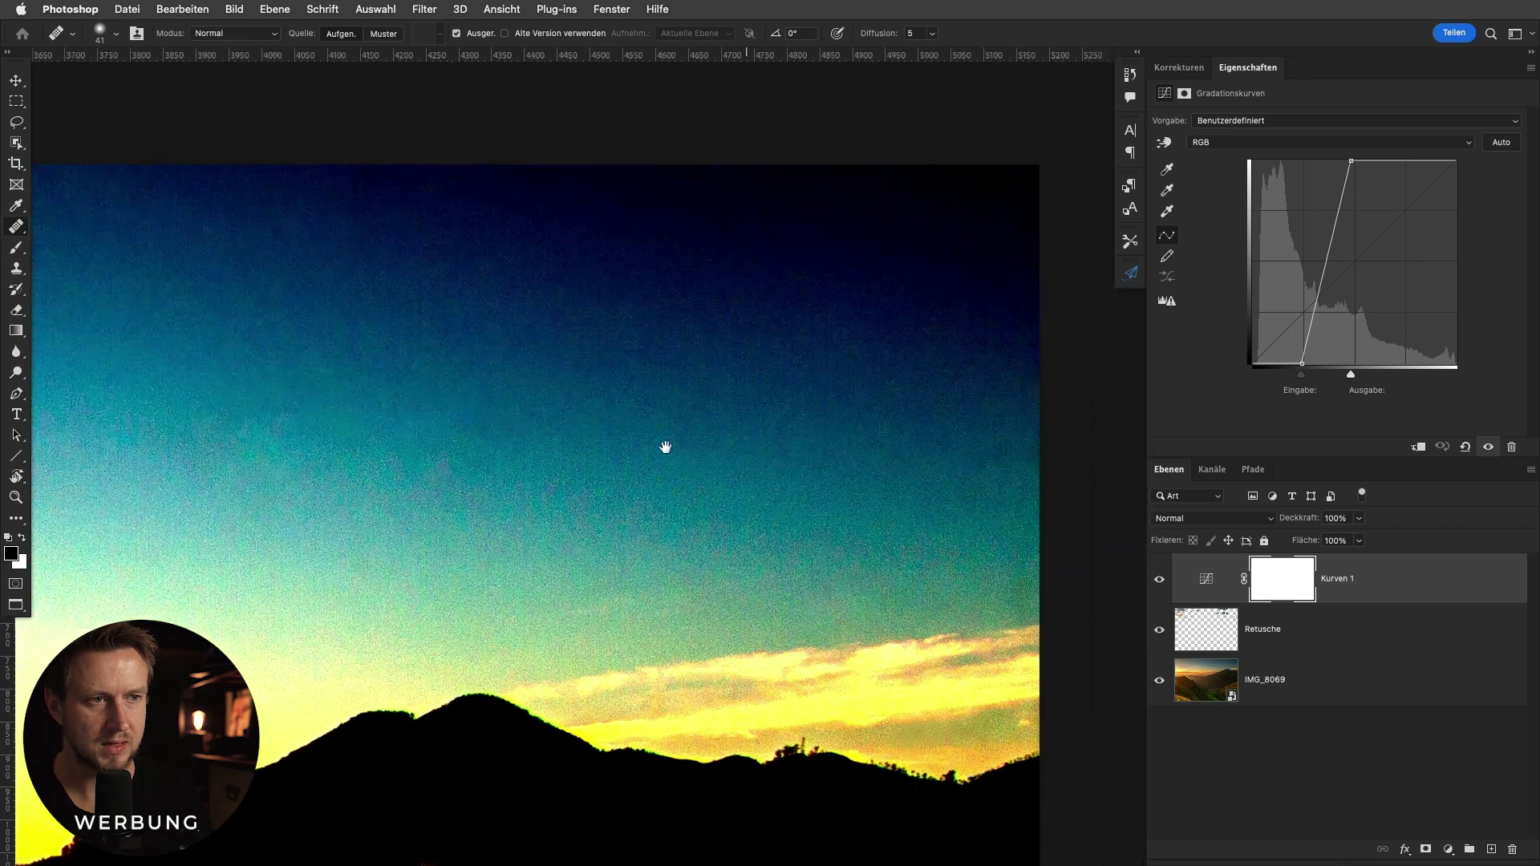
left_click_drag(1299, 365, 1263, 367)
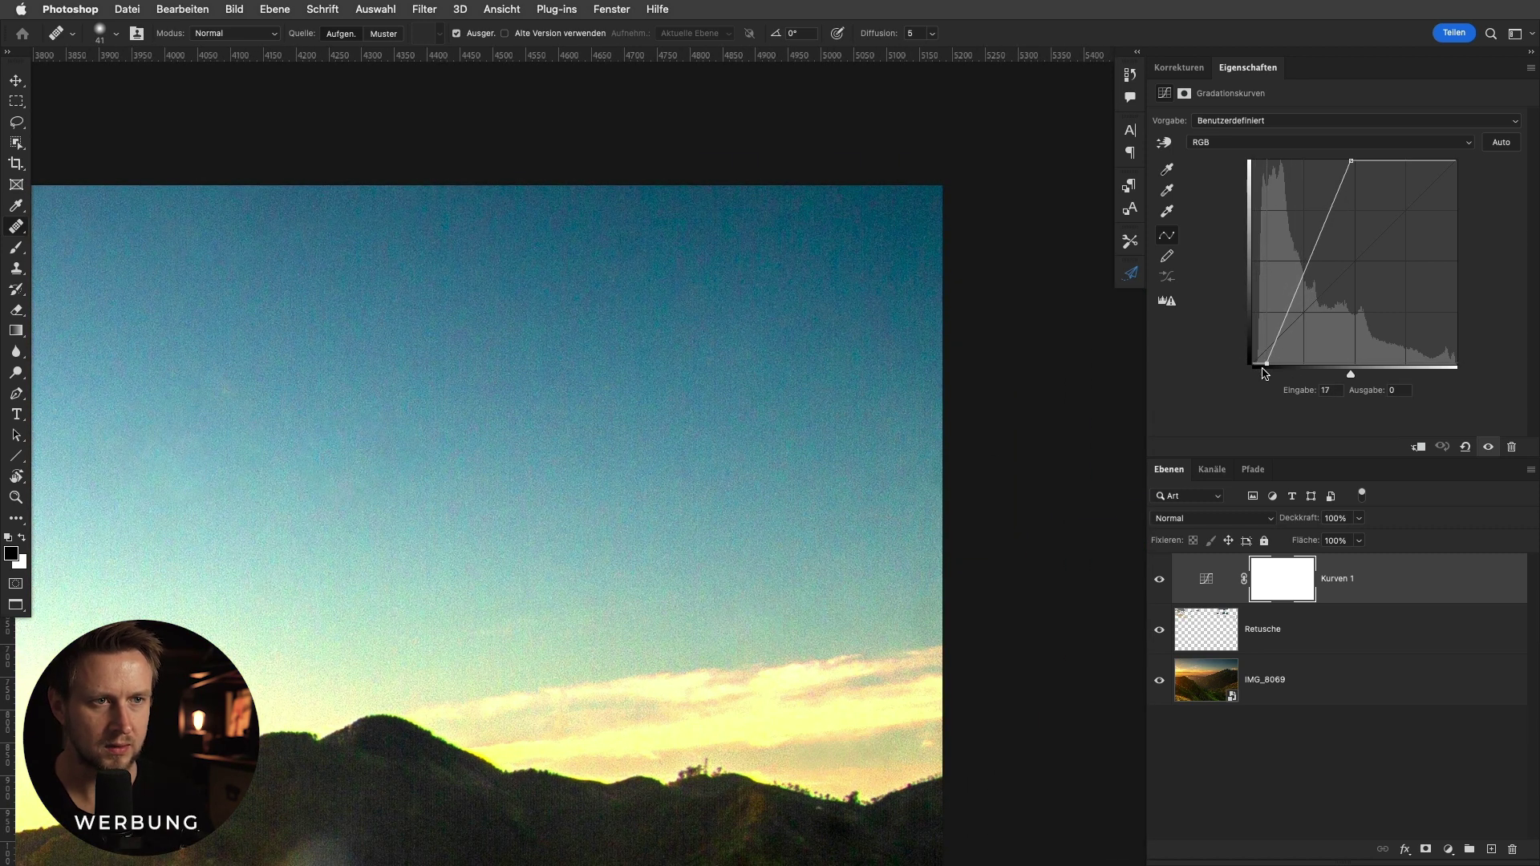
left_click(1227, 627)
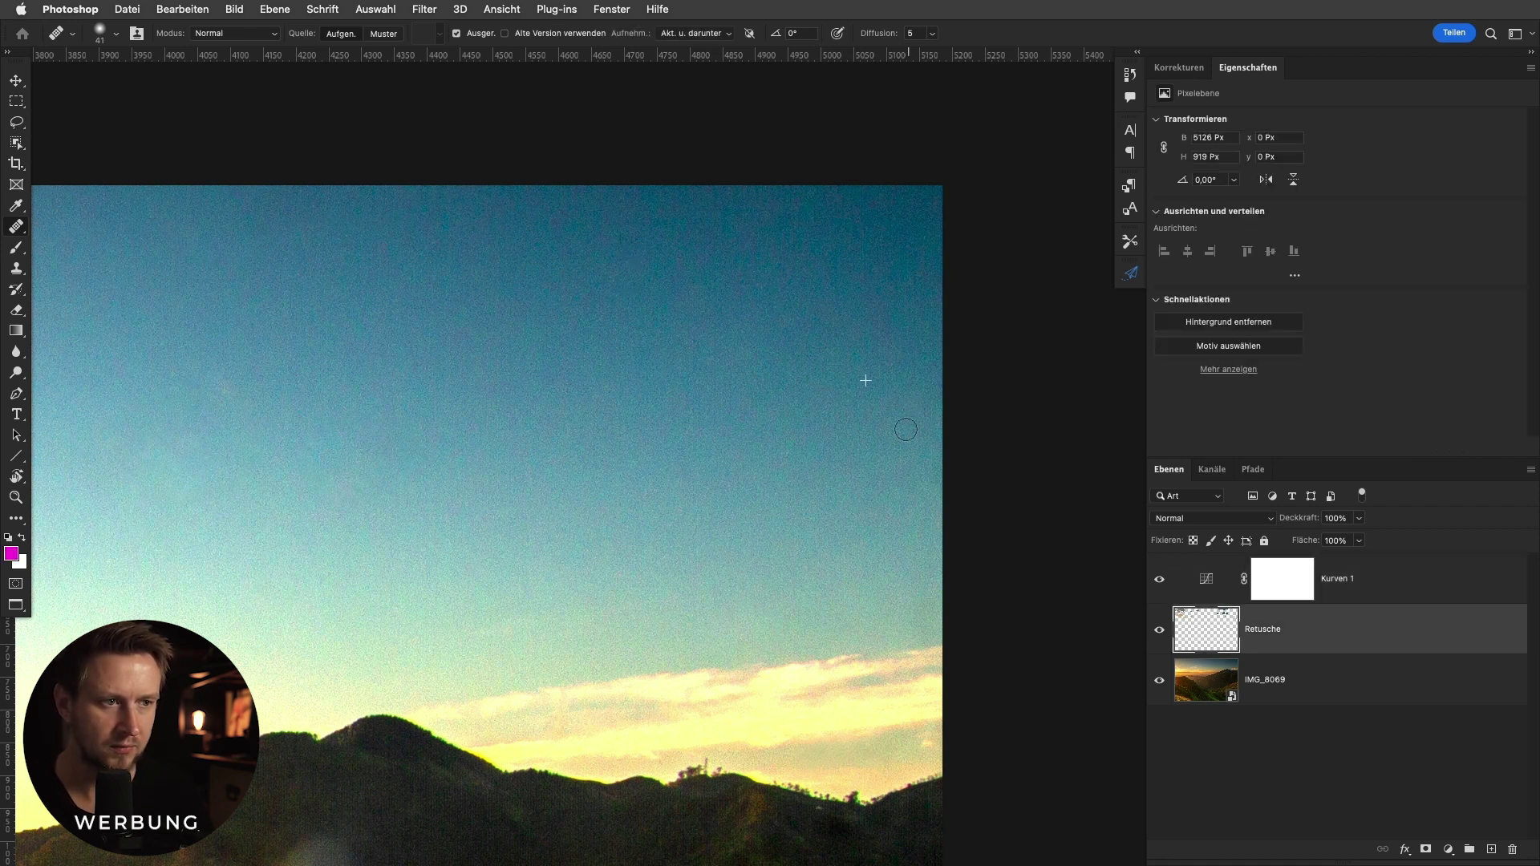
Zoom out, enlarge the healing brush to 116, and heal the dark spot near the sky's top.
left_click_drag(706, 482, 834, 474)
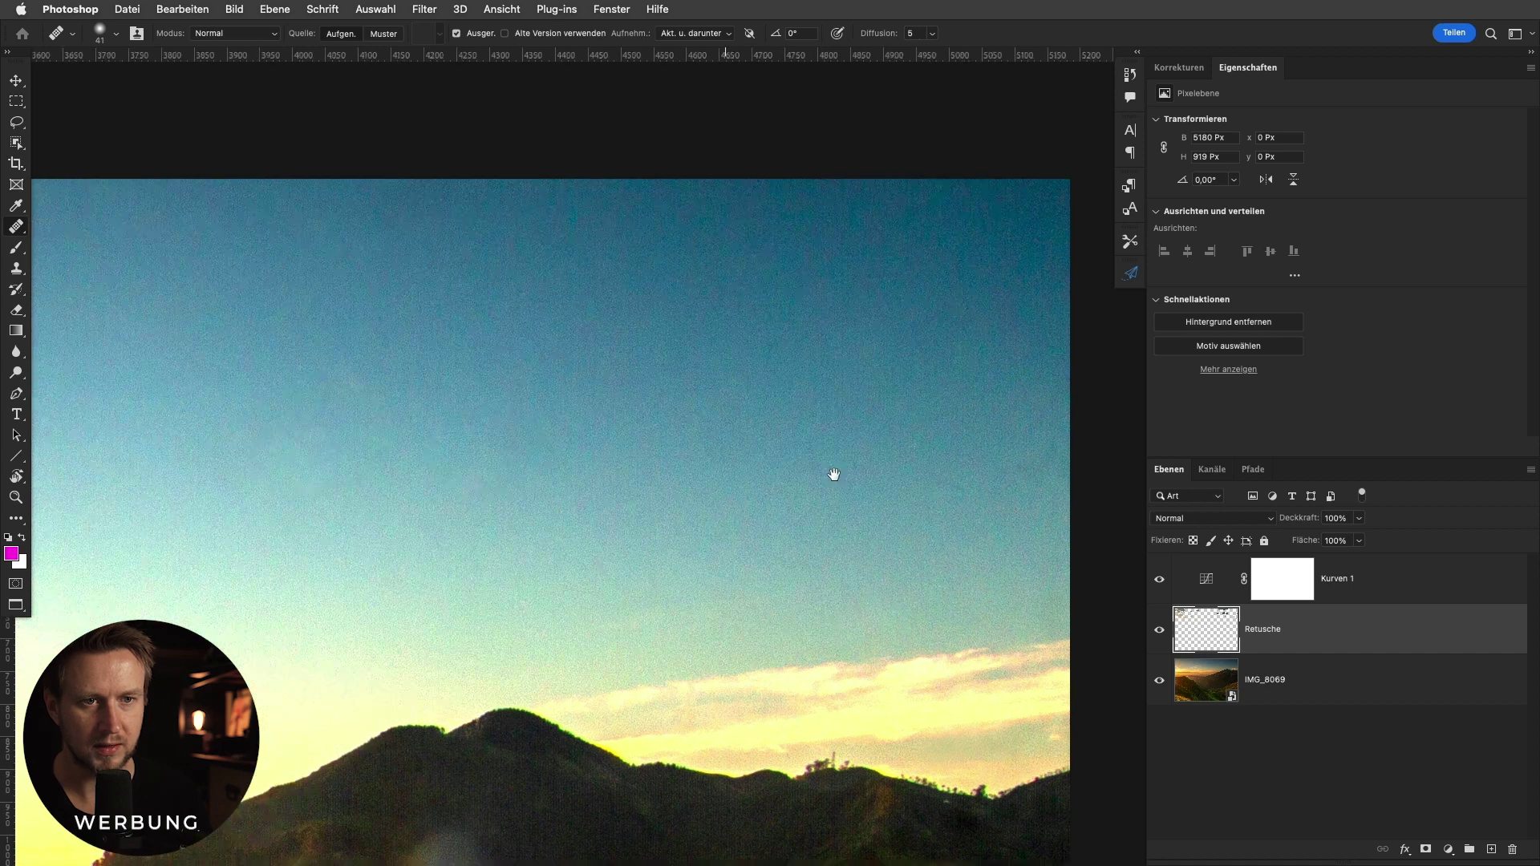
key("super+minus")
left_click_drag(602, 382, 622, 382)
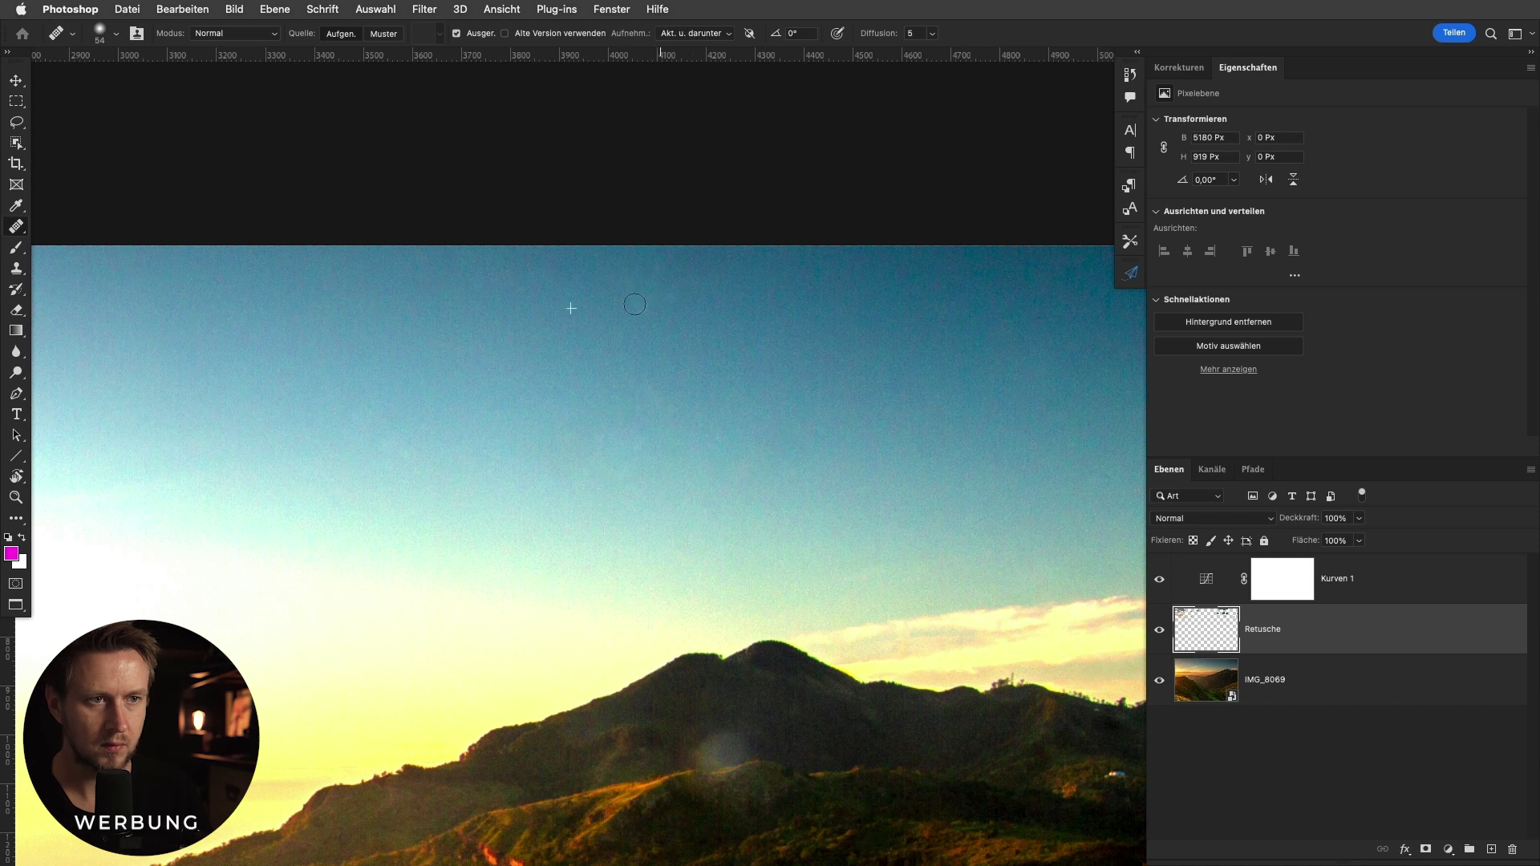
left_click_drag(645, 264, 758, 304)
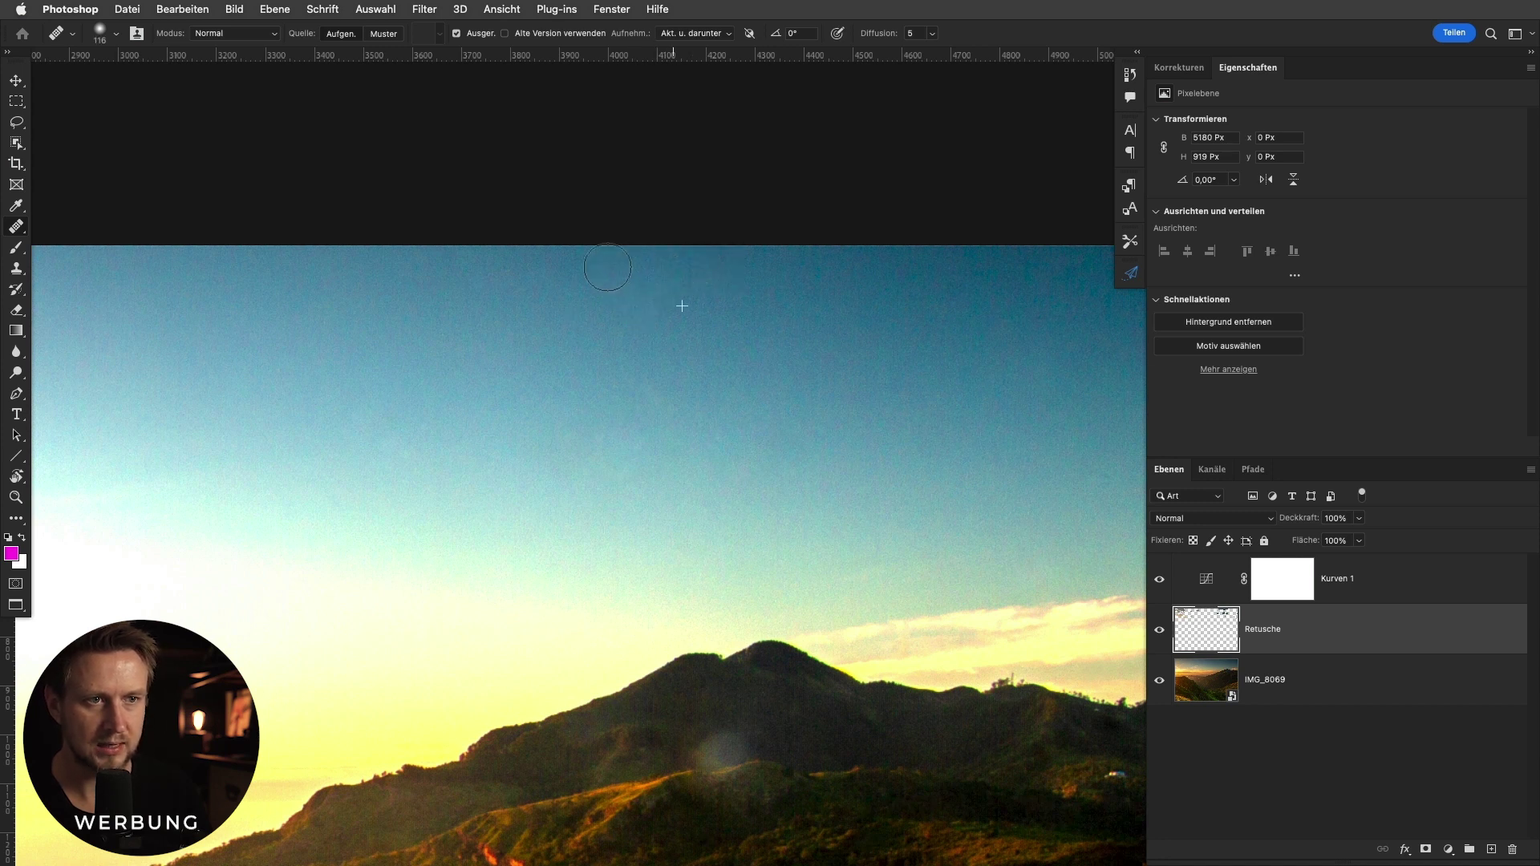
Pan the view to the sun area and select Kurven 1 to show its curve.
left_click_drag(569, 323, 1095, 366)
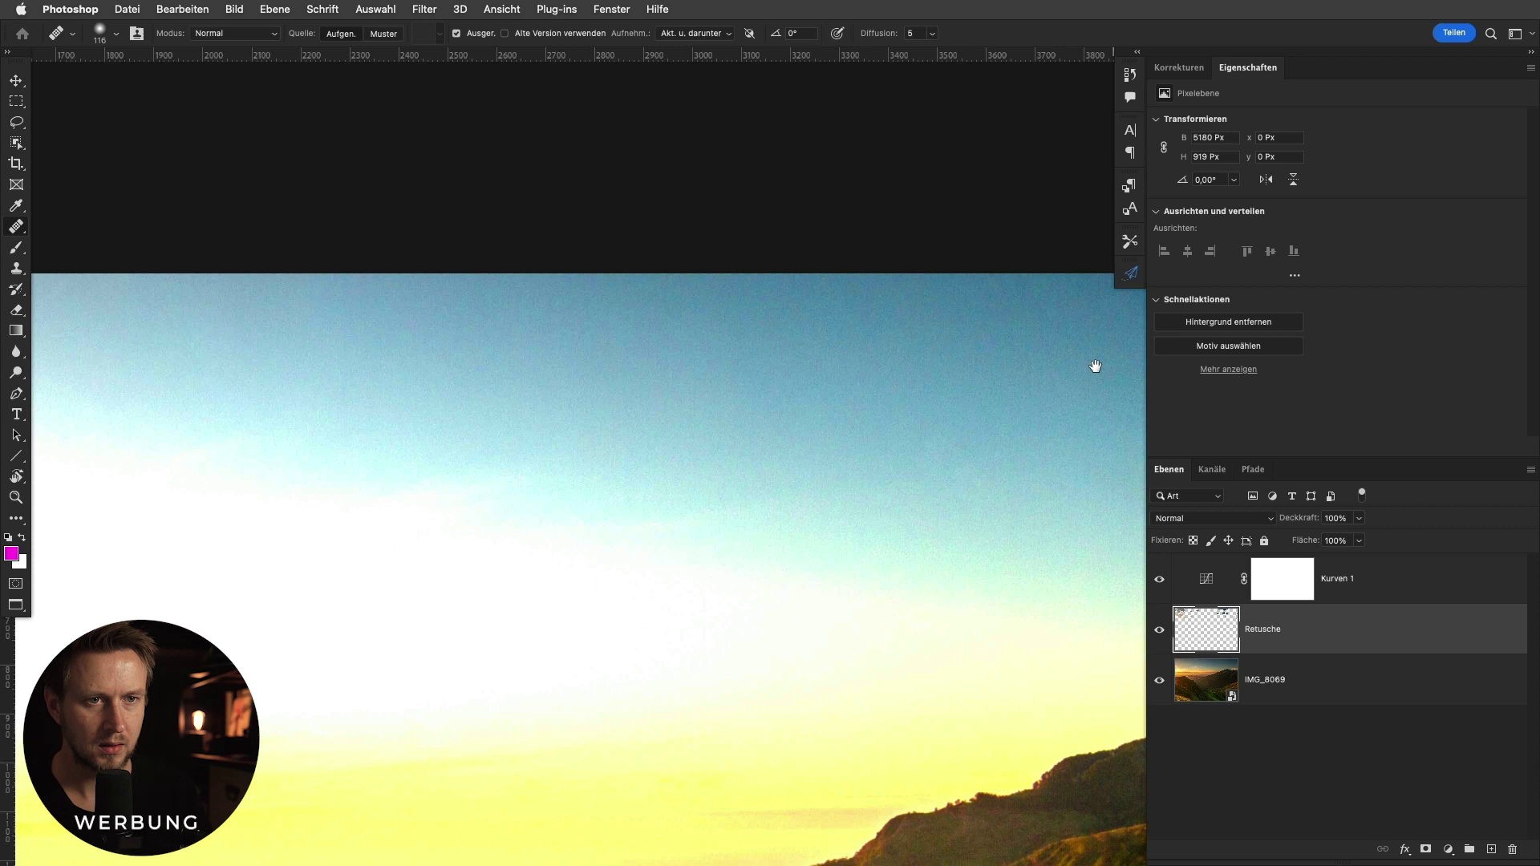
left_click_drag(642, 321, 1124, 288)
left_click_drag(883, 344, 748, 365)
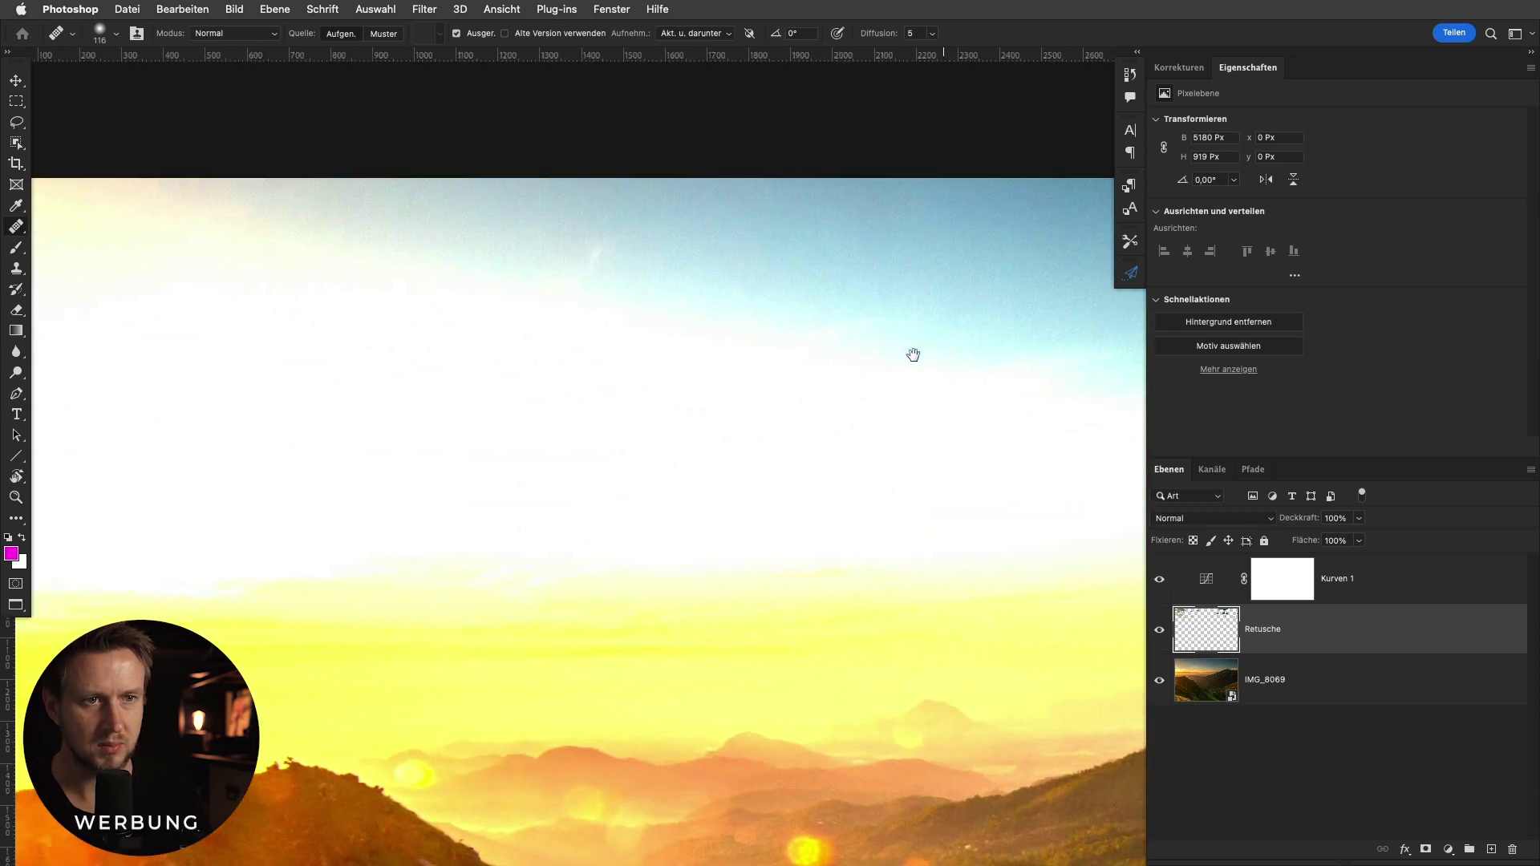
left_click_drag(912, 354, 1233, 368)
left_click(1283, 579)
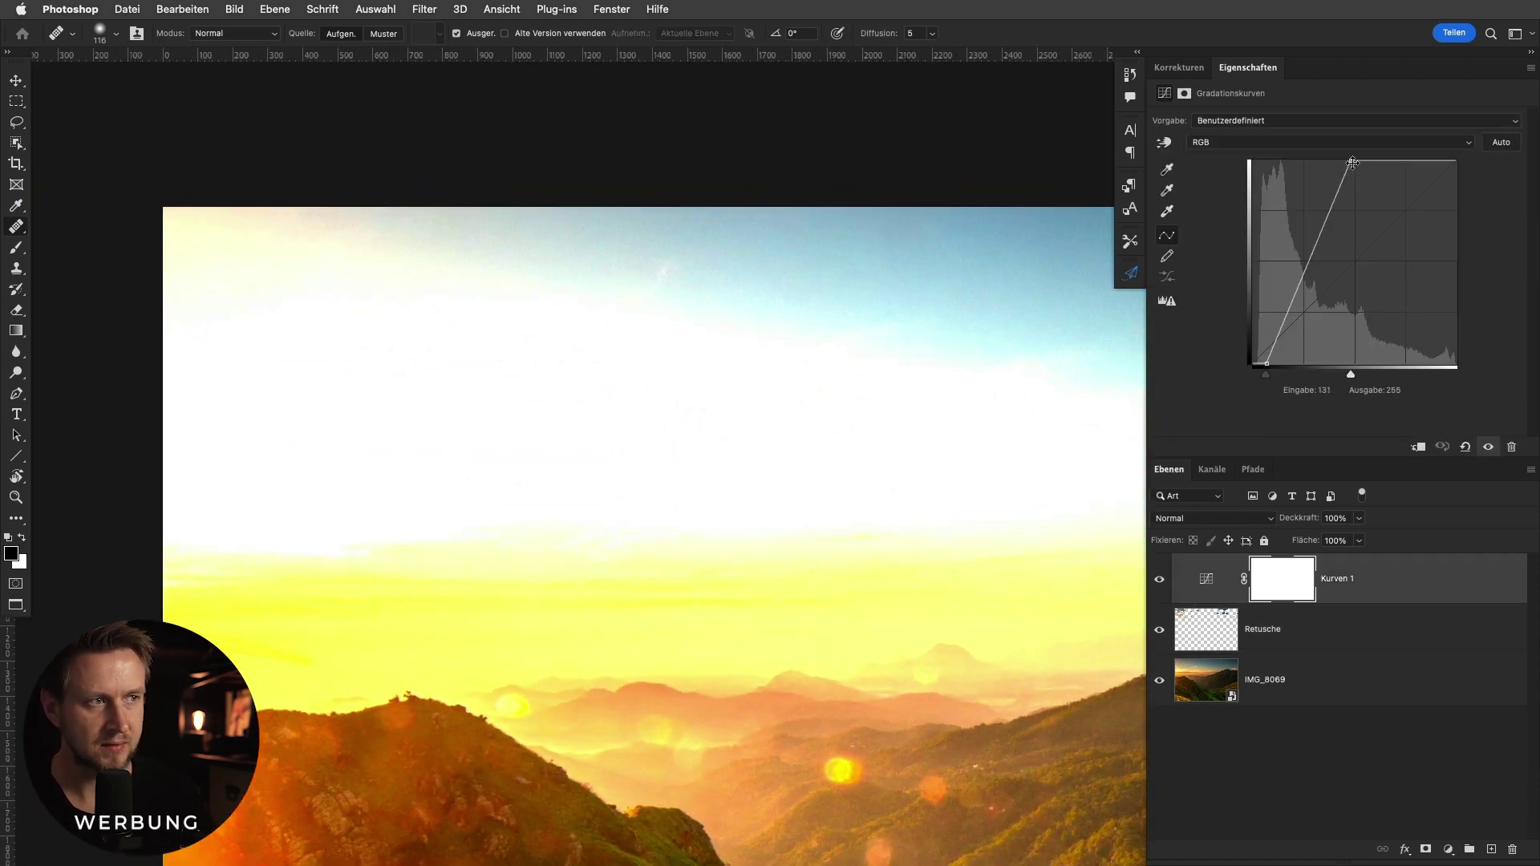
Return Kurven 1's white point to 255/255 and pull a point down to input 84, output 16.
left_click_drag(1352, 163, 1456, 161)
mouse_move(1274, 363)
left_mouse_down()
mouse_move(1346, 314)
mouse_move(1318, 347)
left_mouse_up()
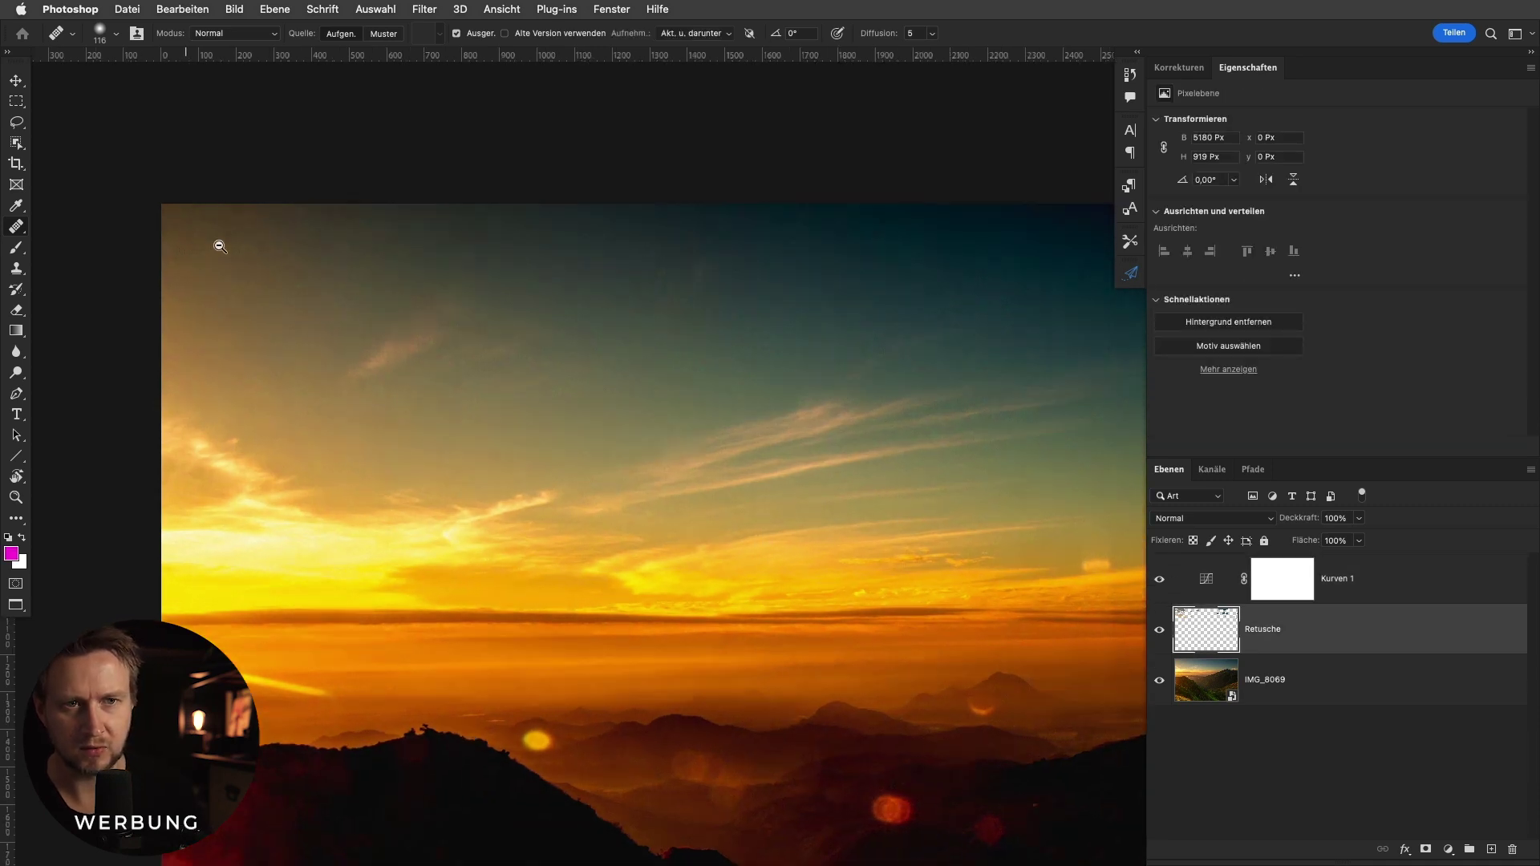
scroll(209, 245, "up", 2)
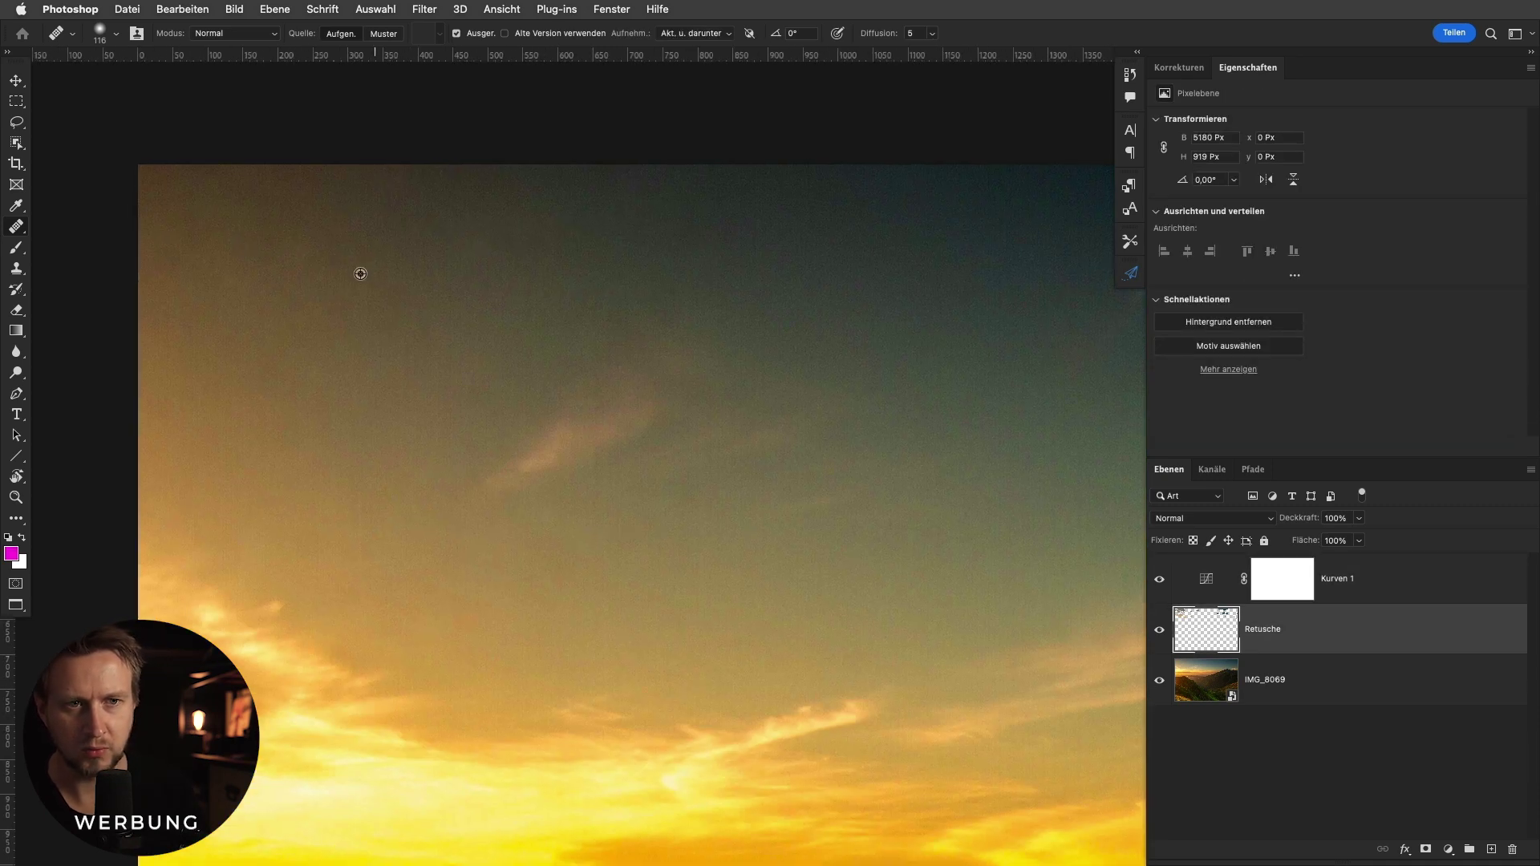
Heal faint upper-sky spots from a sampled clean area, then hide Kurven 1 and view the top-left corner.
left_click(354, 361, "alt")
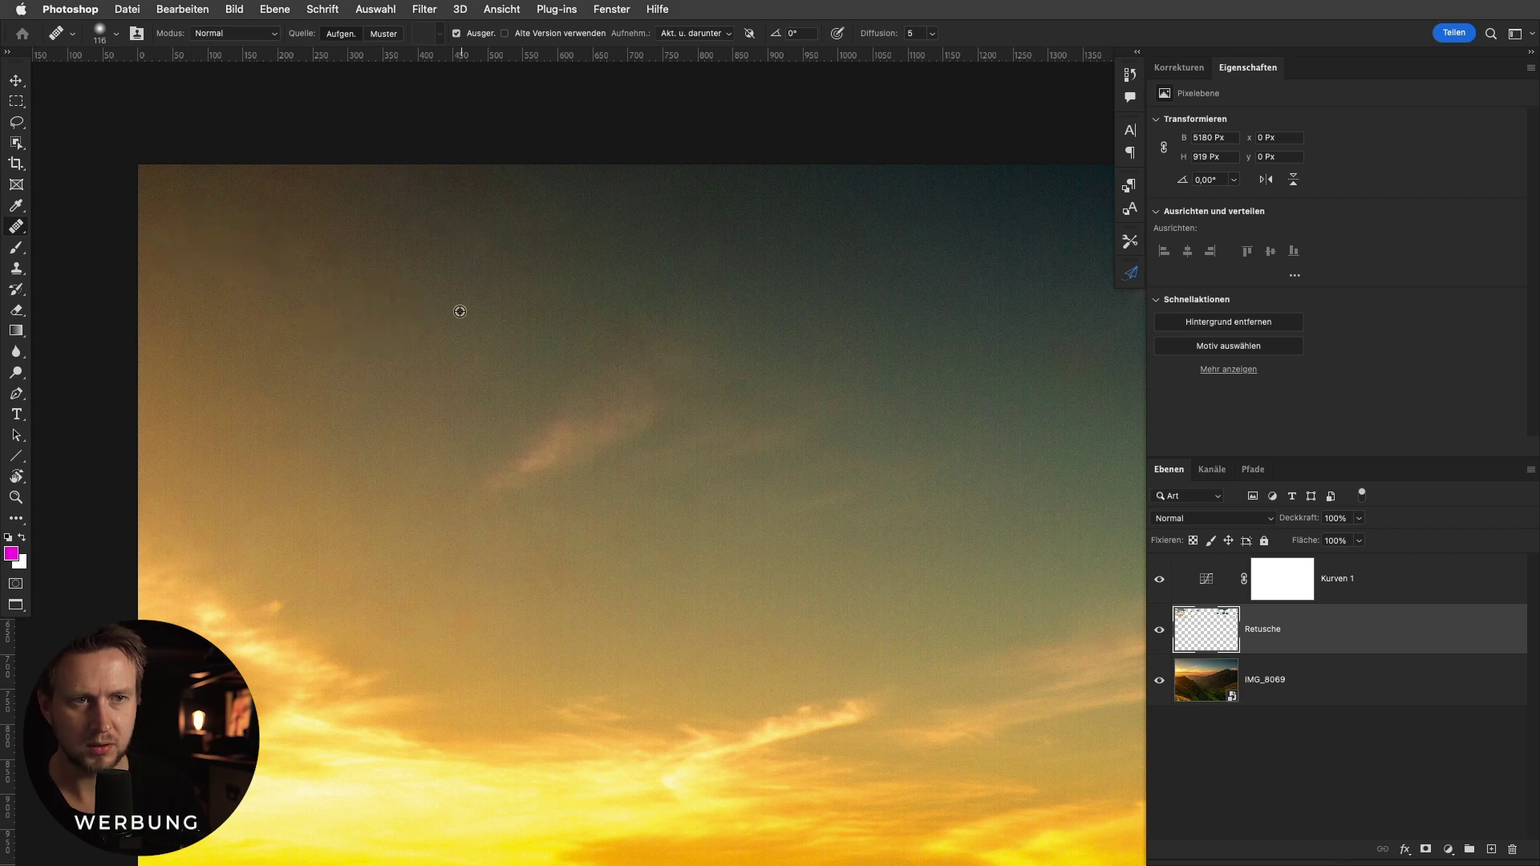
left_click(610, 298)
mouse_move(829, 437)
left_mouse_down()
mouse_move(790, 250)
mouse_move(358, 220)
mouse_move(127, 457)
left_mouse_up()
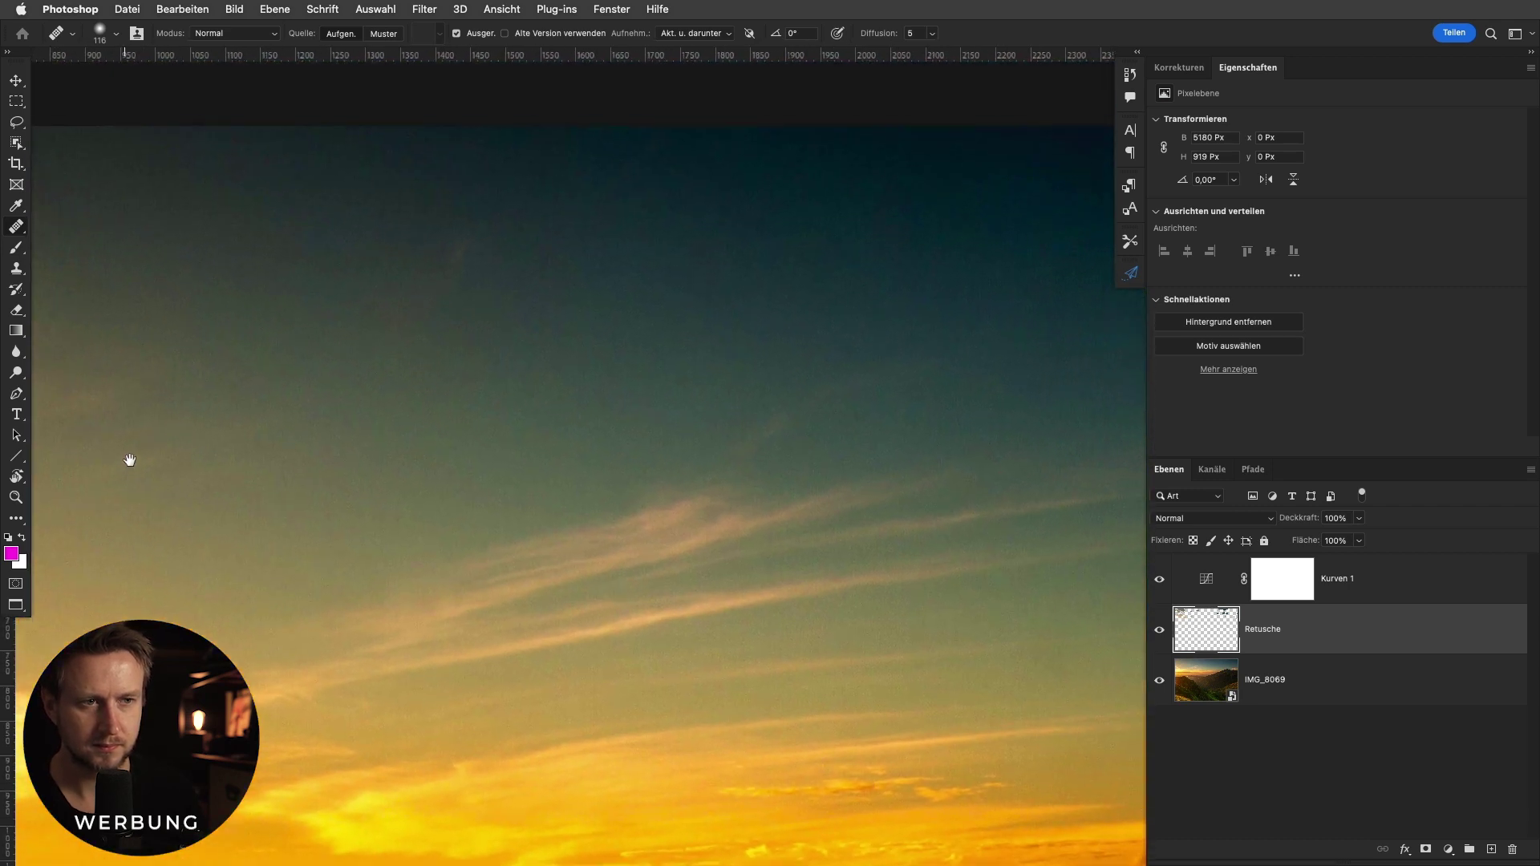
scroll(412, 371, "down", 3)
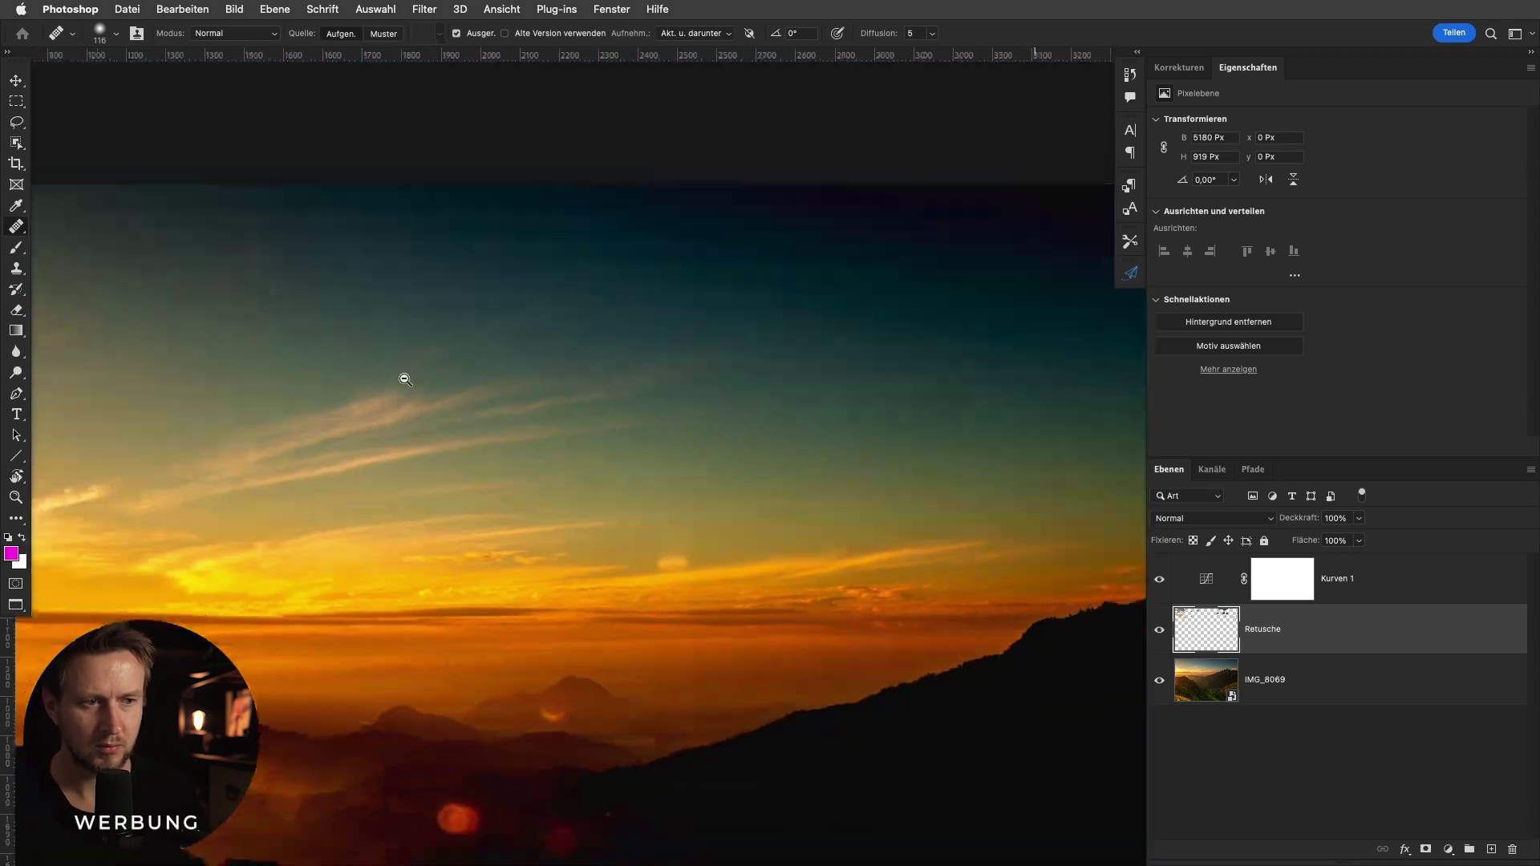
left_click(1159, 583)
scroll(997, 430, "down", 2)
mouse_move(707, 370)
left_mouse_down()
mouse_move(675, 442)
mouse_move(611, 440)
left_mouse_up()
Heal the small bright spot in the clouds using a source point beside it.
left_click(636, 383)
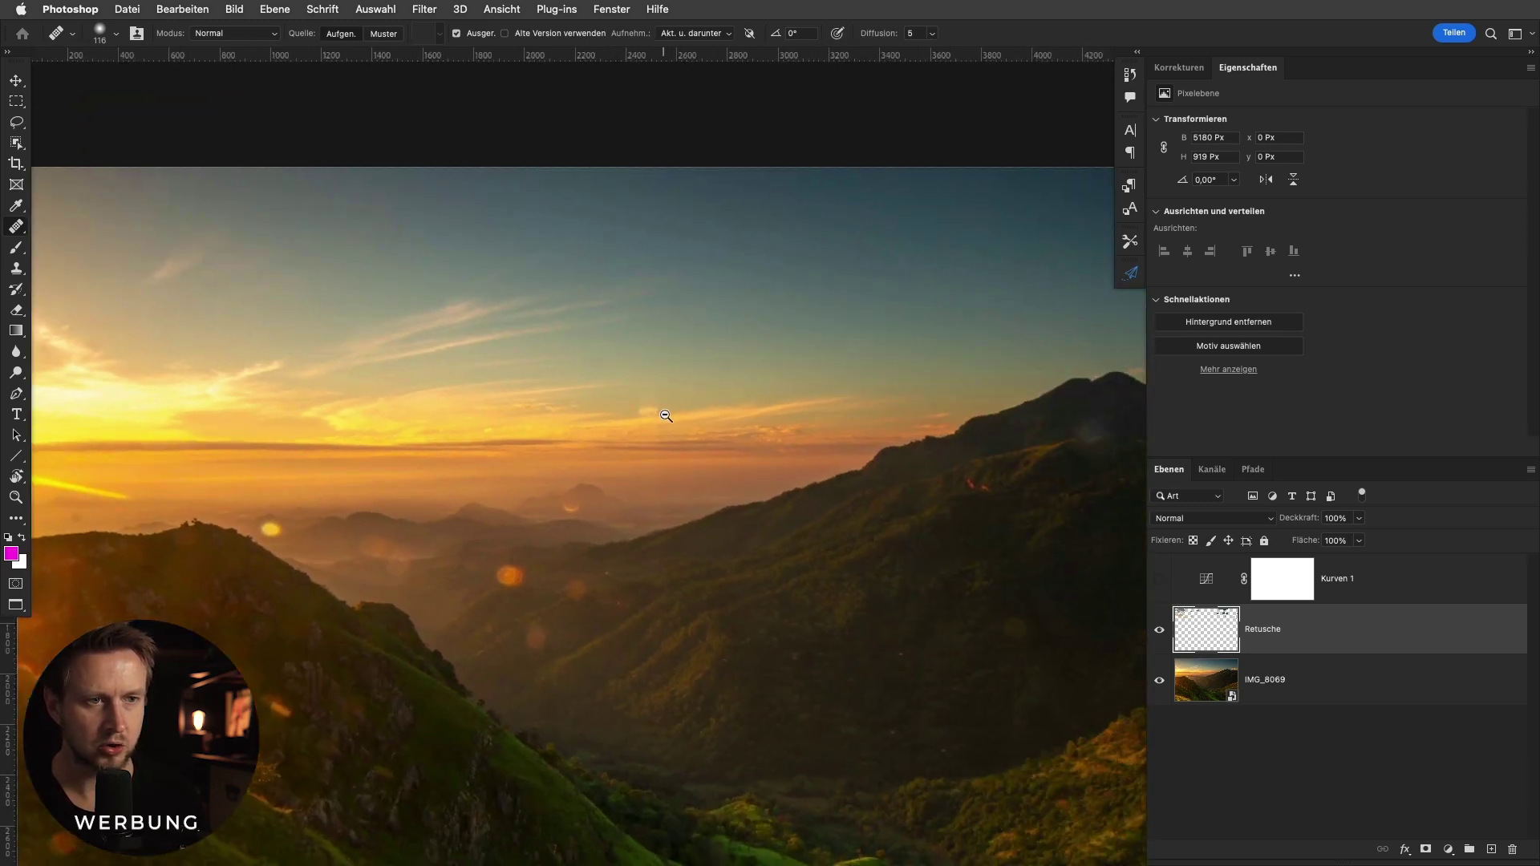
scroll(664, 409, "up", 5)
left_click(711, 404, "alt")
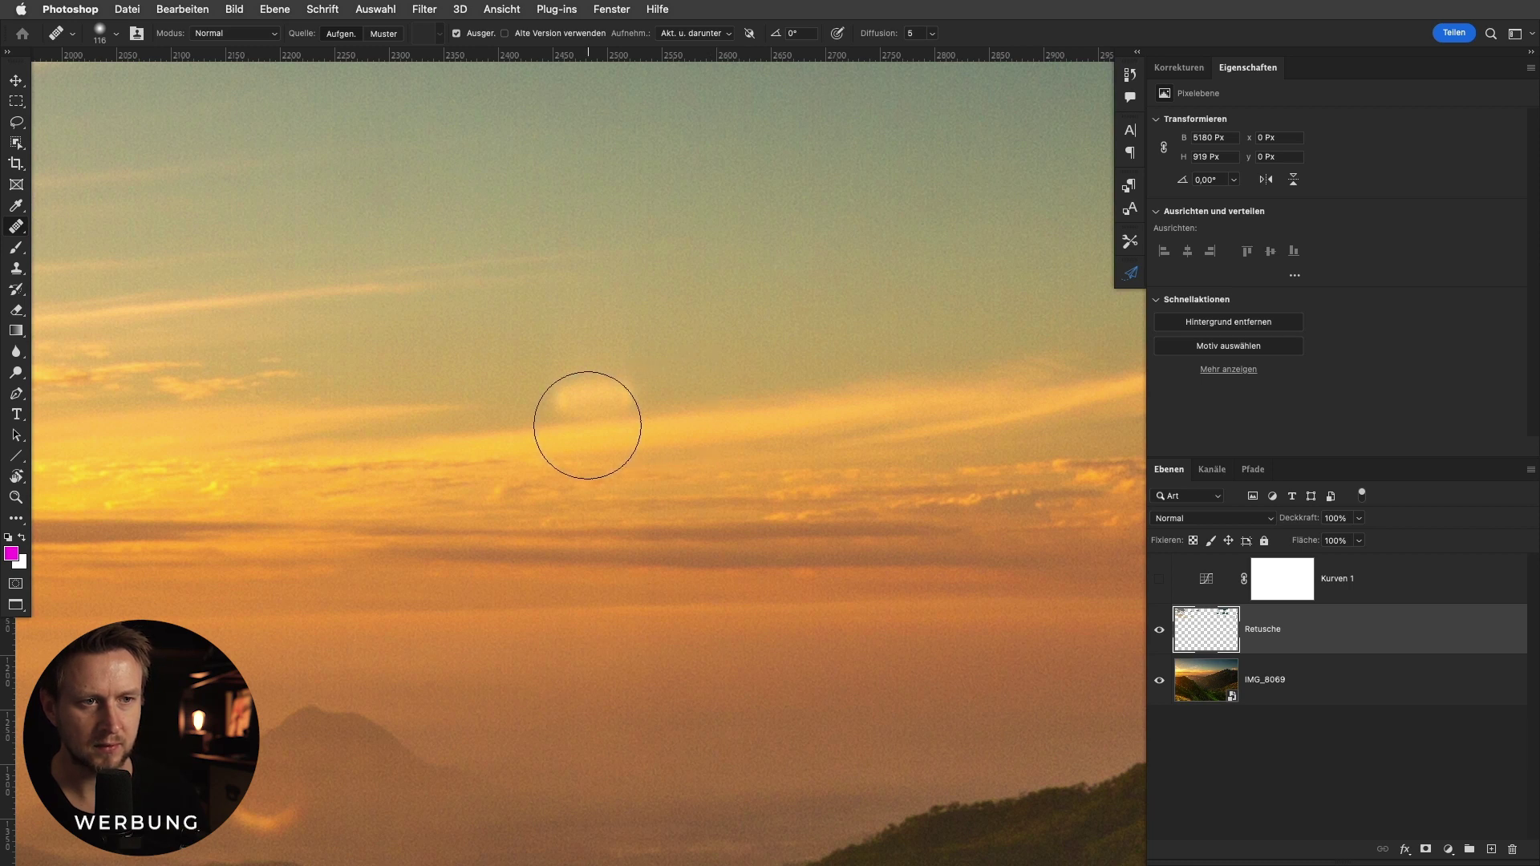
left_click_drag(596, 419, 579, 358)
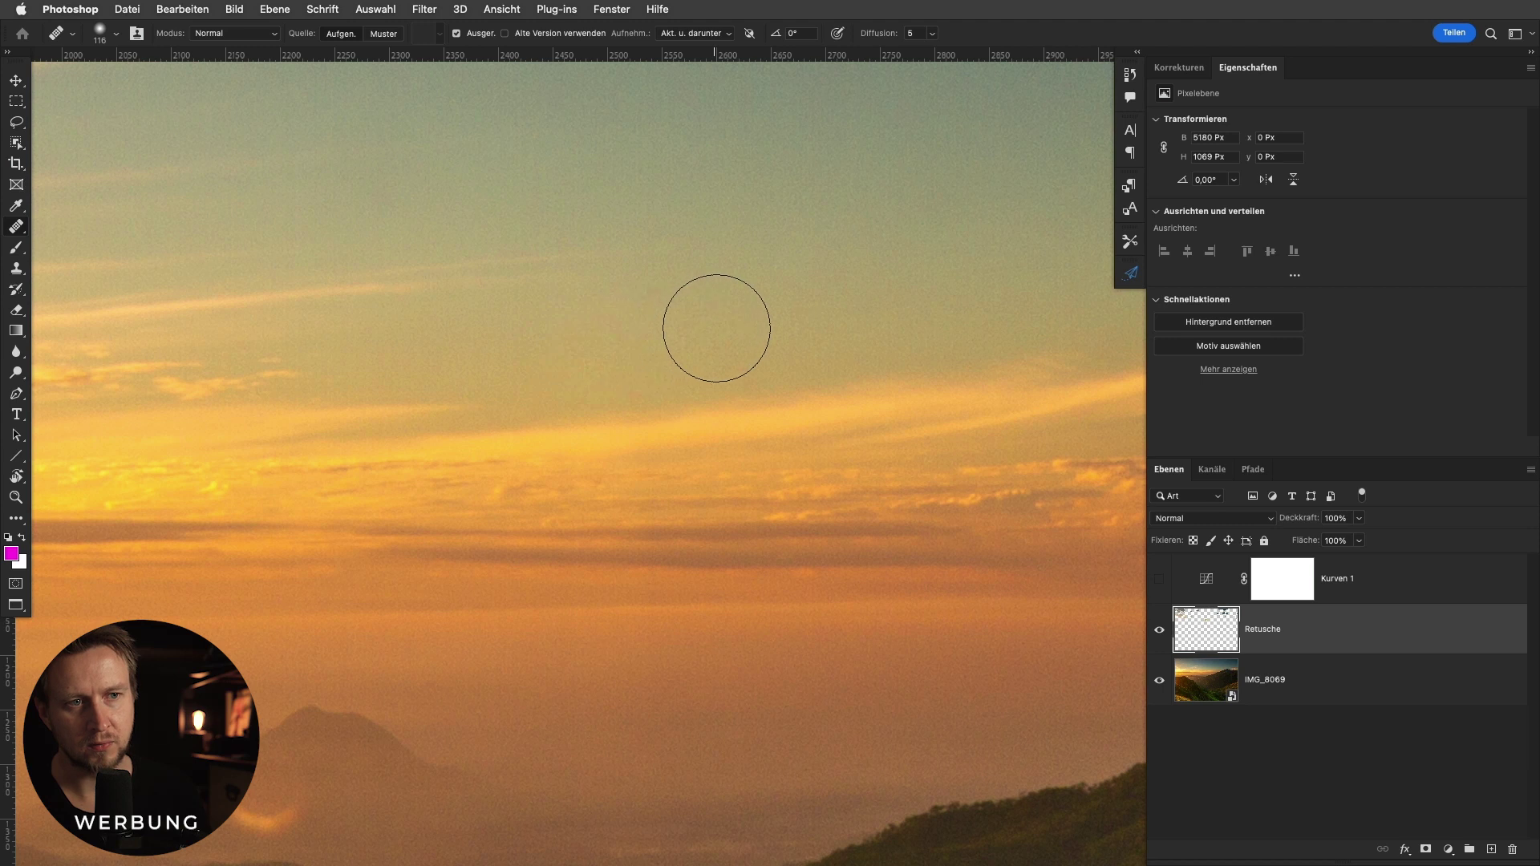
scroll(770, 356, "down", 5)
scroll(765, 399, "down", 2)
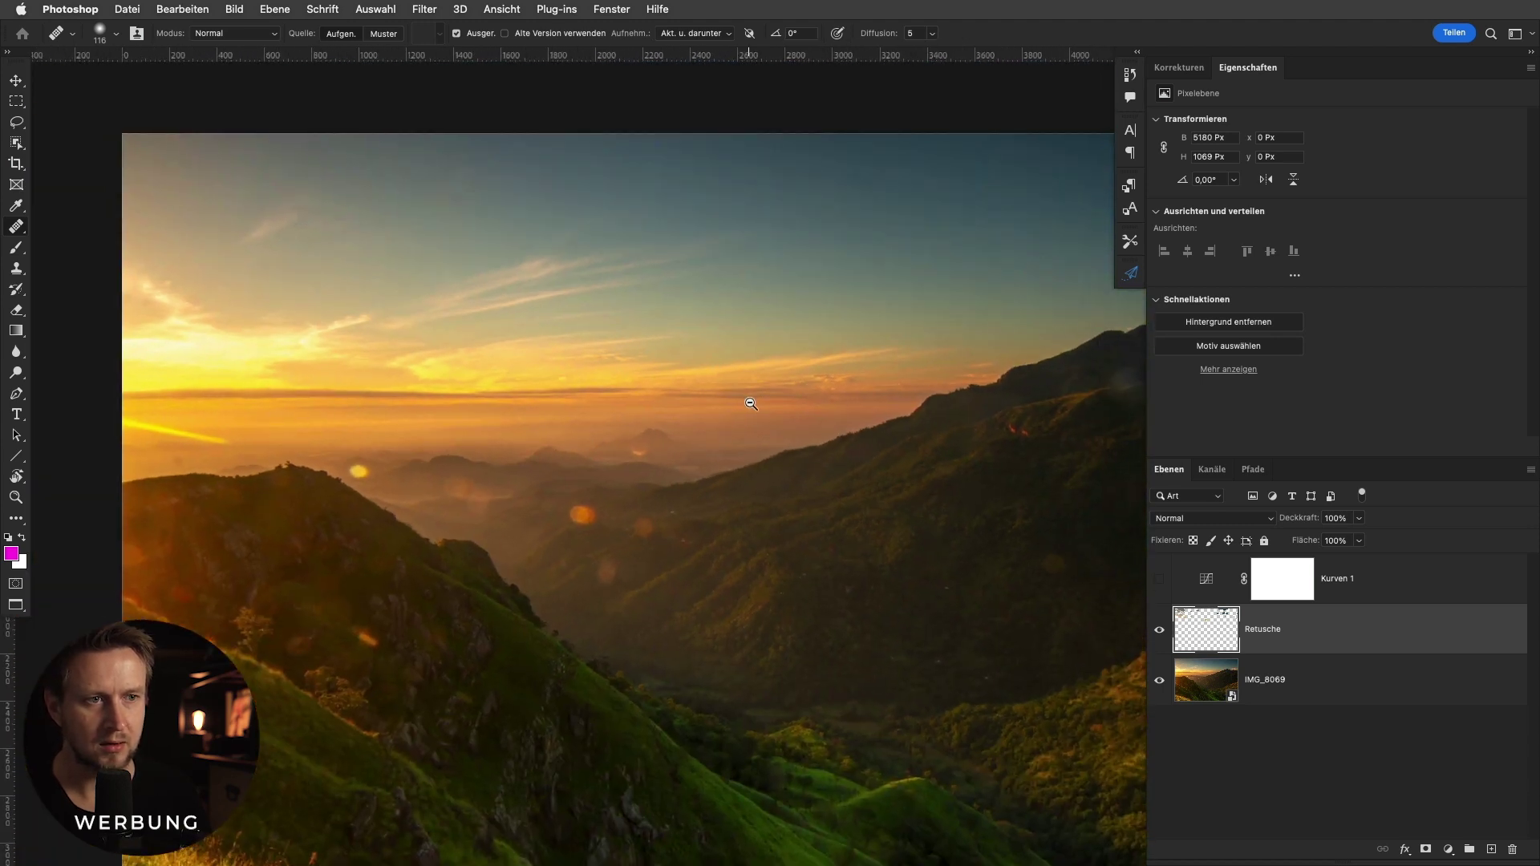
scroll(795, 396, "up", 3)
scroll(712, 355, "up", 3)
Shrink the Healing Brush to about 33 px and zoom in on the peak.
left_click_drag(653, 365, 688, 361)
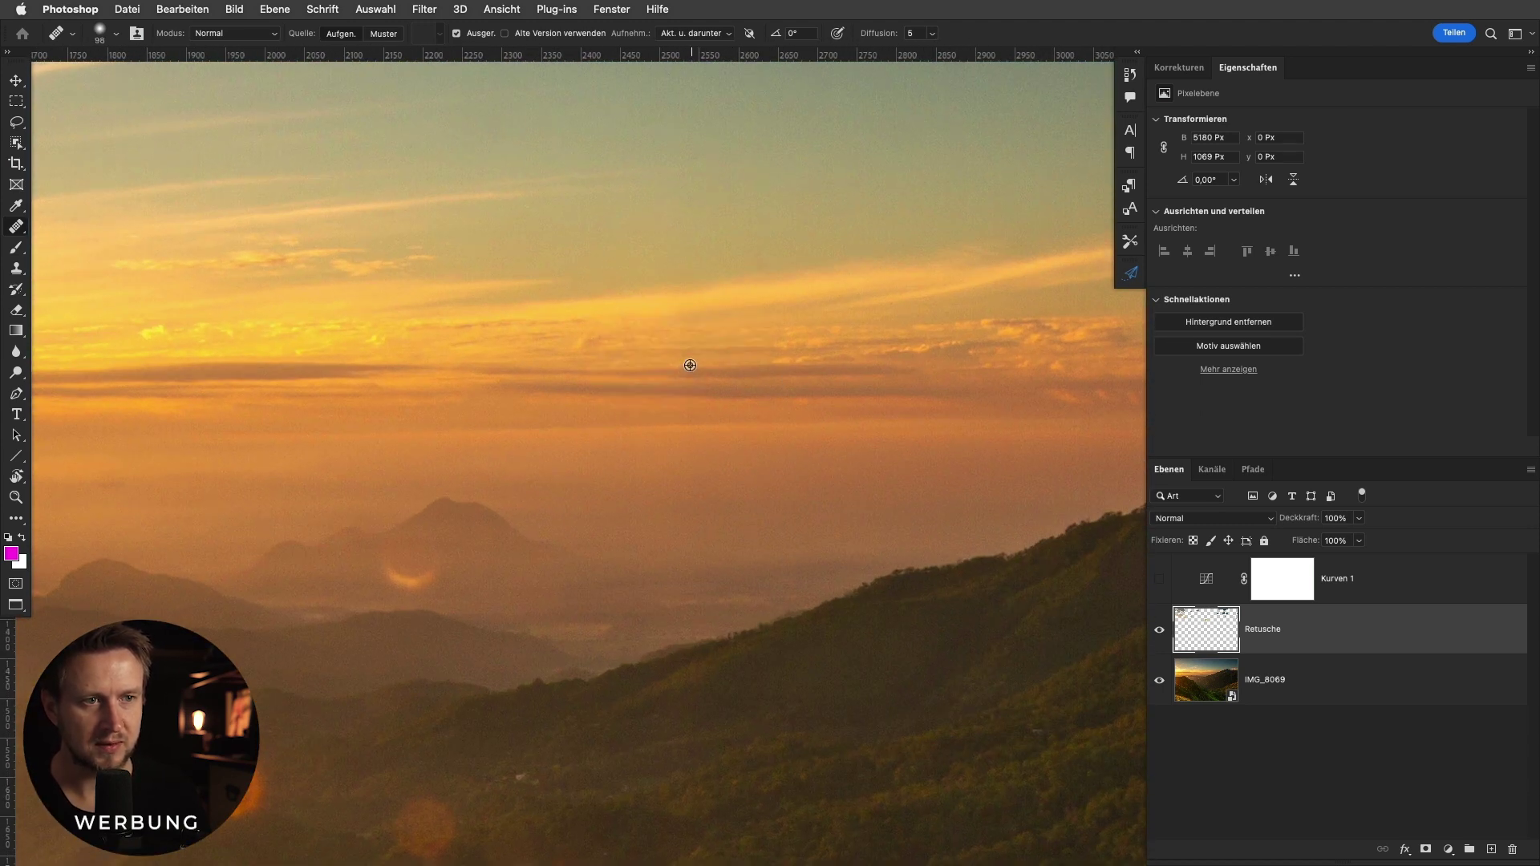
scroll(671, 355, "up", 2)
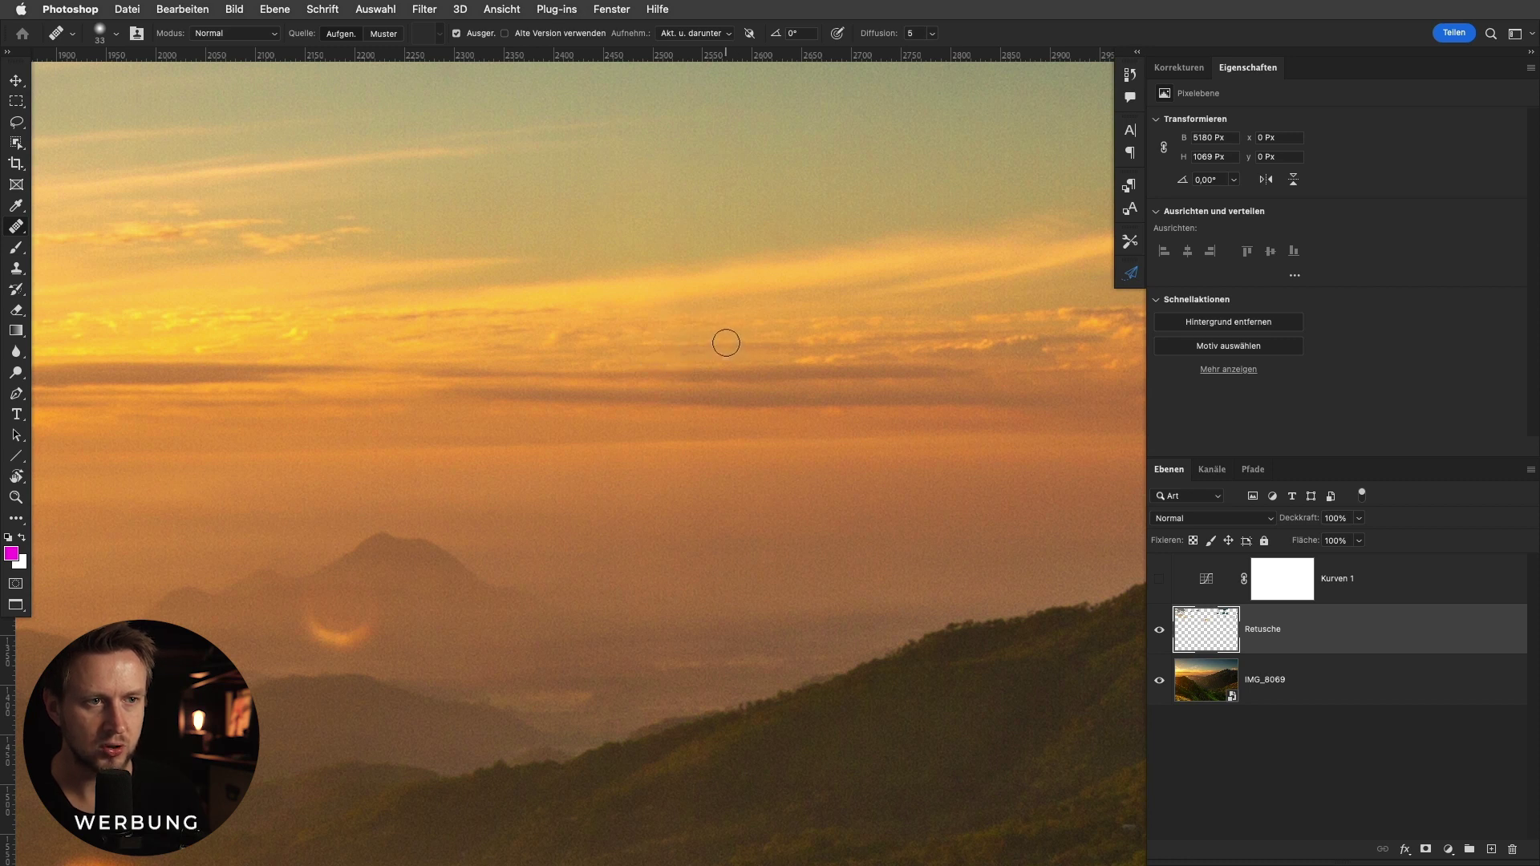
scroll(720, 345, "down", 3)
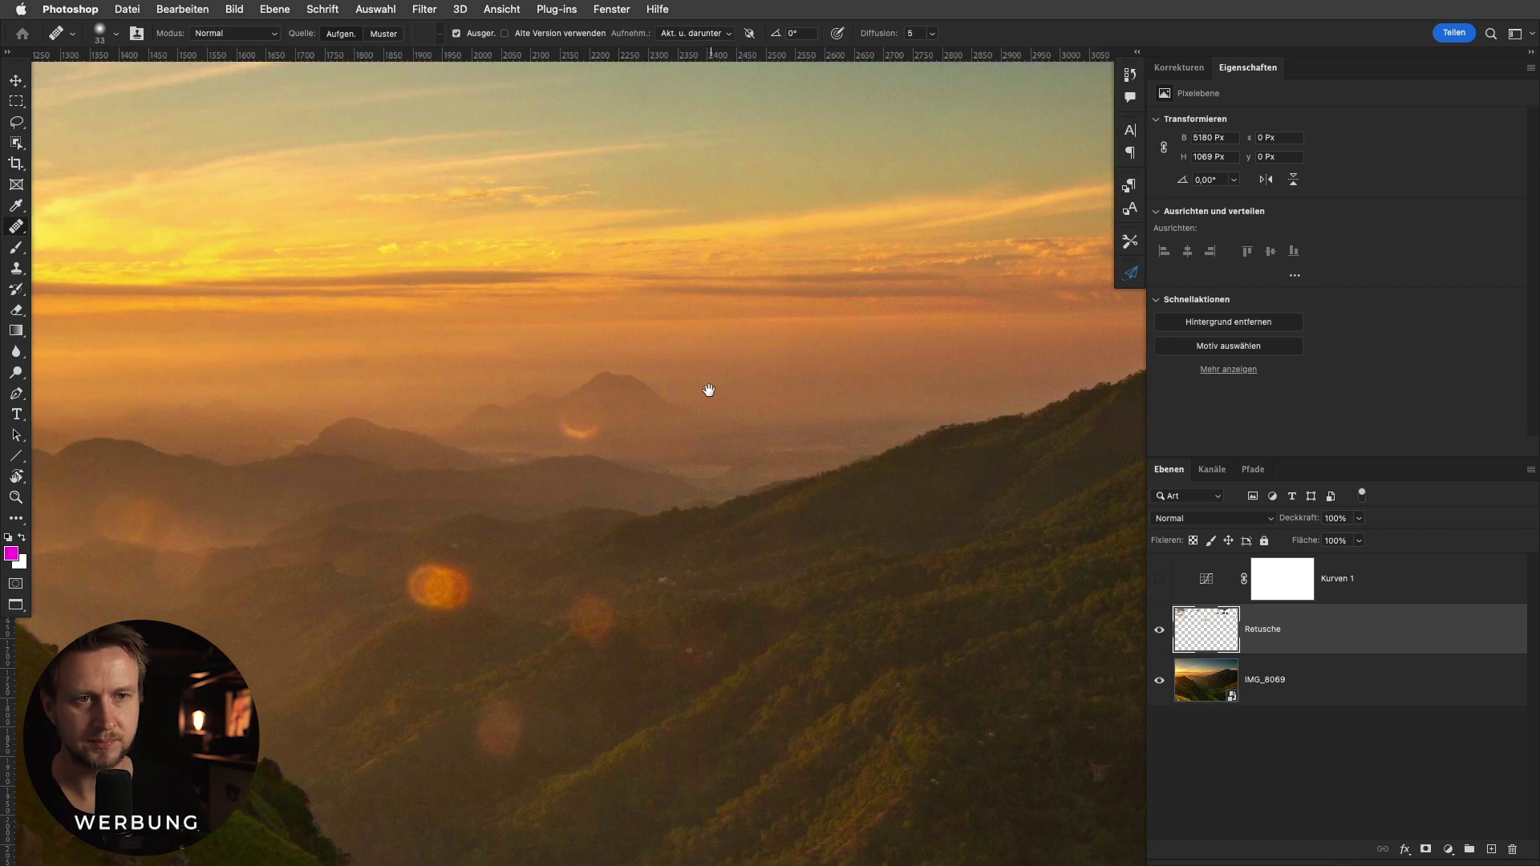
scroll(555, 444, "up", 3)
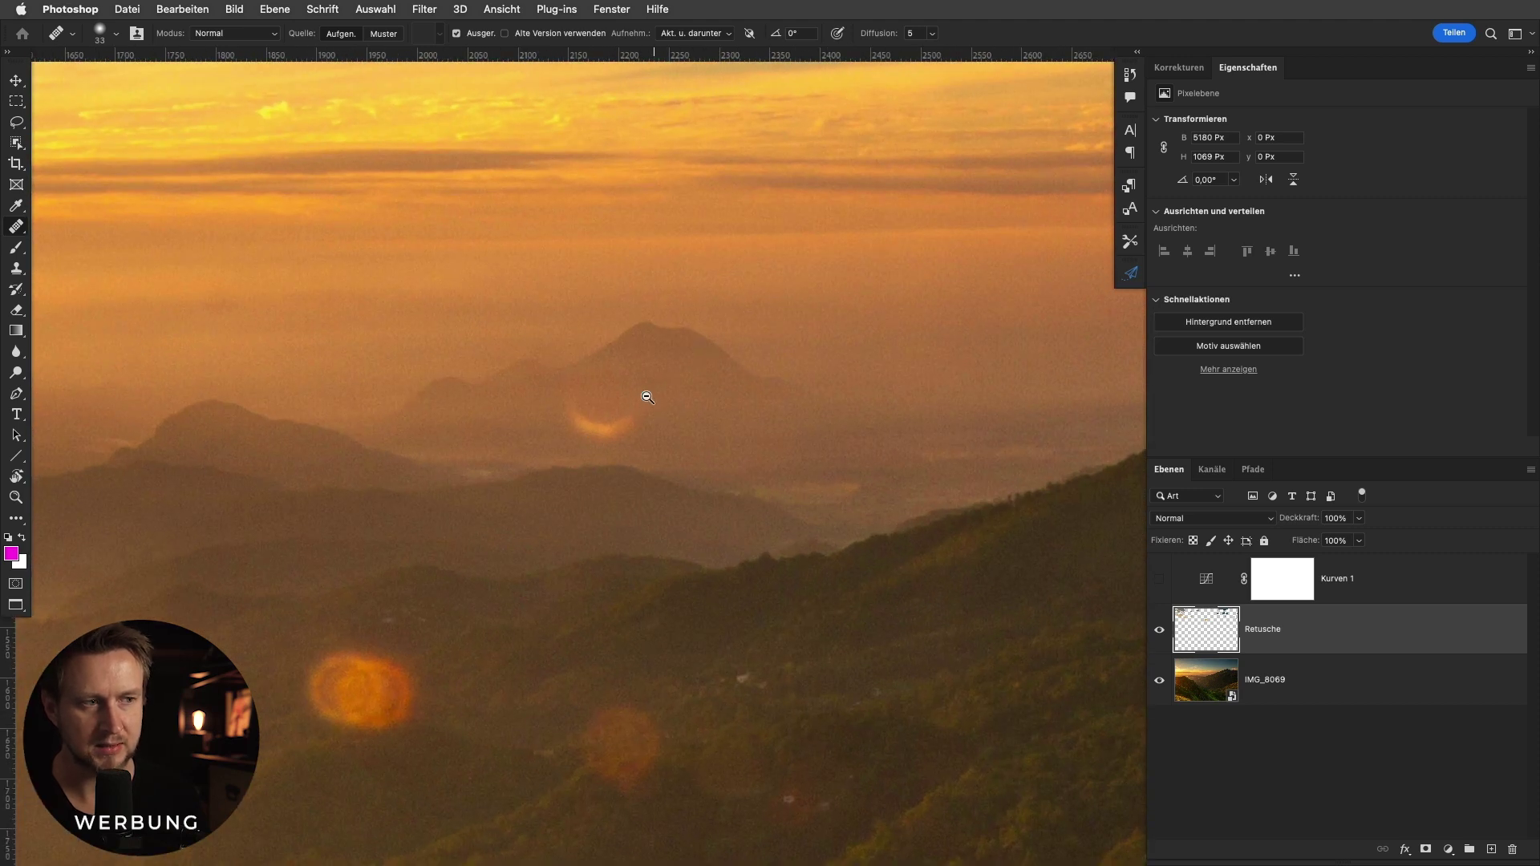
scroll(642, 396, "up", 1)
Heal away the orange flare arc below the peak and along the mountain.
left_click_drag(642, 418, 603, 433)
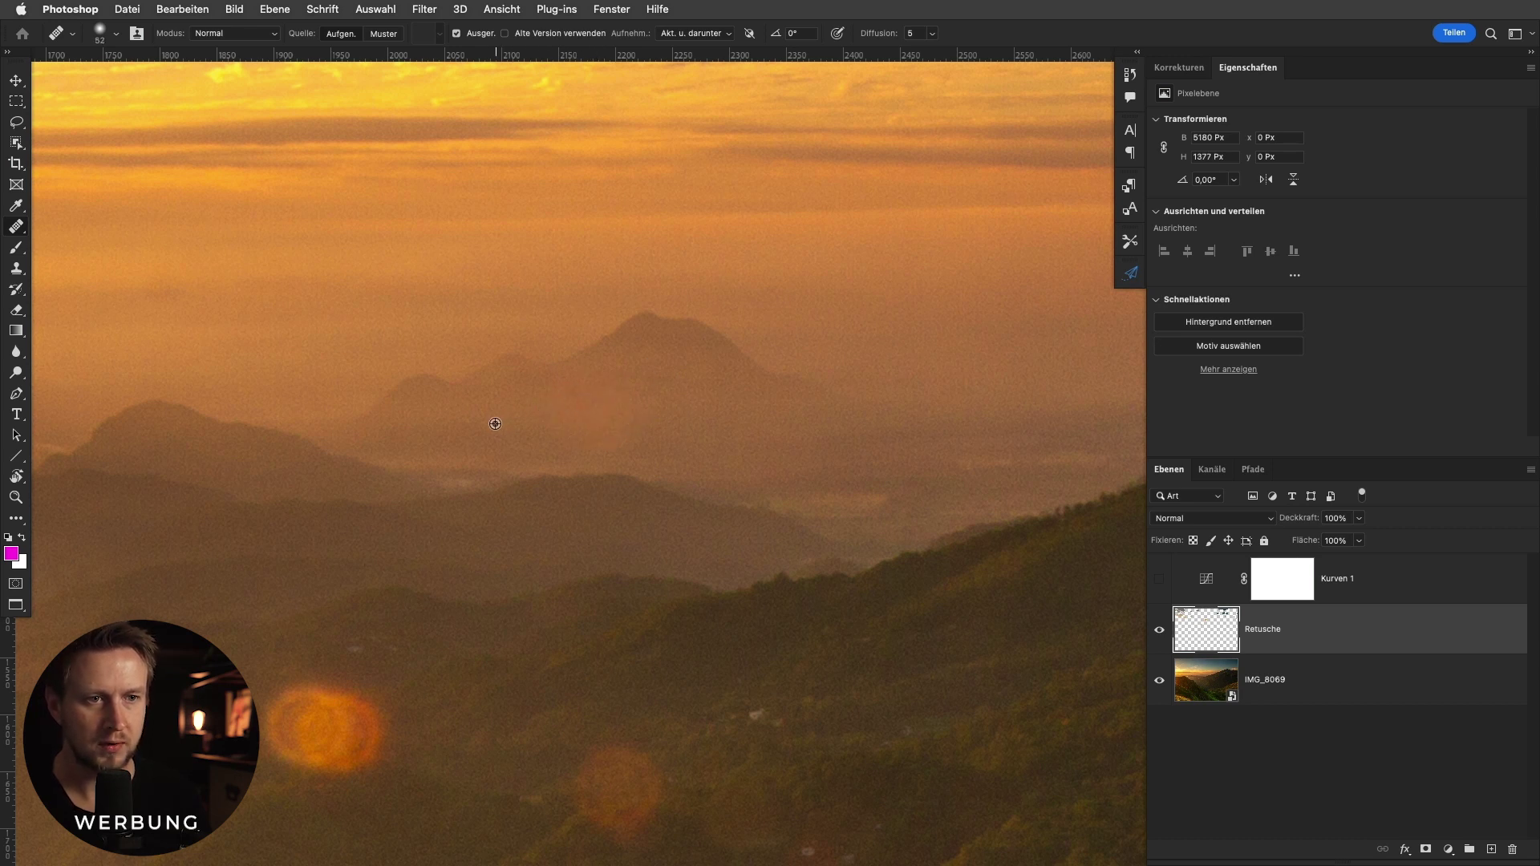
left_click_drag(569, 423, 598, 412)
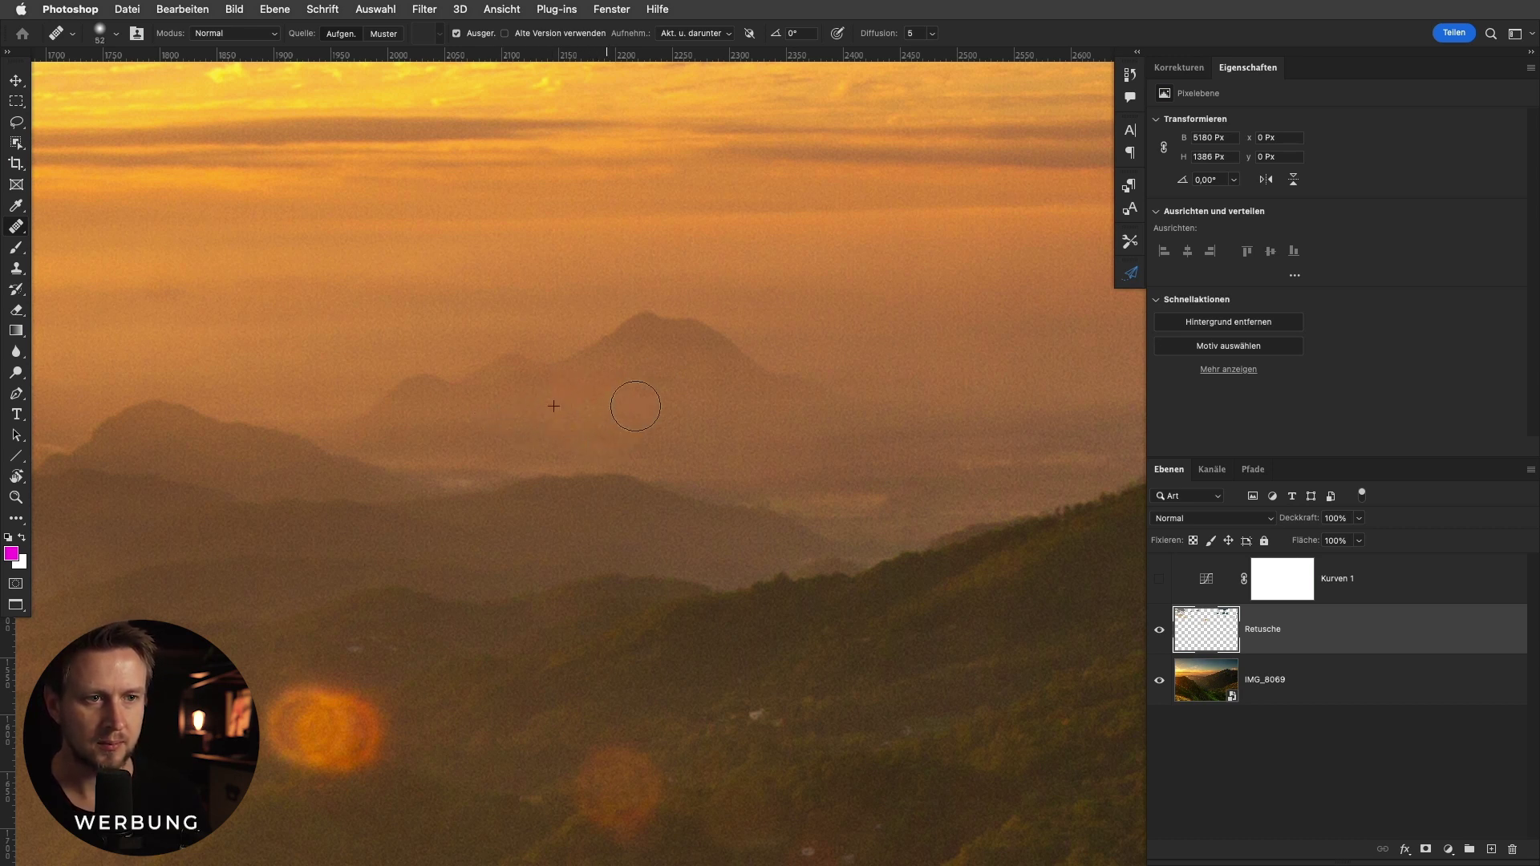
scroll(638, 419, "down", 5)
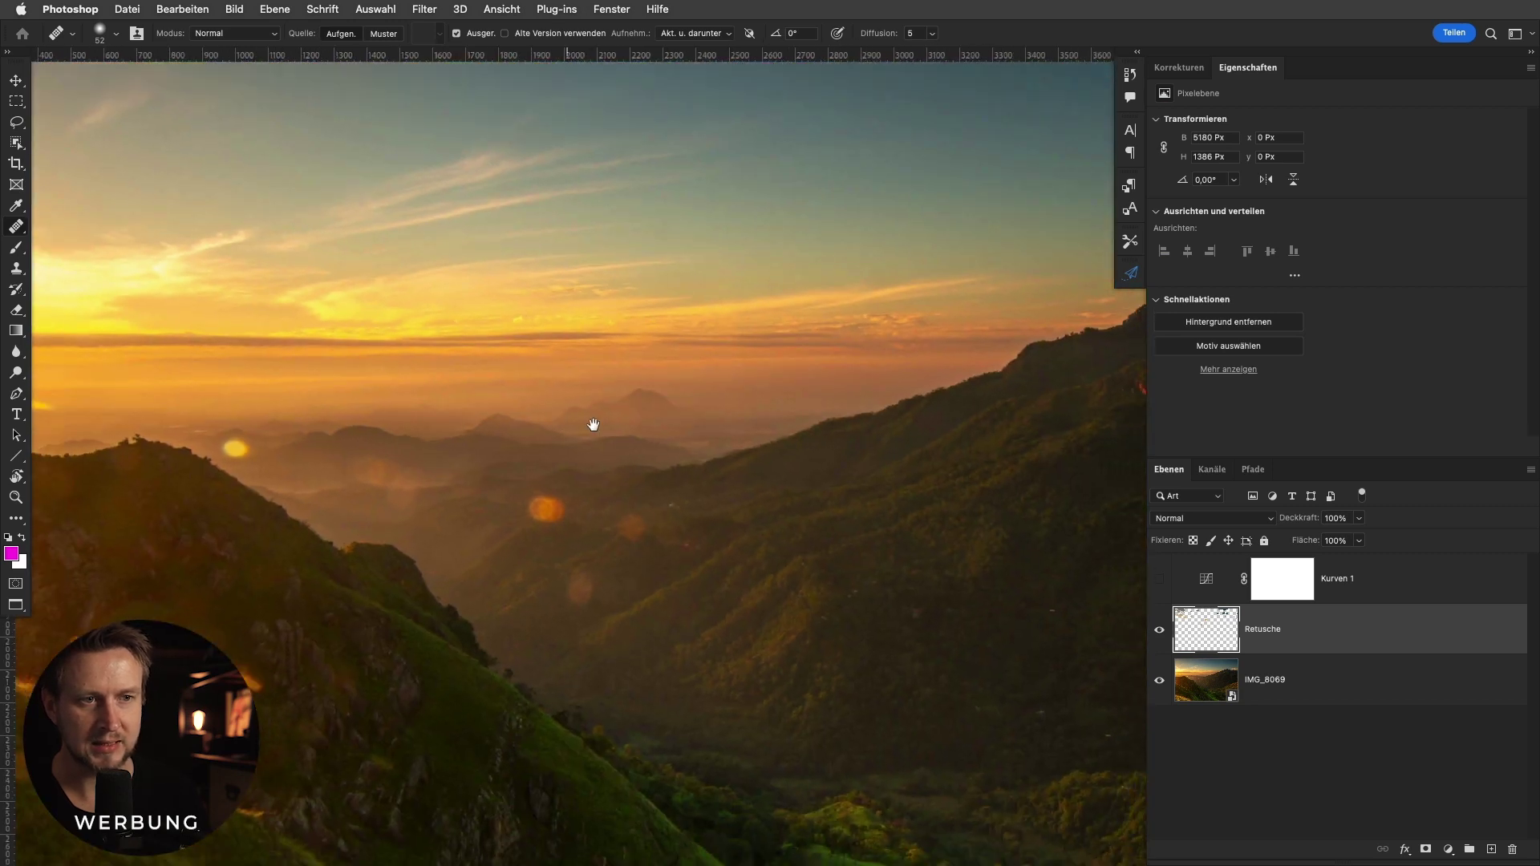
scroll(664, 412, "up", 5)
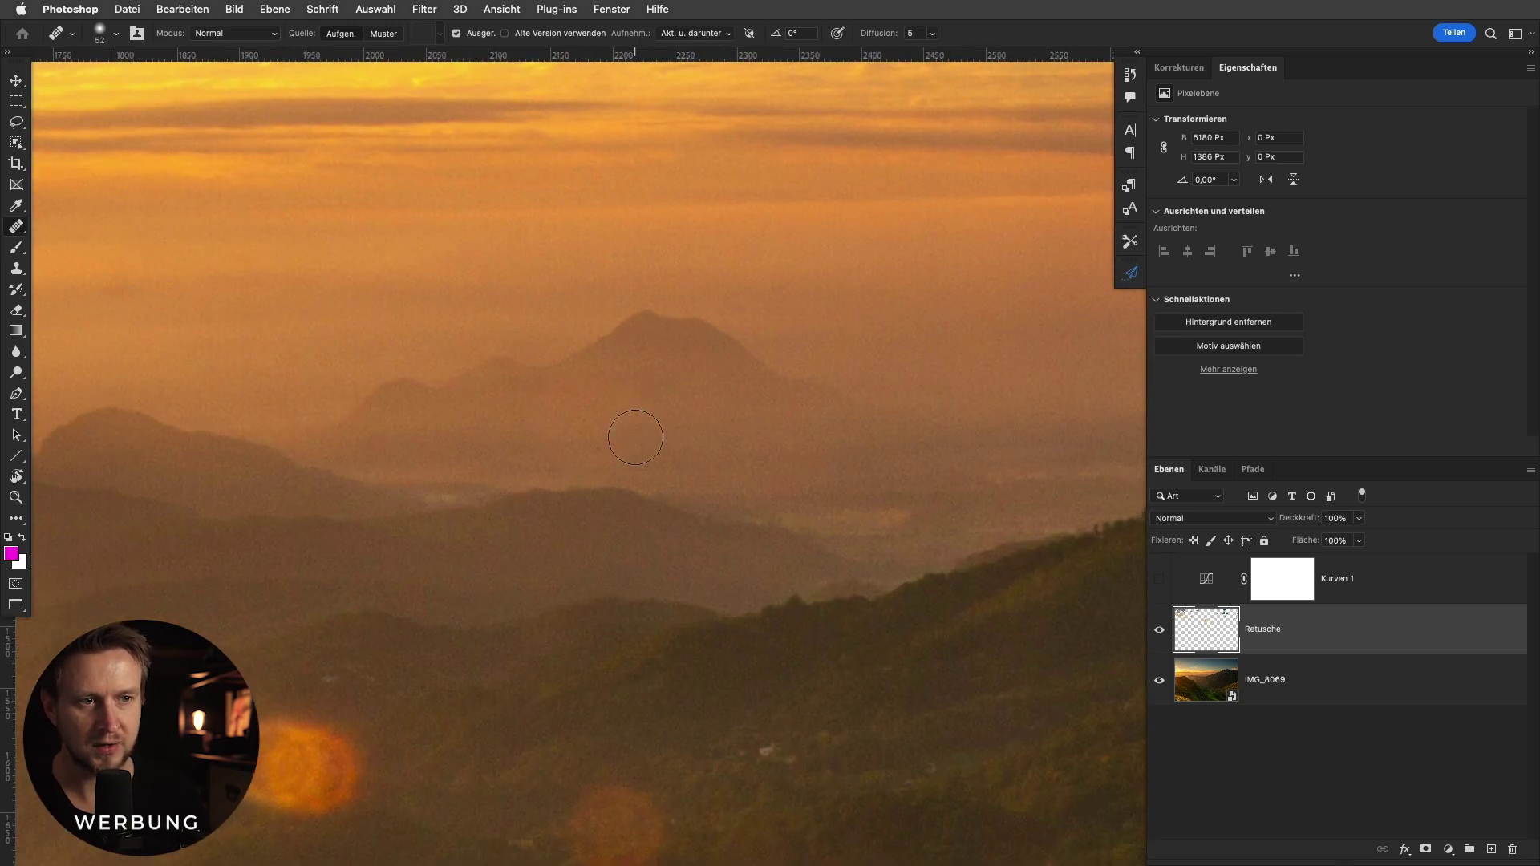
mouse_move(582, 440)
left_mouse_down()
mouse_move(640, 408)
mouse_move(560, 425)
left_mouse_up()
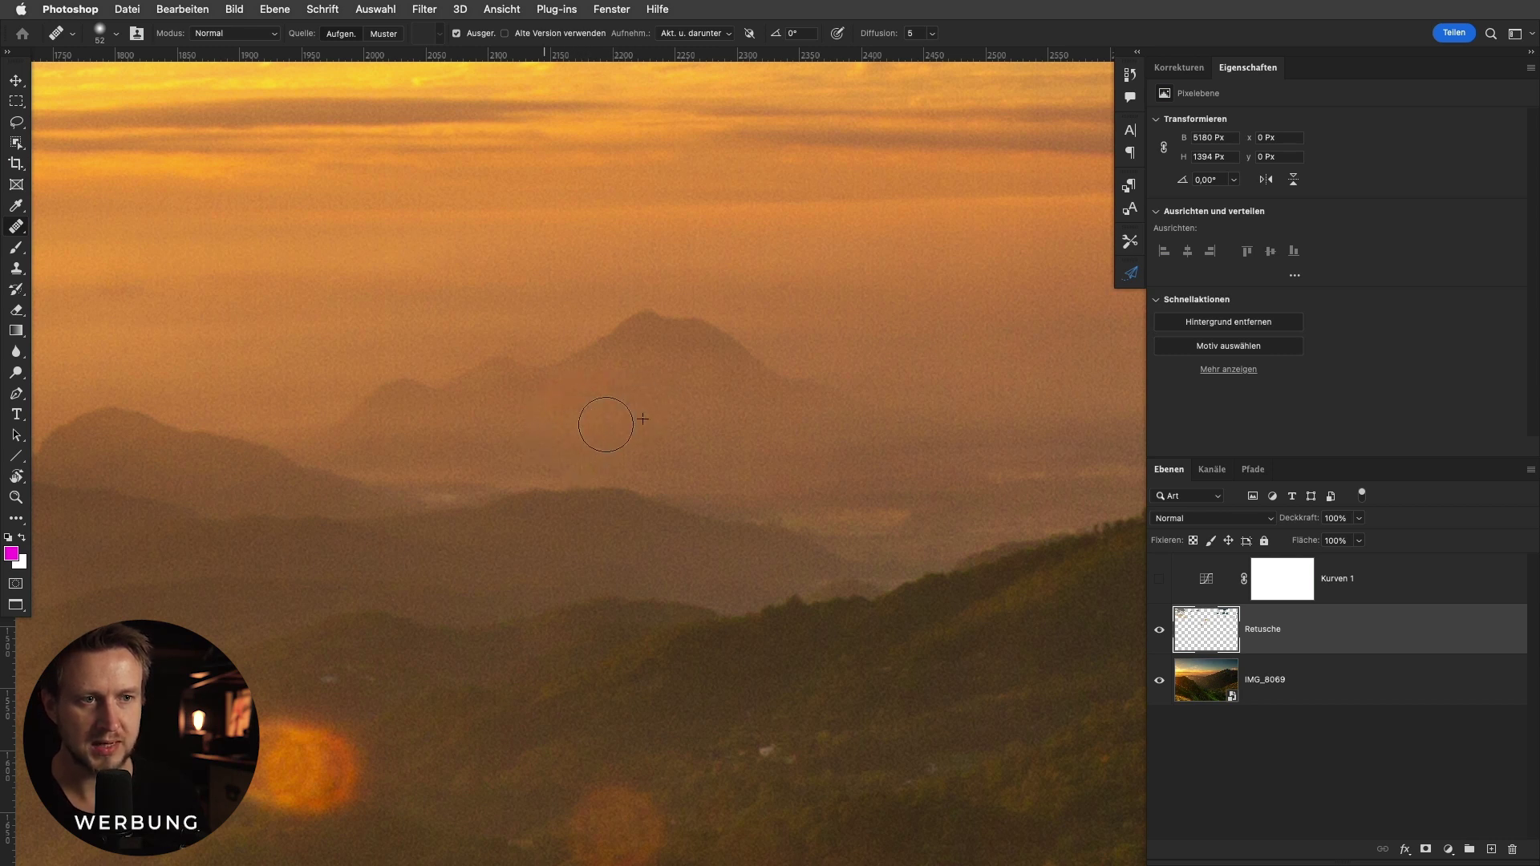
scroll(509, 426, "down", 1)
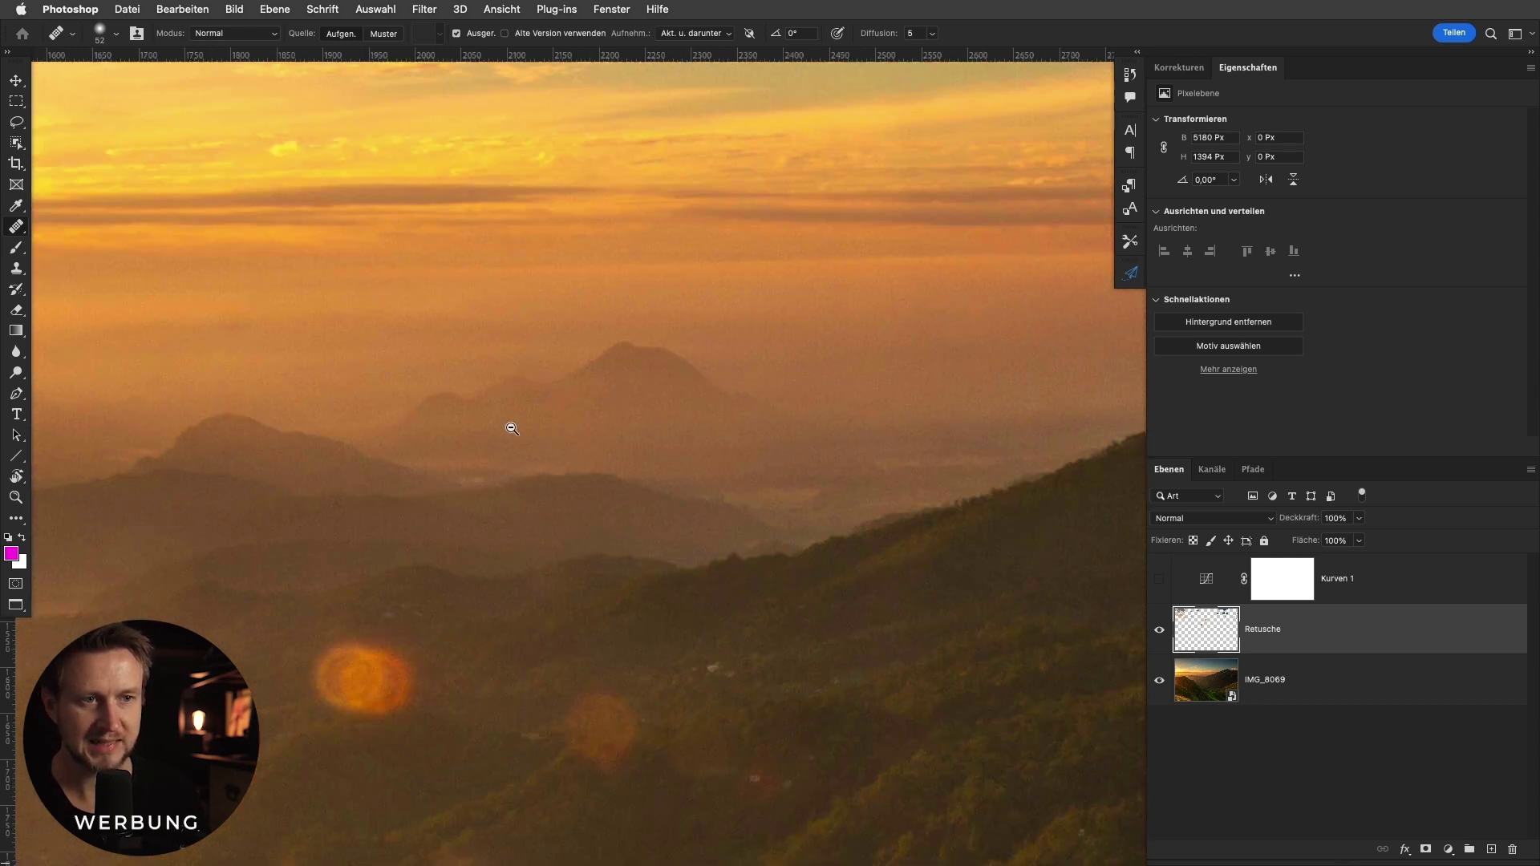
scroll(482, 427, "down", 2)
scroll(477, 431, "down", 2)
scroll(477, 431, "down", 1)
scroll(654, 395, "down", 1)
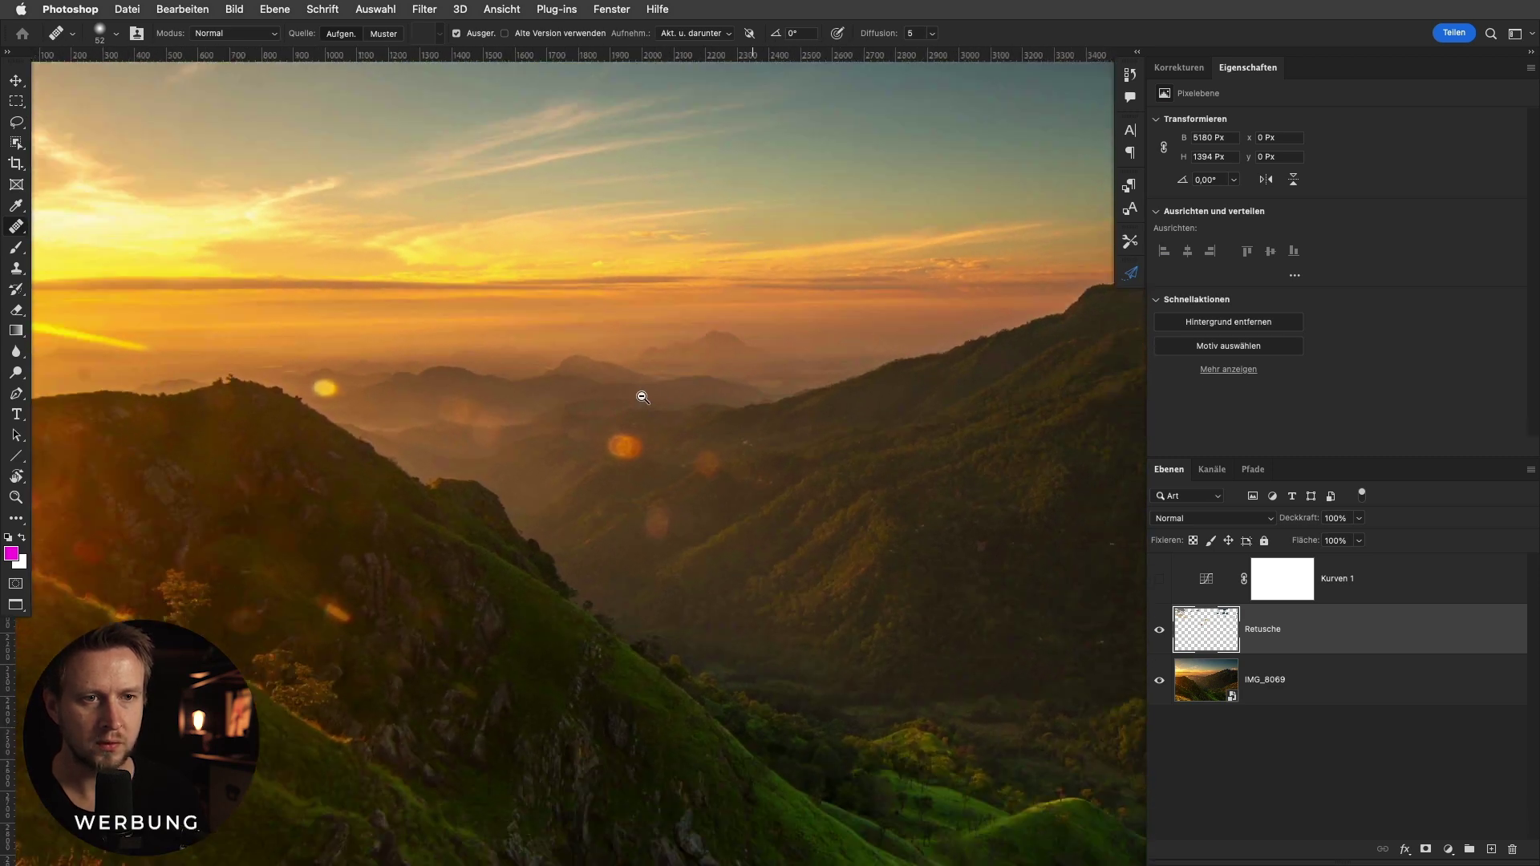
scroll(627, 444, "down", 1)
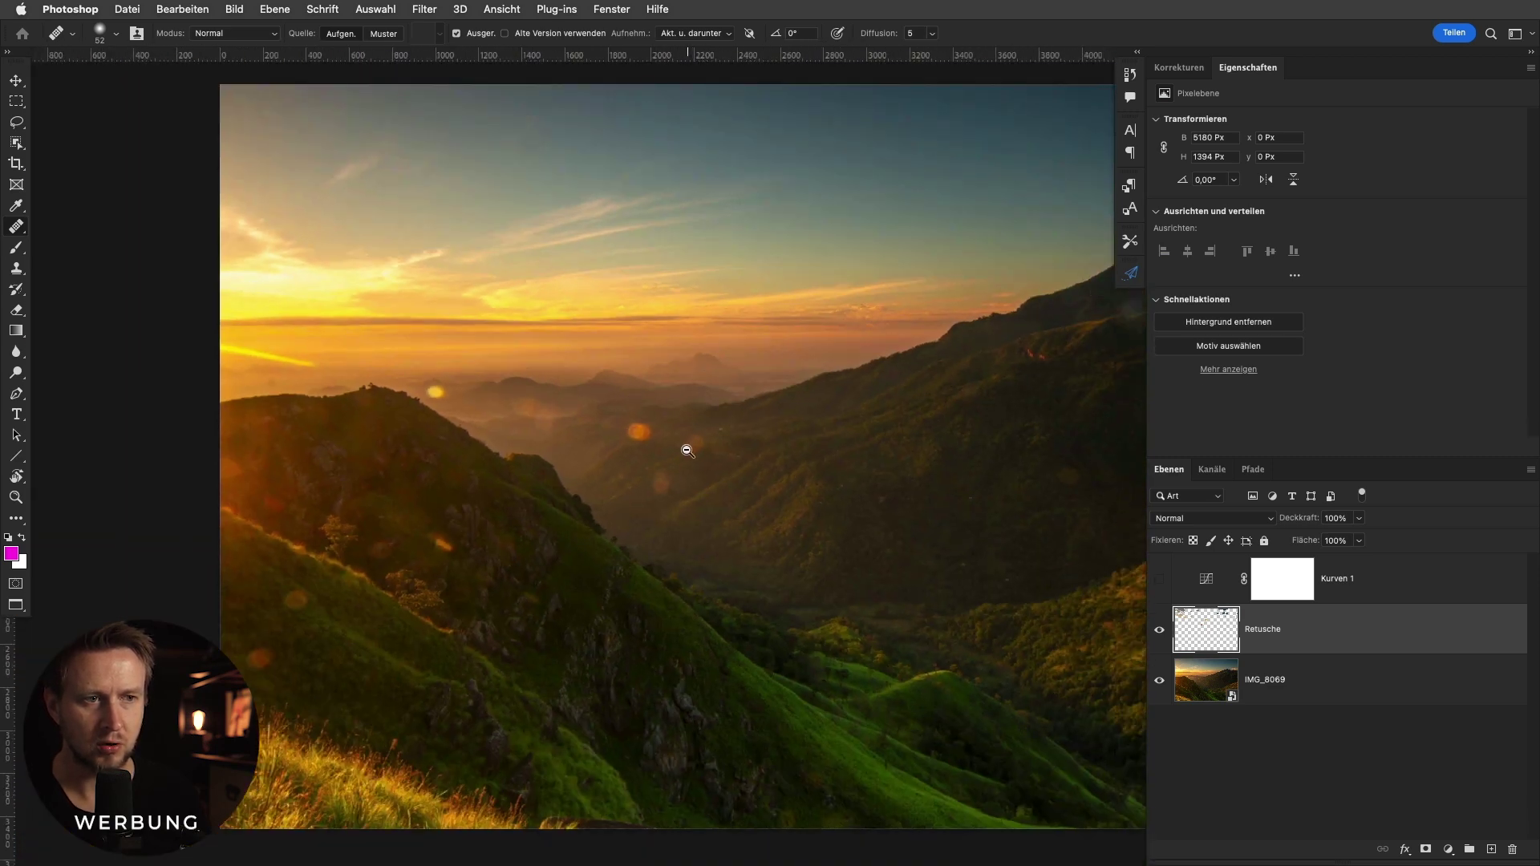
scroll(687, 451, "up", 3)
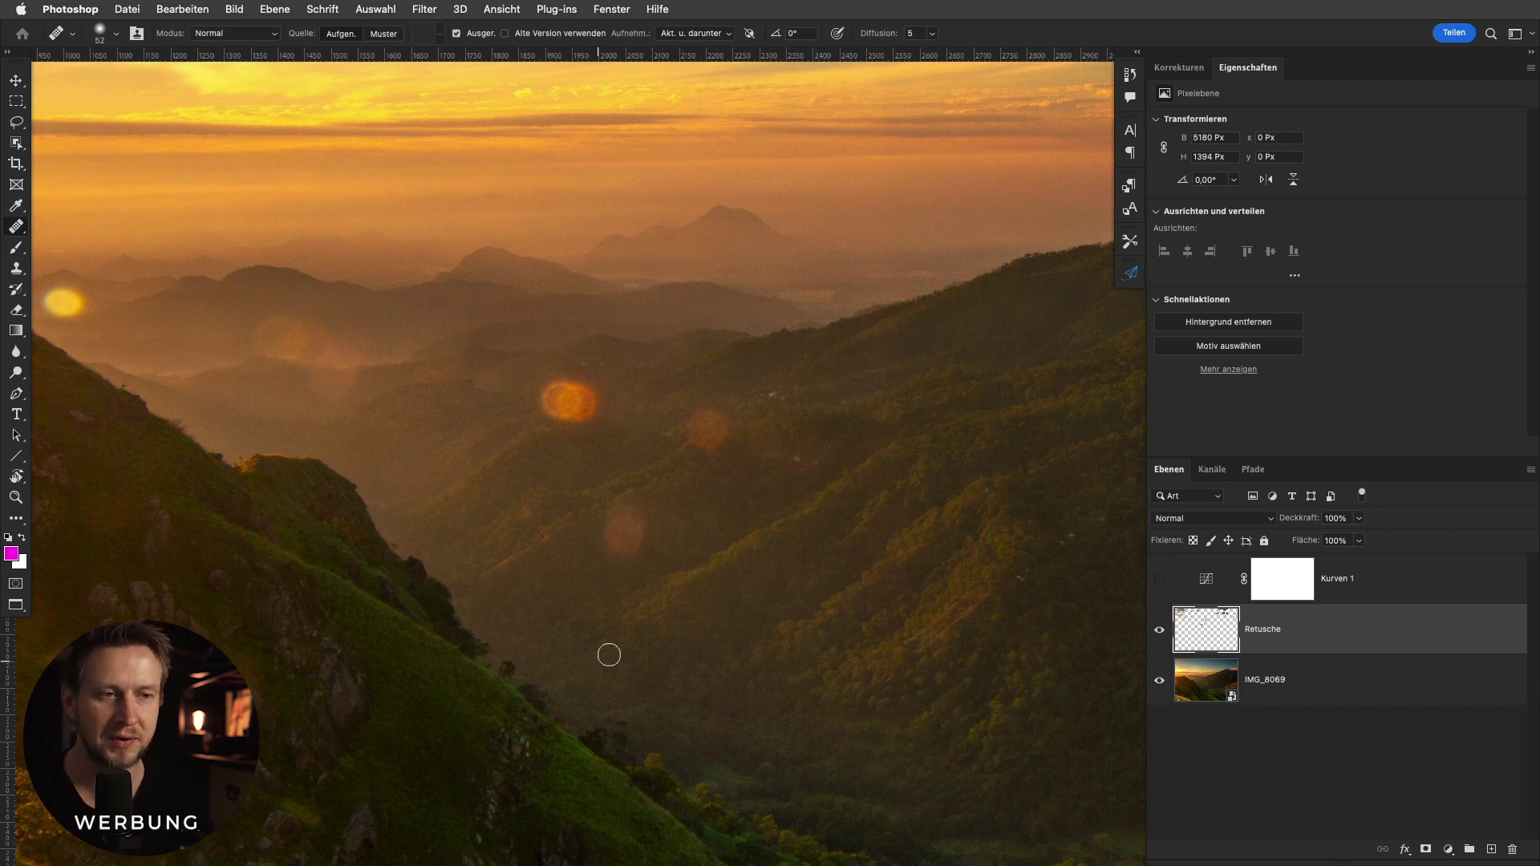
Heal away the orange flares over the valley.
mouse_move(630, 506)
left_mouse_down()
mouse_move(770, 542)
mouse_move(709, 538)
left_mouse_up()
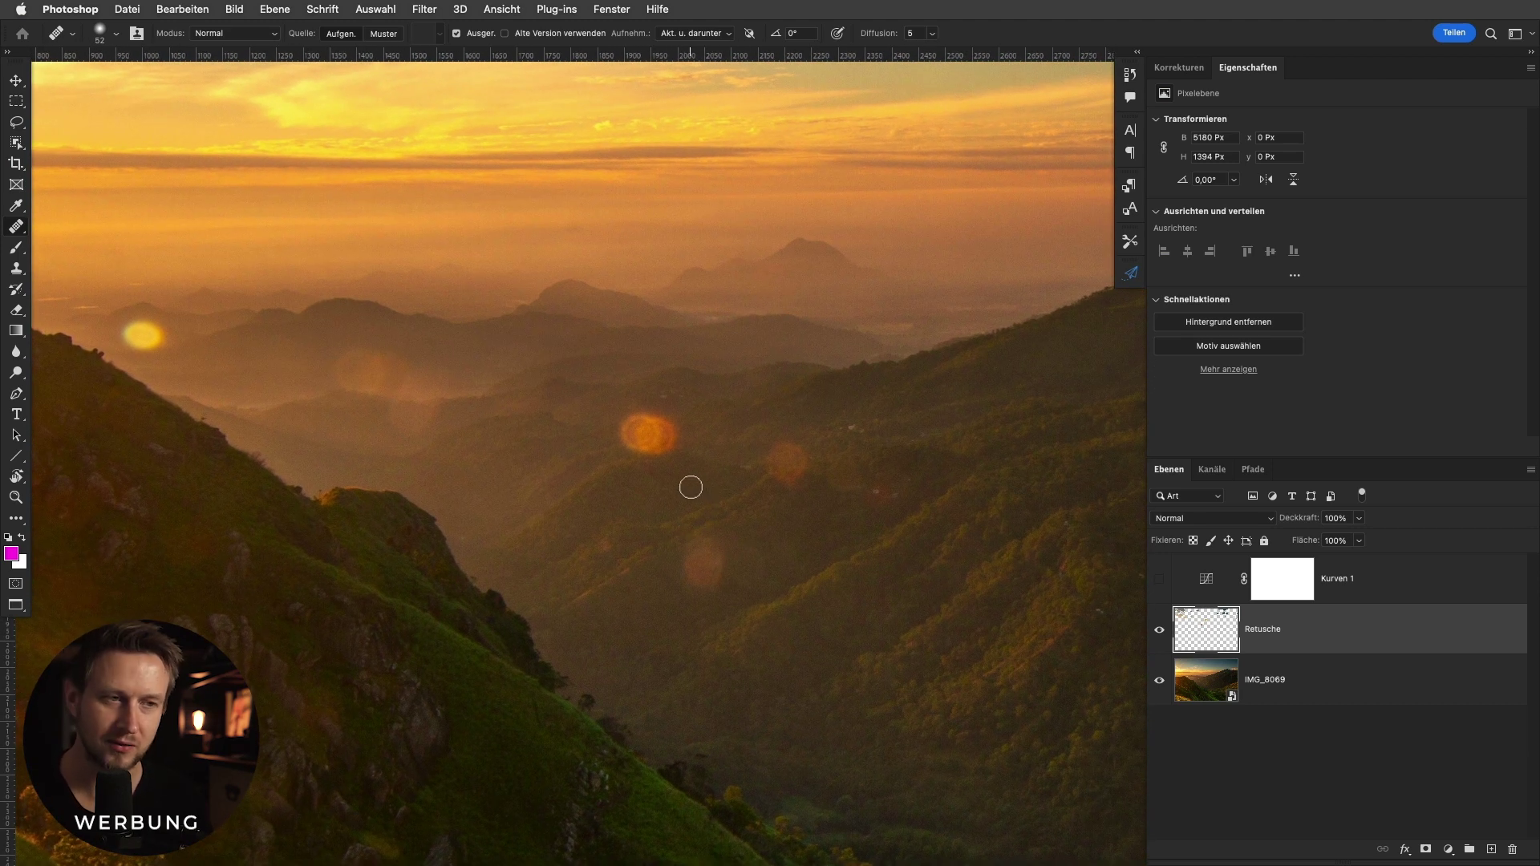
scroll(722, 485, "up", 5, "alt")
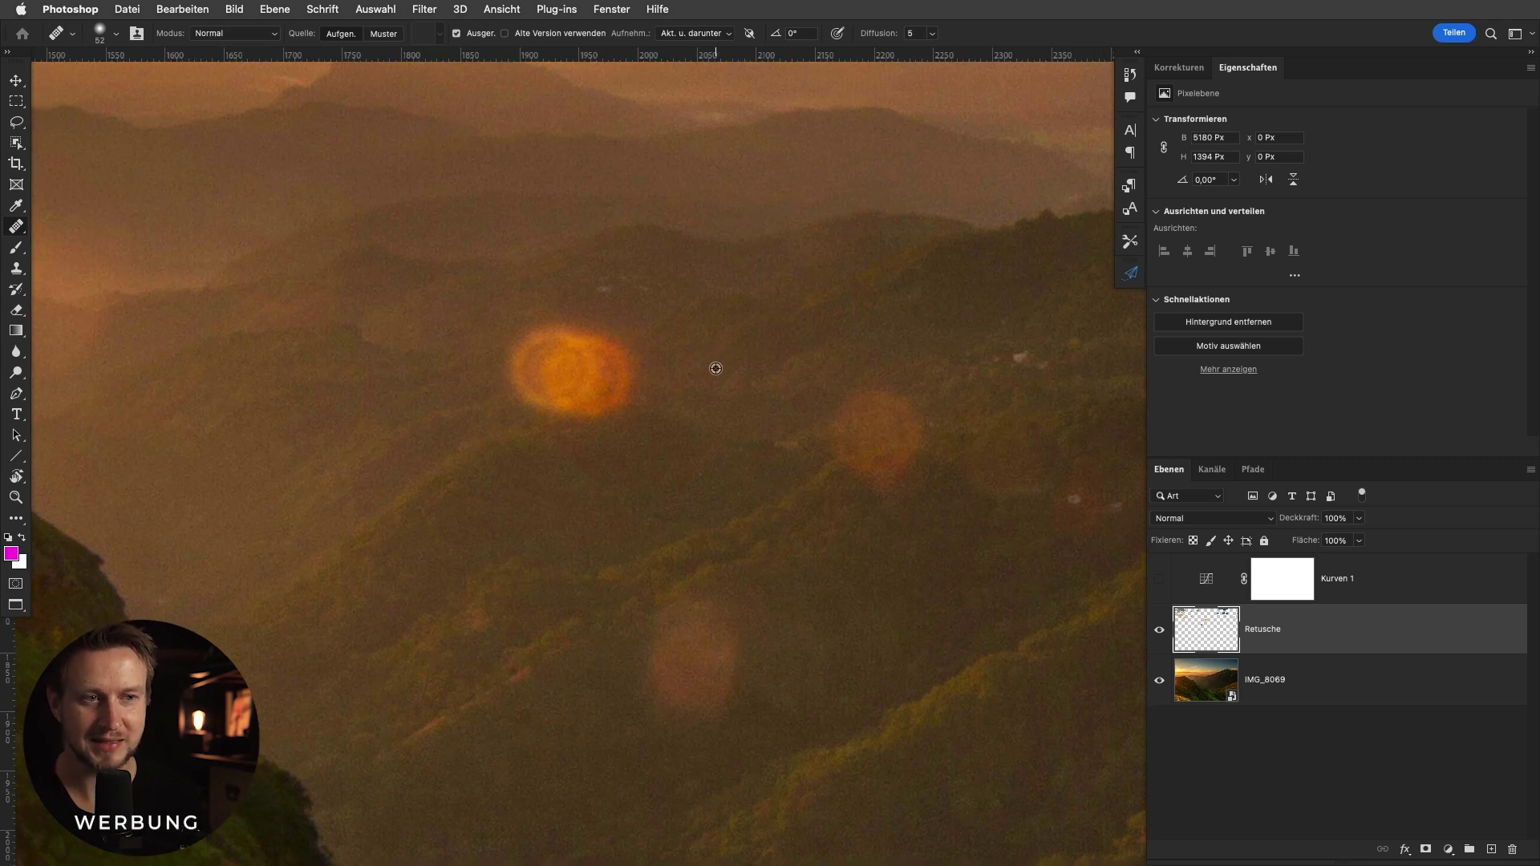
left_click_drag(562, 369, 537, 385)
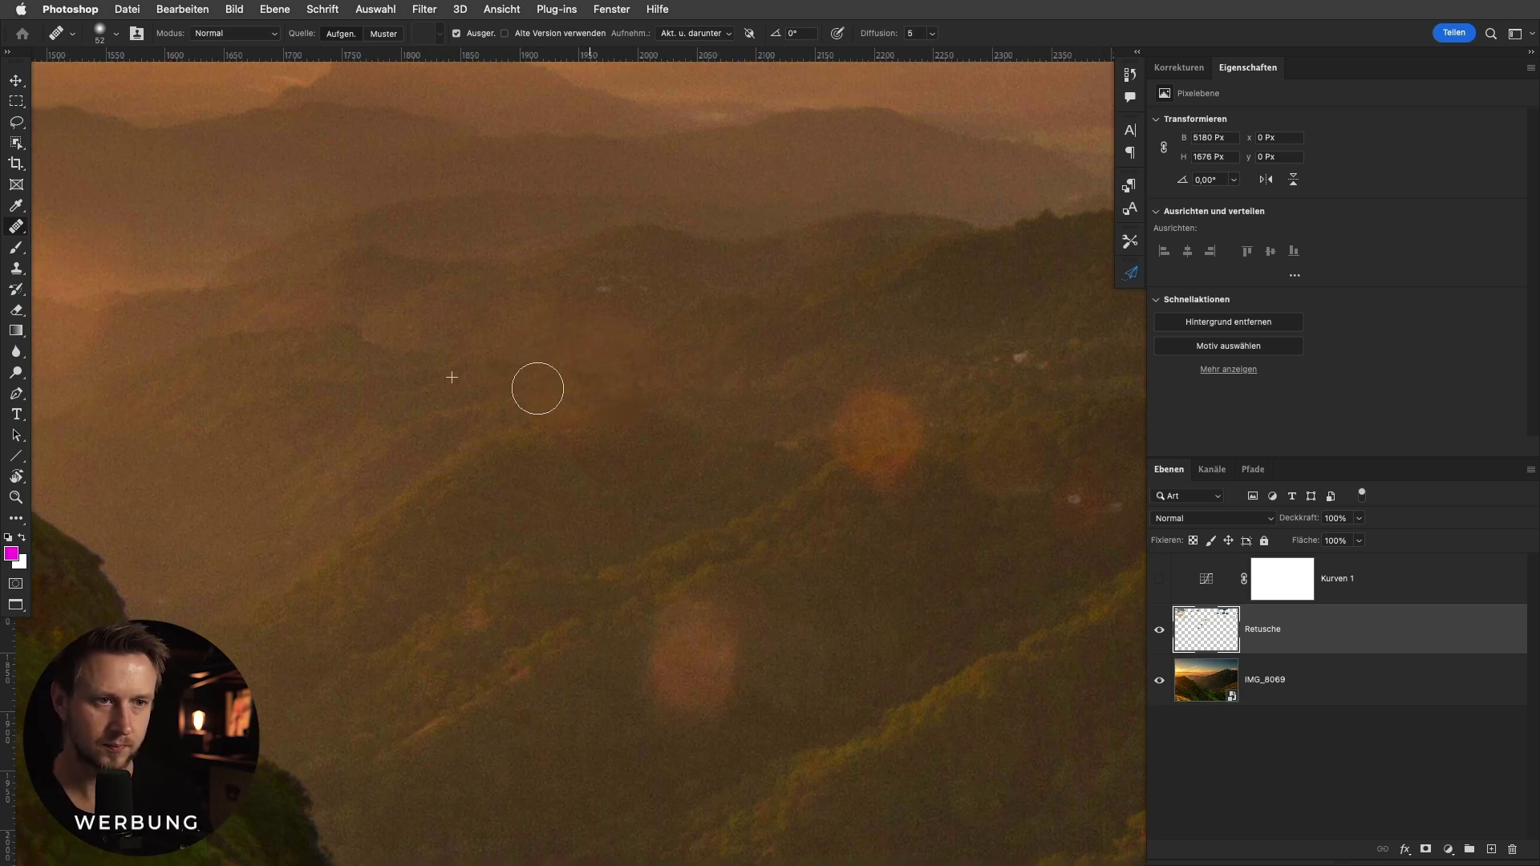
left_click(878, 433)
scroll(926, 413, "down", 3)
scroll(927, 413, "up", 3)
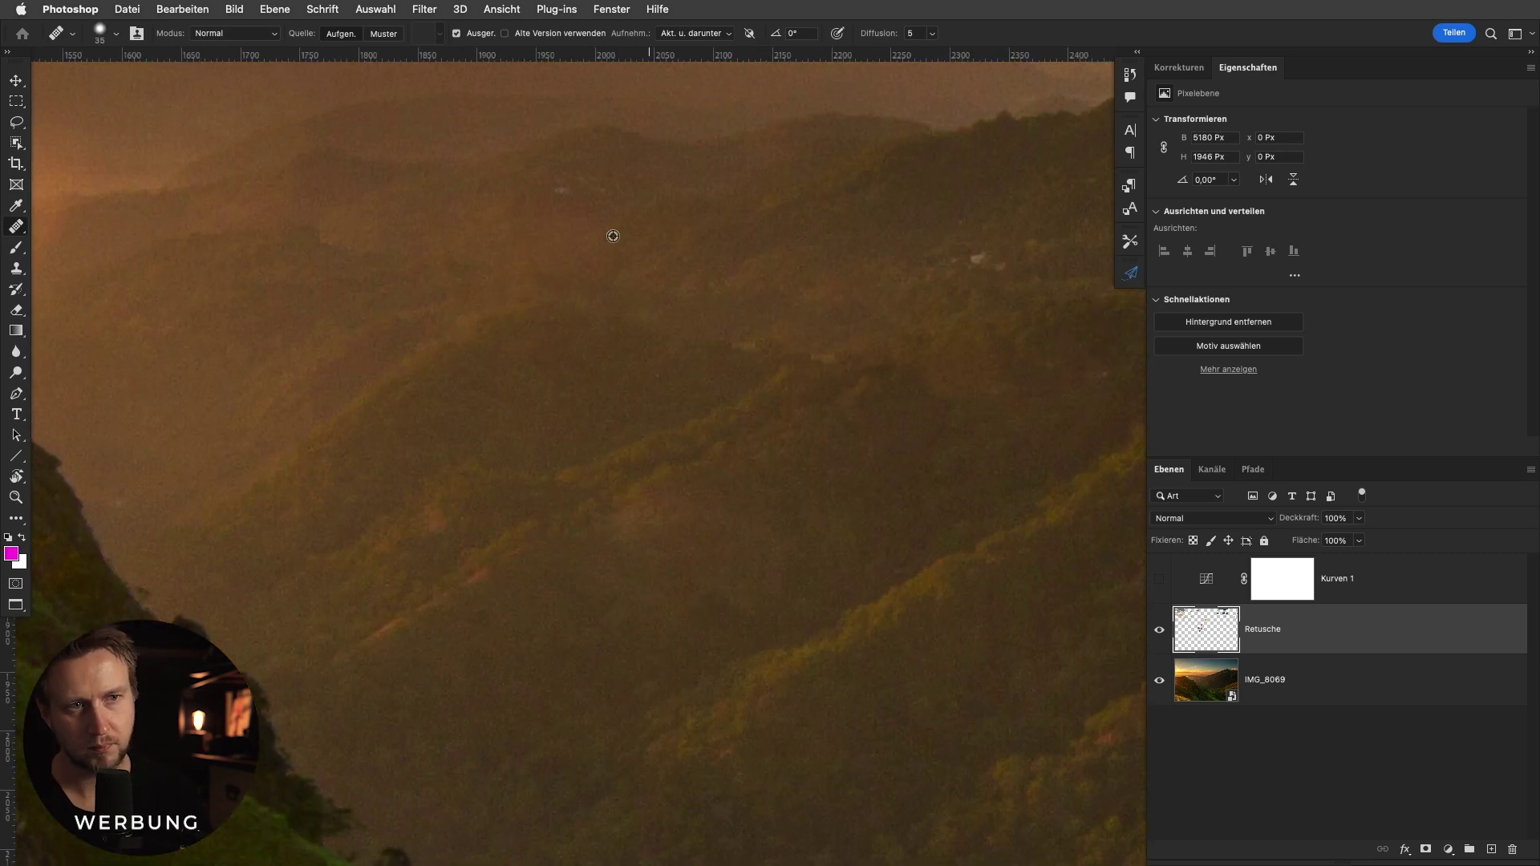
Heal away the yellow sun flare beside the ridge.
left_click_drag(471, 358, 613, 302)
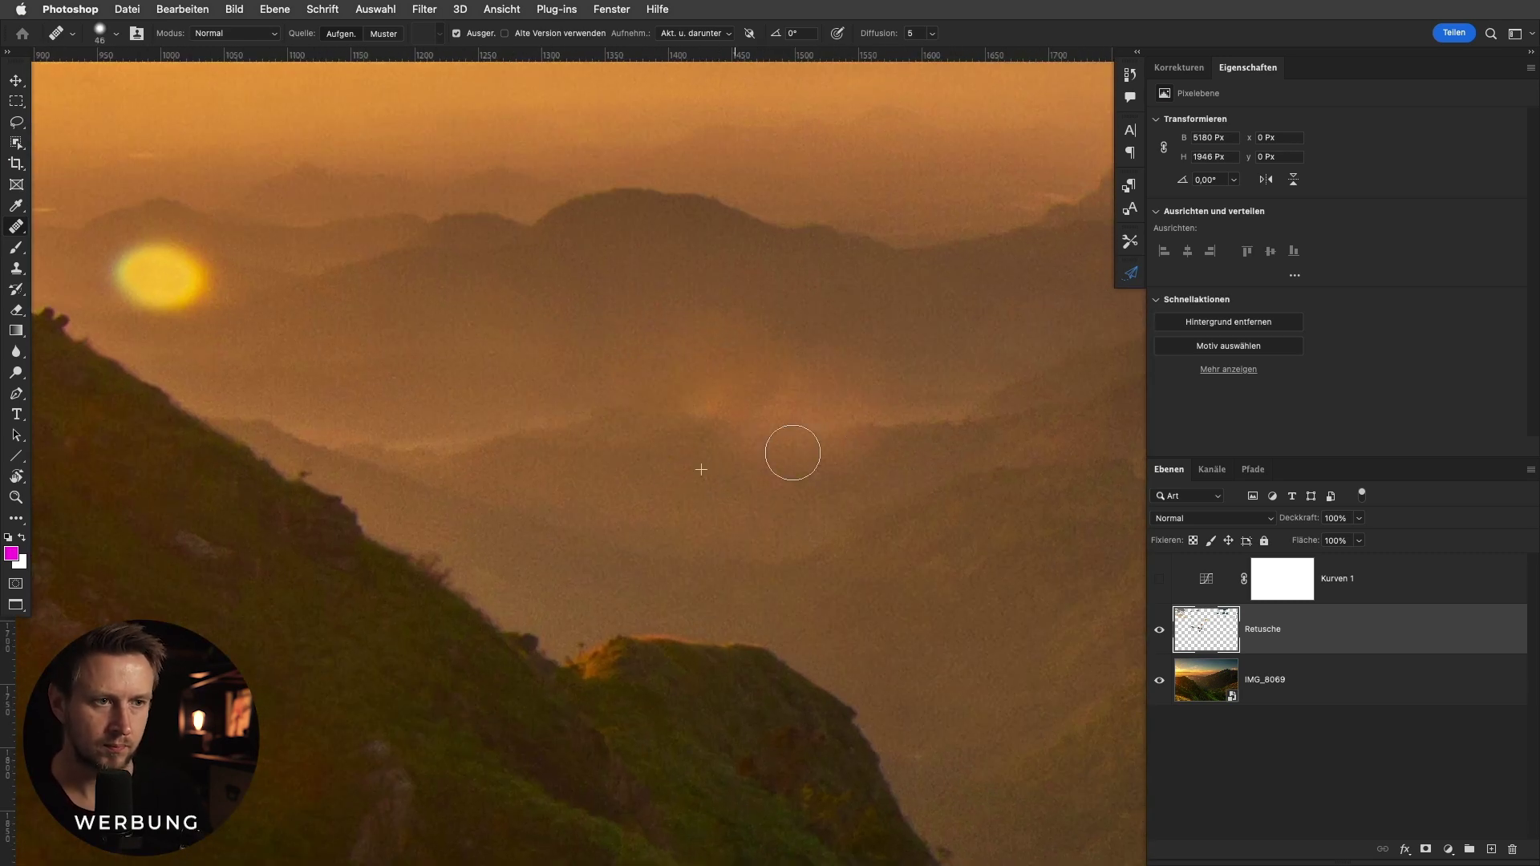
scroll(625, 355, "down", 5, "alt")
scroll(626, 355, "up", 5, "alt")
left_click_drag(532, 385, 557, 394)
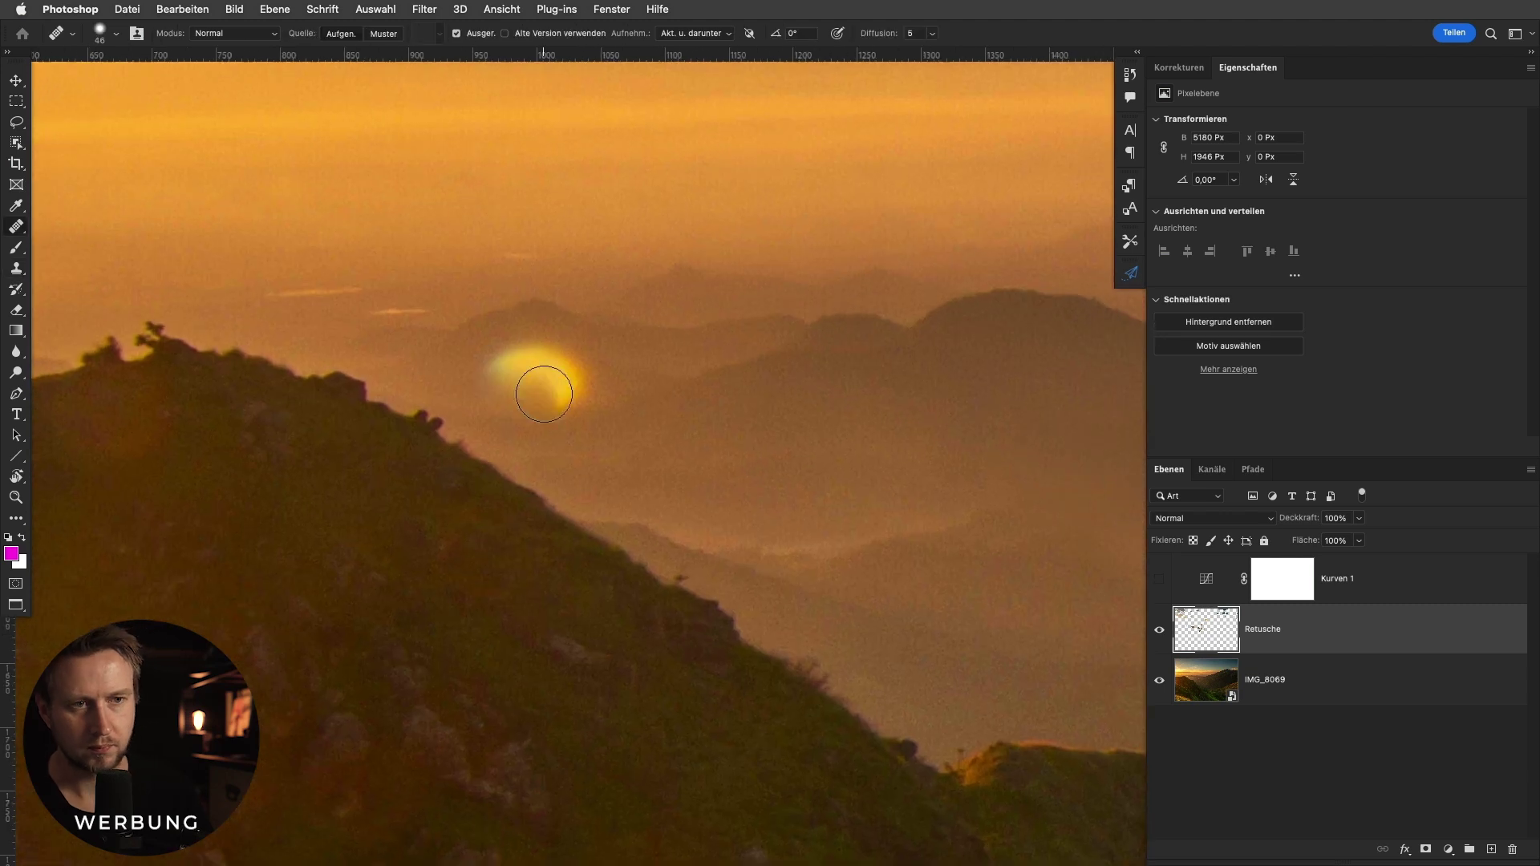
scroll(557, 394, "down", 5)
Heal away the yellow flare on the rocky slope.
mouse_move(533, 530)
left_mouse_down()
mouse_move(508, 464)
mouse_move(537, 481)
left_mouse_up()
scroll(767, 389, "down", 5)
scroll(644, 620, "up", 3)
scroll(481, 269, "up", 3)
scroll(543, 257, "down", 5, "alt")
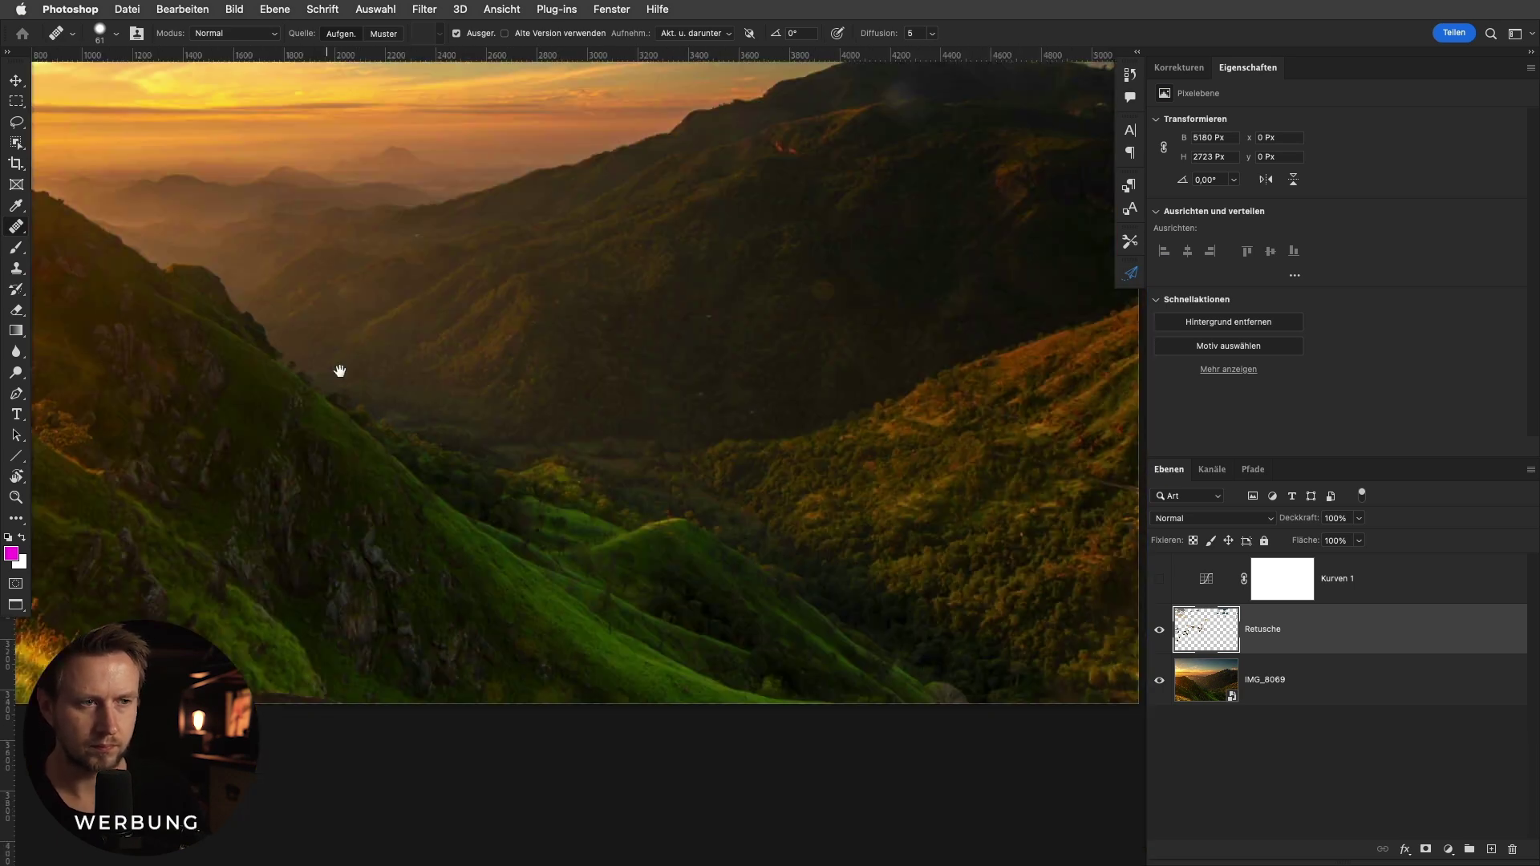
scroll(337, 368, "up", 5, "alt")
Retouch along the dark mountain ridge, switching to the Clone Stamp with S.
left_click_drag(660, 368, 710, 316)
key("s")
scroll(706, 316, "left", 5)
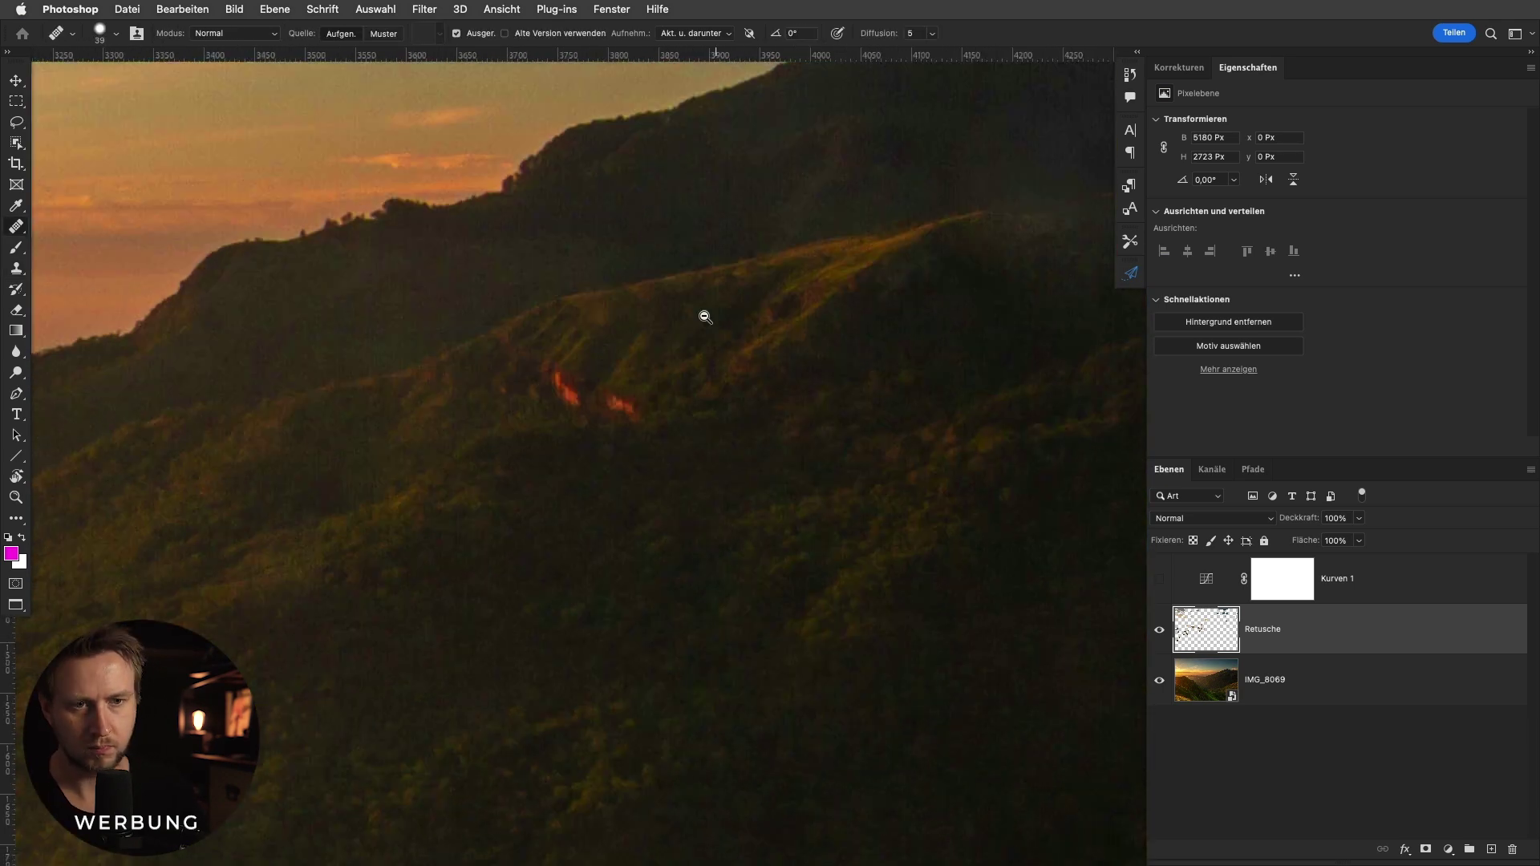
scroll(653, 282, "down", 5, "alt")
scroll(699, 426, "down", 2, "alt")
scroll(835, 343, "up", 3, "alt")
scroll(753, 289, "down", 5, "alt")
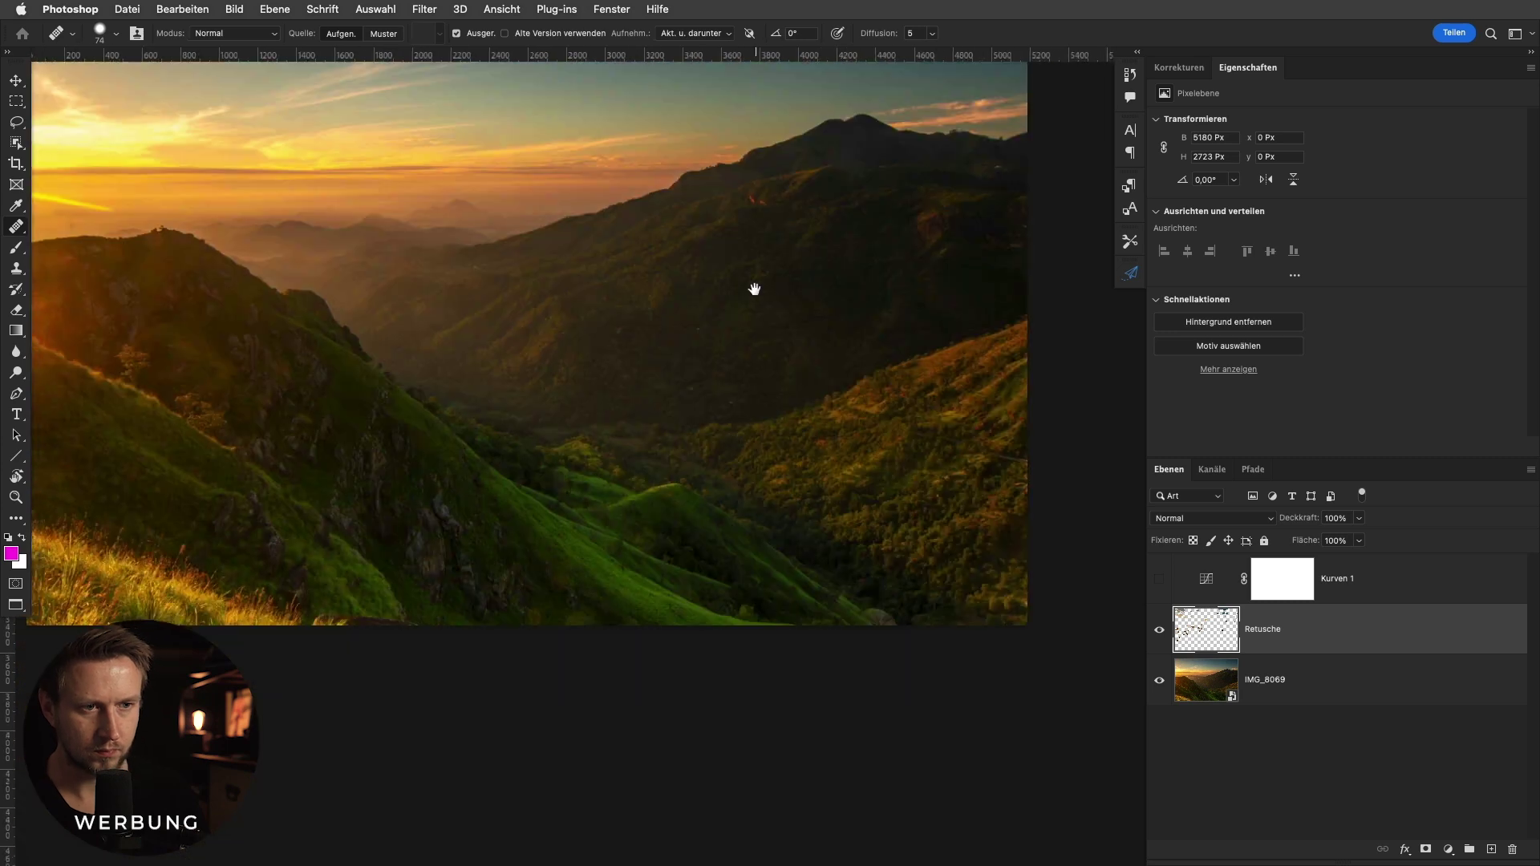
scroll(638, 347, "up", 8, "alt")
Make the brush slightly larger with the ] key.
key("bracketright")
scroll(642, 425, "down", 5)
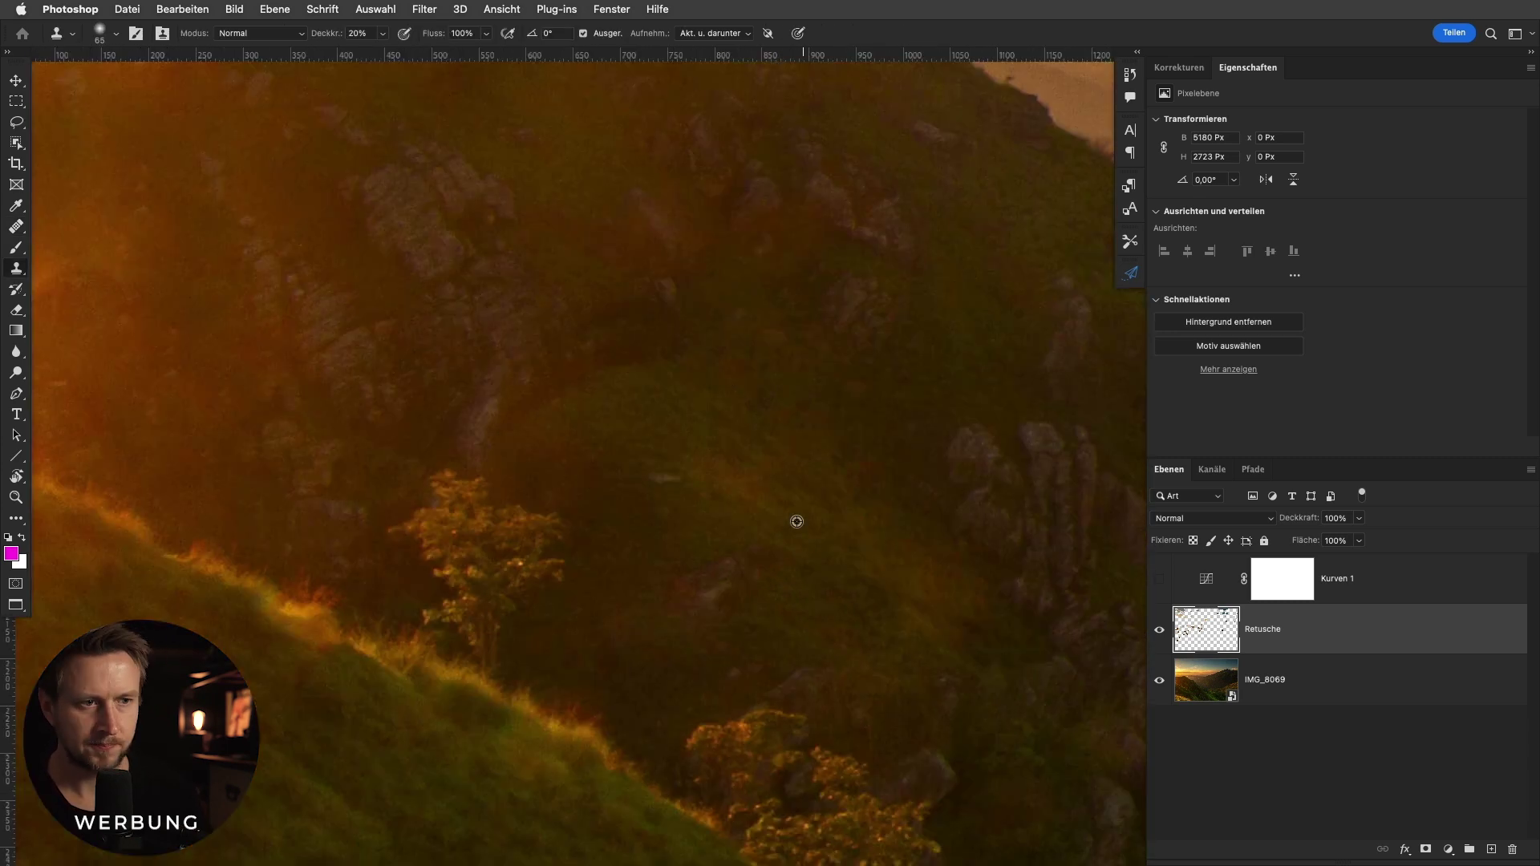
scroll(557, 422, "down", 5, "alt")
scroll(854, 372, "up", 1, "alt")
scroll(783, 426, "right", 2)
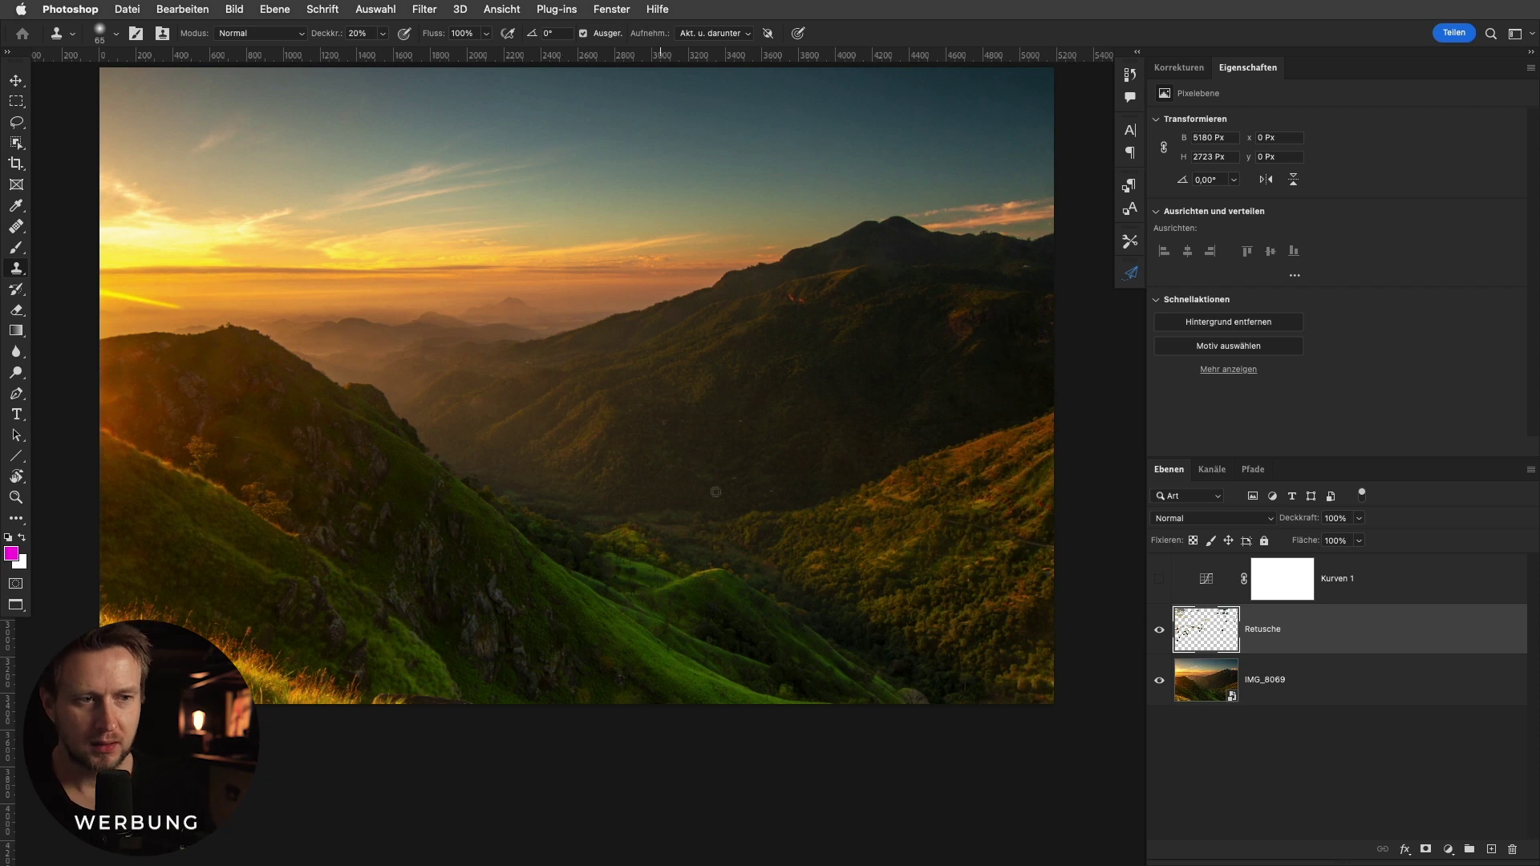
Hide and reshow IMG_8069 to check the retouch strokes, then select IMG_8069.
left_click(1159, 631, "alt")
left_click(1160, 631, "alt")
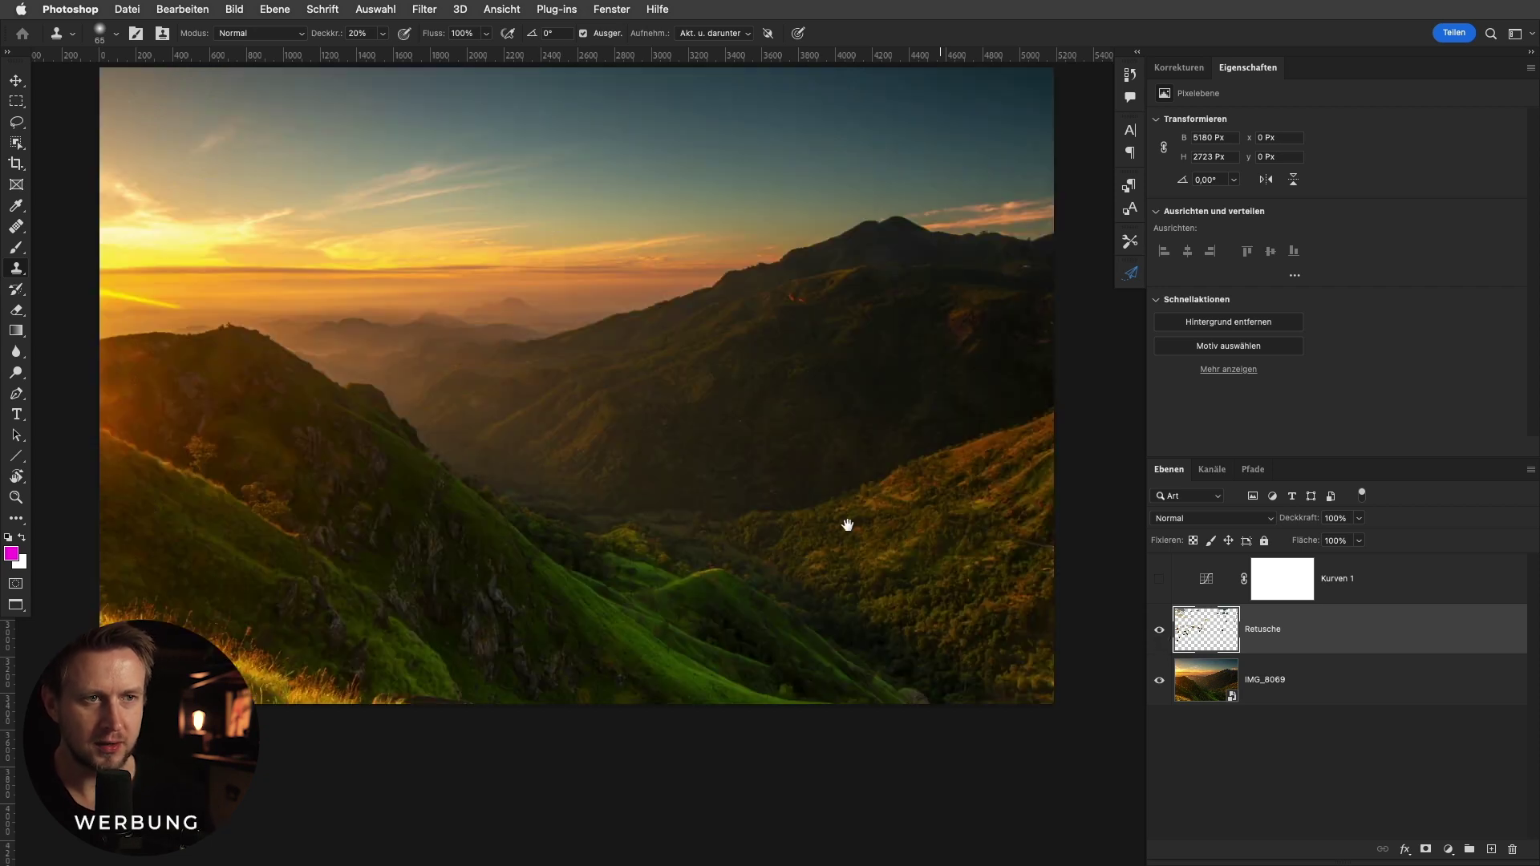
left_click_drag(823, 503, 846, 540)
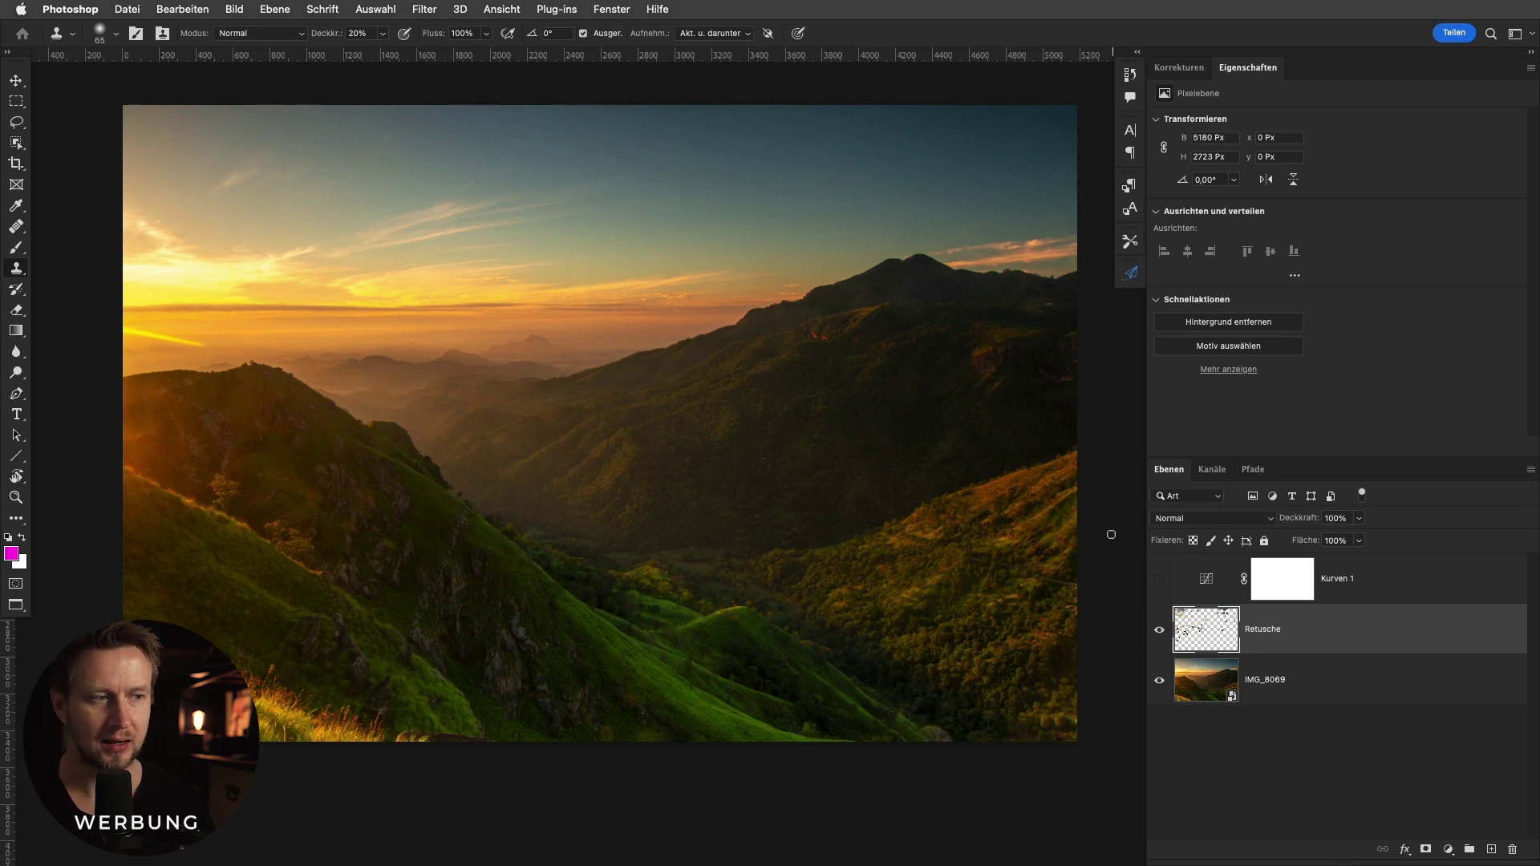
left_click(1230, 694)
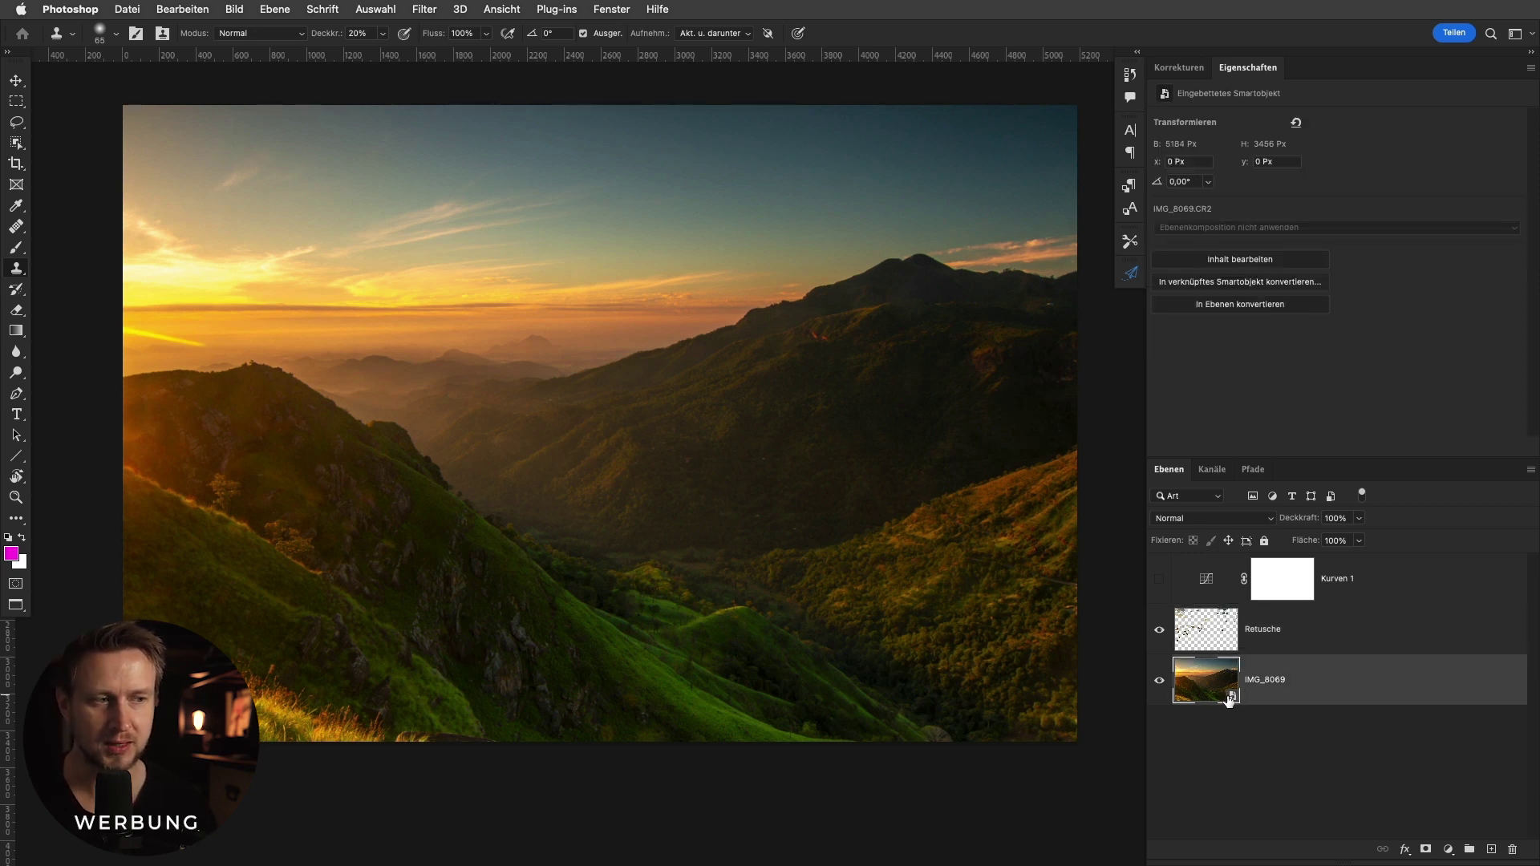
Enable Chromatische Aberration entfernen under Optik in Camera Raw and confirm with OK.
double_click(1233, 695)
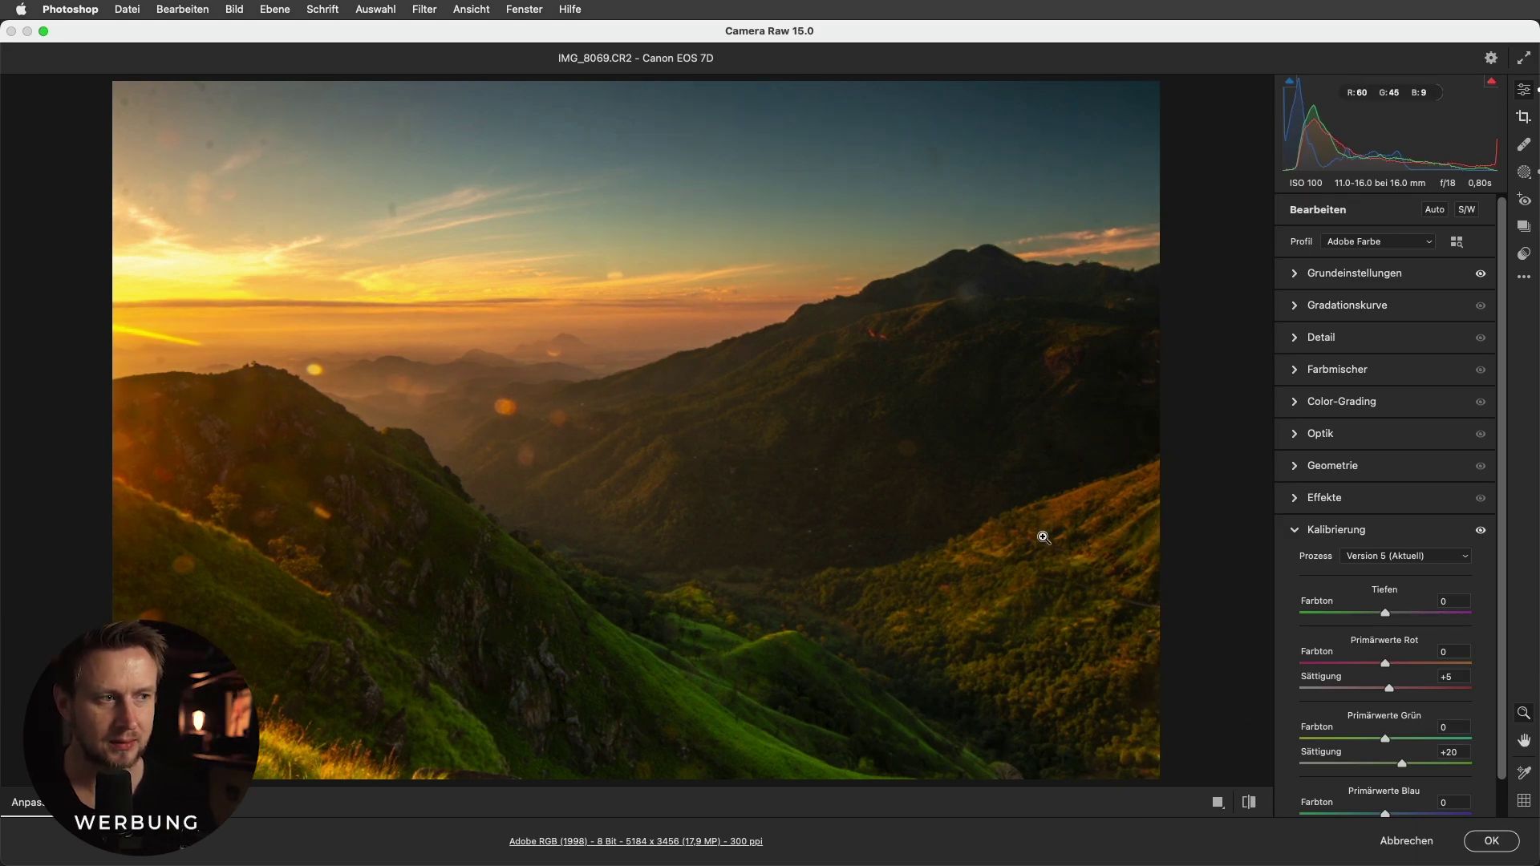
left_click(1296, 437)
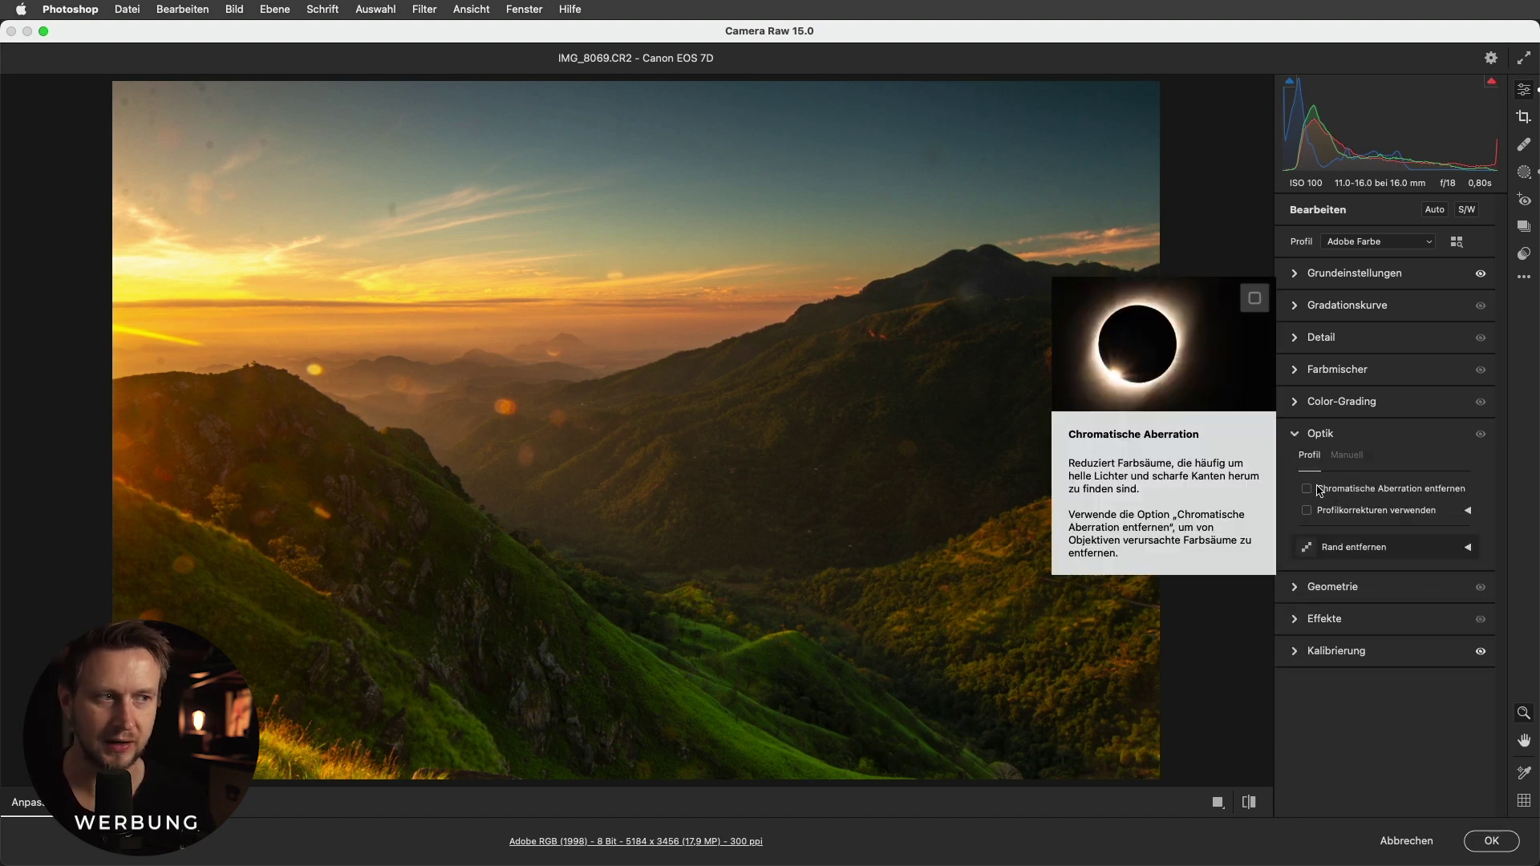
left_click(1308, 489)
left_click(1259, 391)
mouse_move(1258, 389)
left_mouse_down()
mouse_move(848, 368)
mouse_move(879, 532)
left_mouse_up()
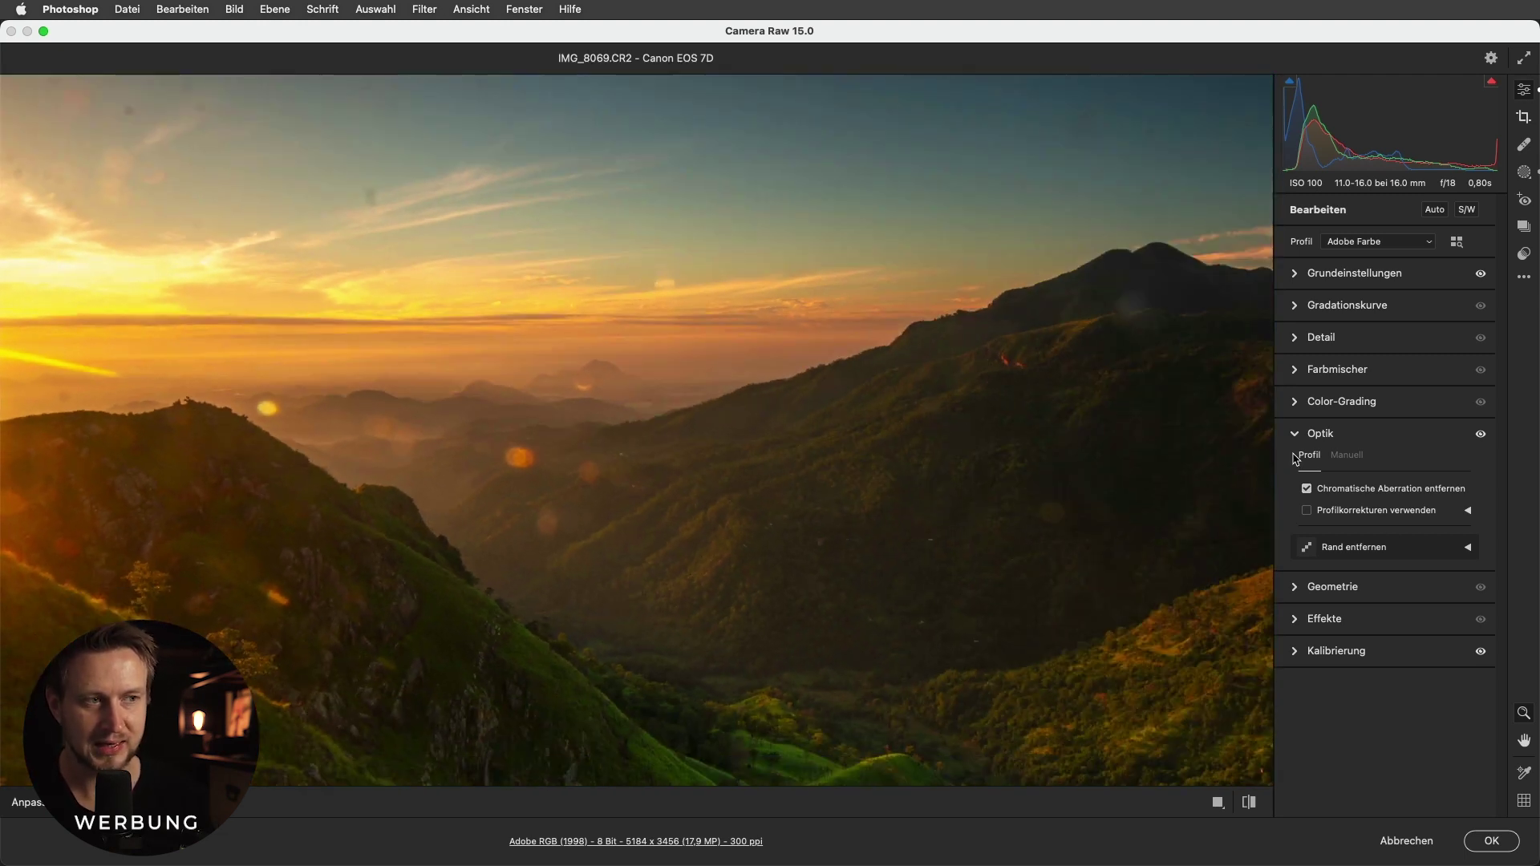
left_click(1478, 841)
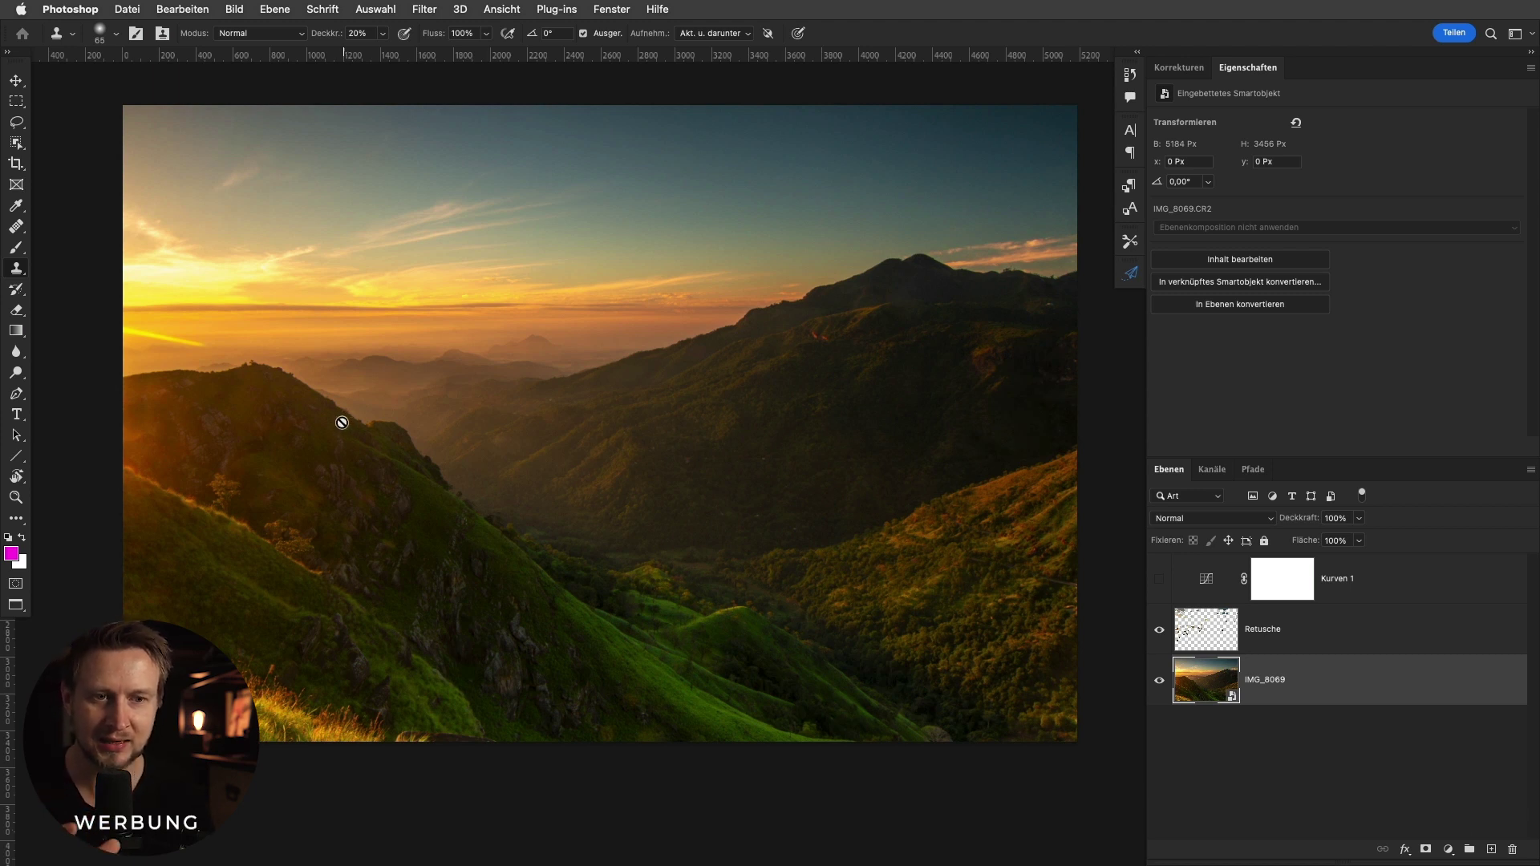
Select the Retusche layer and switch on the Kurven 1 curves adjustment.
left_click_drag(321, 388, 362, 396)
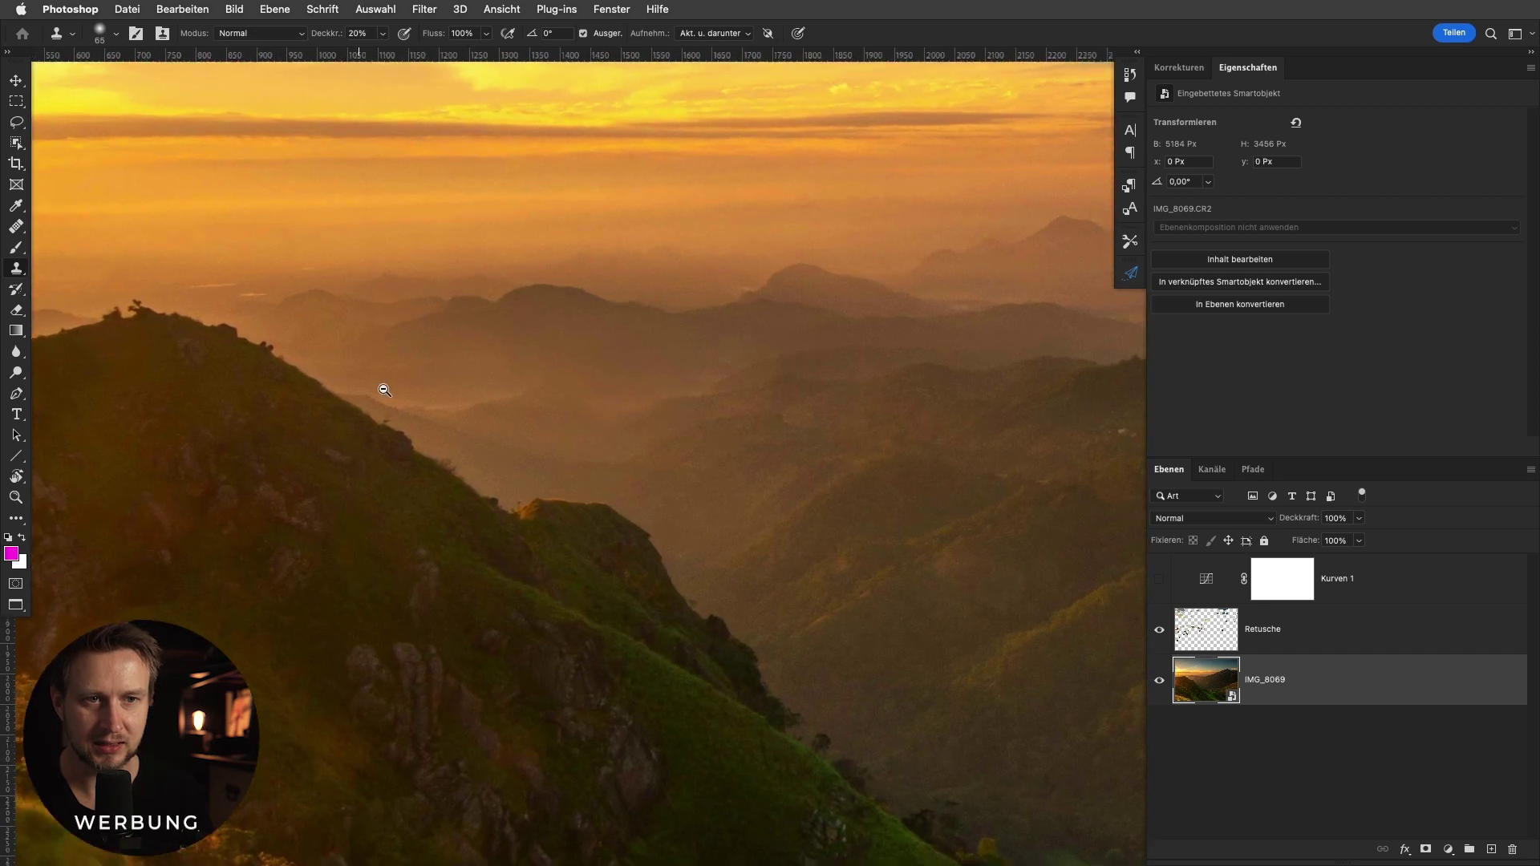
left_click(363, 396, "alt")
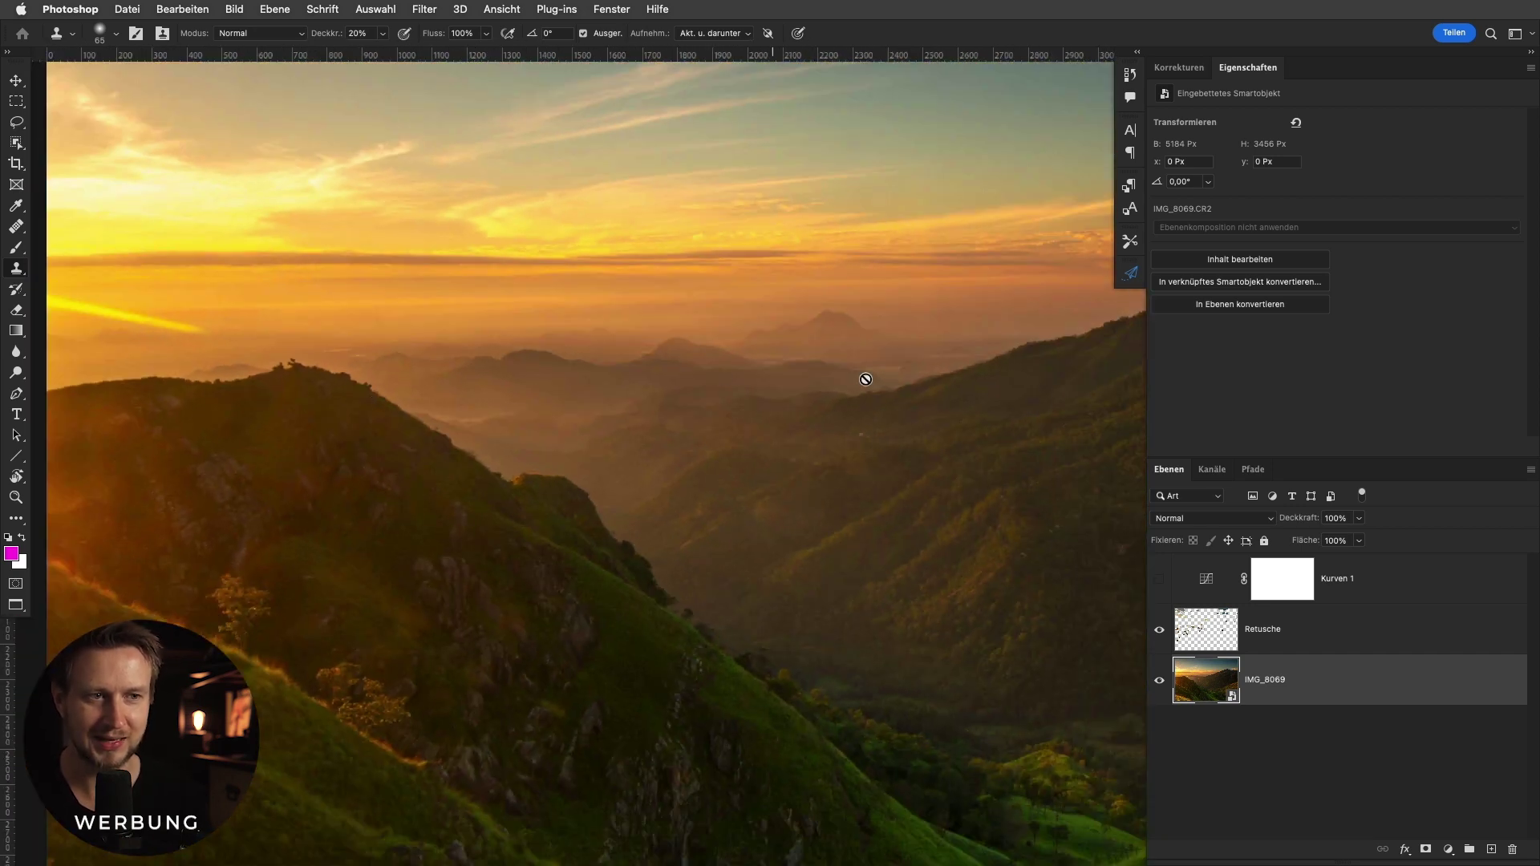
left_click(1226, 631)
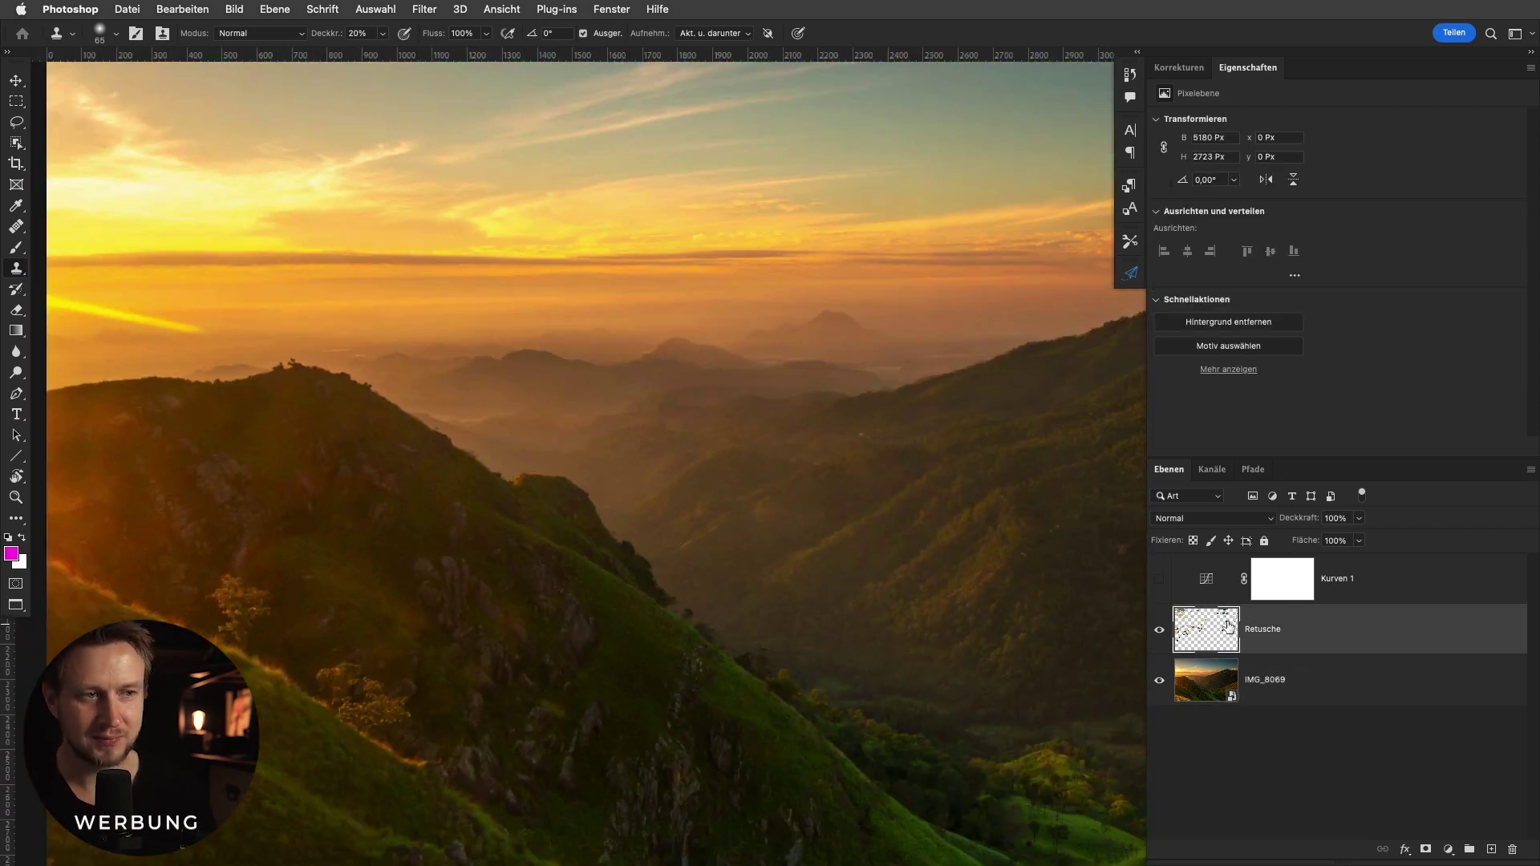
left_click(1159, 579)
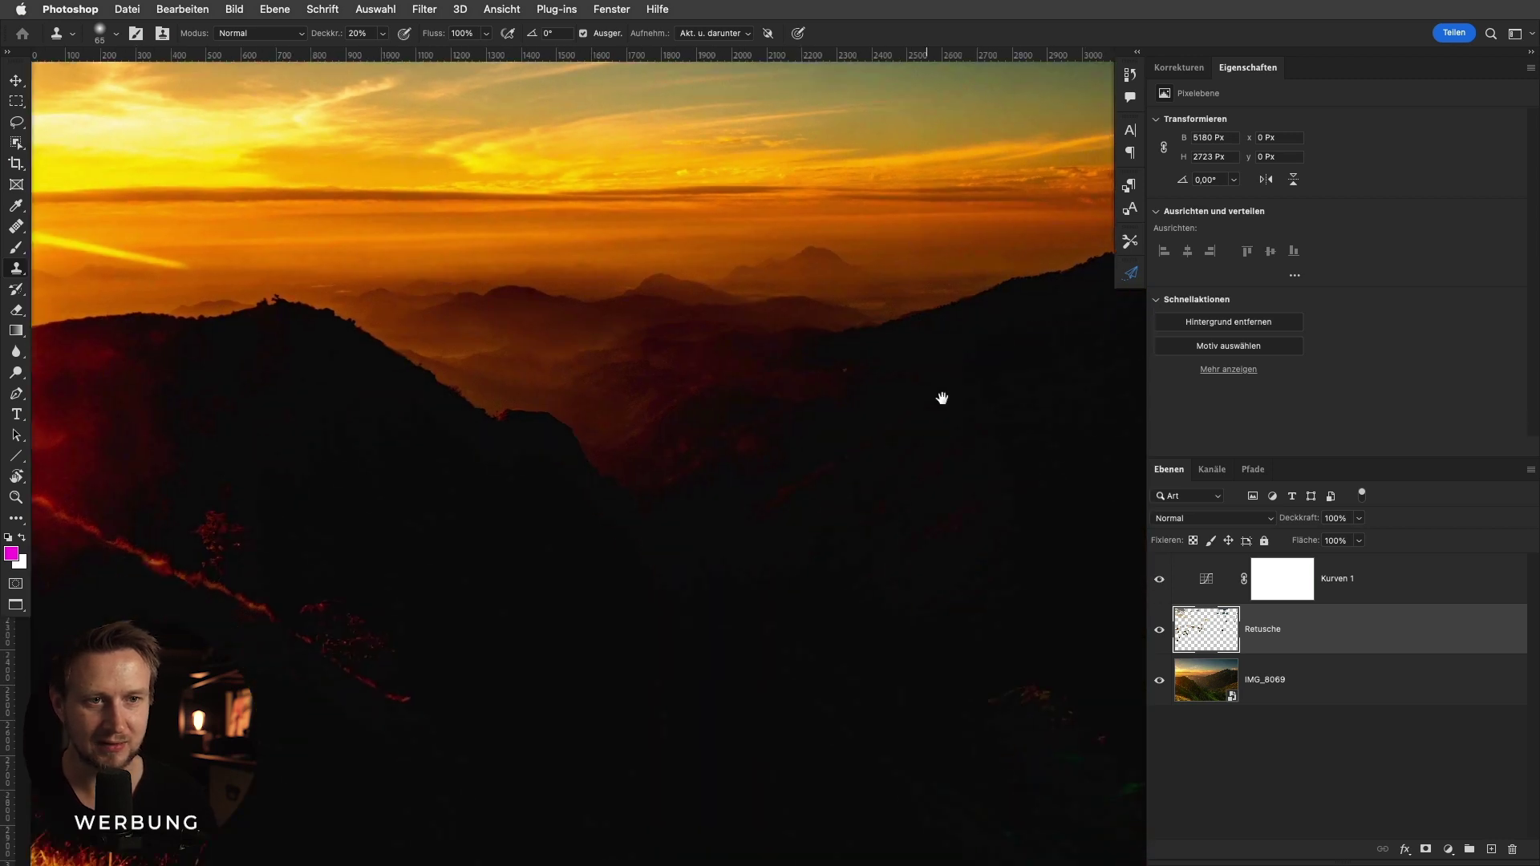
scroll(858, 434, "down", 5)
scroll(857, 434, "down", 2)
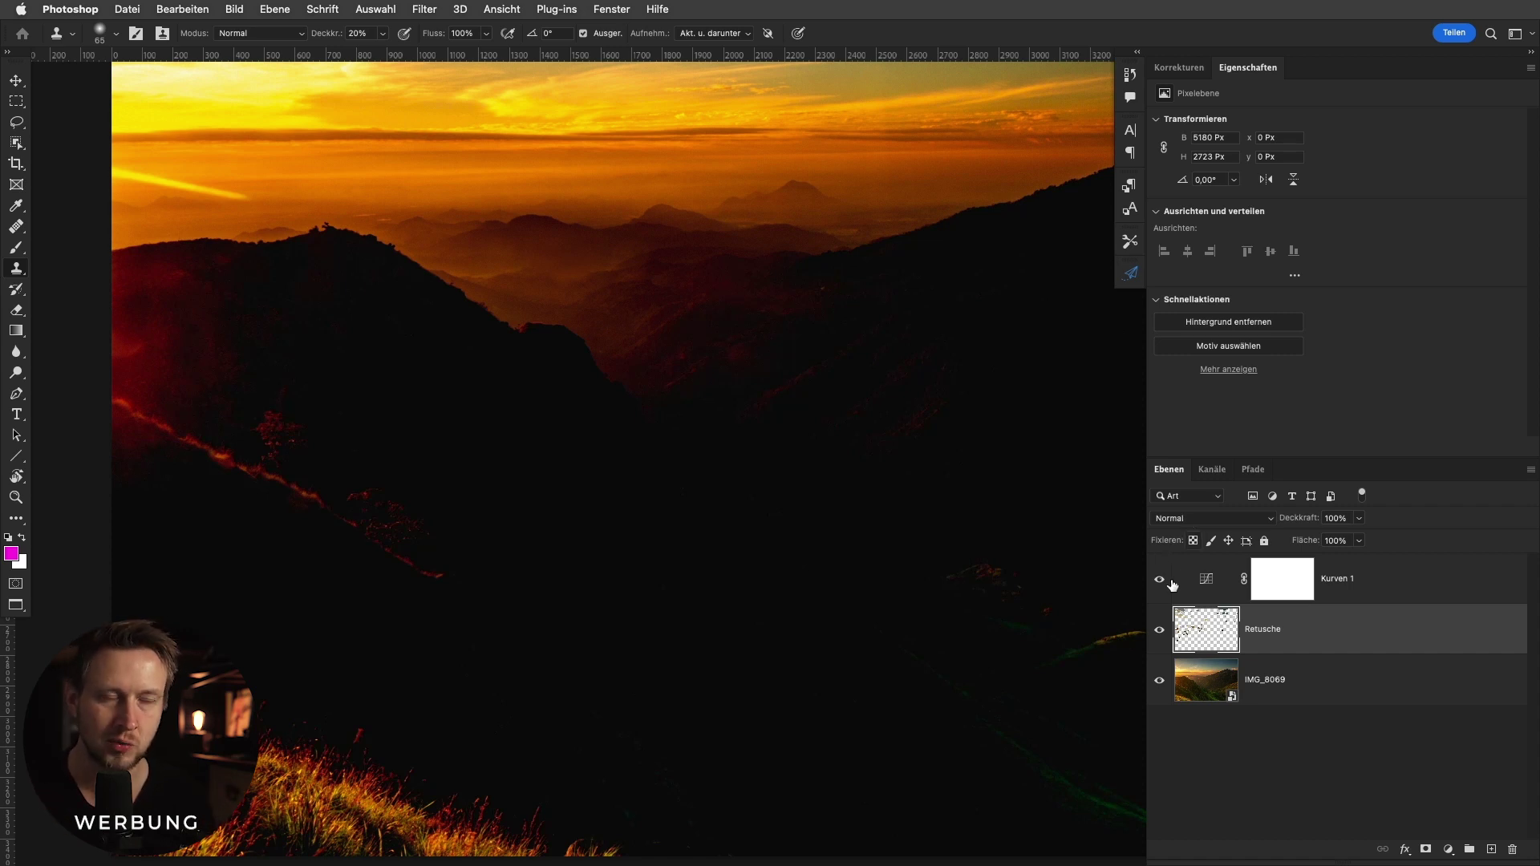
Reshape the Kurven 1 curve: black lifted to output 53, point at input 42/output 79.
left_click(1208, 584)
mouse_move(1320, 351)
left_mouse_down()
mouse_move(1207, 392)
mouse_move(1203, 303)
left_mouse_up()
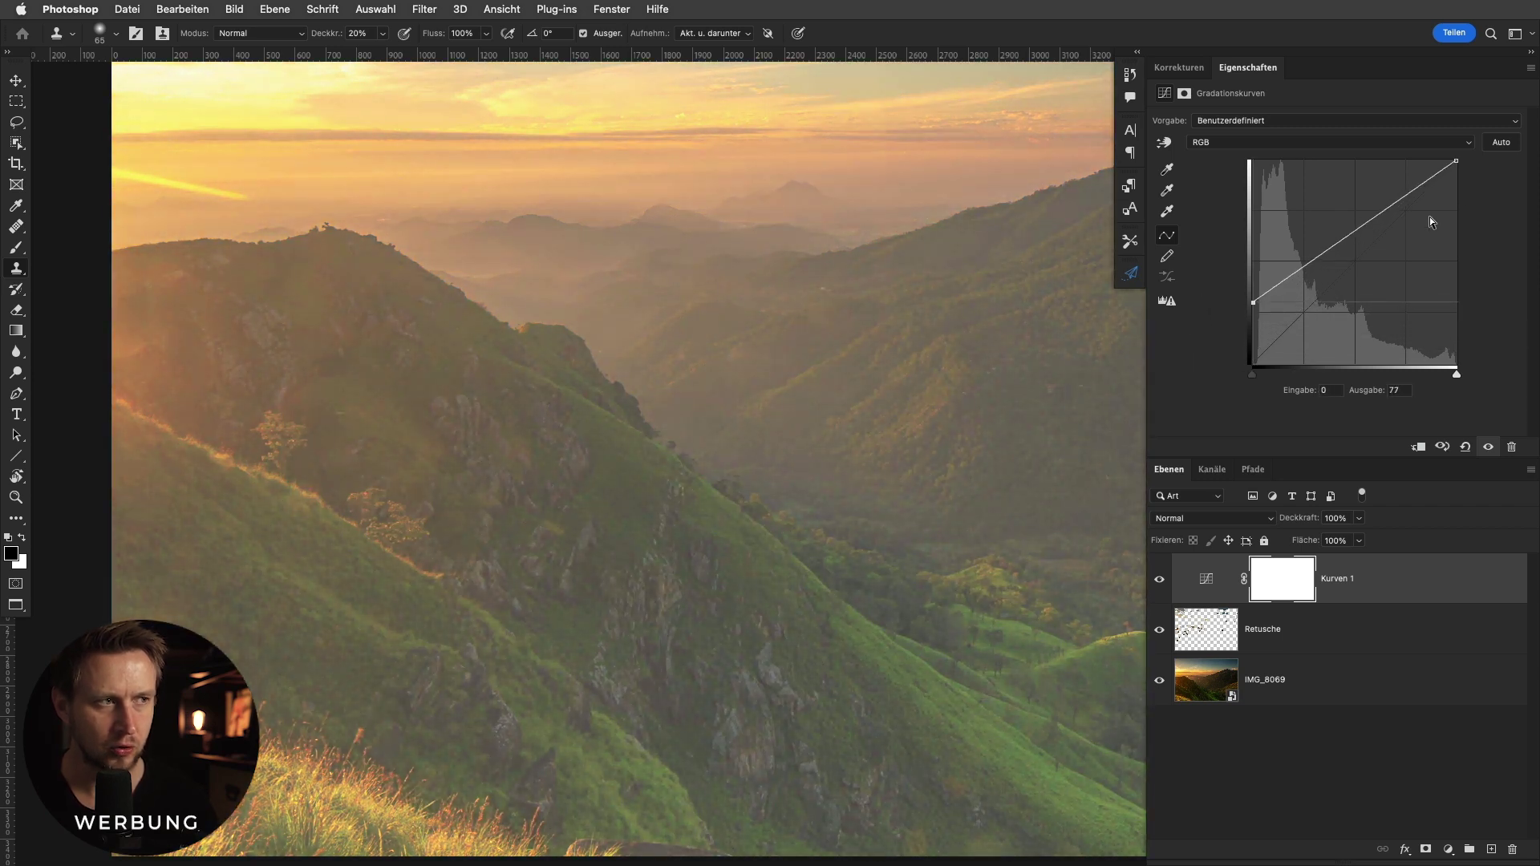
mouse_move(1457, 165)
left_mouse_down()
mouse_move(1495, 260)
mouse_move(1456, 203)
left_mouse_up()
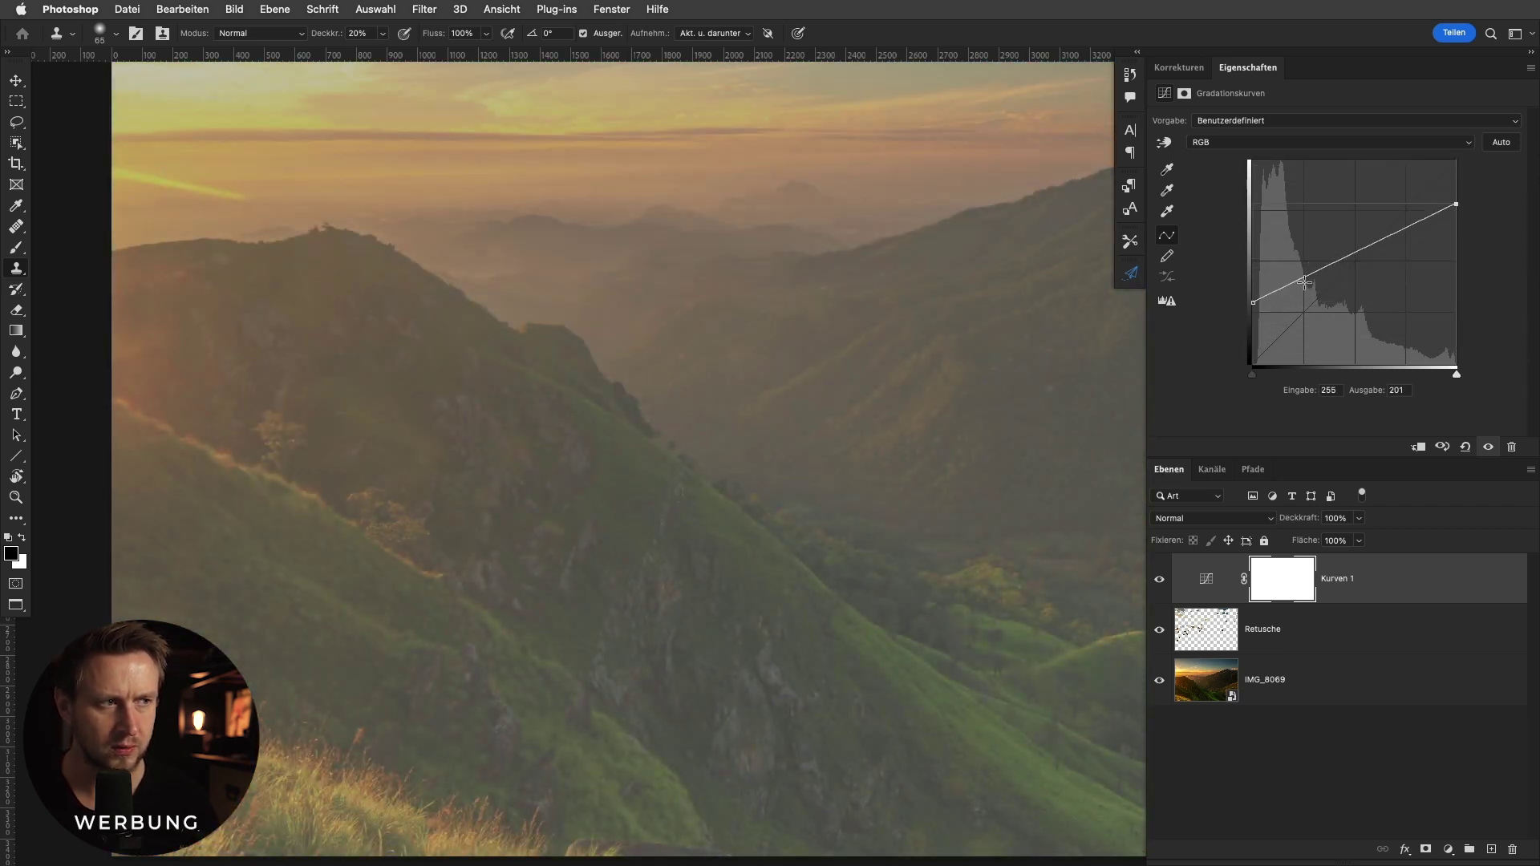
left_click_drag(1299, 280, 1299, 306)
mouse_move(1380, 262)
left_mouse_down()
mouse_move(1383, 172)
mouse_move(1457, 160)
left_mouse_up()
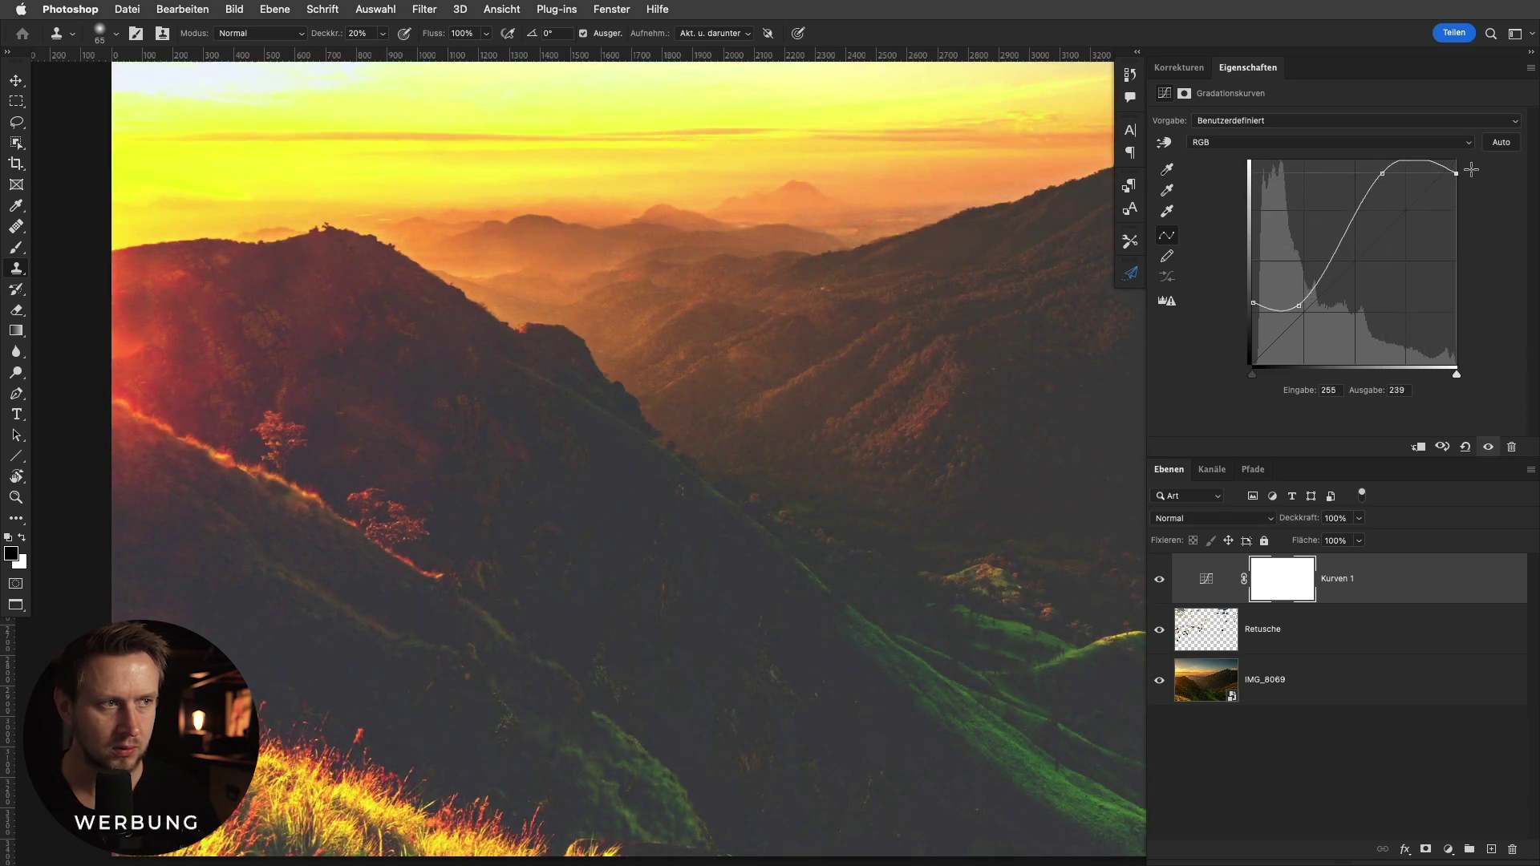
left_click_drag(990, 402, 262, 434)
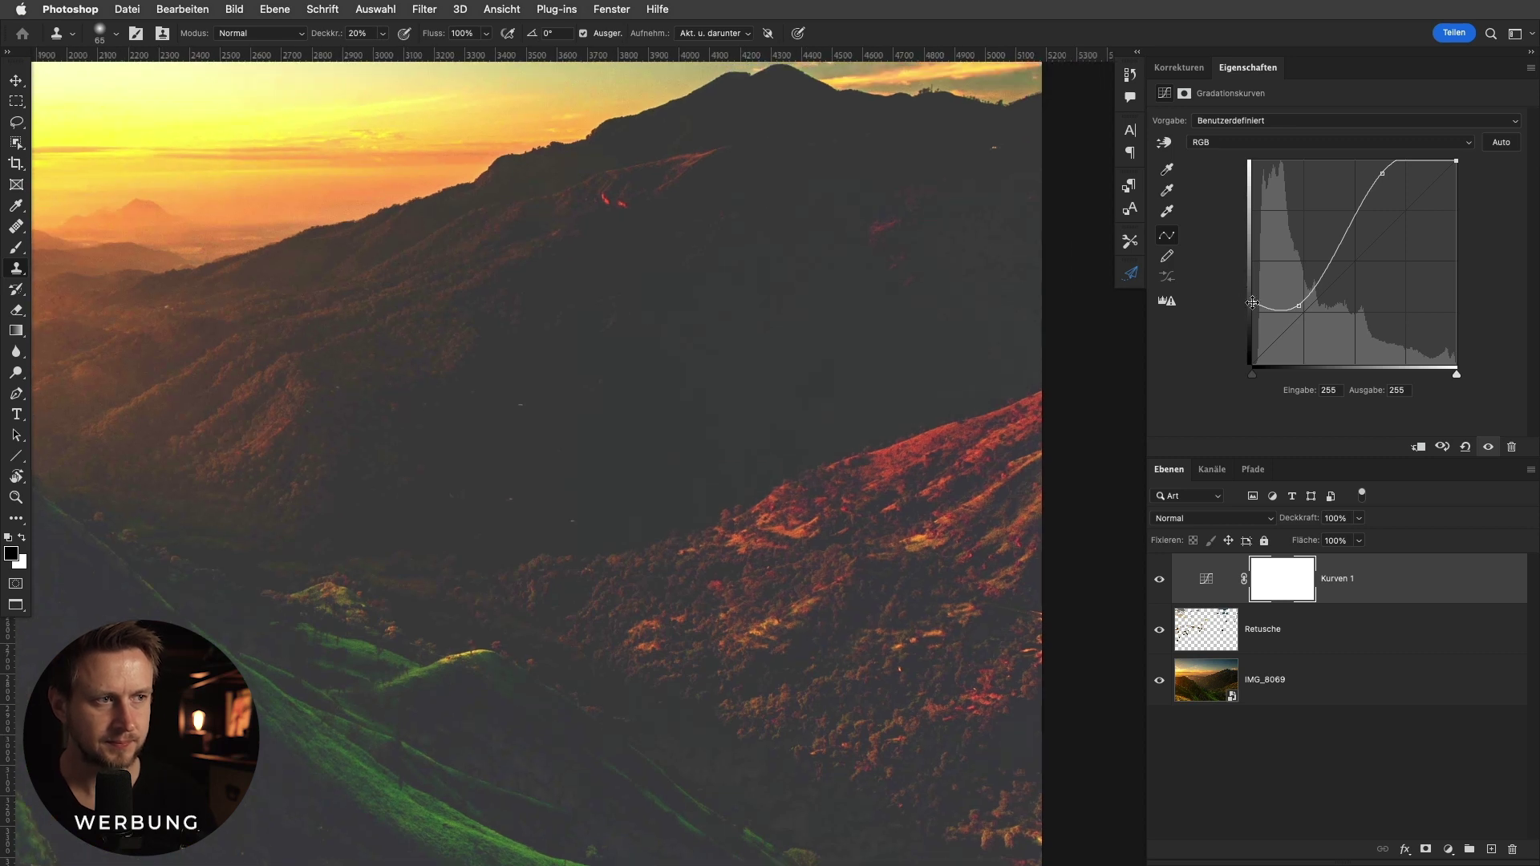
mouse_move(1252, 303)
left_mouse_down()
mouse_move(1221, 321)
mouse_move(1275, 286)
left_mouse_up()
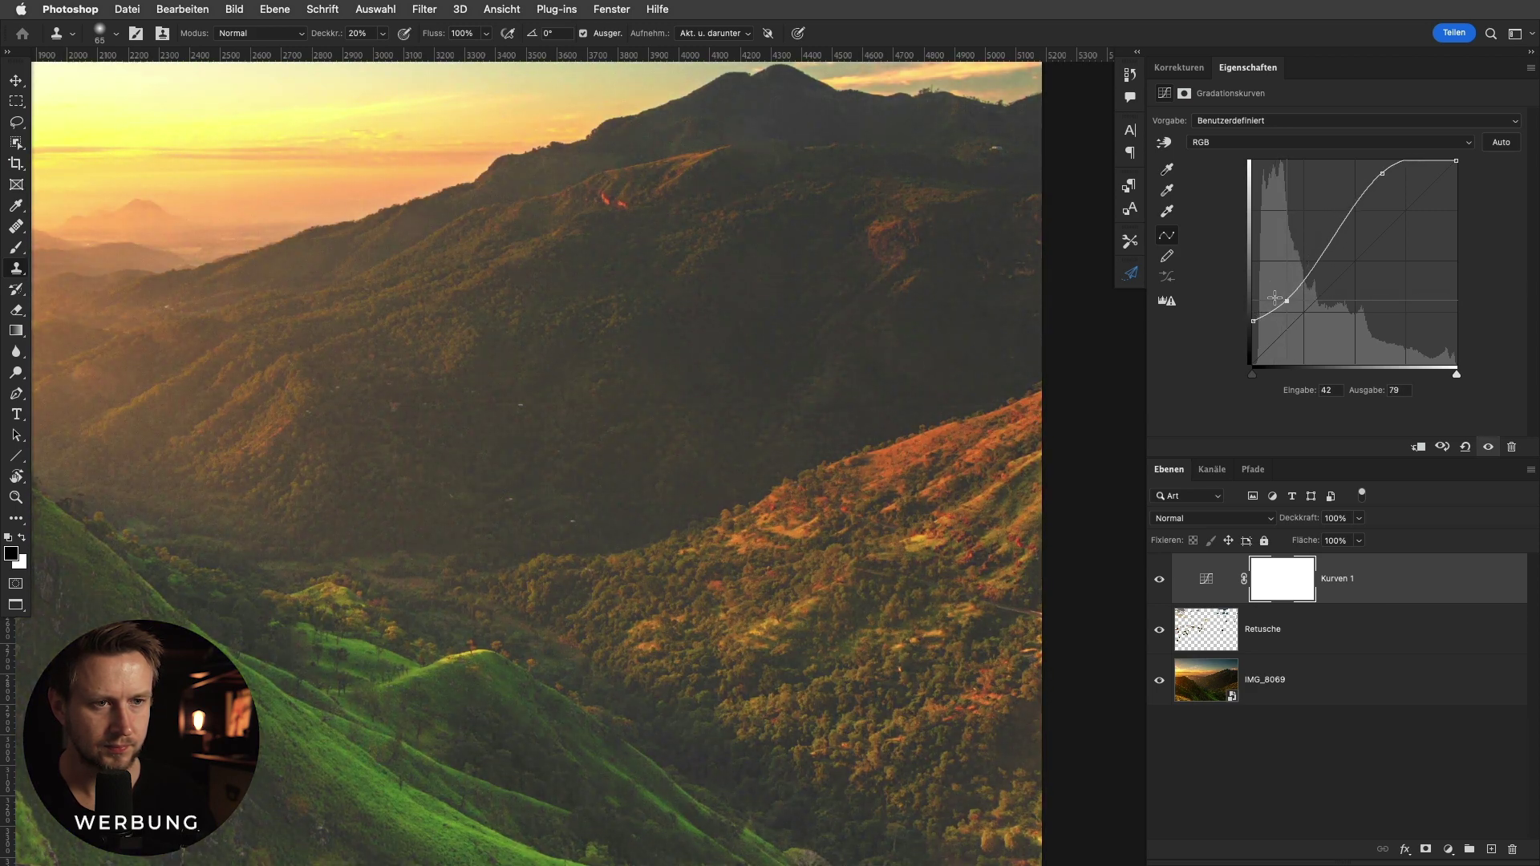
left_click_drag(1275, 287, 1287, 300)
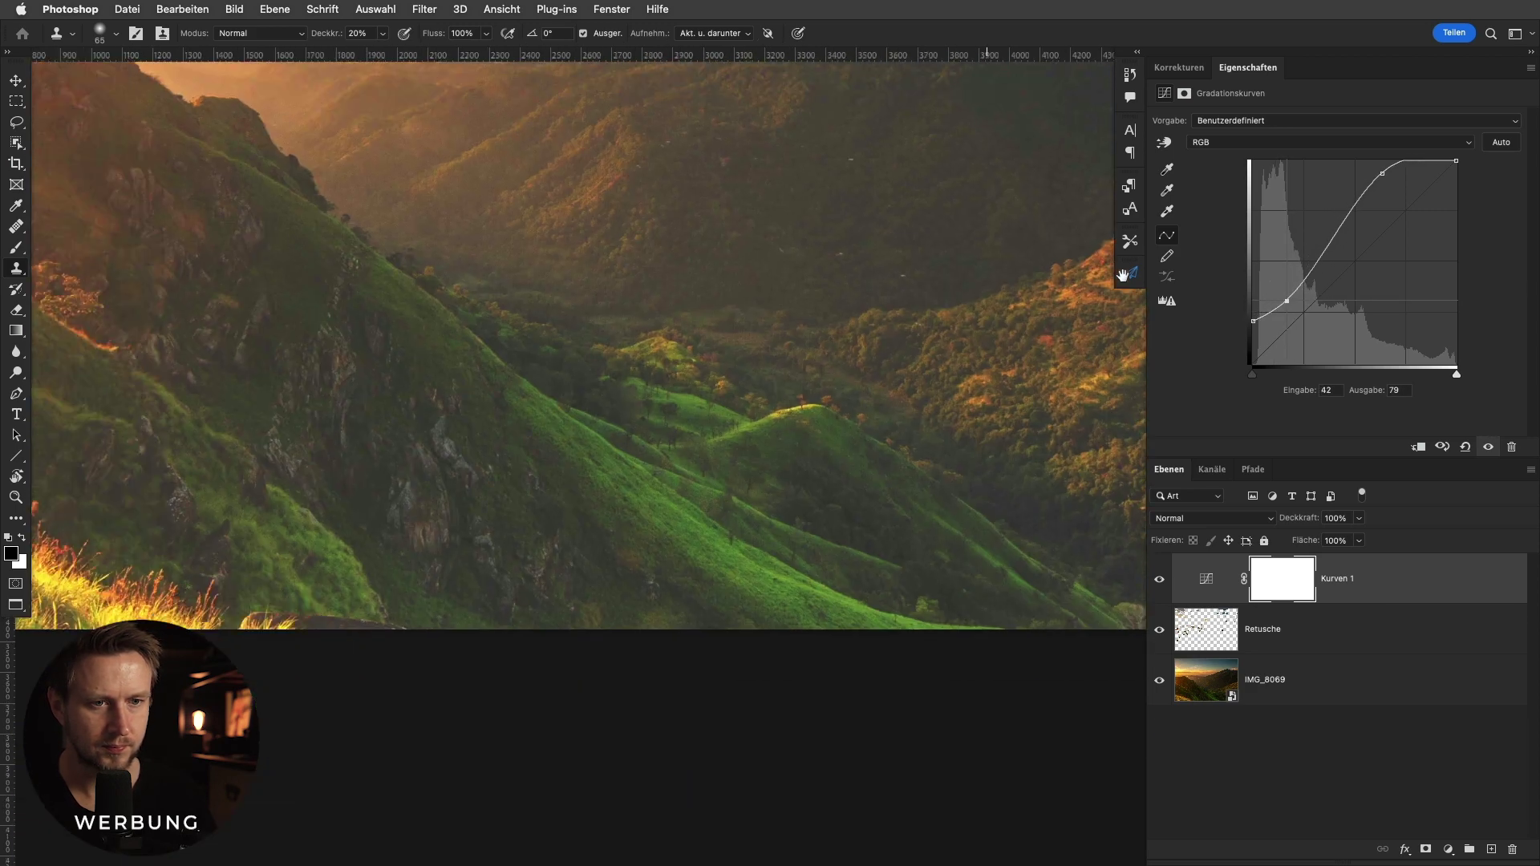
scroll(1068, 377, "up", 10)
scroll(1068, 377, "left", 8)
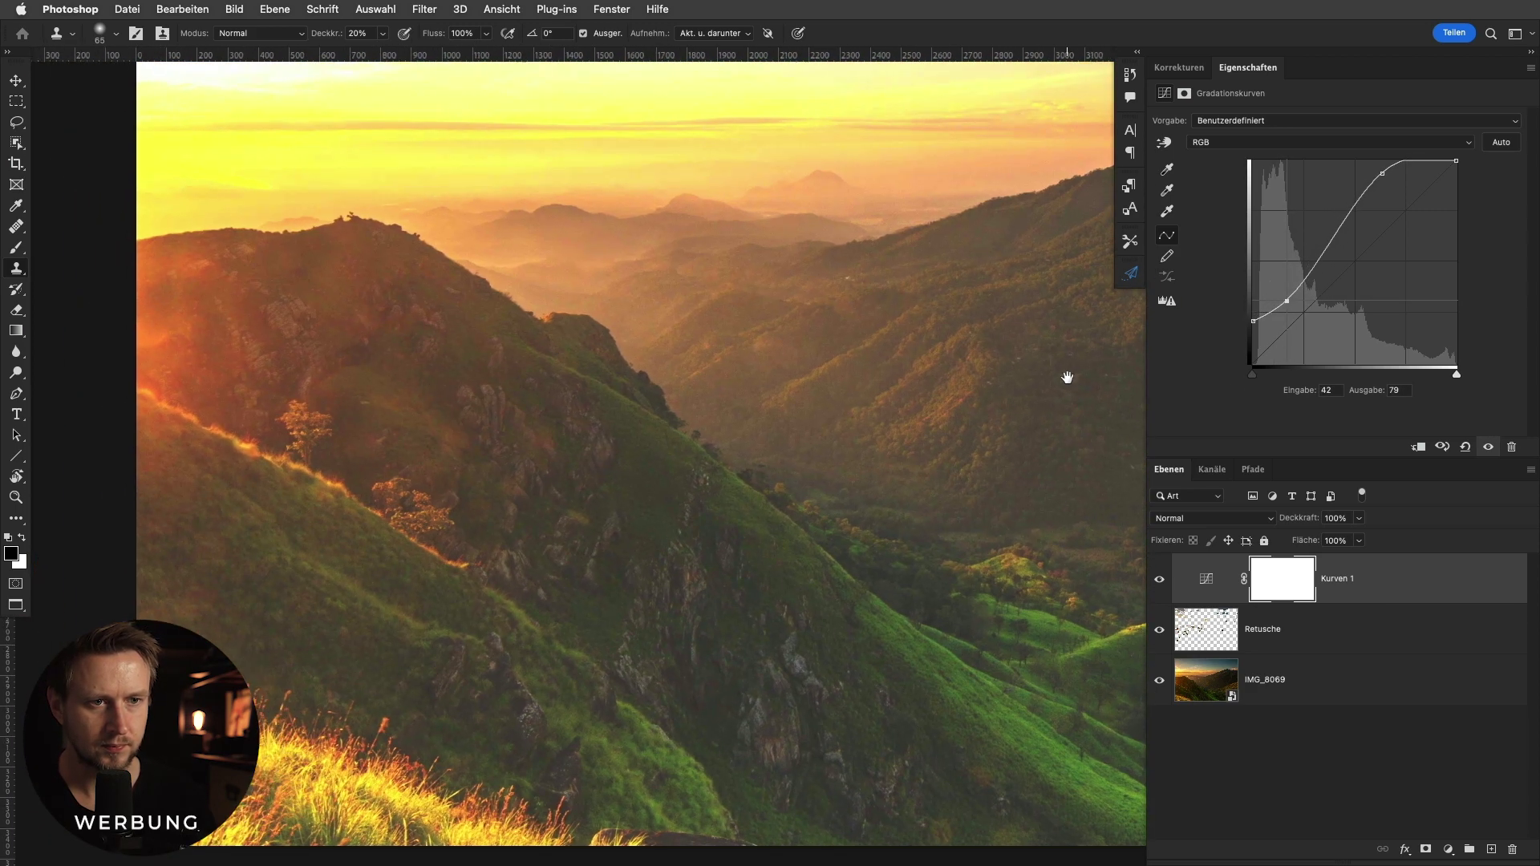
left_click_drag(1068, 377, 677, 182)
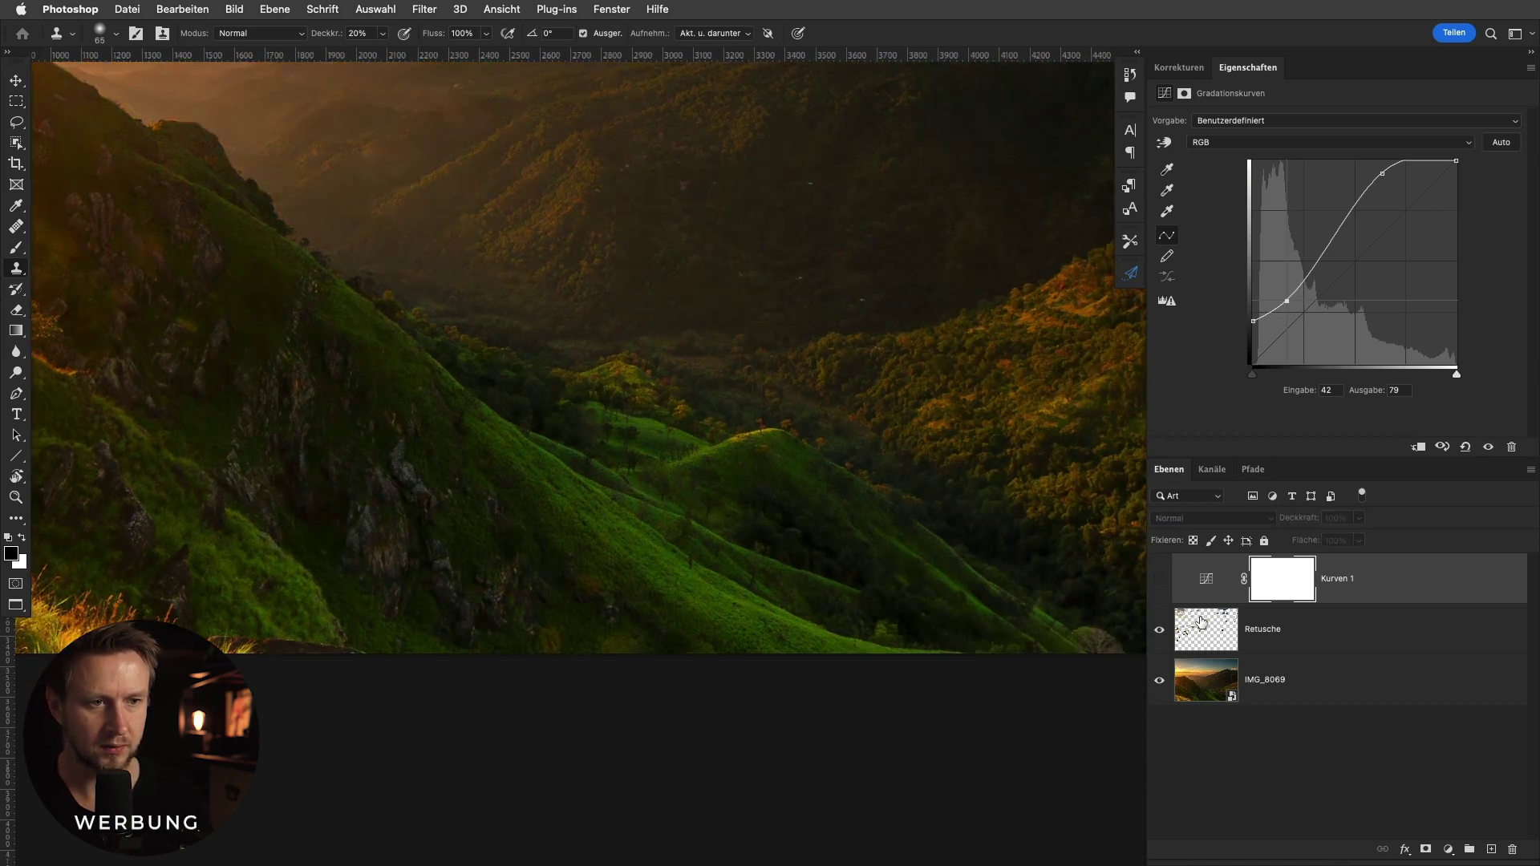
Hide Kurven 1, select Retusche and take a slightly larger Healing Brush.
left_click(1159, 578)
left_click(1179, 627)
key("j")
scroll(608, 642, "up", 3)
left_click_drag(491, 569, 497, 569)
Heal the spot on the grassy hillside and enlarge the brush to 80 px.
mouse_move(529, 633)
left_mouse_down()
mouse_move(503, 649)
mouse_move(525, 622)
left_mouse_up()
left_click(572, 454, "alt")
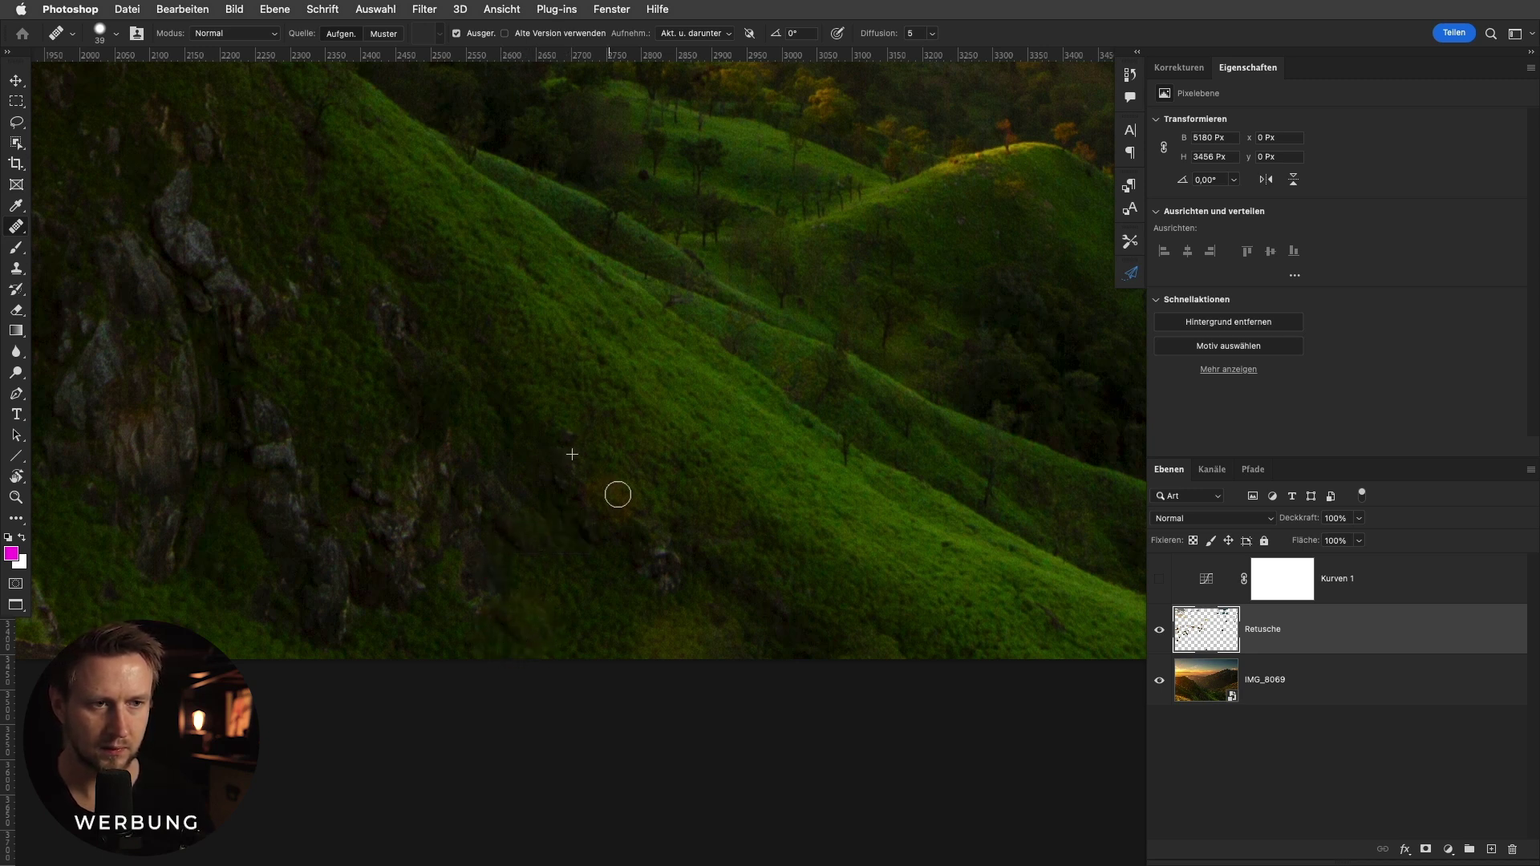
left_click_drag(569, 535, 594, 536)
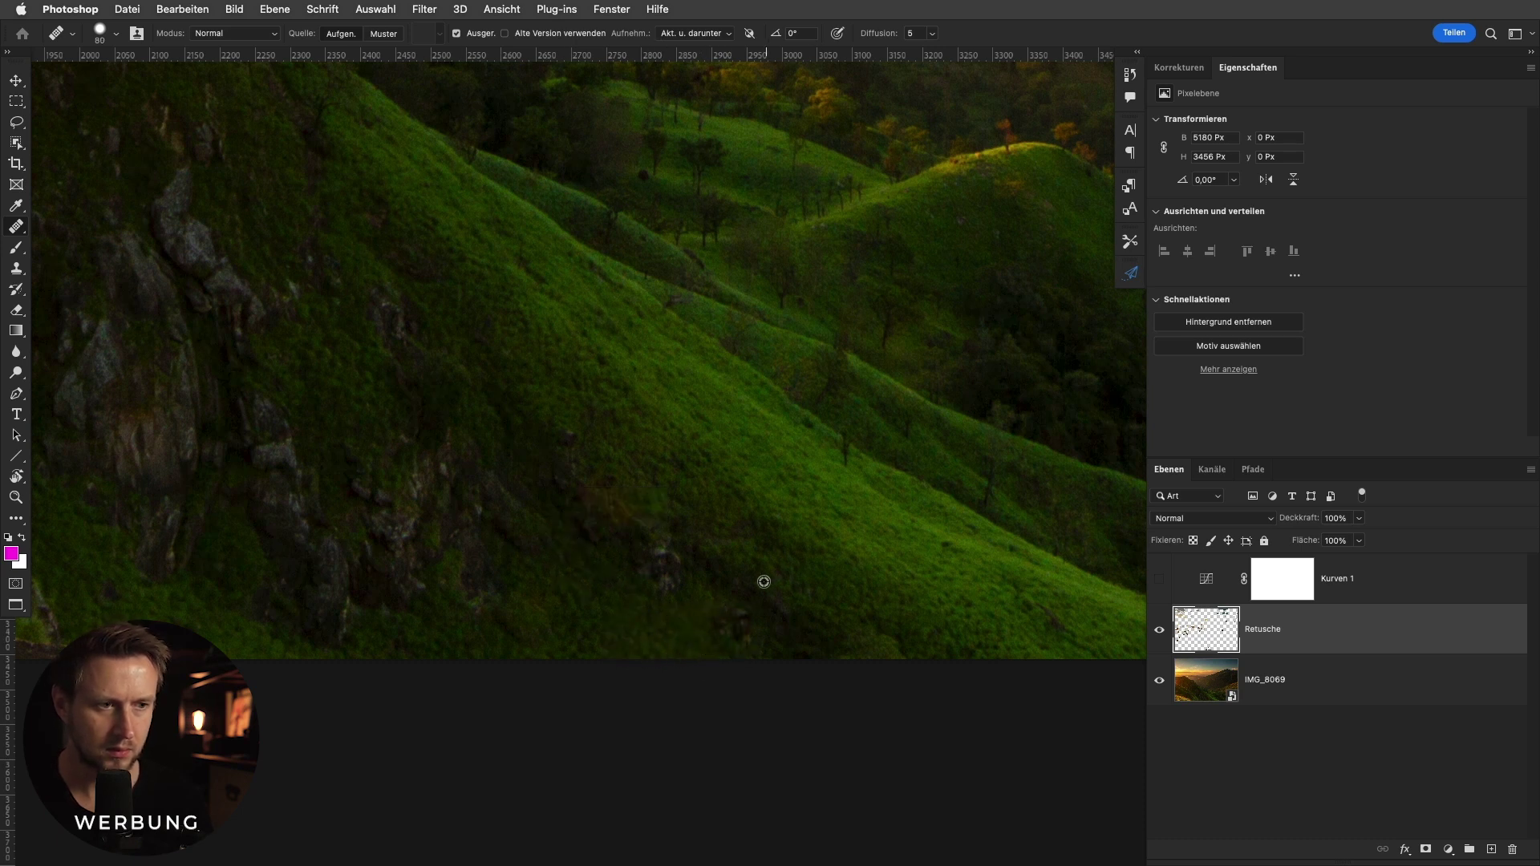
scroll(743, 540, "down", 2)
scroll(806, 500, "down", 1)
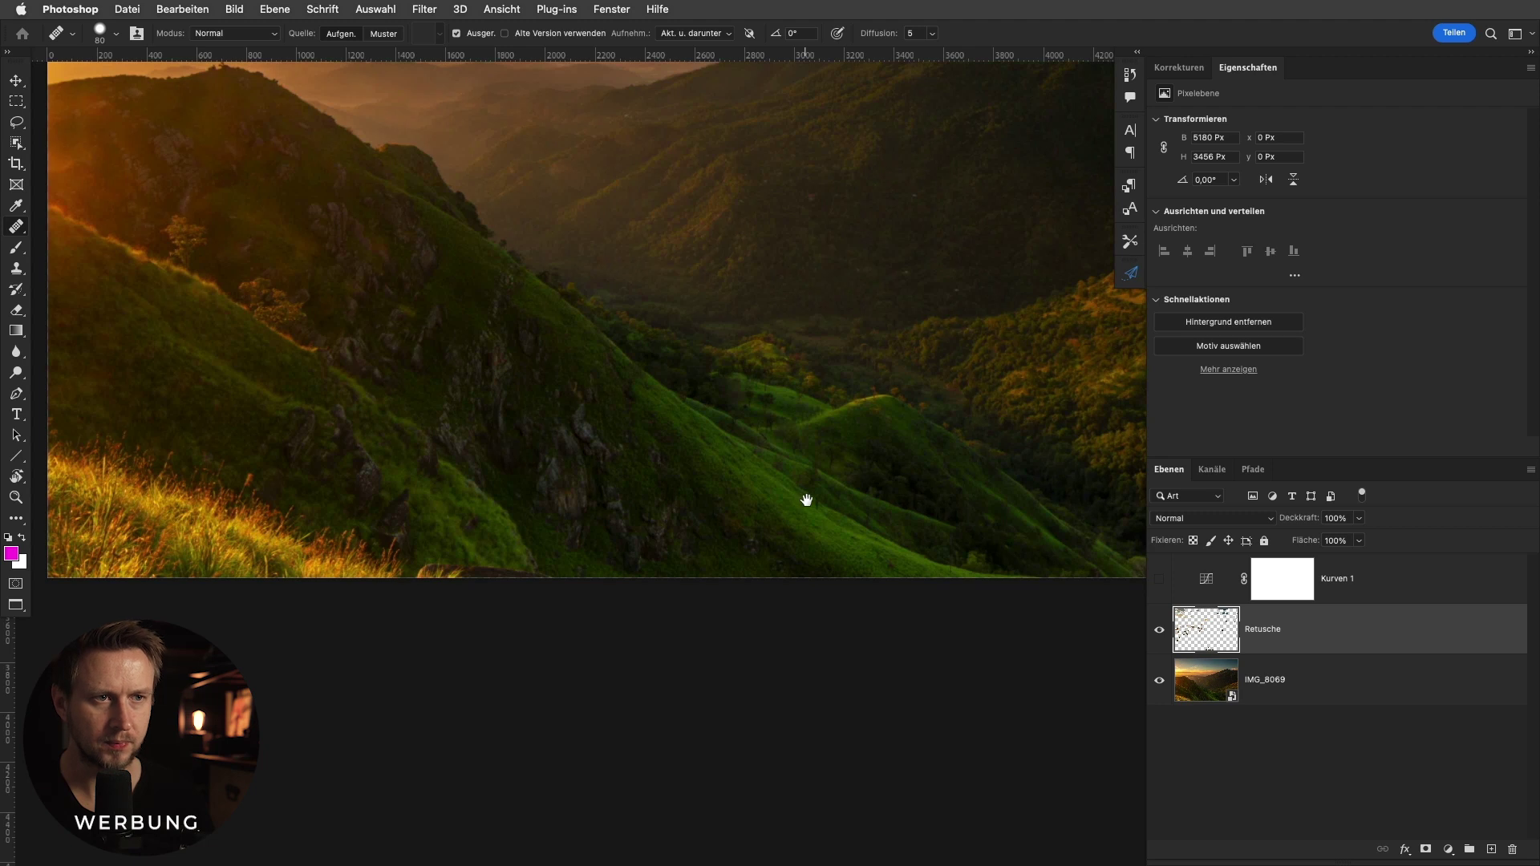
scroll(735, 574, "down", 2)
scroll(778, 537, "down", 2)
scroll(746, 550, "down", 1)
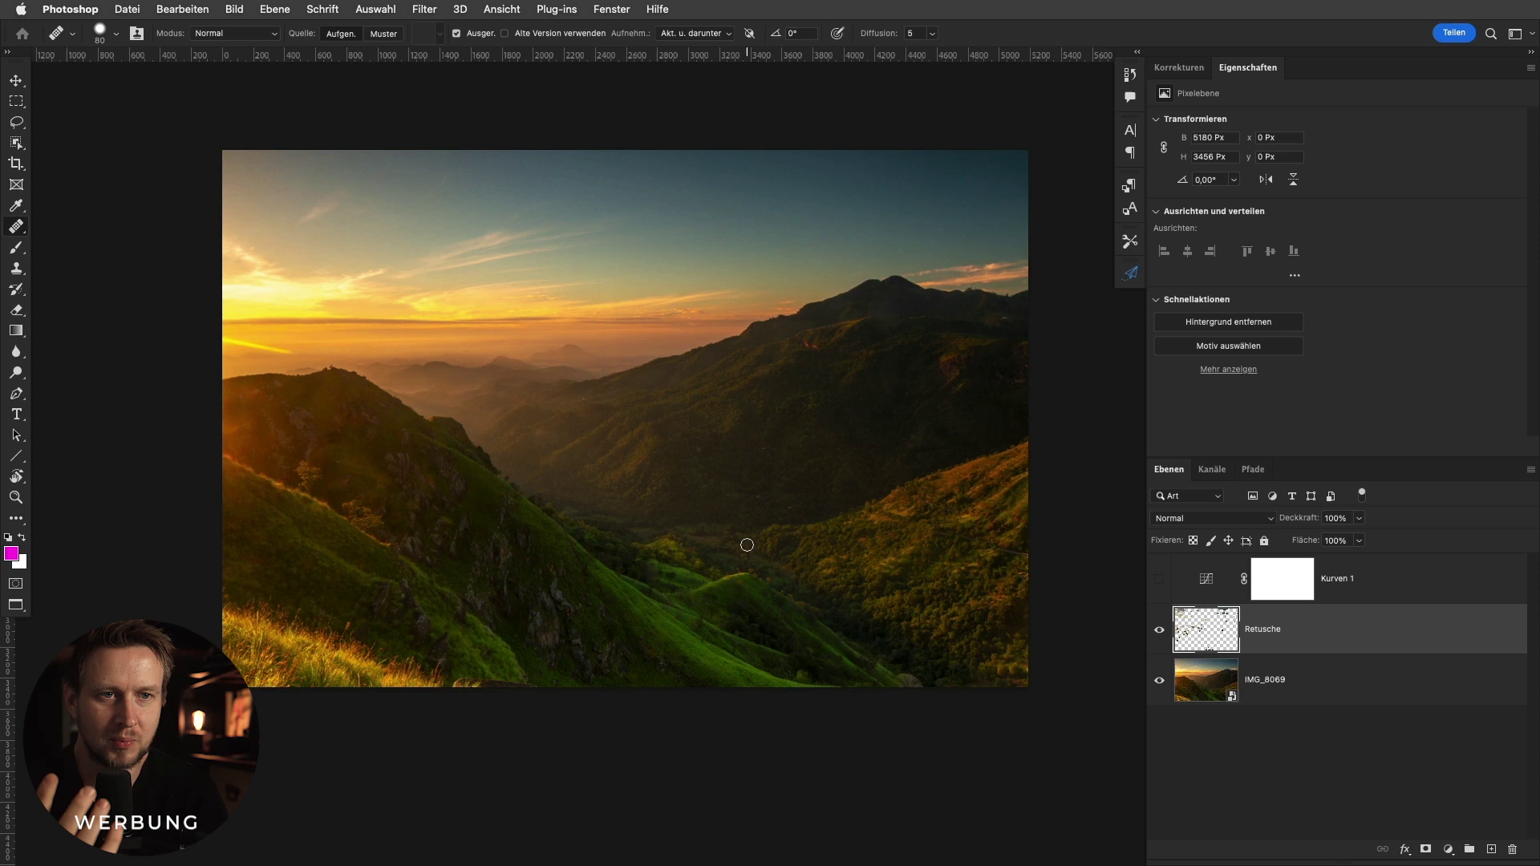
Rename the retouch layer Flecken and add a new empty layer named Sonstiges.
double_click(1275, 628)
type("Flecken")
key("Return")
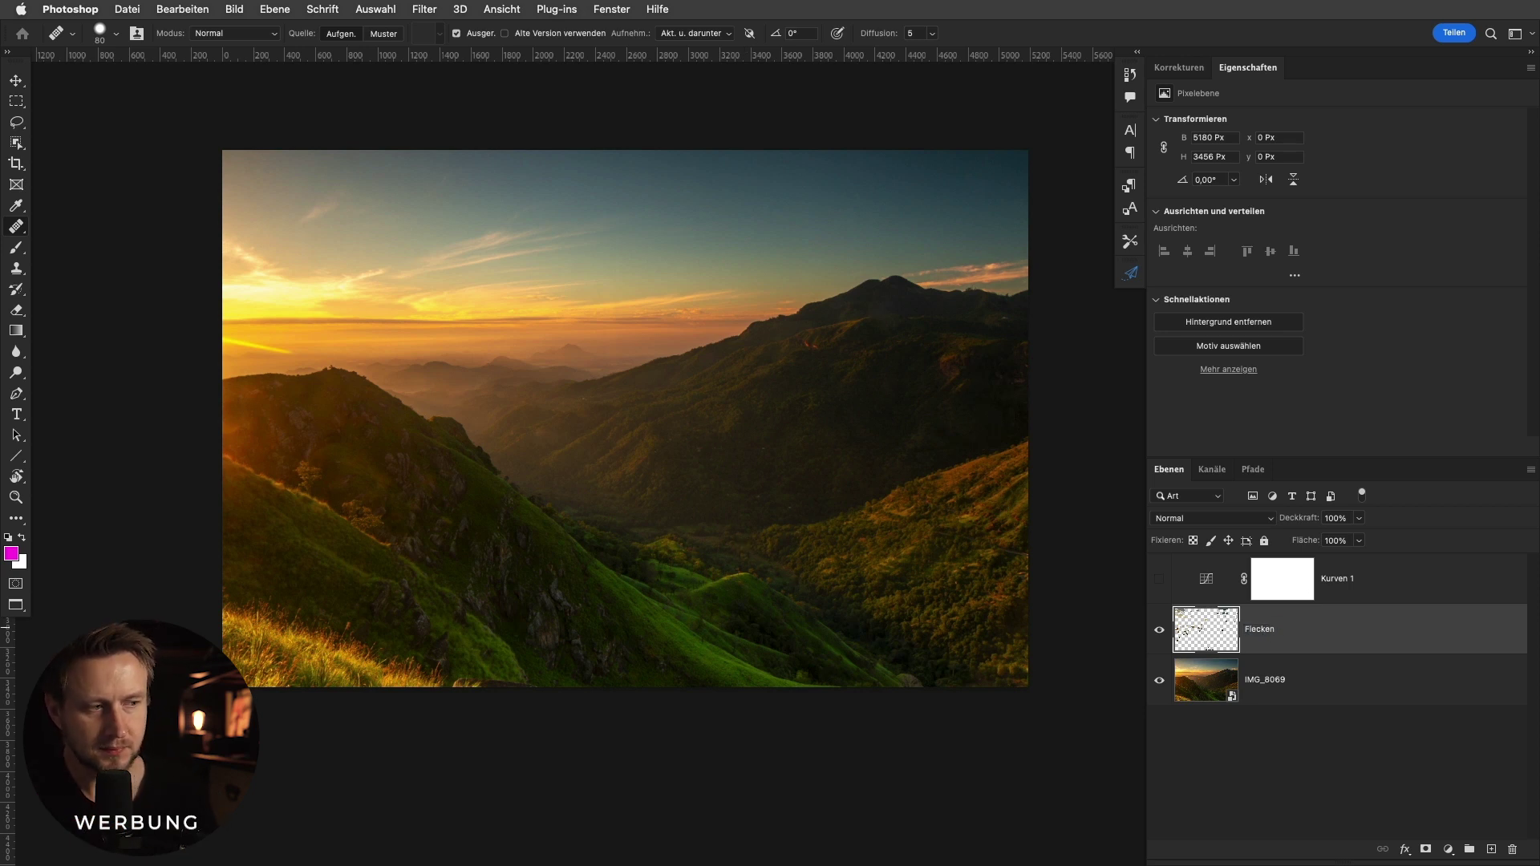
left_click(1491, 849)
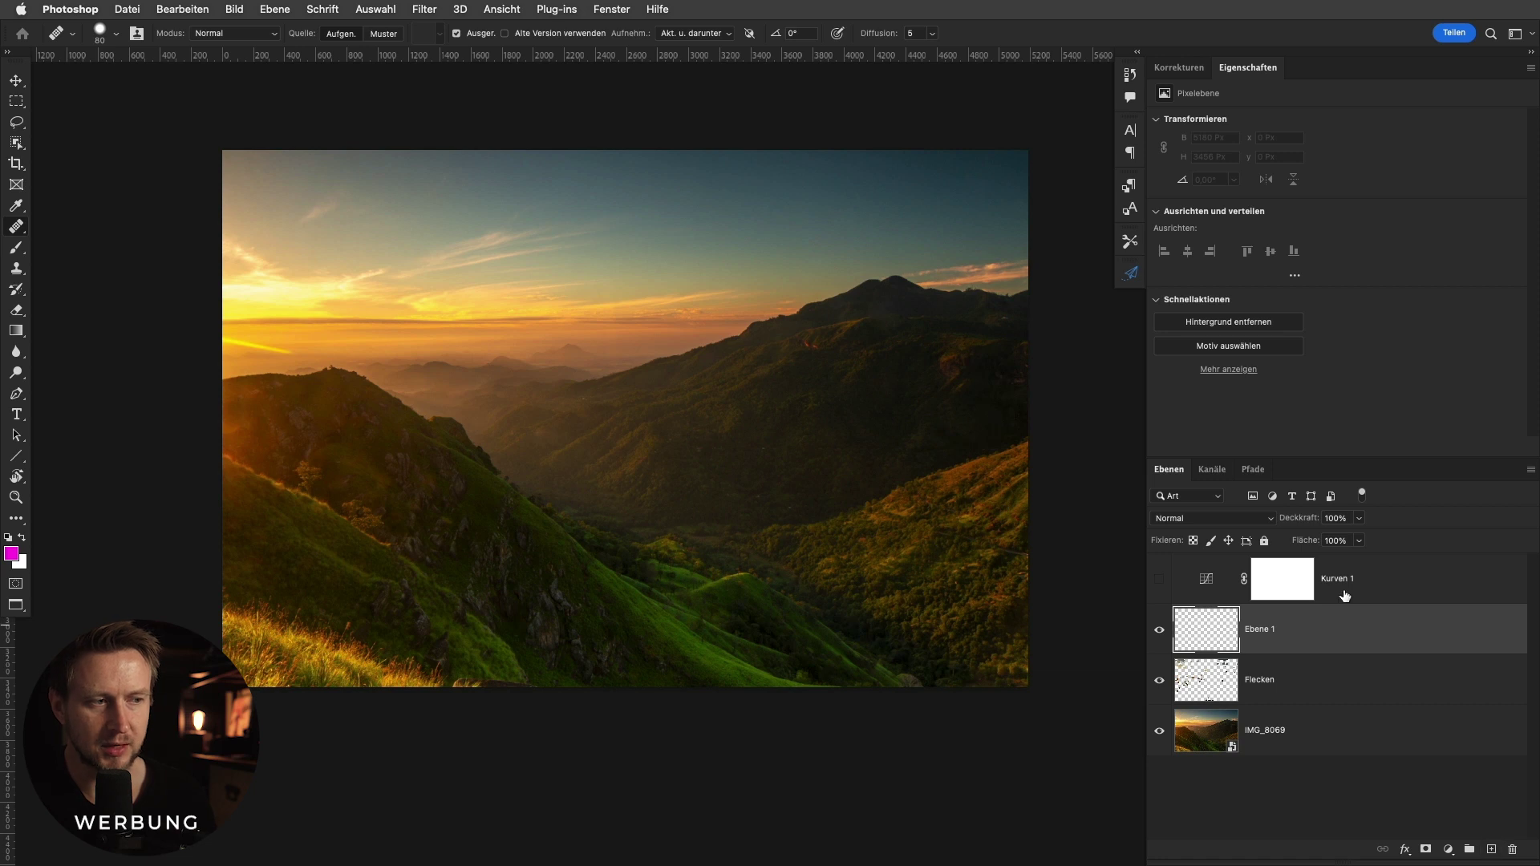
double_click(1262, 632)
type("So")
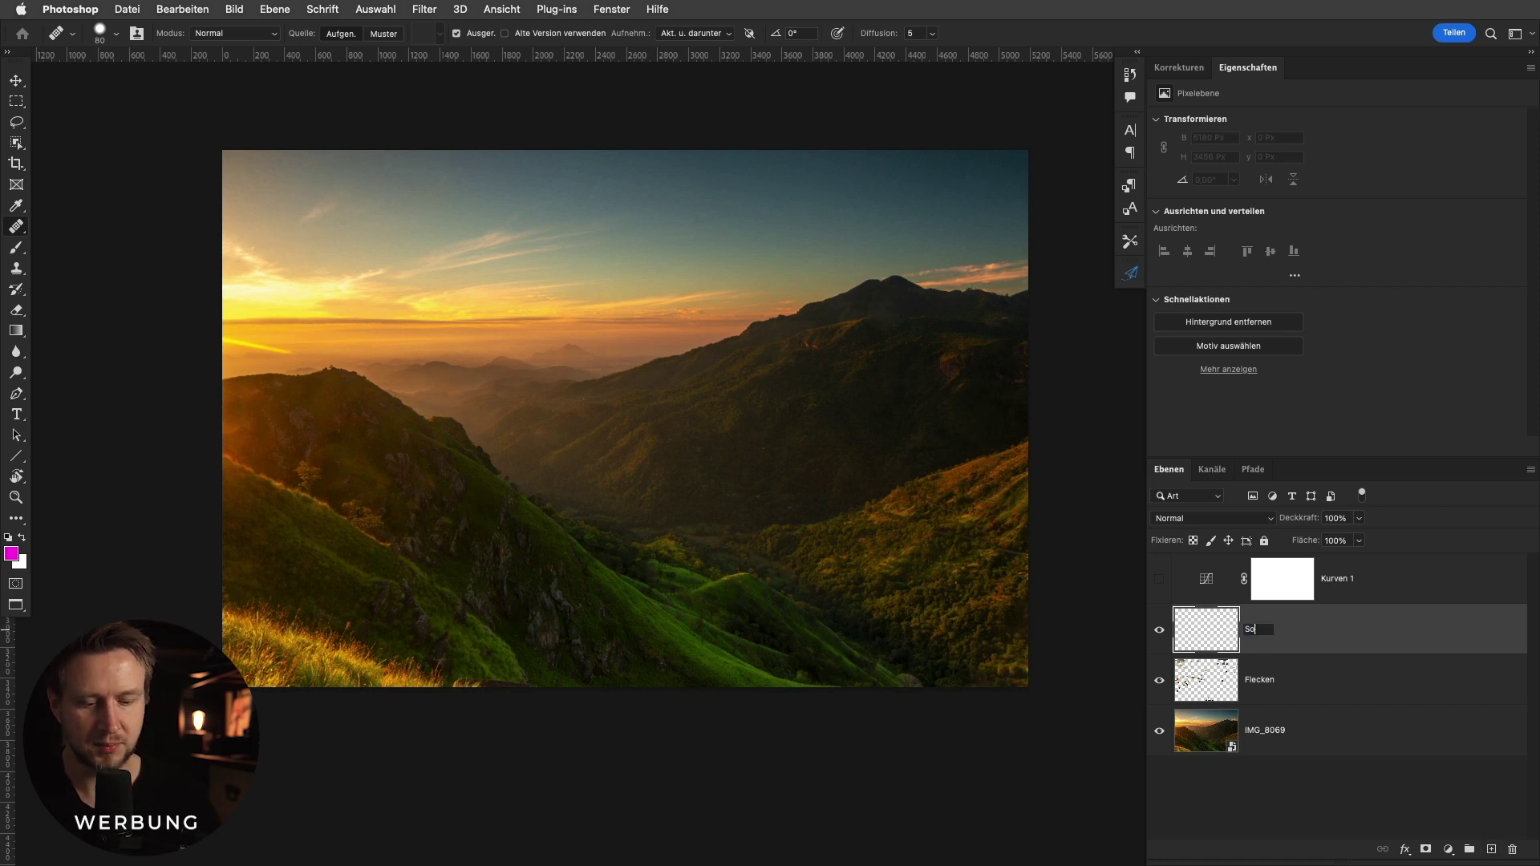
key("Return")
Group Flecken and Sonstiges into a folder named Retusche.
left_click(1310, 680, "shift")
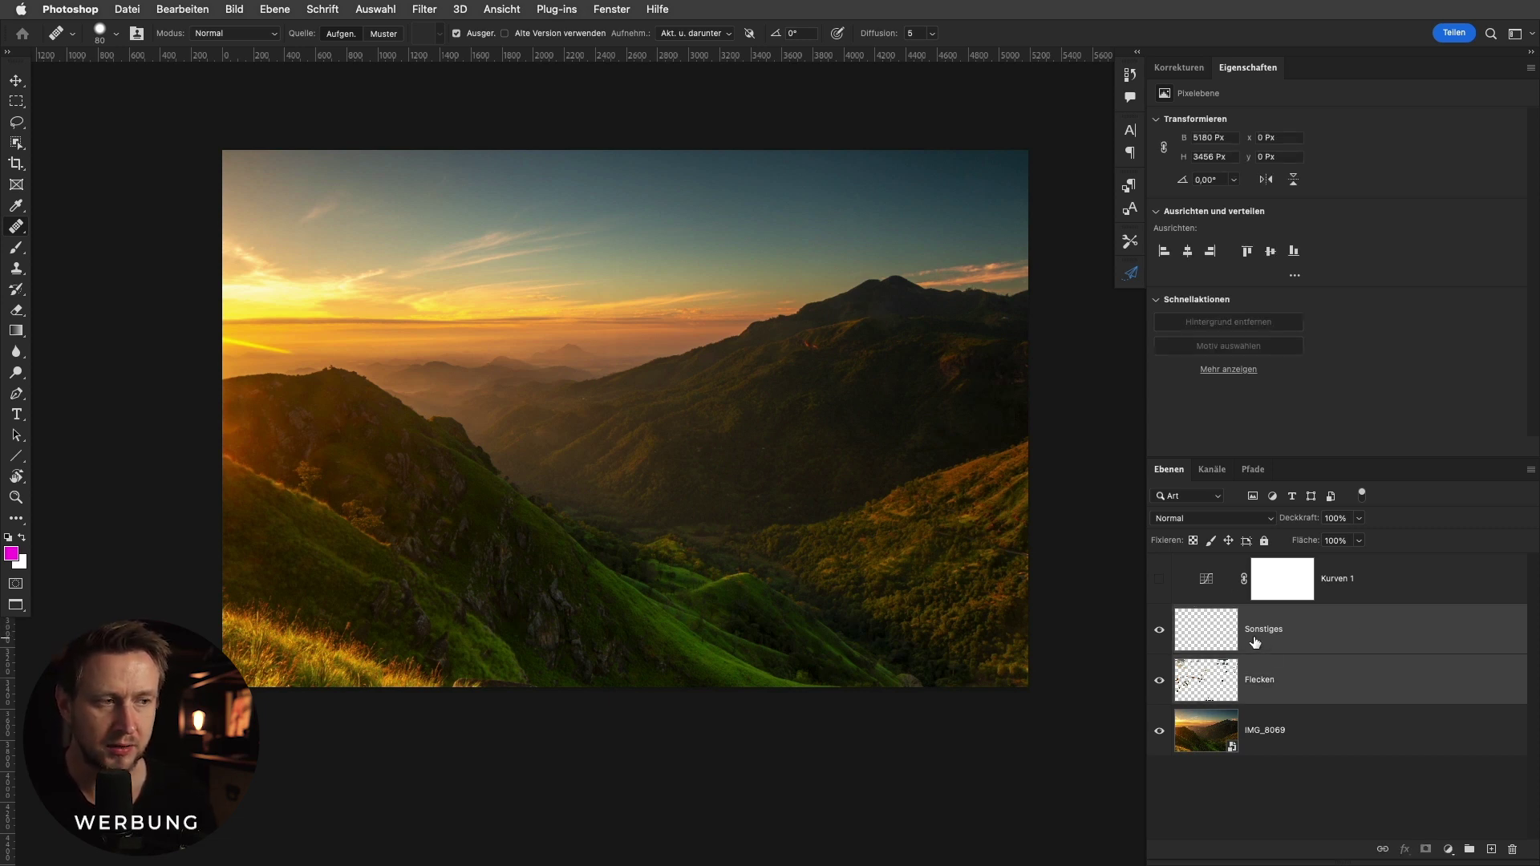
key("ctrl+g")
double_click(1220, 613)
type("Retusch")
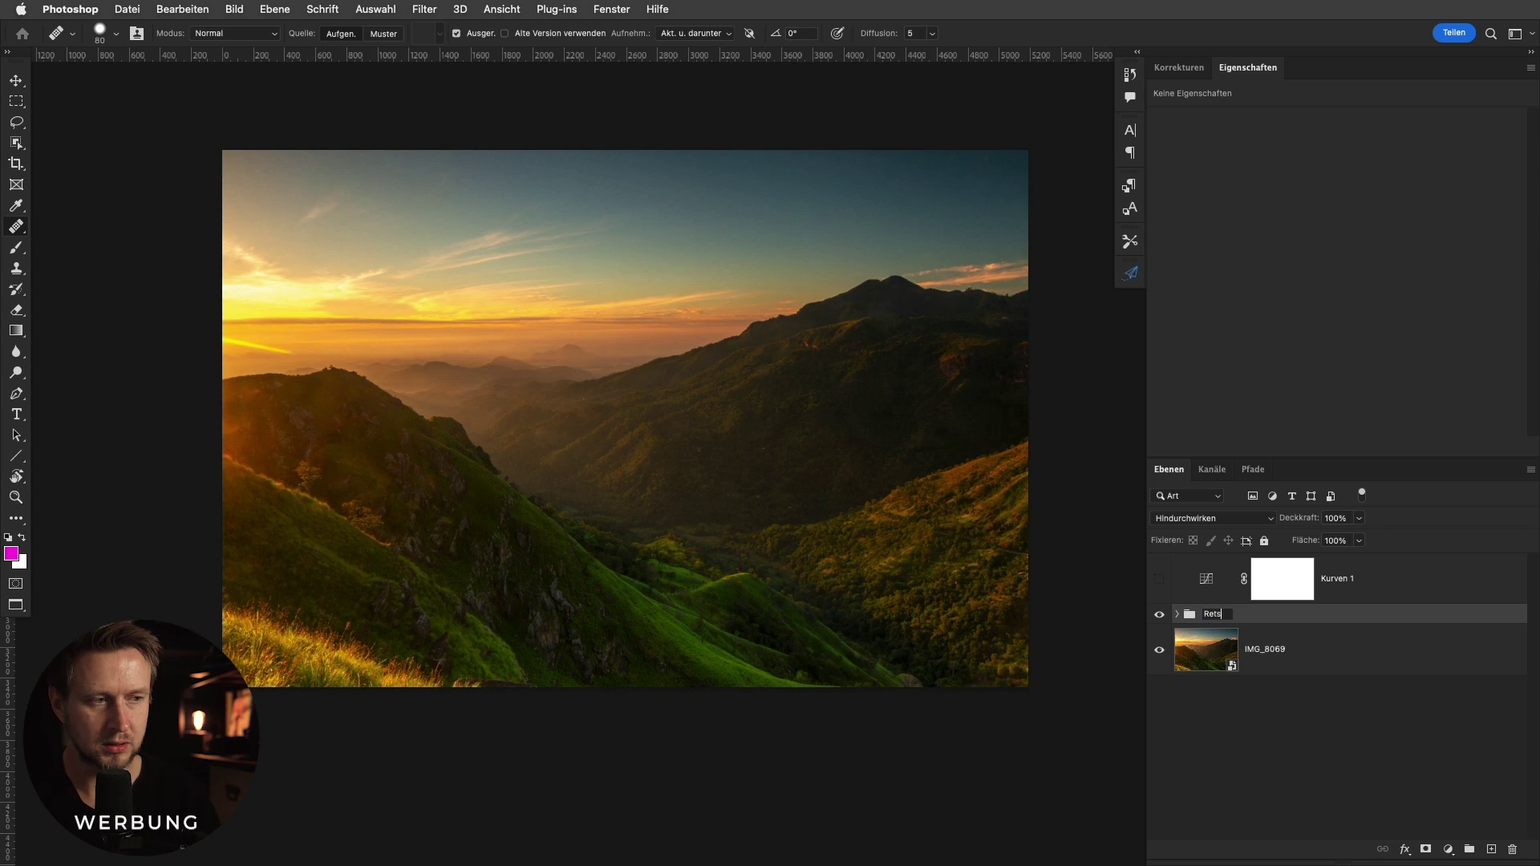
type("e")
key("Return")
left_click(1188, 616)
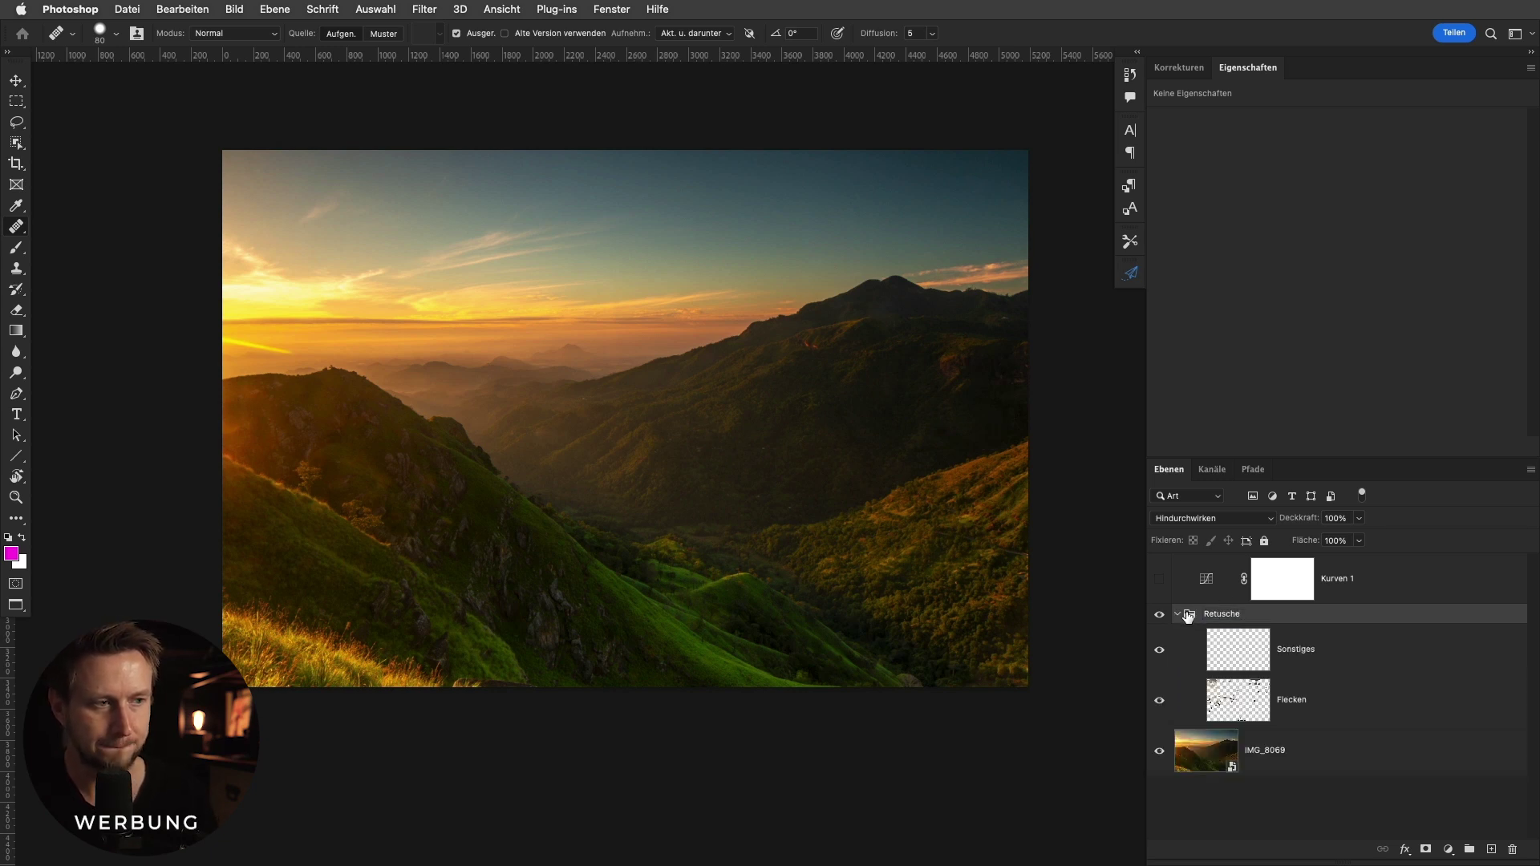
On the Sonstiges layer, heal the orange streak and a blemish on the mountain ridge.
left_click(1235, 649)
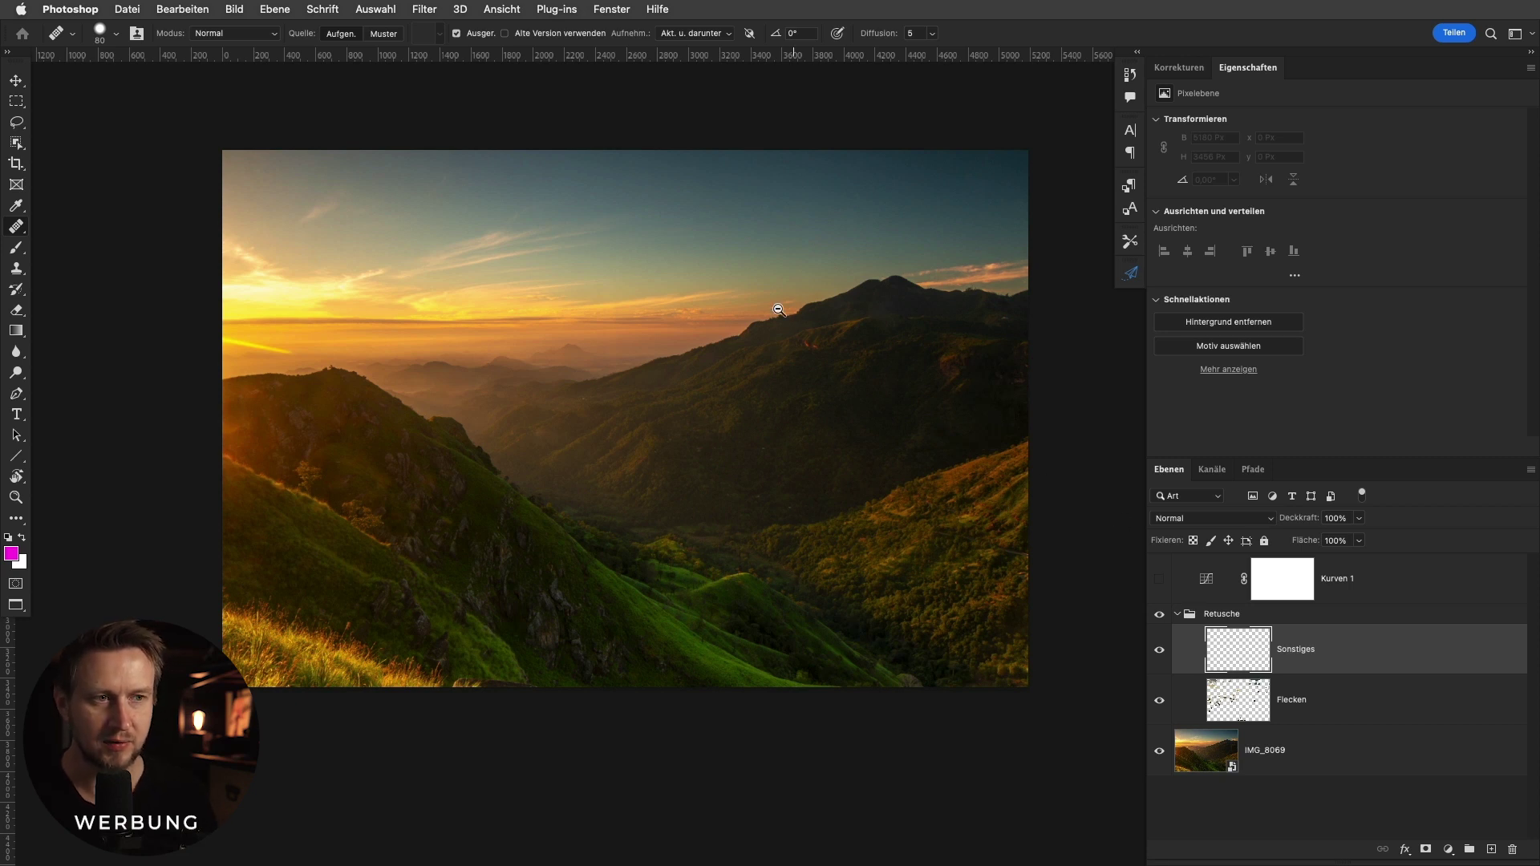
mouse_move(829, 337)
left_mouse_down()
mouse_move(911, 340)
mouse_move(961, 368)
left_mouse_up()
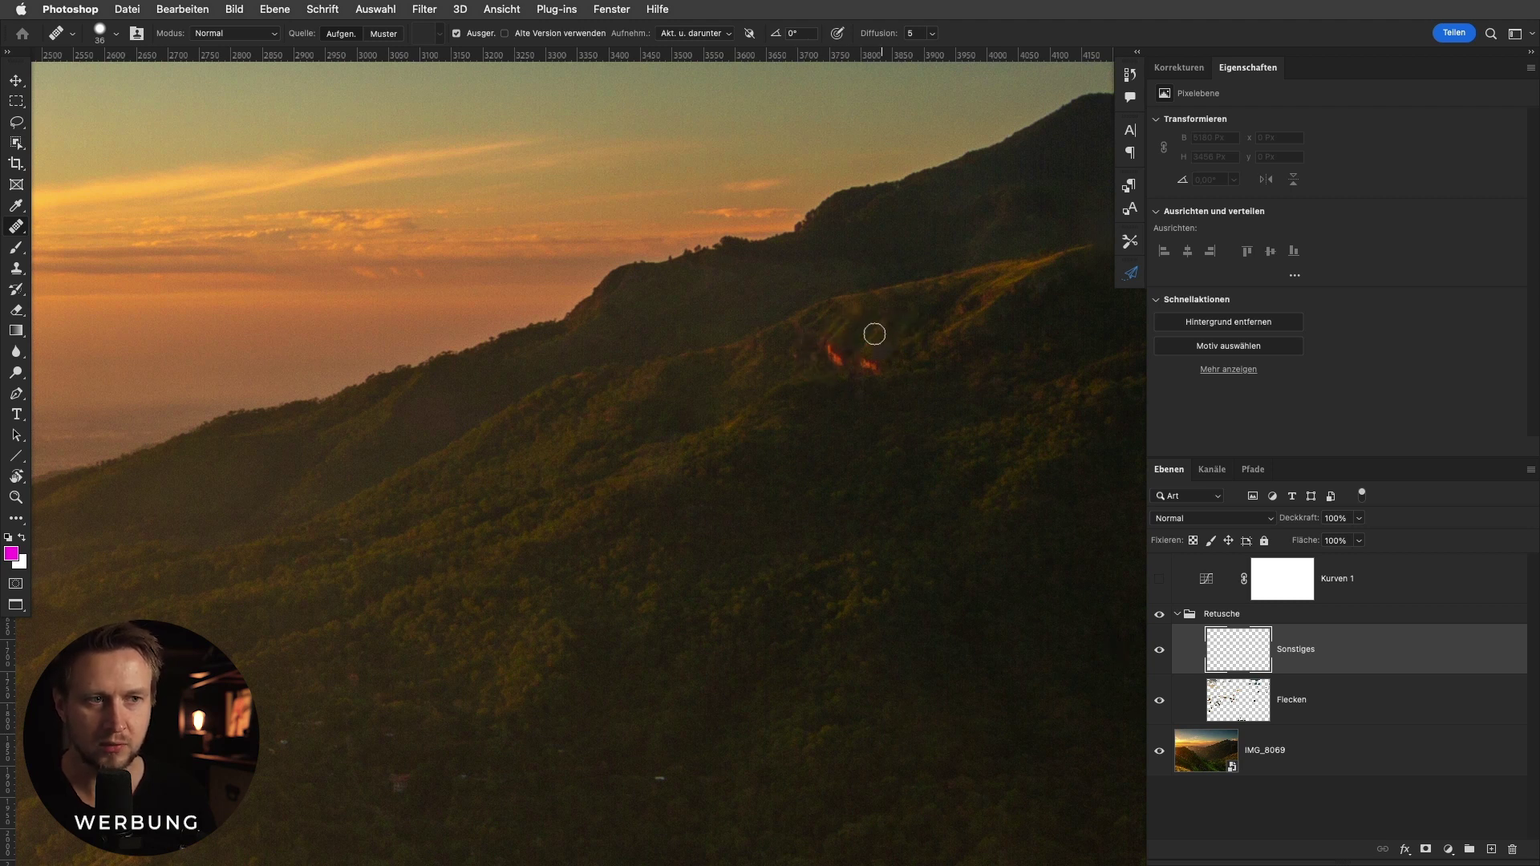
key("super+0")
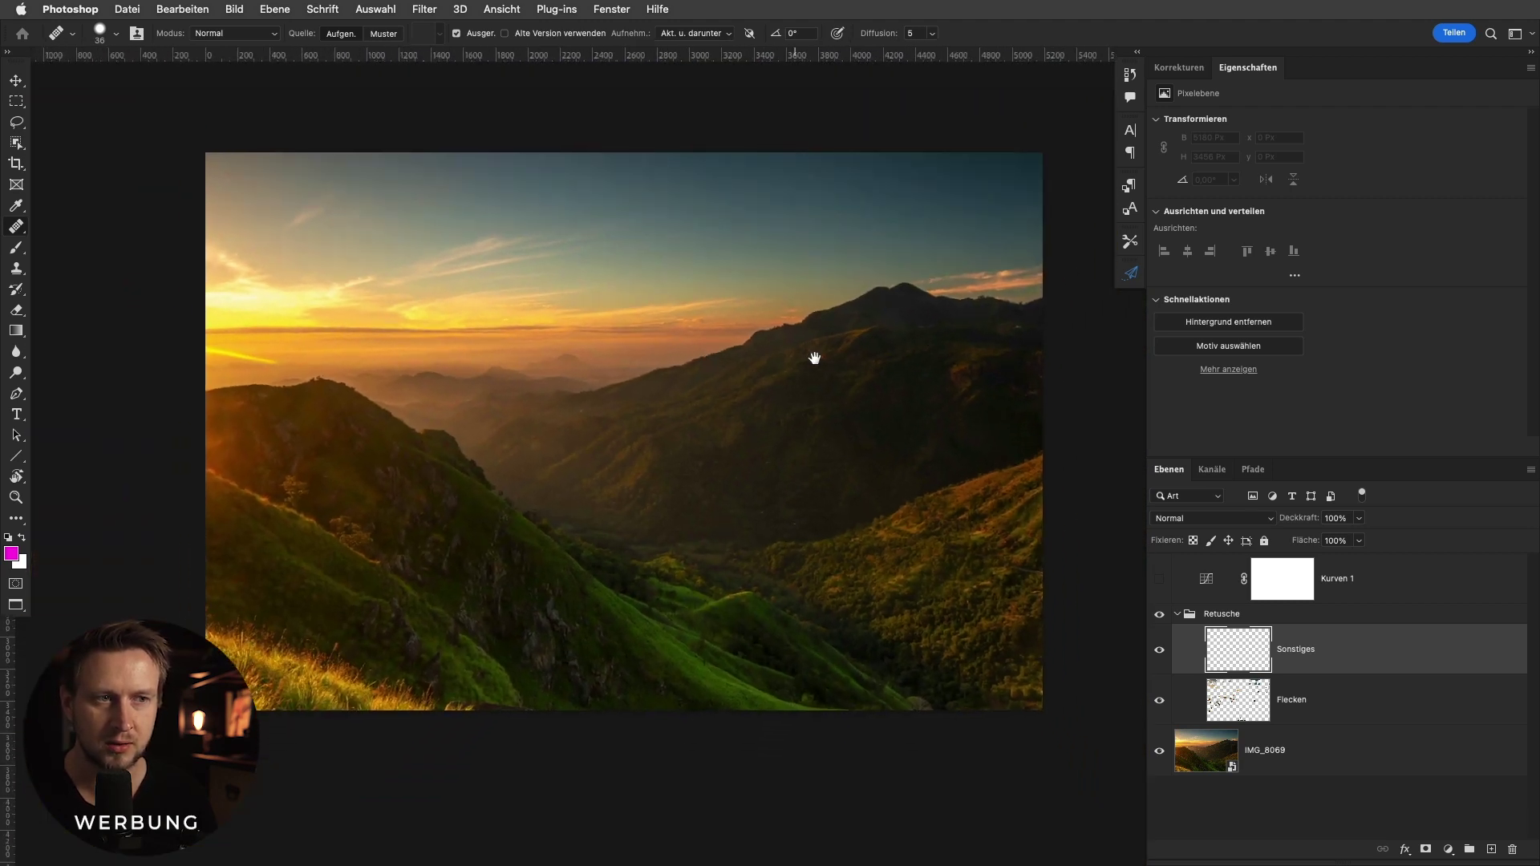
left_click(830, 340)
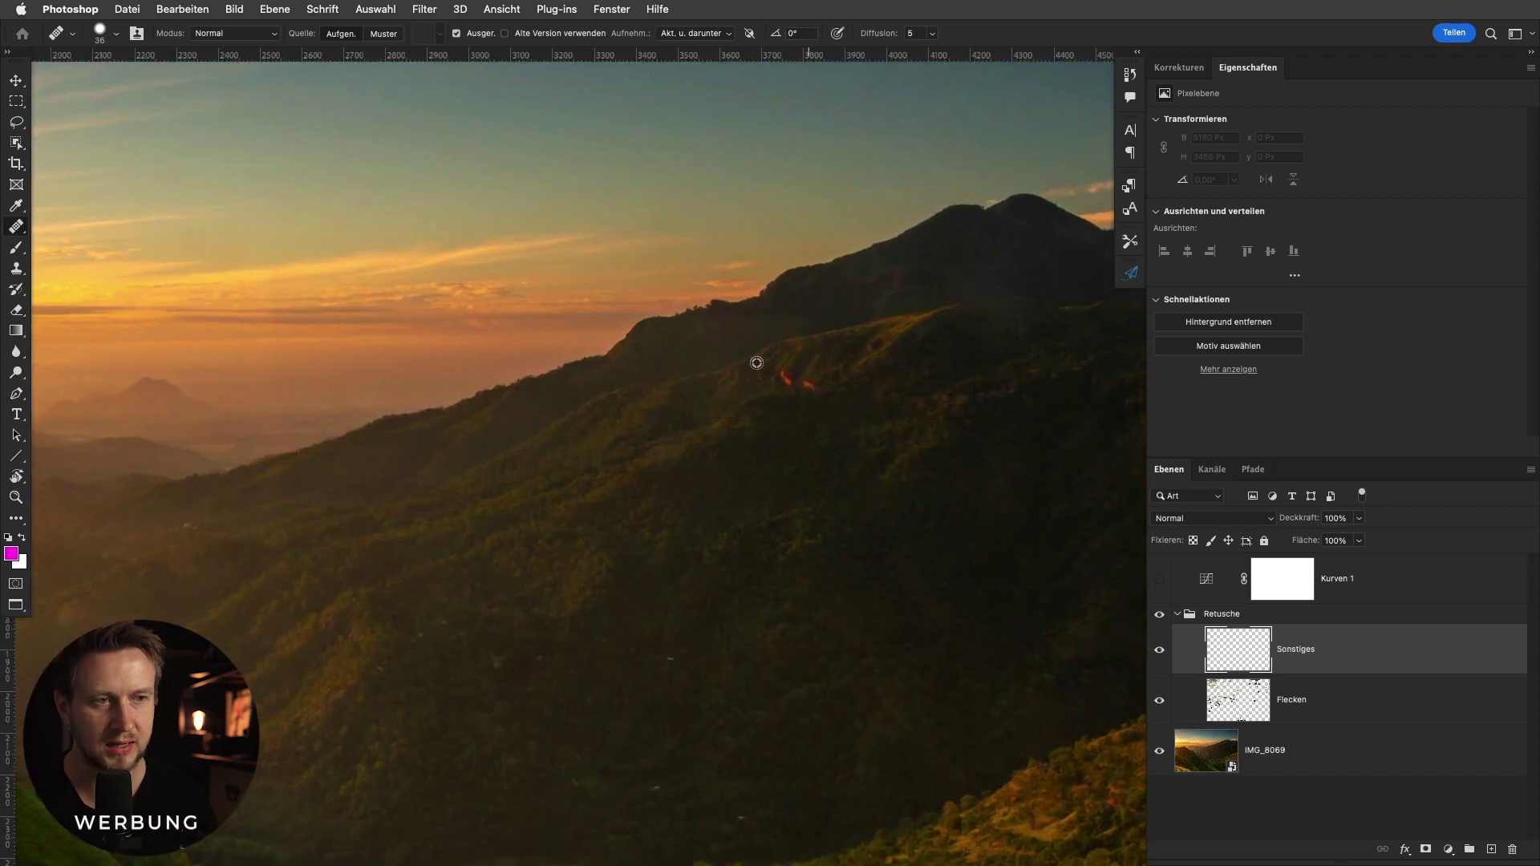
left_click_drag(789, 385, 787, 381)
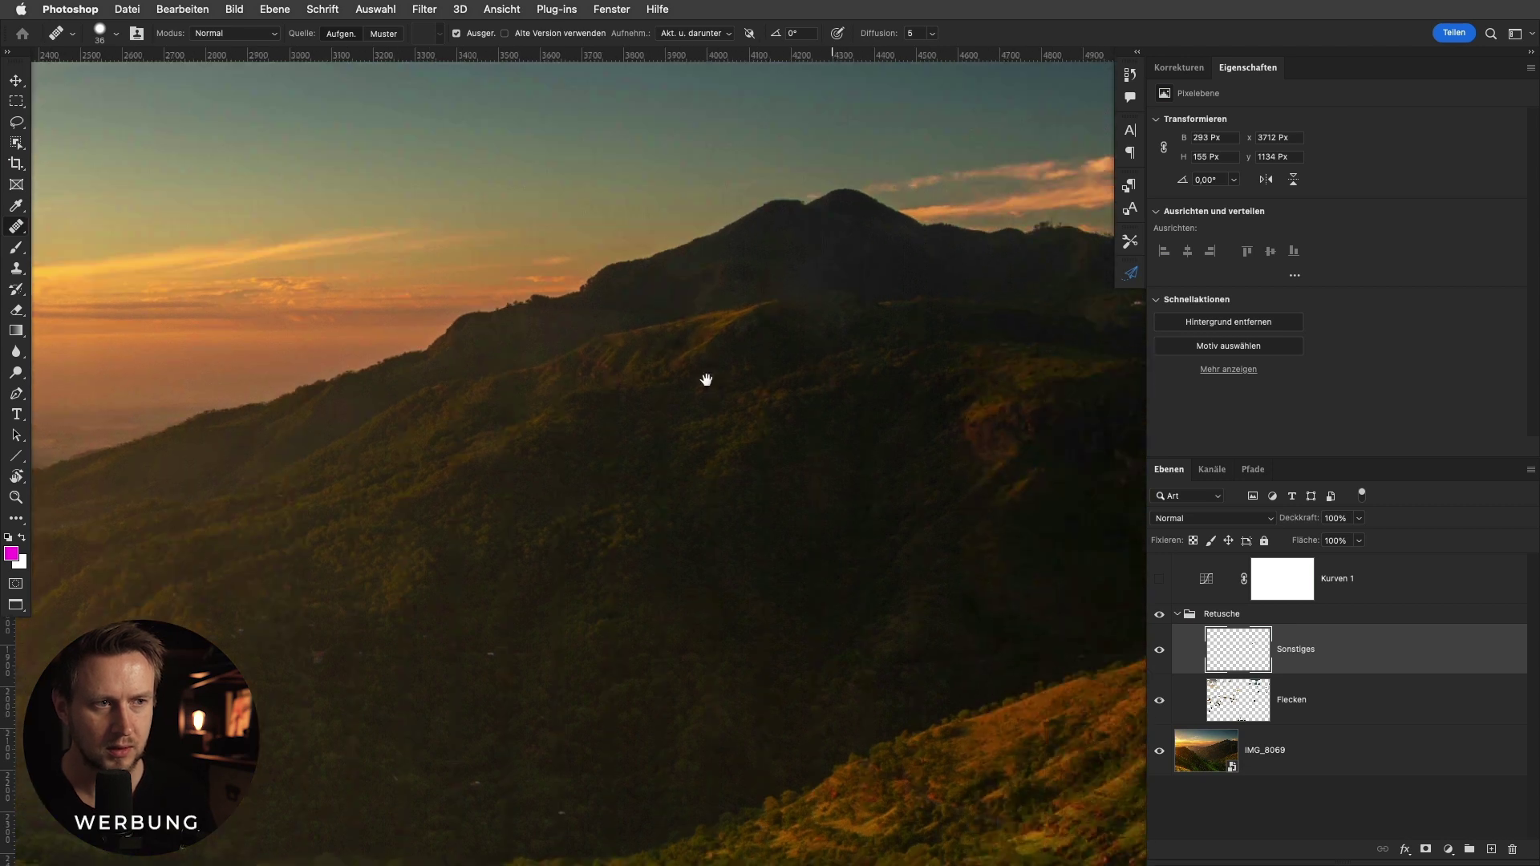
left_click_drag(705, 378, 924, 280)
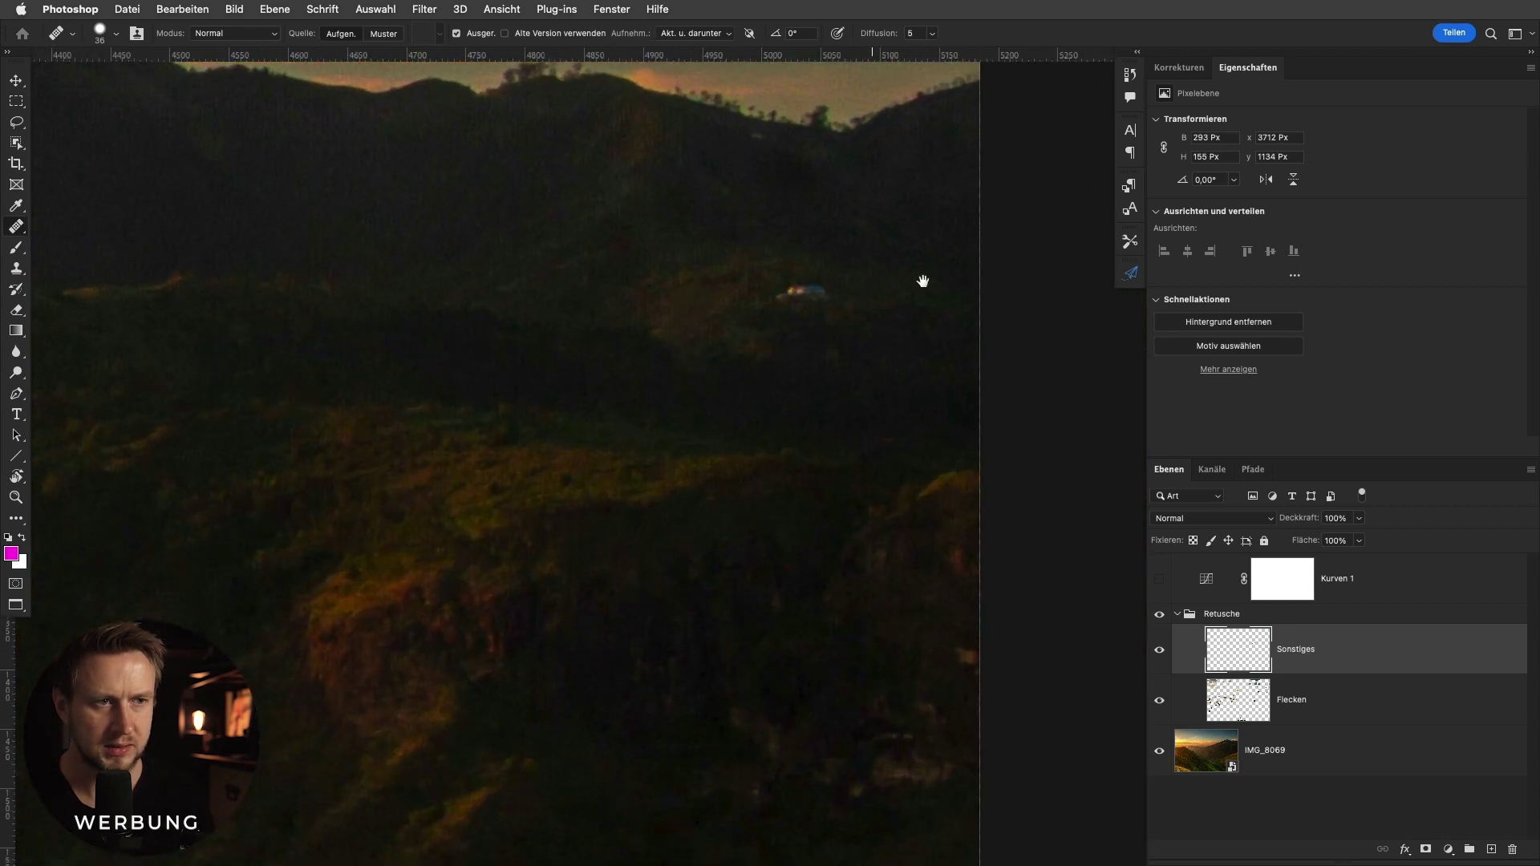
Resize the healing brush to about 41 px and sample a clean patch of the dark slope.
mouse_move(769, 308)
left_mouse_down("ctrl+alt")
mouse_move(752, 304)
mouse_move(815, 294)
left_mouse_up("ctrl+alt")
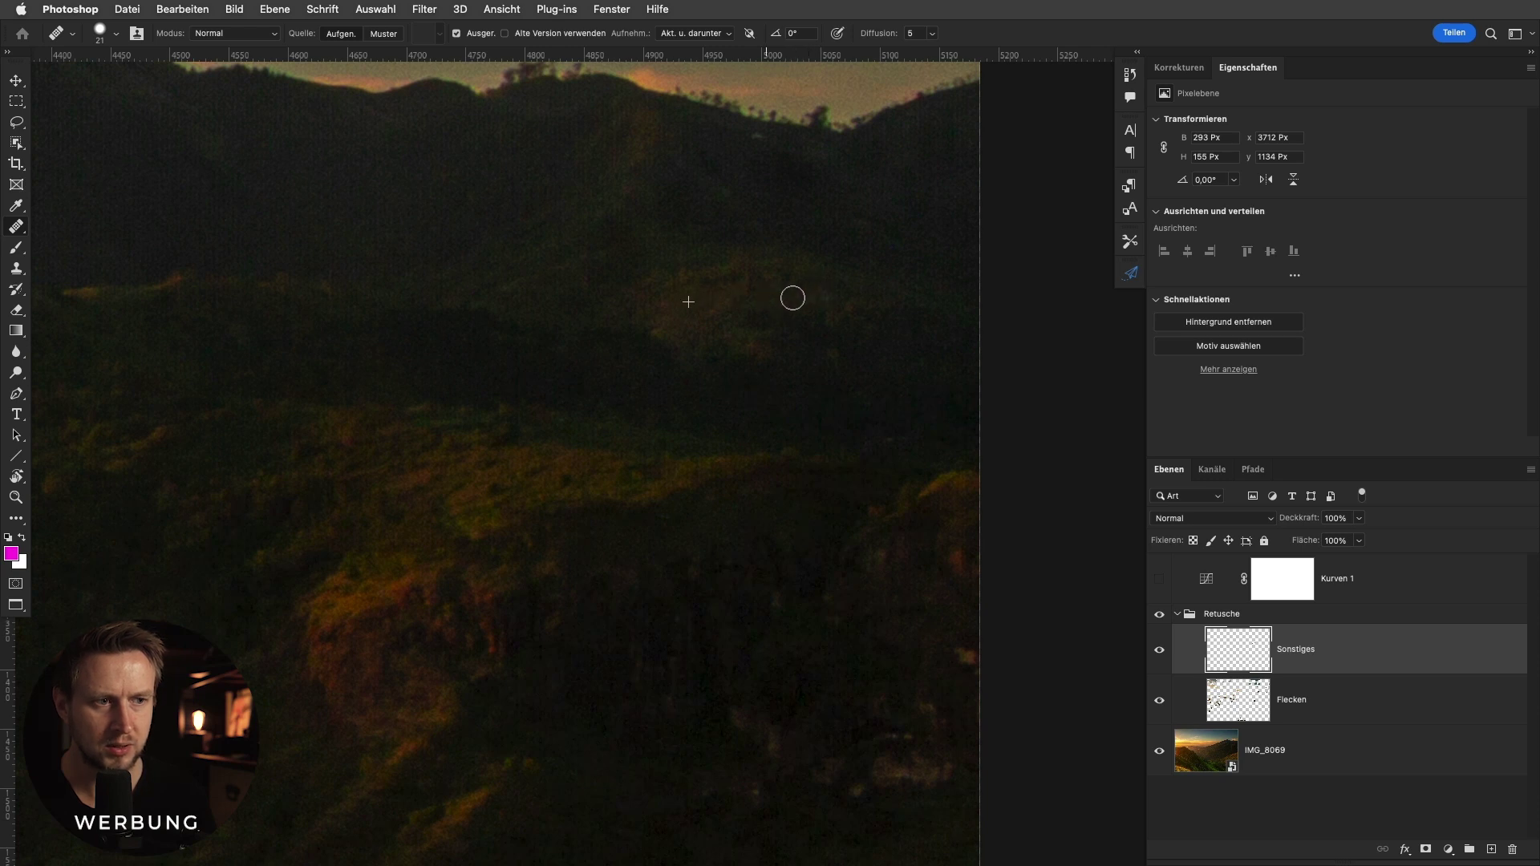
scroll(754, 360, "down", 5)
scroll(840, 472, "up", 5)
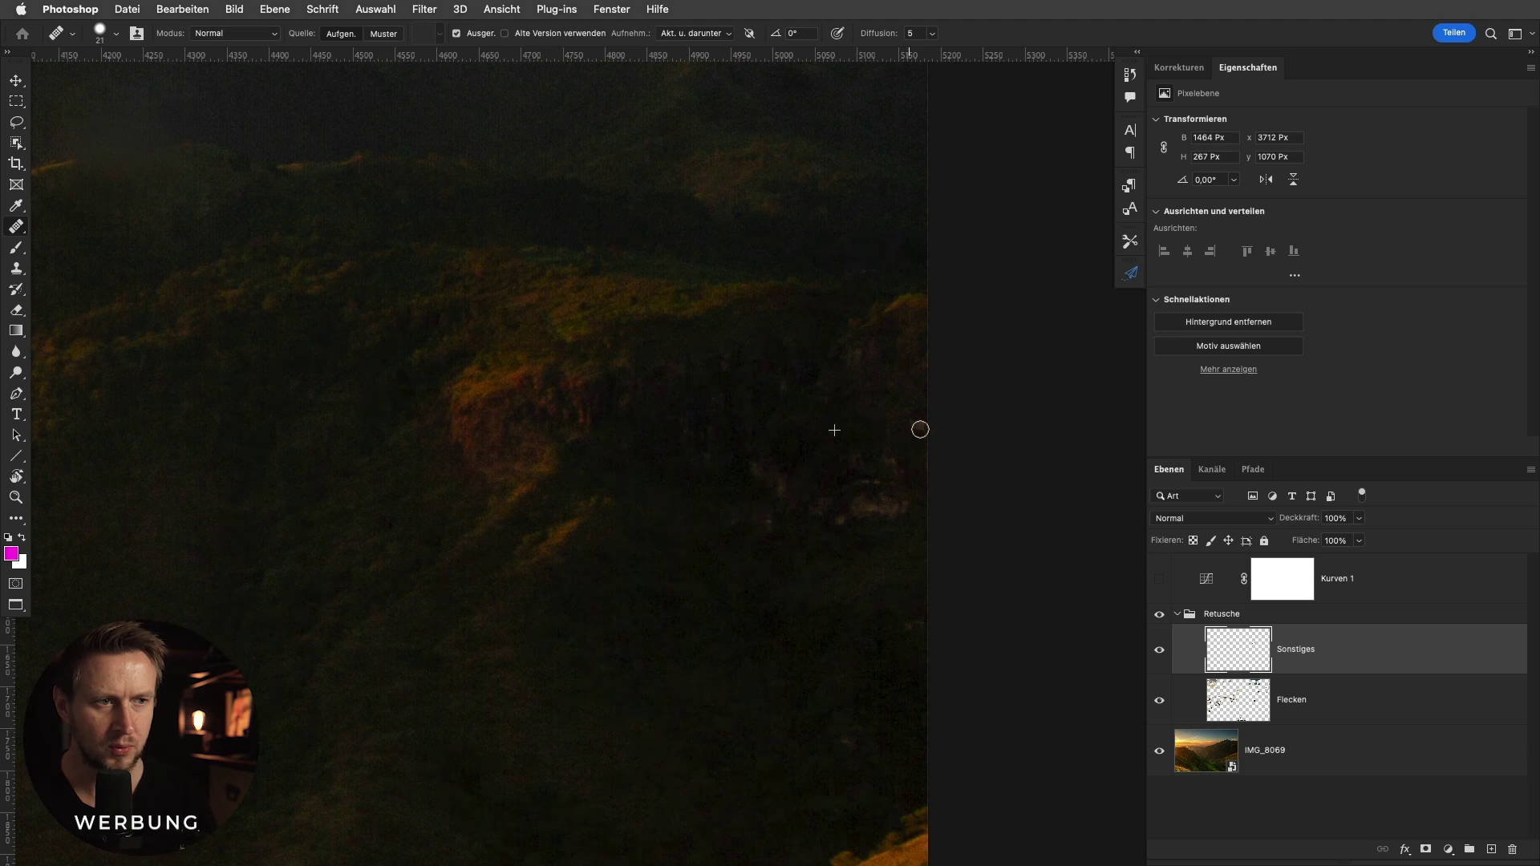
key("bracketright")
key("bracketright")
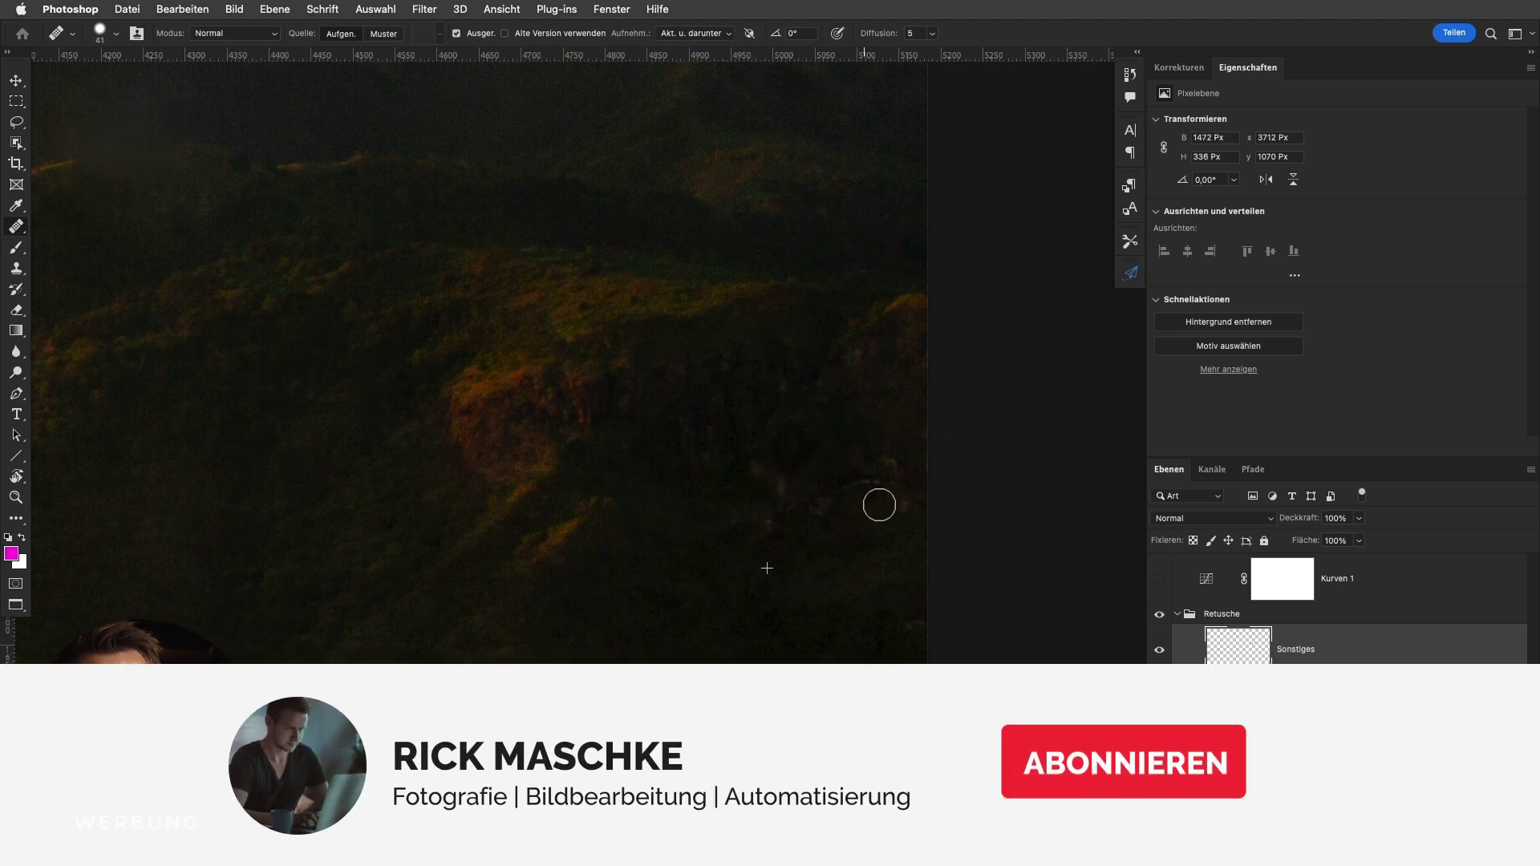
scroll(802, 514, "down", 3)
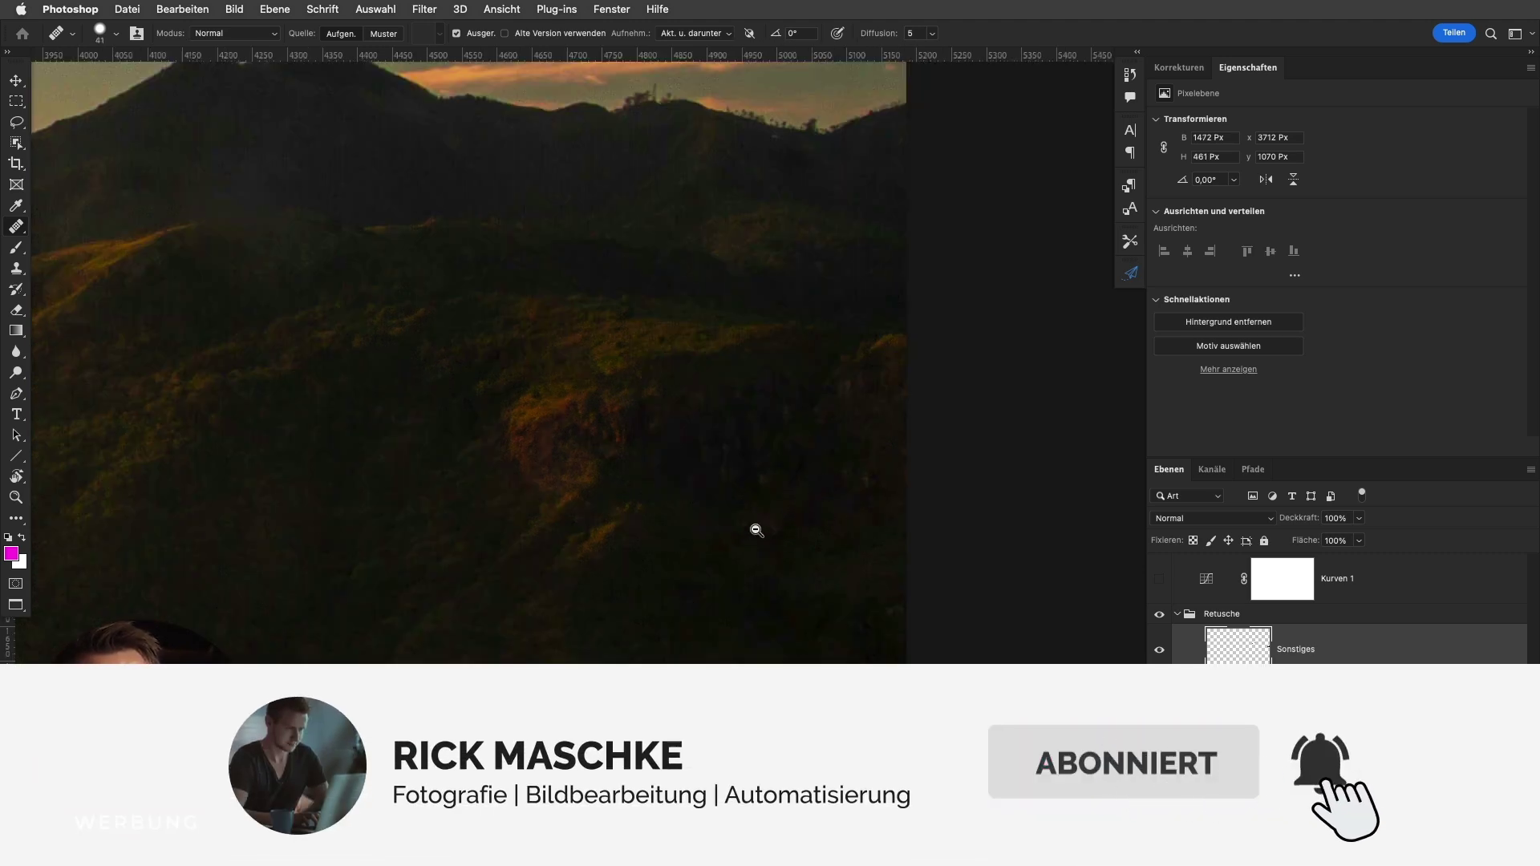
scroll(762, 523, "down", 2)
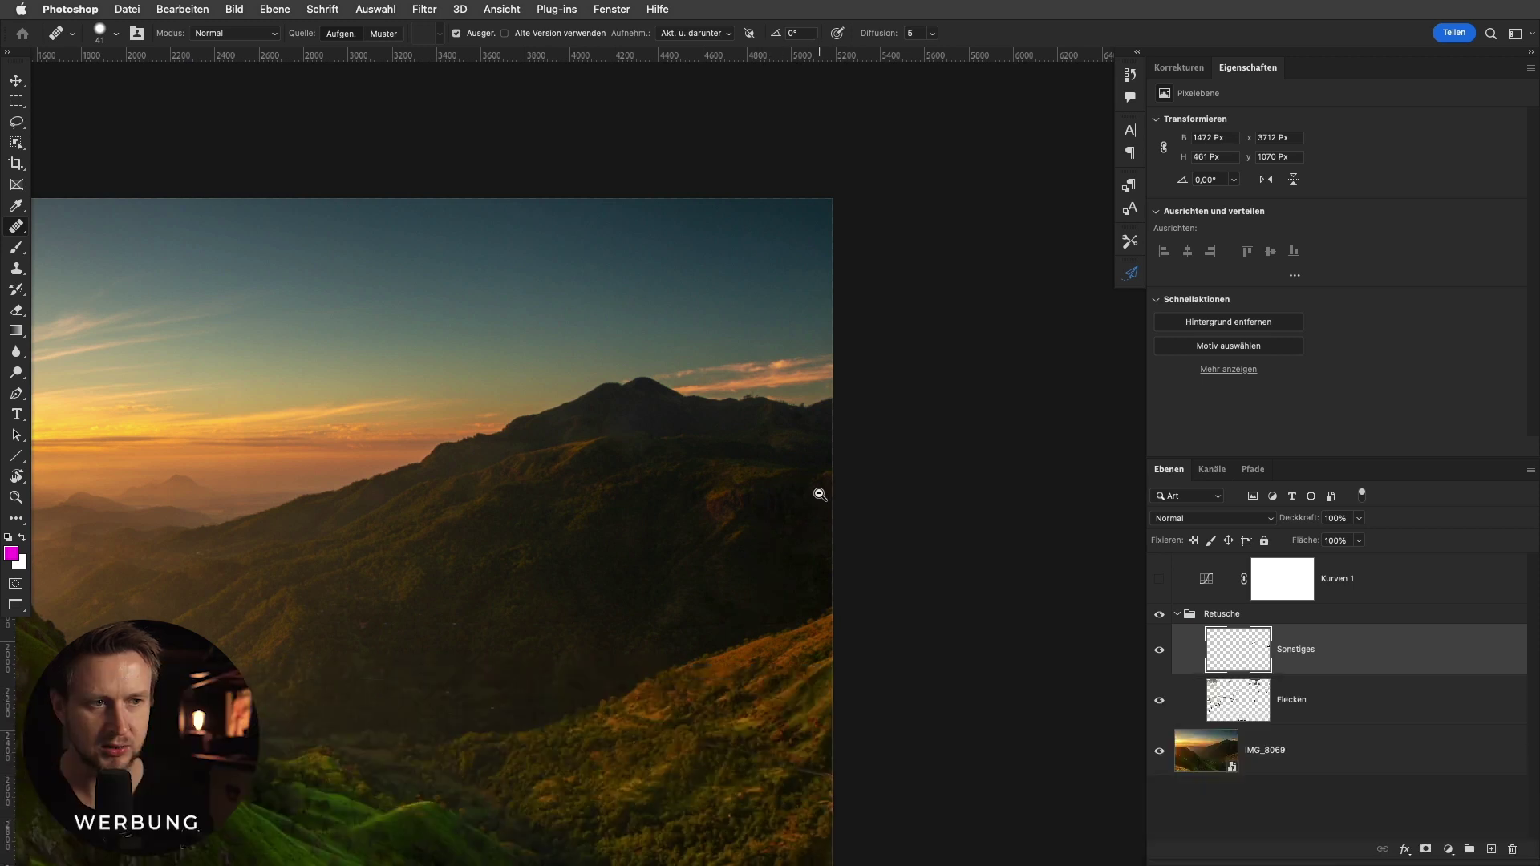
scroll(818, 491, "up", 3)
left_click(819, 466, "alt")
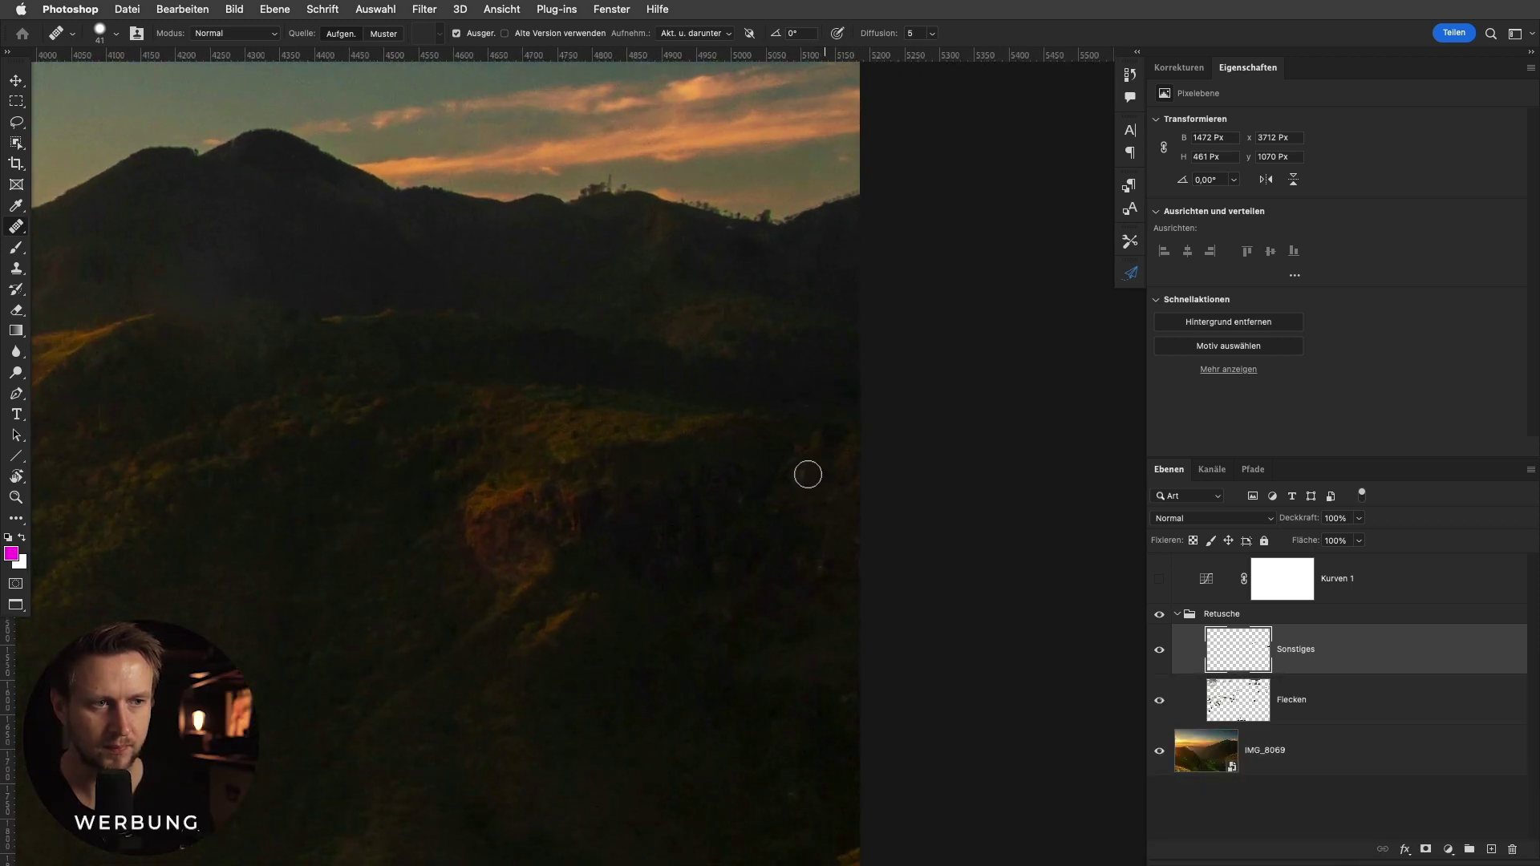
Set the brush to about 37 px and heal three specks on the forested slope.
scroll(808, 475, "down", 4)
scroll(856, 289, "up", 3)
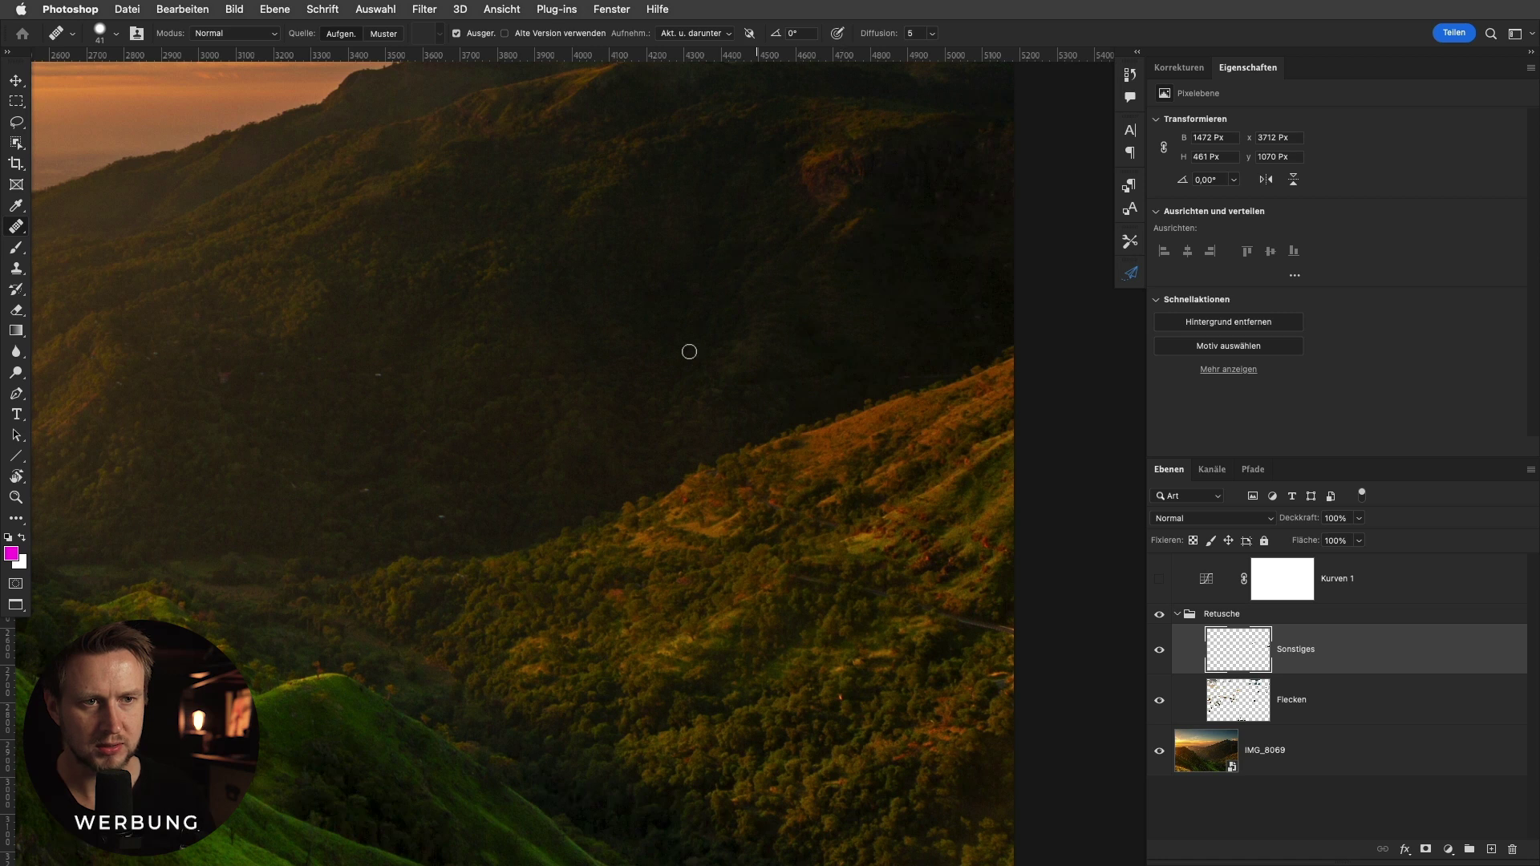
scroll(689, 352, "up", 2)
scroll(605, 420, "up", 3)
key("bracketleft")
key("bracketleft")
left_click_drag(606, 324, 607, 321)
left_click(606, 297)
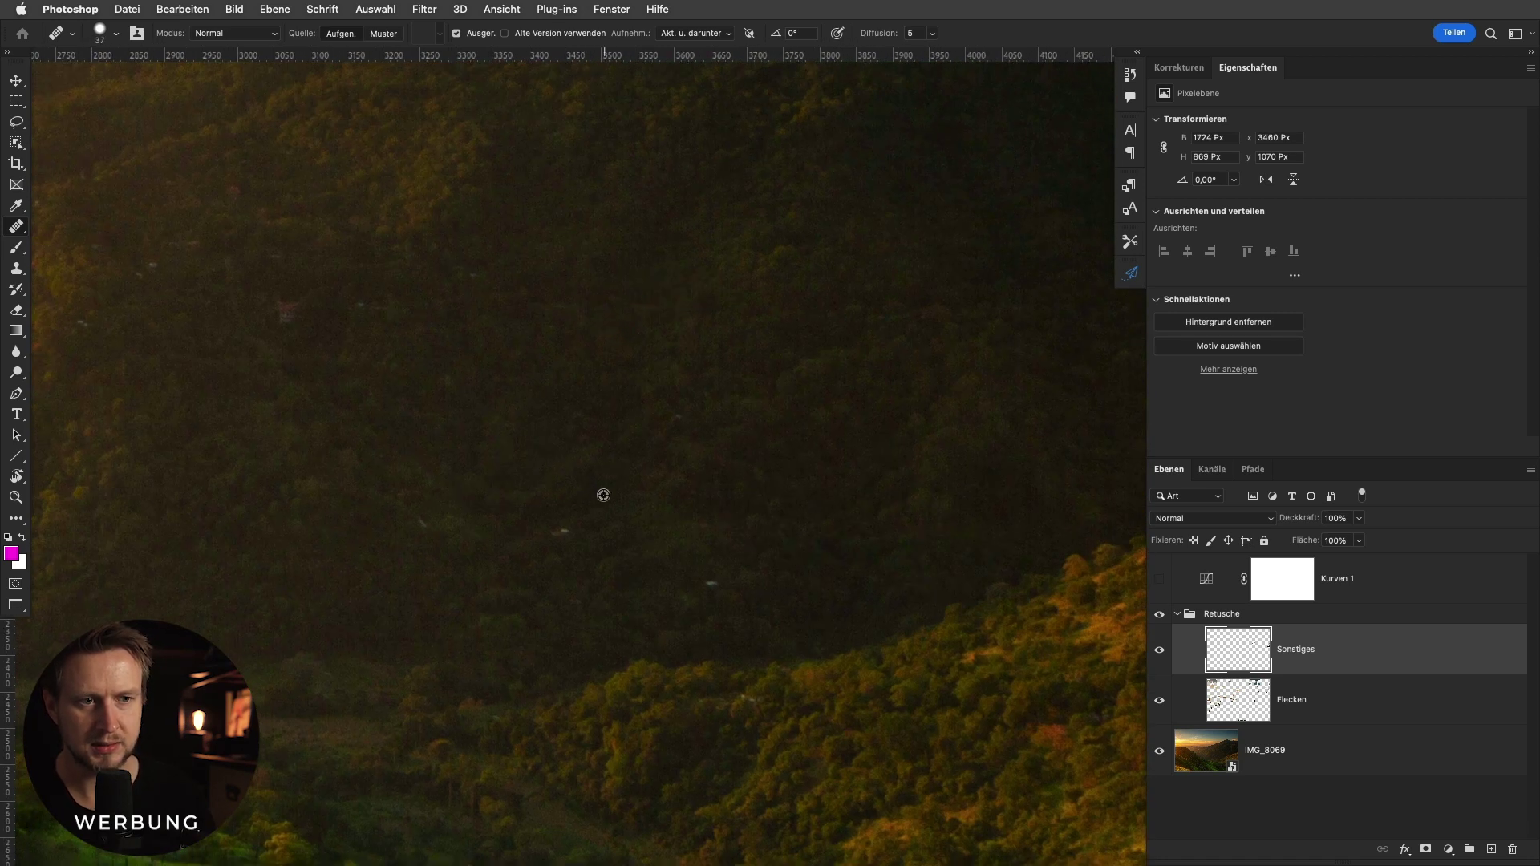
left_click(573, 539)
left_click(439, 511)
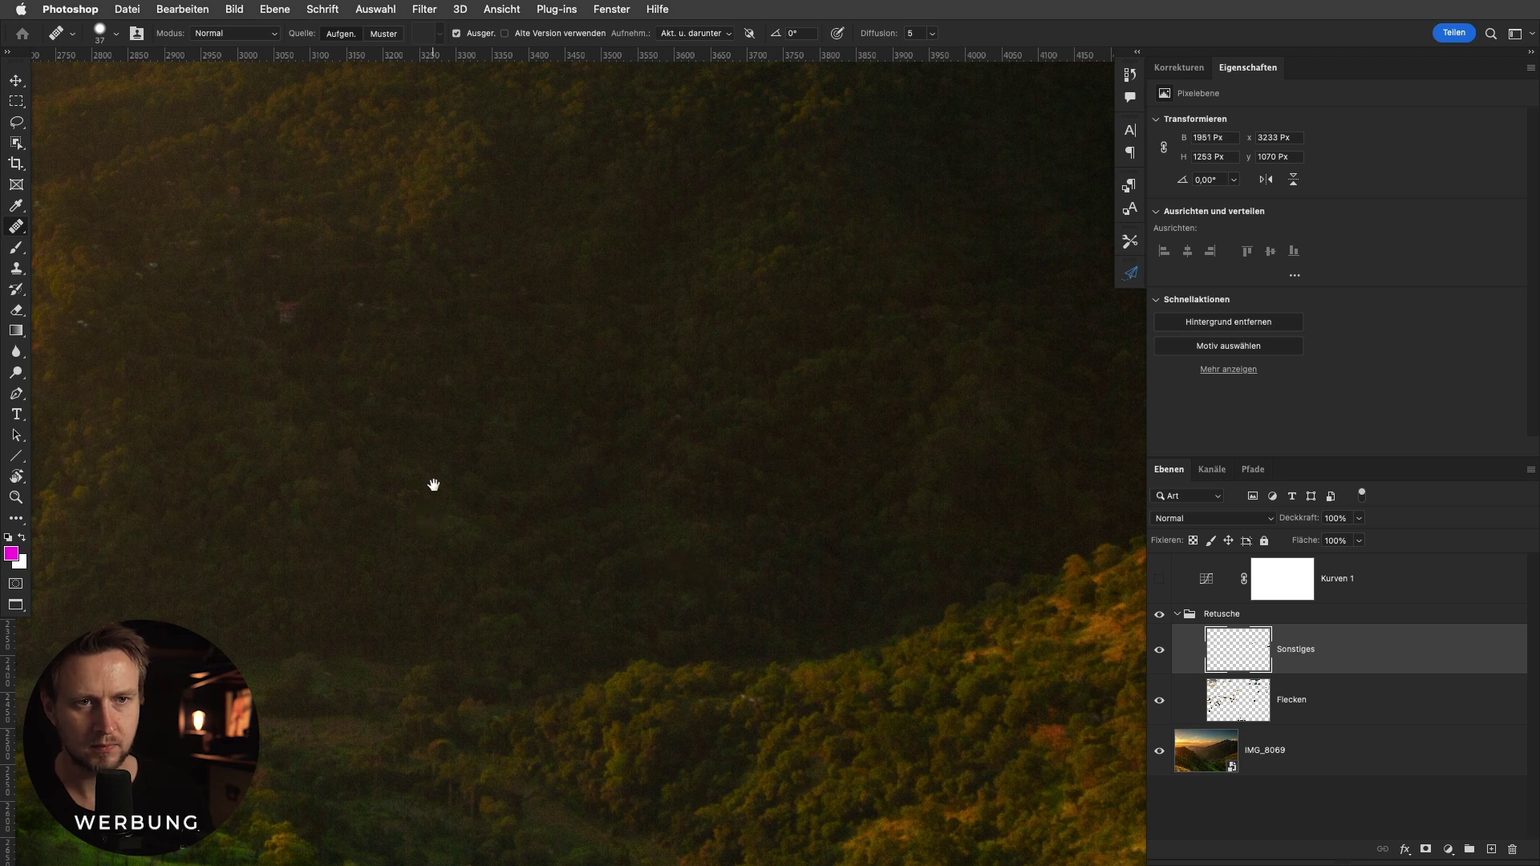
Heal the remaining bright spots and specks on the neighbouring forested hillside.
left_click_drag(433, 485, 693, 441)
left_click(647, 338)
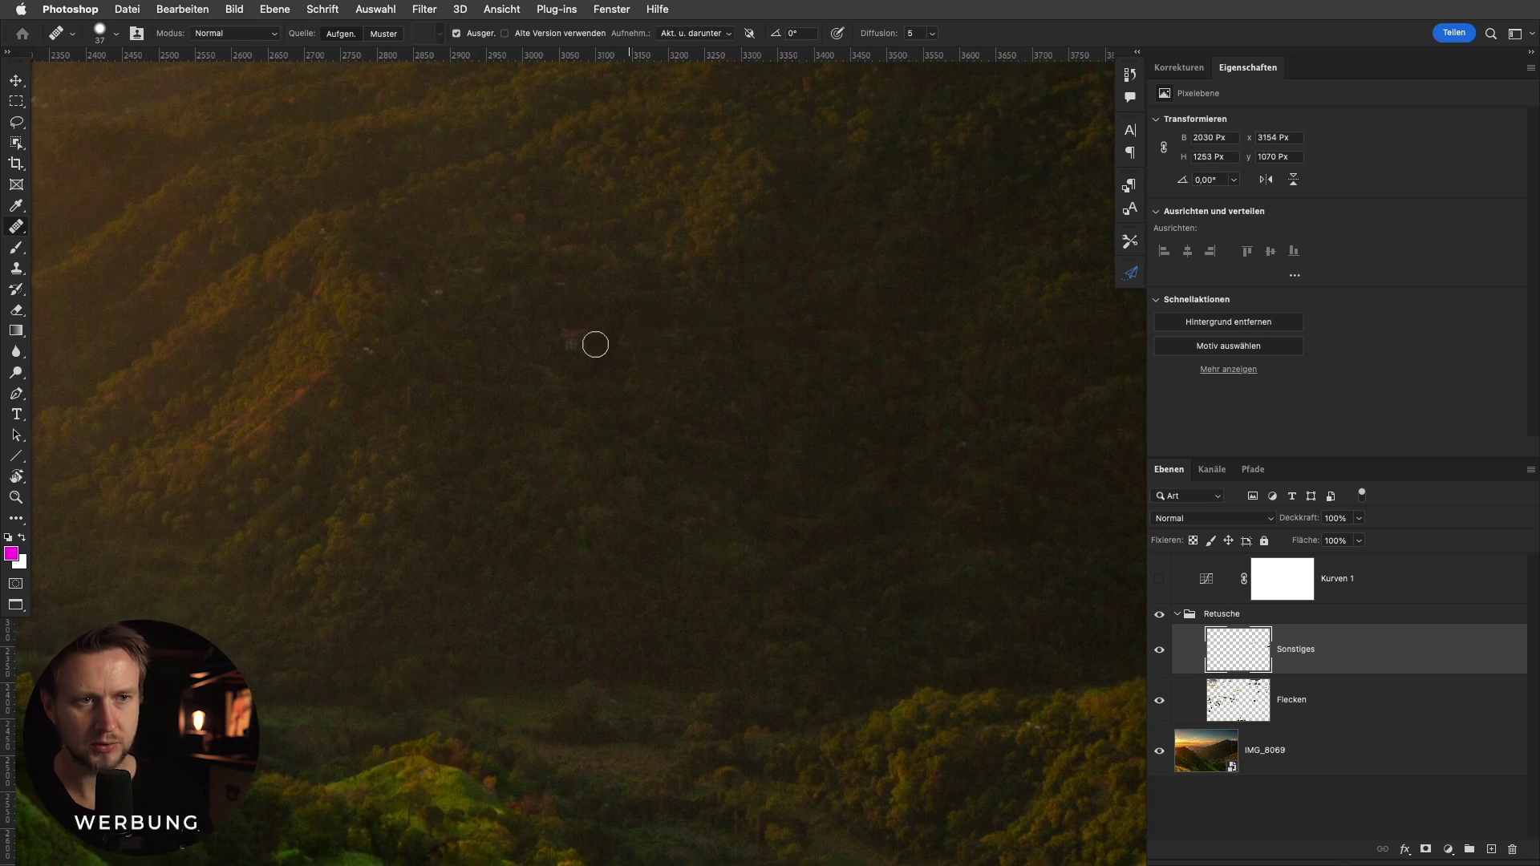
left_click(538, 289)
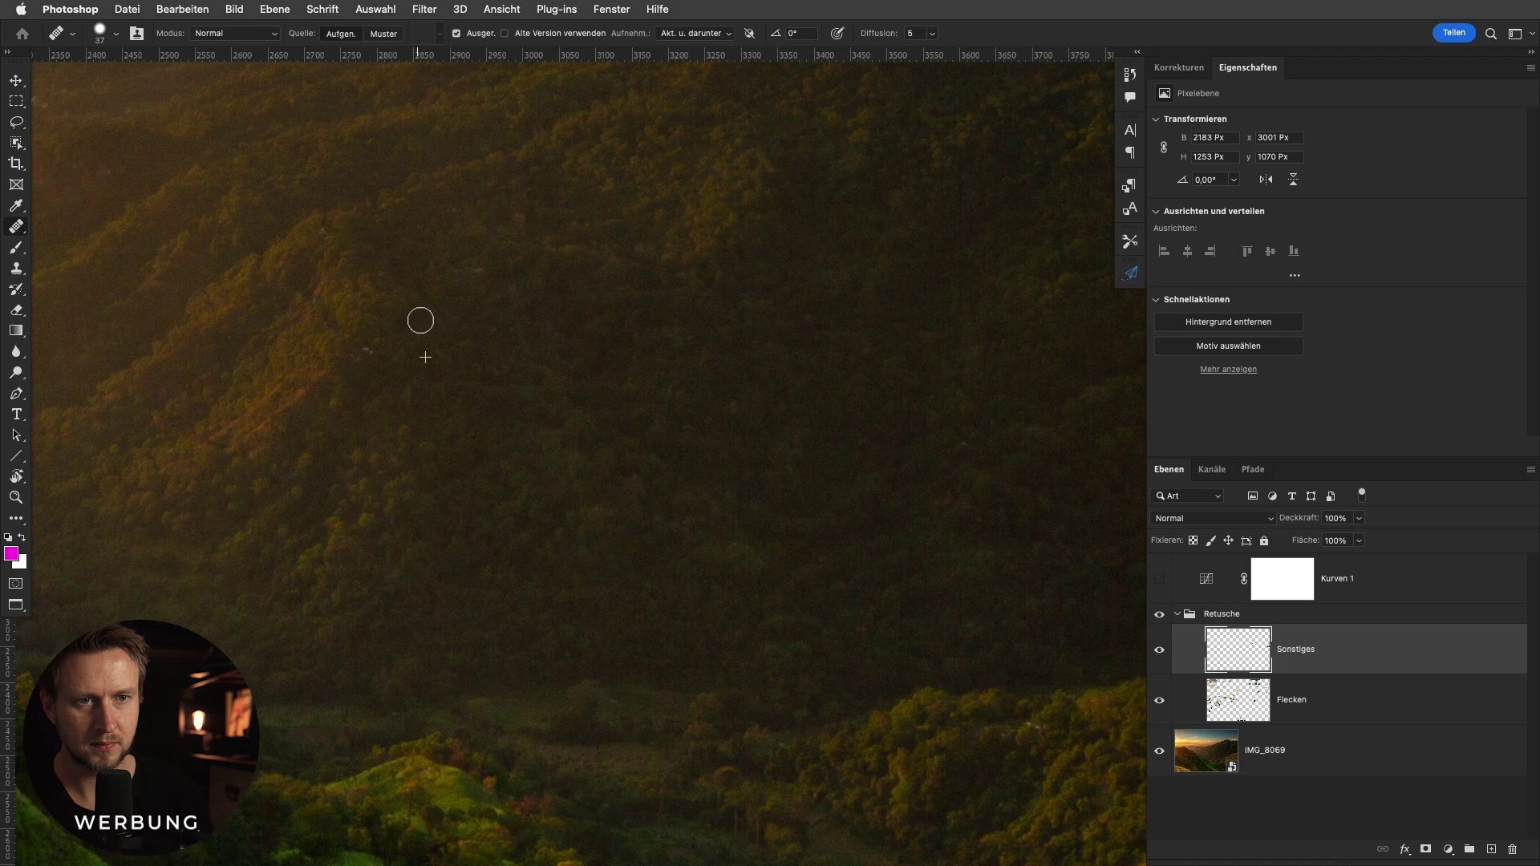
left_click(328, 236)
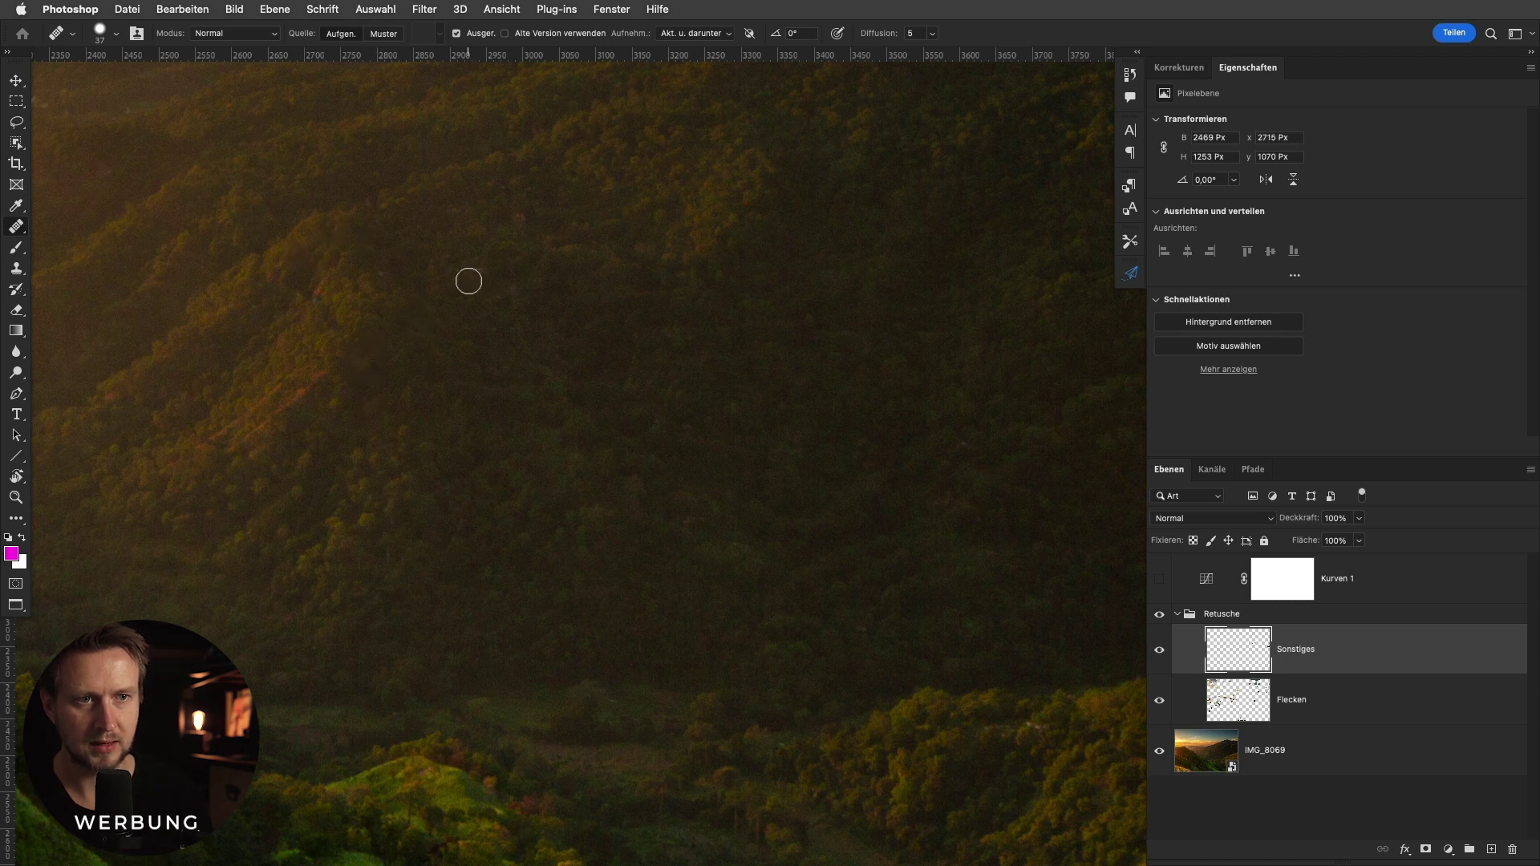
Shrink the brush to about 30 px and heal a spot in the valley.
scroll(623, 297, "down", 3)
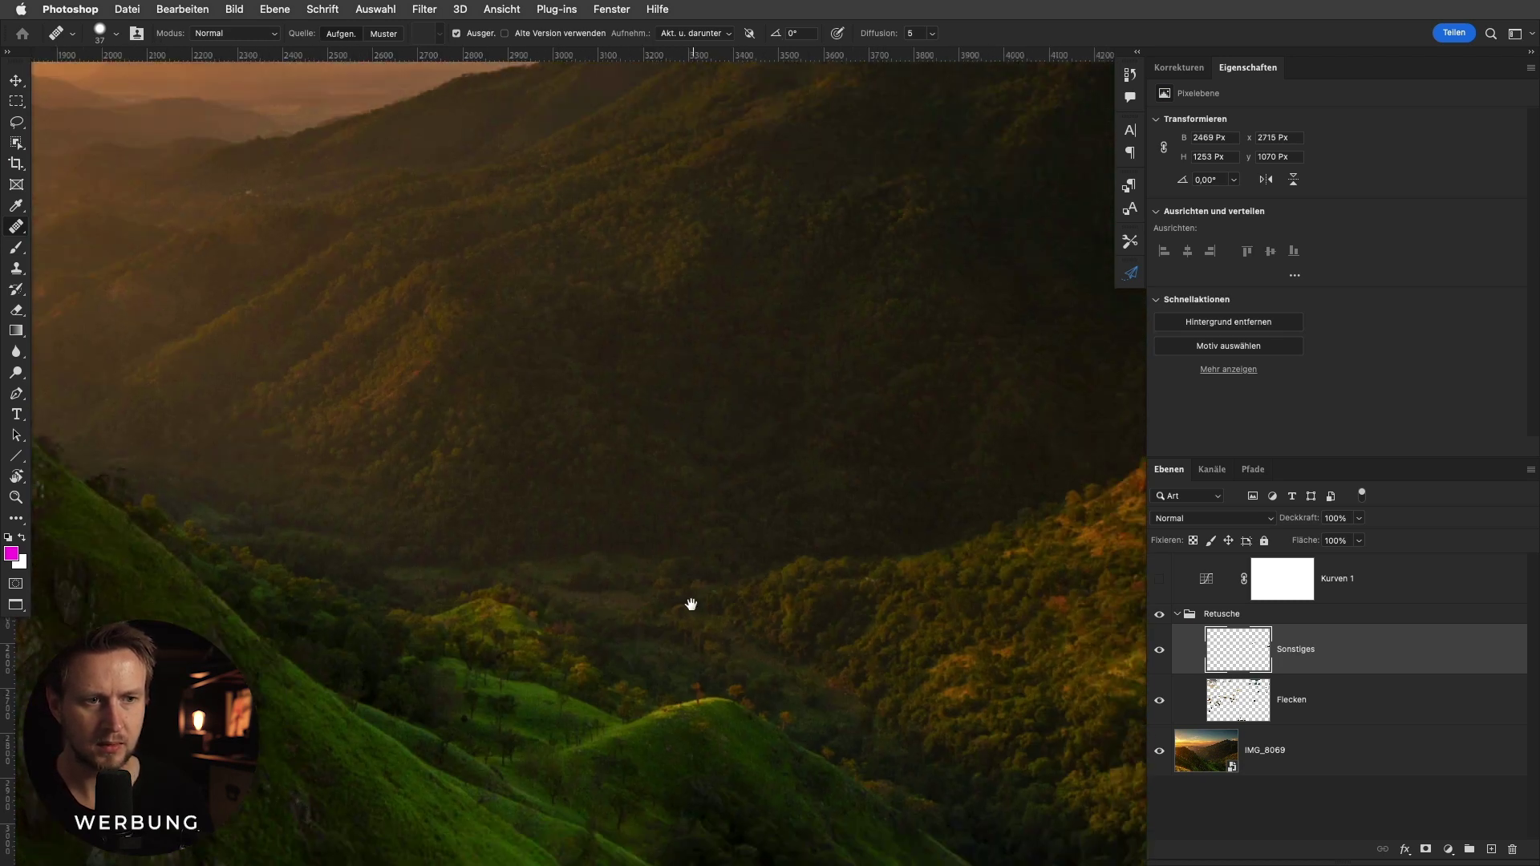
scroll(546, 621, "up", 2)
scroll(518, 600, "up", 1)
scroll(525, 598, "up", 1)
key("bracketleft")
left_click(560, 620)
scroll(530, 609, "down", 3)
scroll(642, 586, "down", 2)
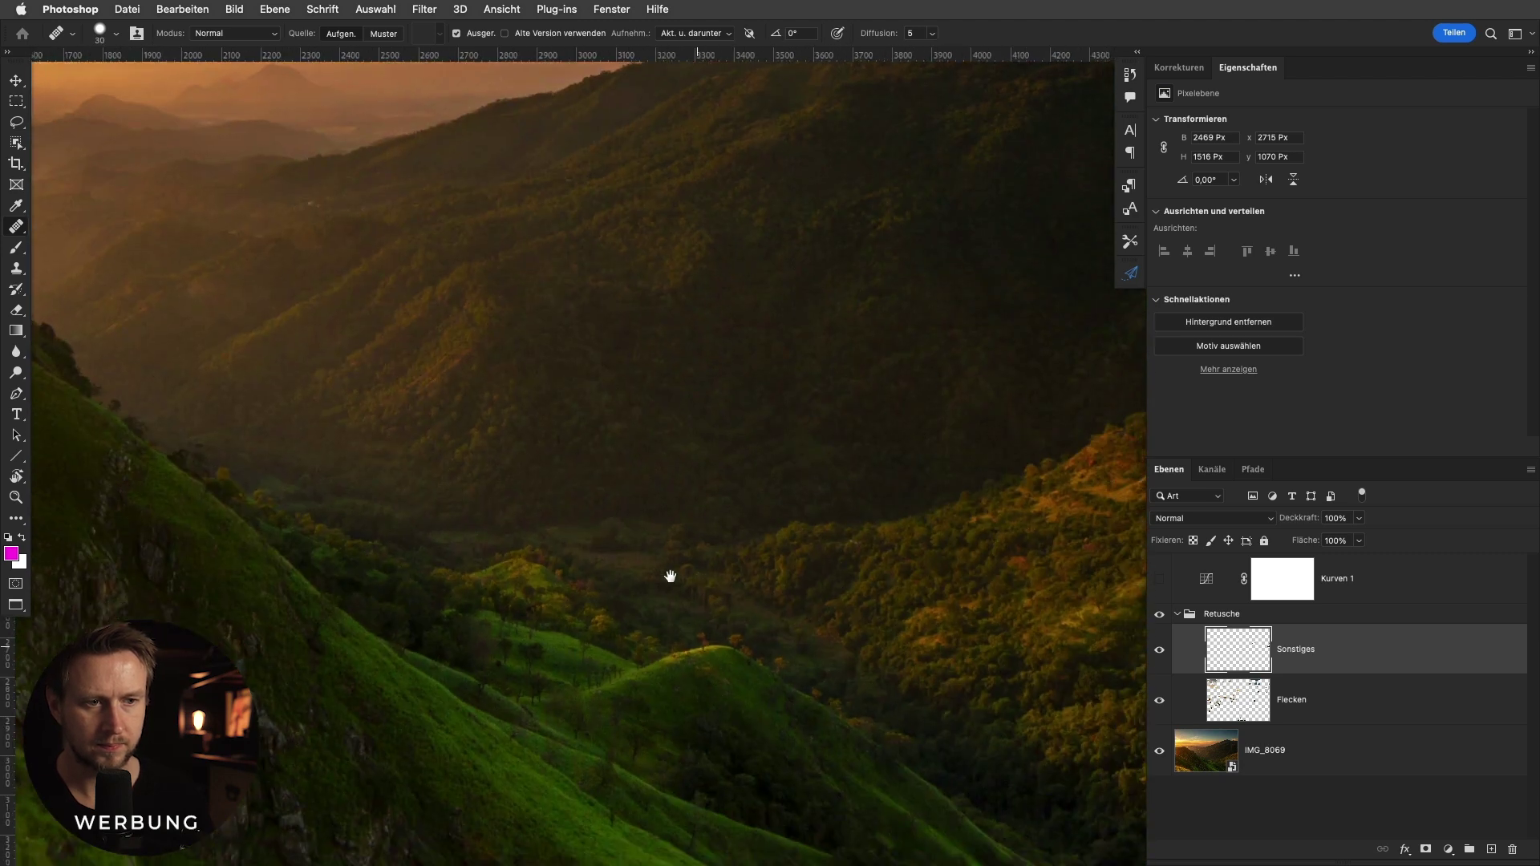
scroll(614, 402, "down", 1)
scroll(609, 393, "up", 1)
scroll(698, 444, "up", 1)
scroll(798, 599, "up", 1)
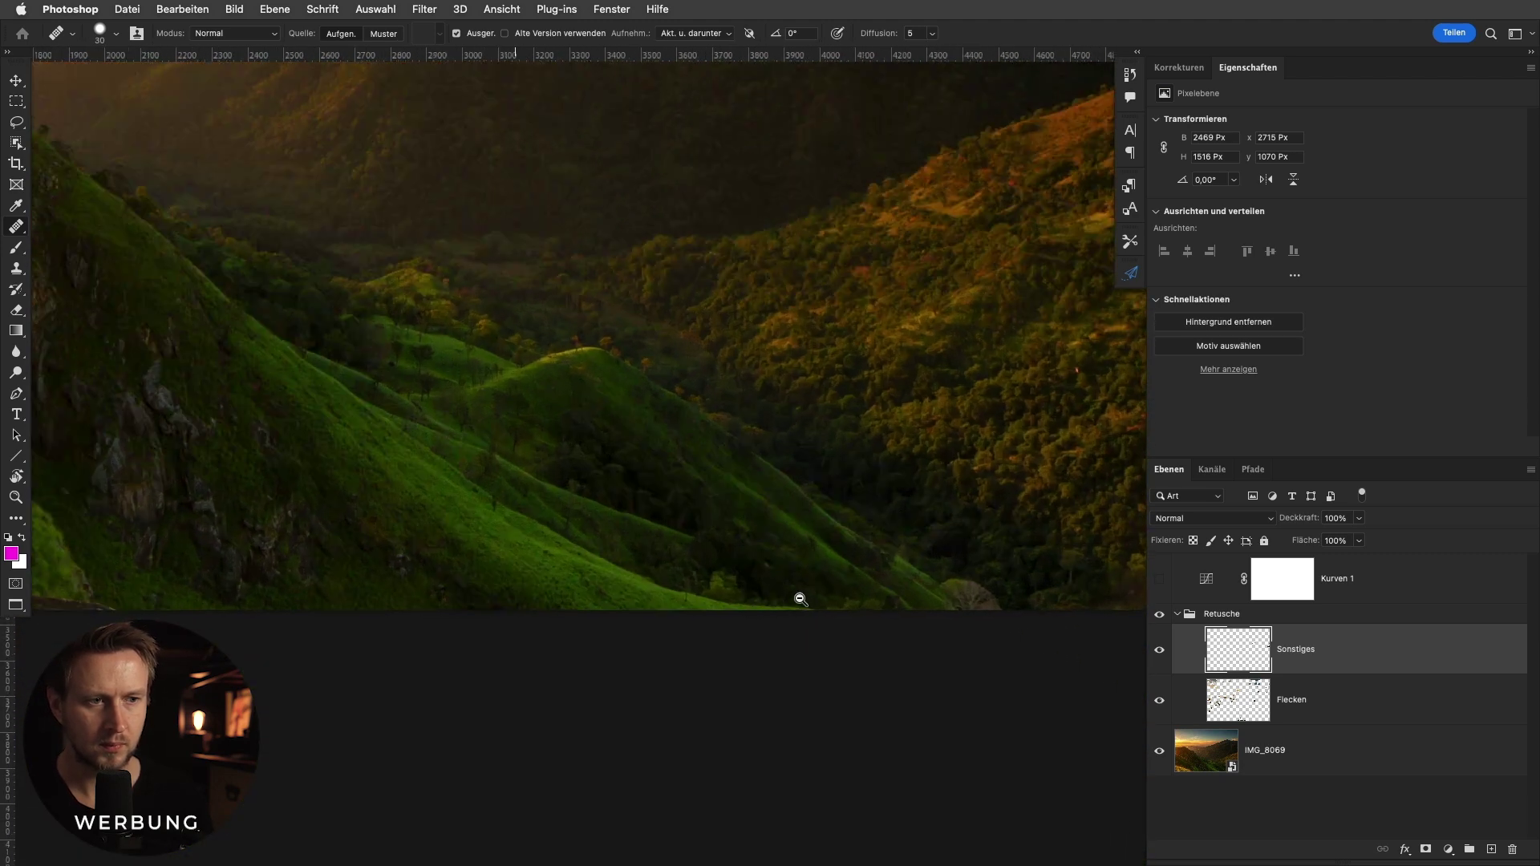
scroll(722, 577, "up", 1)
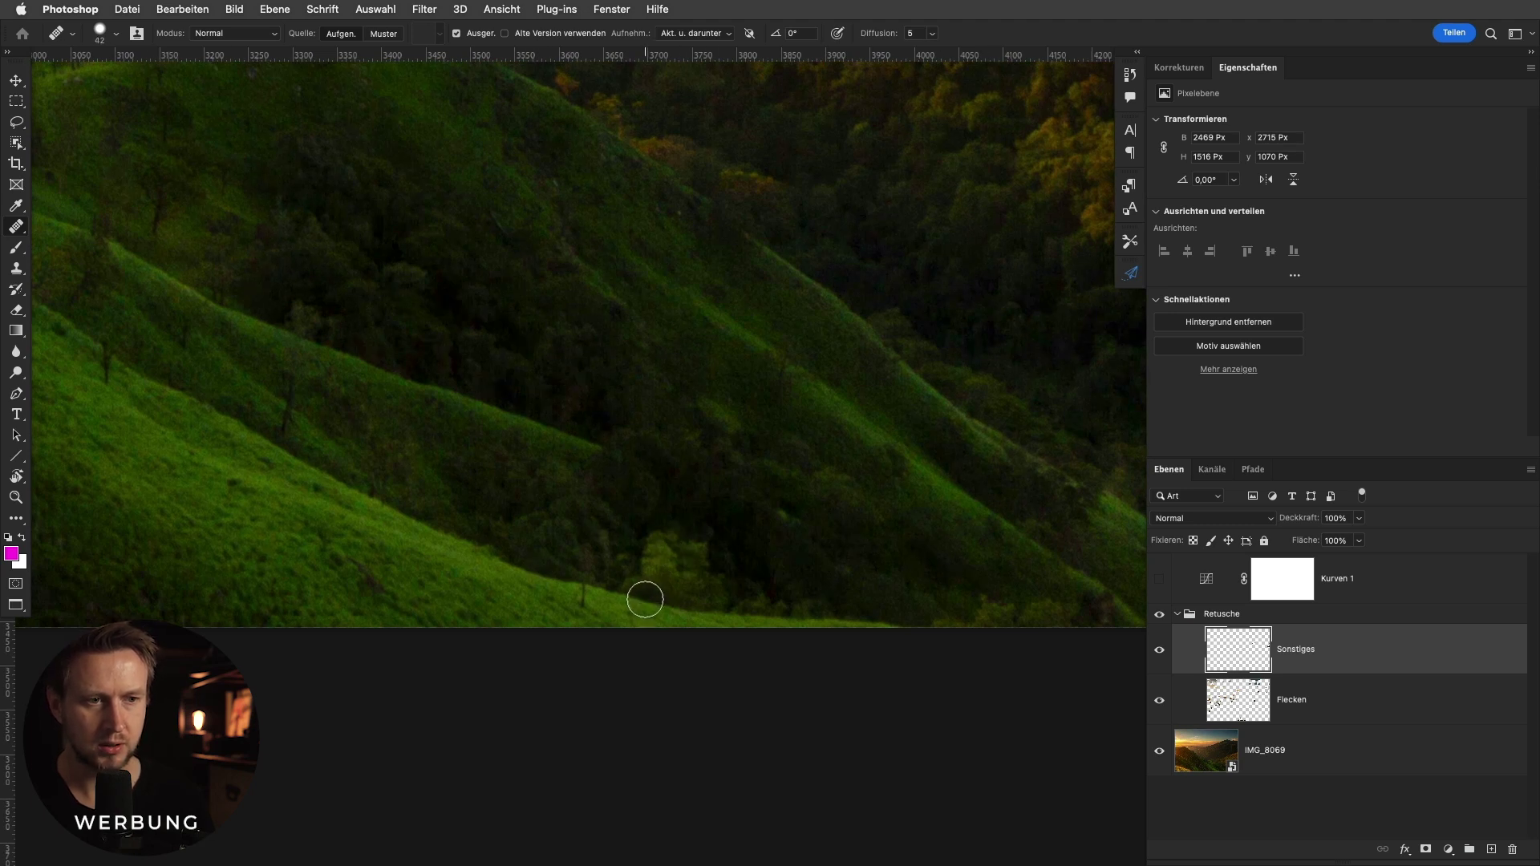
Paint out the bright tree on the green hill and a distraction along the bottom edge.
left_click_drag(656, 554, 719, 575)
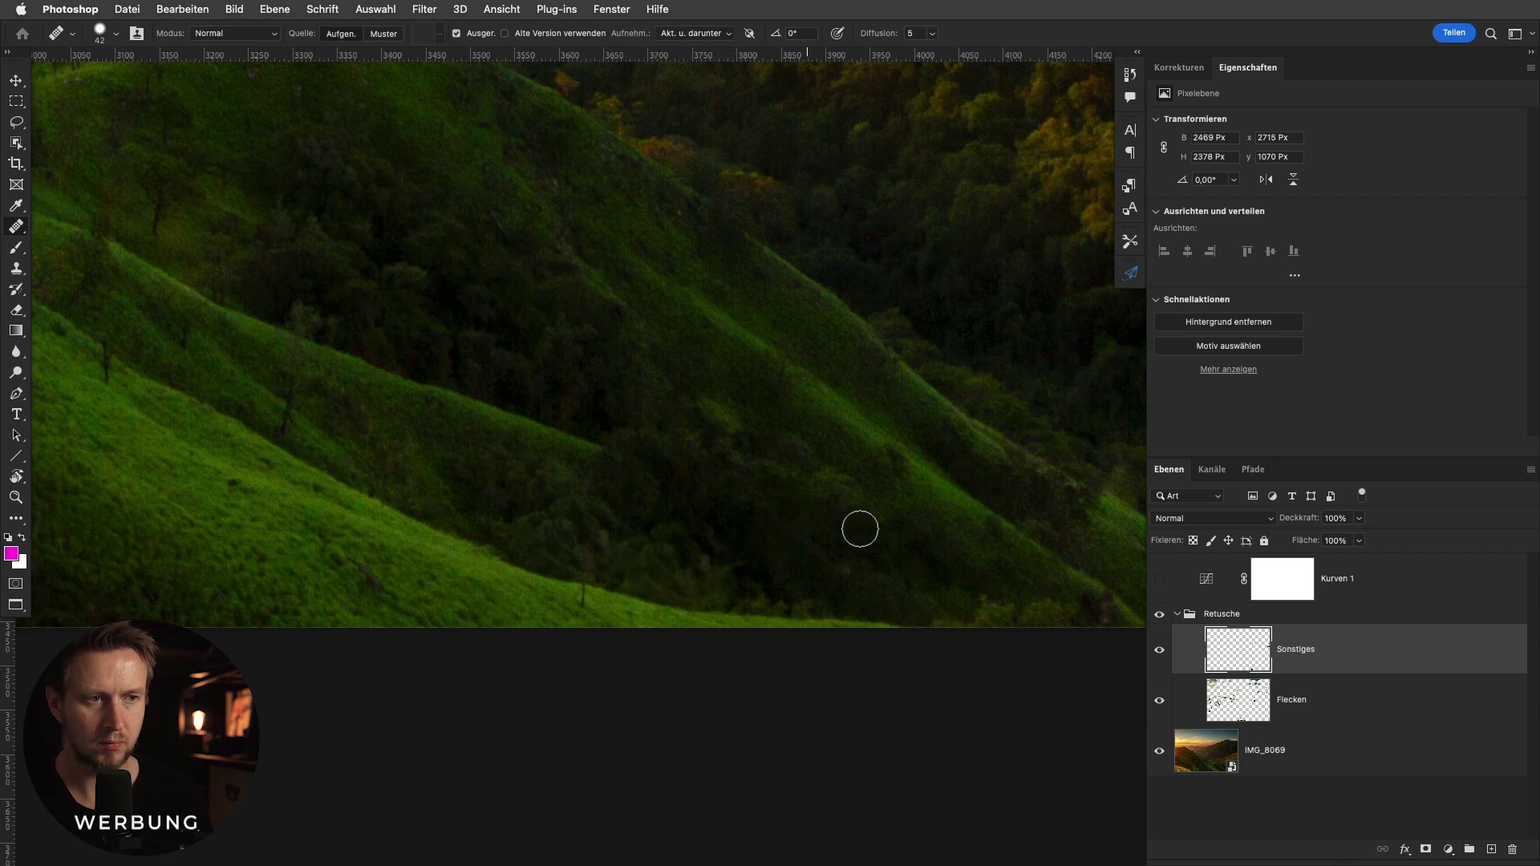
scroll(842, 532, "down", 3)
scroll(841, 532, "up", 3)
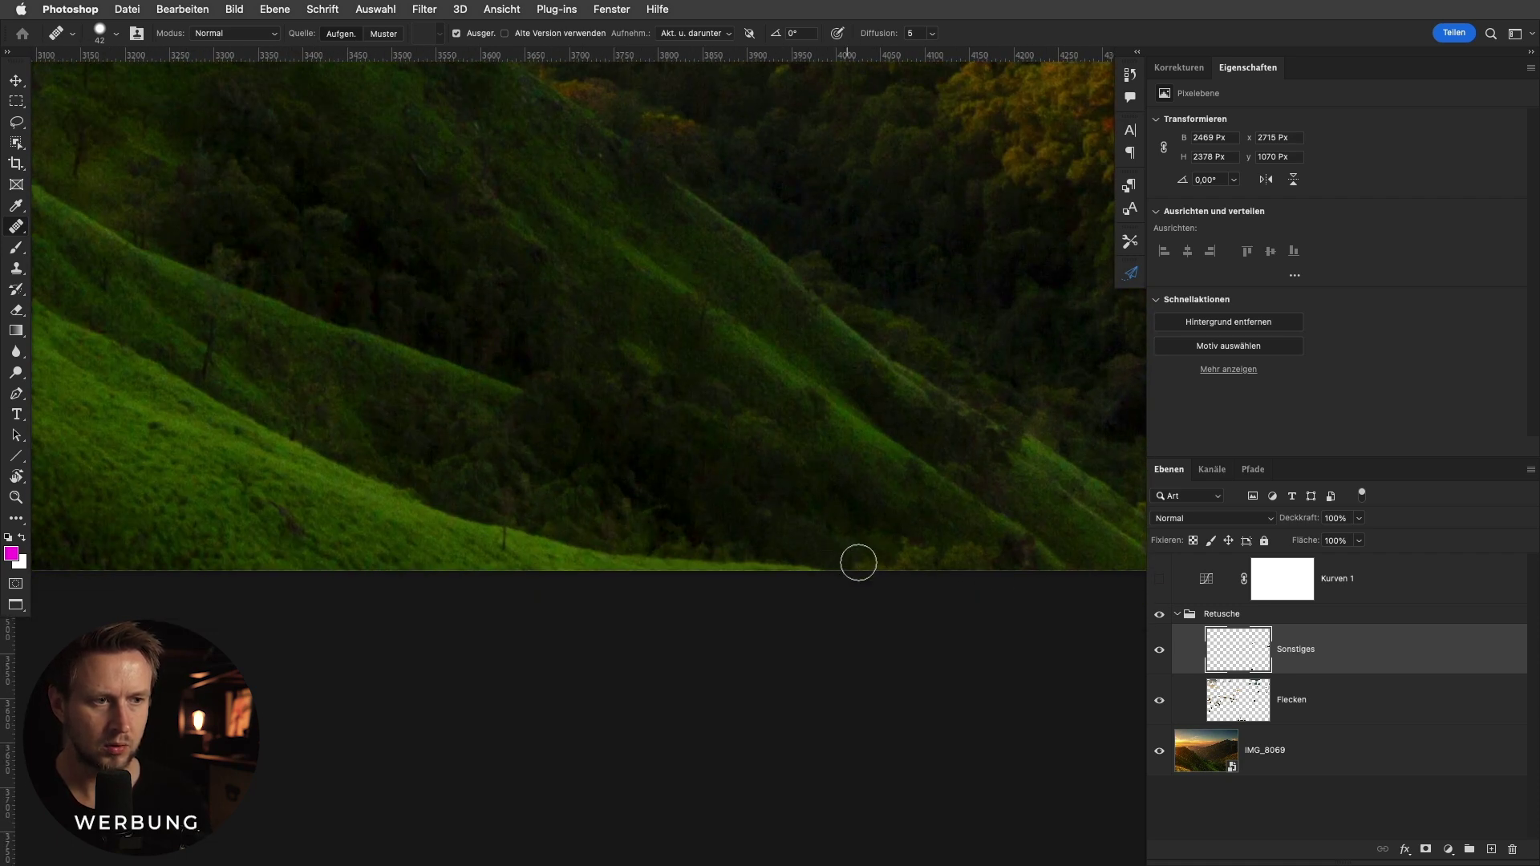
left_click_drag(883, 553, 945, 550)
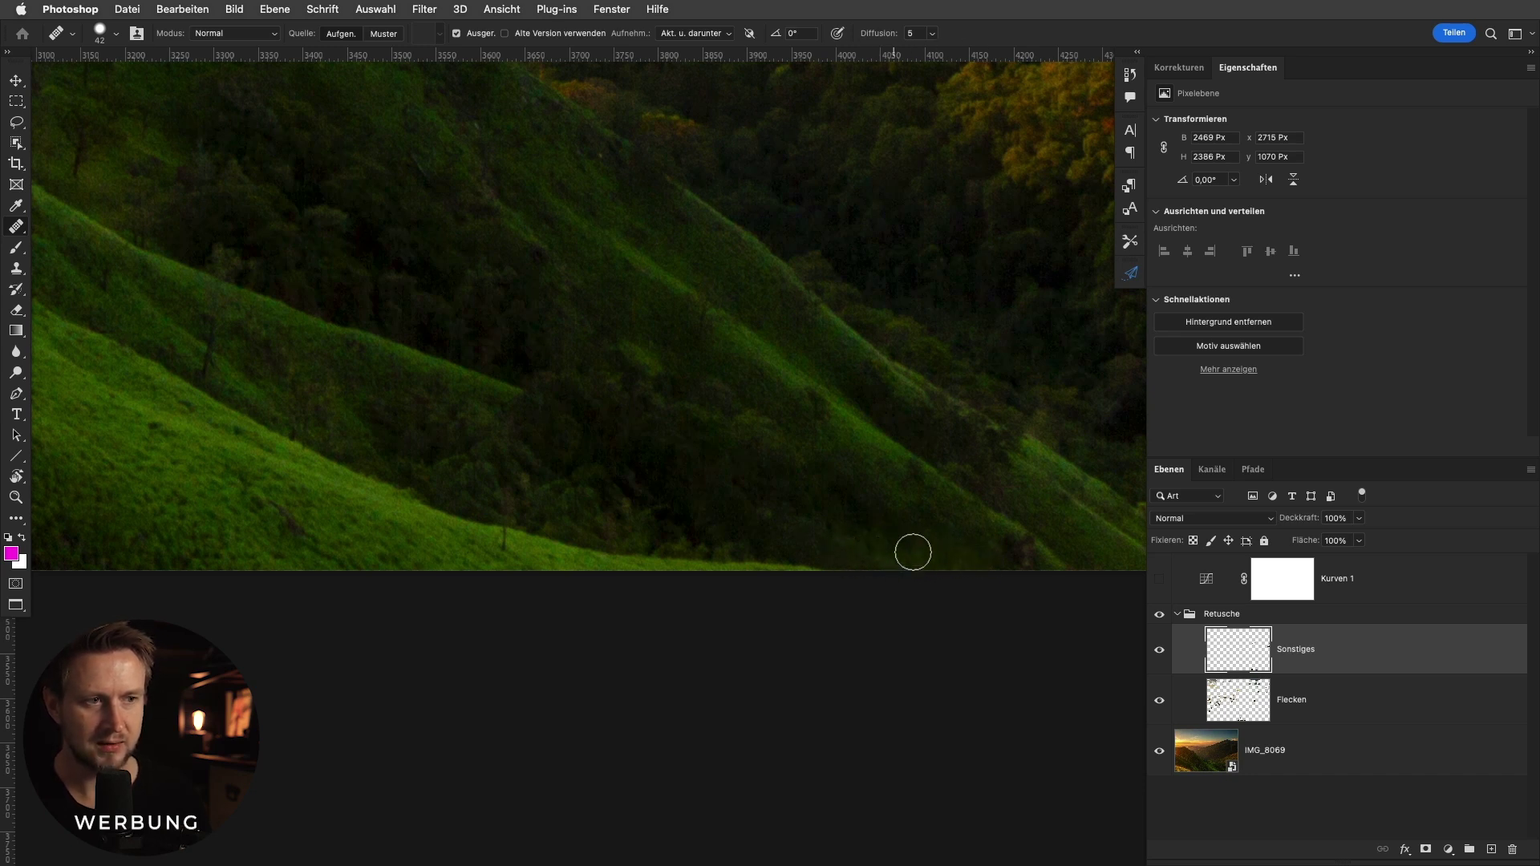
scroll(1004, 566, "up", 1)
Shrink the brush to about 24 px and remove the tree at the hill's edge.
left_click_drag(984, 519, 955, 519)
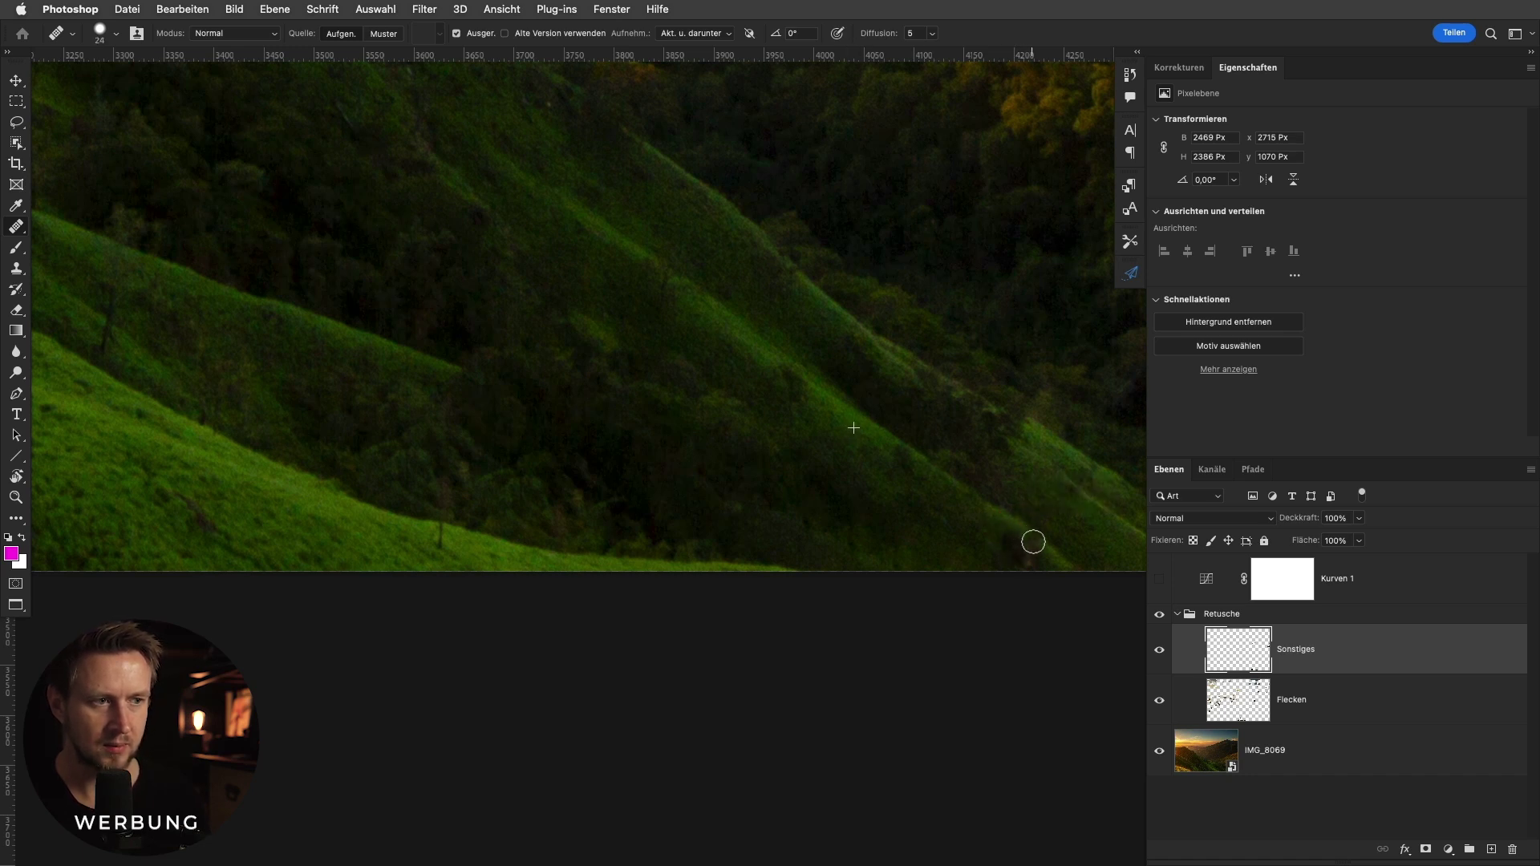
scroll(1013, 576, "down", 3)
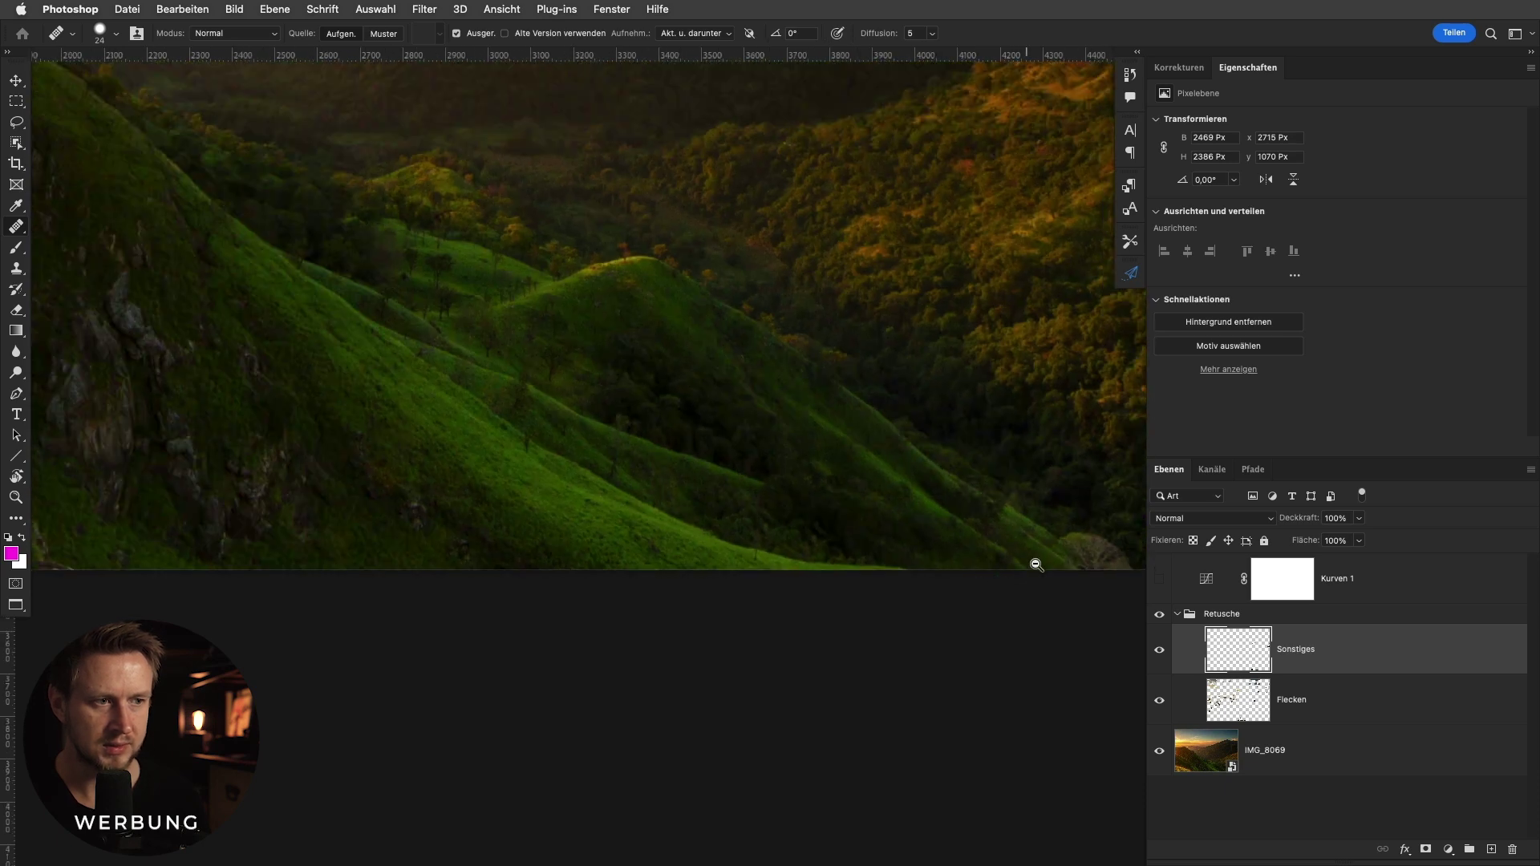
scroll(1036, 565, "up", 3)
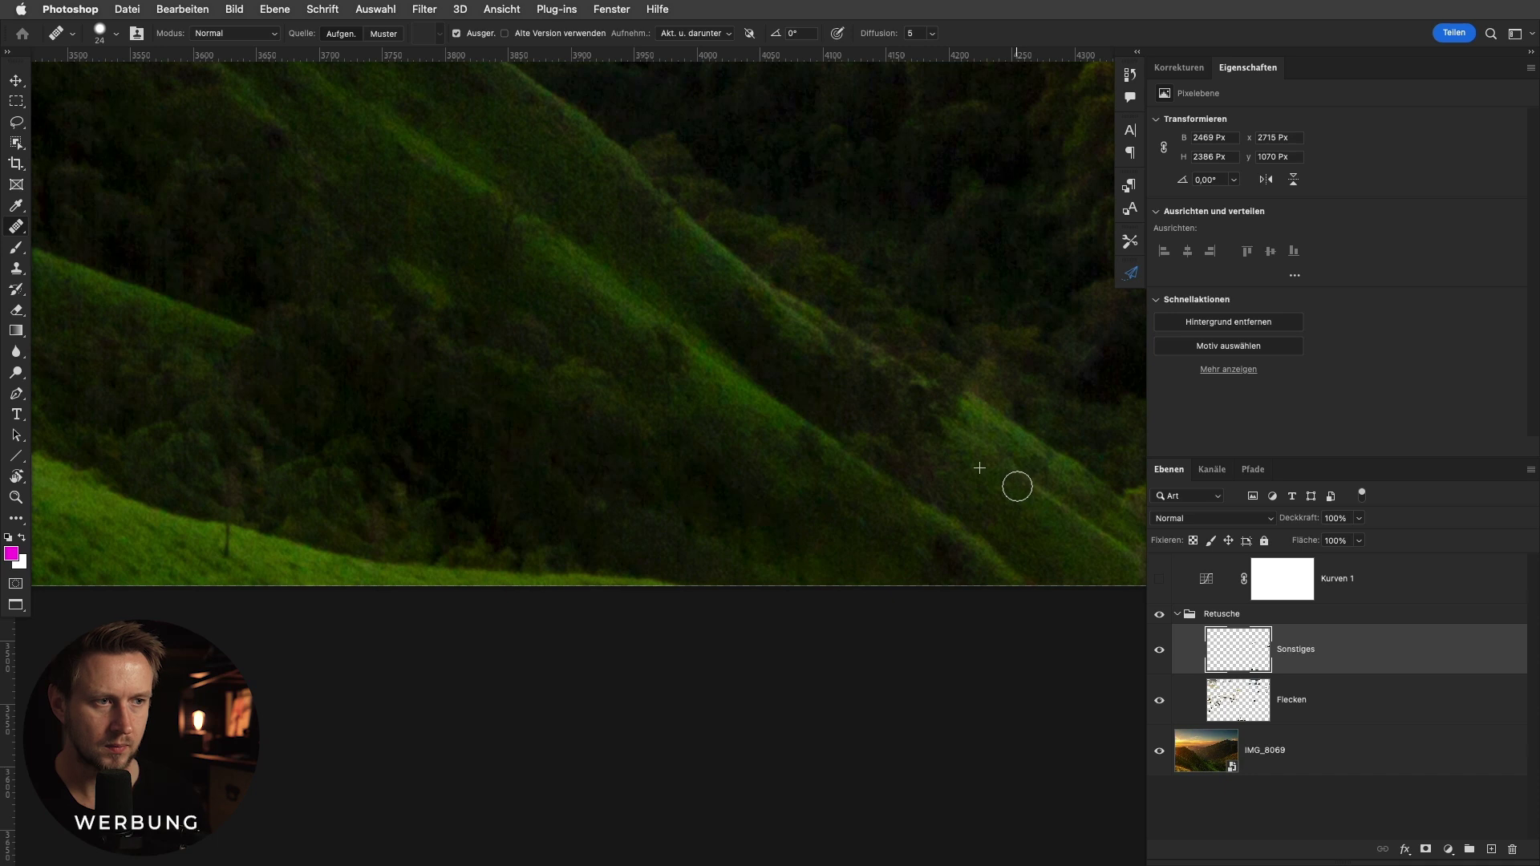
scroll(1017, 486, "down", 2)
scroll(698, 454, "down", 2)
scroll(799, 446, "down", 1)
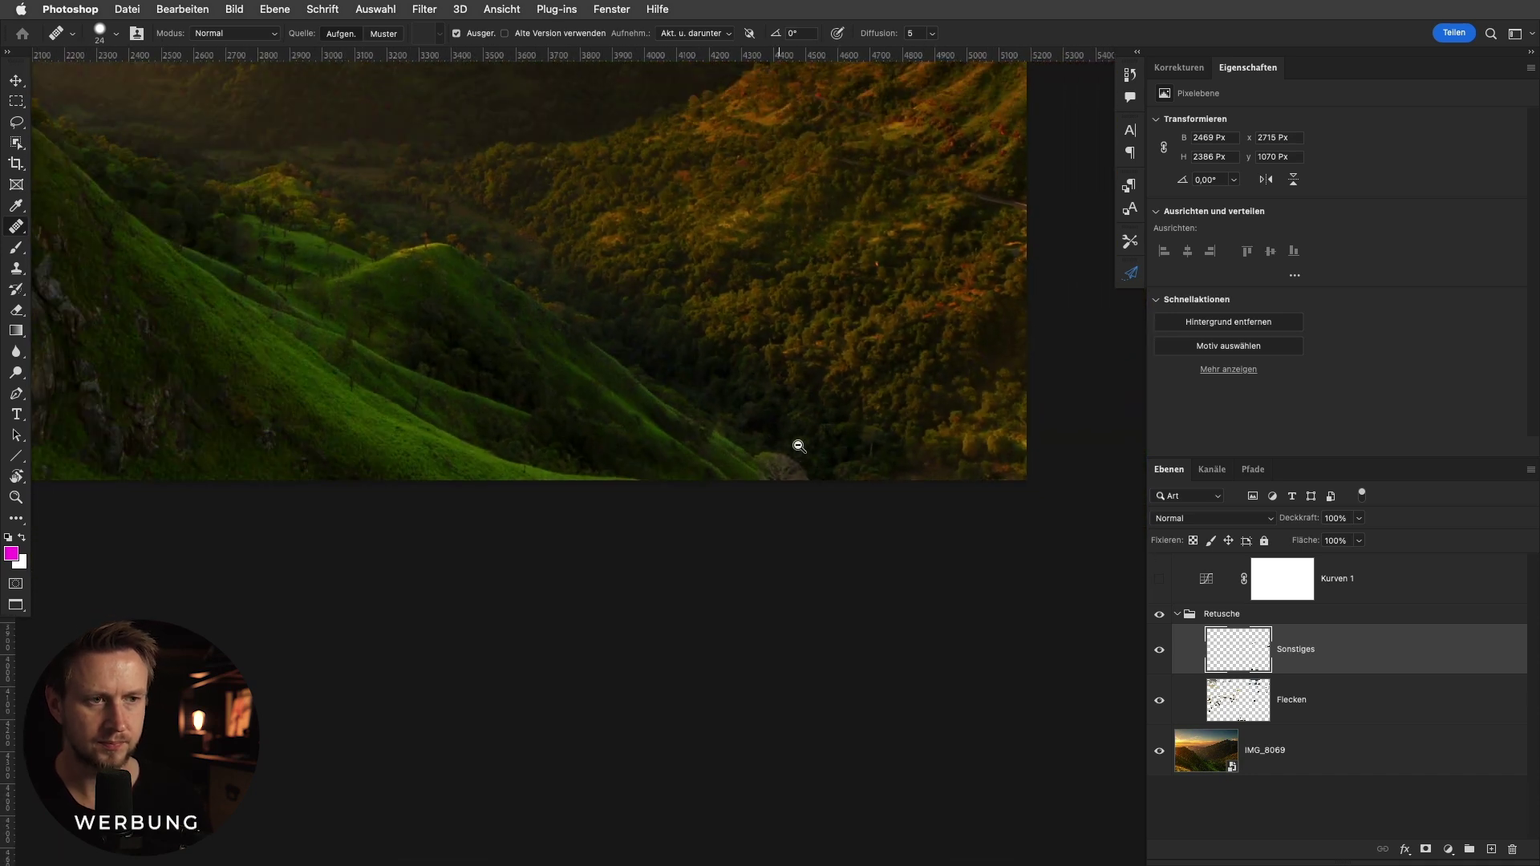
scroll(776, 481, "up", 2)
scroll(859, 485, "up", 2)
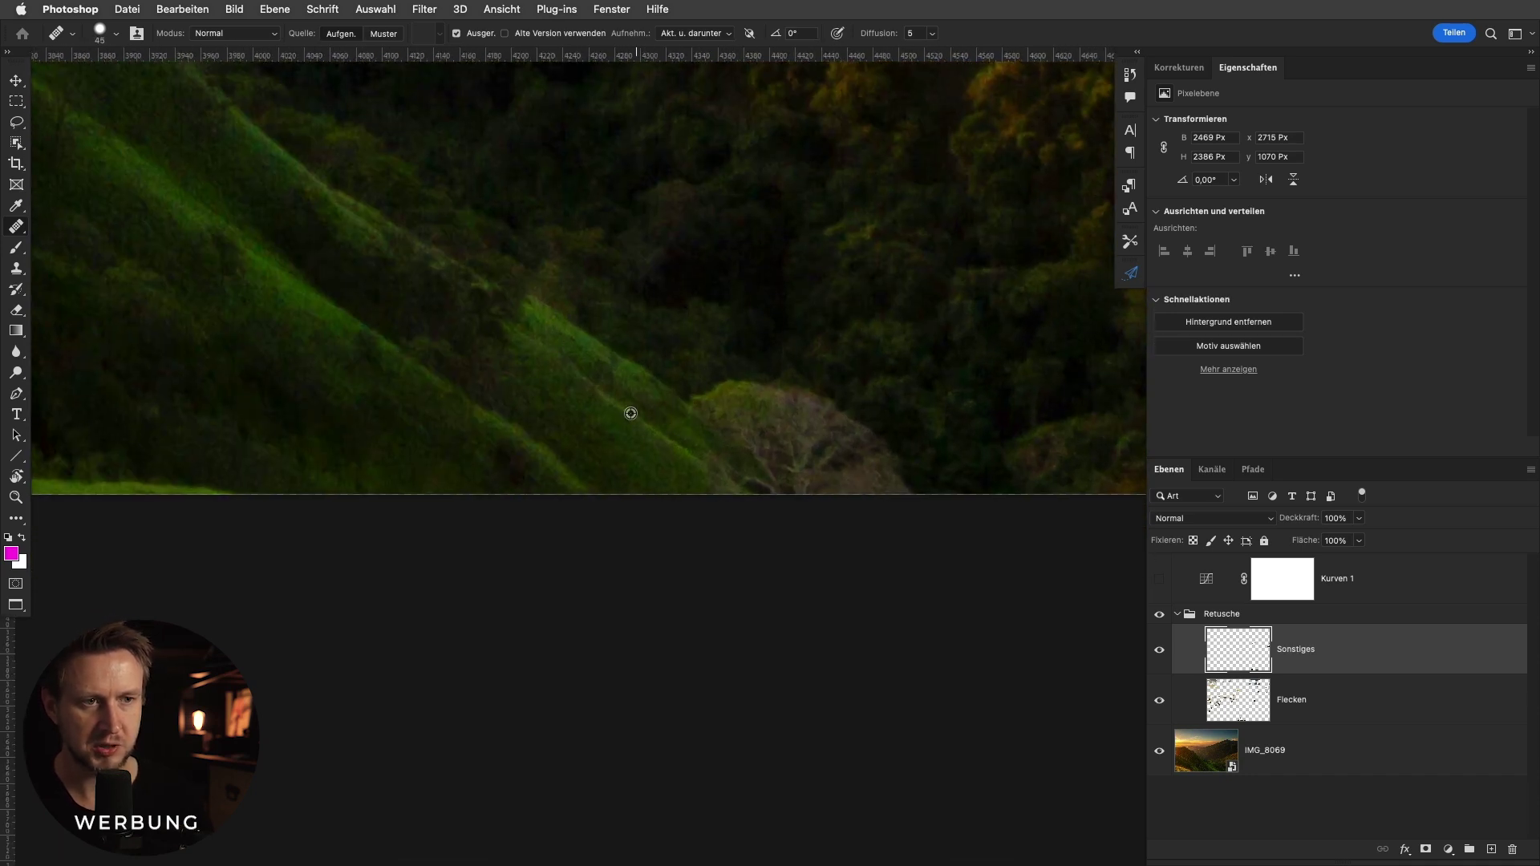
mouse_move(732, 489)
left_mouse_down()
mouse_move(701, 426)
mouse_move(767, 406)
mouse_move(817, 446)
mouse_move(821, 468)
mouse_move(749, 430)
mouse_move(784, 478)
mouse_move(842, 479)
mouse_move(705, 437)
mouse_move(798, 502)
left_mouse_up()
Adjust the brush to about 17 px and retouch a mark along the grassy slope.
scroll(782, 434, "up", 2)
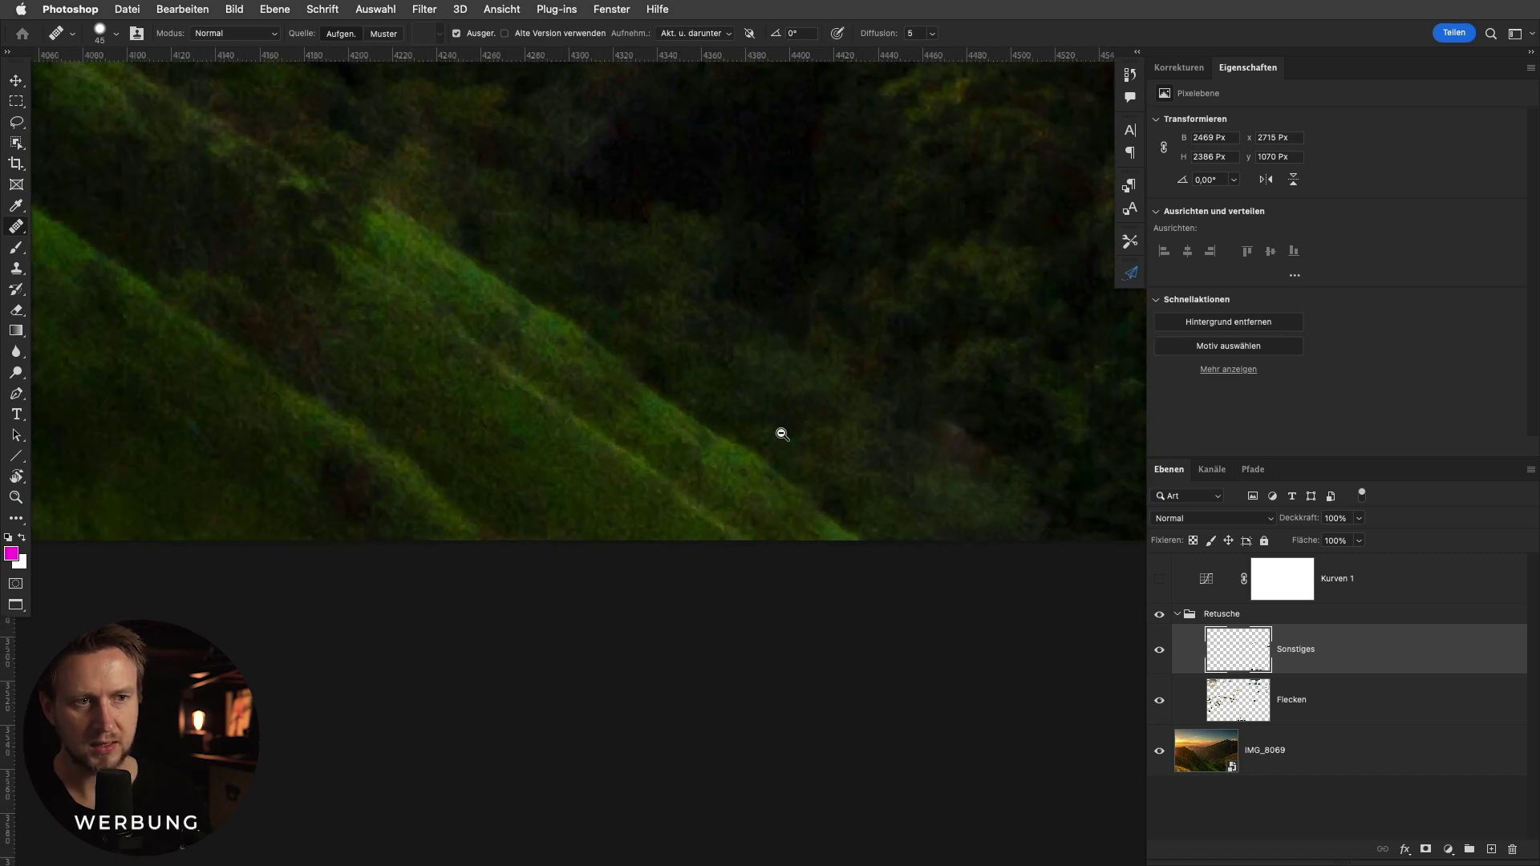
left_click_drag(660, 406, 638, 406)
left_click_drag(488, 271, 470, 271)
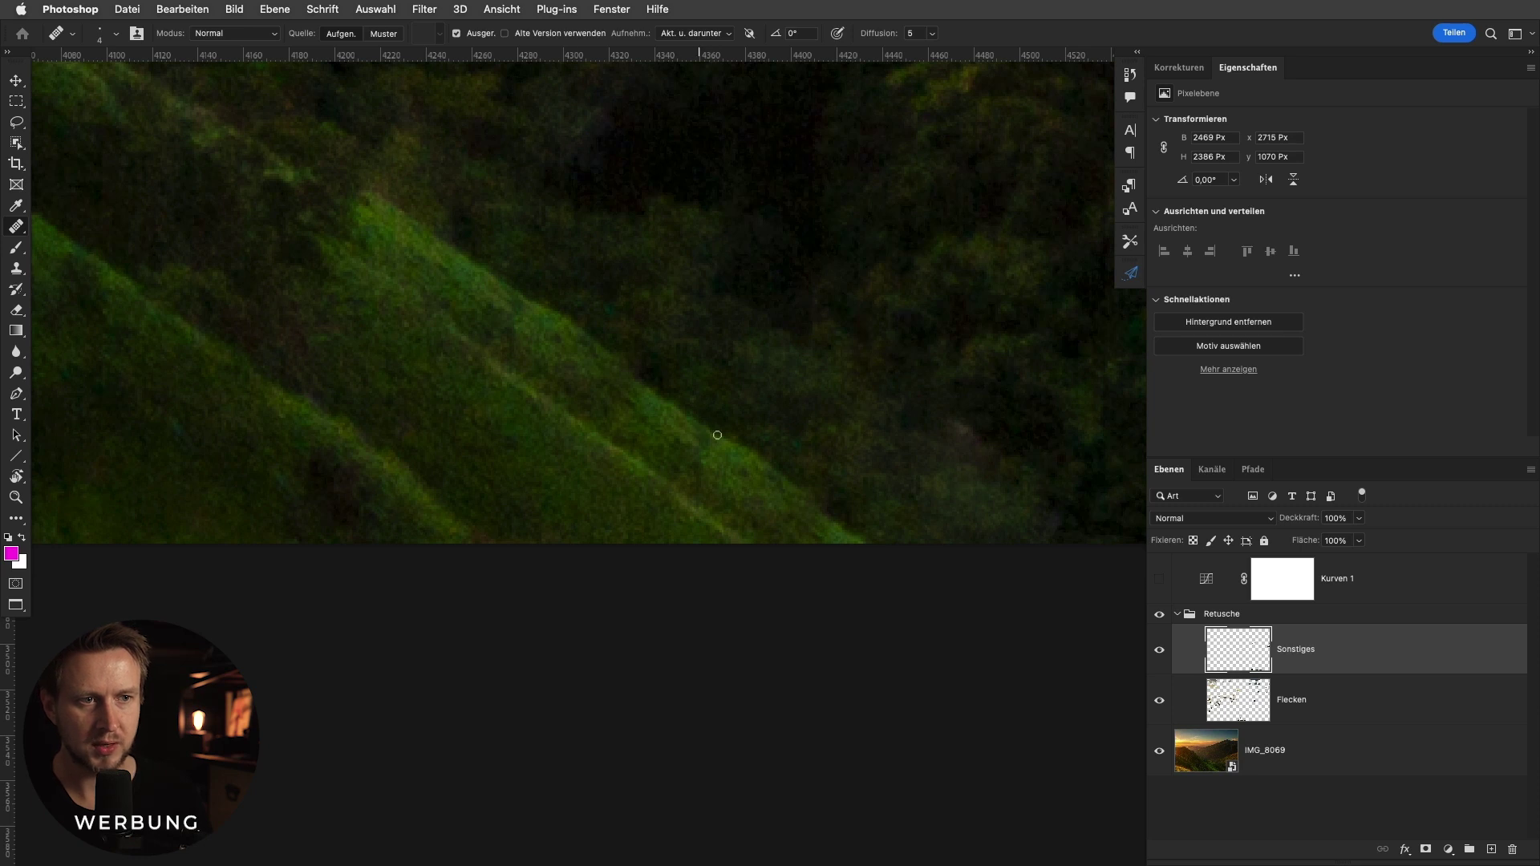
left_click_drag(532, 428, 566, 405)
left_click_drag(446, 251, 452, 252)
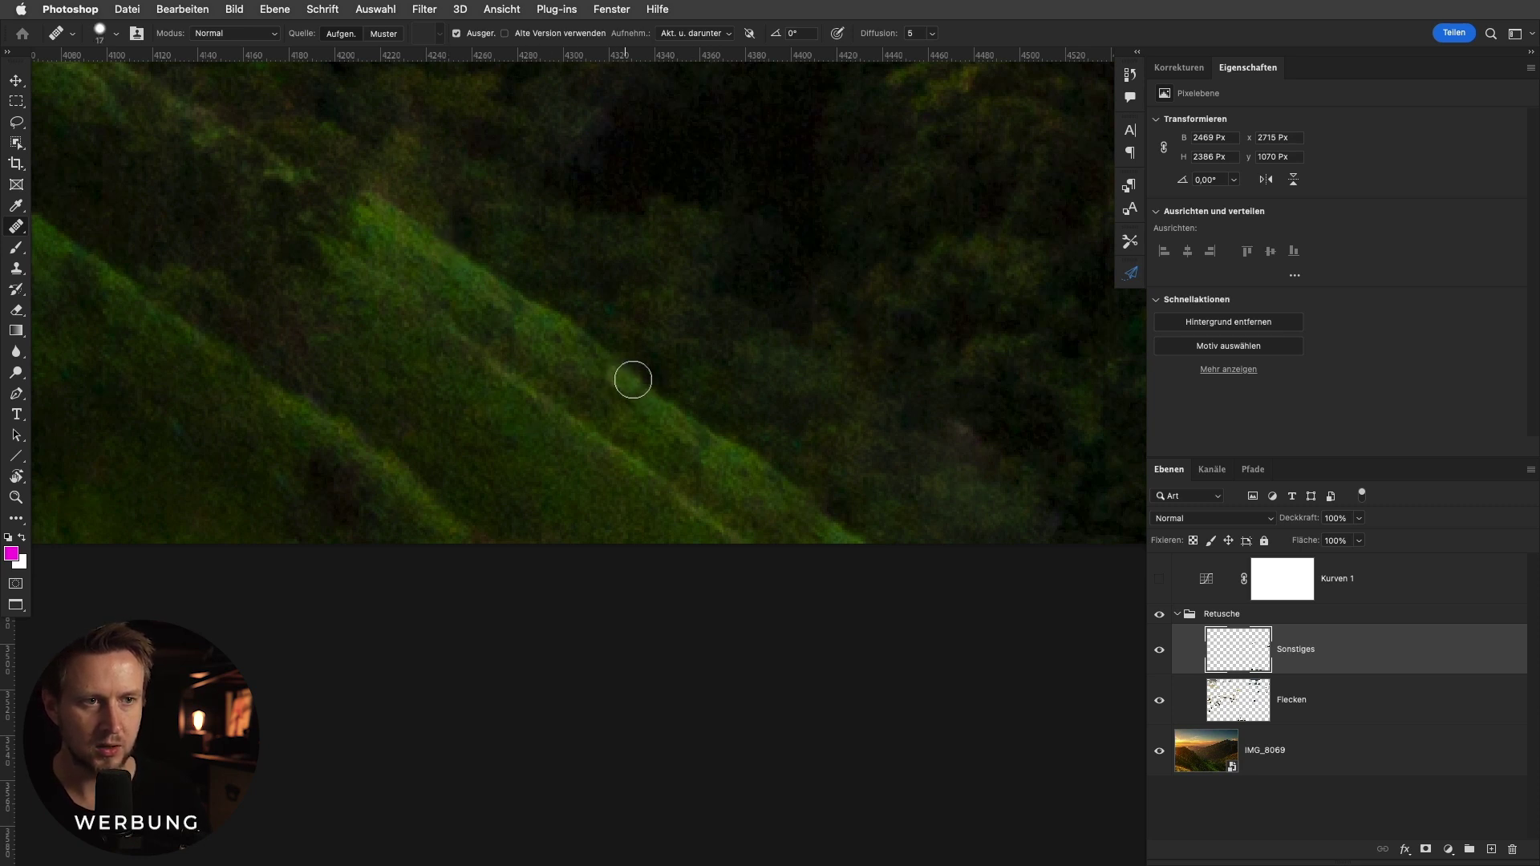
mouse_move(706, 444)
left_mouse_down()
mouse_move(743, 488)
mouse_move(679, 439)
left_mouse_up()
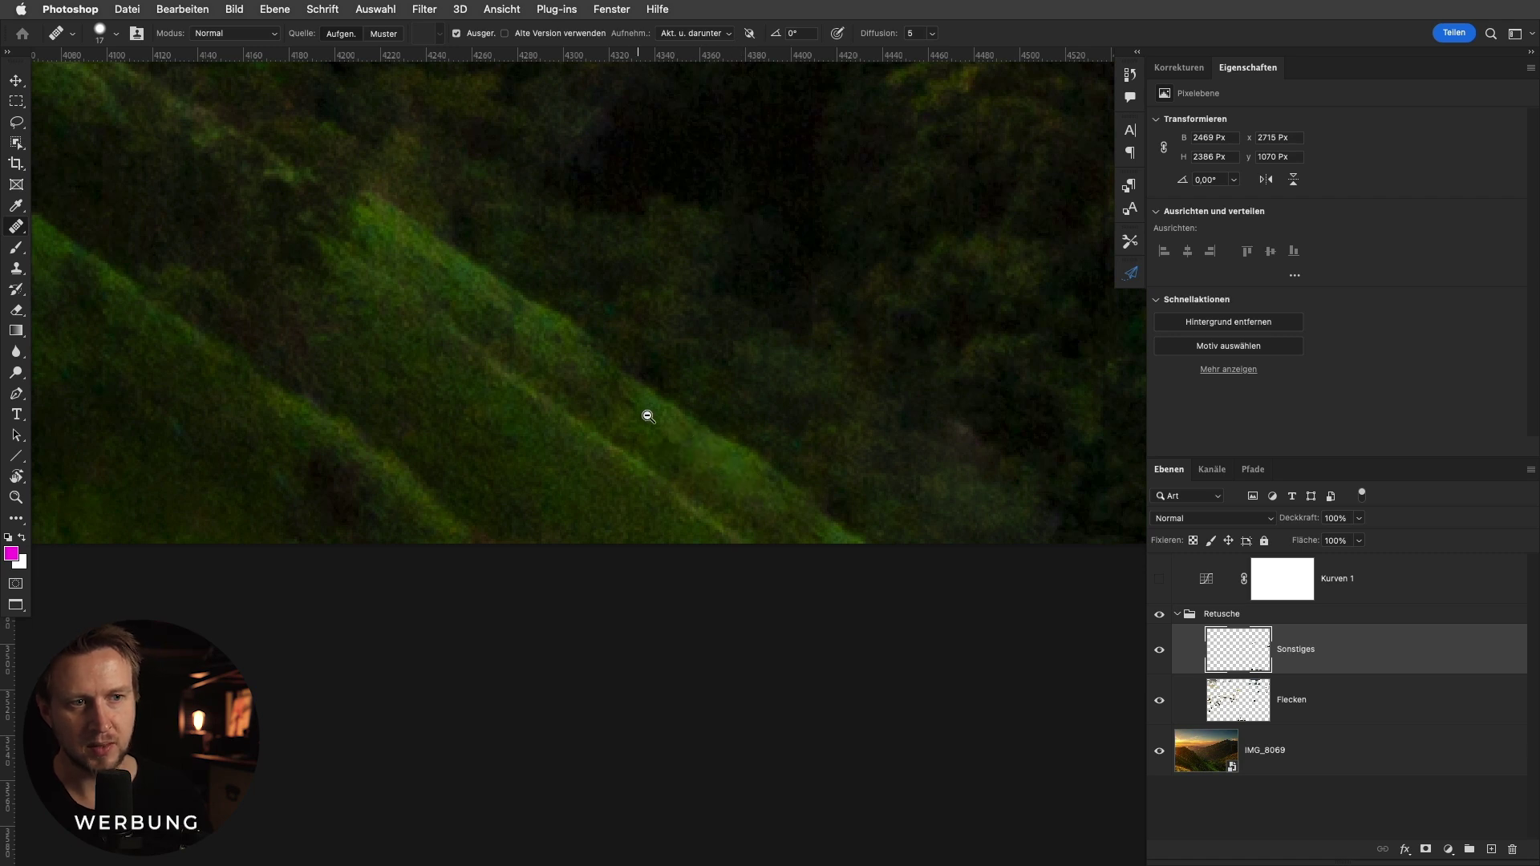
Set the healing brush to 16 px with 69% hardness and zoom around the slope.
scroll(648, 416, "down", 2)
scroll(609, 406, "up", 3)
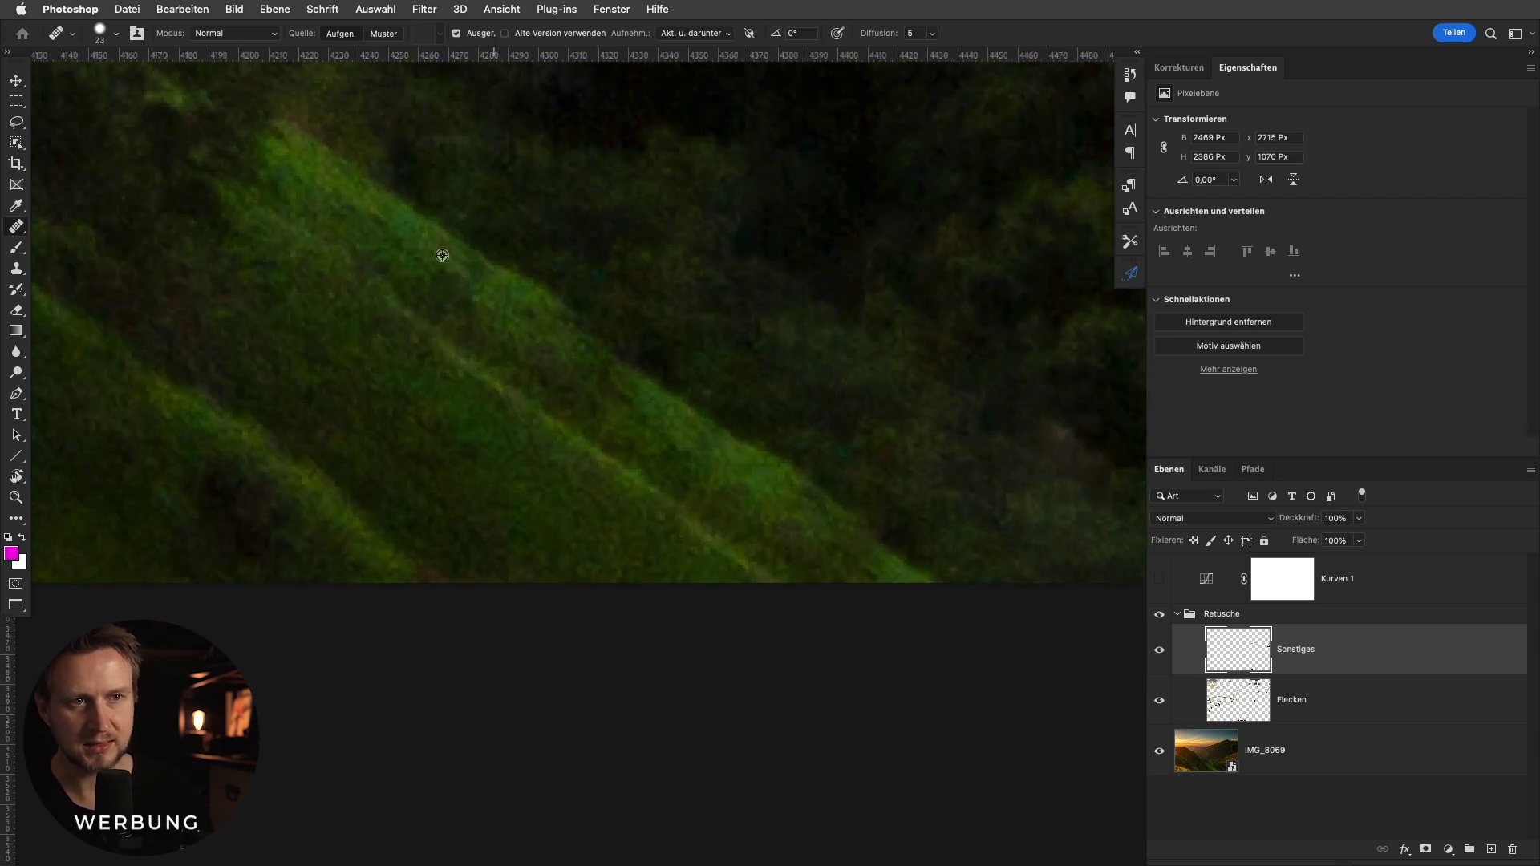
left_click_drag(448, 269, 442, 265)
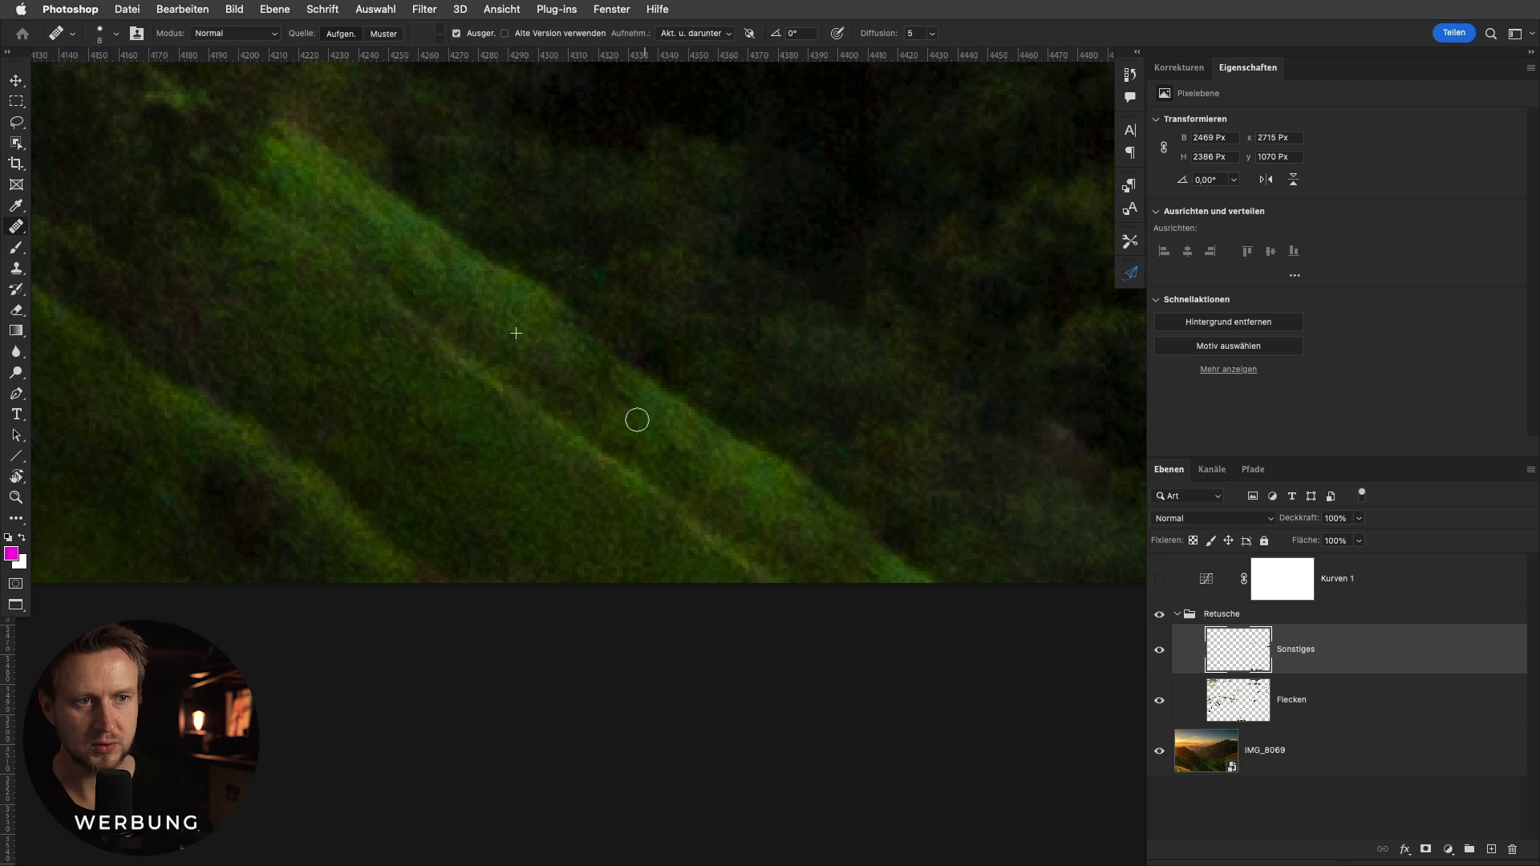
scroll(634, 423, "down", 3)
scroll(523, 441, "down", 2)
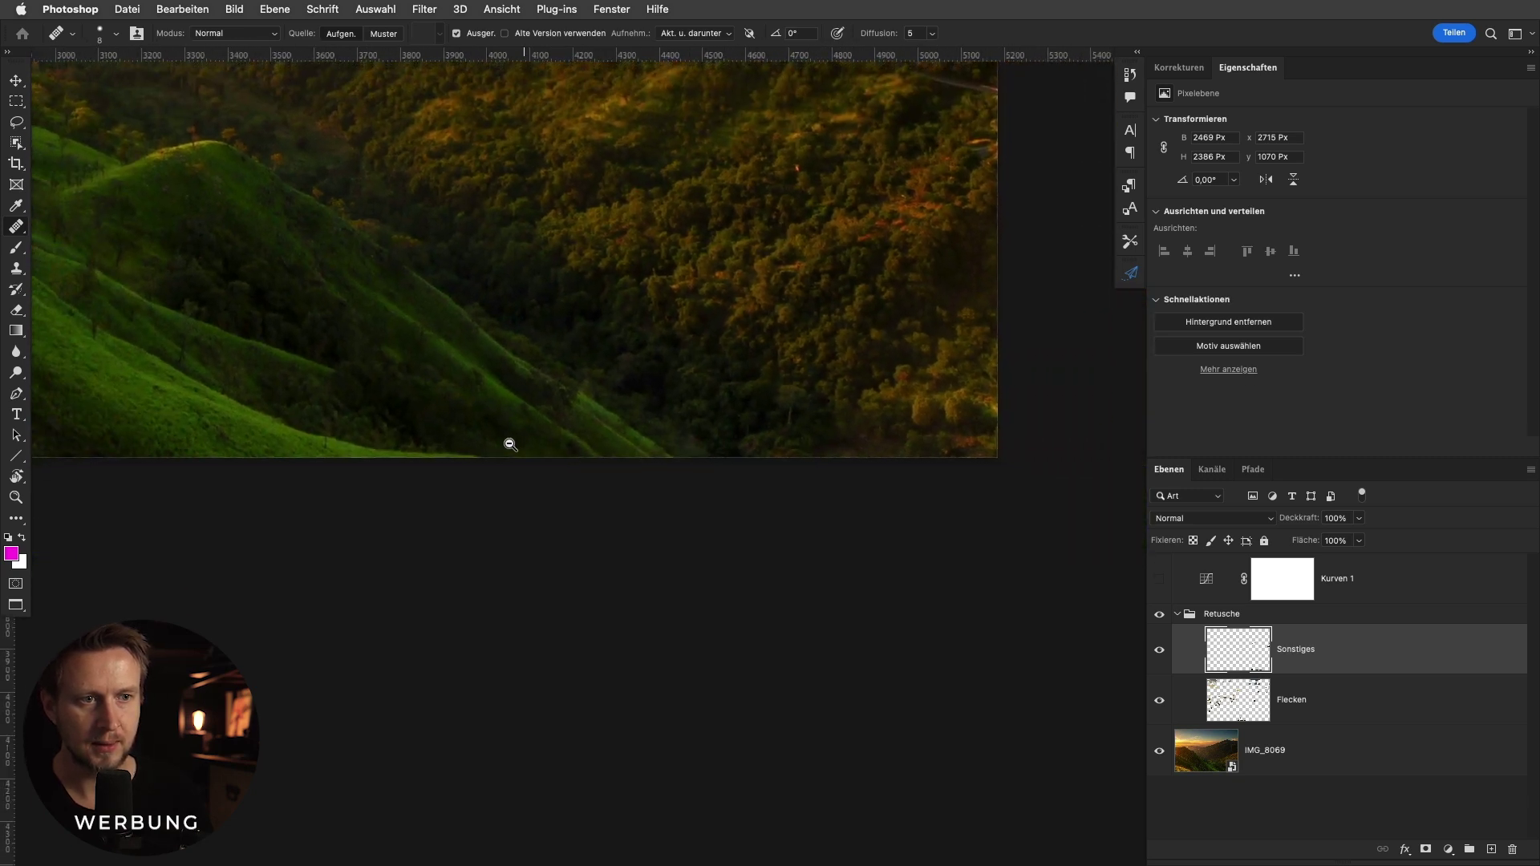
scroll(509, 440, "up", 3)
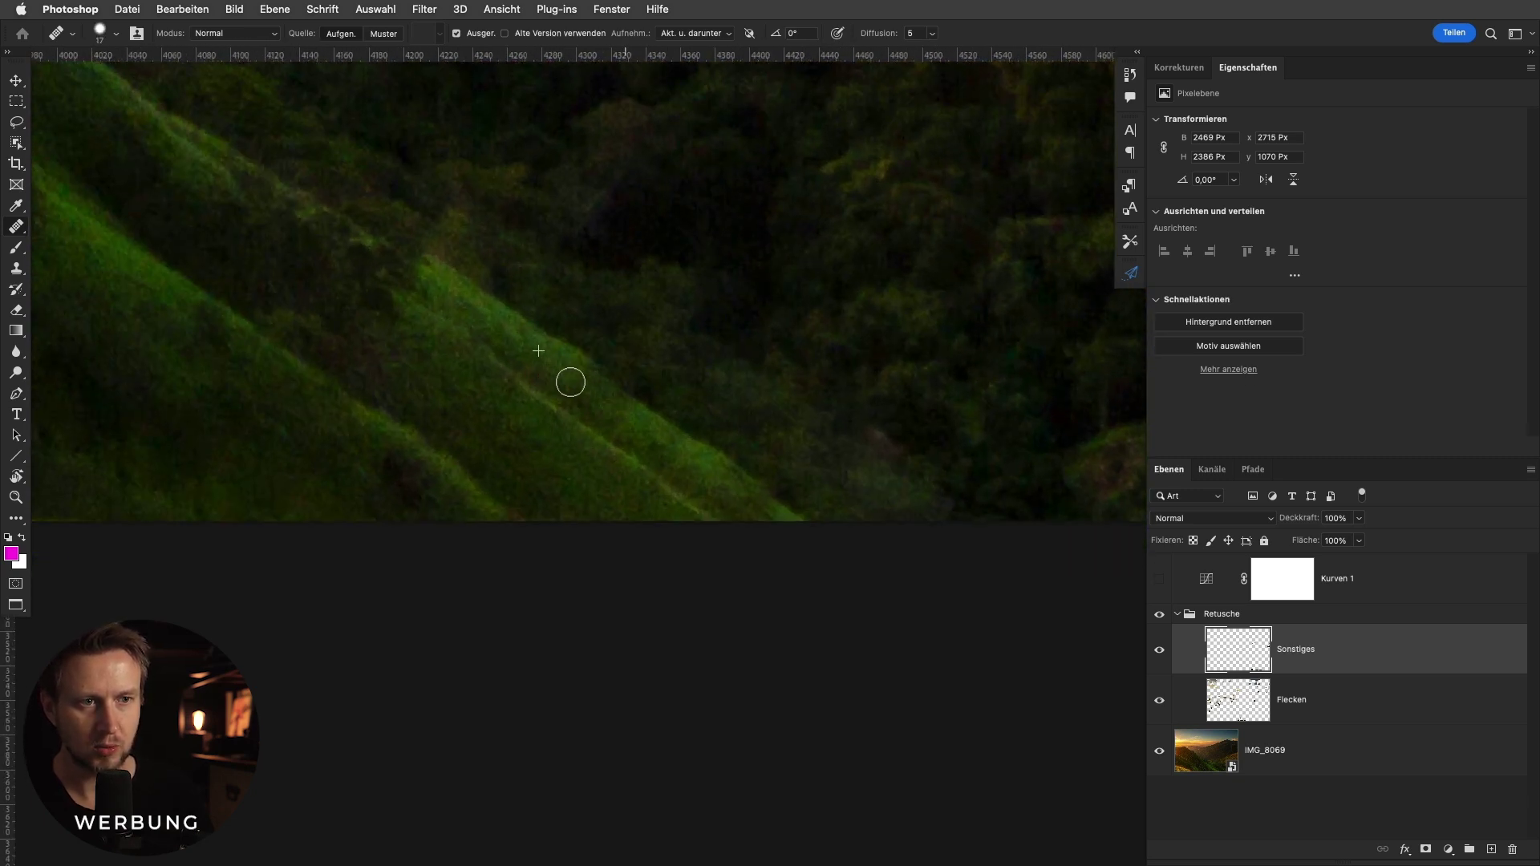
scroll(487, 371, "down", 2)
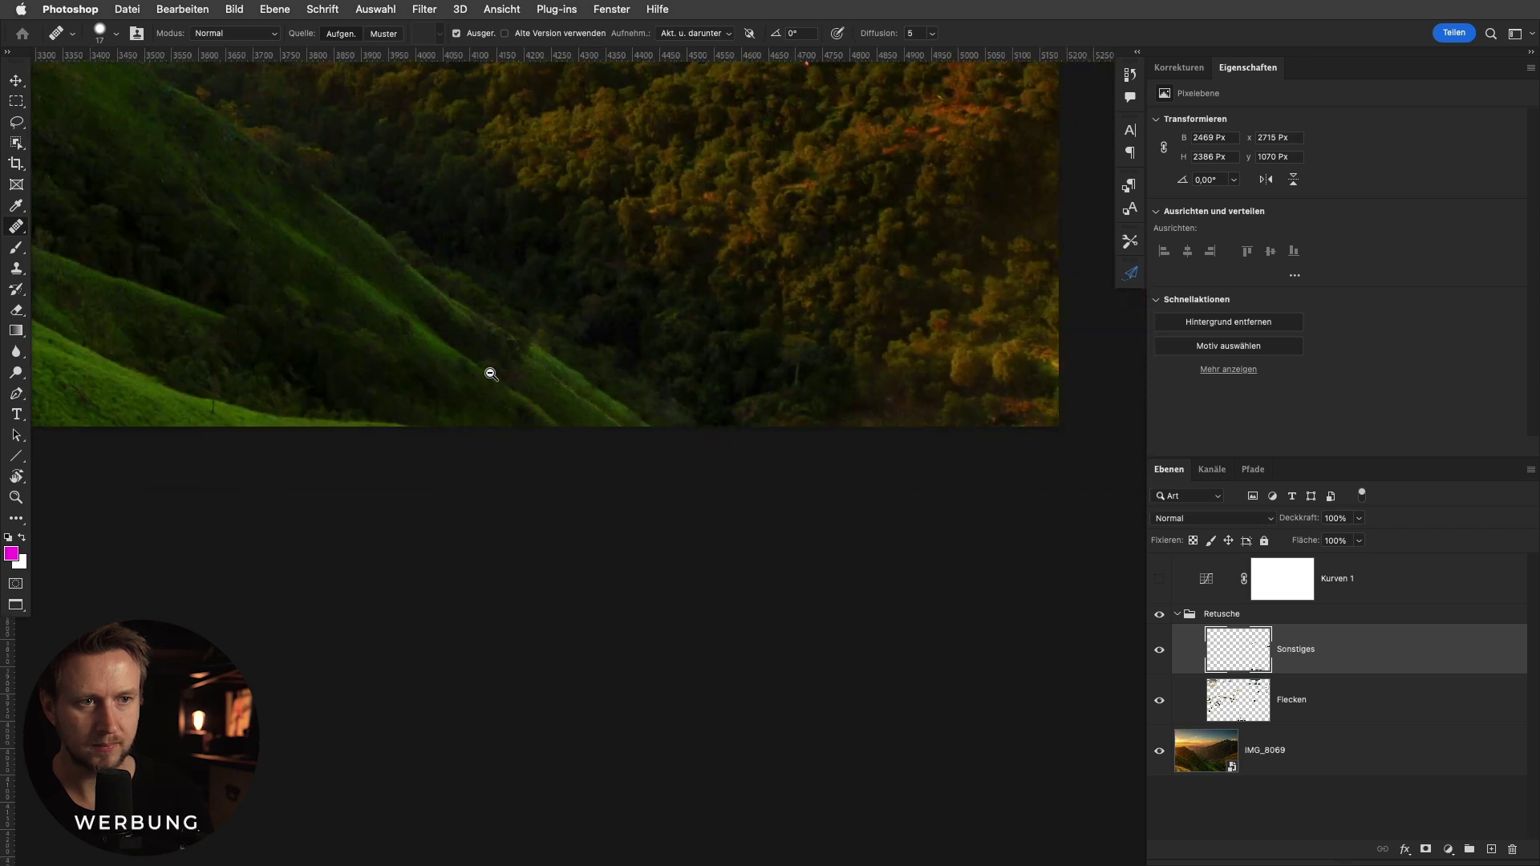
scroll(529, 377, "up", 2)
scroll(564, 381, "up", 1)
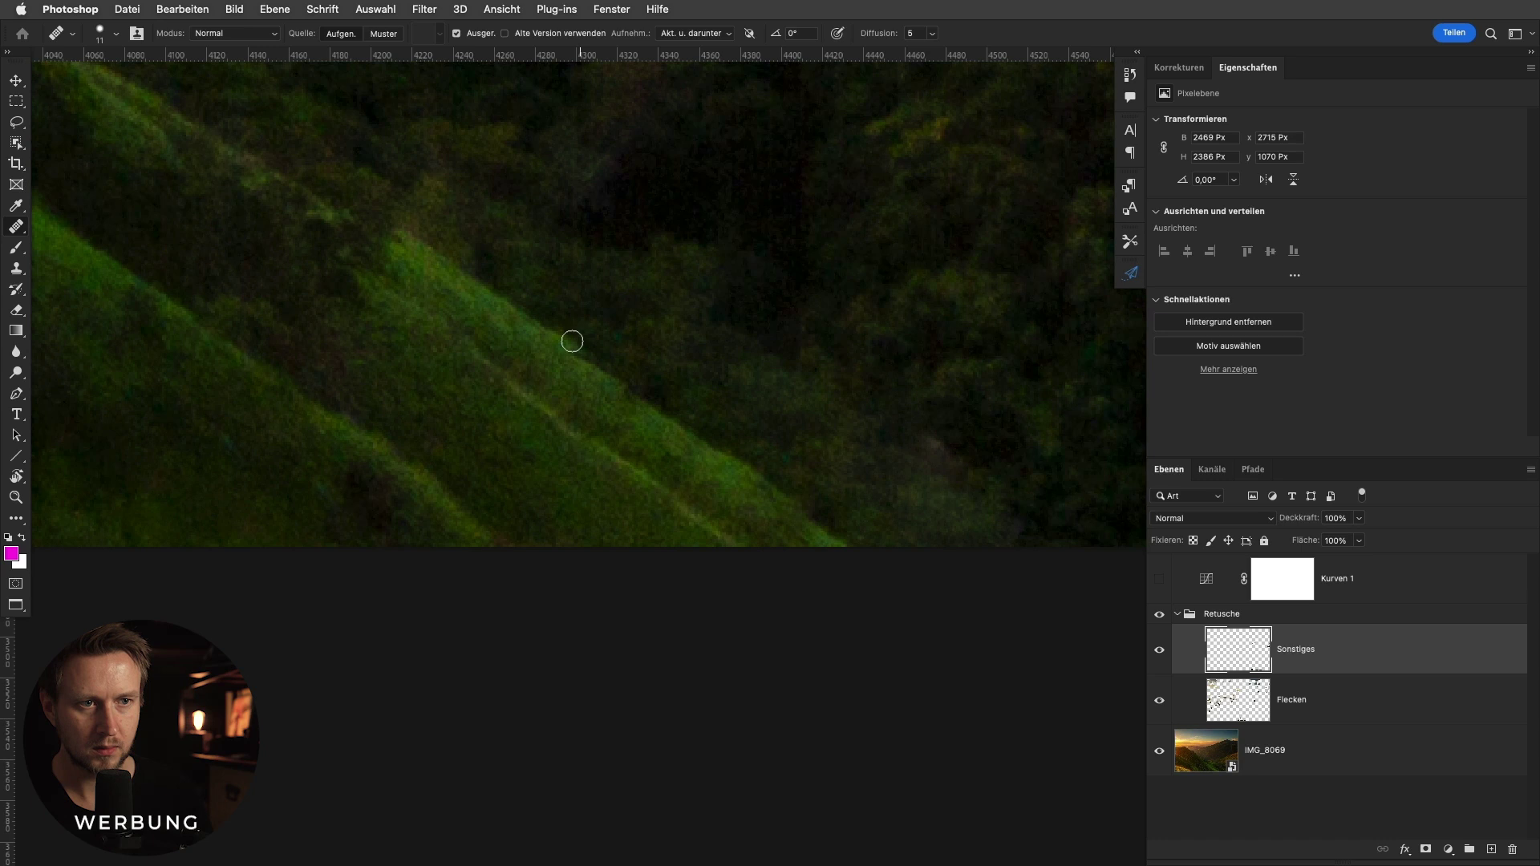
scroll(578, 353, "down", 2)
scroll(569, 320, "down", 1)
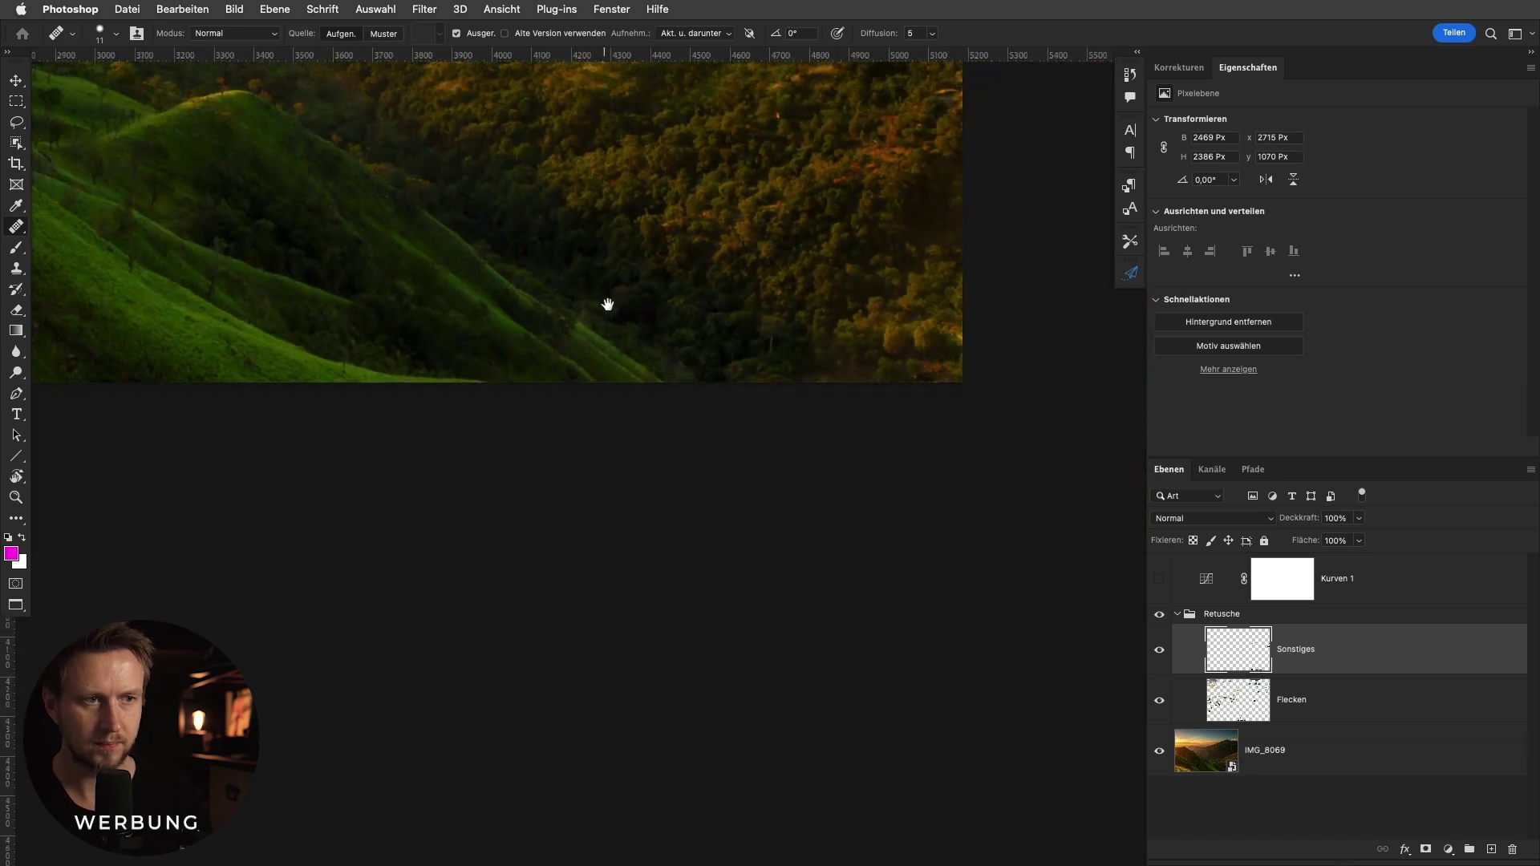
scroll(594, 425, "down", 2)
scroll(554, 522, "down", 2)
Enlarge the healing brush to 28 and heal away the thin trail through the forest.
scroll(834, 357, "up", 3)
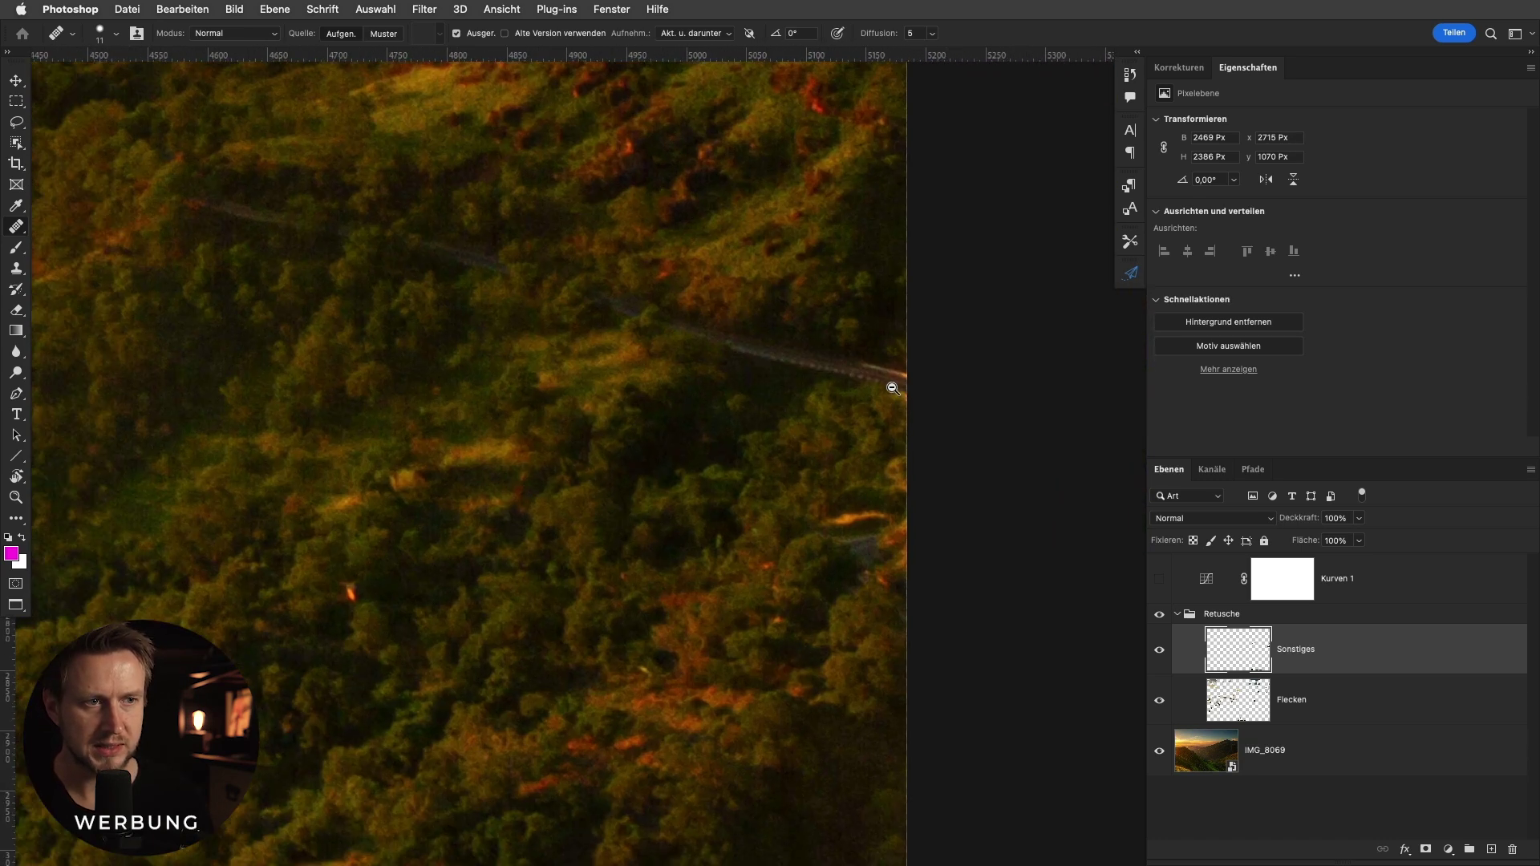
scroll(827, 384, "up", 1)
left_click_drag(876, 404, 883, 405)
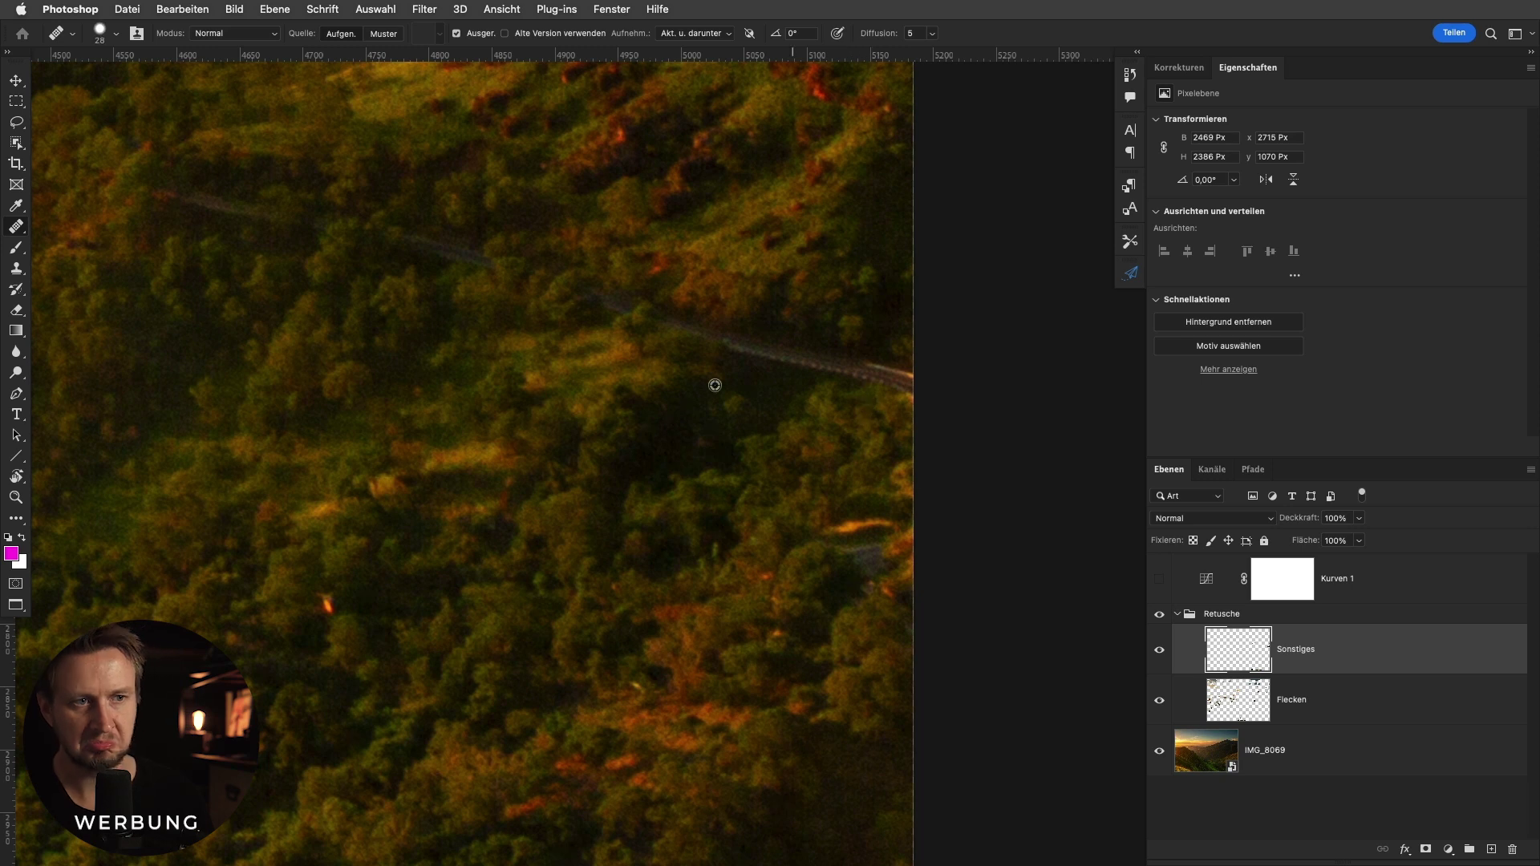
left_click_drag(744, 342, 192, 200)
mouse_move(745, 345)
left_mouse_down()
mouse_move(853, 368)
mouse_move(825, 388)
mouse_move(781, 356)
left_mouse_up()
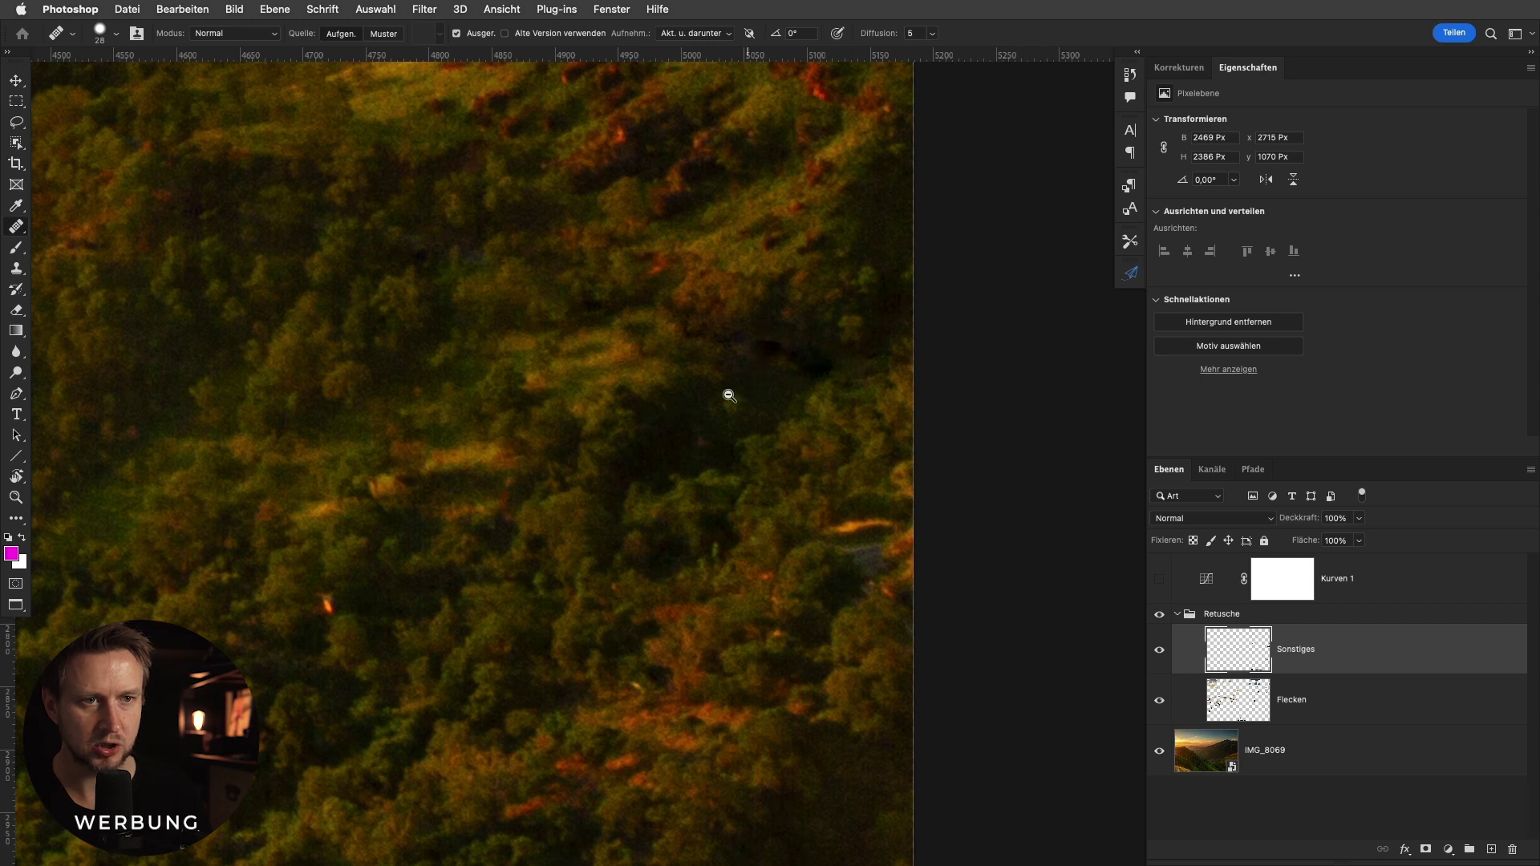
Zoom out and pan to bring the sunset sky and left hills into view.
left_click(725, 396, "alt")
left_click(819, 458)
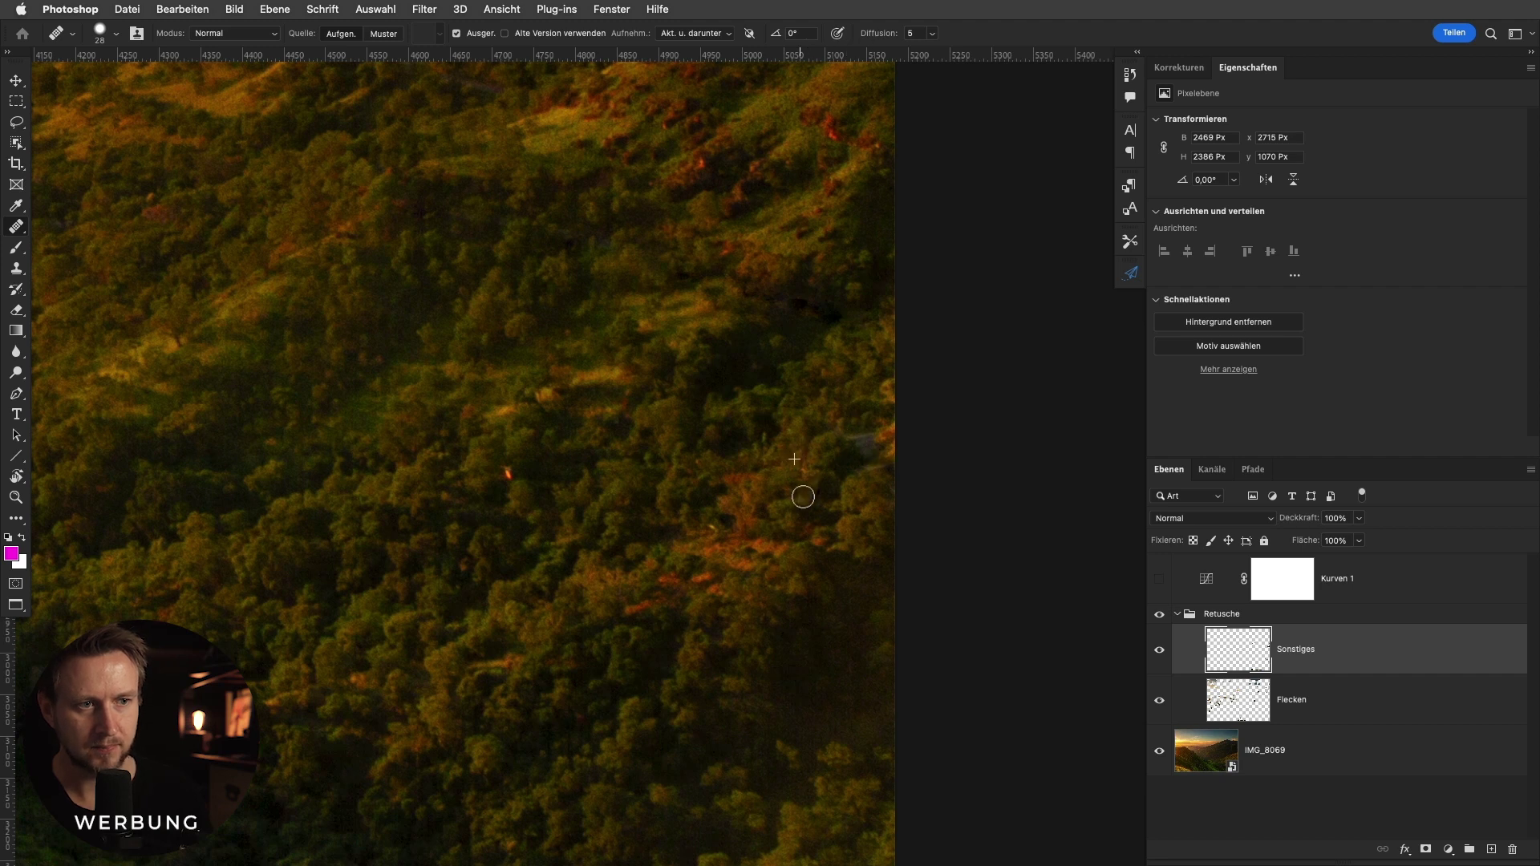
left_click(736, 492, "alt")
left_click(672, 558, "alt")
mouse_move(628, 467)
left_mouse_down()
mouse_move(701, 598)
mouse_move(801, 550)
left_mouse_up()
Heal the bright speck on the distant hillside.
left_click_drag(643, 529, 884, 545)
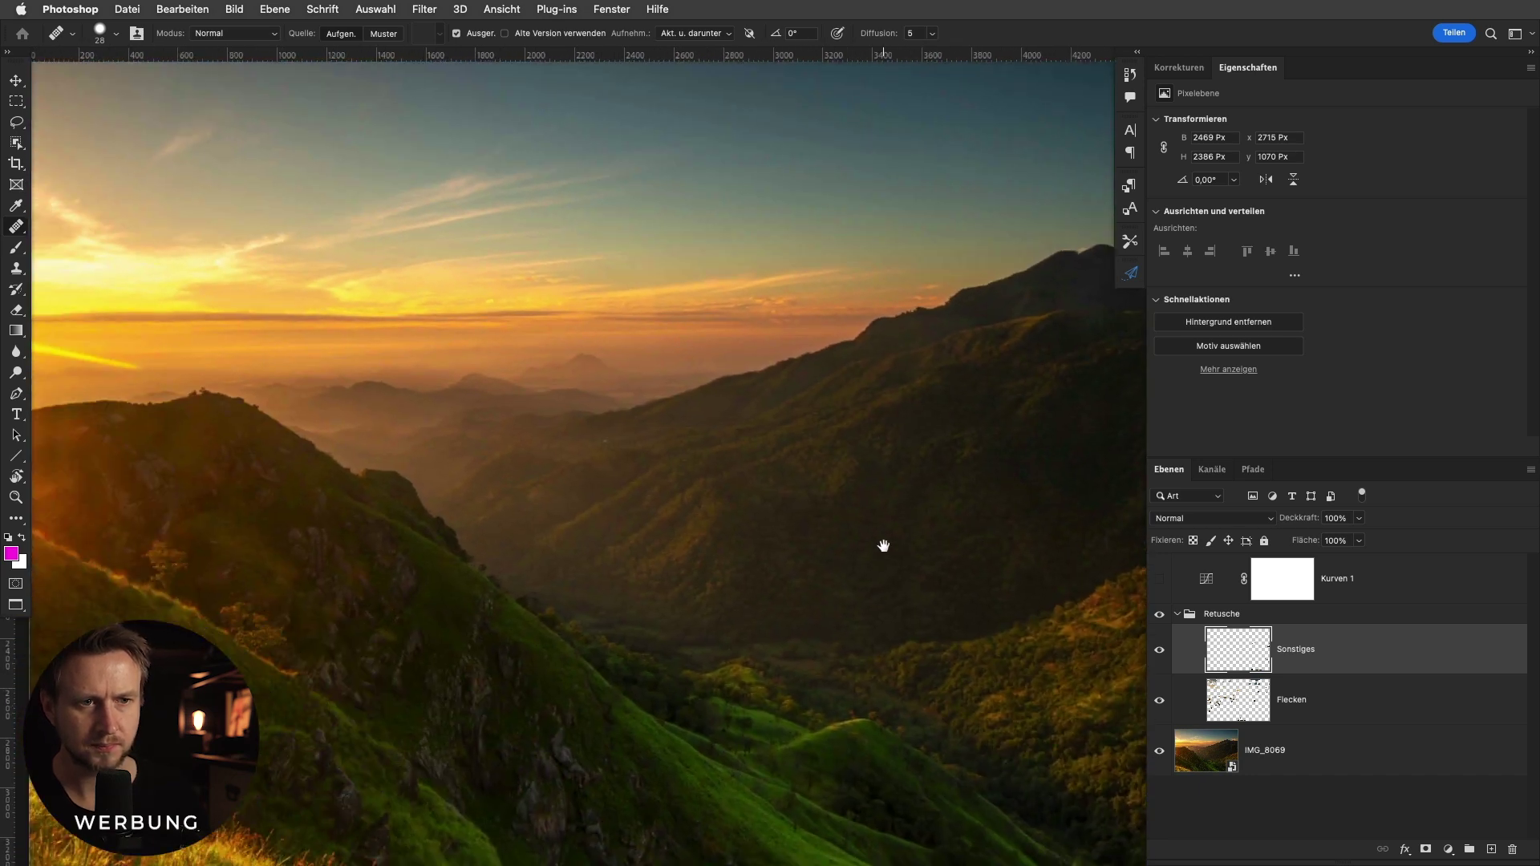
scroll(589, 446, "up", 5)
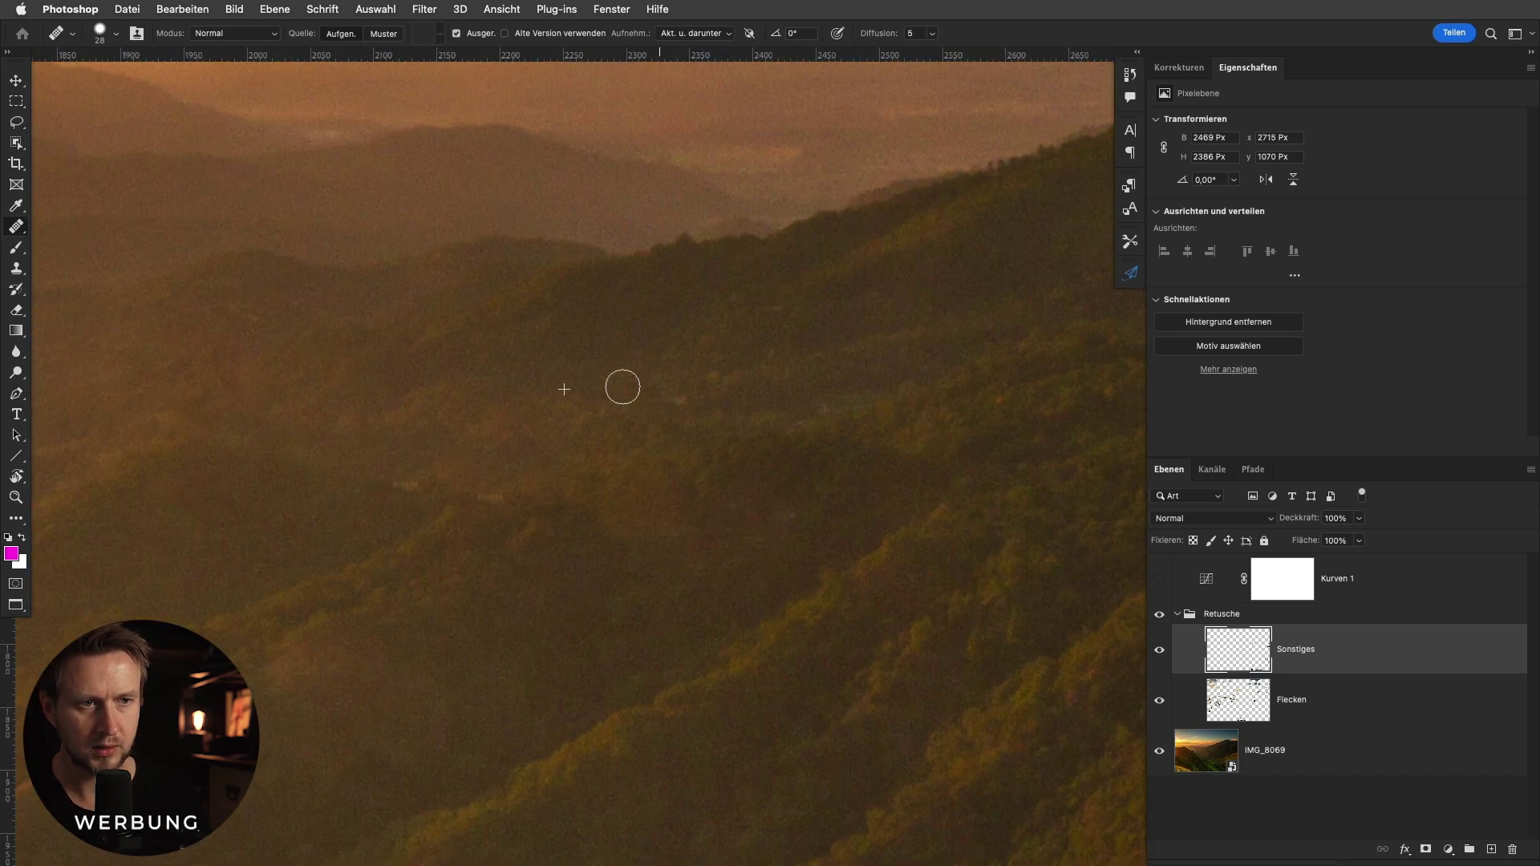
left_click(656, 392)
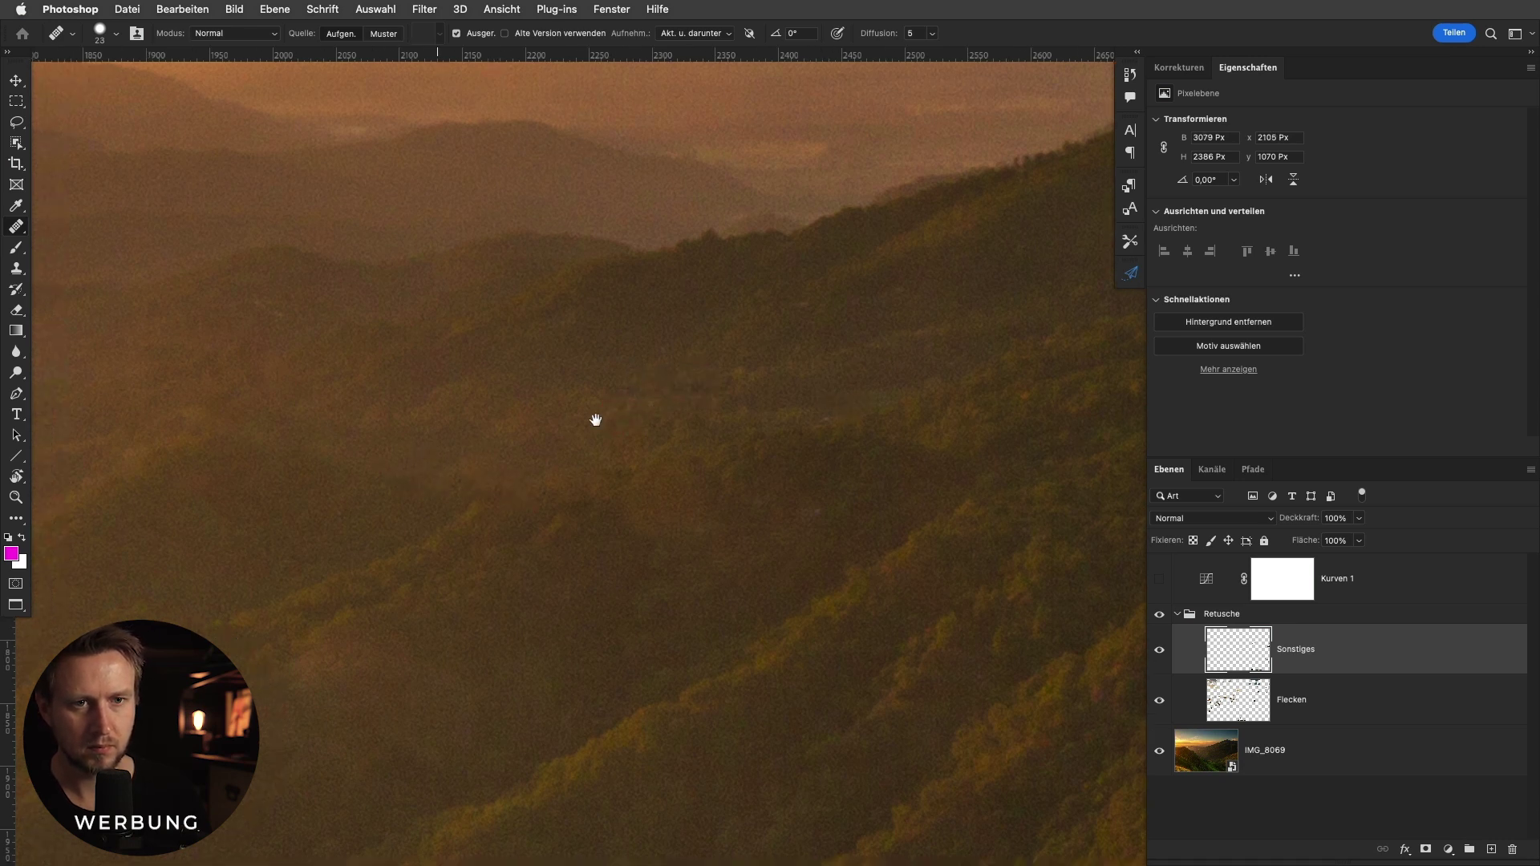
scroll(803, 402, "down", 3)
scroll(913, 394, "down", 2)
scroll(913, 395, "left", 5)
scroll(816, 533, "up", 2)
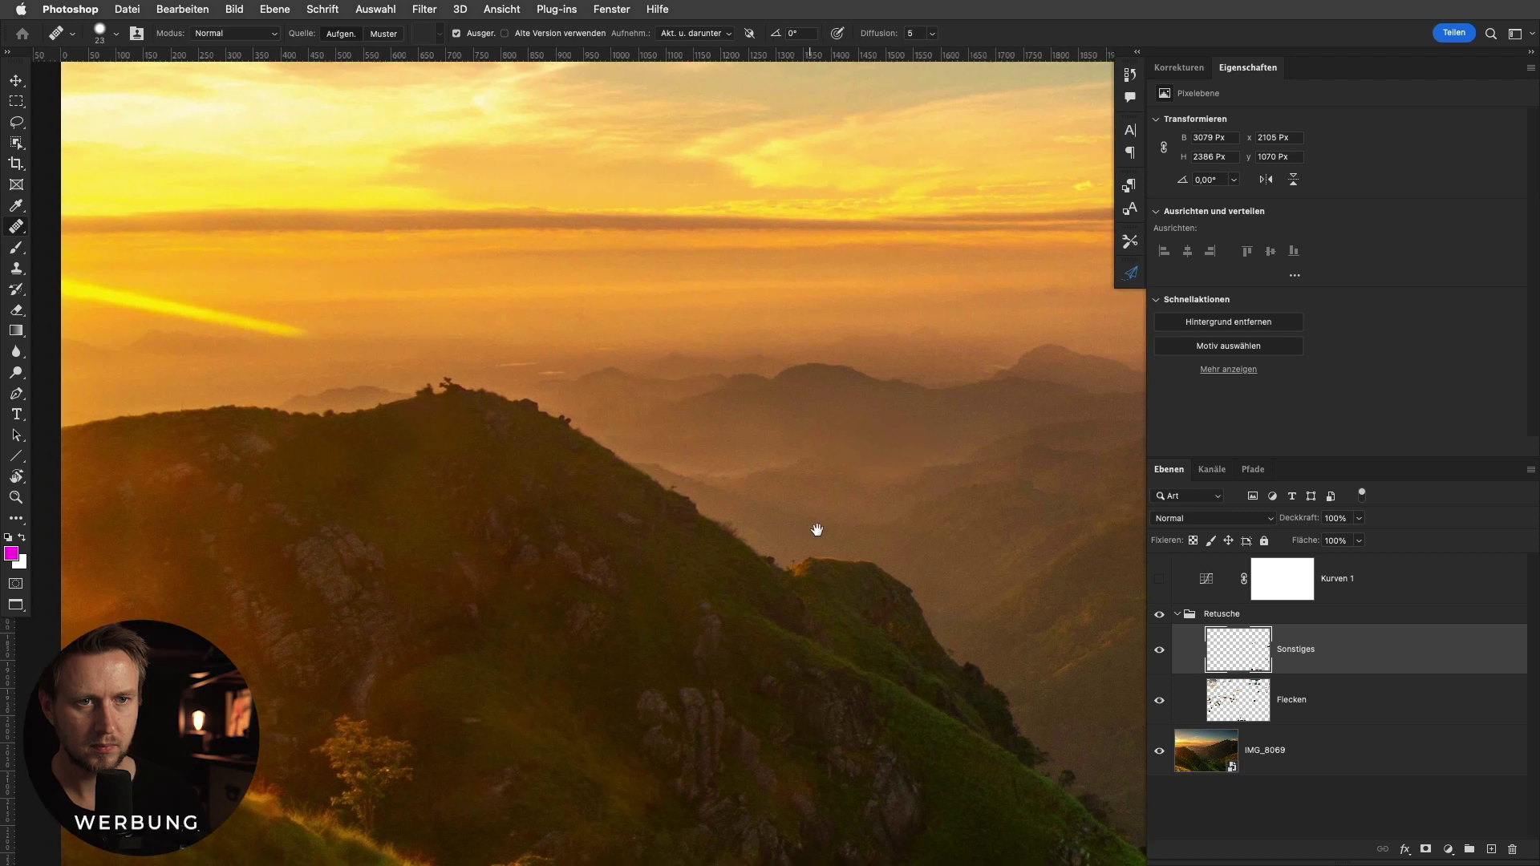
scroll(651, 360, "up", 2)
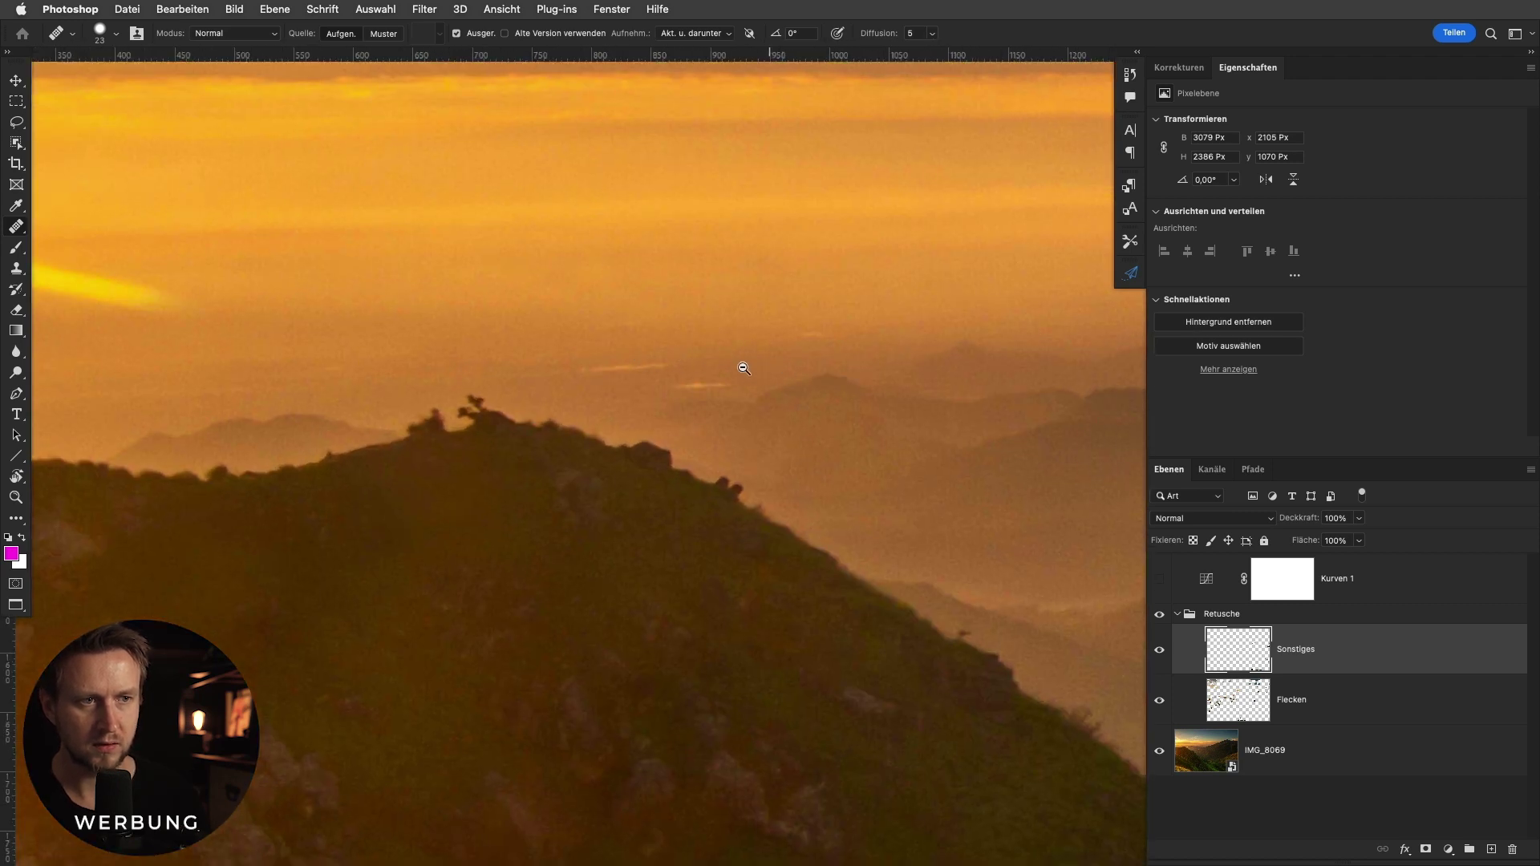
scroll(745, 368, "down", 5)
scroll(768, 363, "up", 5)
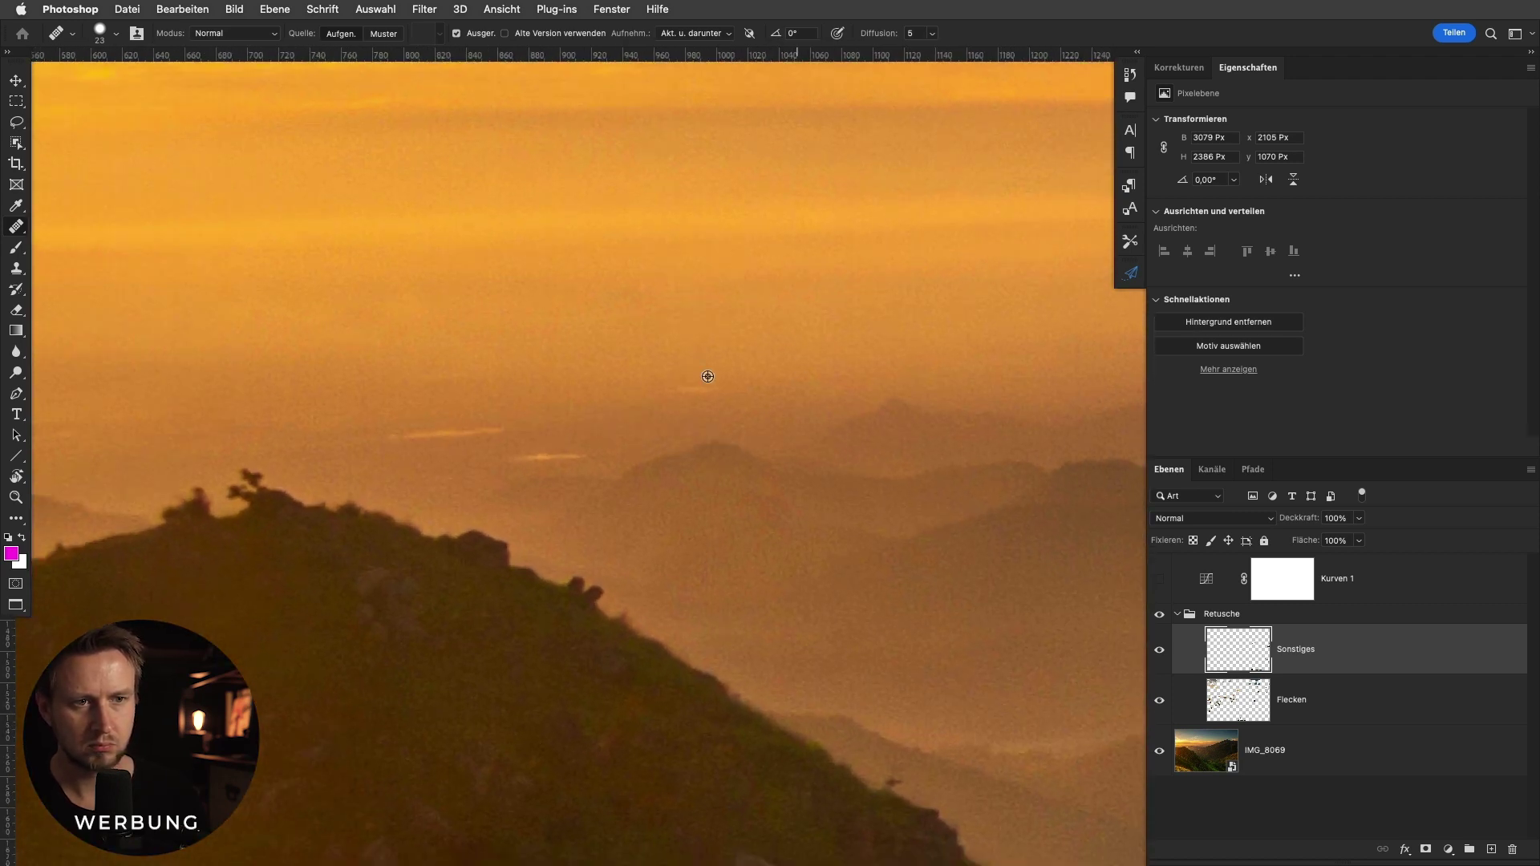
Heal the light streak and another spot in the hazy sky above the ridge.
left_click_drag(420, 431, 546, 429)
left_click(508, 423, "alt")
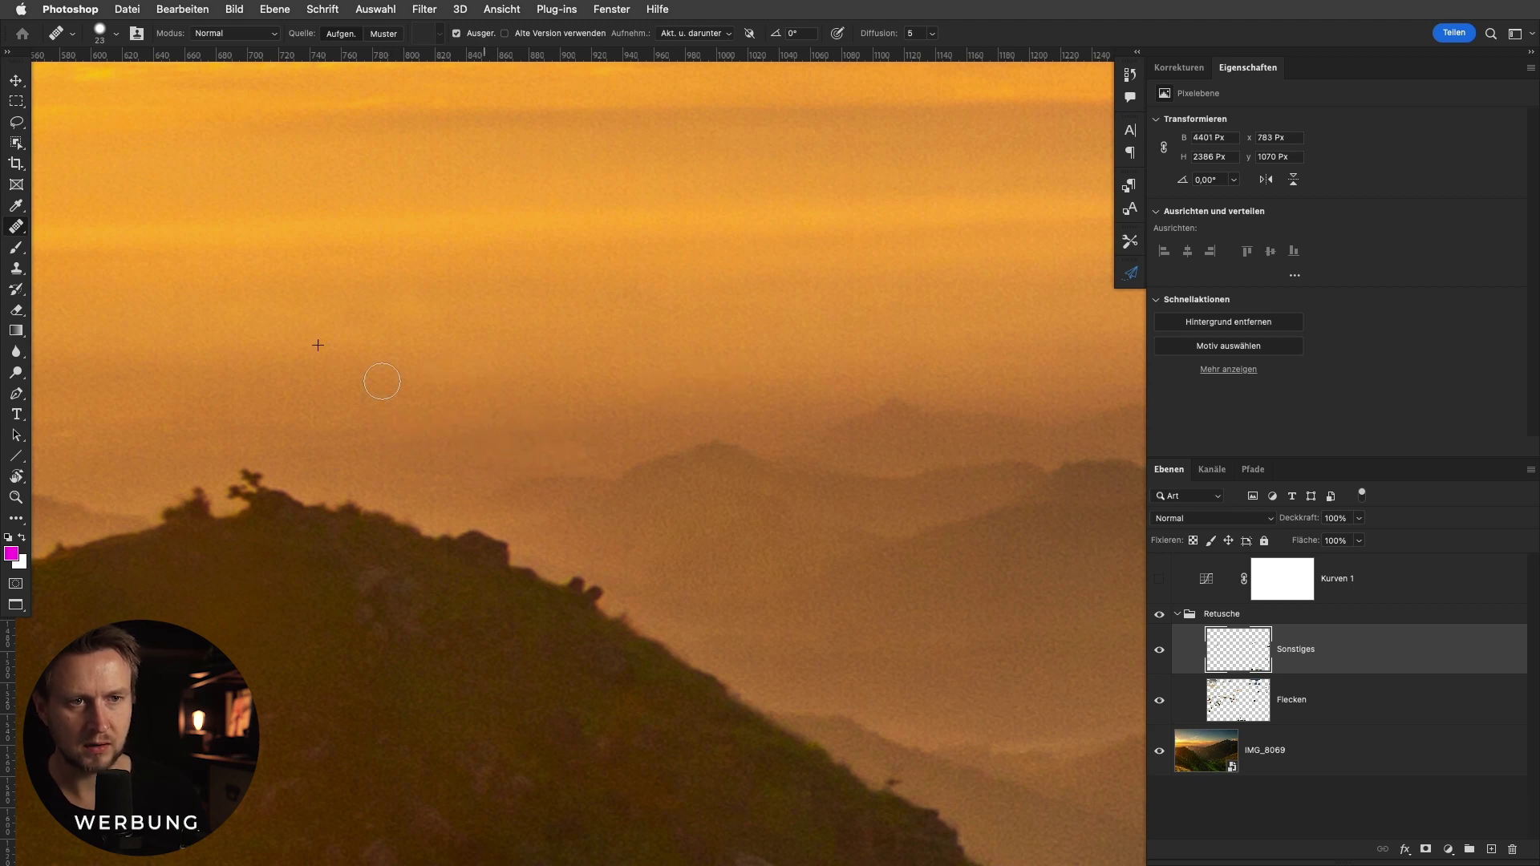
scroll(382, 381, "down", 5)
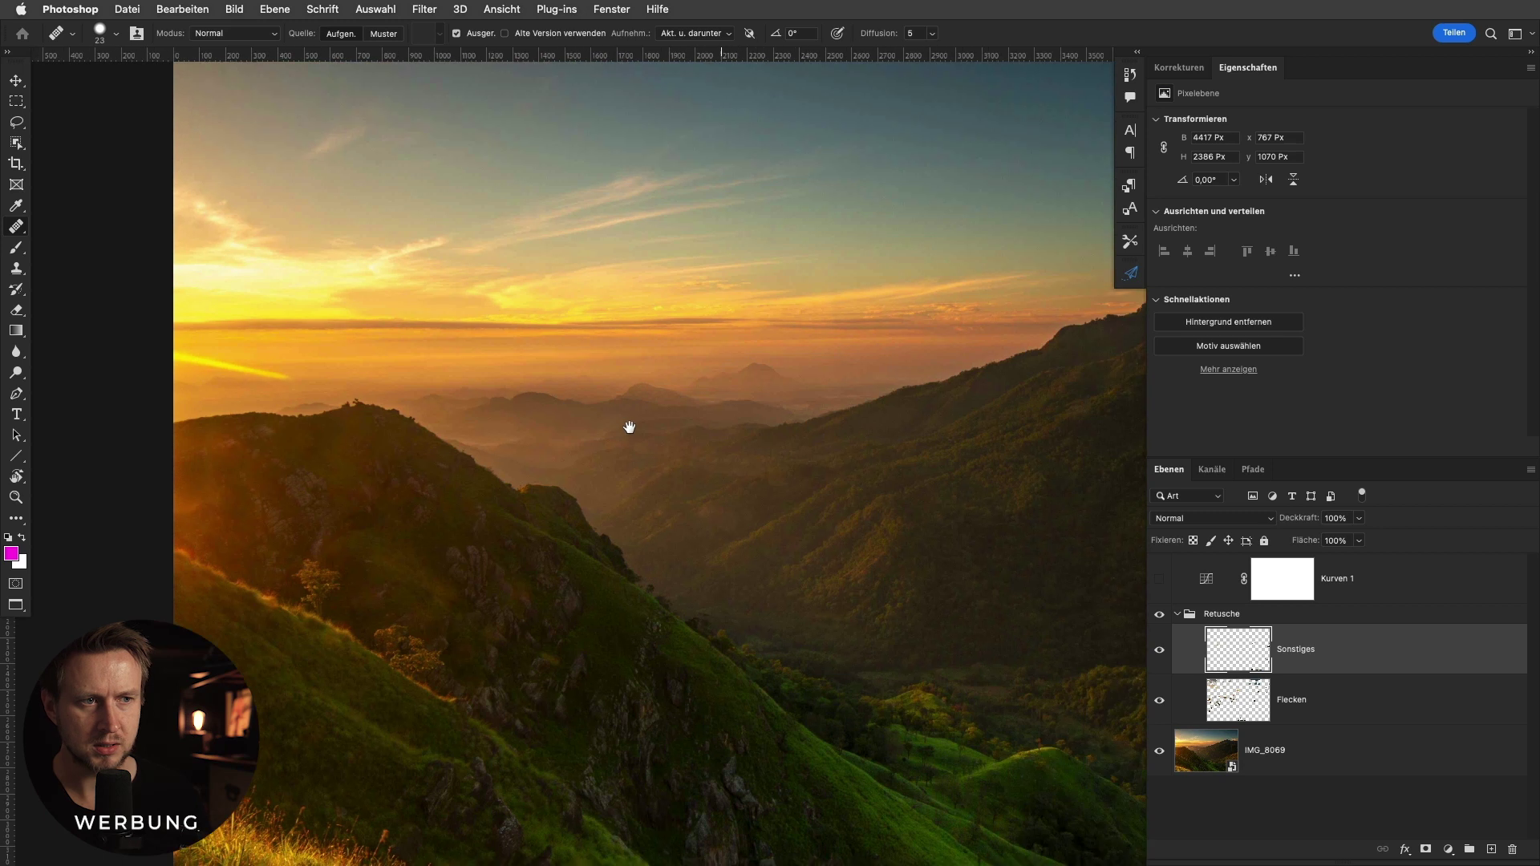
scroll(630, 427, "right", 5)
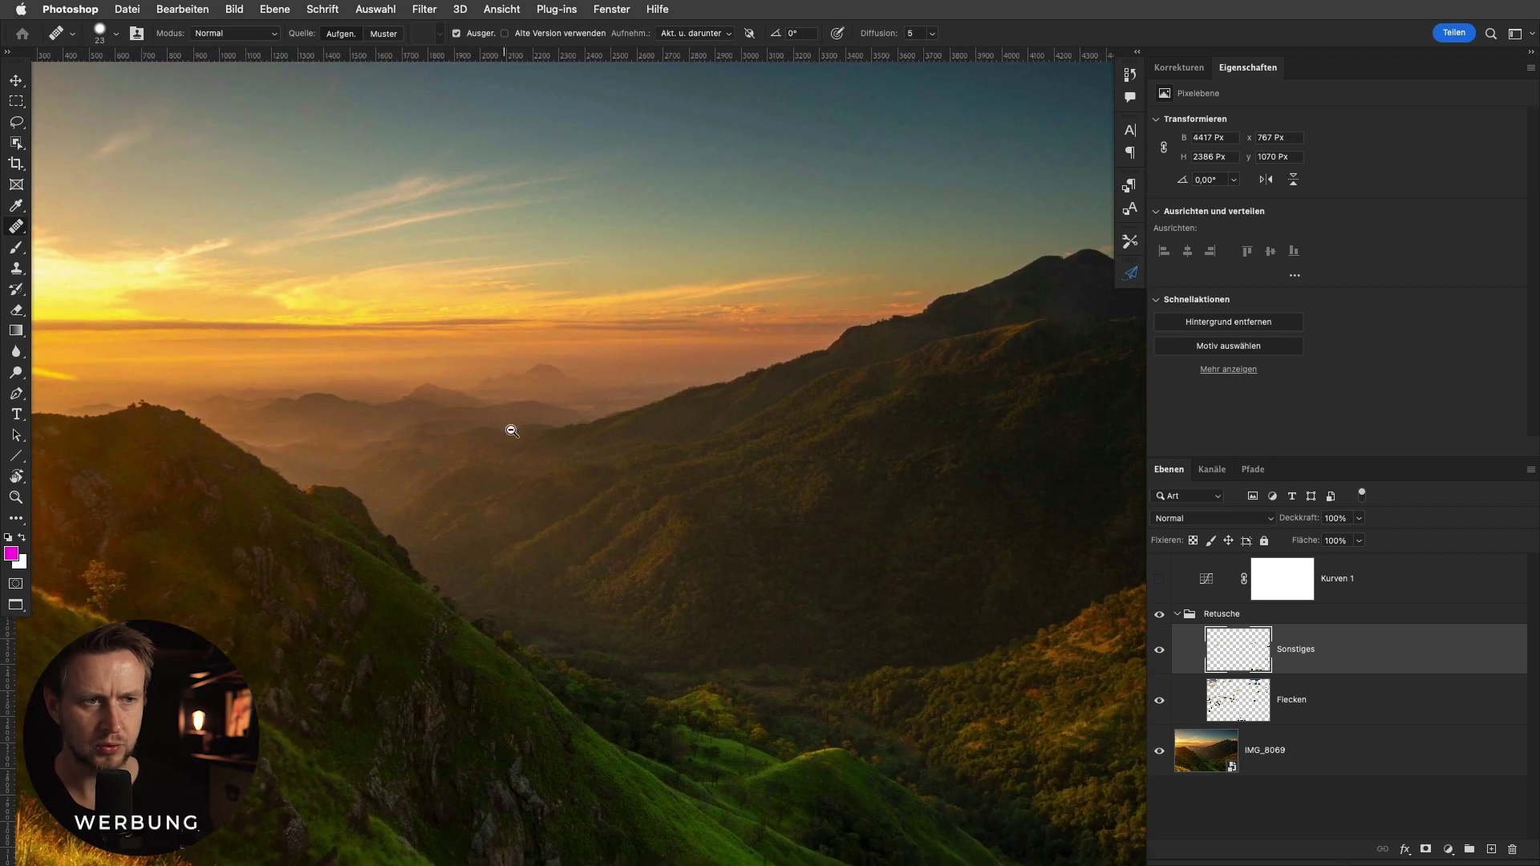
scroll(512, 431, "down", 2)
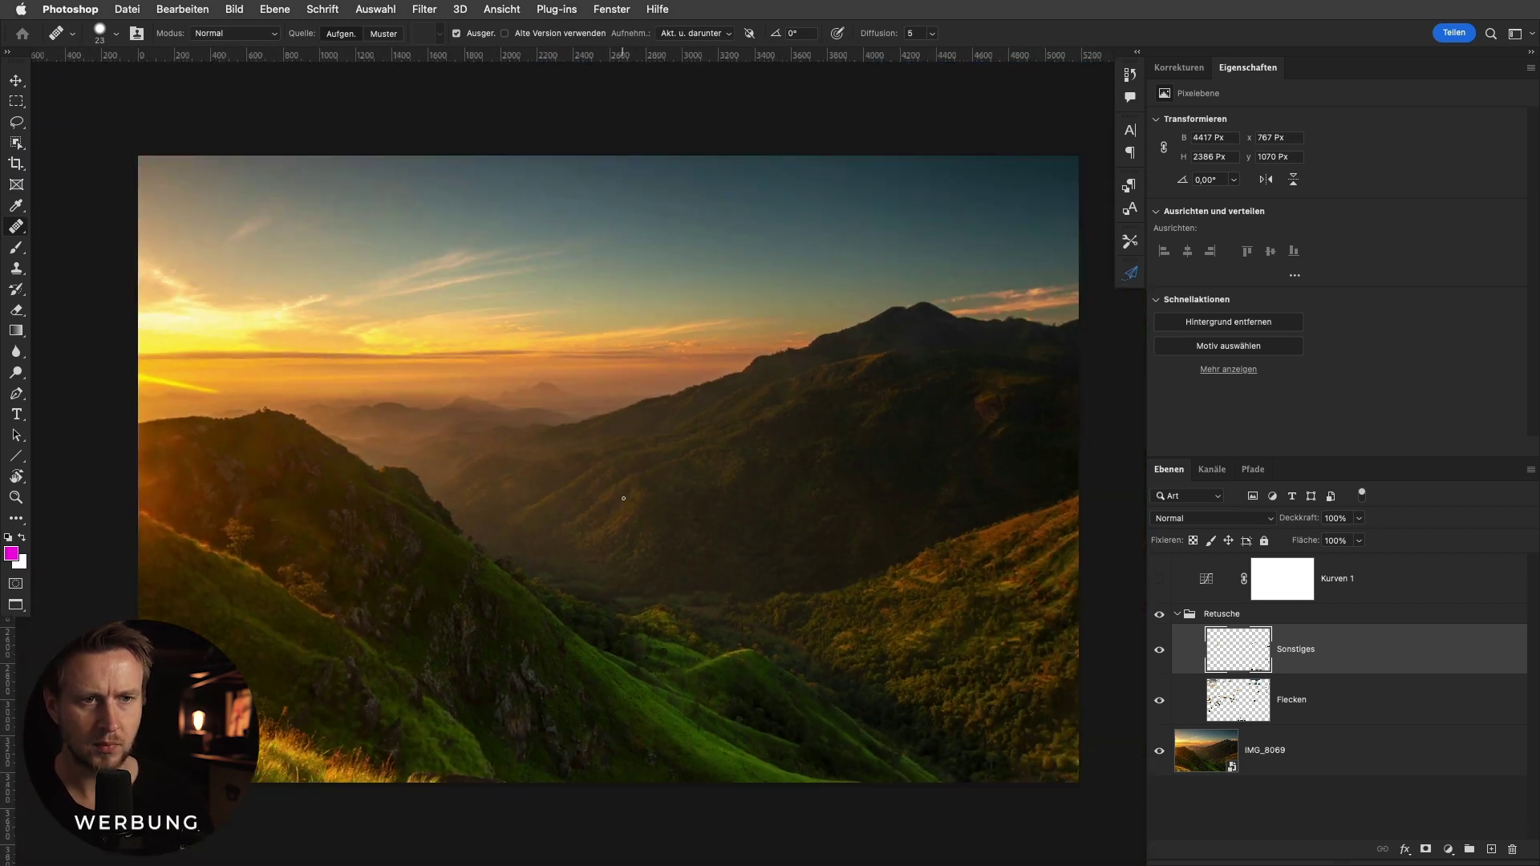
Heal away the orange grass blade at the foot of the grassy slope.
scroll(408, 694, "up", 3)
scroll(369, 568, "up", 3)
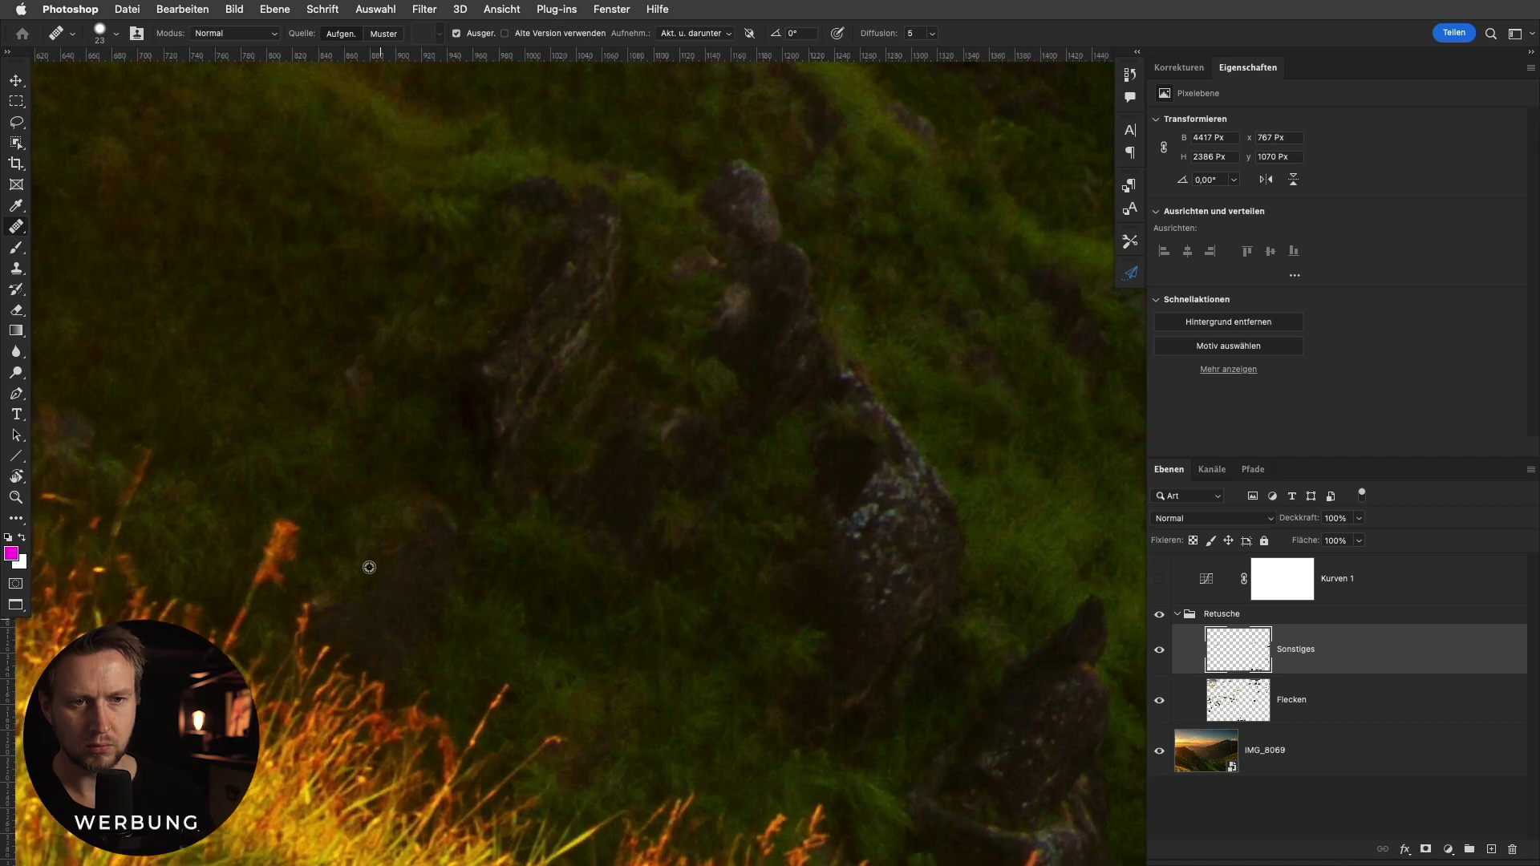
left_click_drag(287, 563, 275, 574)
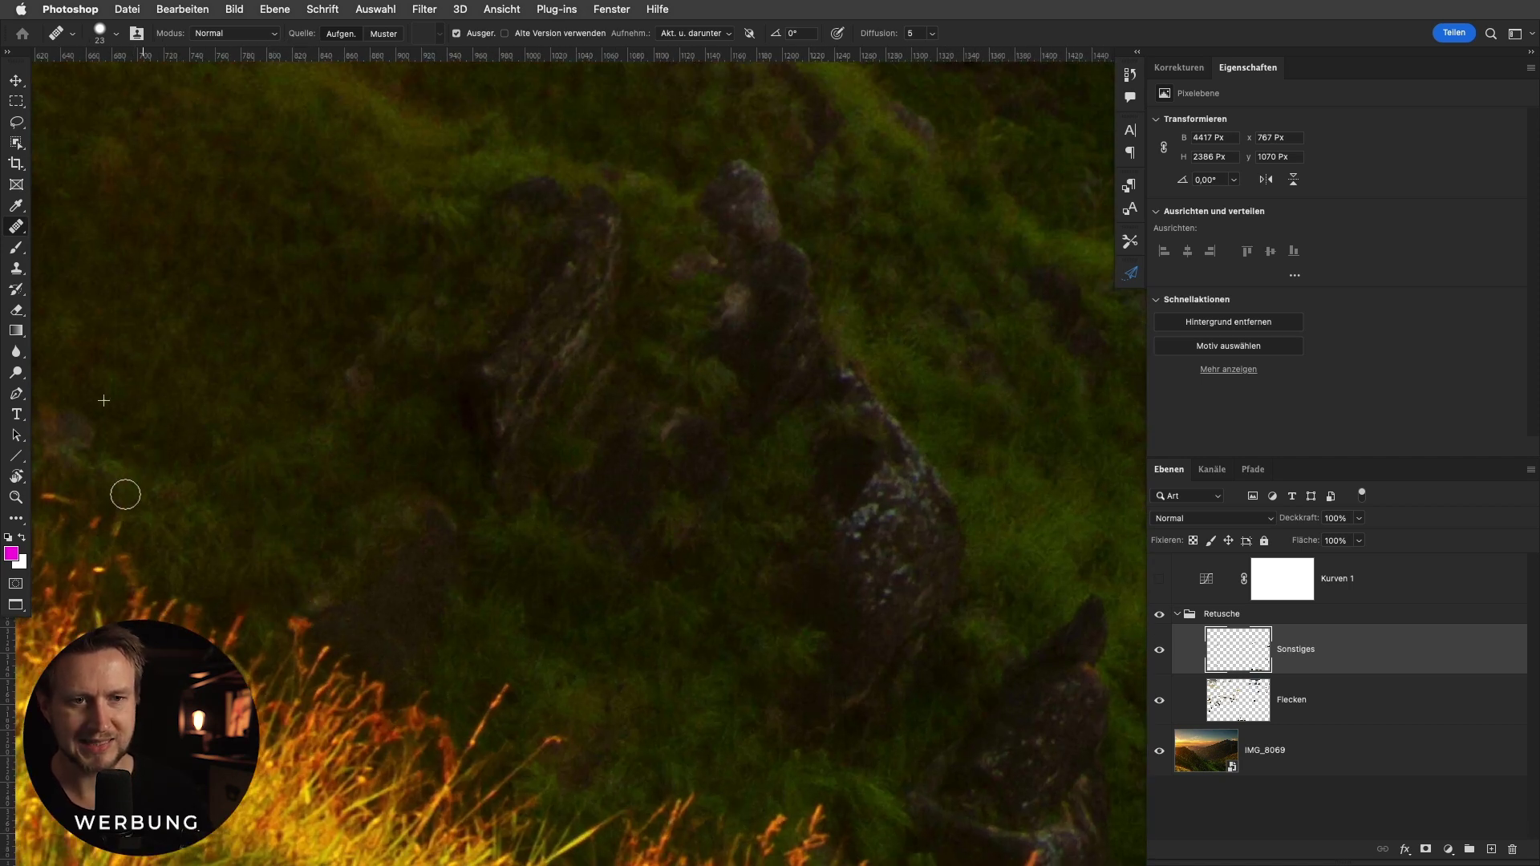
scroll(201, 483, "down", 2)
scroll(200, 483, "down", 2)
scroll(505, 538, "down", 1)
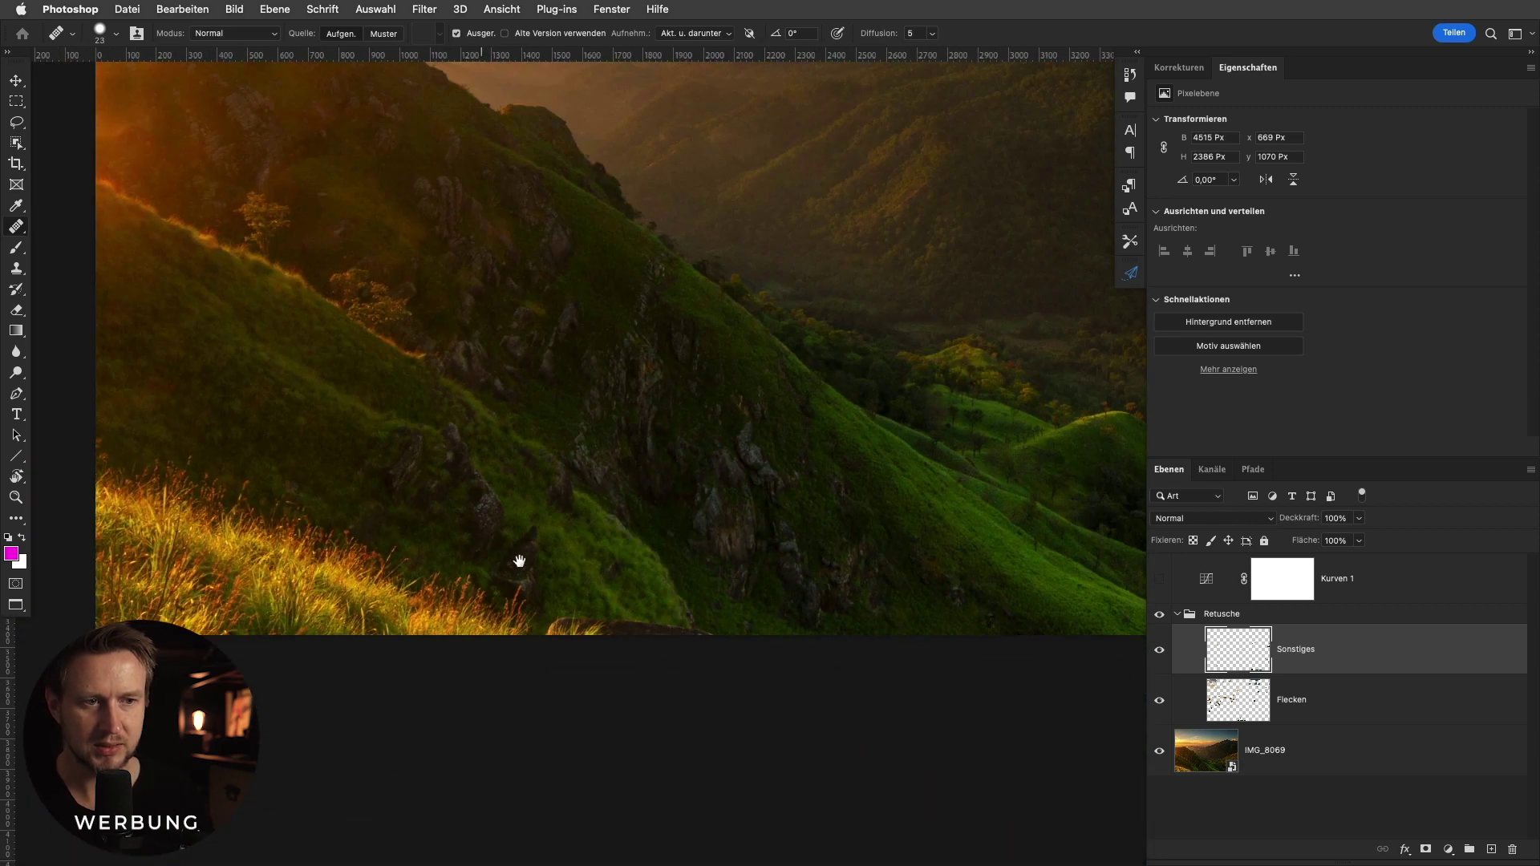
scroll(509, 567, "down", 2)
scroll(709, 653, "up", 5)
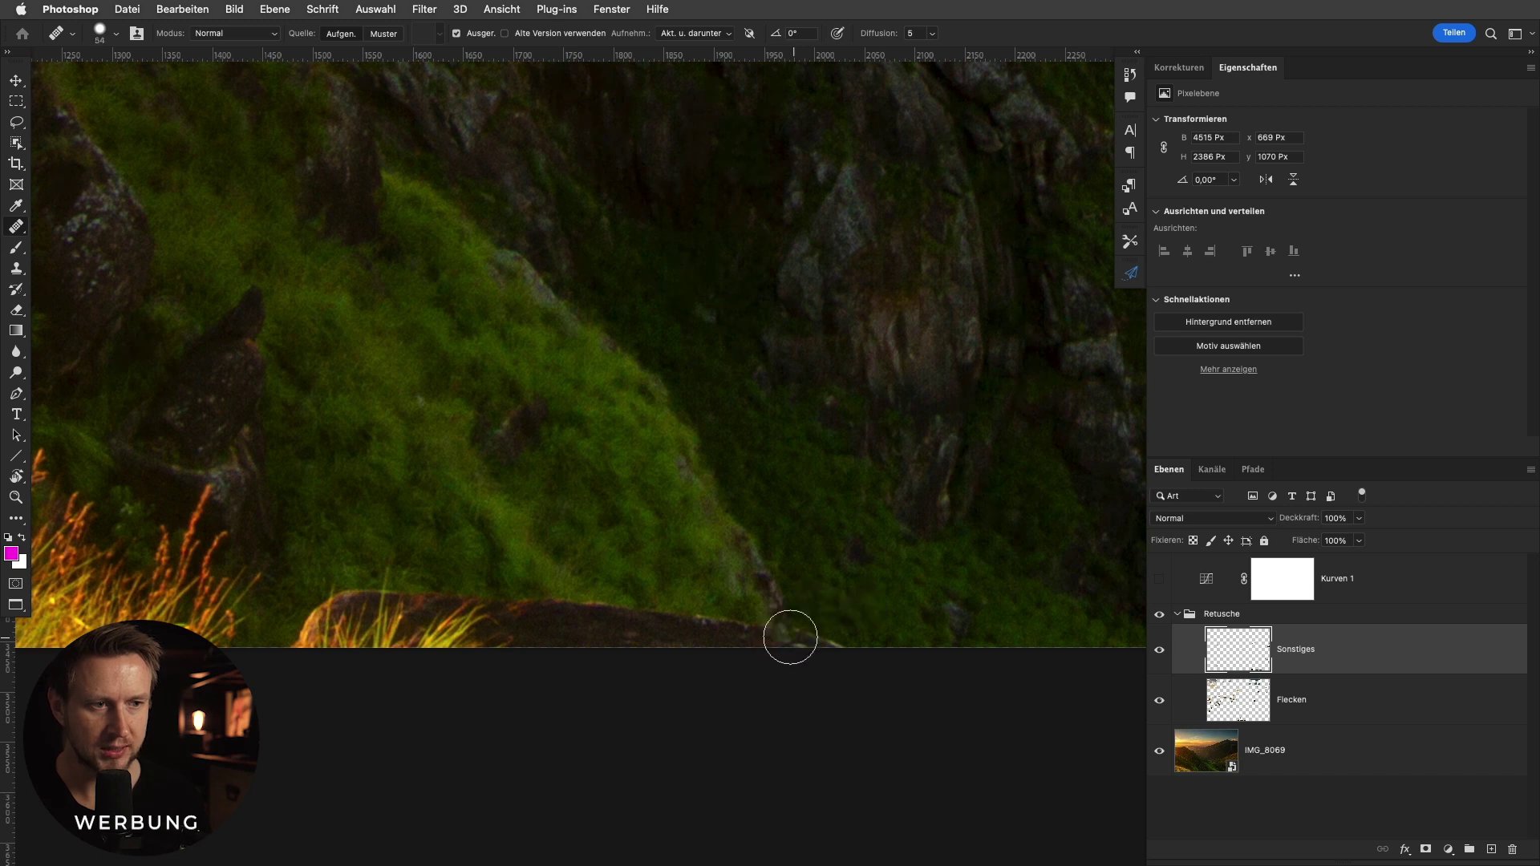
Enlarge the brush to about 54 and heal the orange rock and glowing grass along the bottom edge.
key("bracketright")
key("bracketright")
key("bracketright")
left_click_drag(557, 613, 471, 636)
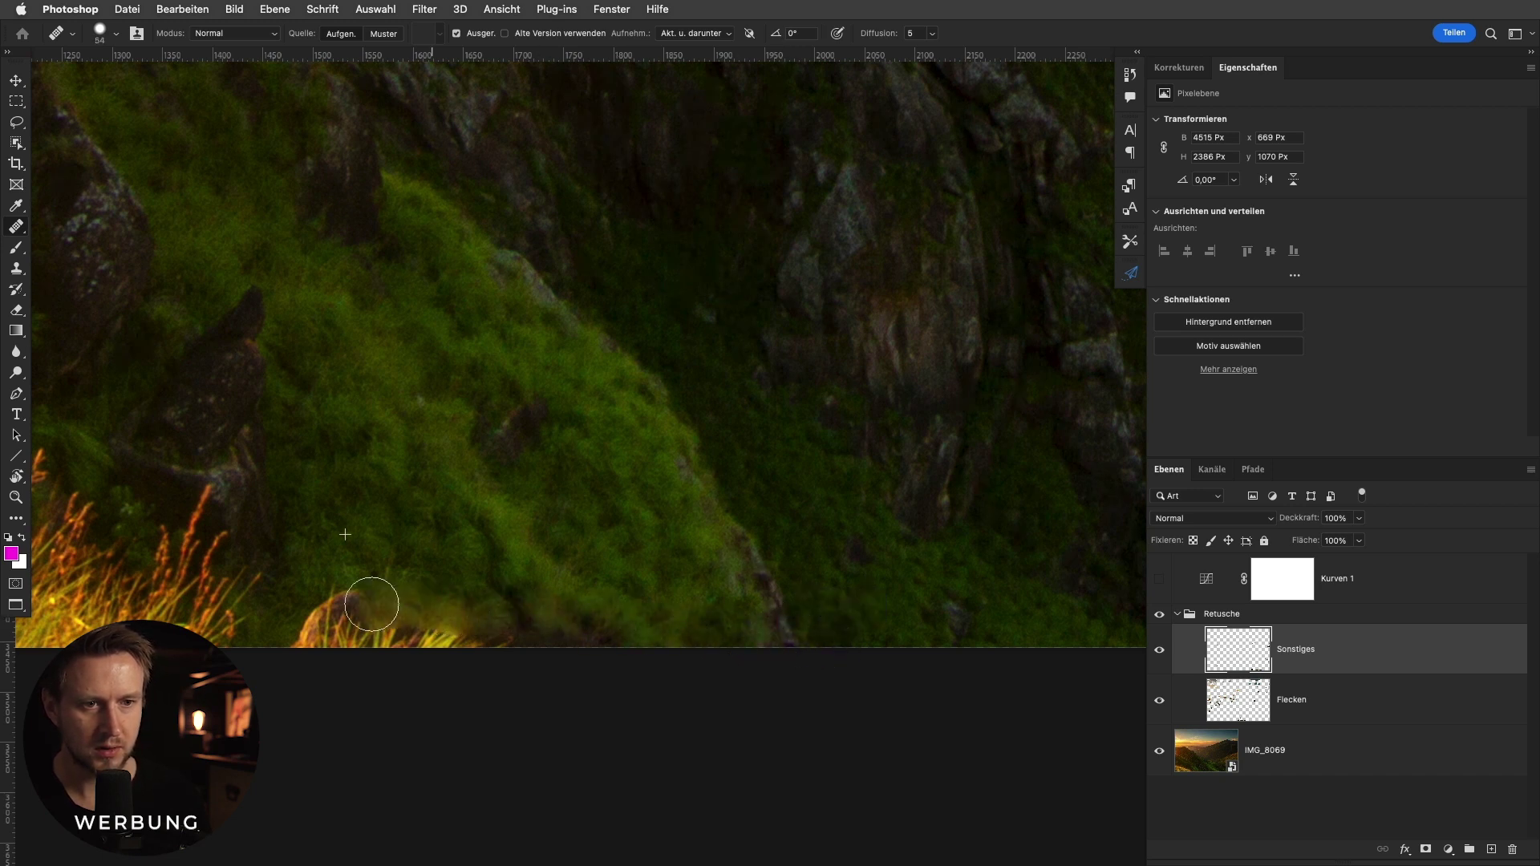
left_click(419, 548, "alt")
left_click_drag(325, 631, 356, 617)
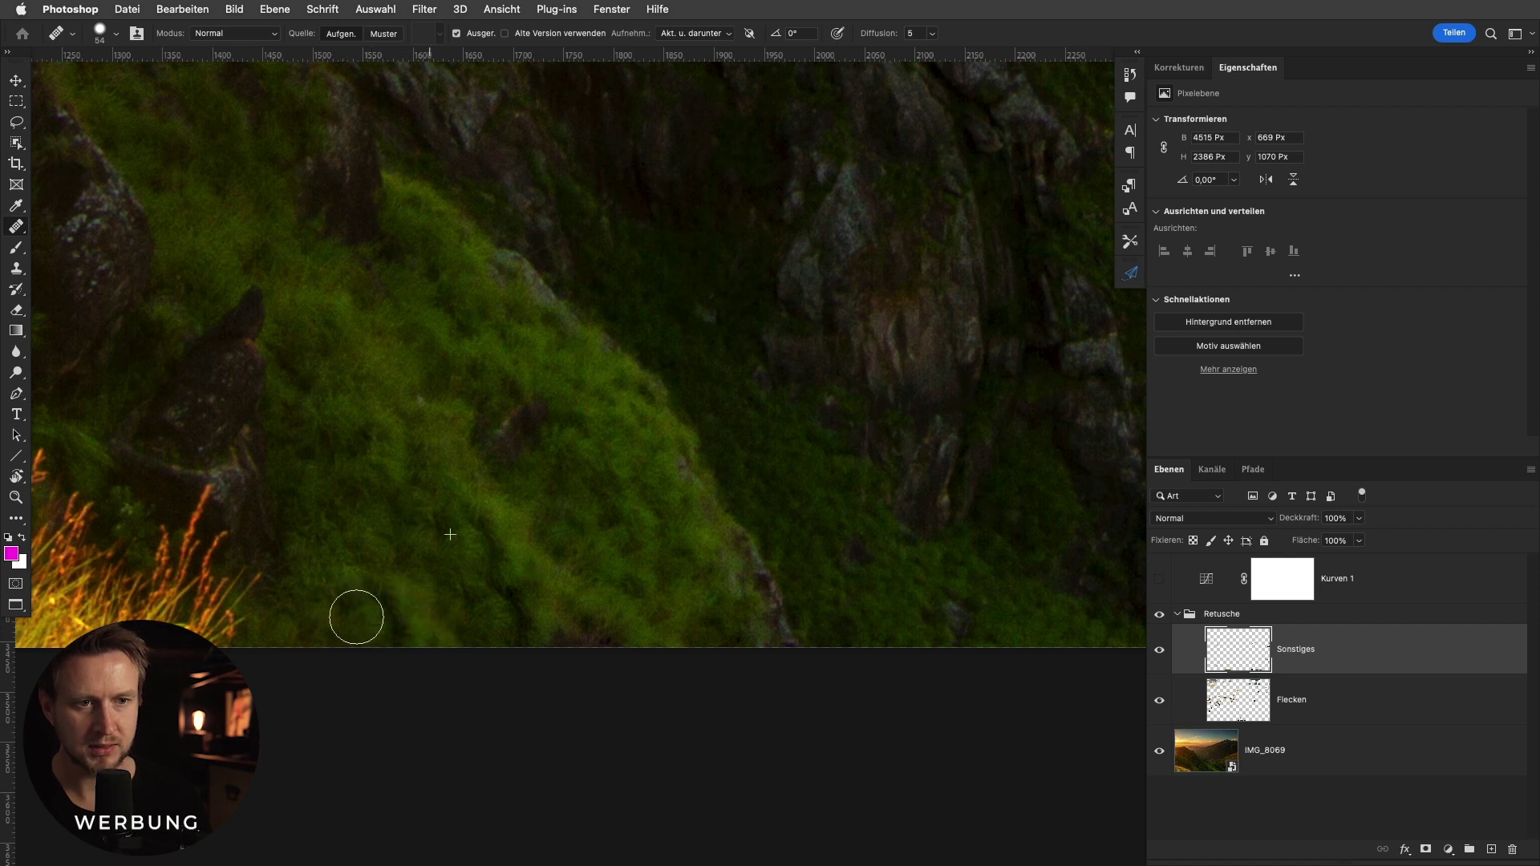
left_click_drag(391, 612, 368, 599)
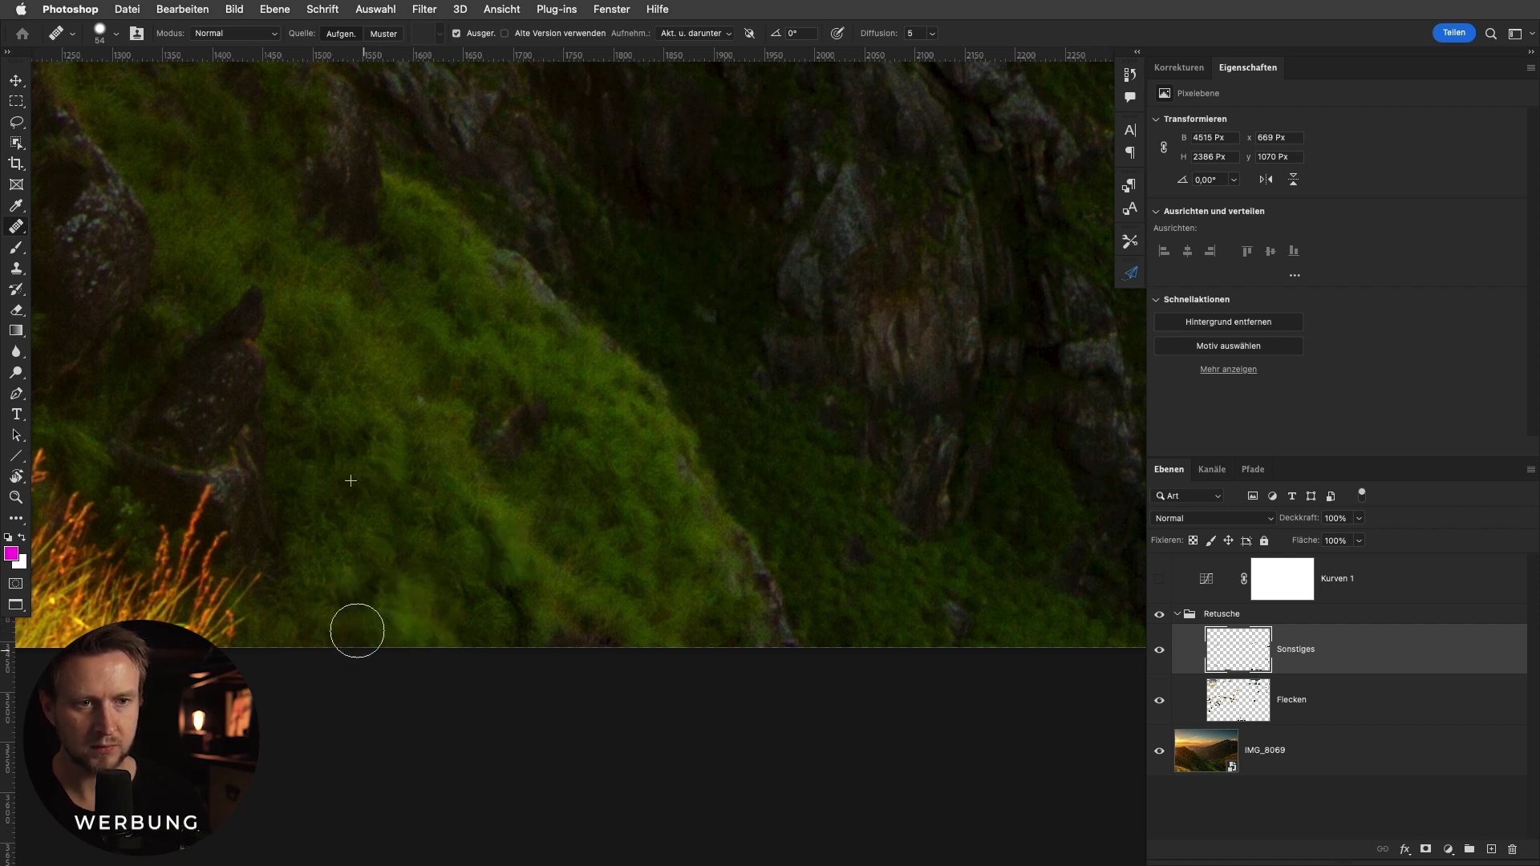
left_click_drag(543, 543, 547, 543)
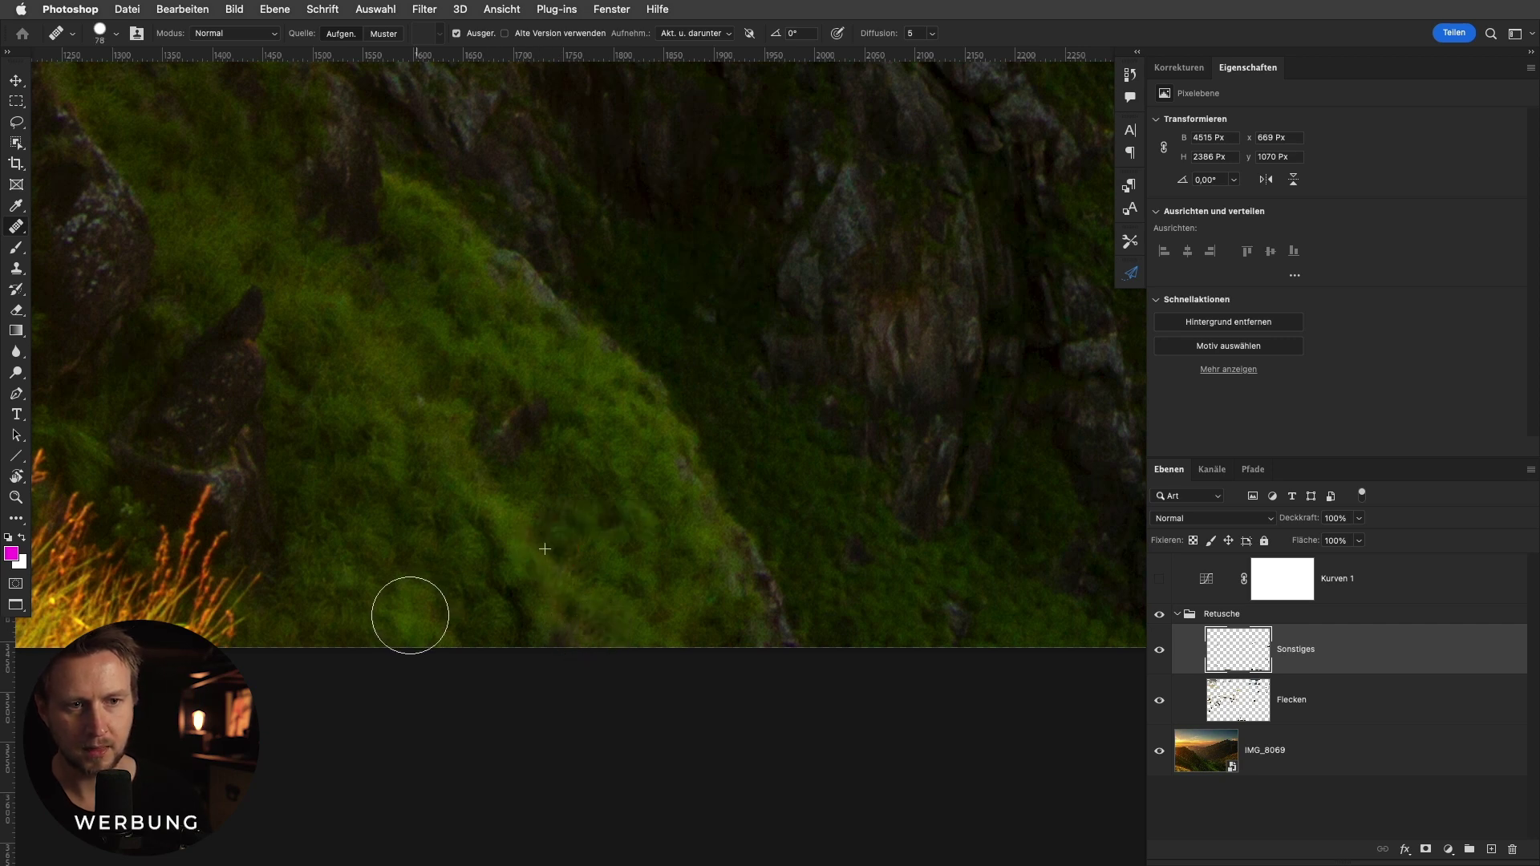
scroll(490, 544, "down", 3)
scroll(490, 545, "down", 2)
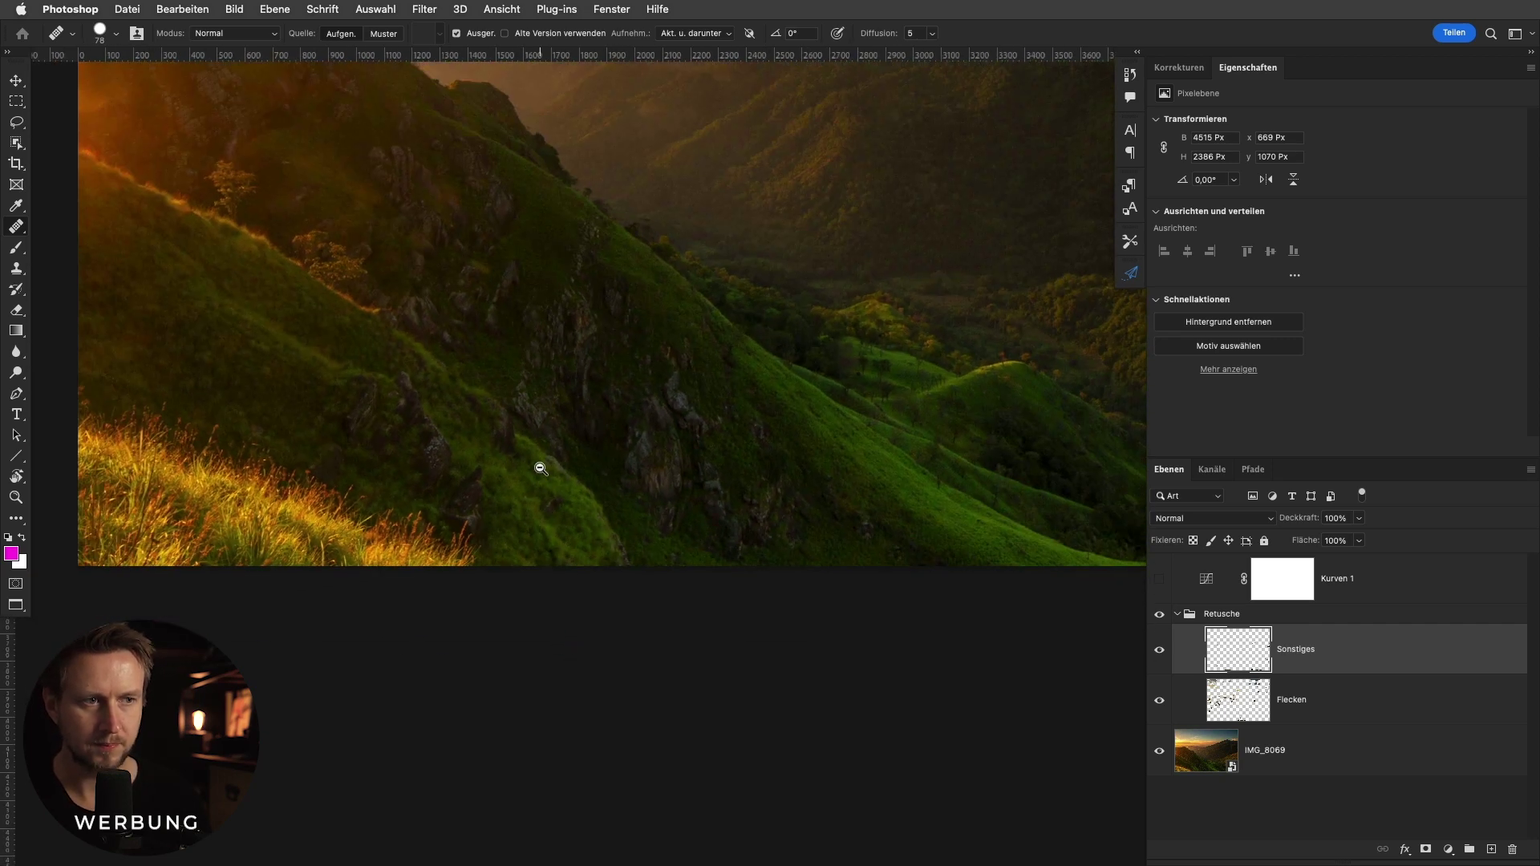
scroll(541, 468, "down", 3)
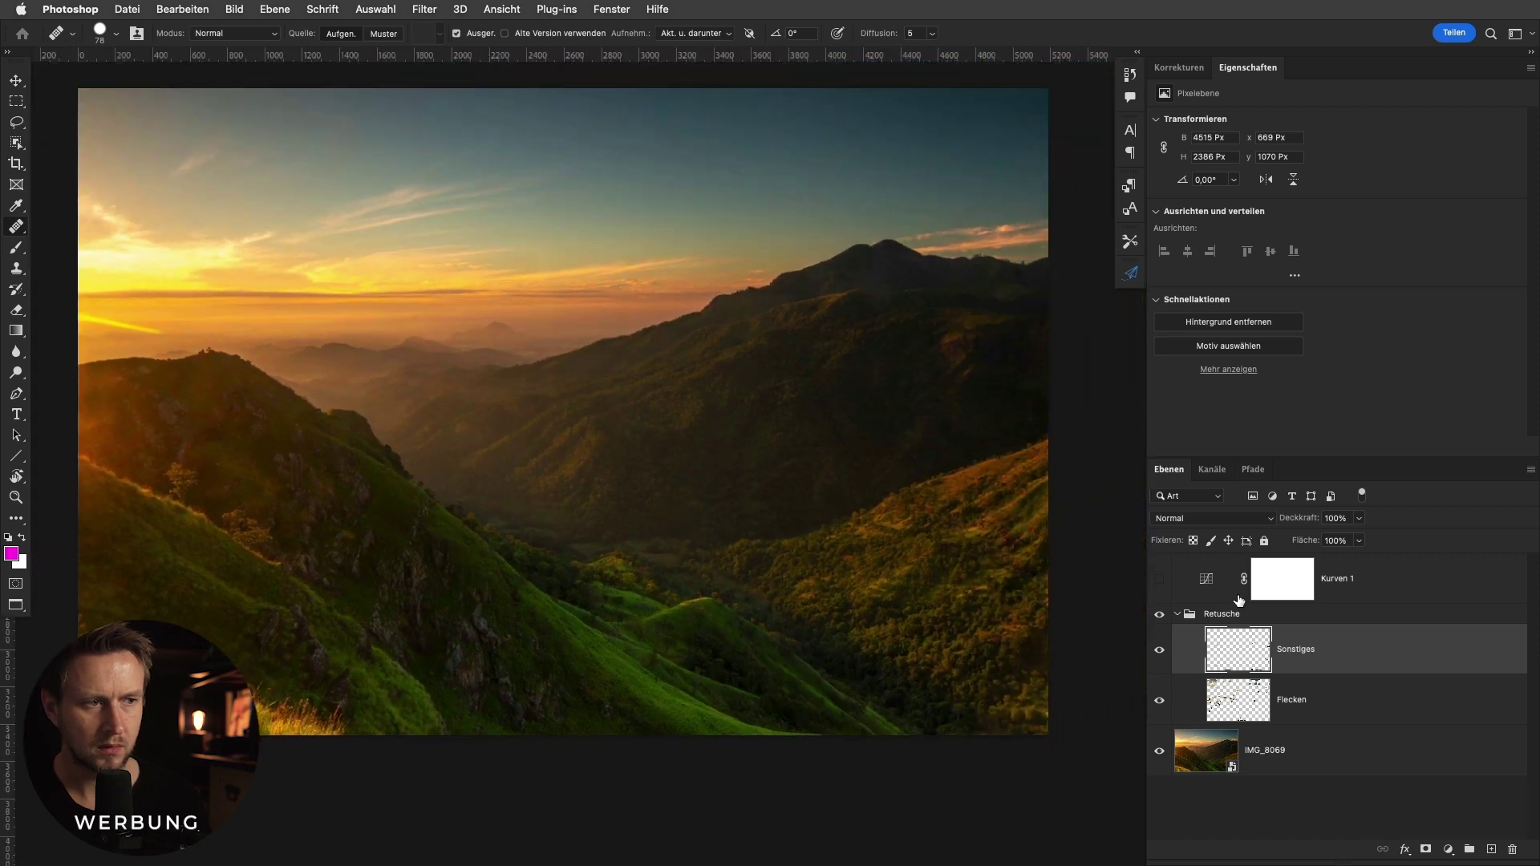
left_click(1162, 648, "alt")
left_click(1163, 652)
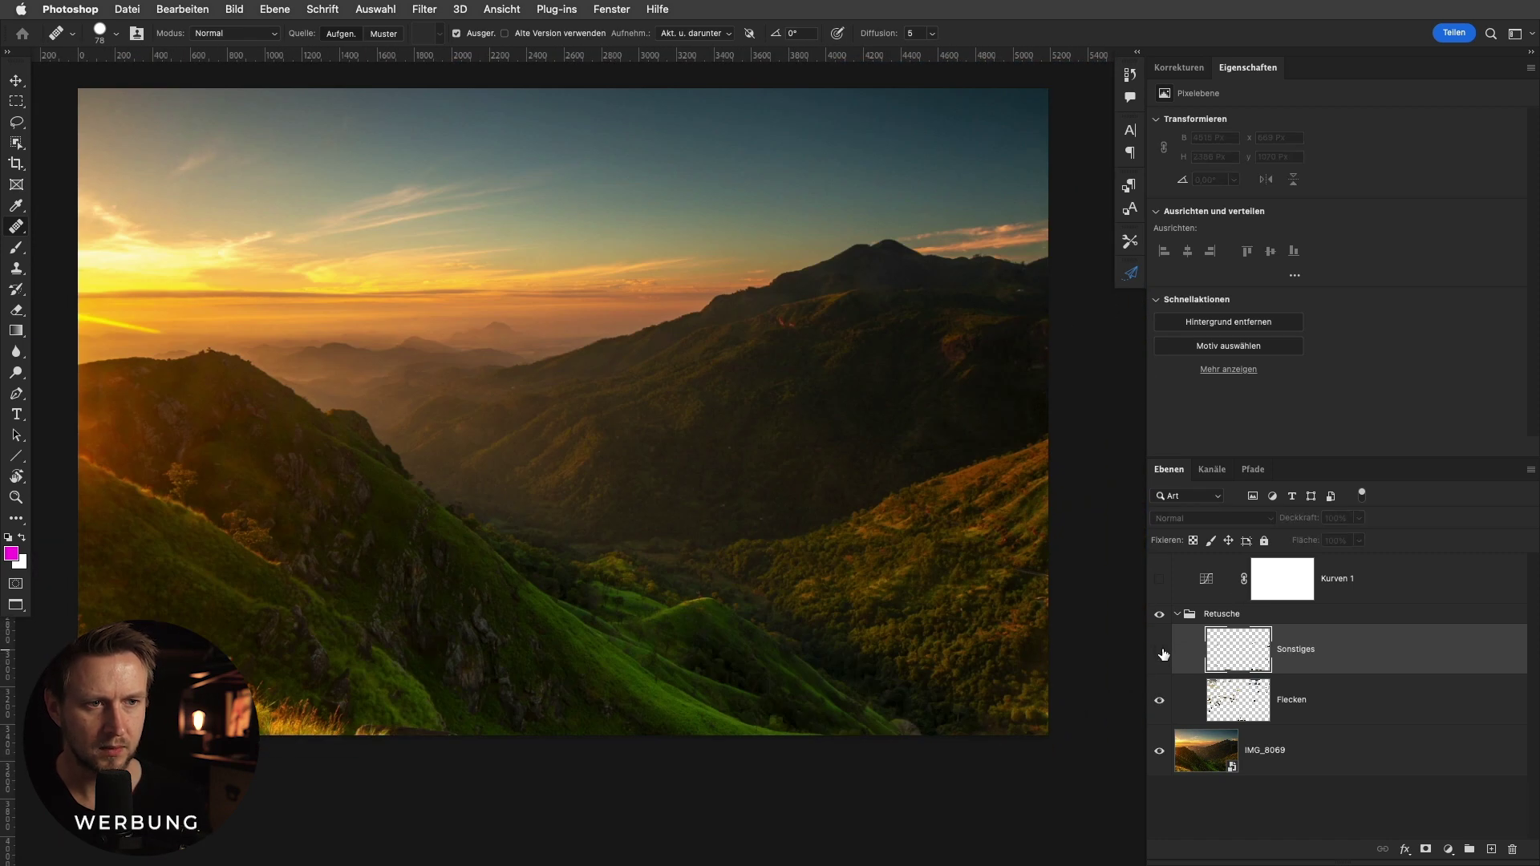
left_click(1162, 651)
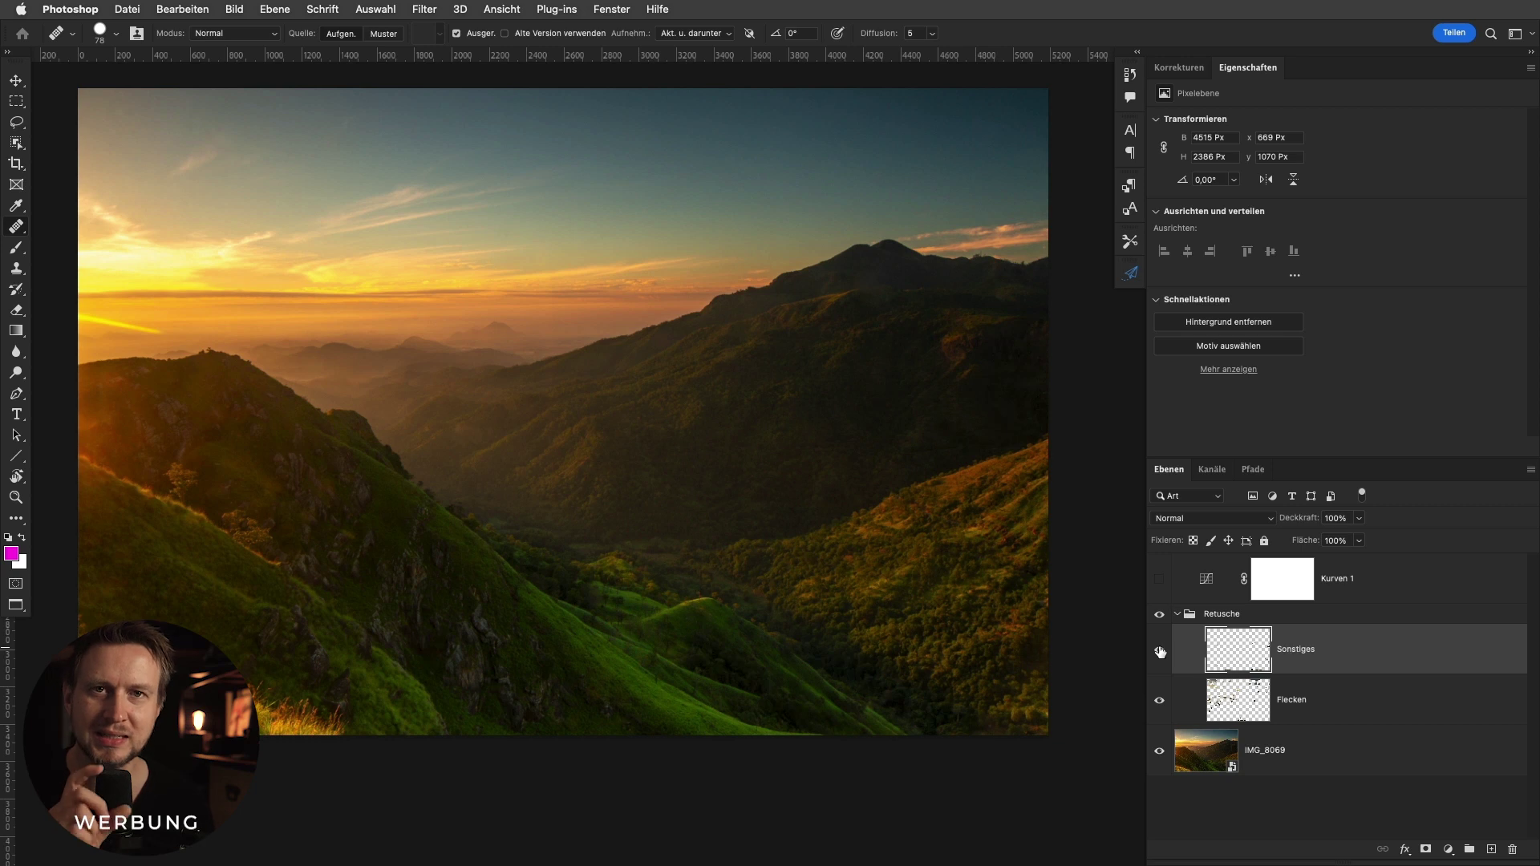
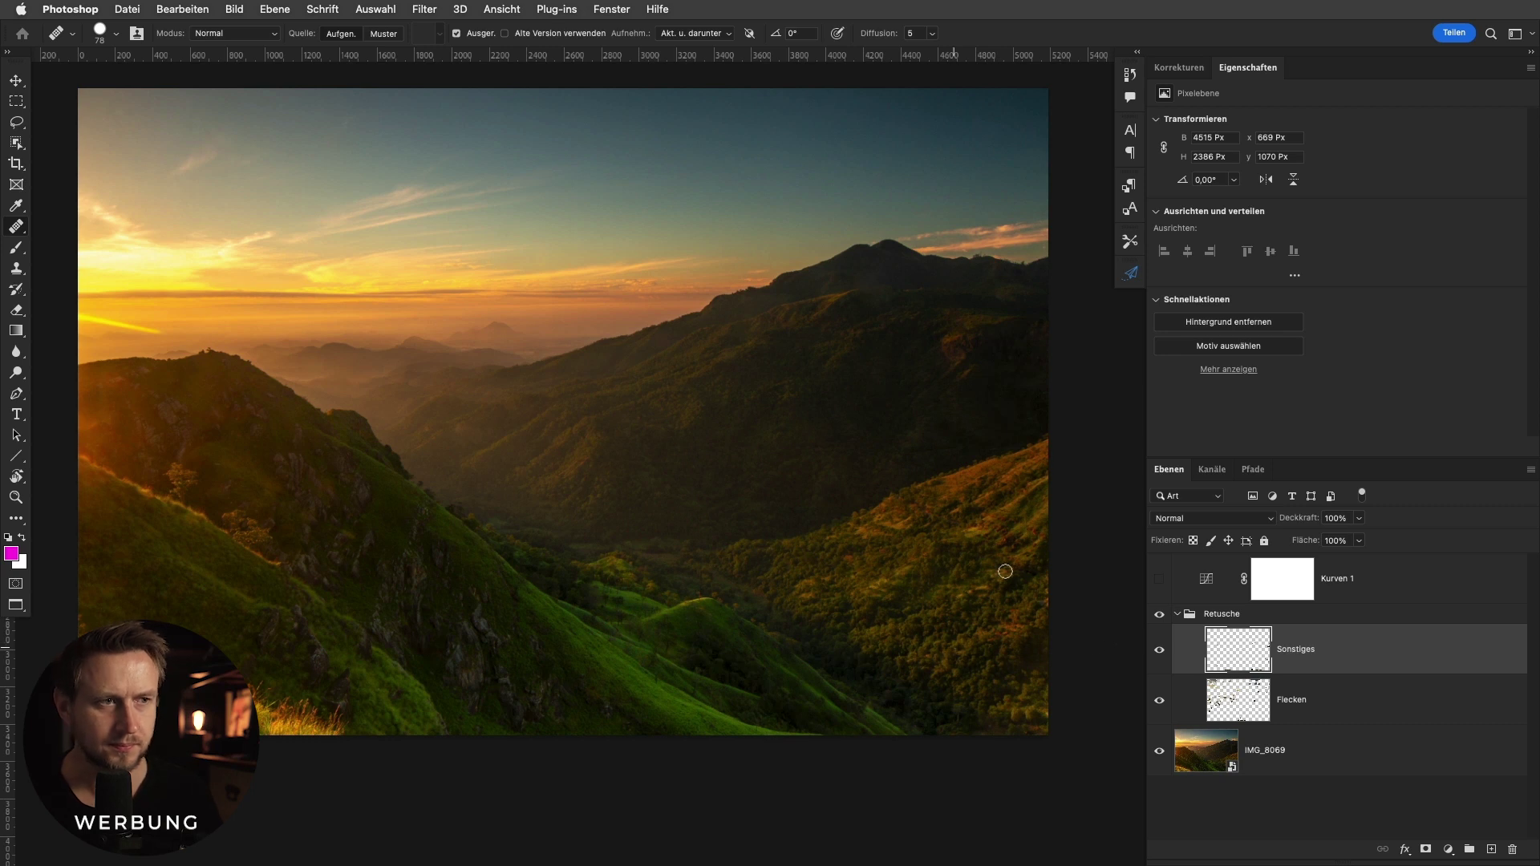
Shrink the healing brush and heal spots along the right ridgeline.
scroll(1046, 243, "up", 2)
scroll(1059, 264, "up", 3)
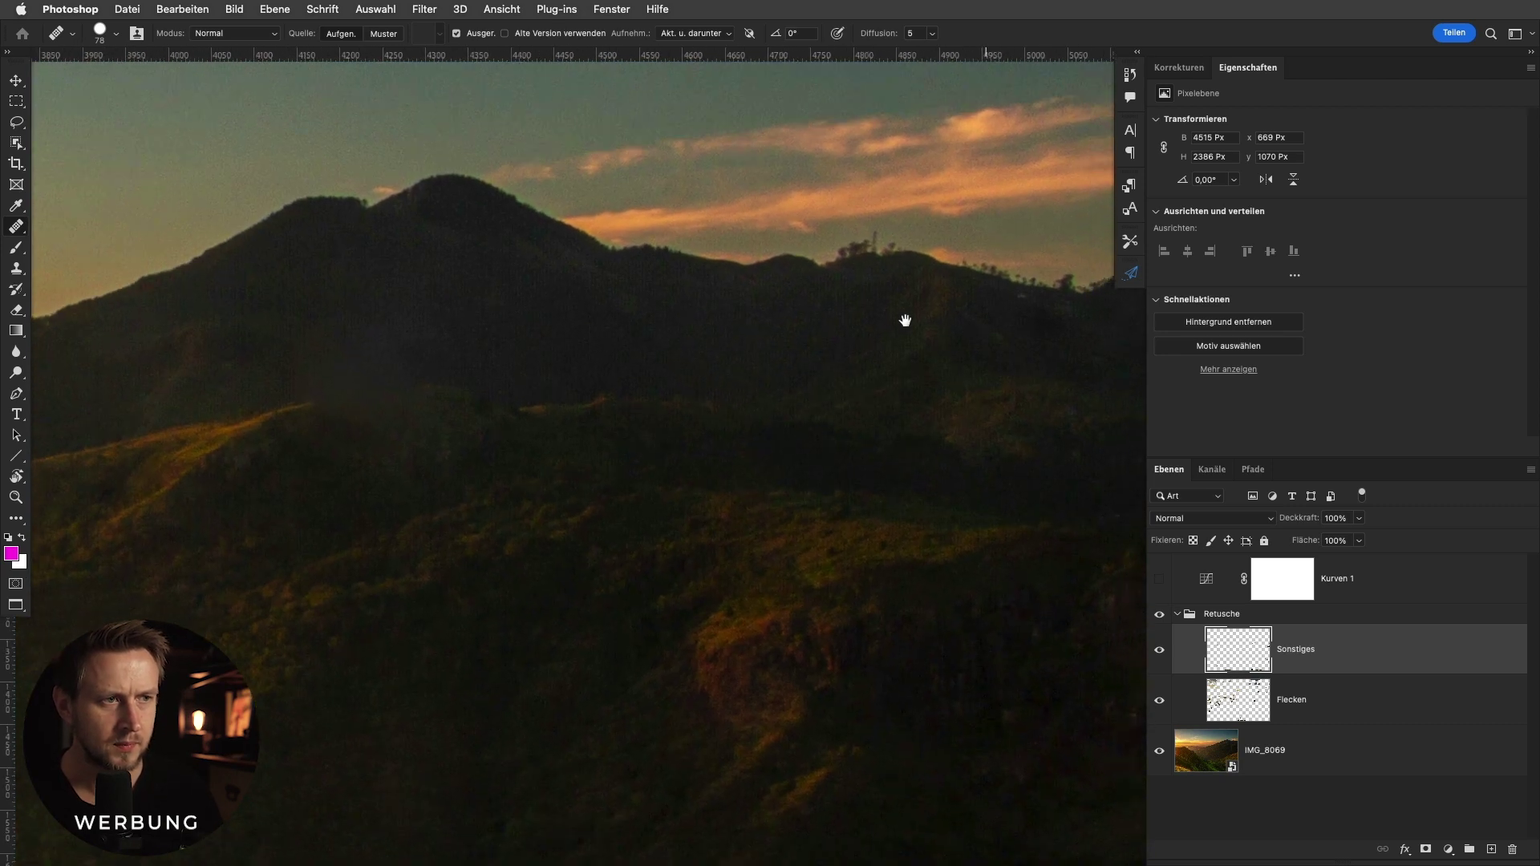
scroll(808, 346, "up", 1)
left_click_drag(806, 377, 782, 365)
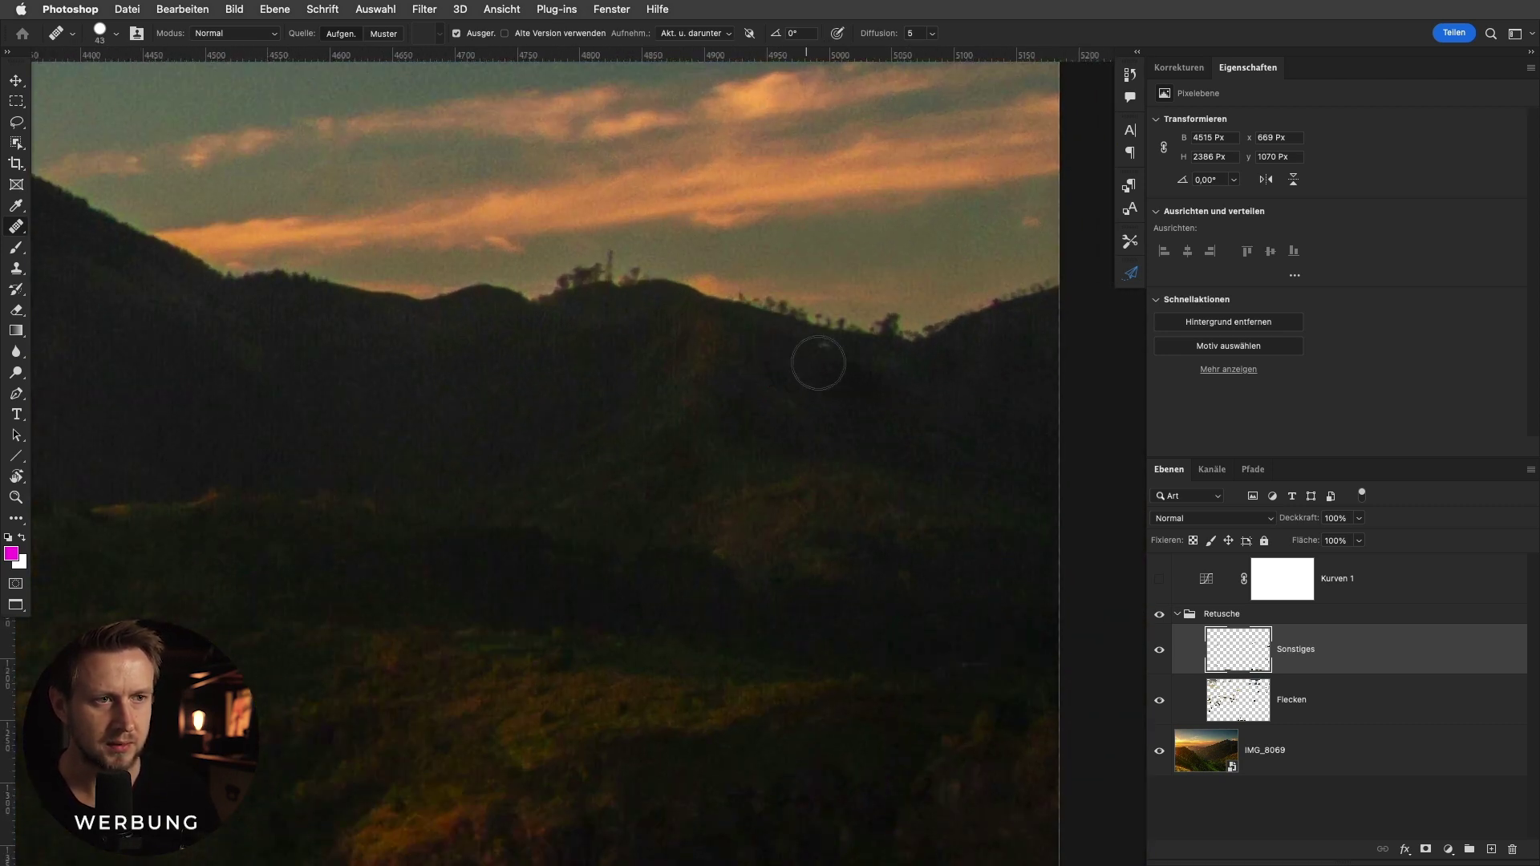
scroll(860, 319, "down", 2)
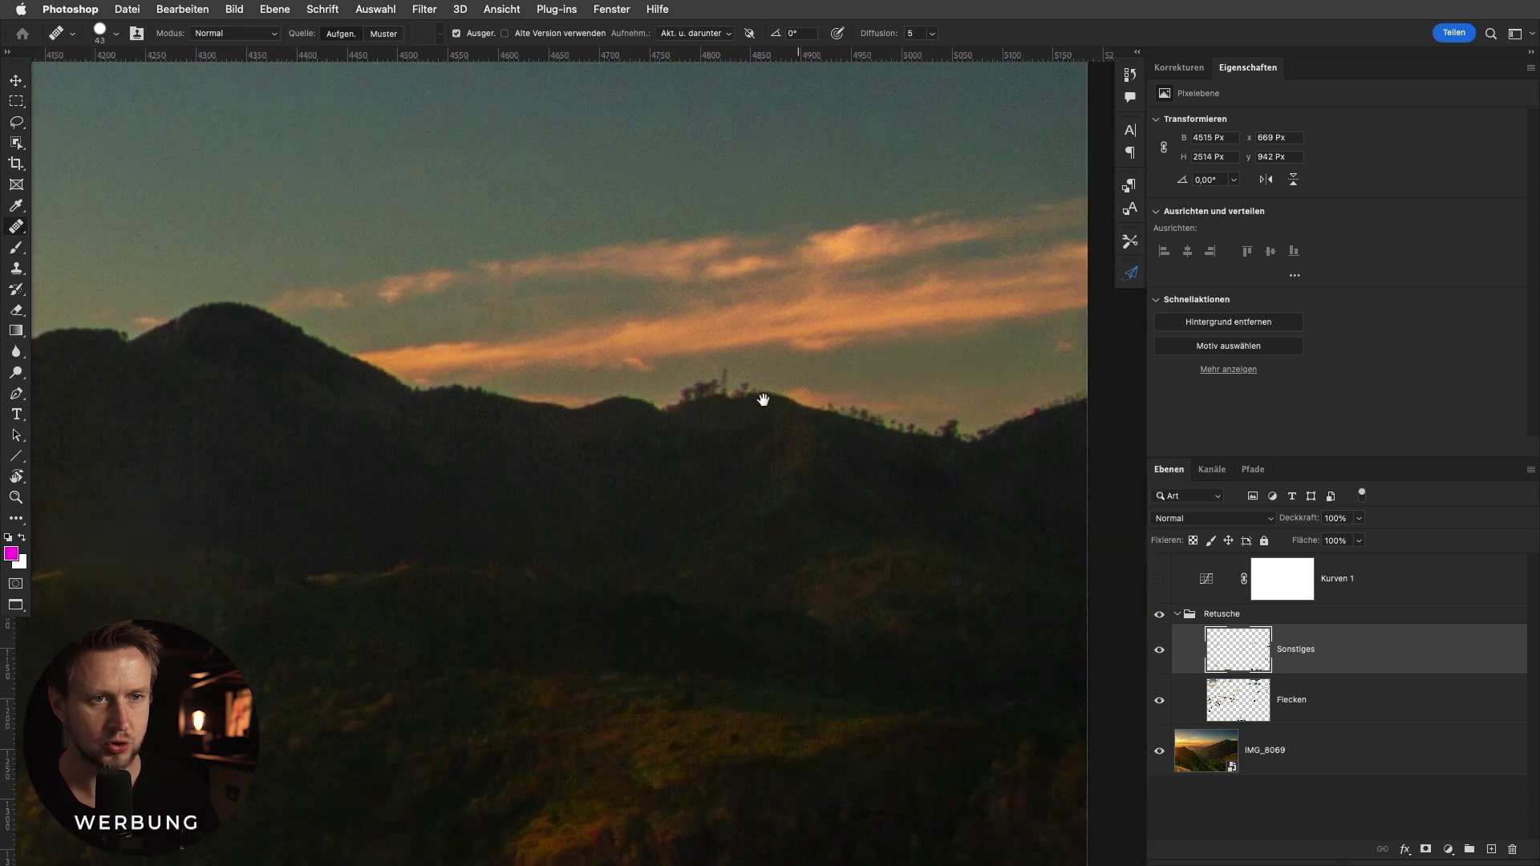
scroll(588, 405, "down", 5)
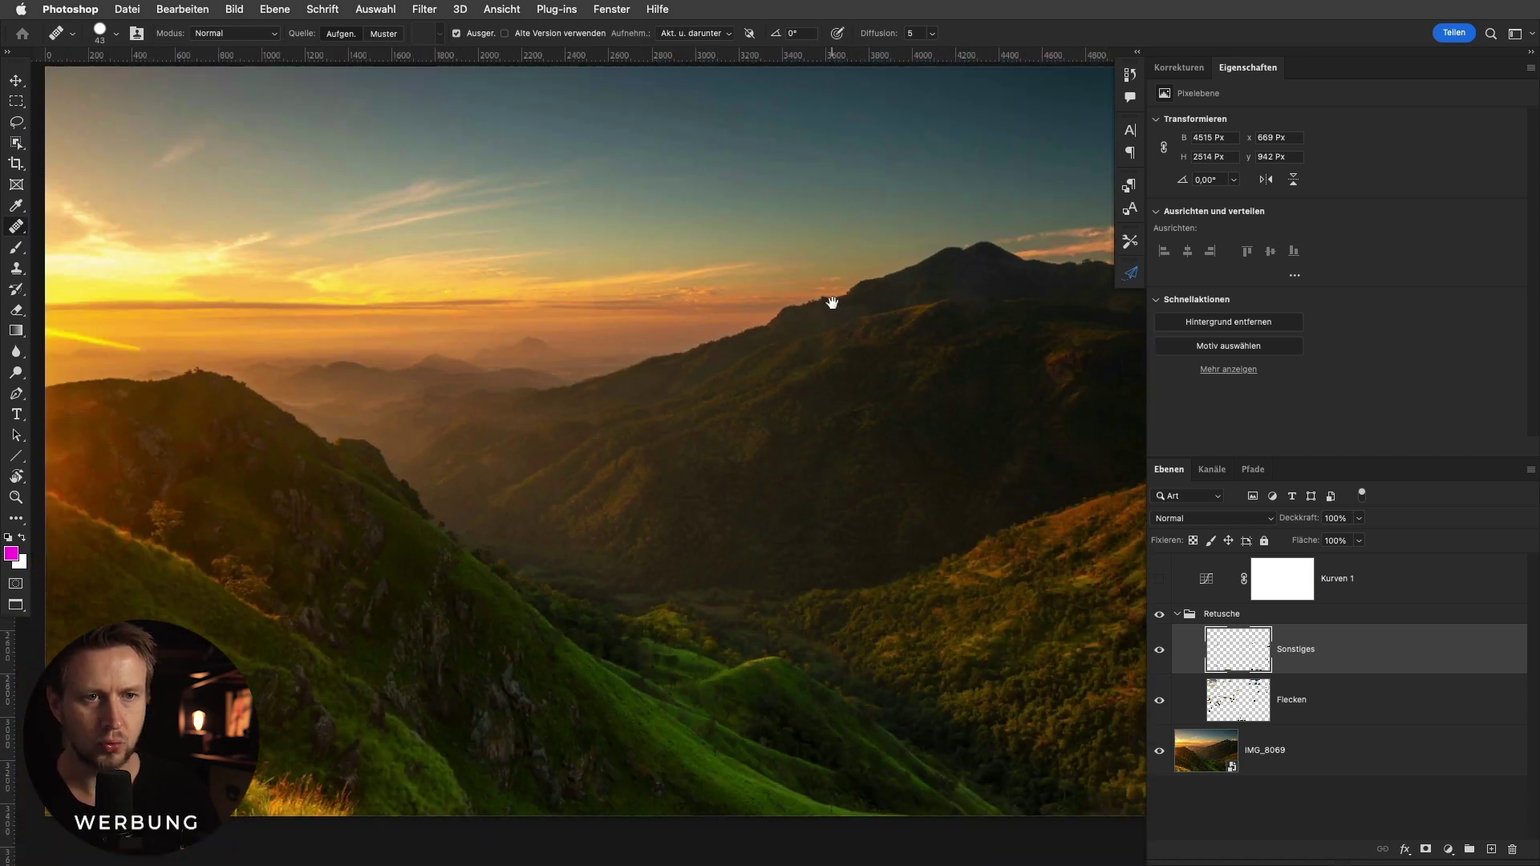
mouse_move(834, 325)
left_mouse_down()
mouse_move(901, 319)
mouse_move(849, 333)
left_mouse_up()
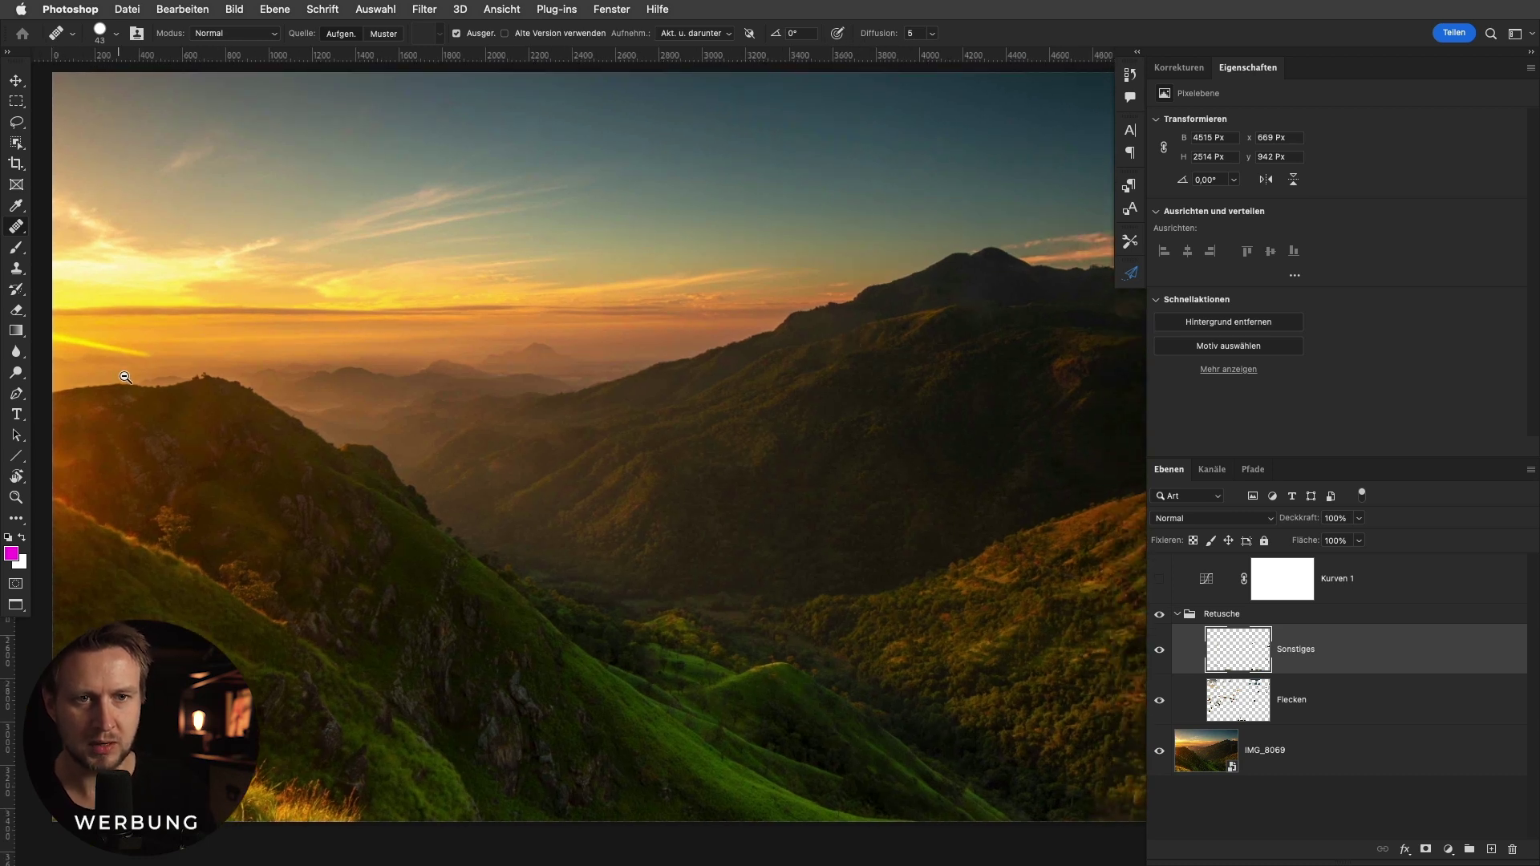
scroll(125, 377, "up", 5)
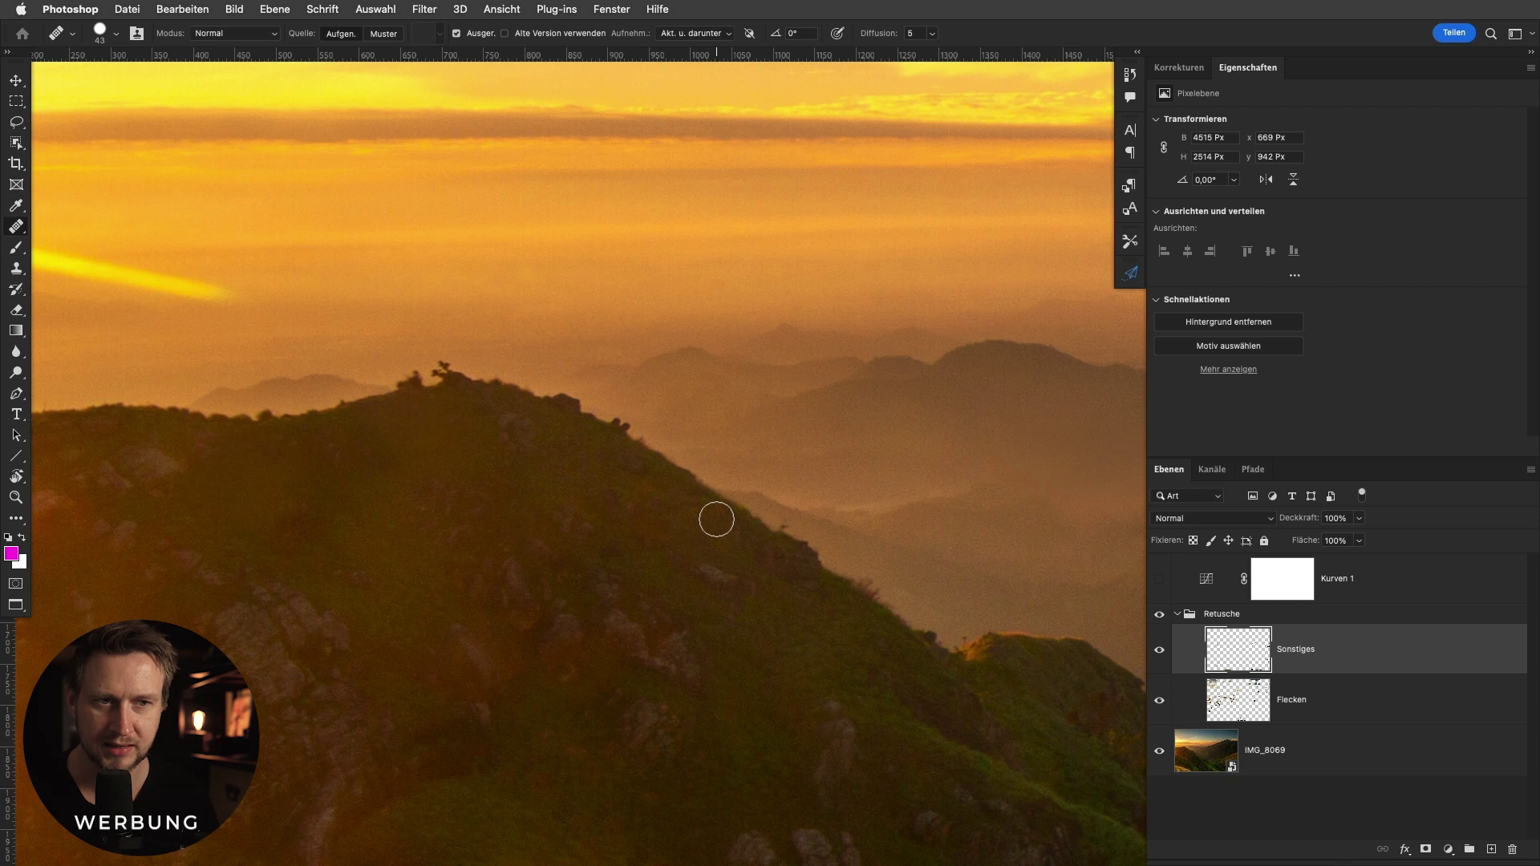
Zoom in on the left hill's summit and shrink the healing brush much further.
left_click(720, 423, "alt")
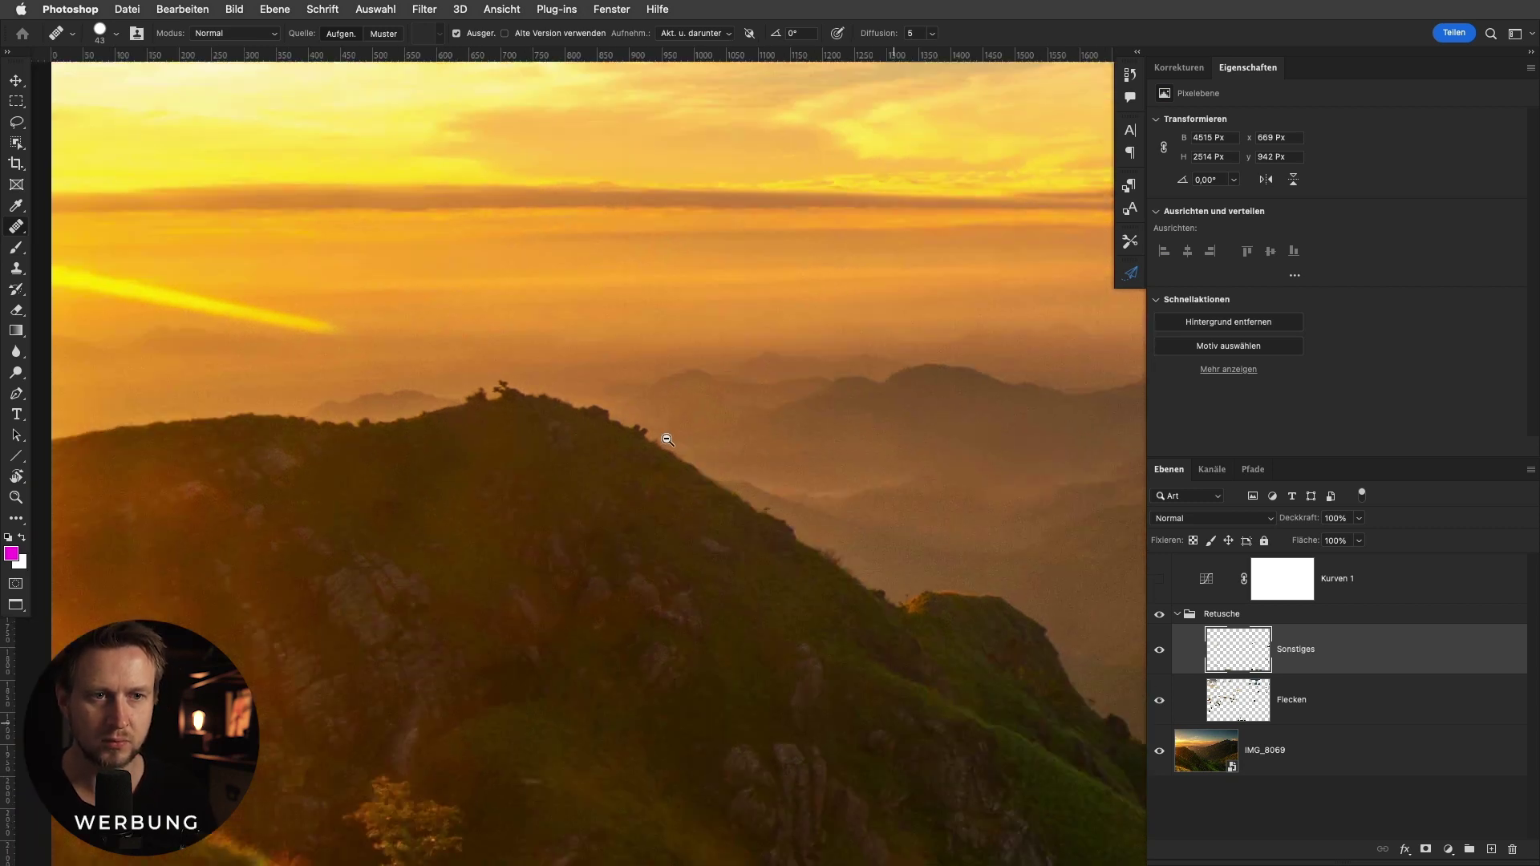
left_click(619, 430, "alt")
left_click_drag(771, 512, 684, 466)
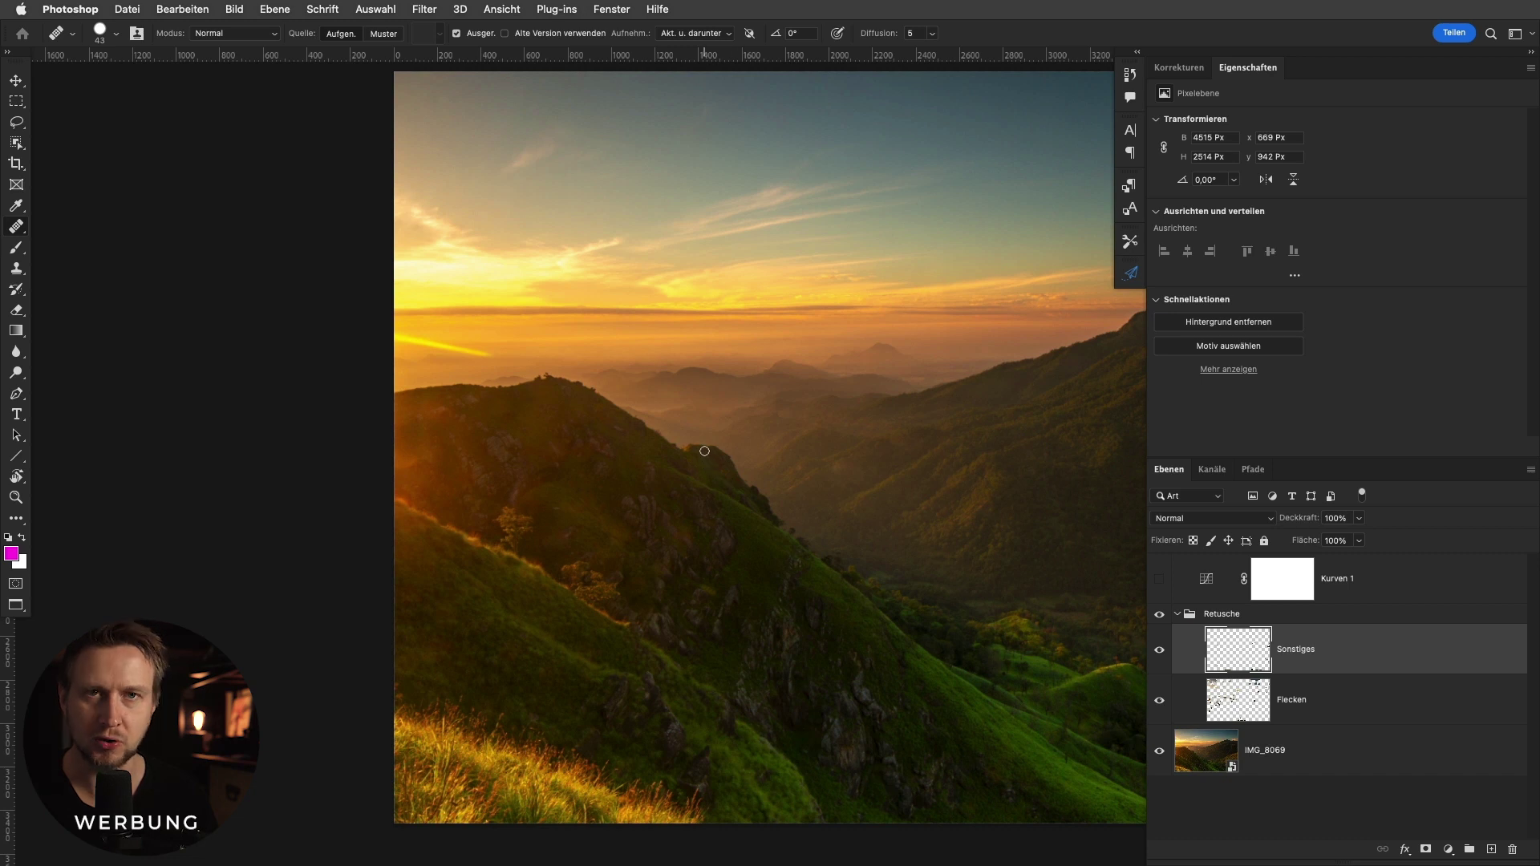
scroll(465, 401, "up", 5)
left_click_drag(602, 379, 601, 437)
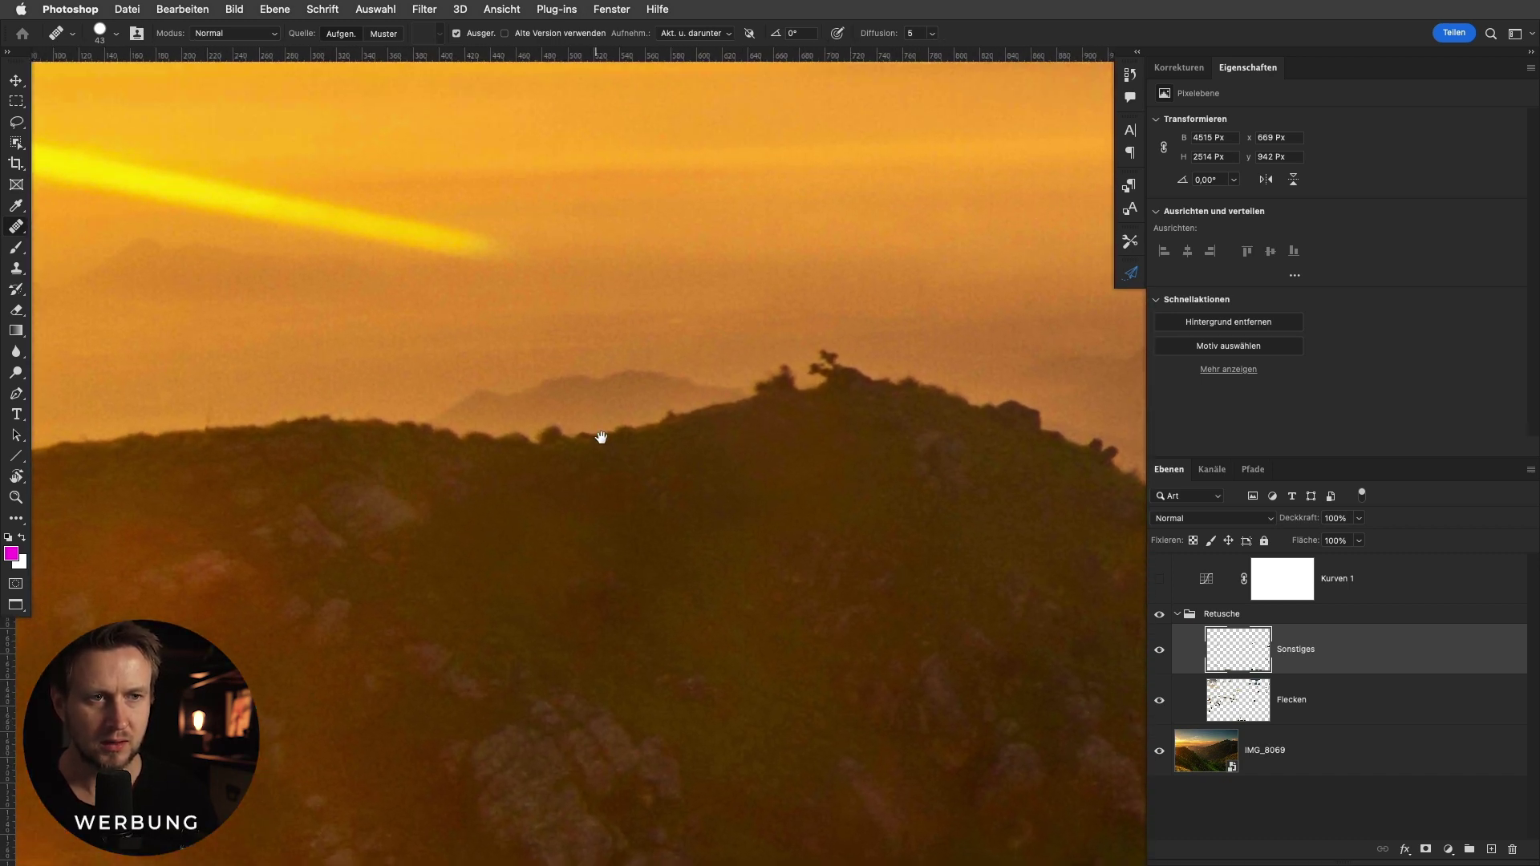
left_click_drag(612, 371, 477, 384)
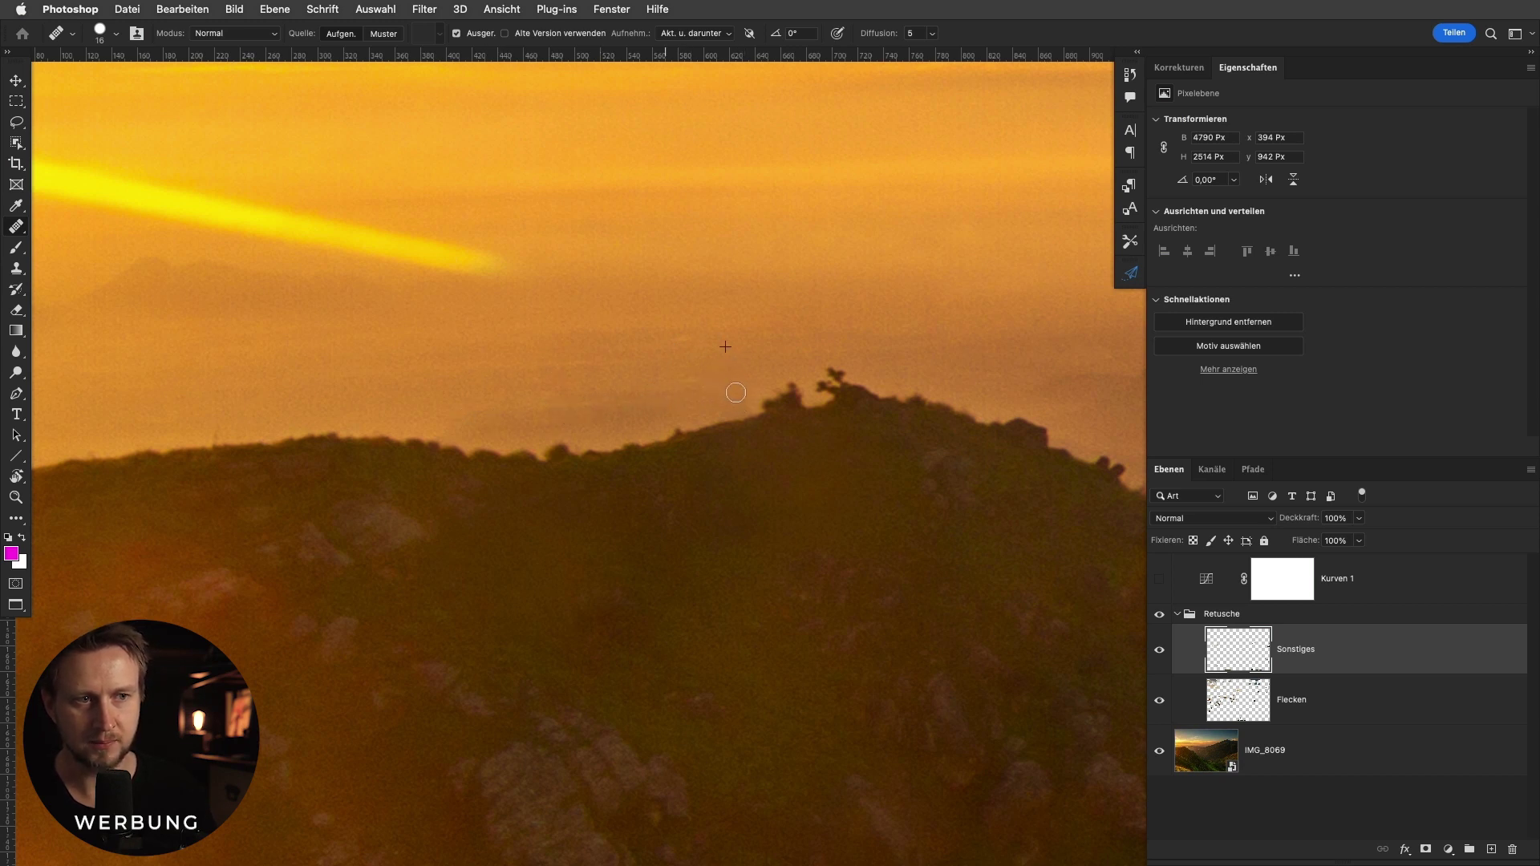
Clone-stamp over the left hill's ridge spot, sampling a source beside the summit.
key("s")
scroll(734, 365, "up", 2)
left_click(781, 377, "alt")
left_click(767, 418)
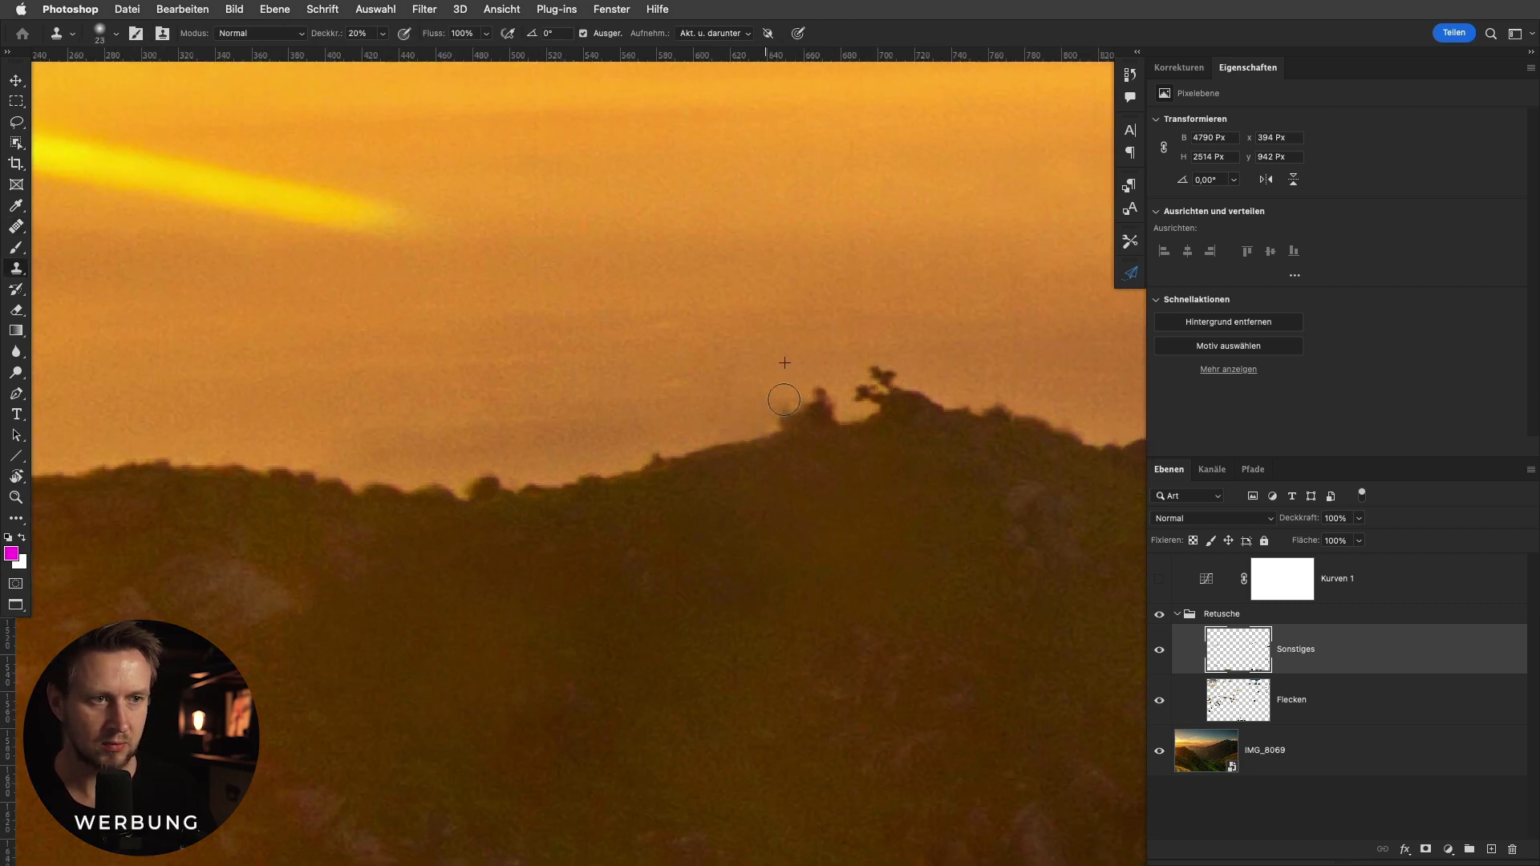
scroll(751, 388, "down", 3)
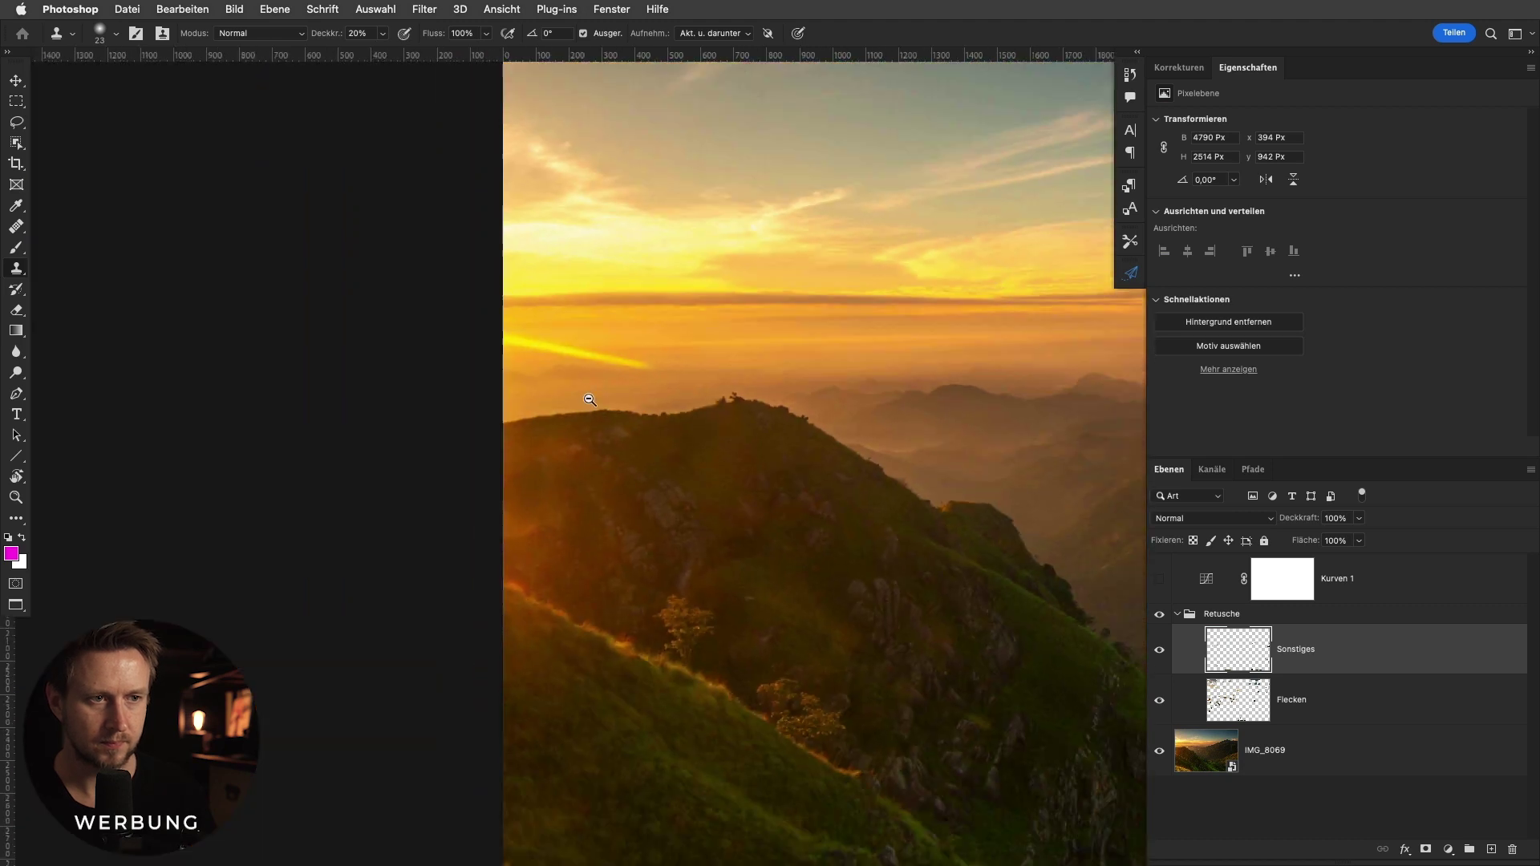
scroll(588, 403, "down", 2)
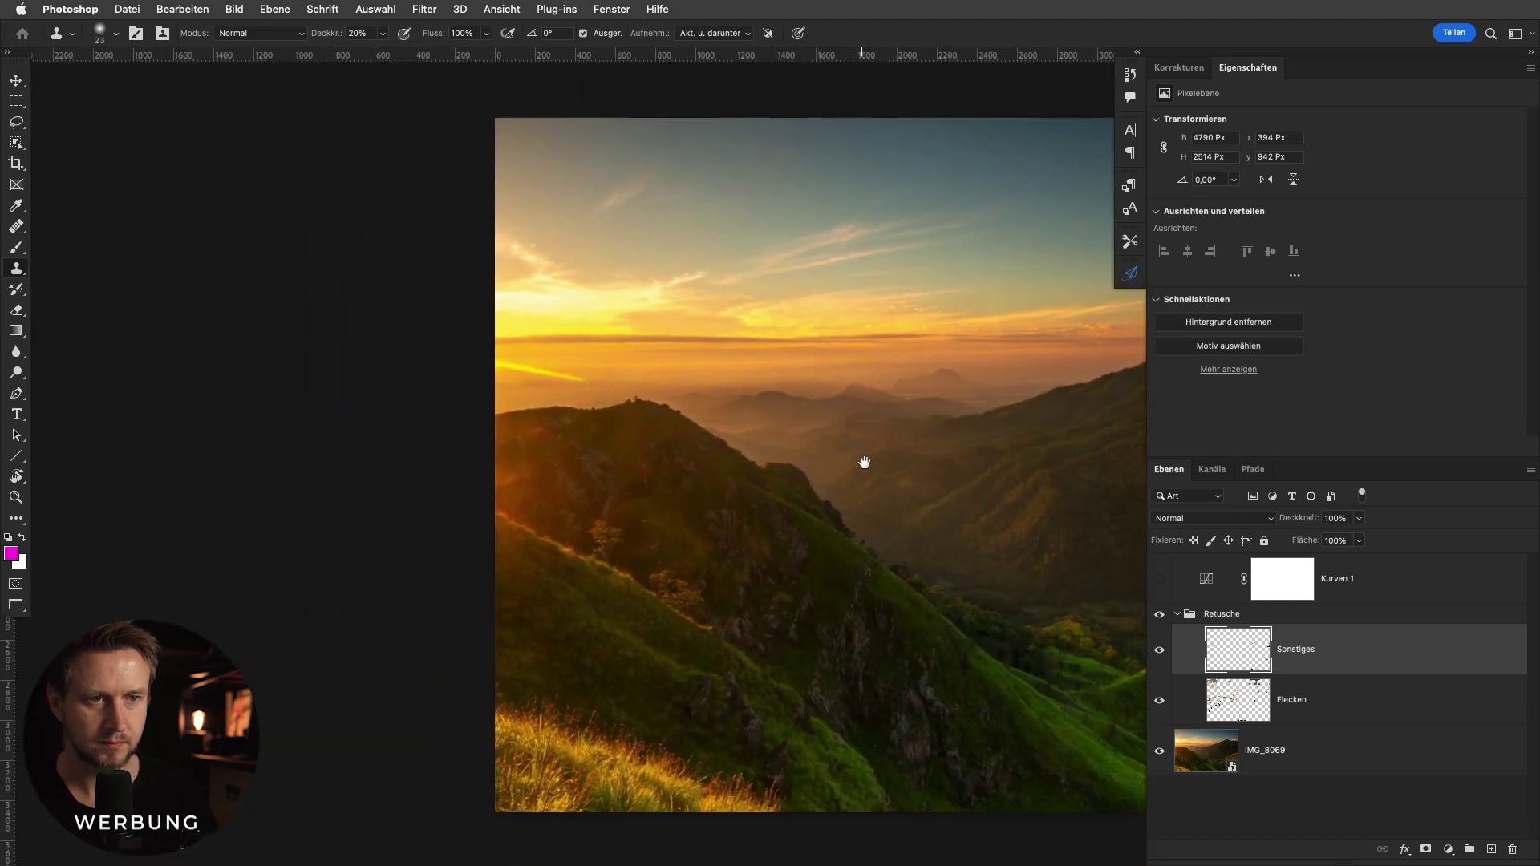
Zoom in on the left hillside and switch back to the Healing Brush.
left_click_drag(864, 462, 592, 317)
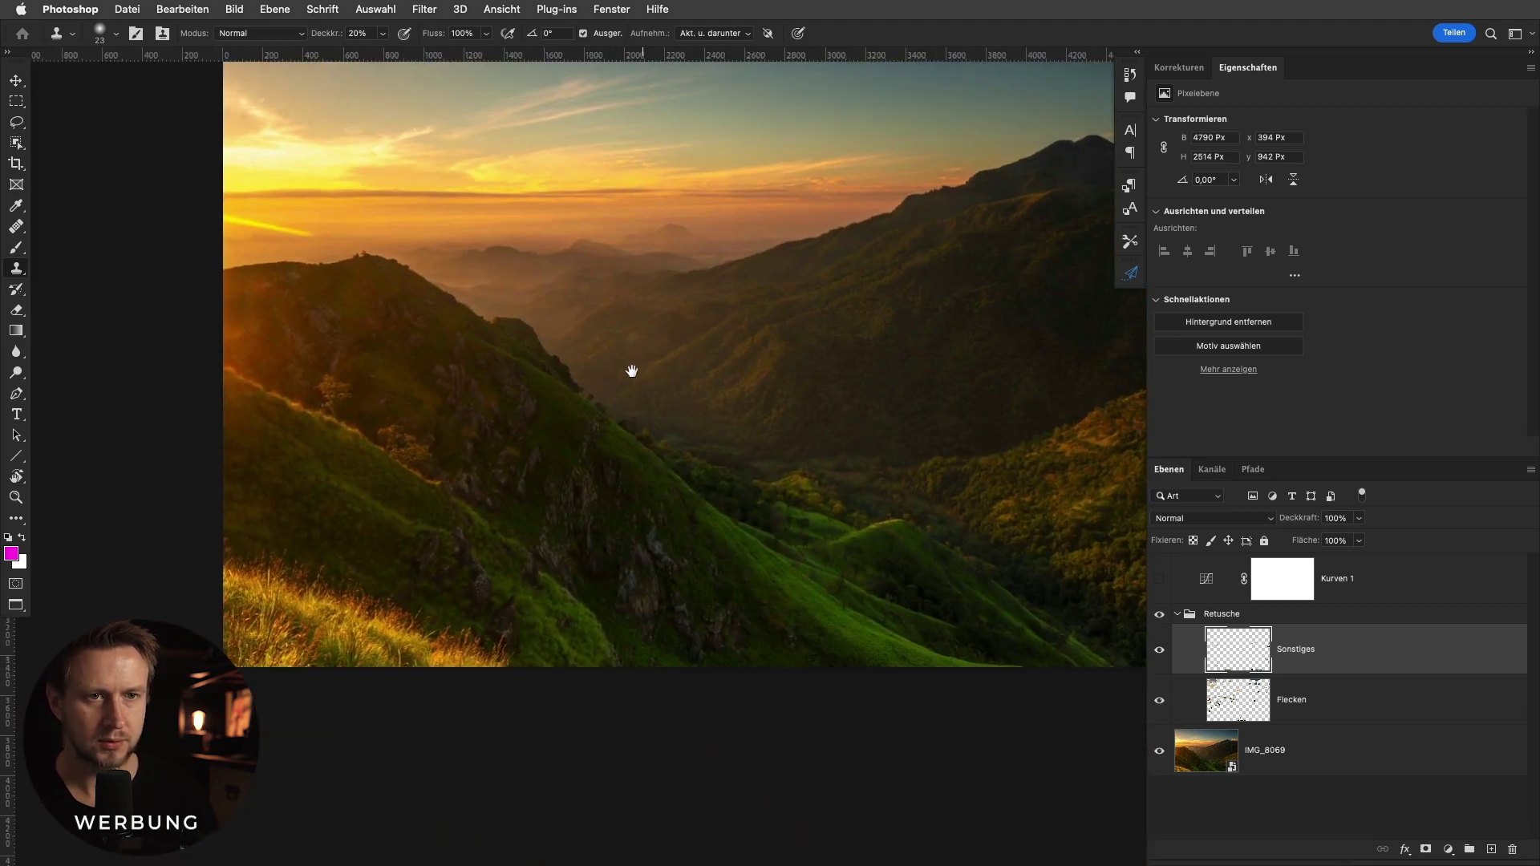
scroll(230, 372, "up", 3)
scroll(422, 395, "left", 3)
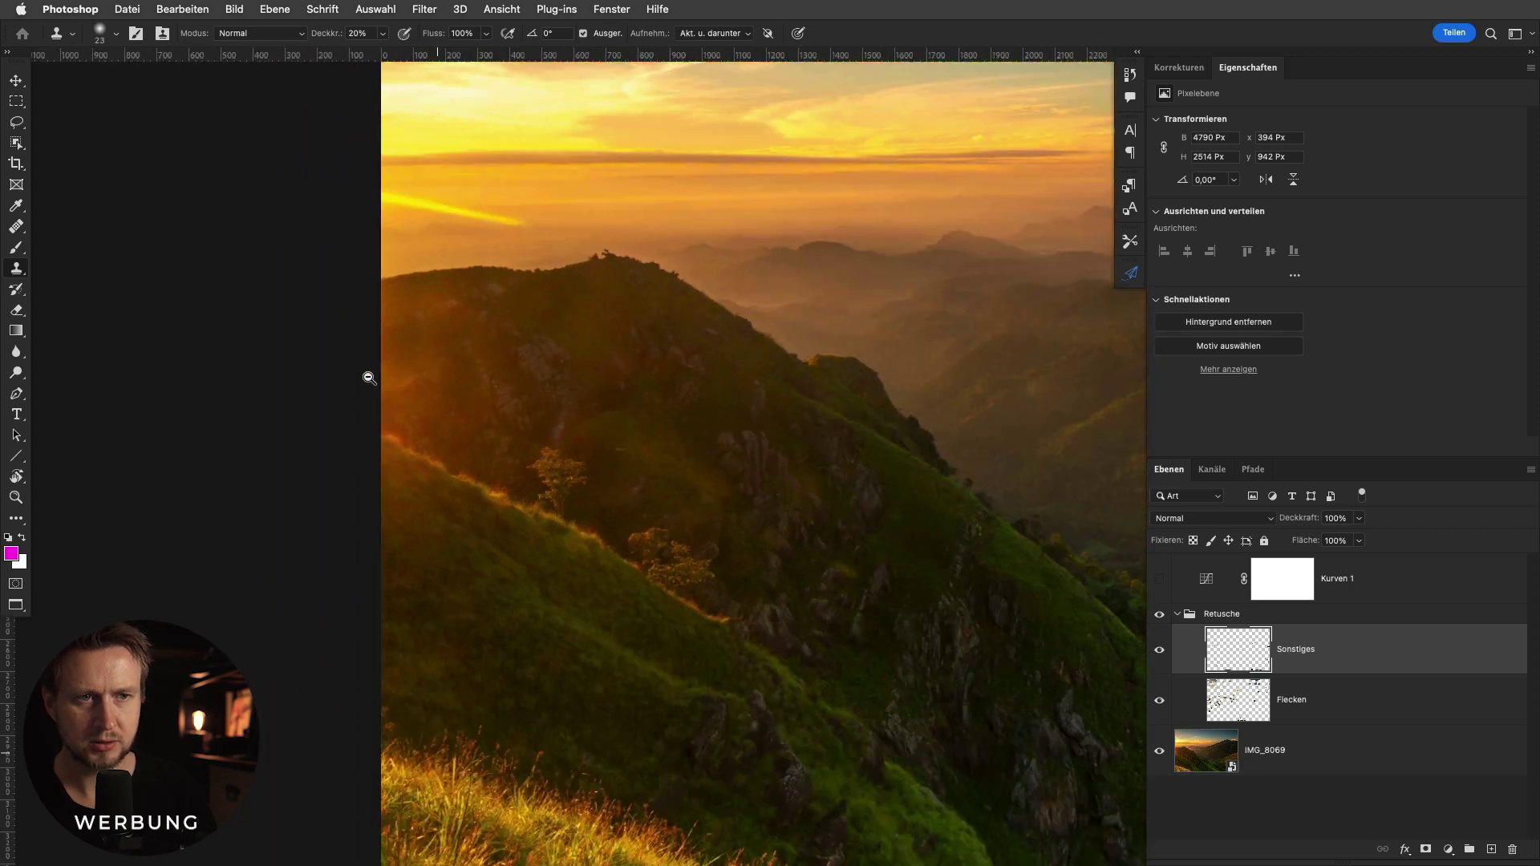
scroll(369, 377, "down", 1)
scroll(433, 365, "up", 1)
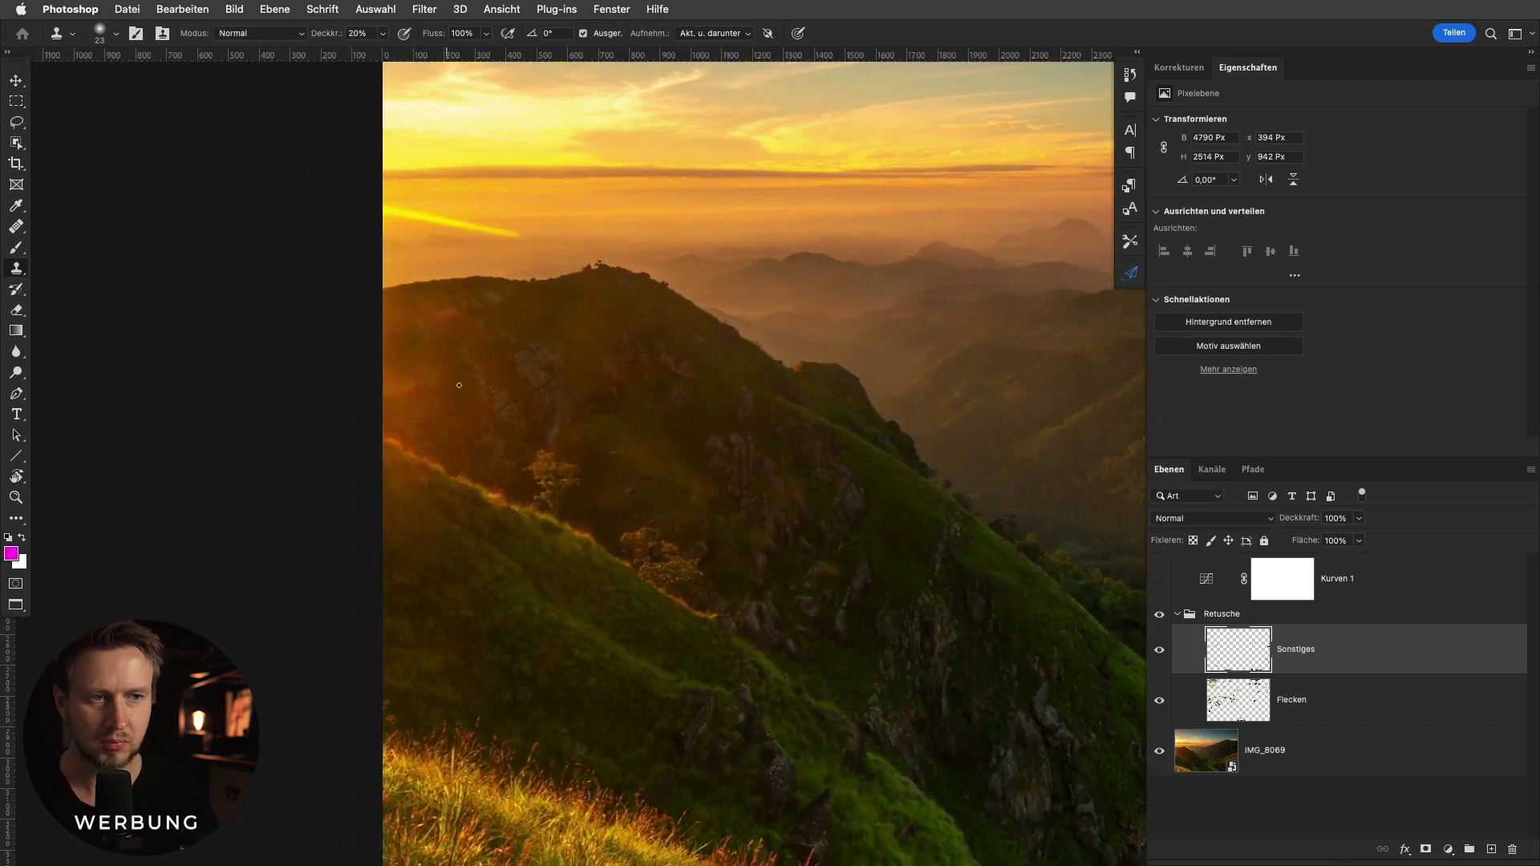
scroll(429, 397, "down", 2)
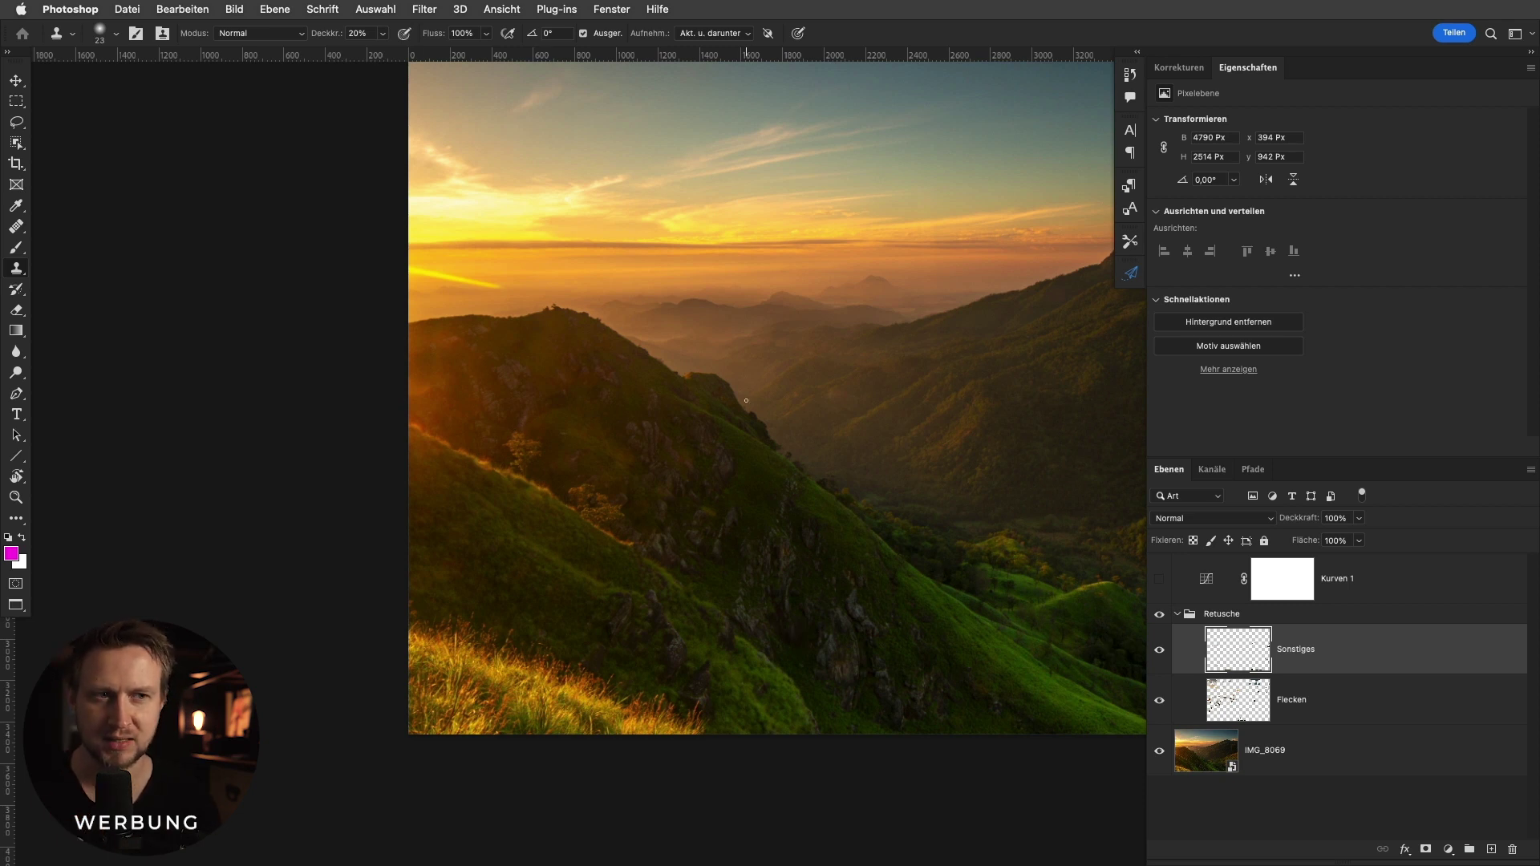
left_click(449, 393, "super")
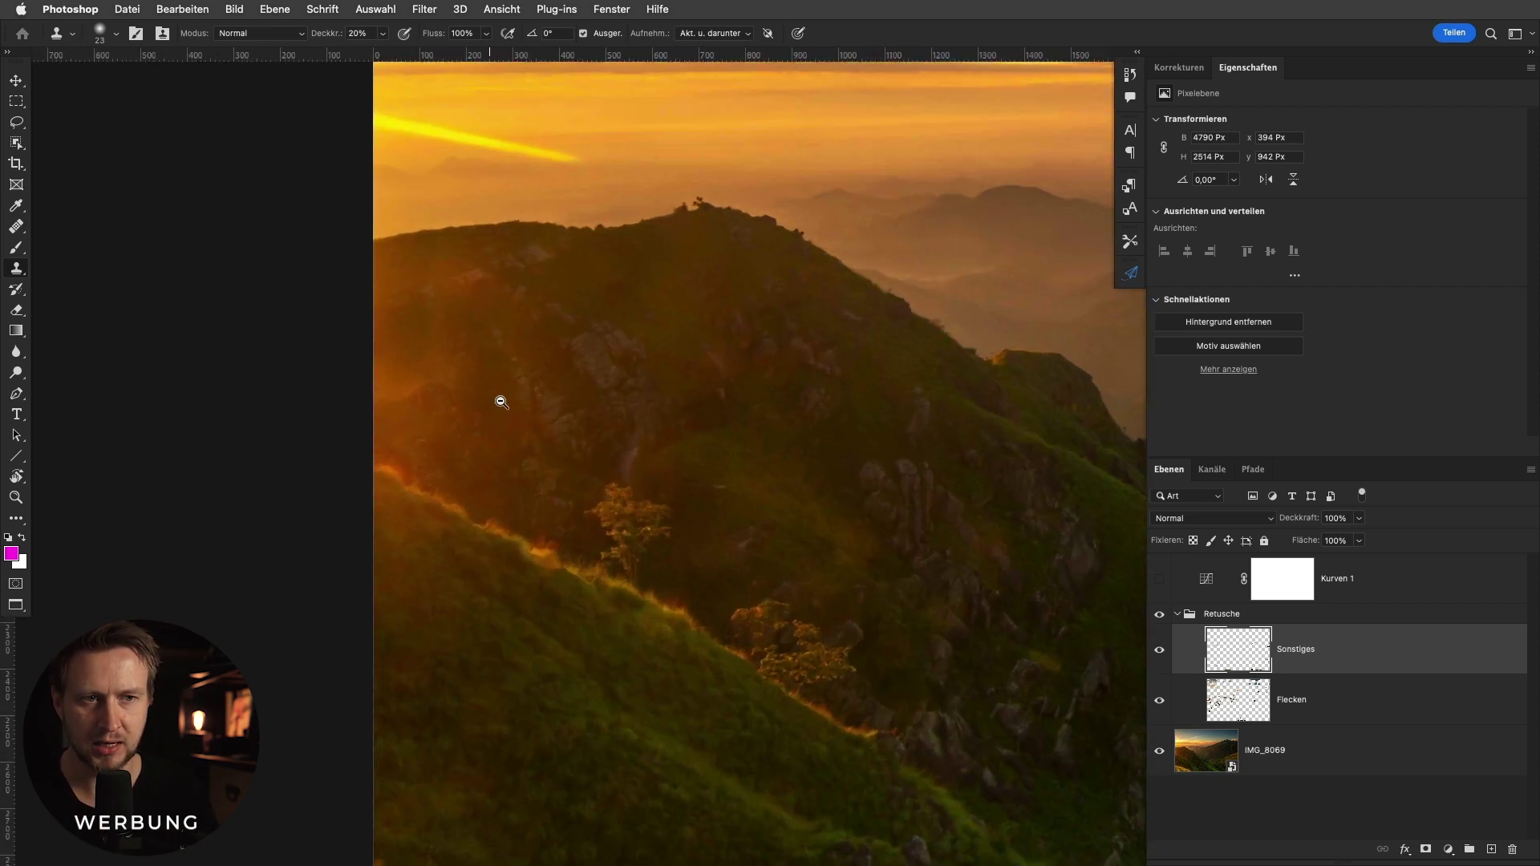
key("j")
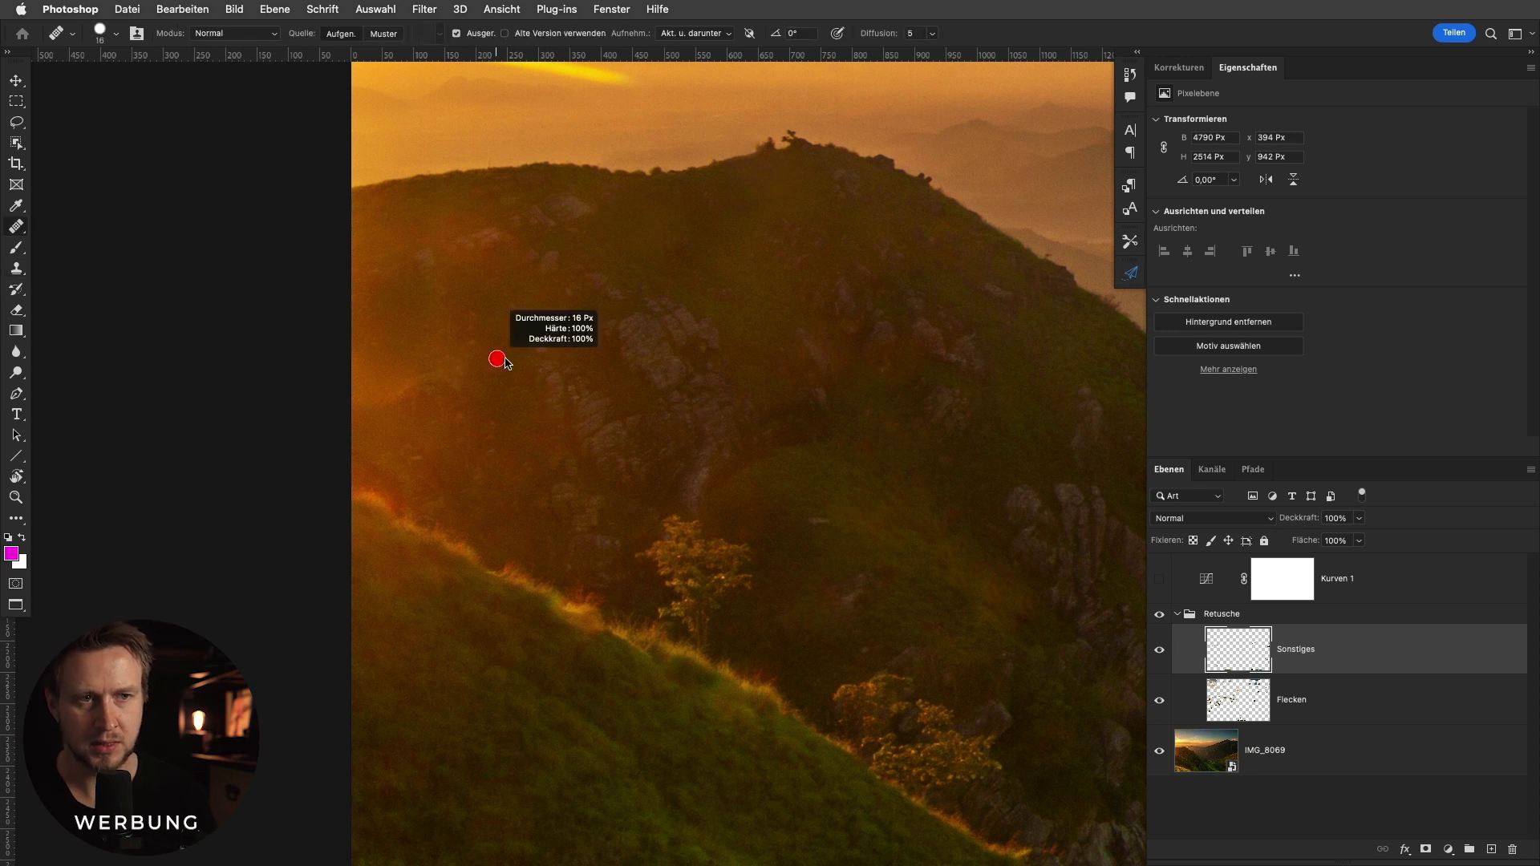
left_click_drag(447, 350, 494, 465)
key("s")
left_click(493, 465, "alt")
mouse_move(374, 403)
left_mouse_down()
mouse_move(388, 388)
mouse_move(380, 306)
left_mouse_up()
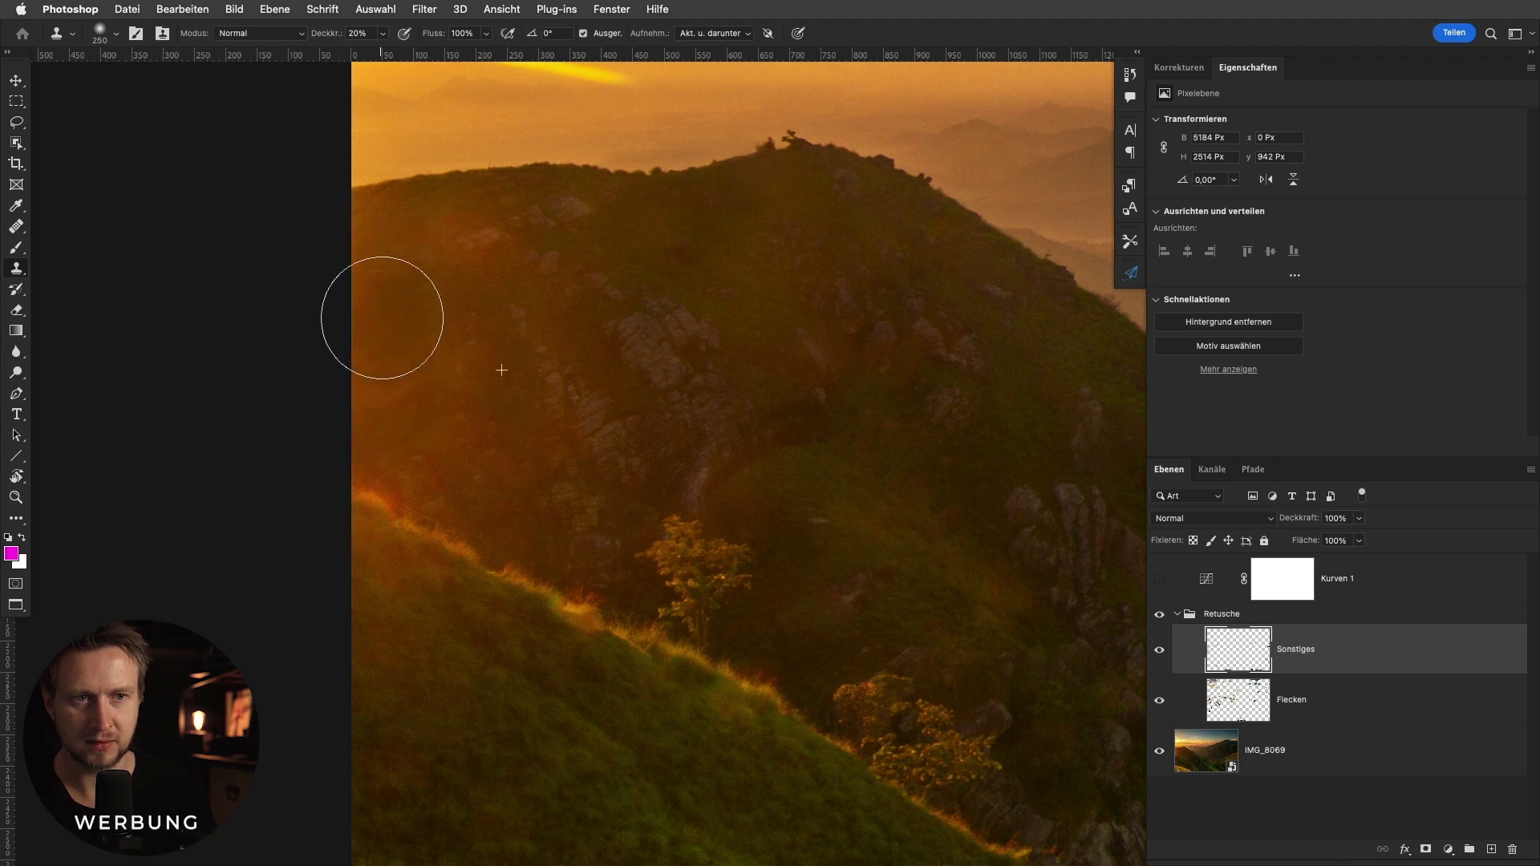
scroll(502, 461, "down", 5)
scroll(394, 472, "up", 3)
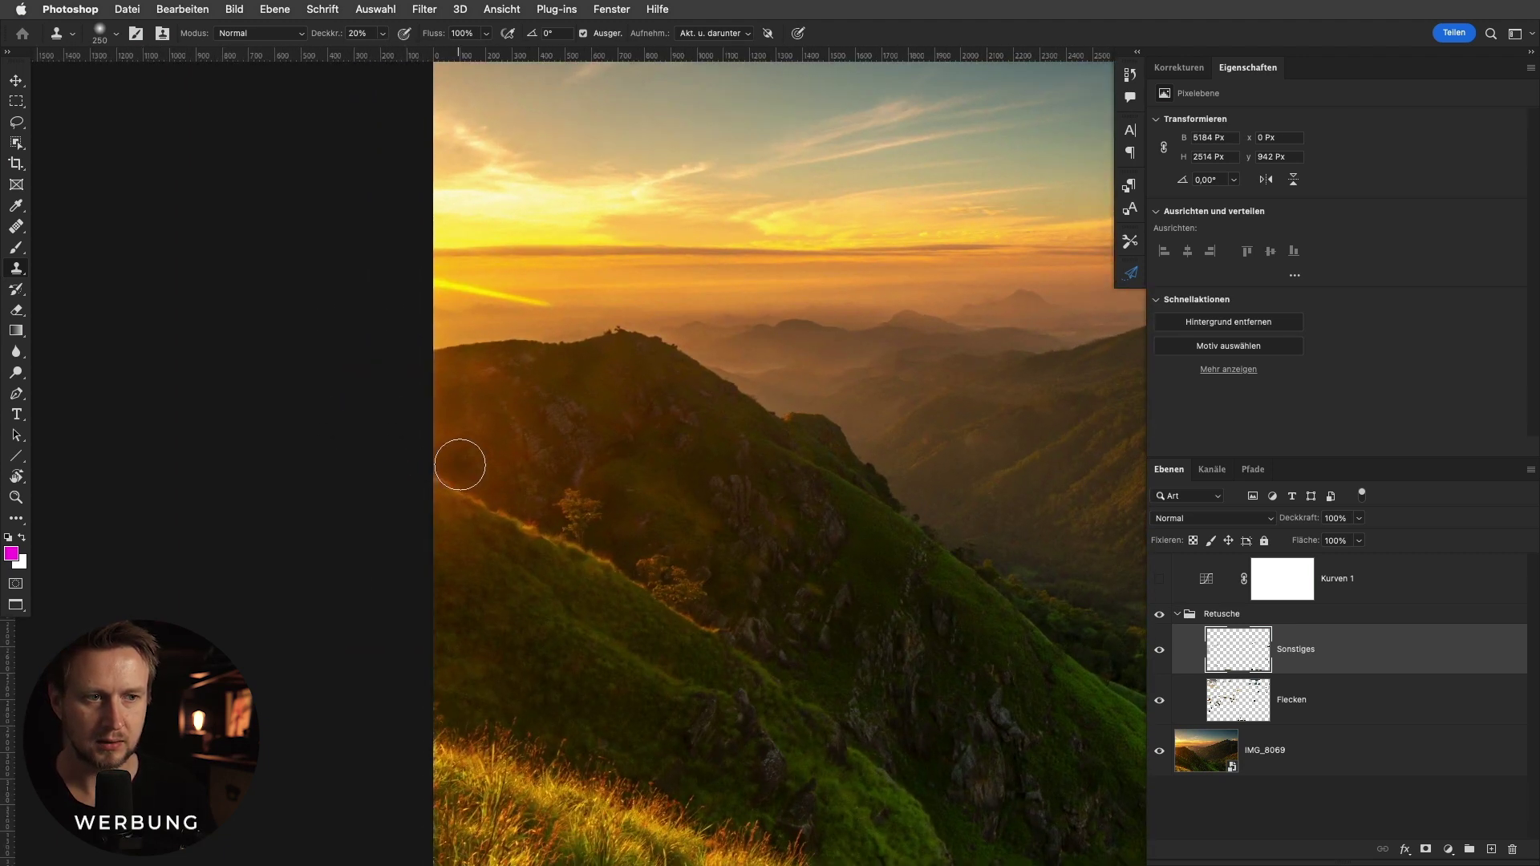
key("ctrl+z")
key("ctrl+z")
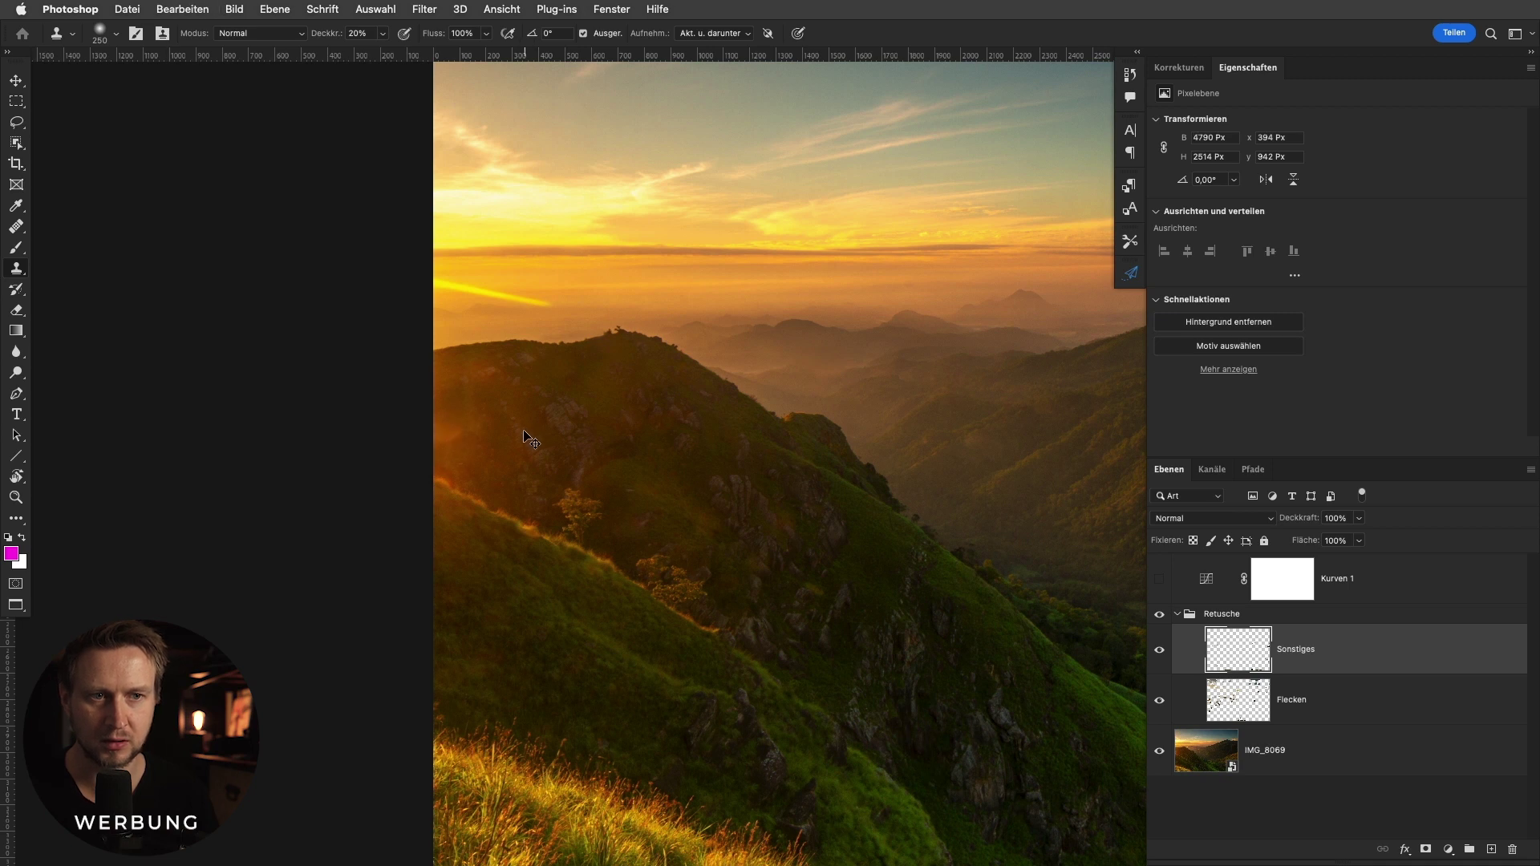
left_click_drag(499, 447, 317, 367)
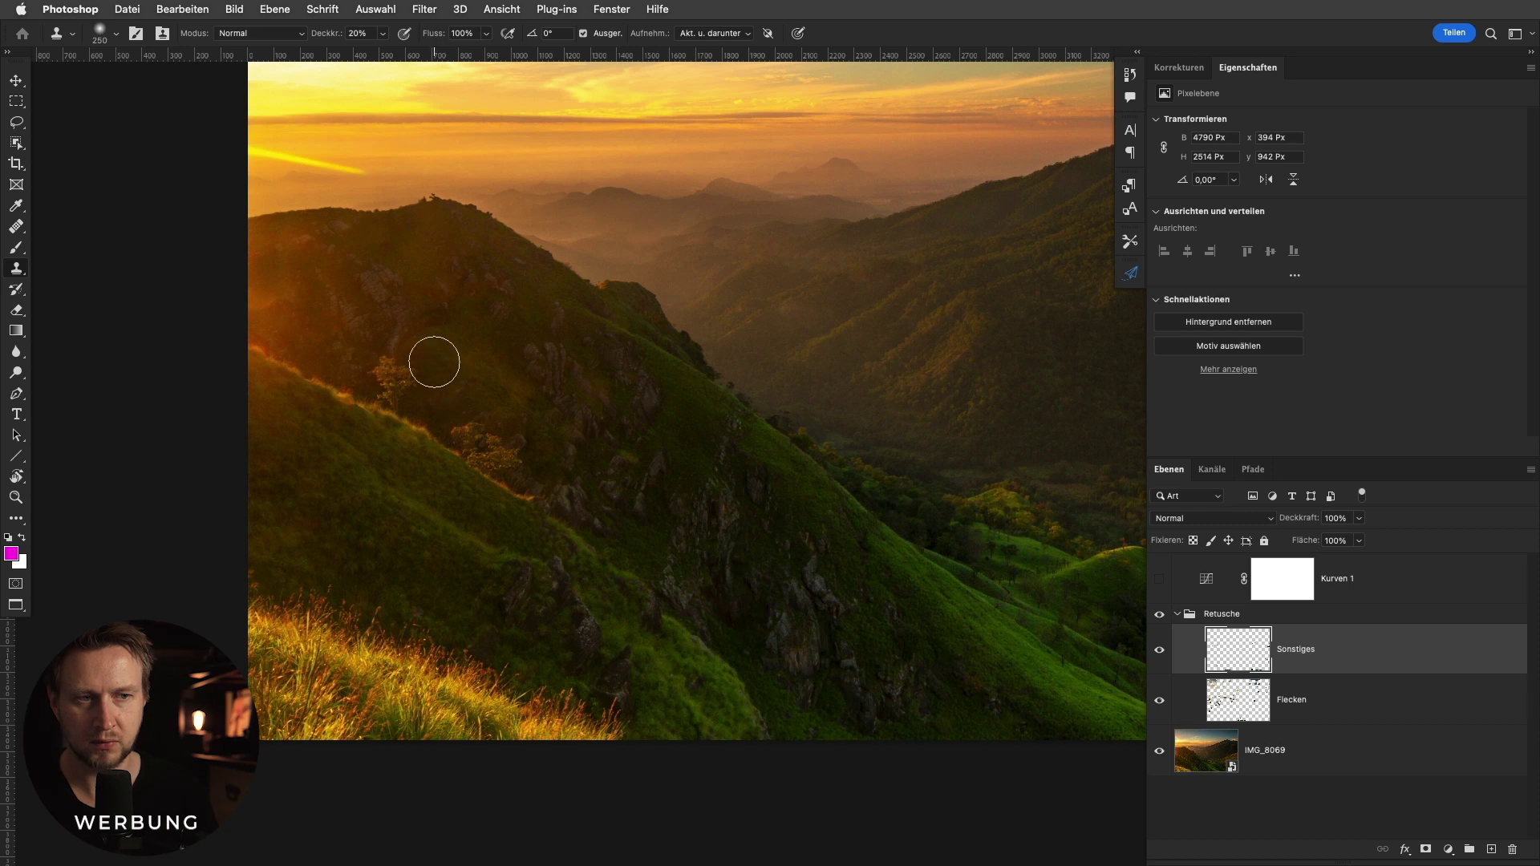
mouse_move(671, 491)
left_mouse_down()
mouse_move(706, 491)
mouse_move(632, 469)
left_mouse_up()
key("j")
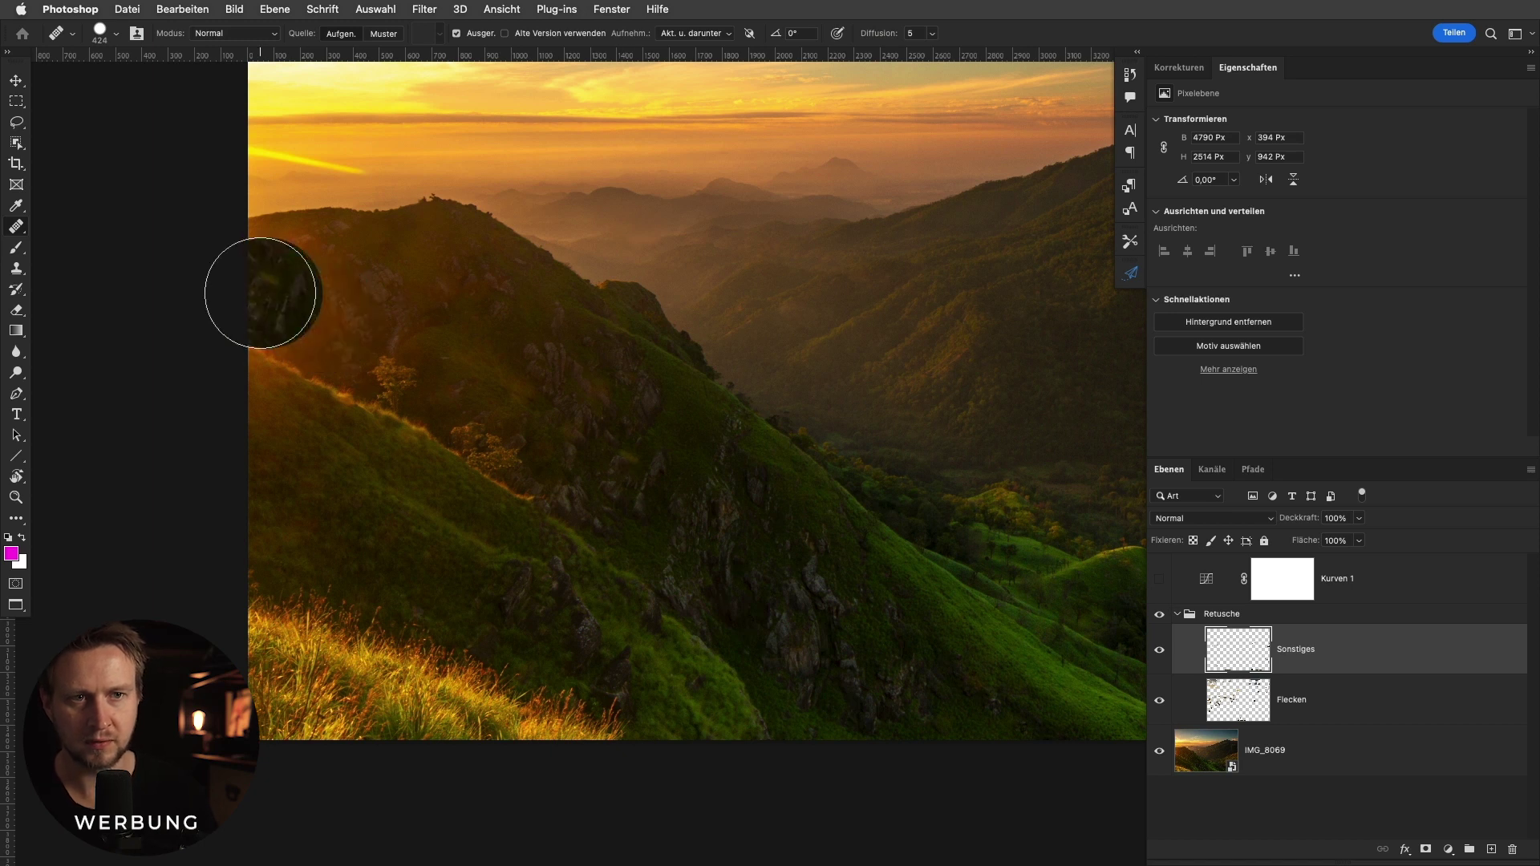
mouse_move(275, 296)
left_mouse_down()
mouse_move(309, 321)
mouse_move(389, 292)
left_mouse_up()
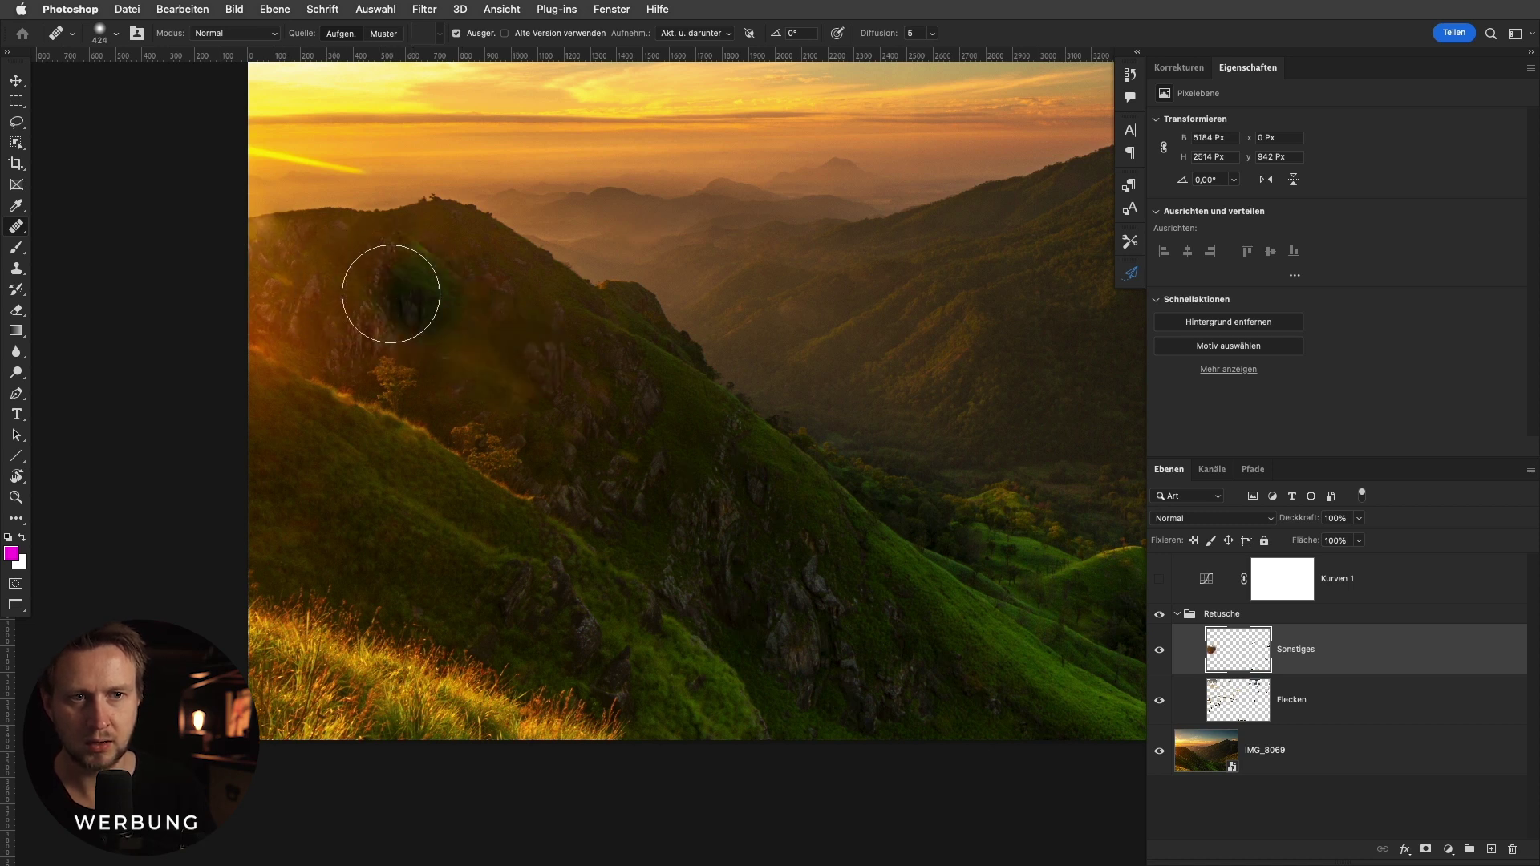
key("super+z")
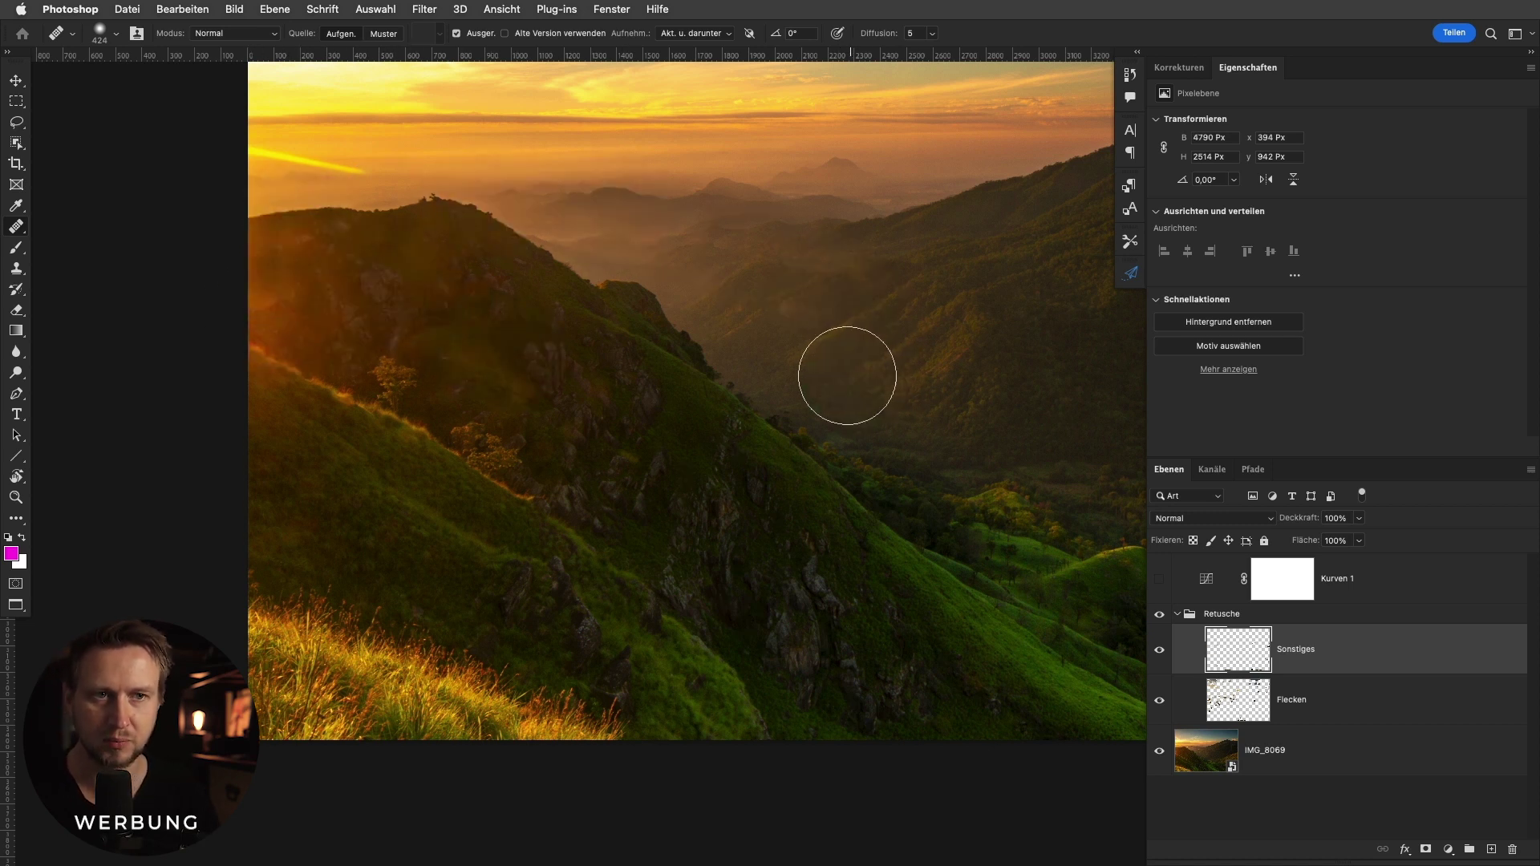
scroll(839, 333, "down", 3)
left_click_drag(791, 347, 601, 446)
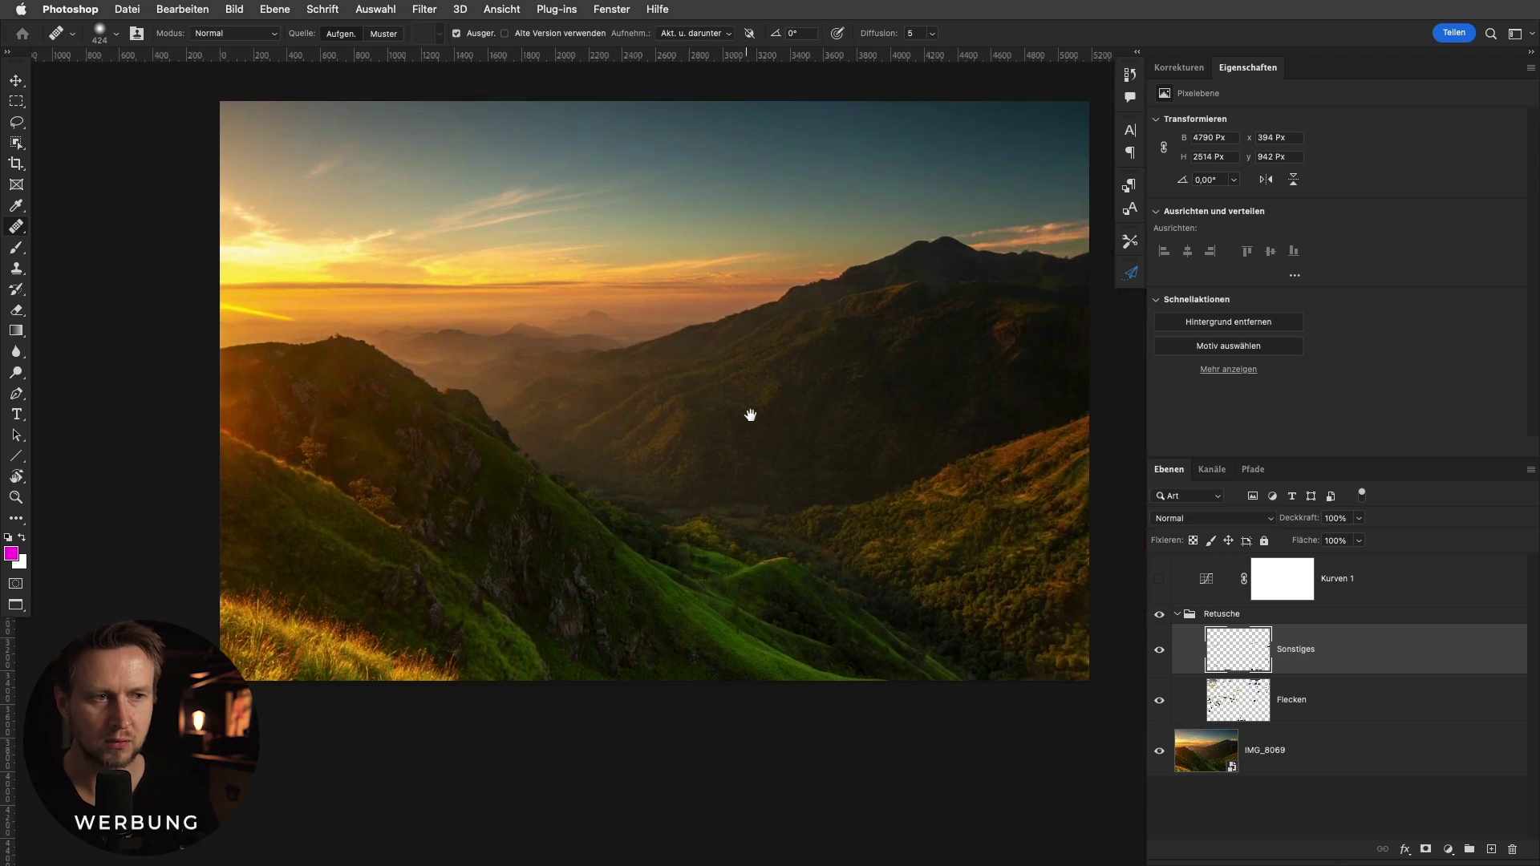
Toggle the Retusche group's visibility to compare before and after, leaving it visible.
left_click(1173, 617)
left_click(1160, 616)
left_click(1160, 616)
left_click(1160, 616)
left_click(1160, 616)
left_click(1160, 615)
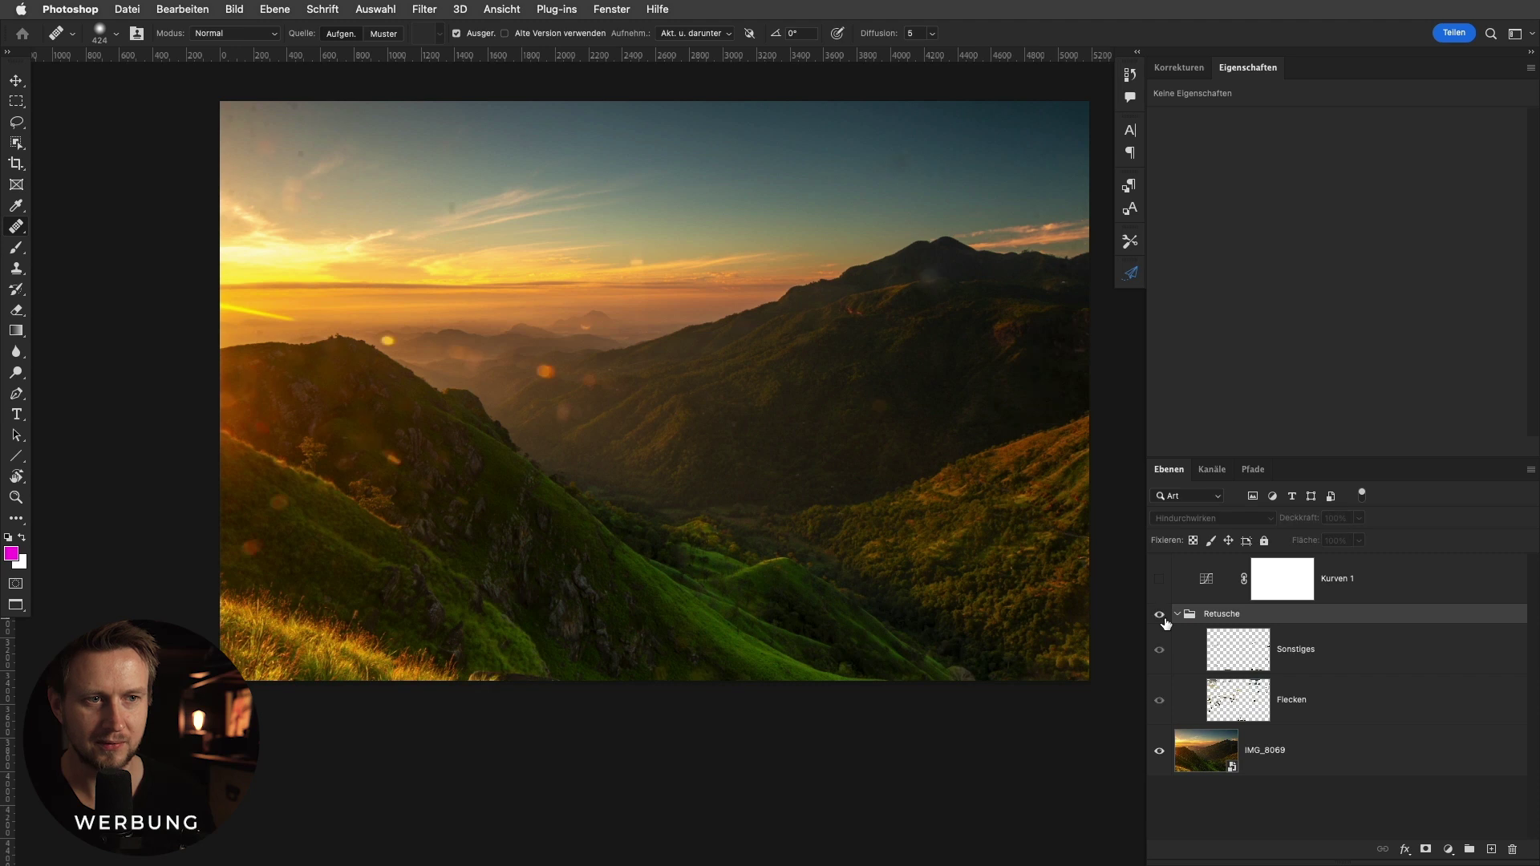
Heal spots in the hazy mountains on the Flecken layer with a much smaller brush.
left_click(1252, 700)
left_click_drag(585, 361, 670, 377)
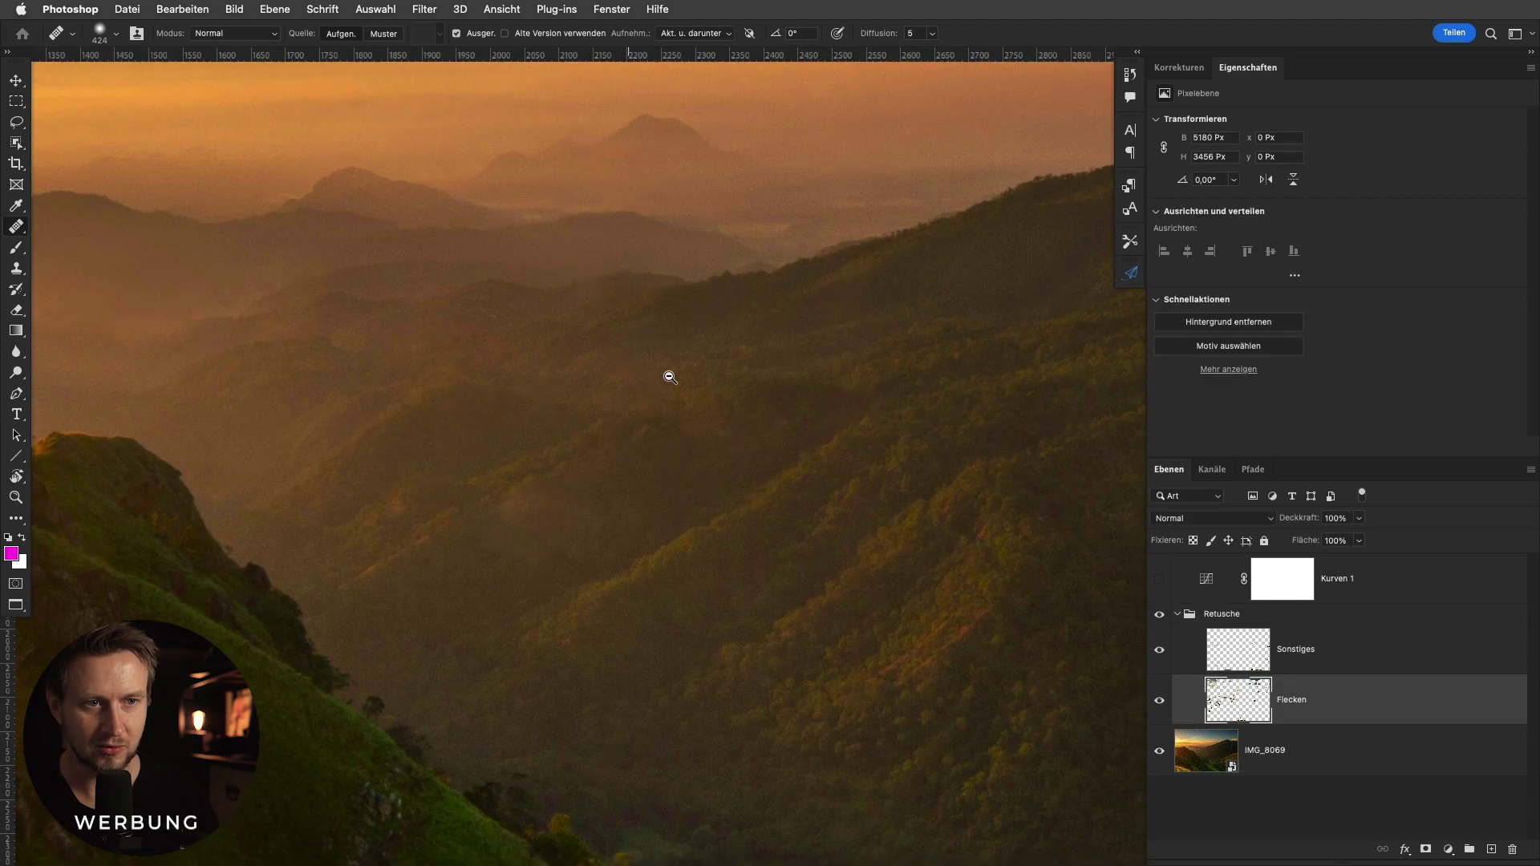
key("bracketleft")
key("bracketleft")
key("bracketleft")
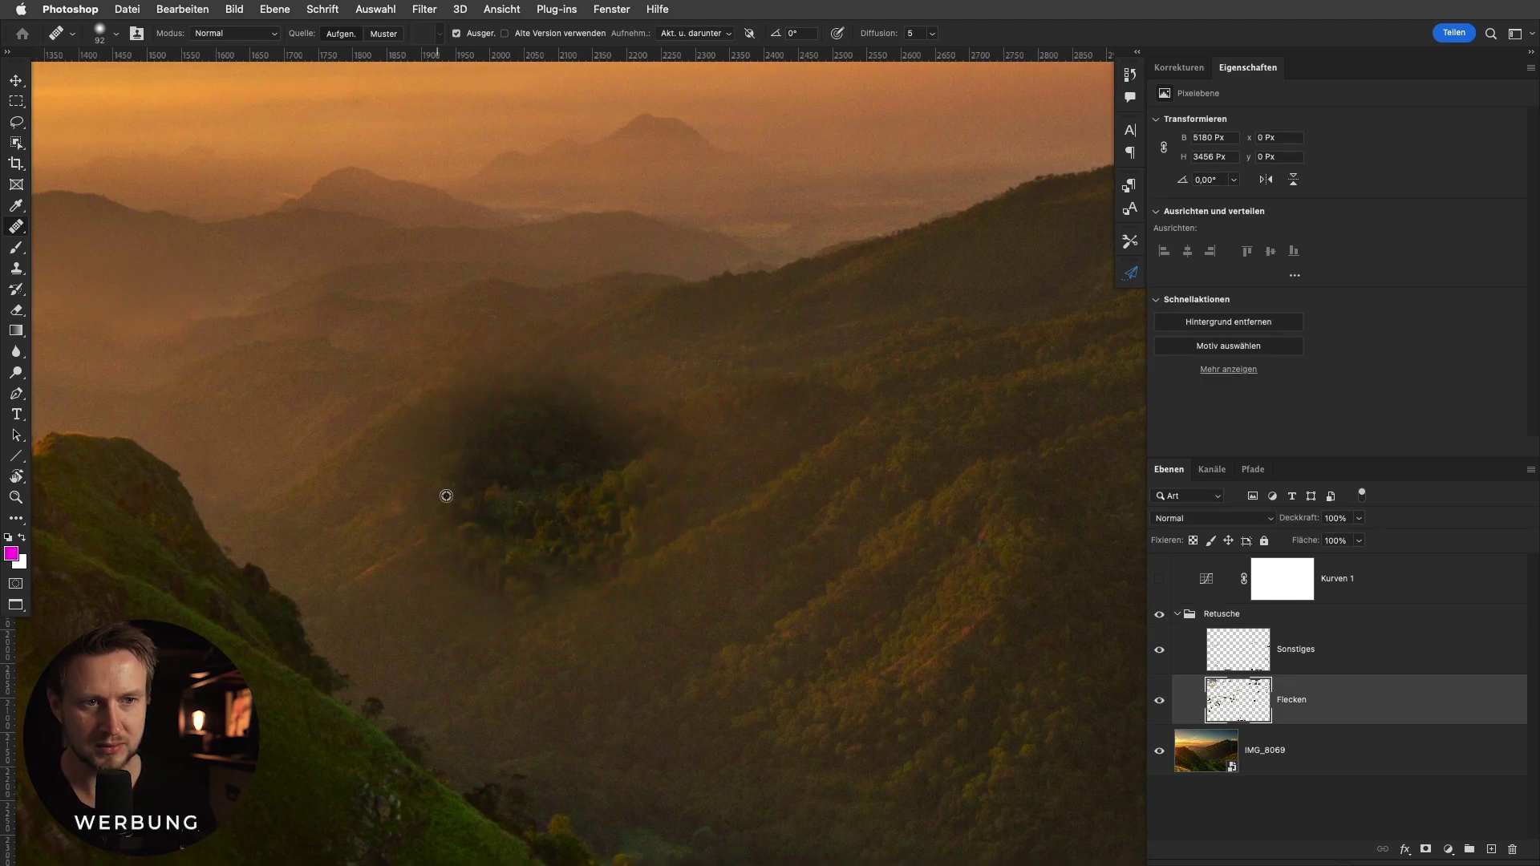
left_click_drag(713, 540, 558, 543)
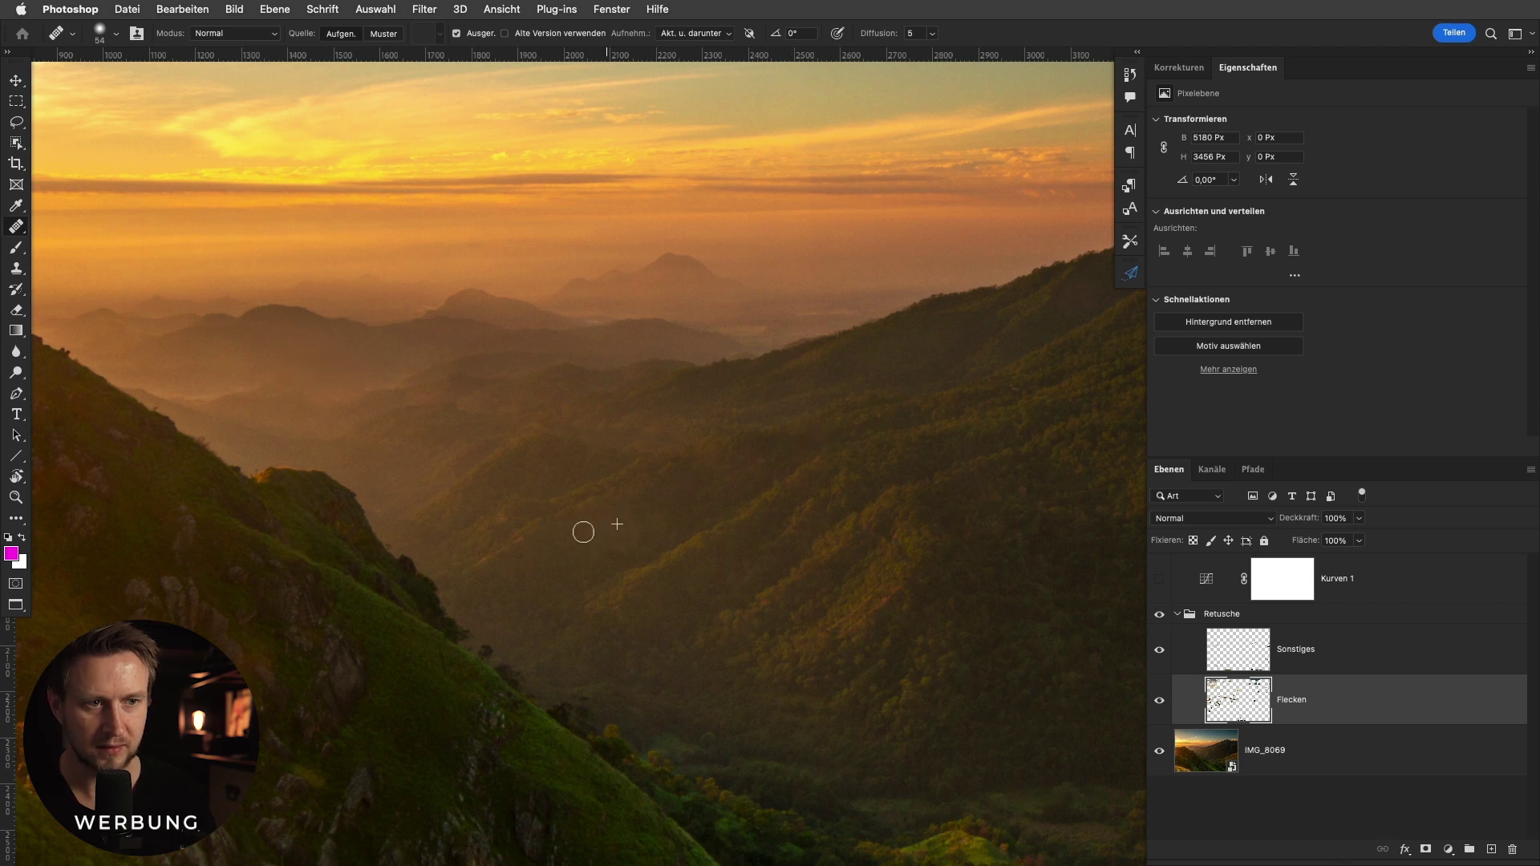
key("super+0")
Compare the full retouched image against the original by hiding and showing Retusche.
left_click(1159, 616)
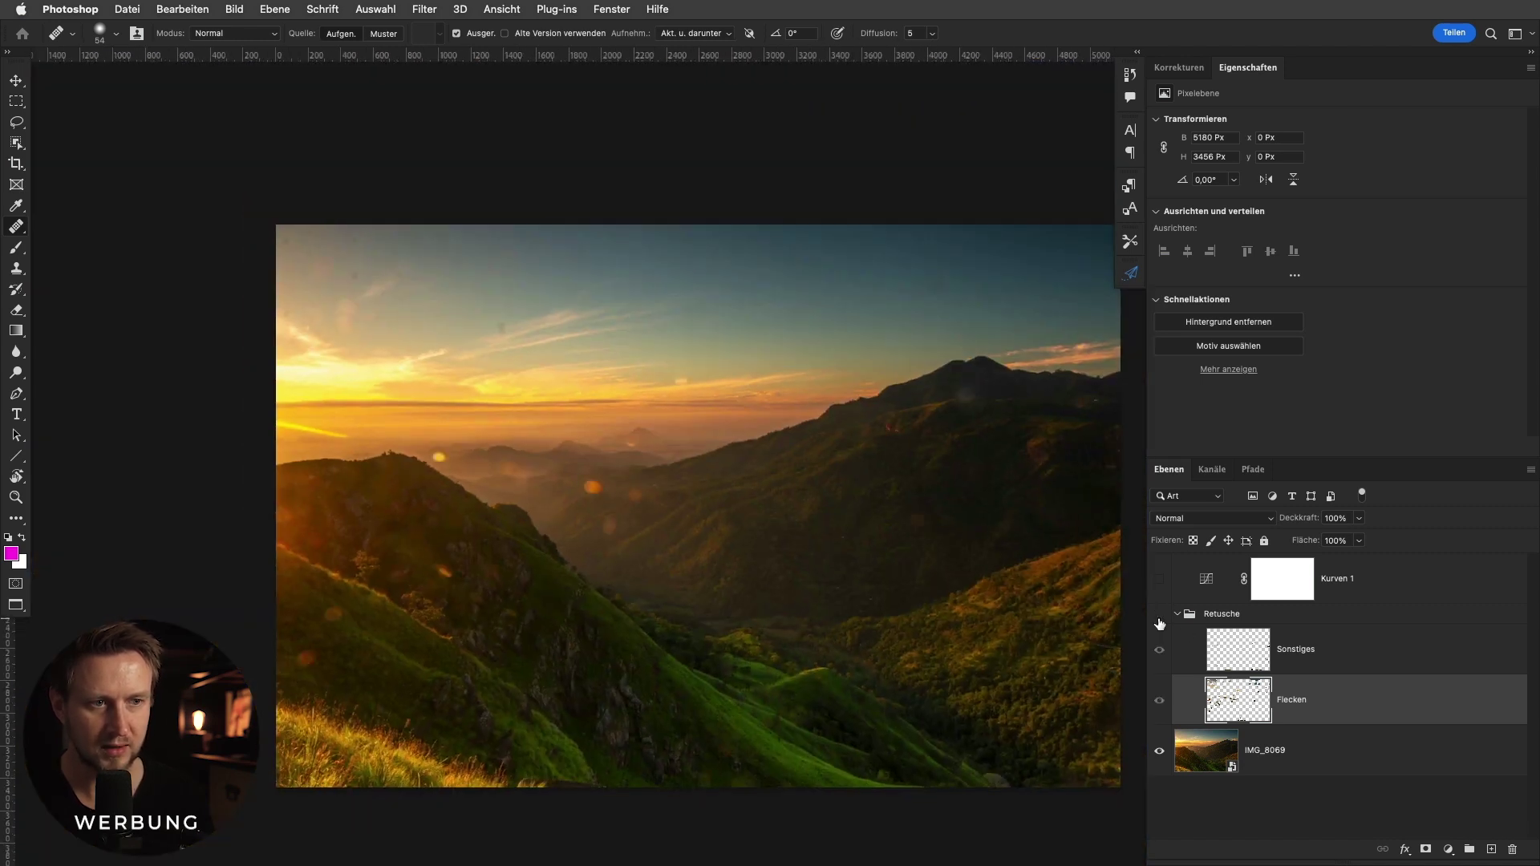
left_click(1159, 615)
left_click(1159, 615)
left_click(1160, 615)
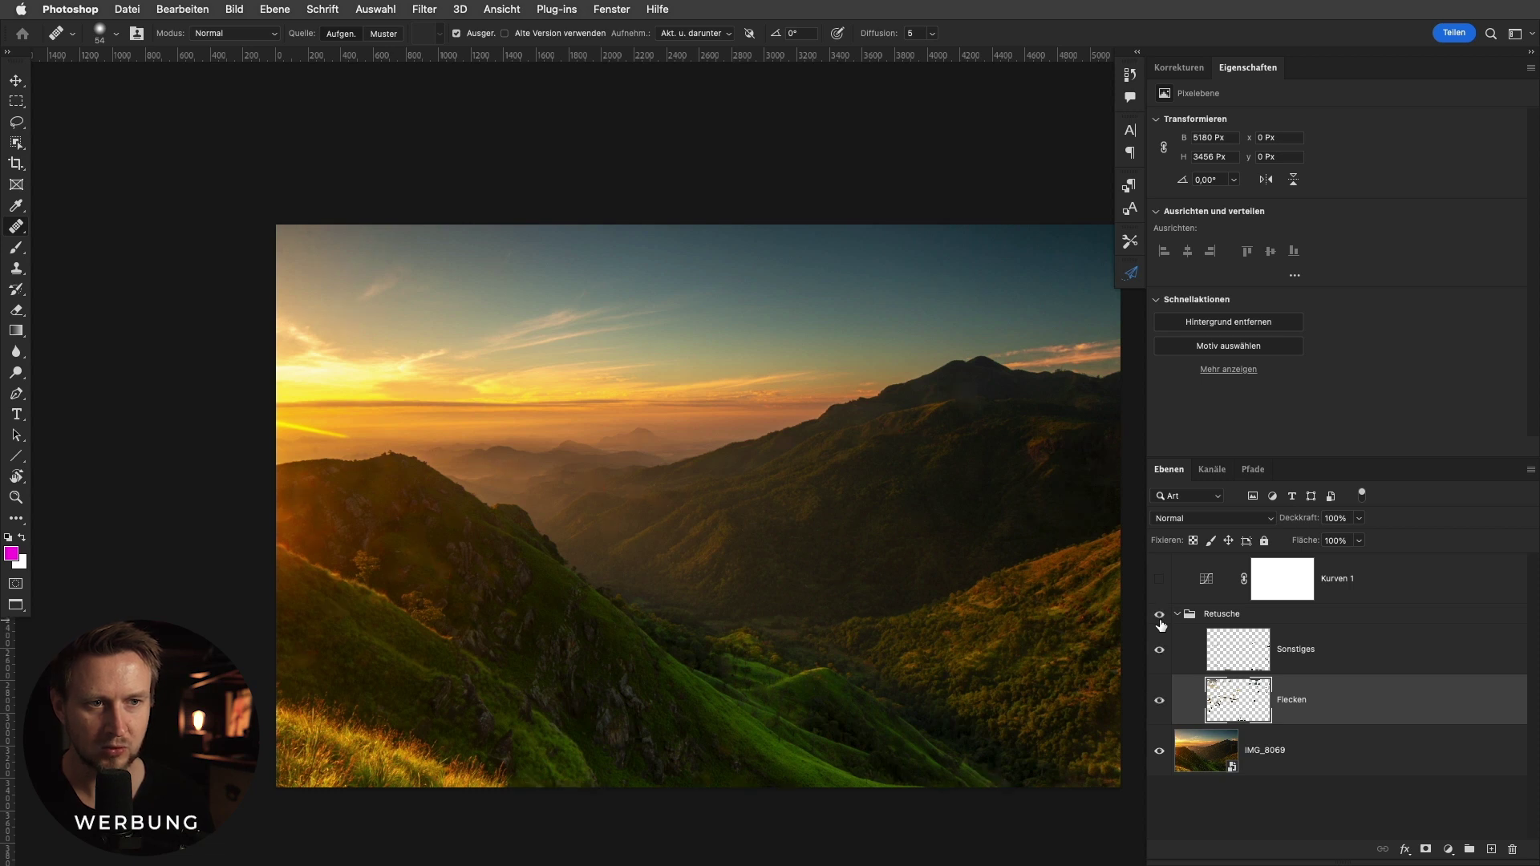
left_click(1160, 618)
left_click(1160, 617)
left_click(1160, 618)
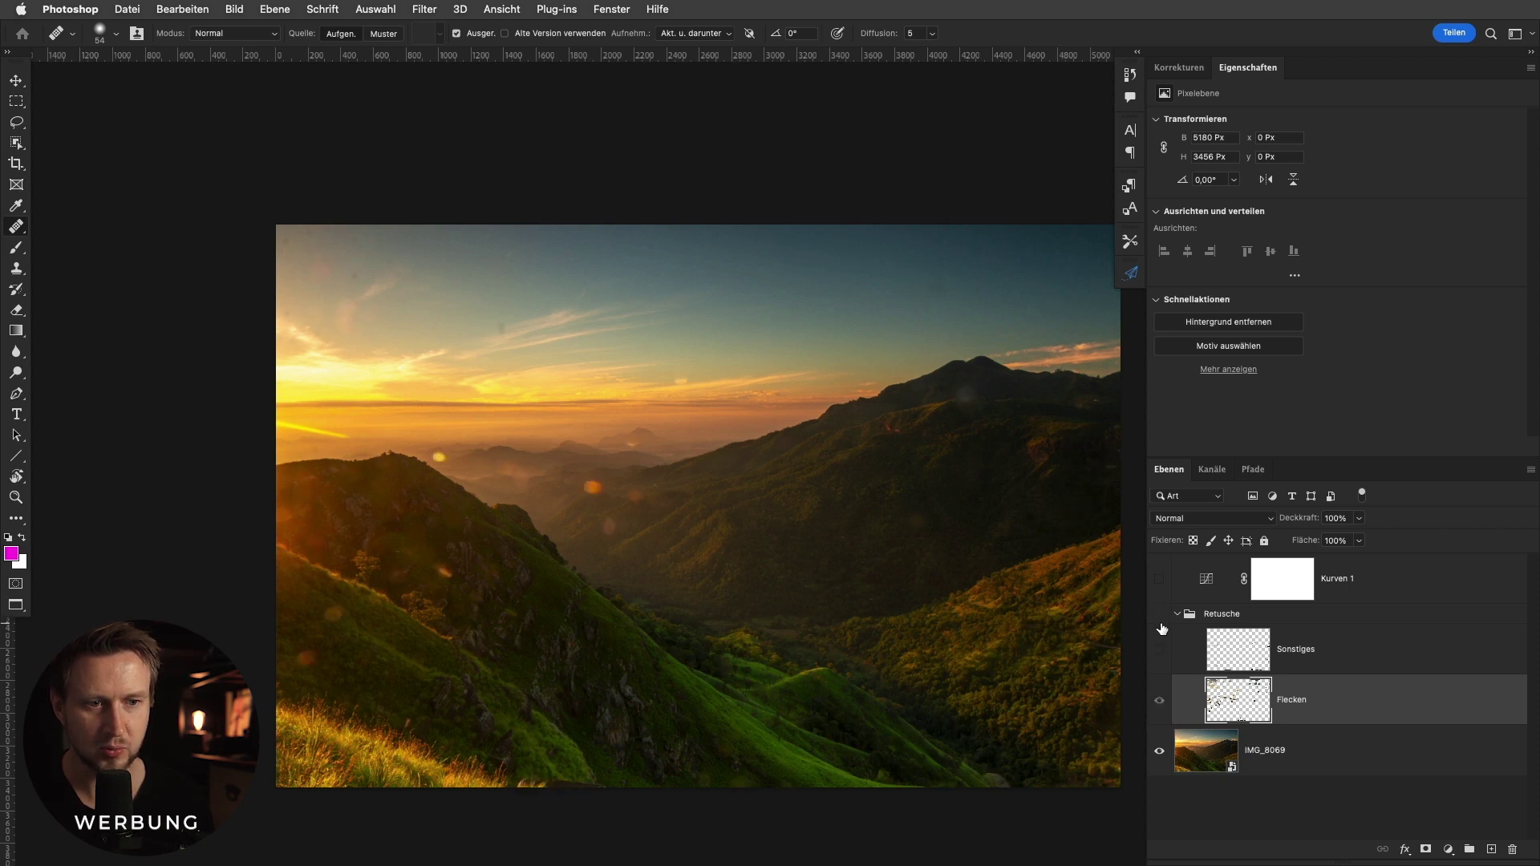
left_click(1160, 620)
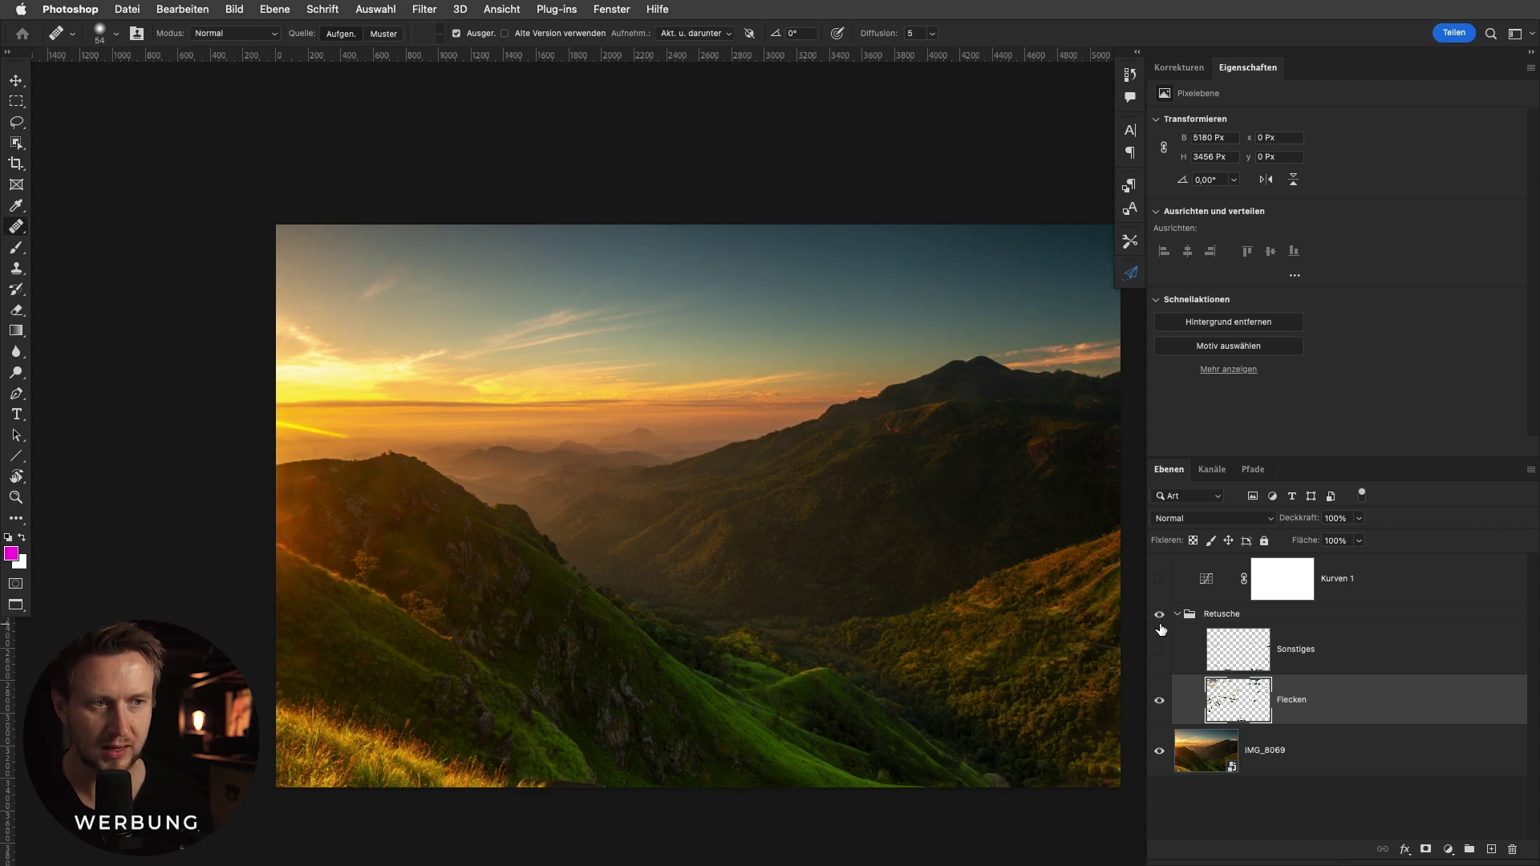
Make the Sonstiges retouch layer active and look over the image.
left_click(1260, 652)
scroll(418, 743, "up", 3)
scroll(418, 742, "up", 2)
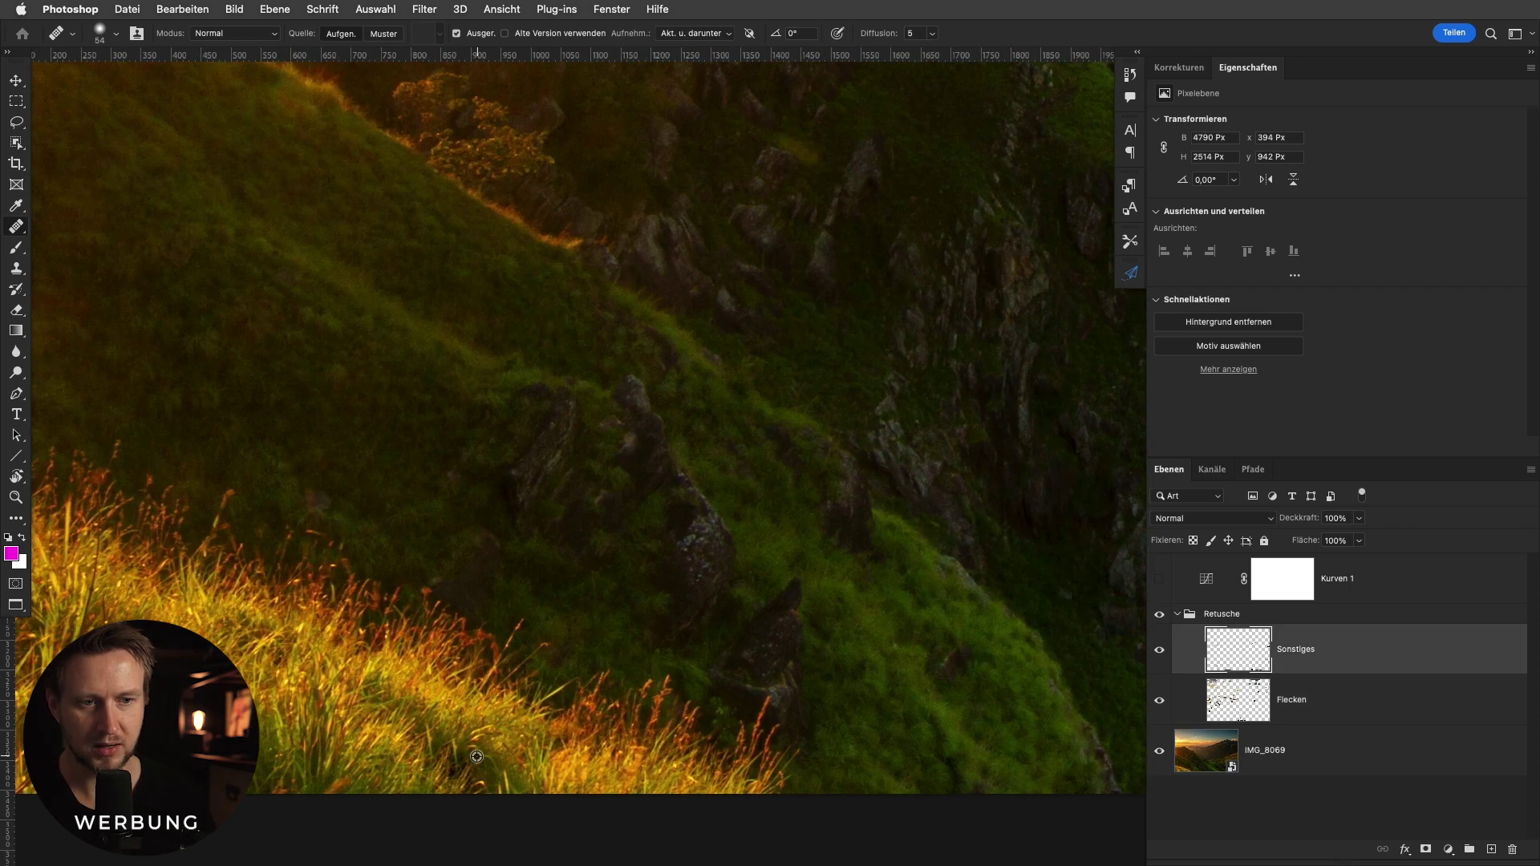
scroll(481, 722, "down", 3)
scroll(722, 577, "down", 2)
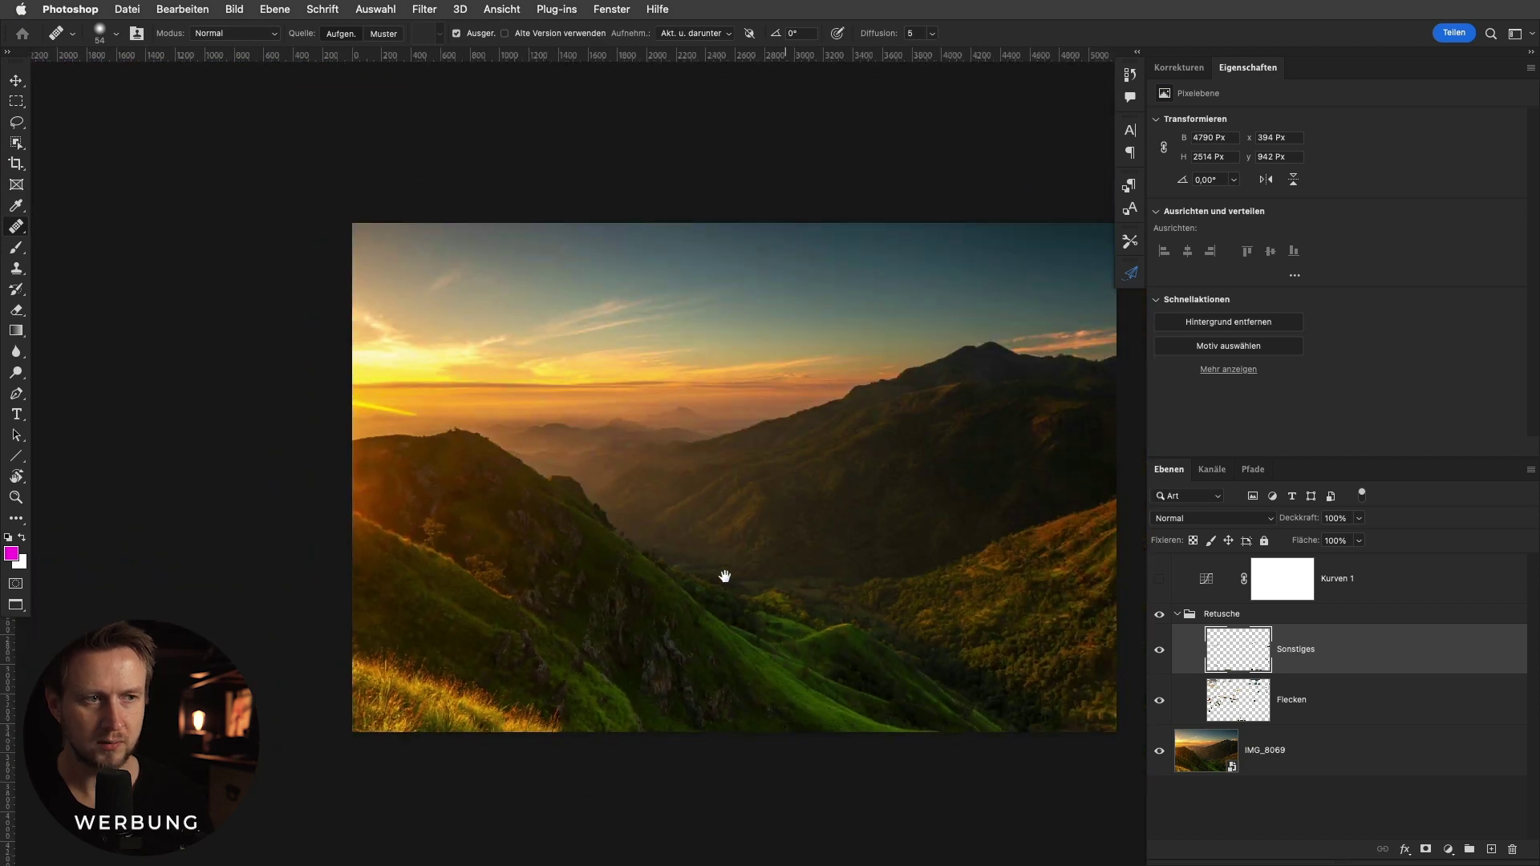
scroll(530, 541, "down", 2)
scroll(530, 541, "up", 1)
scroll(578, 547, "left", 2)
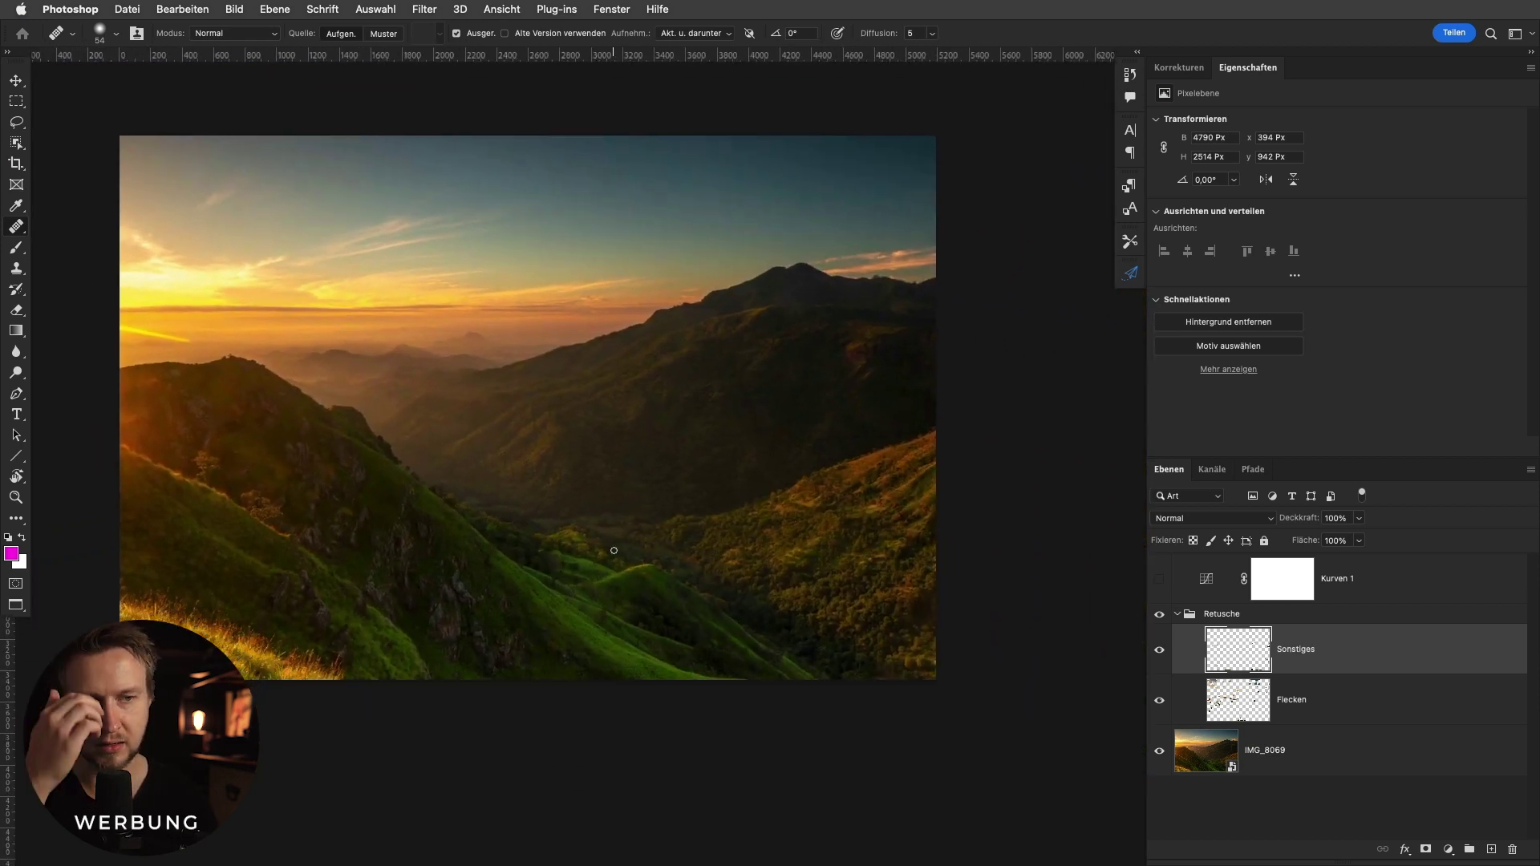
Add a Farbfläche solid-colour fill layer above Retusche with its mask inverted.
left_click(1181, 615)
left_click(1158, 614)
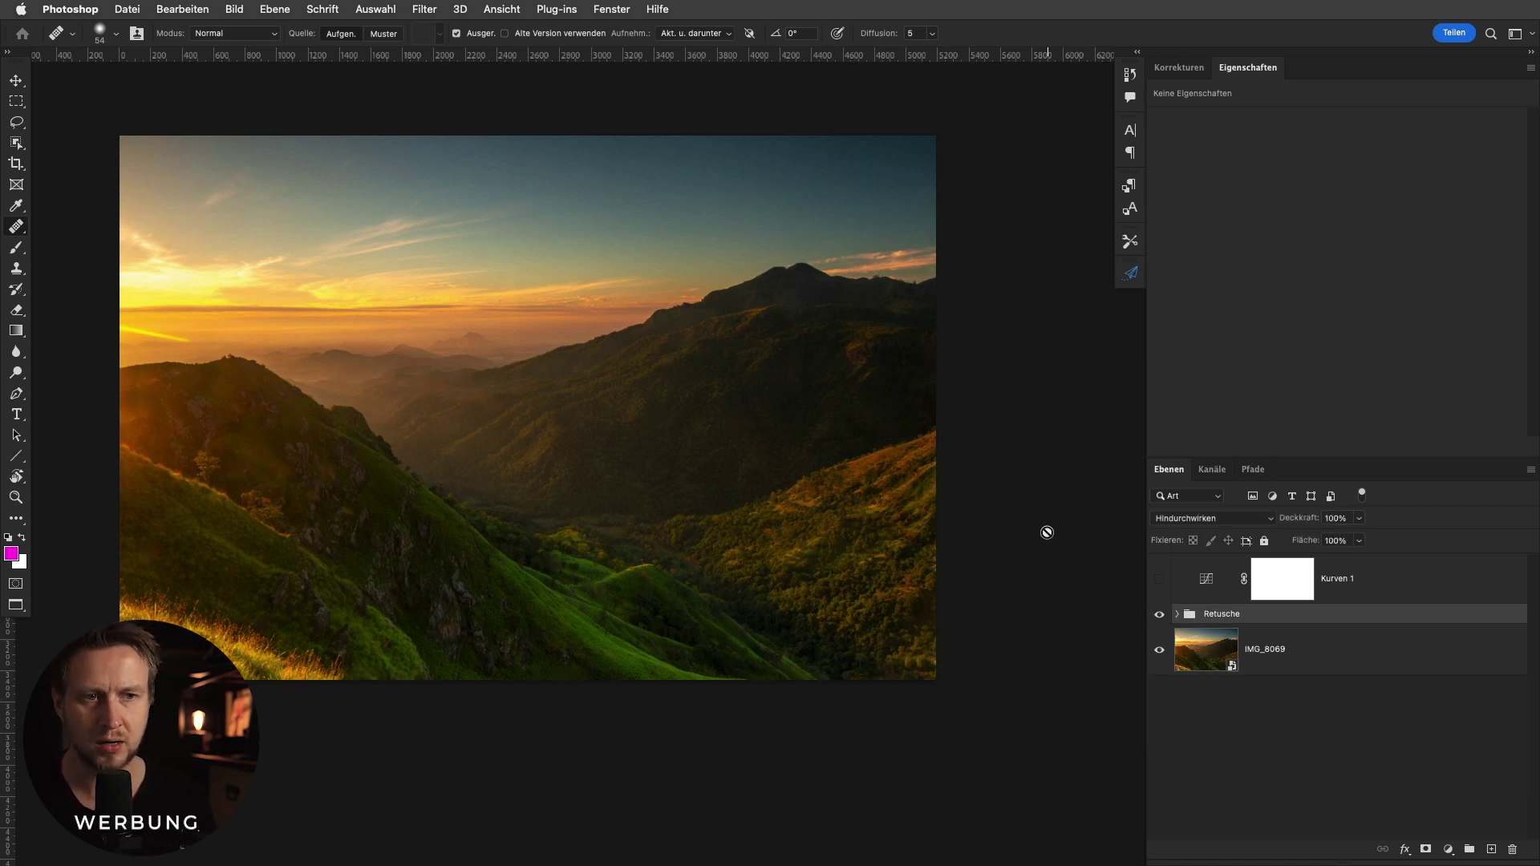
left_click(1458, 847)
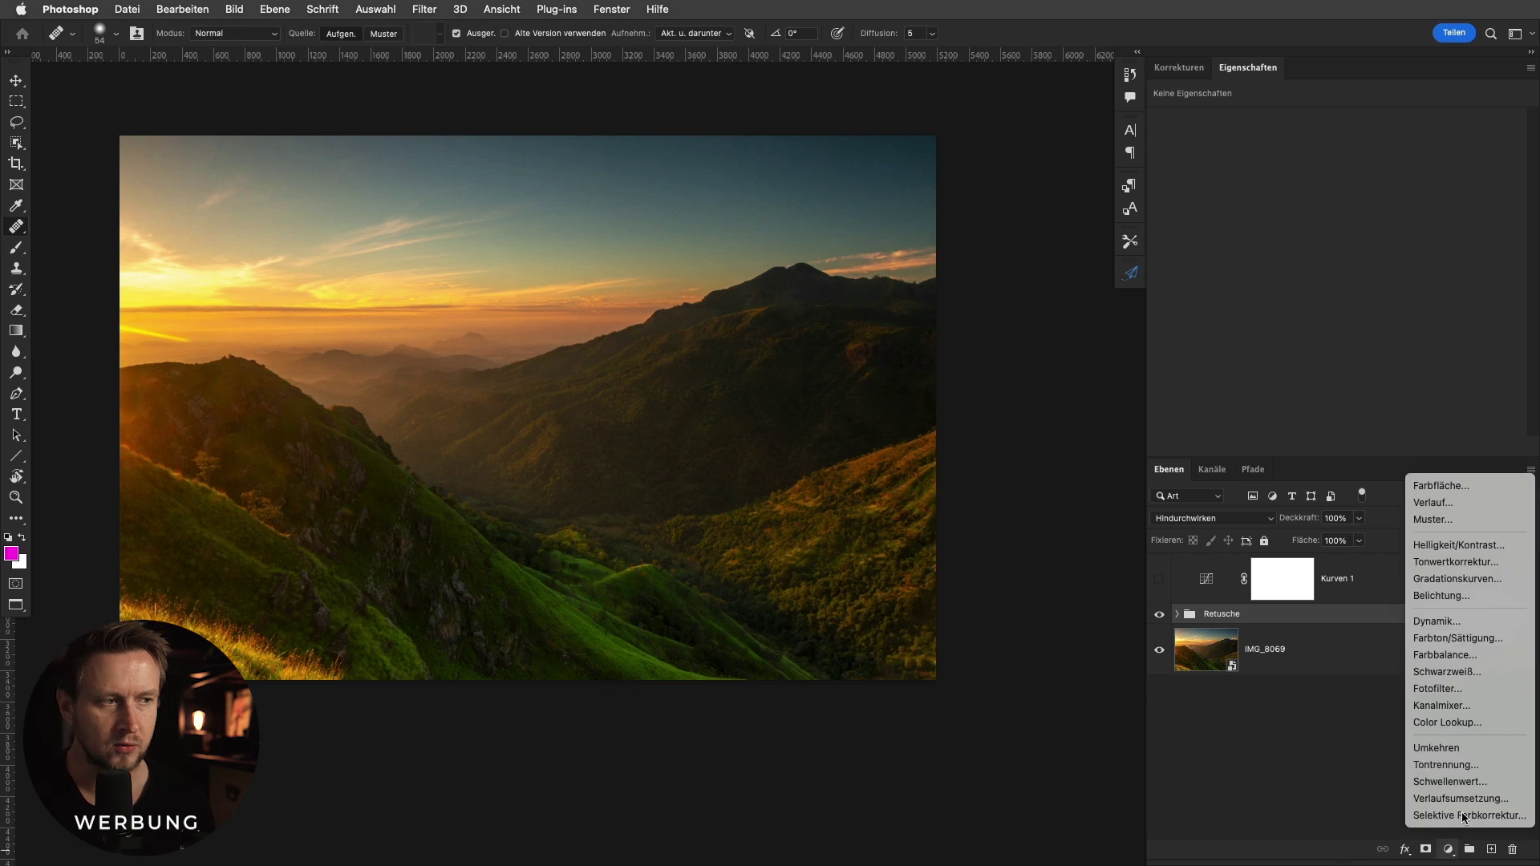
left_click(1465, 487)
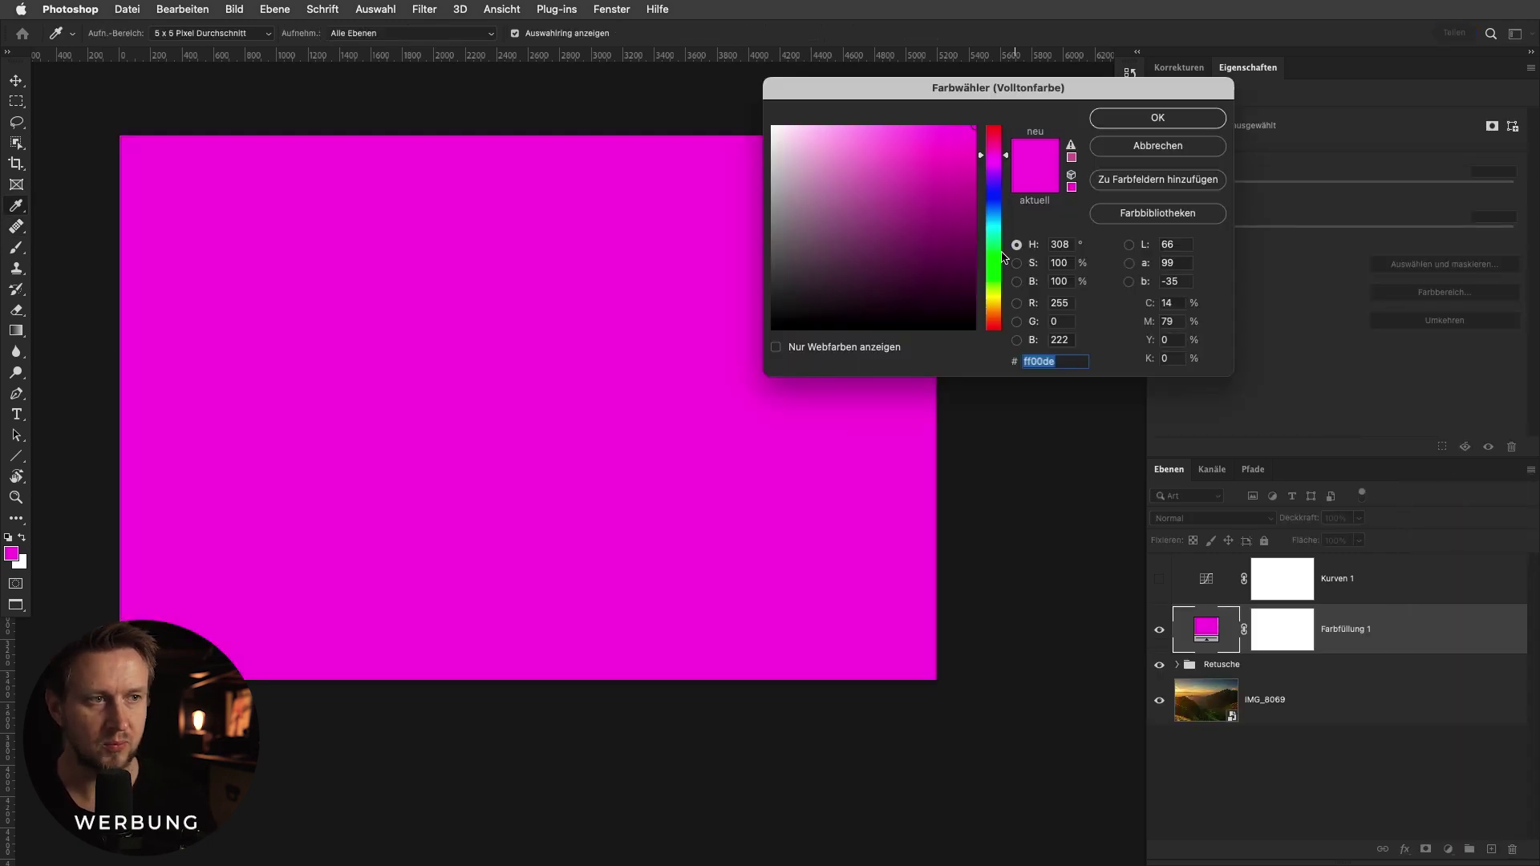
left_click(1156, 120)
left_click(1283, 622)
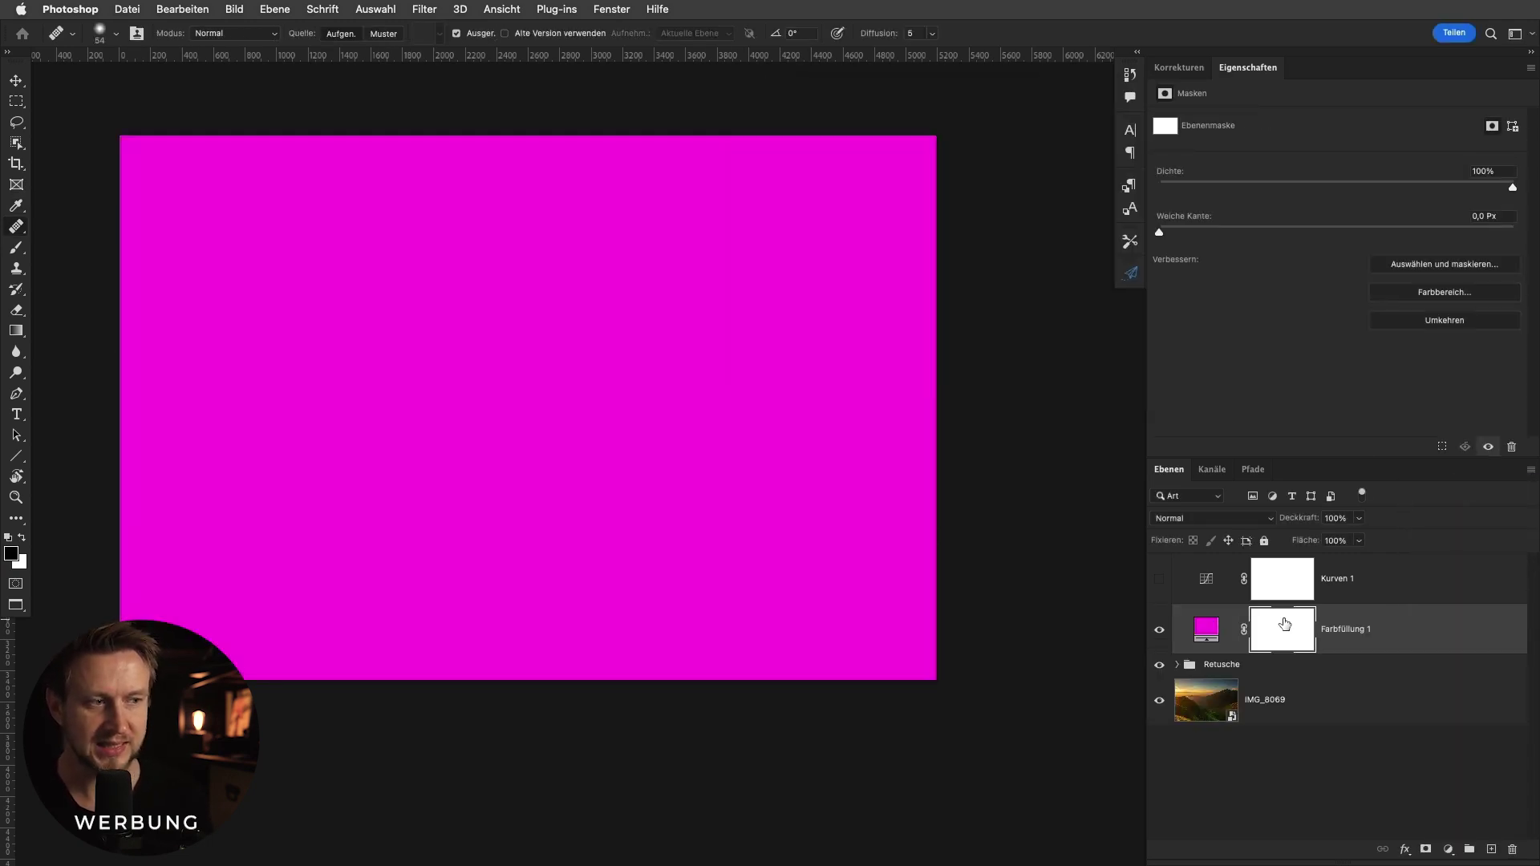
left_click(1457, 319)
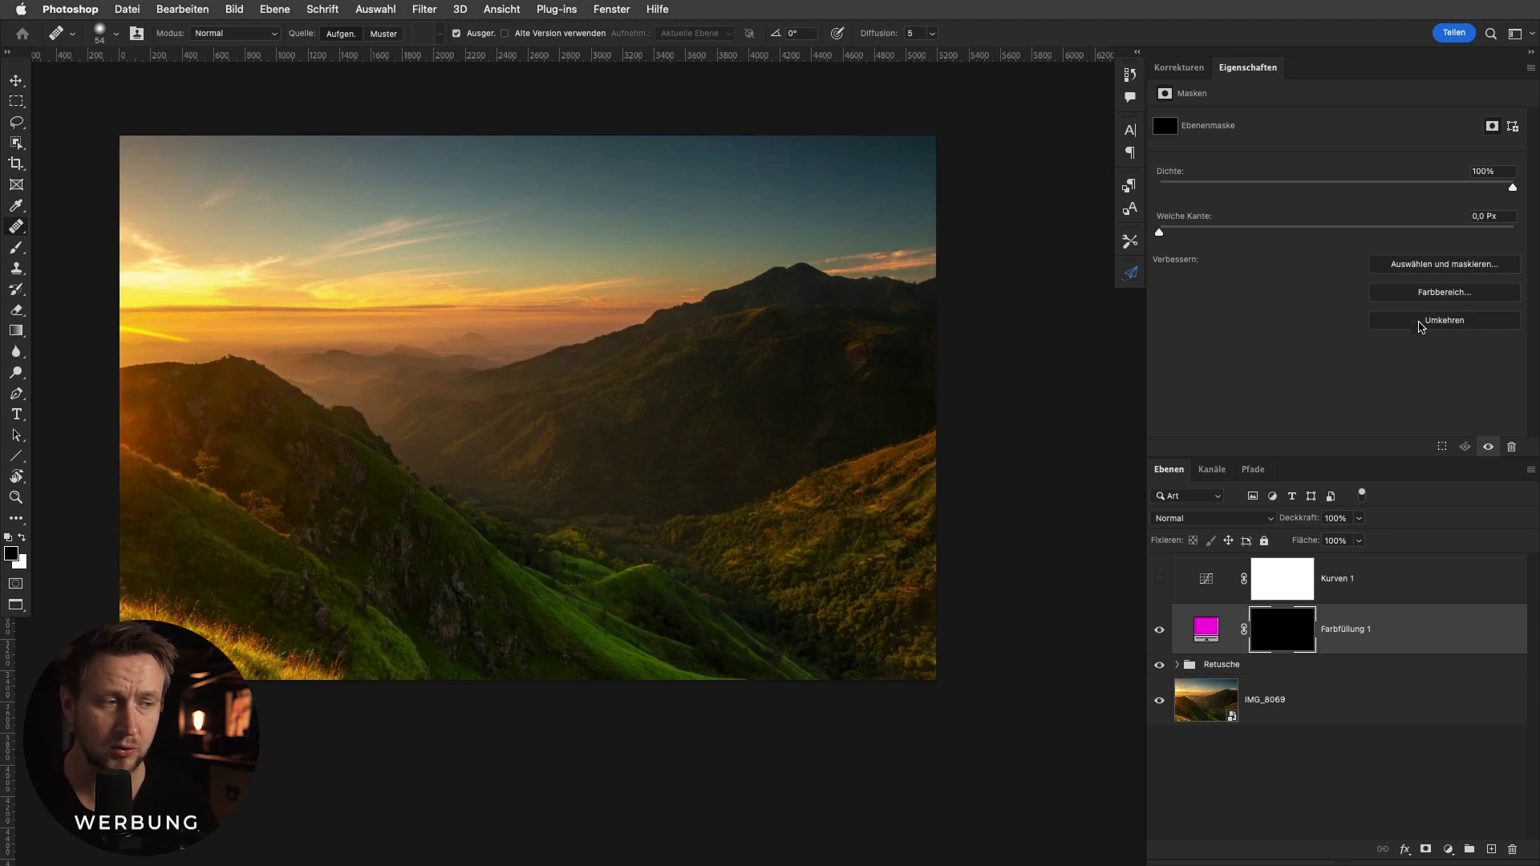
Set the fill colour to a lightened peach (e6bd85) sampled from the sunset sky.
double_click(1191, 635)
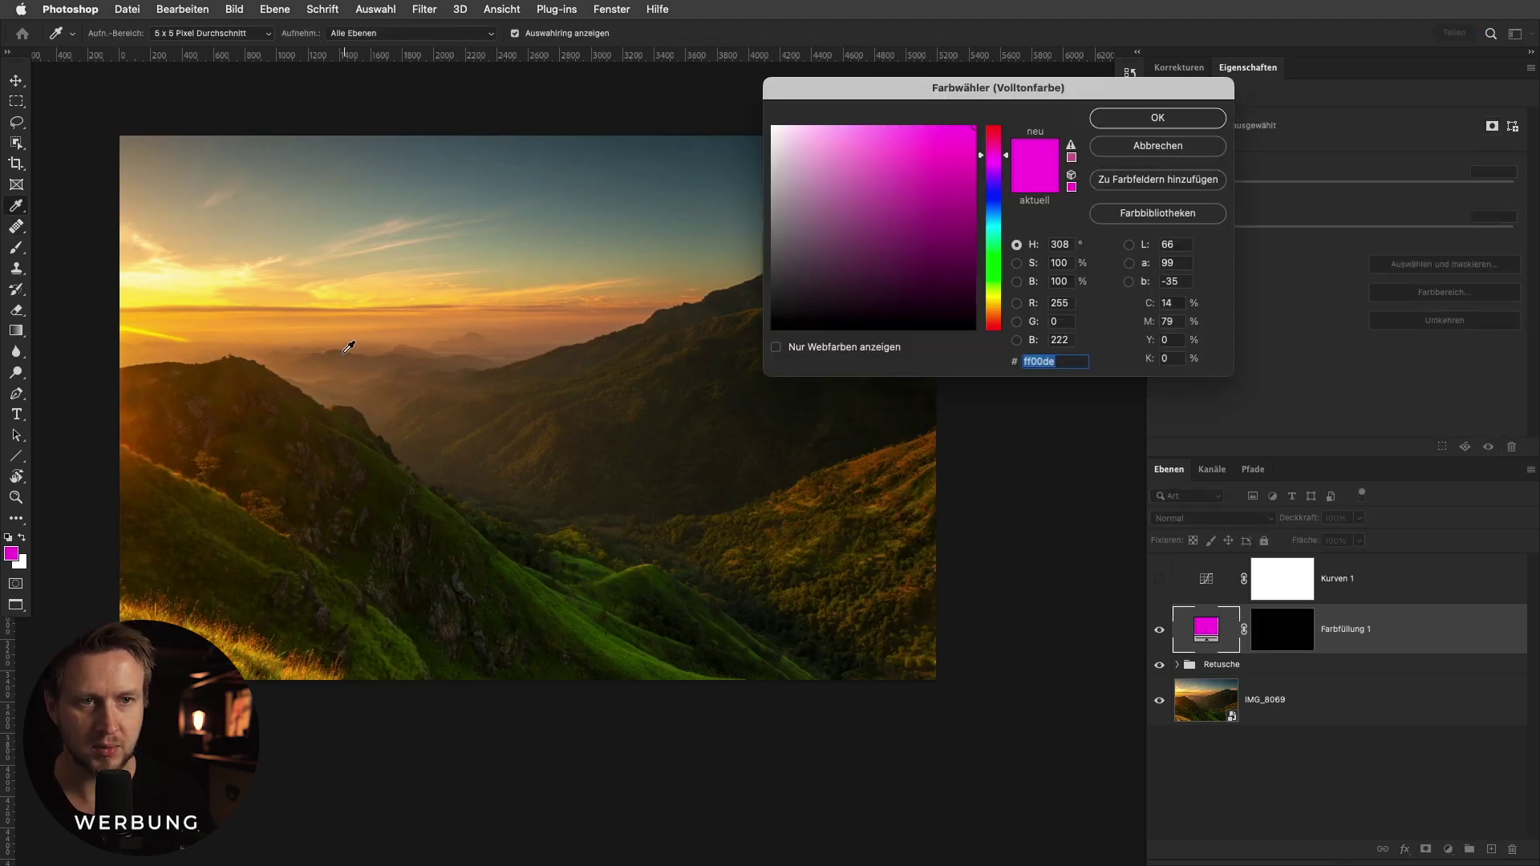
left_click_drag(351, 340, 302, 338)
left_click_drag(904, 165, 862, 146)
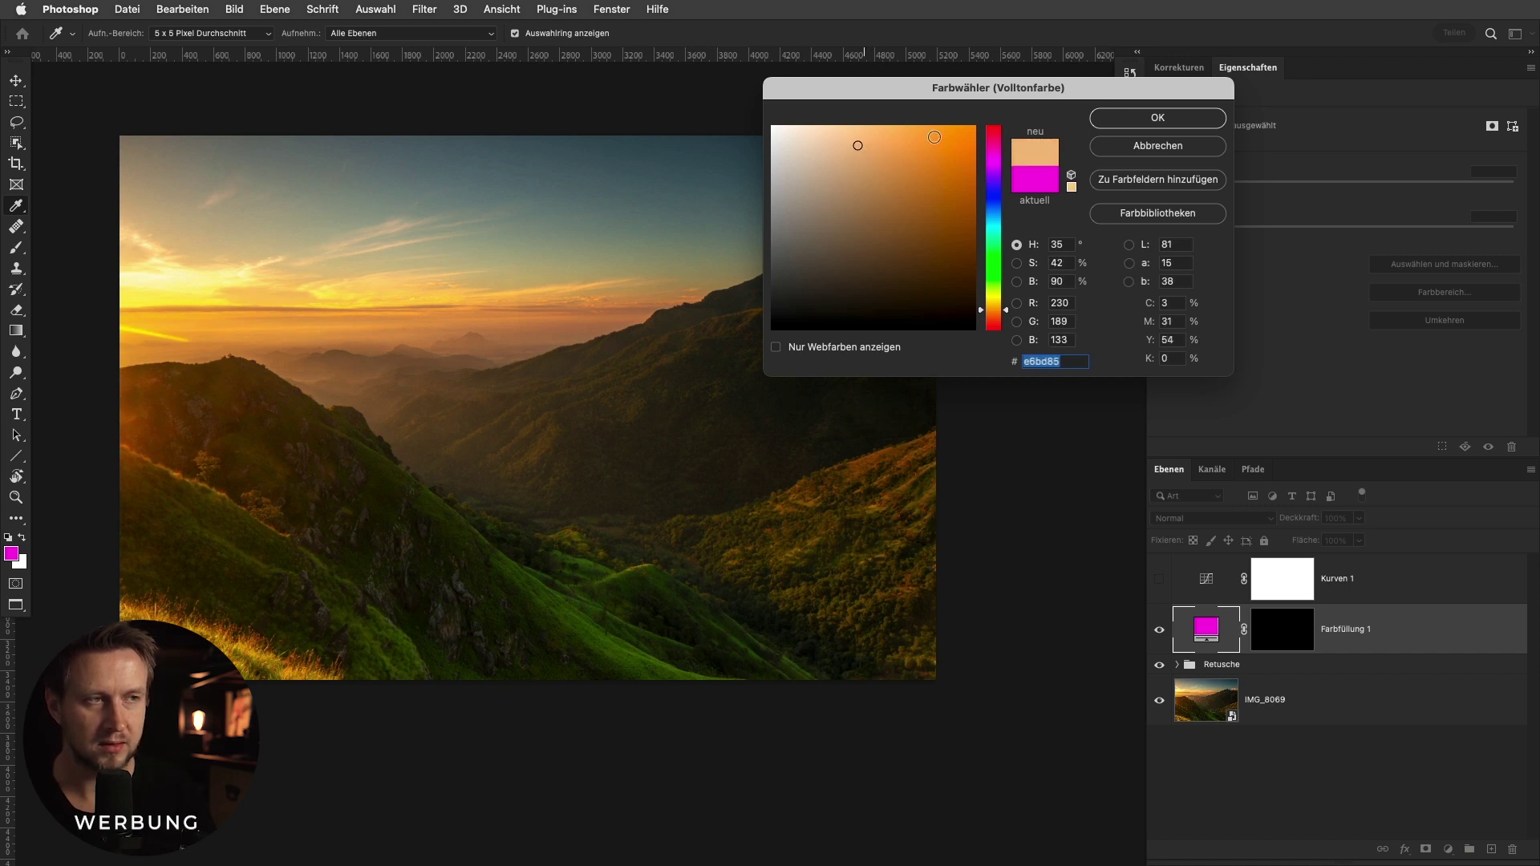
left_click(1159, 118)
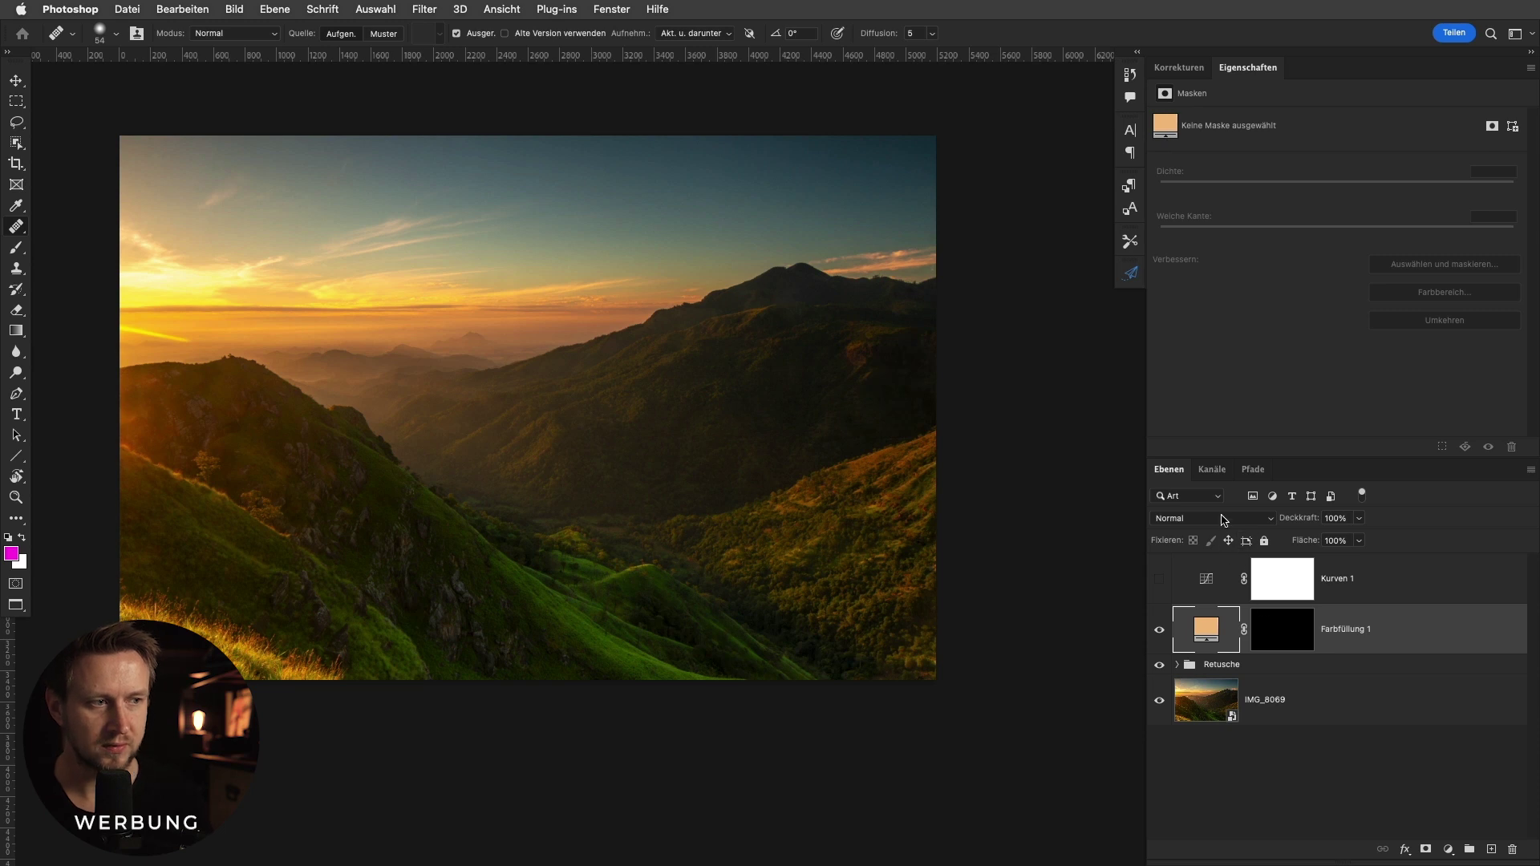
left_click(1224, 519)
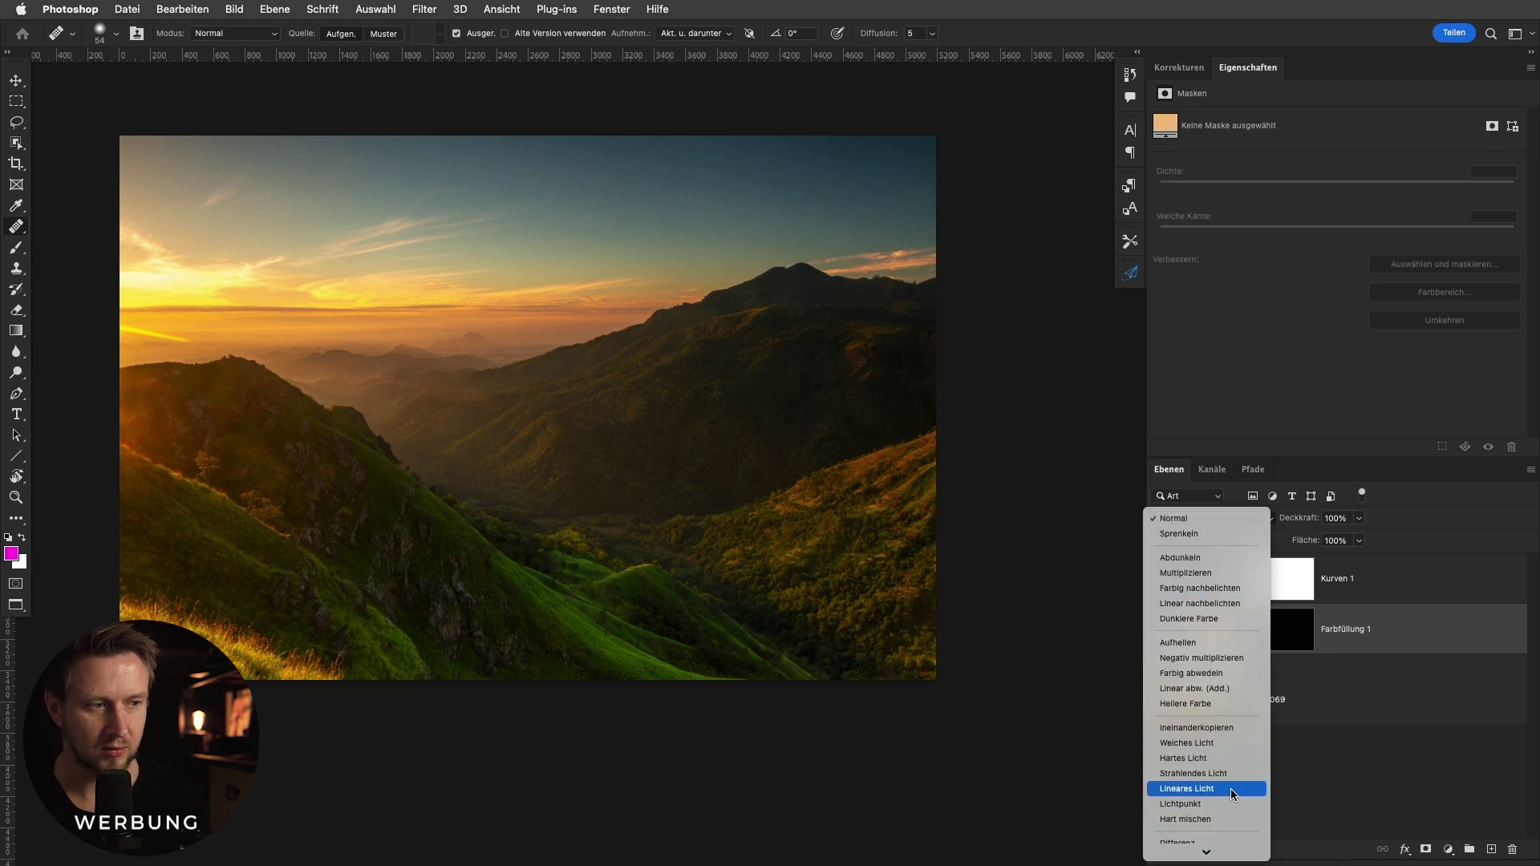
Set the fill to Lineares Licht and paint warm haze into its mask at 40% flow.
left_click(1234, 794)
left_click(1280, 636)
key("b")
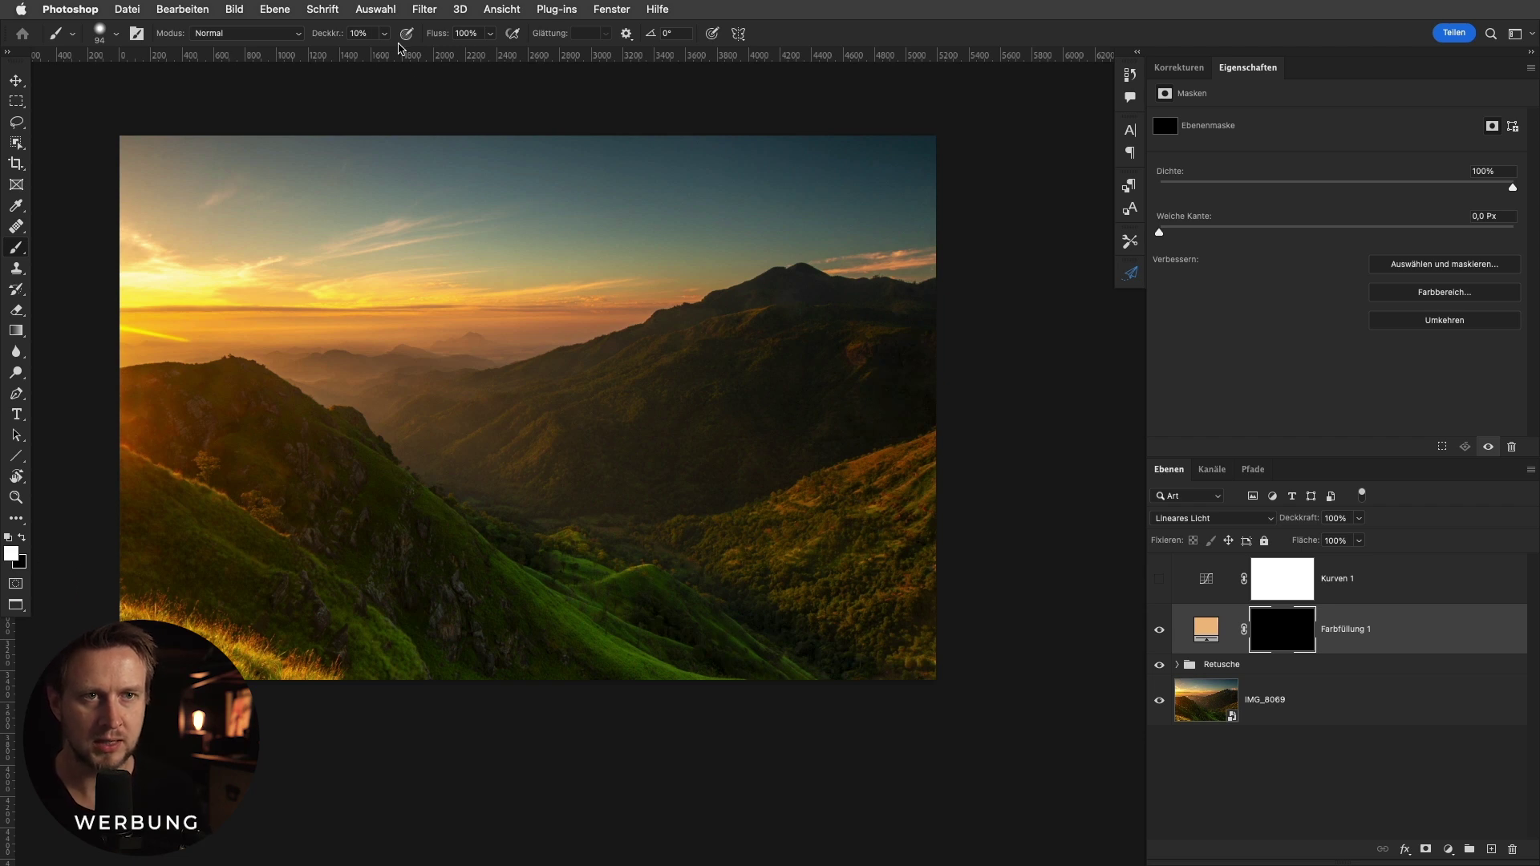
key("shift+4")
left_click_drag(763, 474, 811, 403)
left_click_drag(757, 471, 636, 498)
mouse_move(614, 501)
left_mouse_down()
mouse_move(492, 502)
mouse_move(554, 361)
left_mouse_up()
Enlarge the brush to about 1373 px and brush warm haze over the right hillside.
key("bracketleft")
key("bracketleft")
key("bracketleft")
right_click(577, 425)
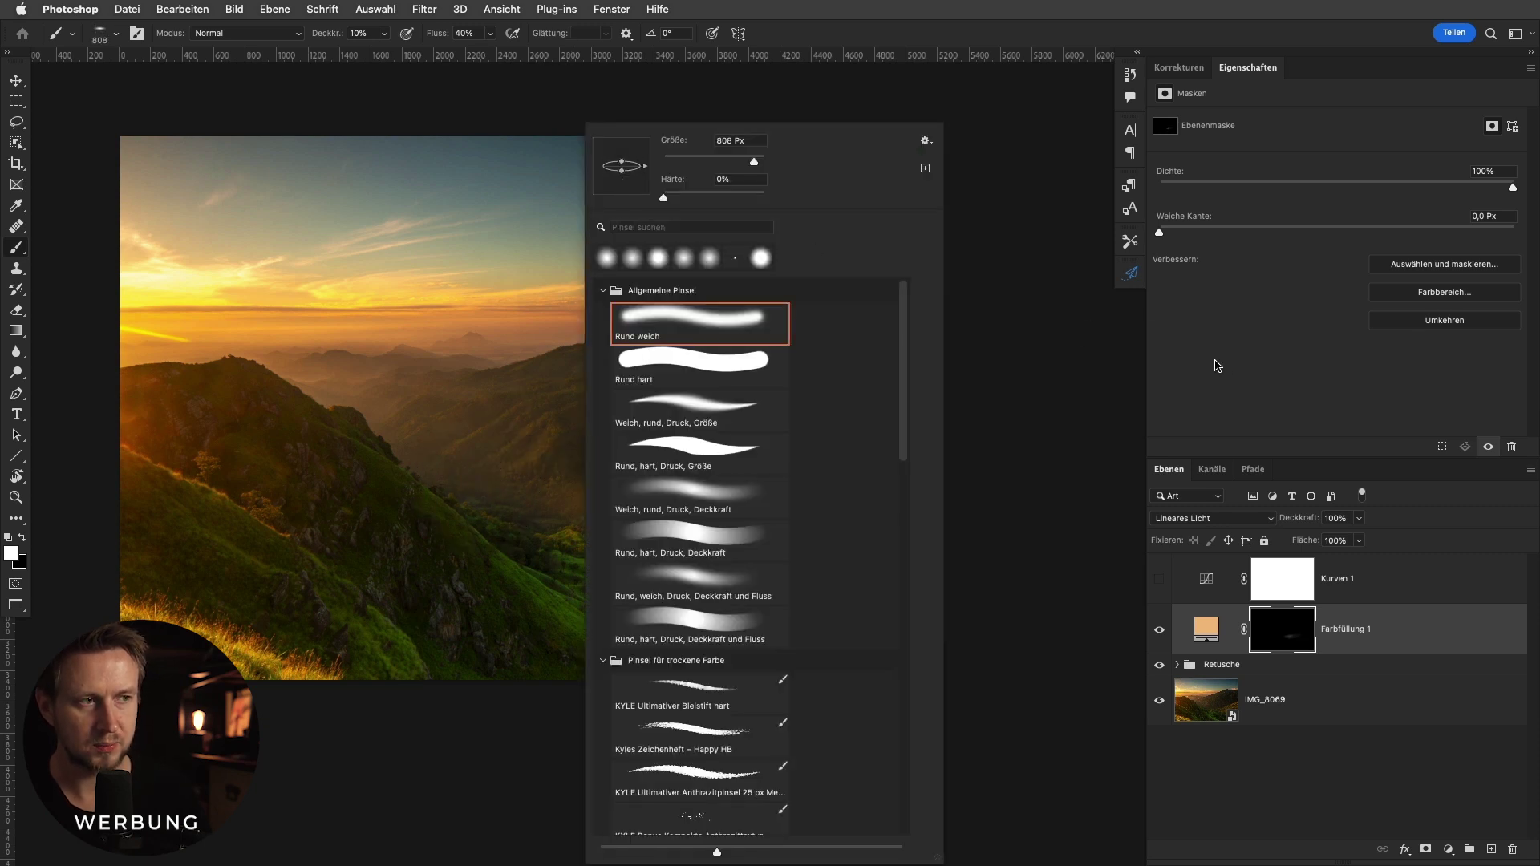
key("Return")
mouse_move(715, 493)
left_mouse_down()
mouse_move(758, 492)
mouse_move(561, 498)
mouse_move(509, 436)
mouse_move(846, 423)
mouse_move(785, 471)
left_mouse_up()
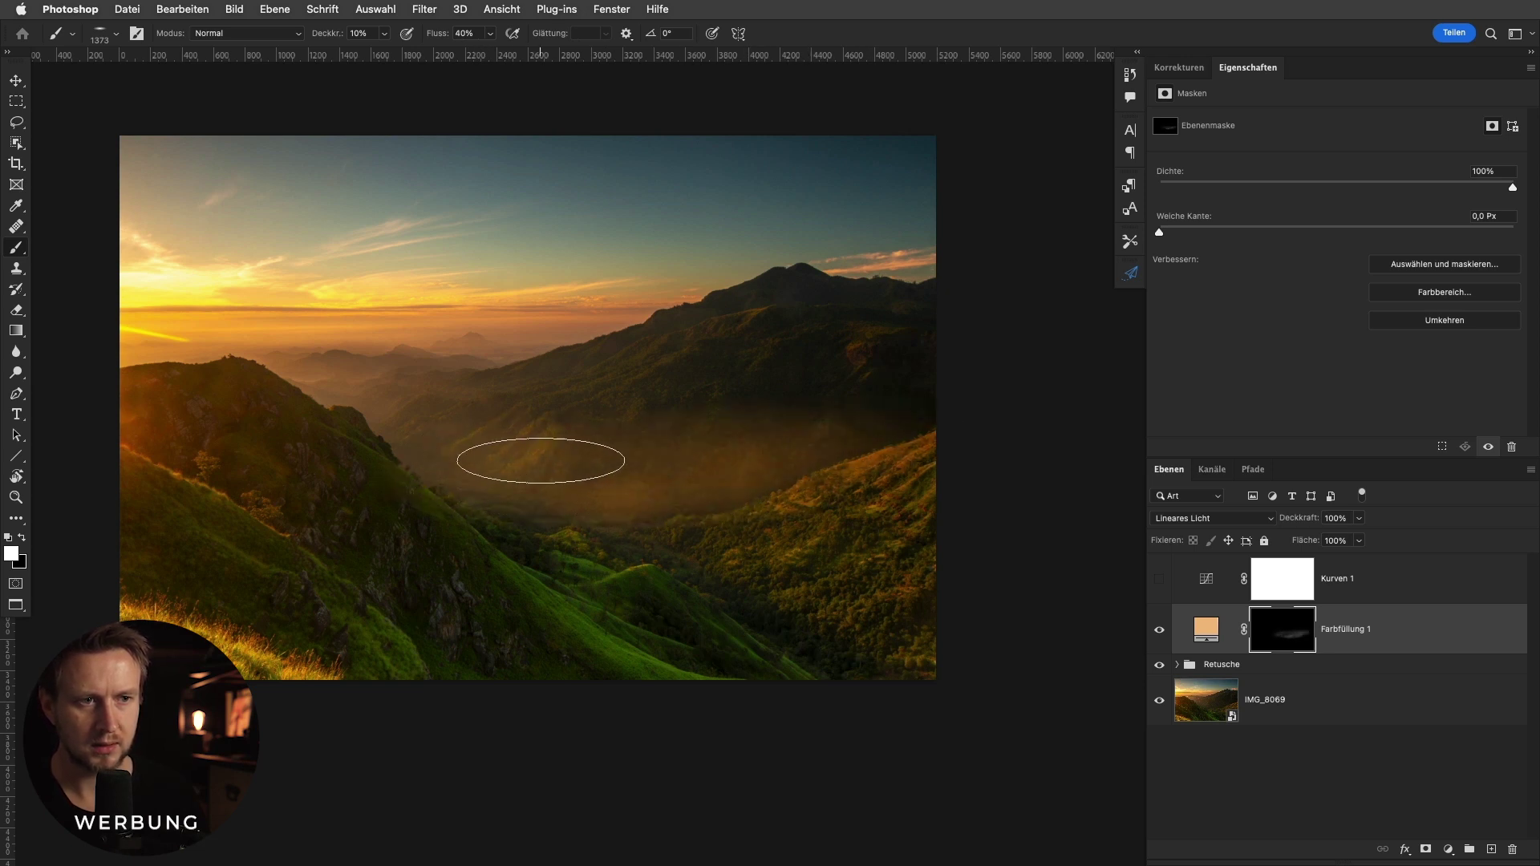
key("x")
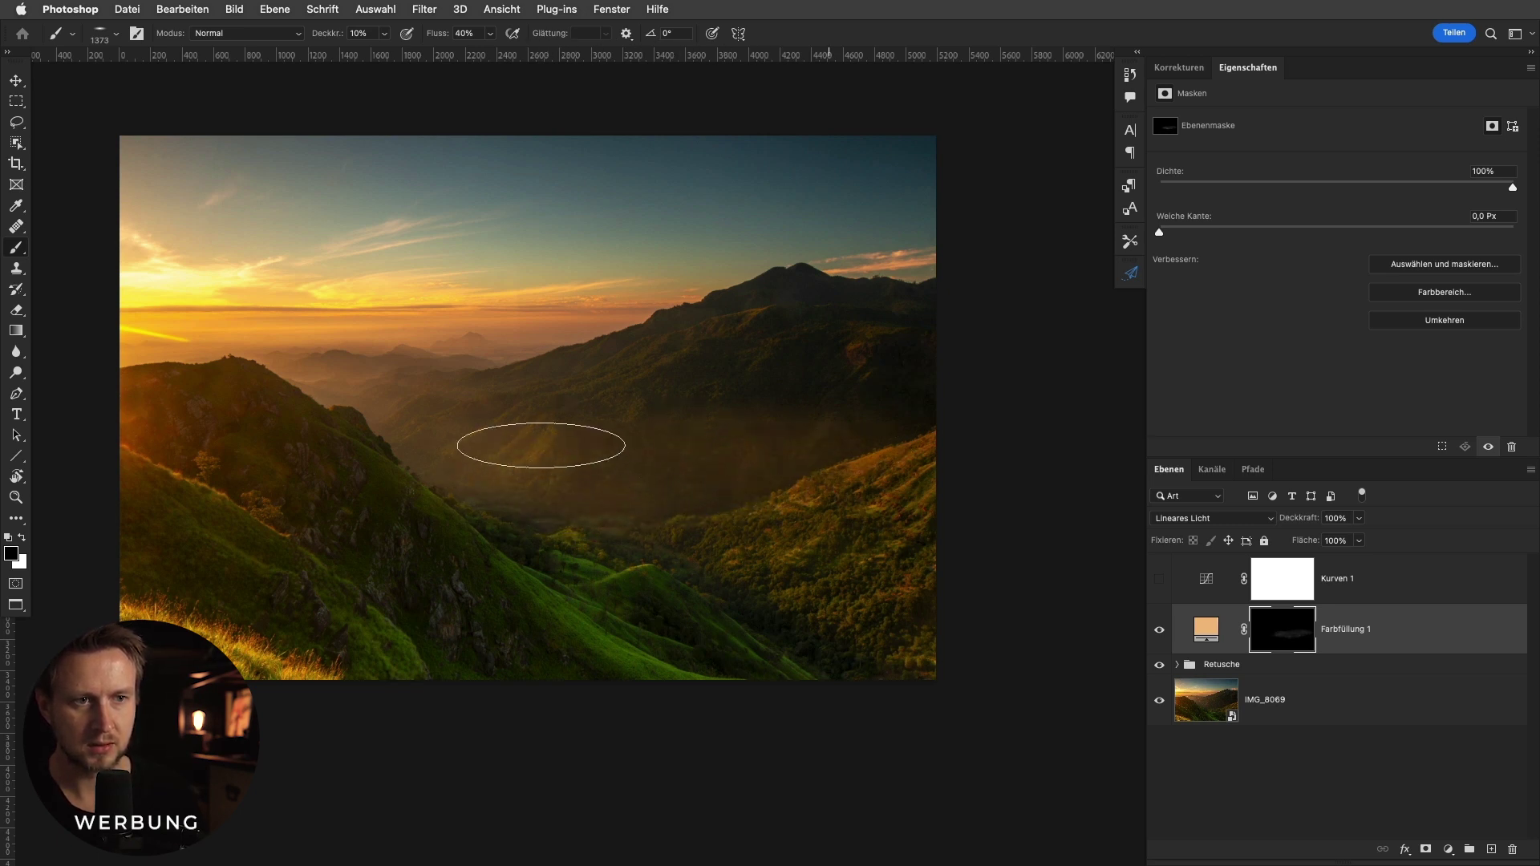
key("x")
left_click_drag(642, 512, 799, 568)
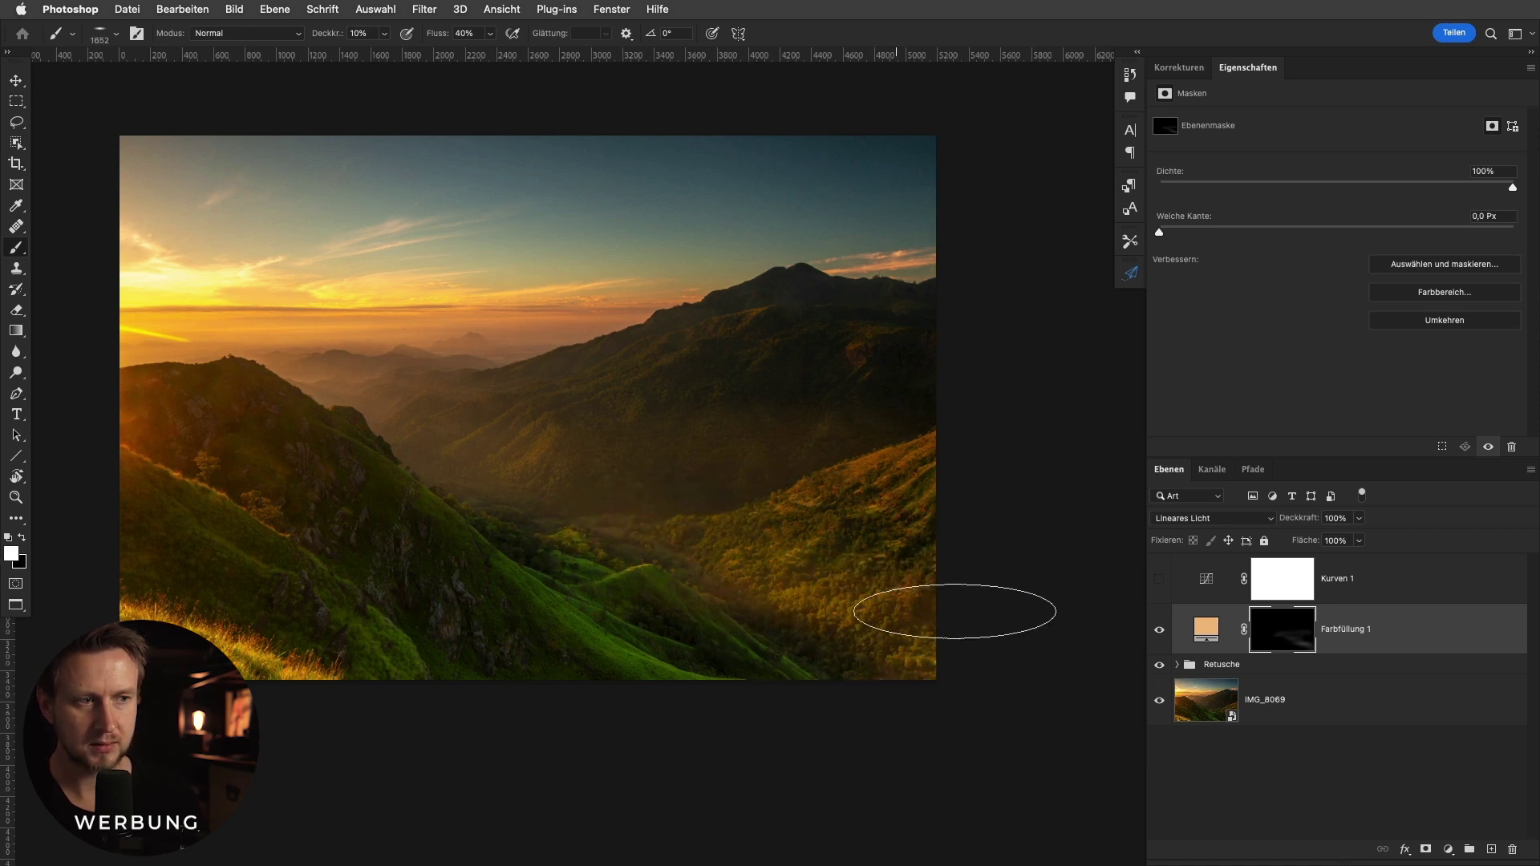
Change the fill to a paler peach and paint more haze across the valley.
double_click(1205, 629)
left_click_drag(847, 147, 843, 143)
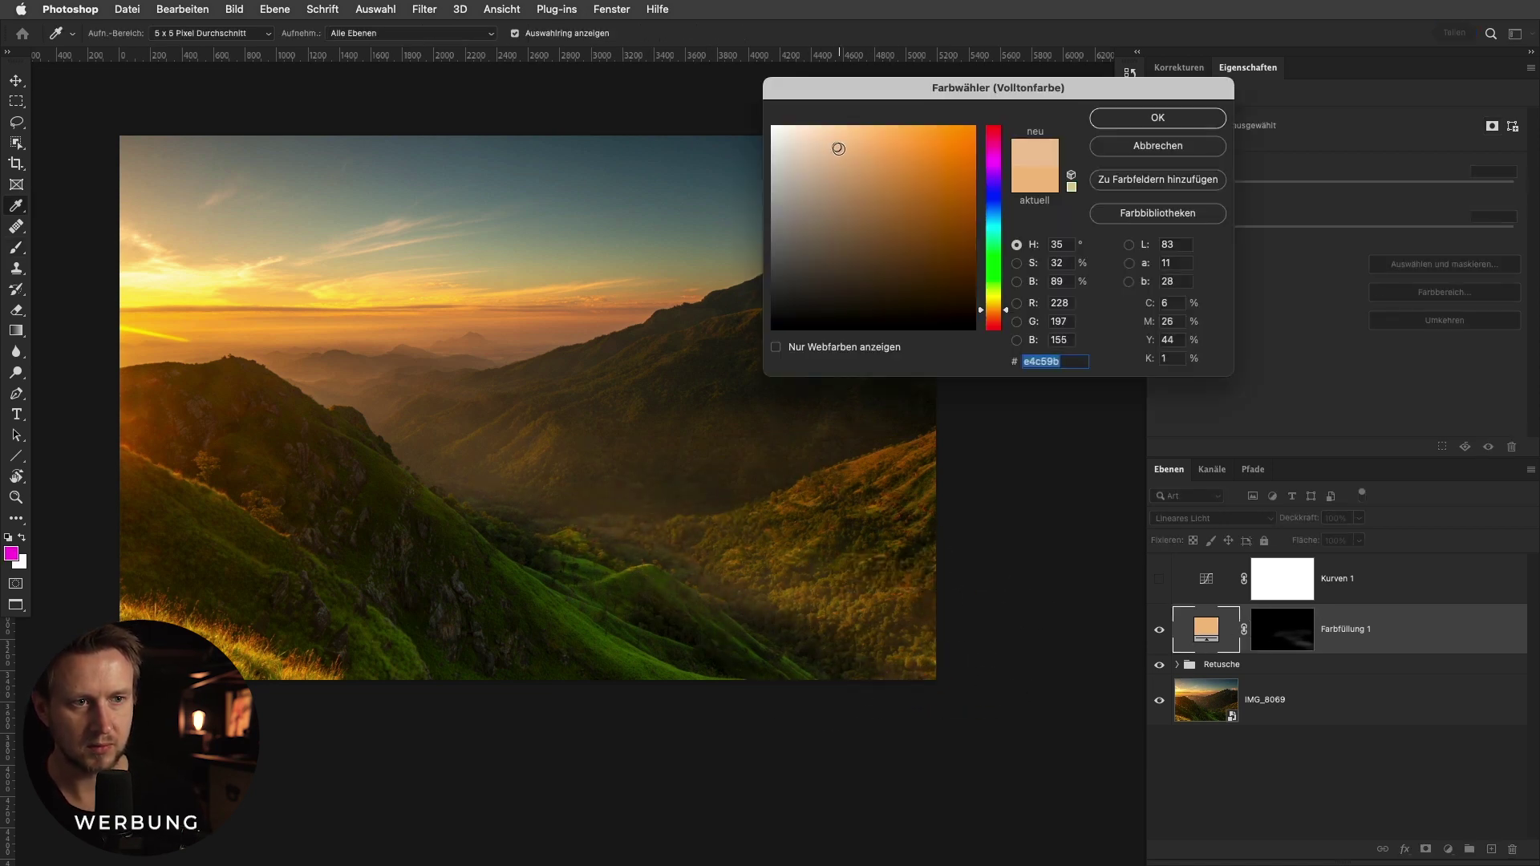
left_click(1120, 125)
left_click(1287, 642)
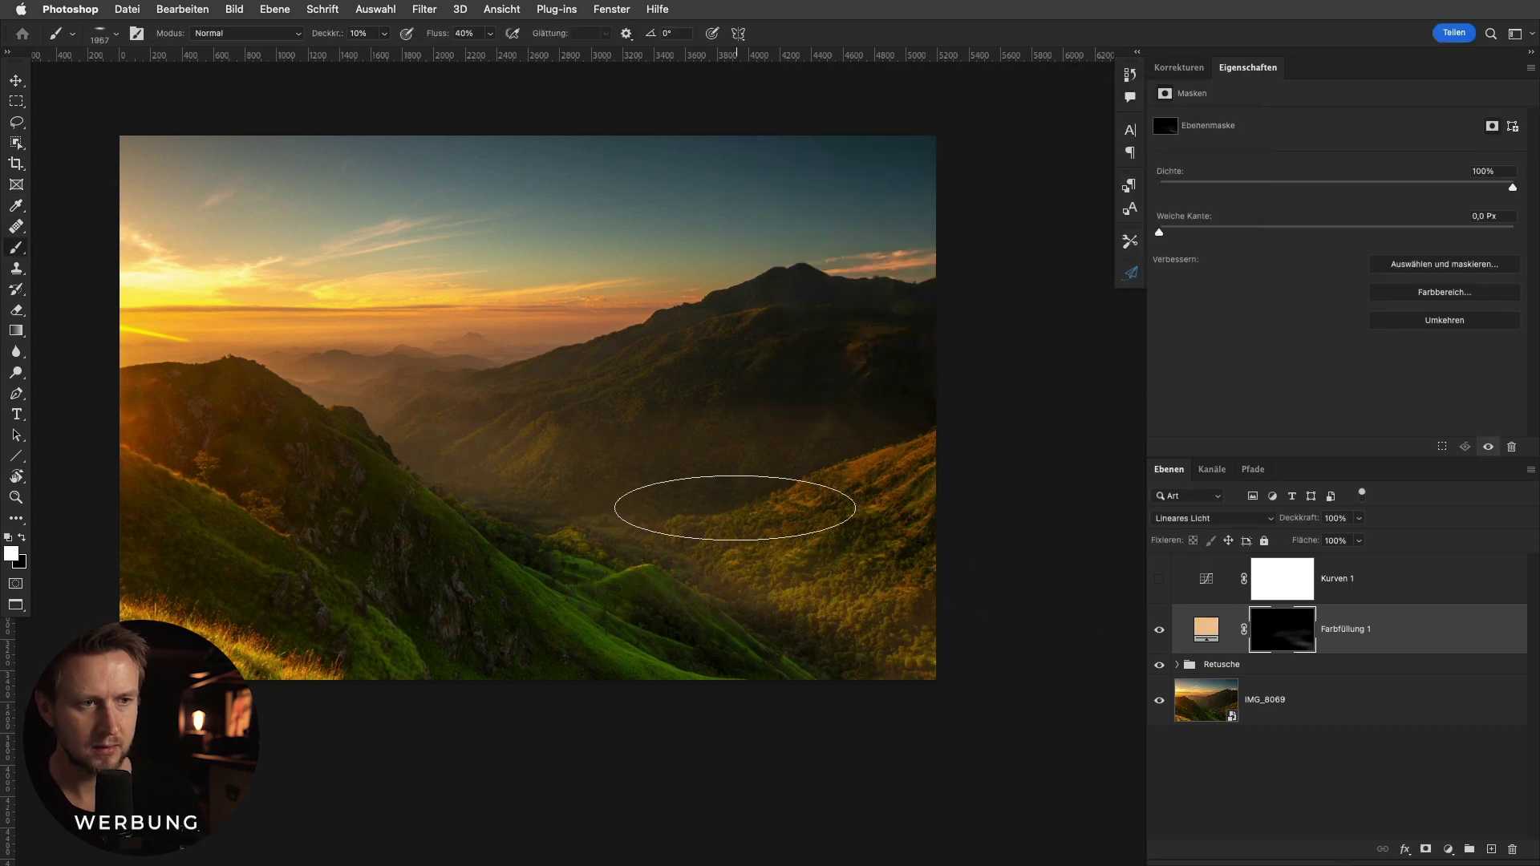
mouse_move(852, 445)
left_mouse_down()
mouse_move(516, 482)
mouse_move(704, 577)
mouse_move(709, 592)
mouse_move(660, 602)
mouse_move(859, 647)
left_mouse_up()
Refine the haze mask, removing it from the green hill, and compare with the layer hidden.
key("x")
mouse_move(660, 464)
left_mouse_down()
mouse_move(970, 430)
mouse_move(647, 414)
mouse_move(898, 431)
left_mouse_up()
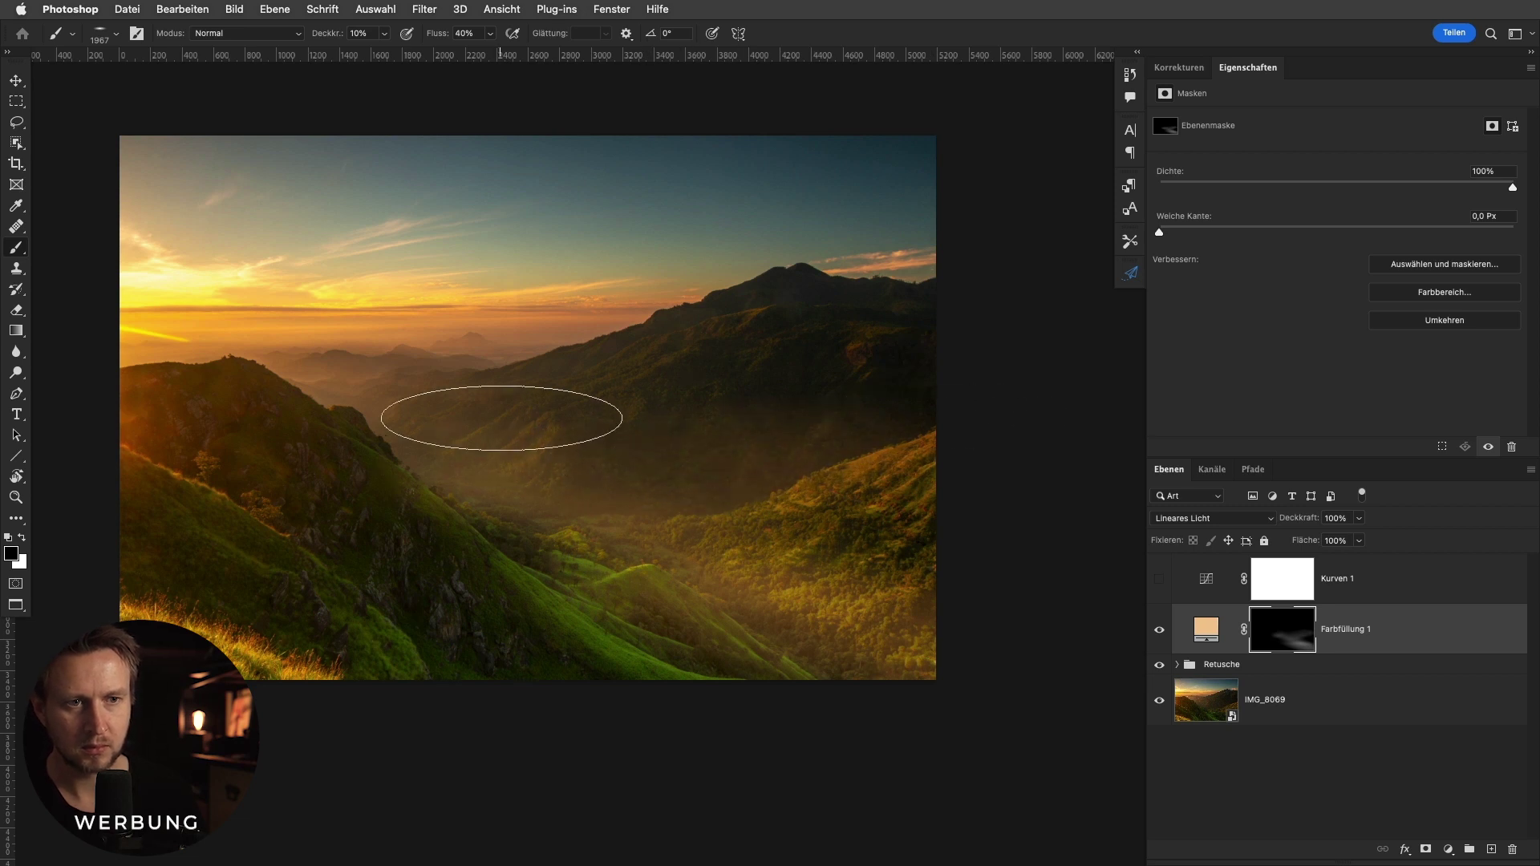
key("x")
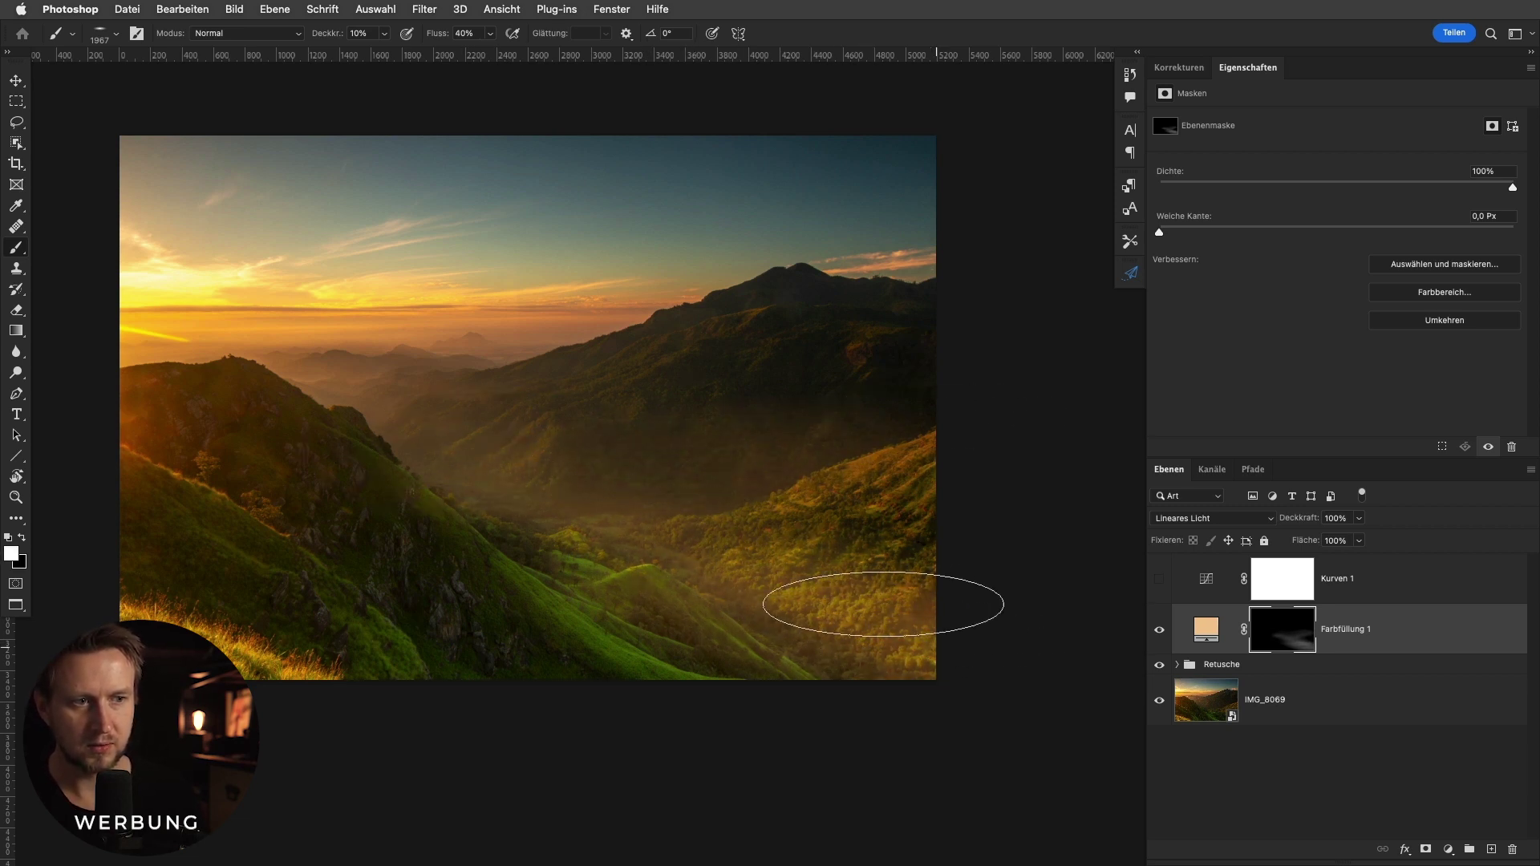
left_click_drag(790, 573, 783, 540)
key("x")
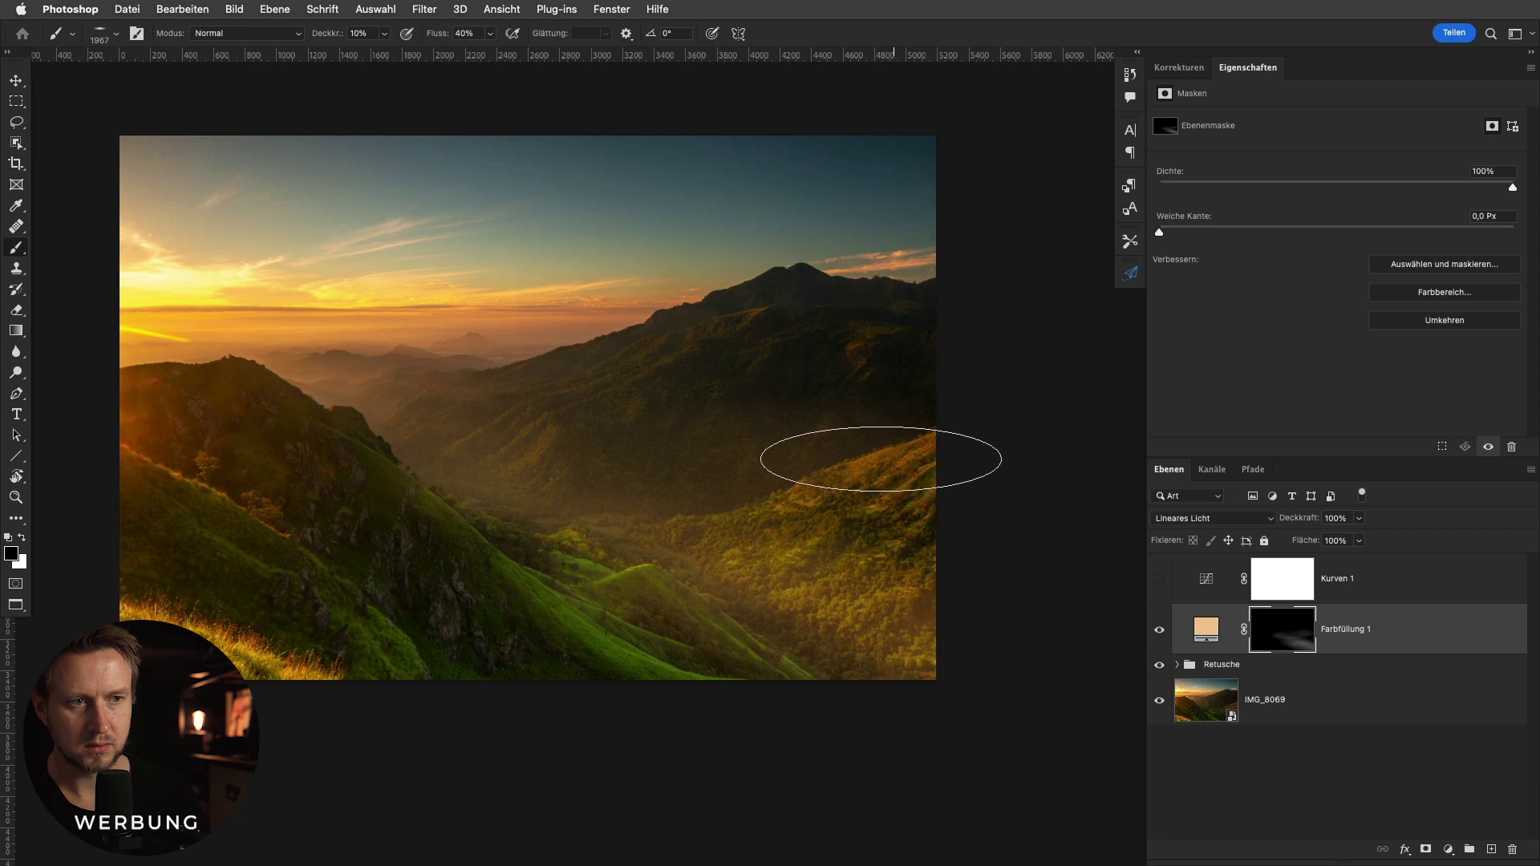
left_click(1161, 631)
left_click(1160, 631)
left_click_drag(389, 463, 353, 473)
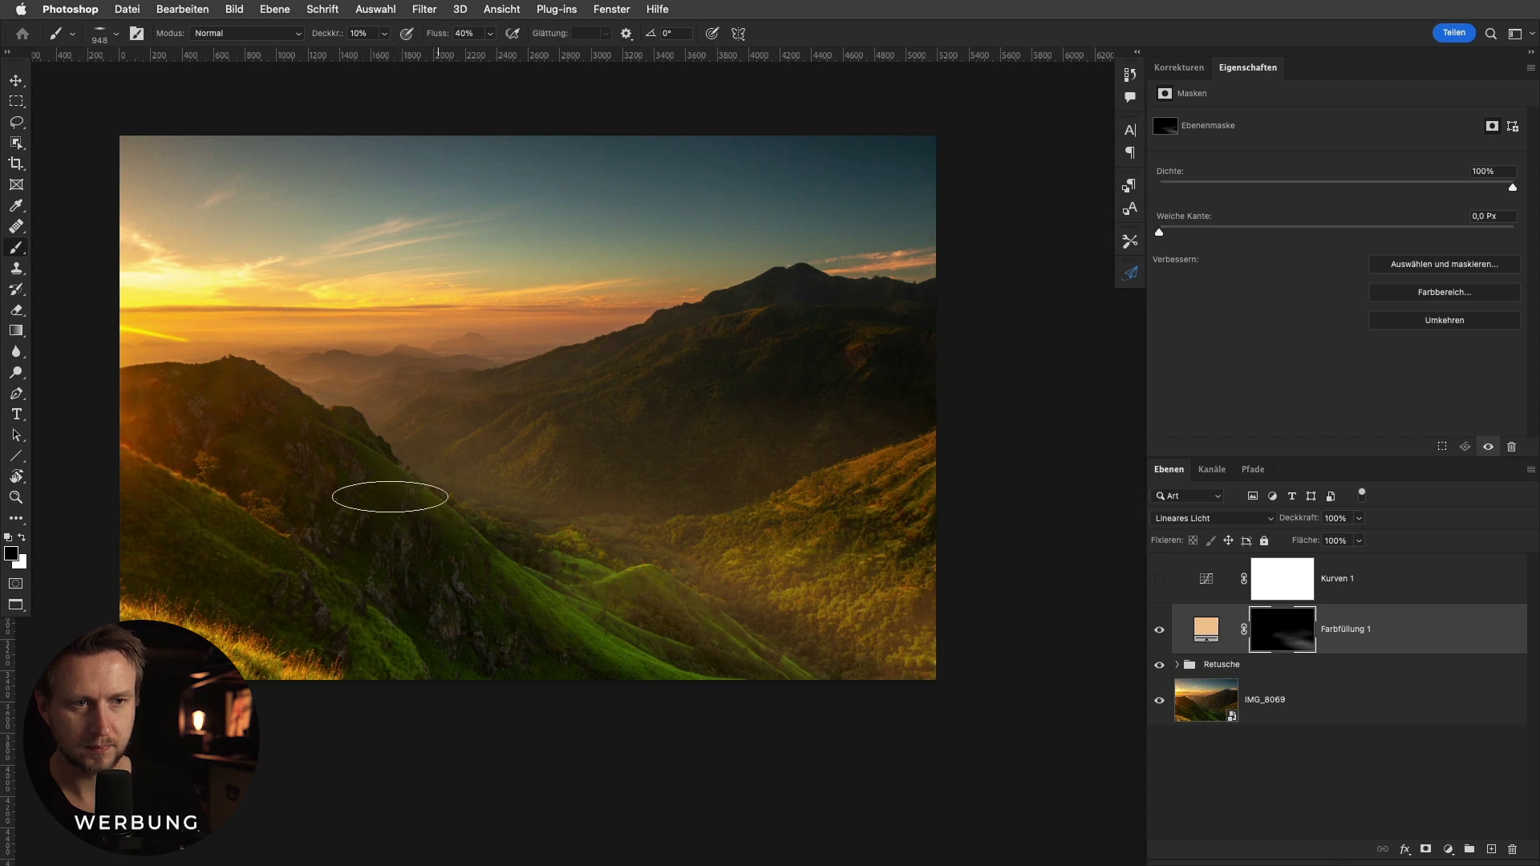
scroll(698, 473, "down", 1)
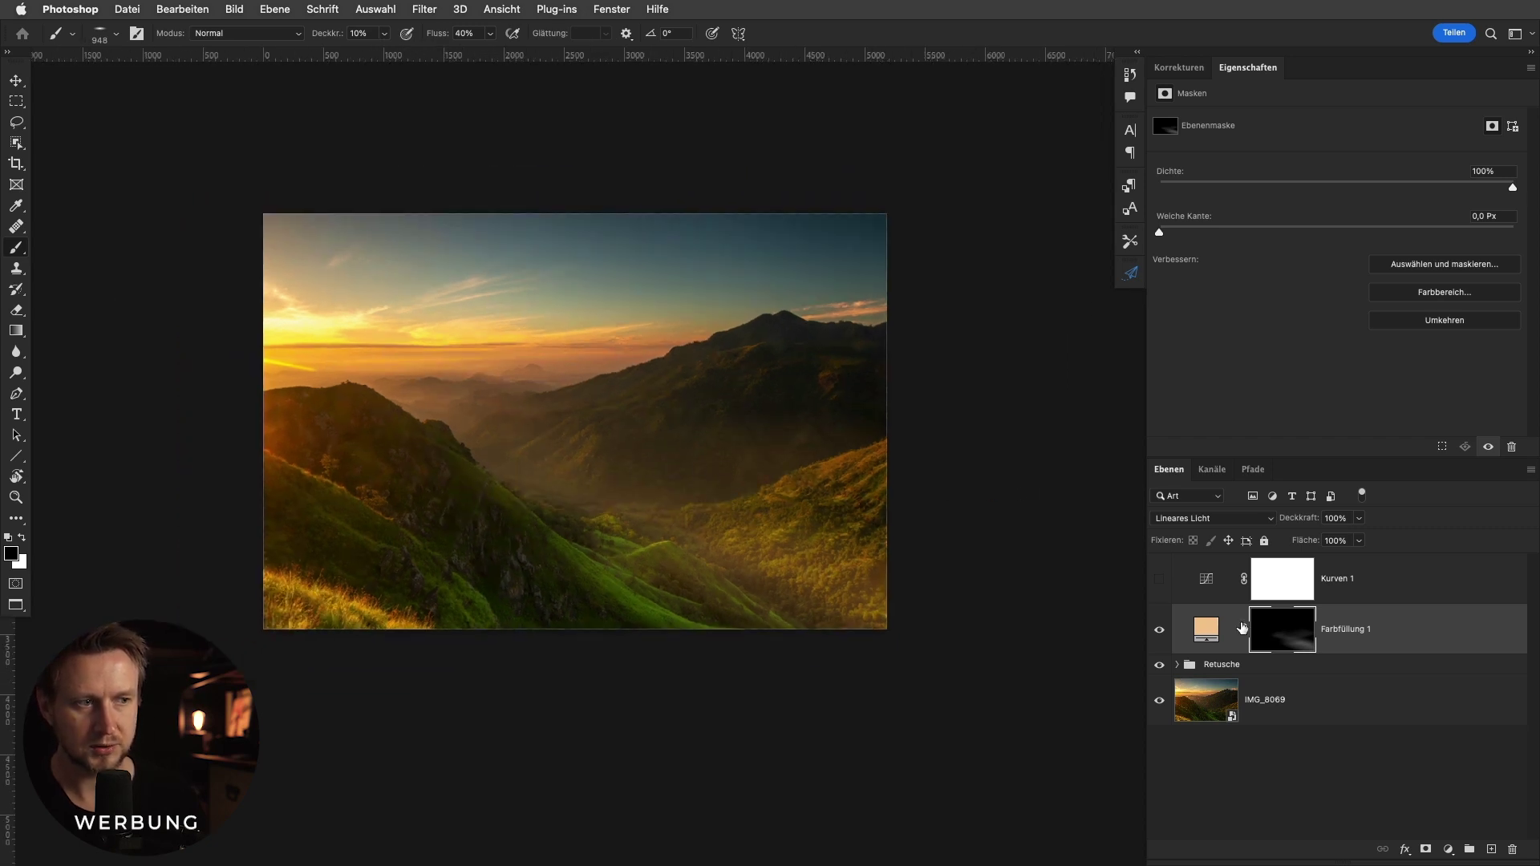
Delete the Farbfüllung 1 fill layer and take the Healing Brush to the Sonstiges layer.
left_click(1161, 630)
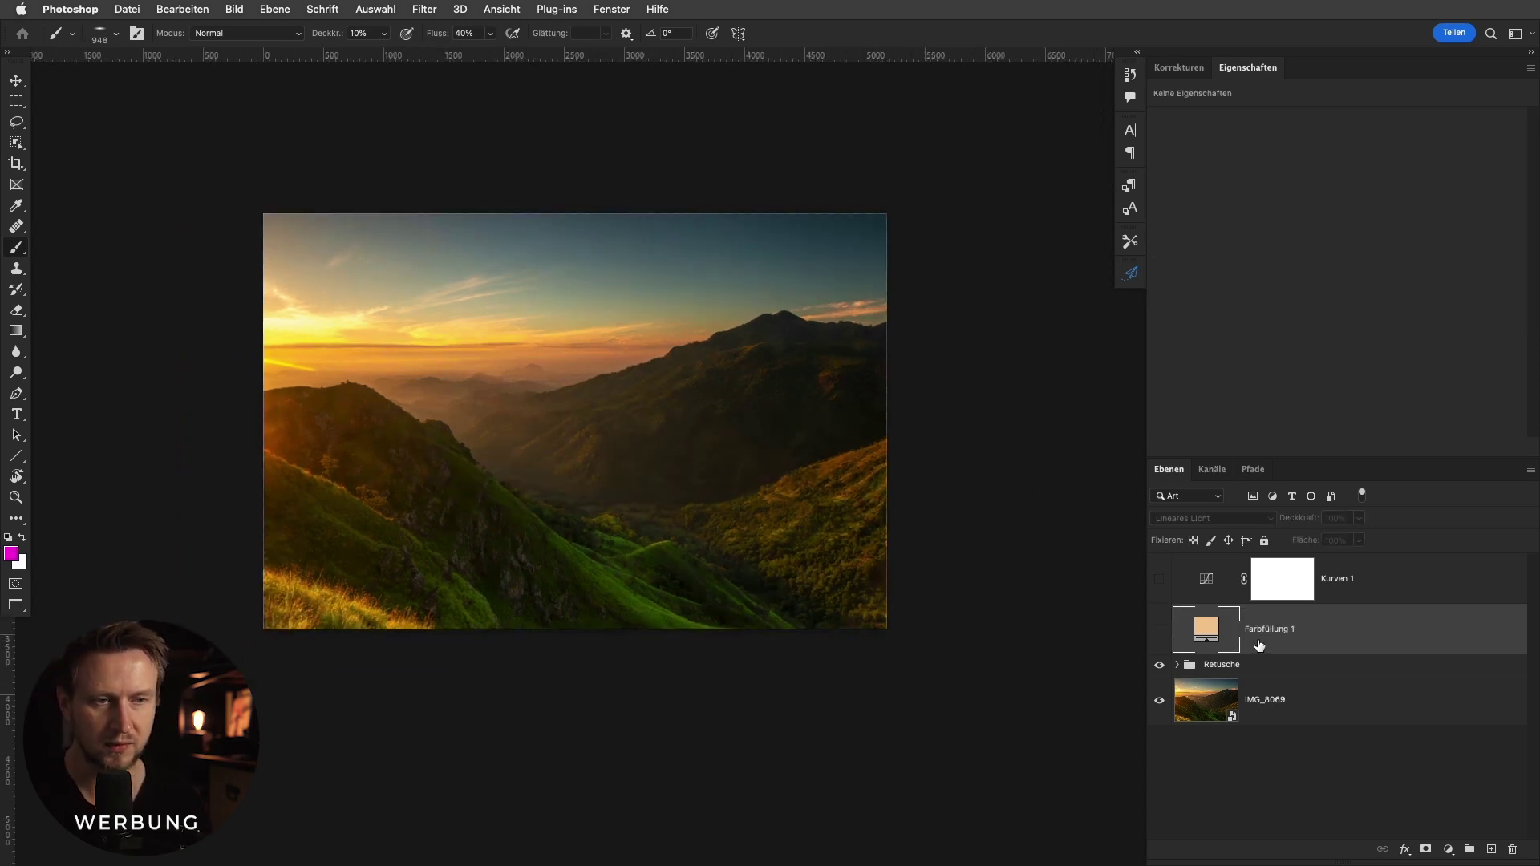
key("BackSpace")
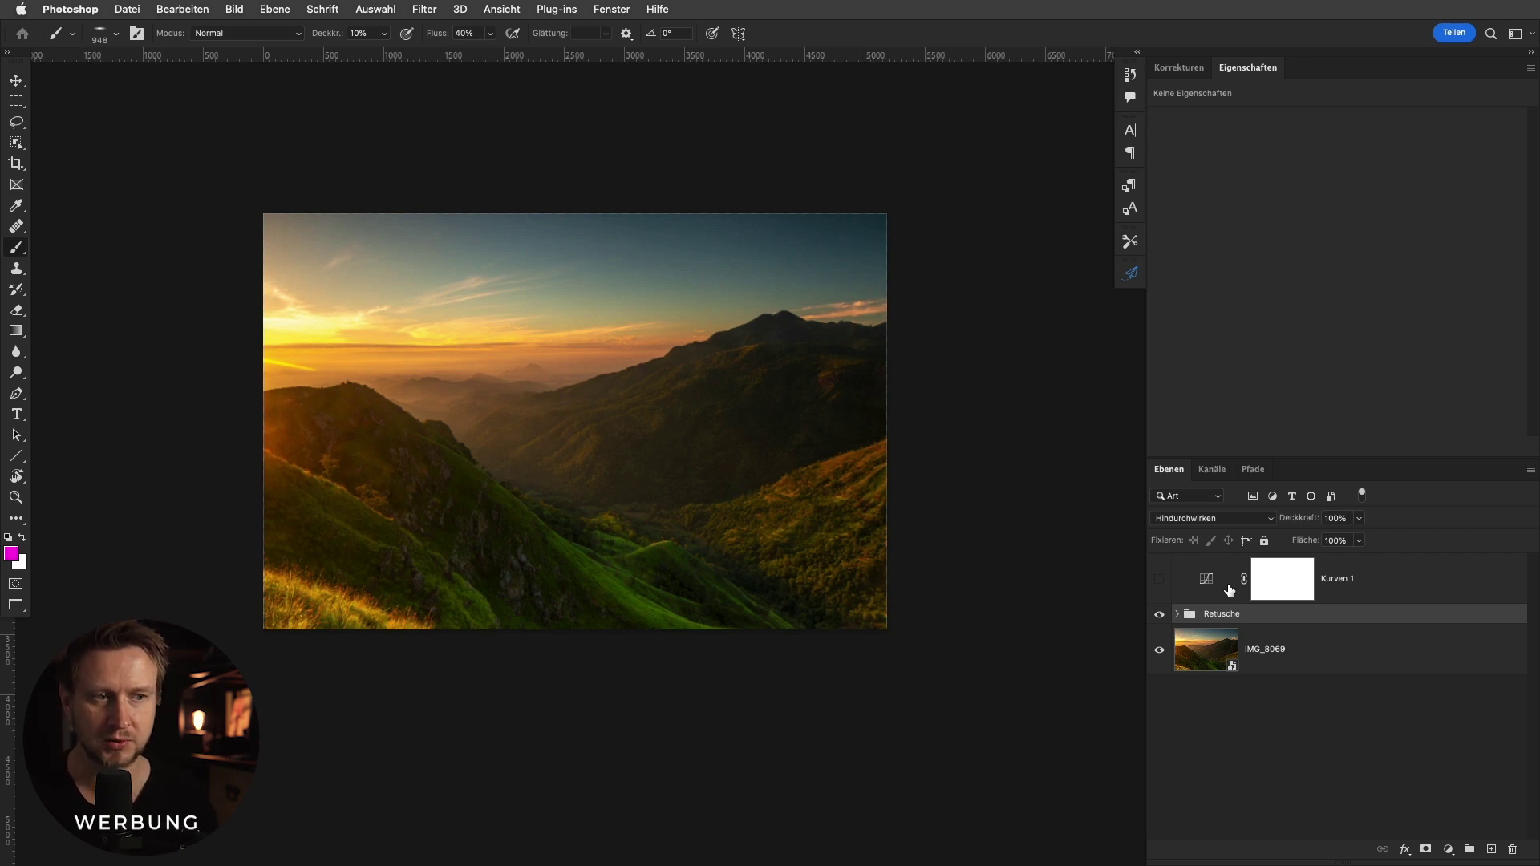
left_click(1177, 615)
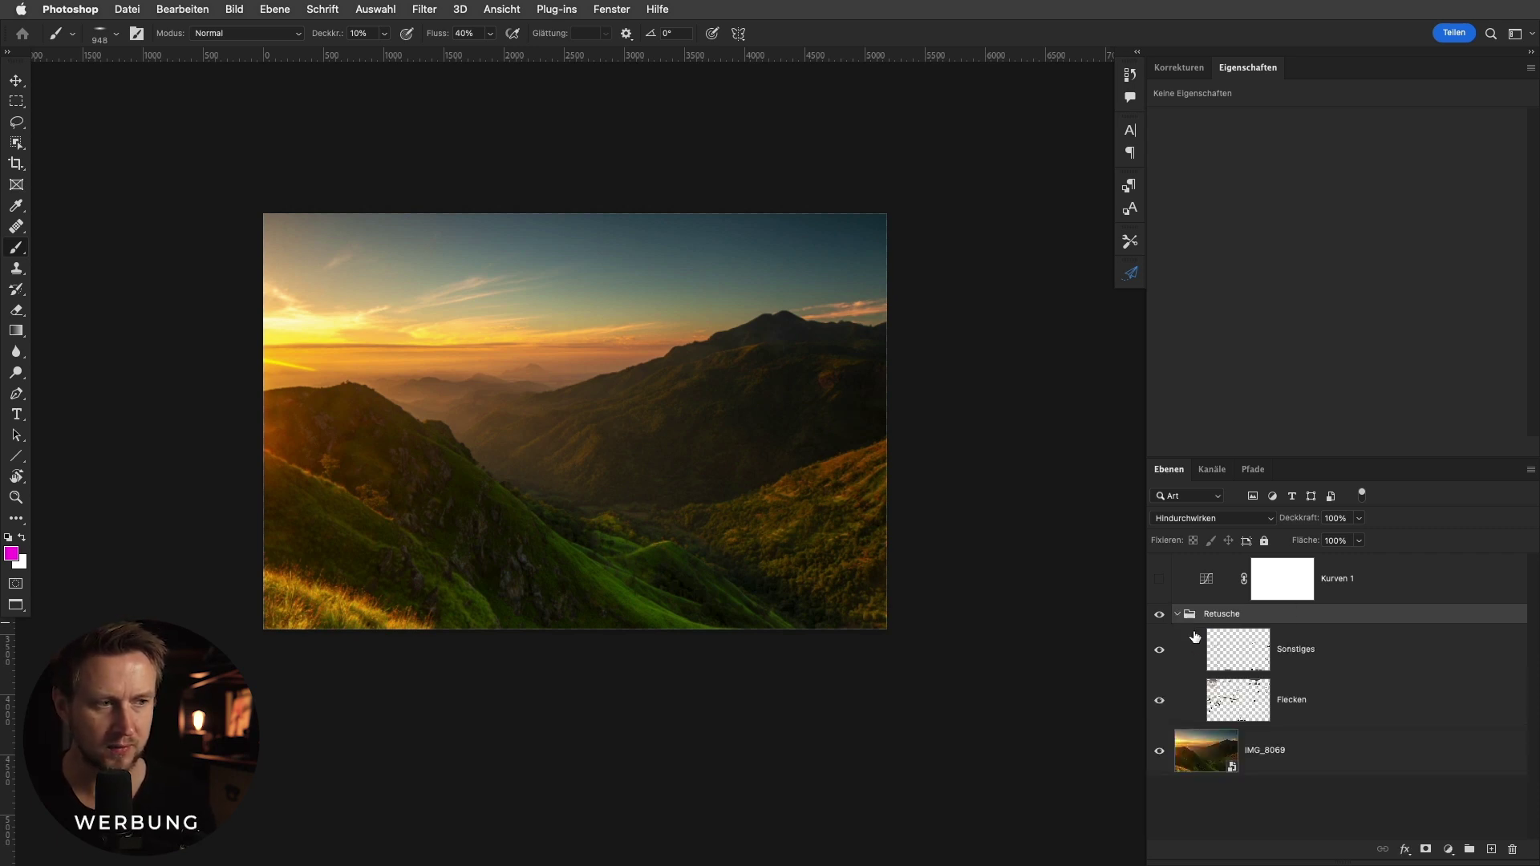
left_click(1239, 704)
left_click(1247, 663)
key("j")
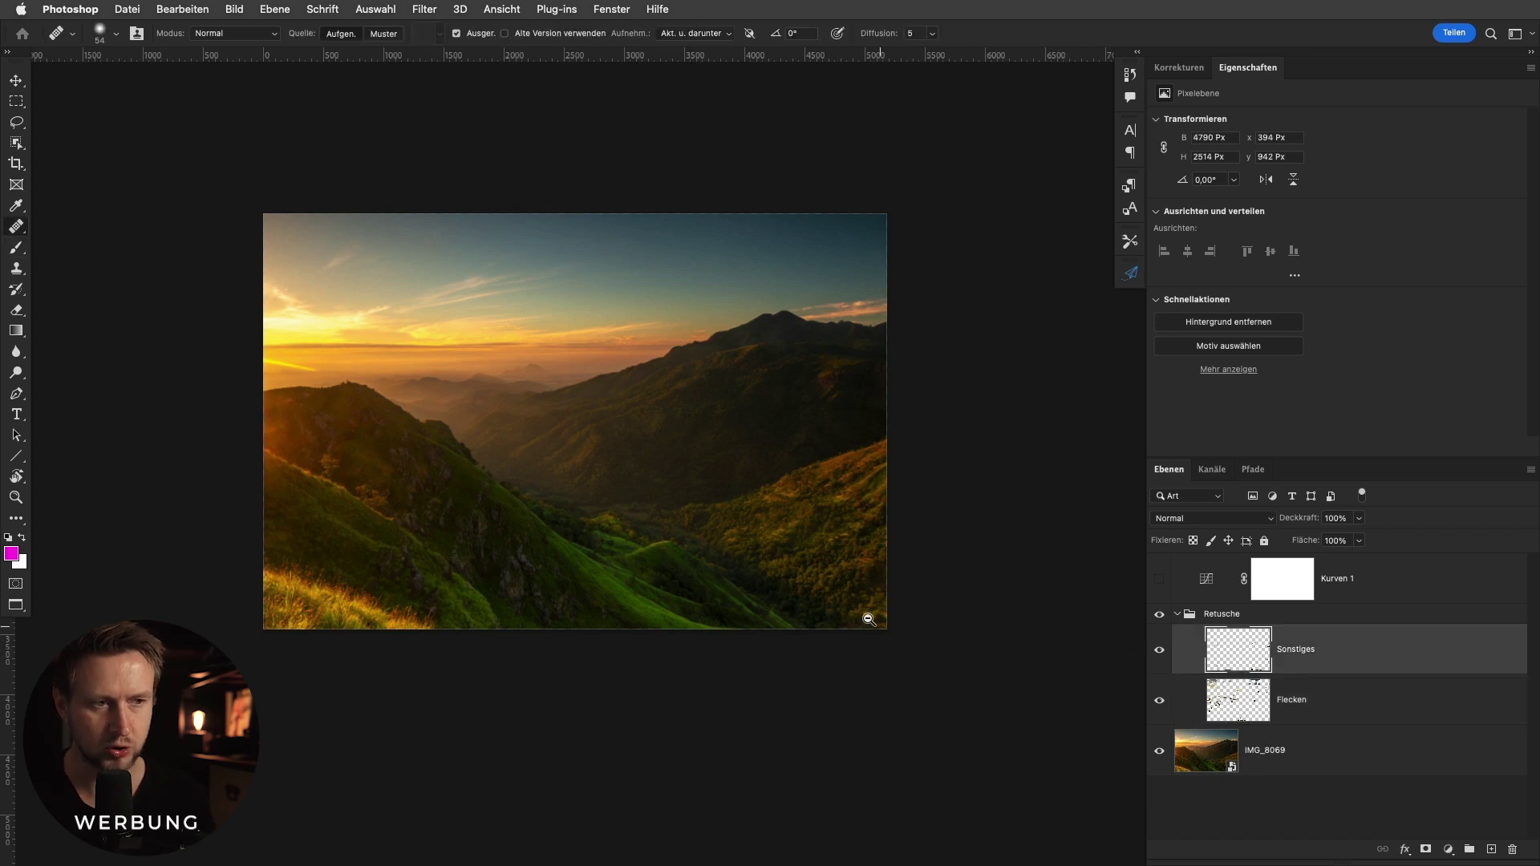
Heal a spot near the photo's lower-right edge, then zoom back out.
left_click(868, 619)
left_click(838, 556, "alt")
left_click_drag(856, 611, 891, 596)
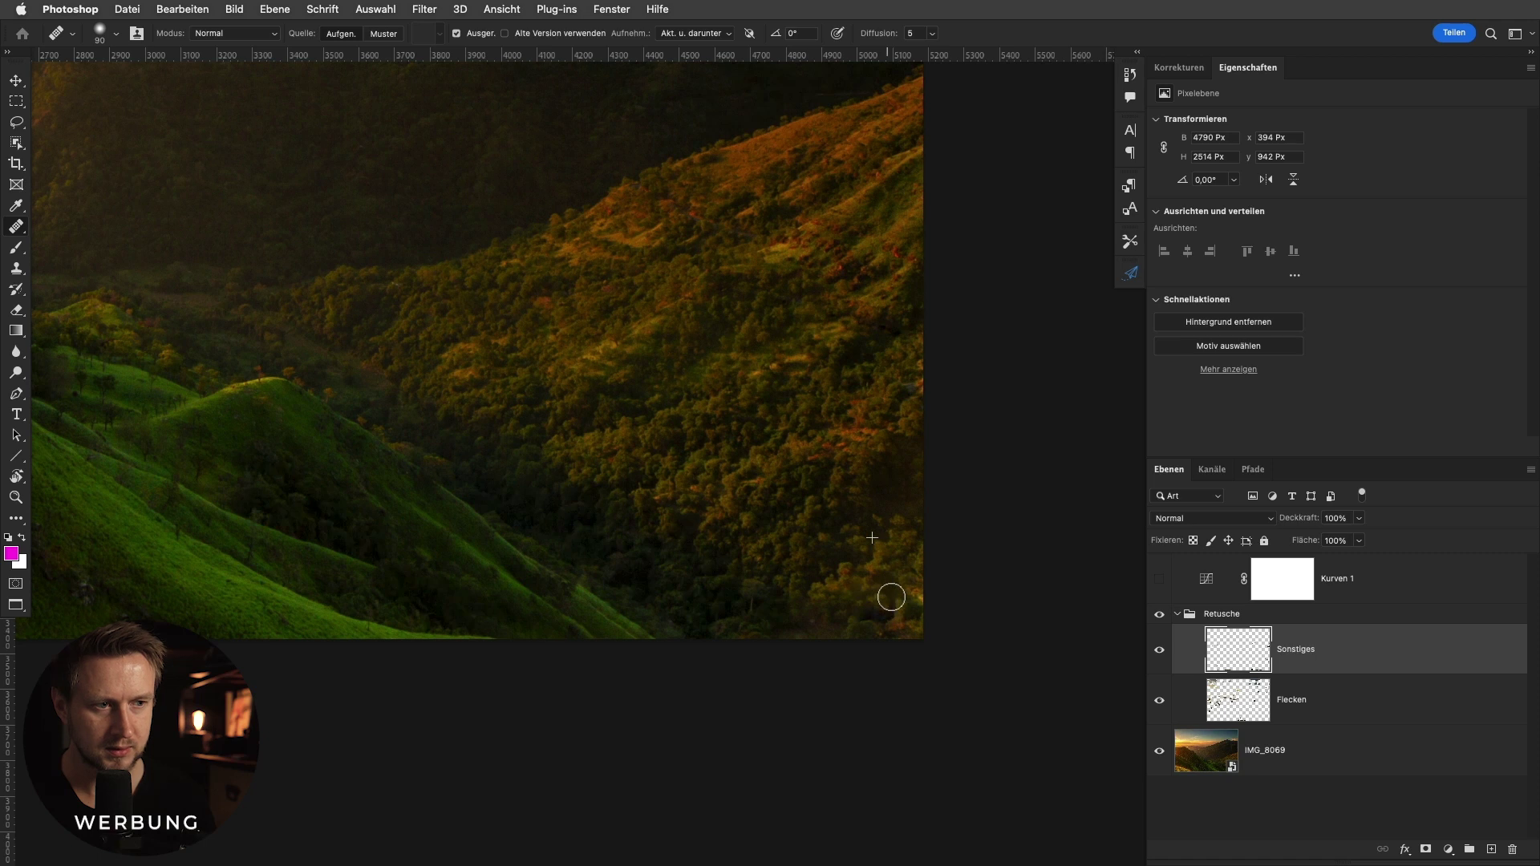
left_click_drag(774, 578, 761, 578)
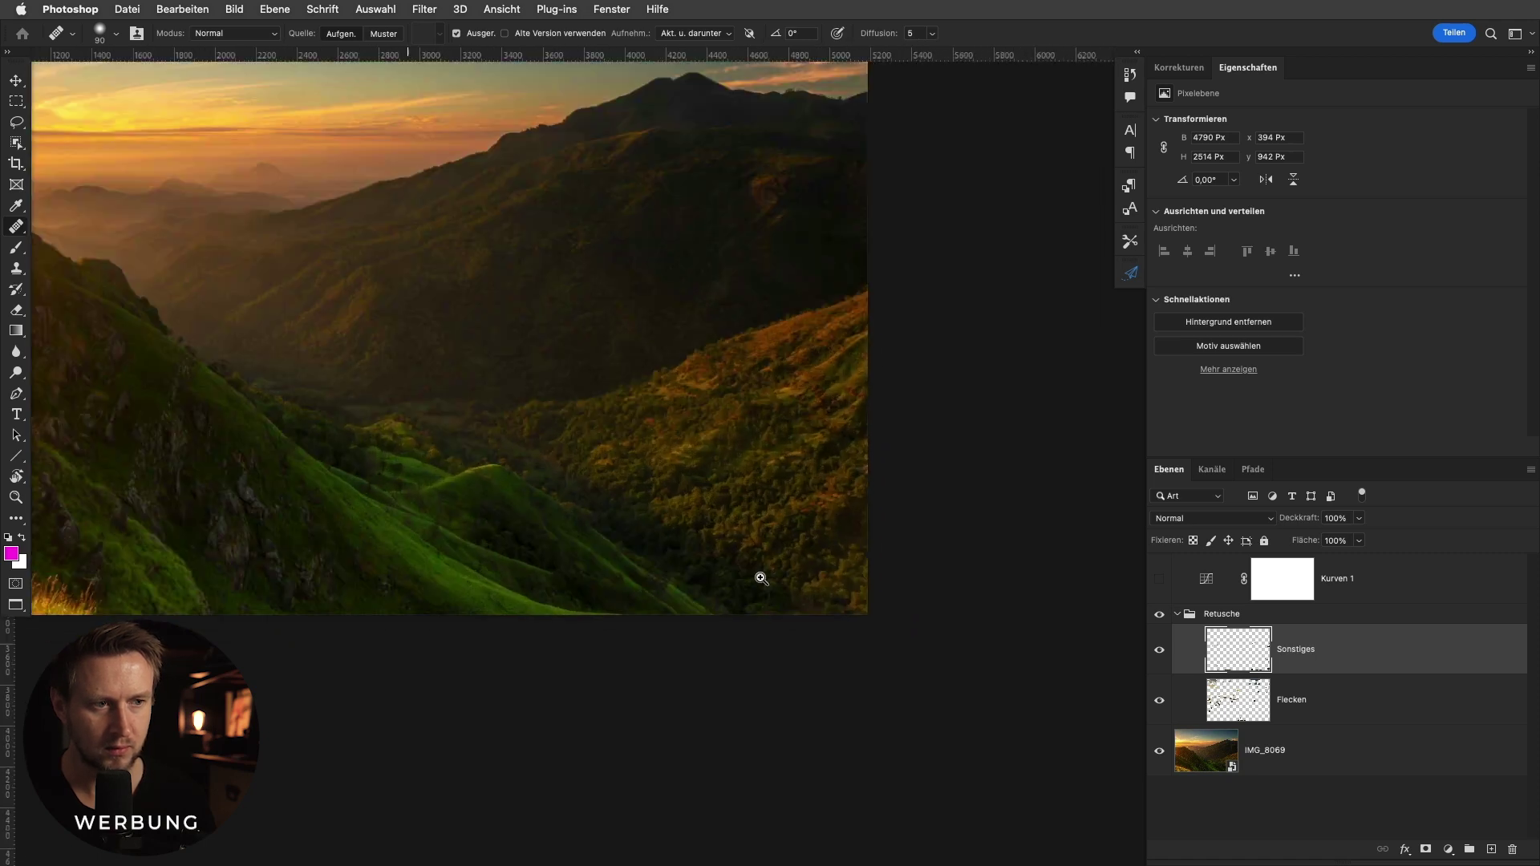
left_click(762, 579)
left_click(804, 563, "alt")
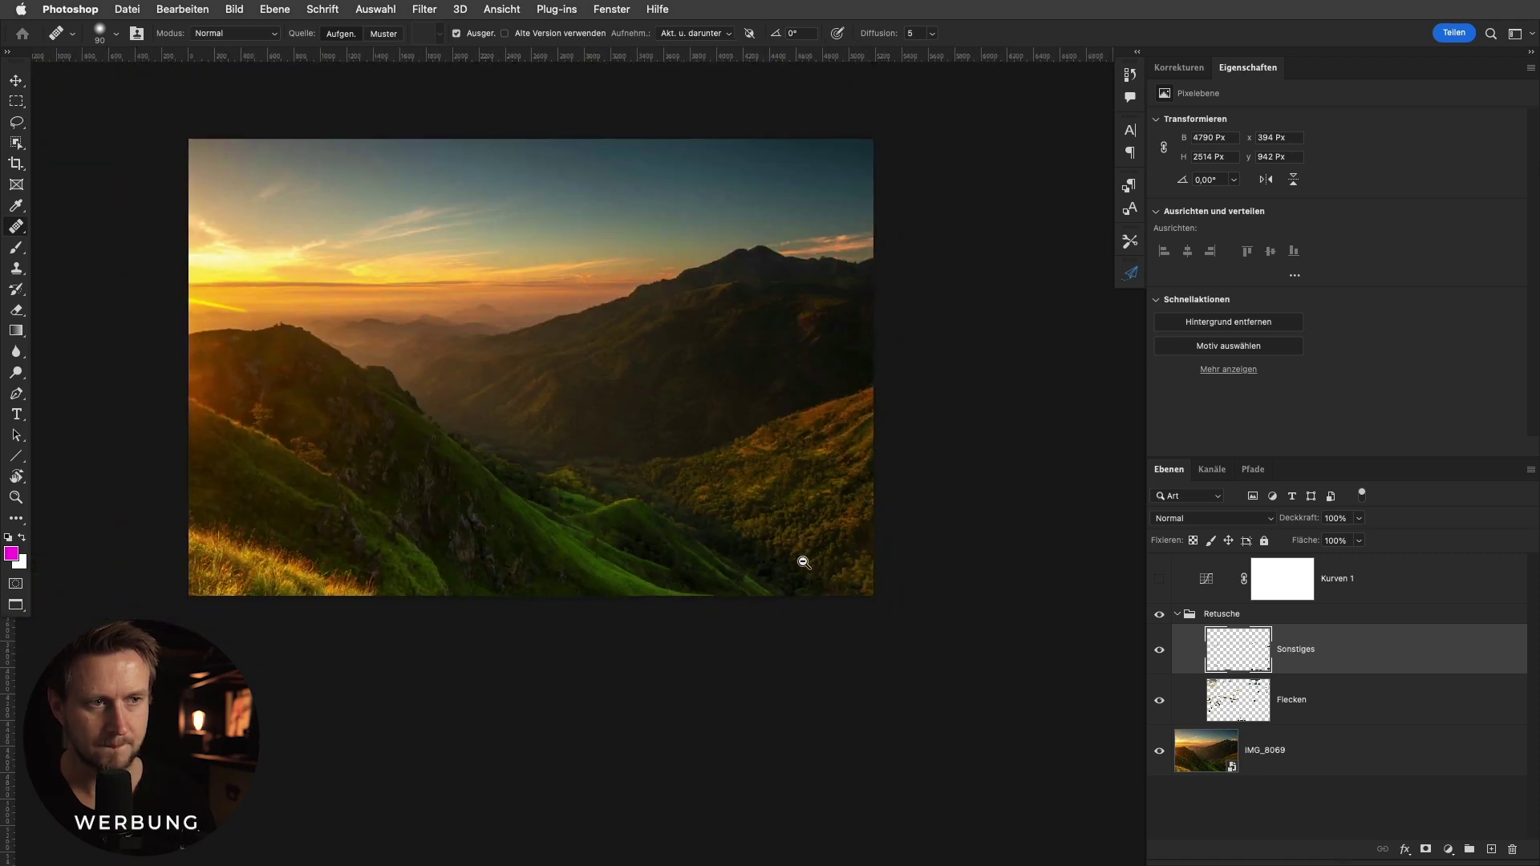
mouse_move(895, 377)
left_mouse_down()
mouse_move(778, 403)
mouse_move(826, 450)
mouse_move(893, 388)
mouse_move(883, 422)
left_mouse_up()
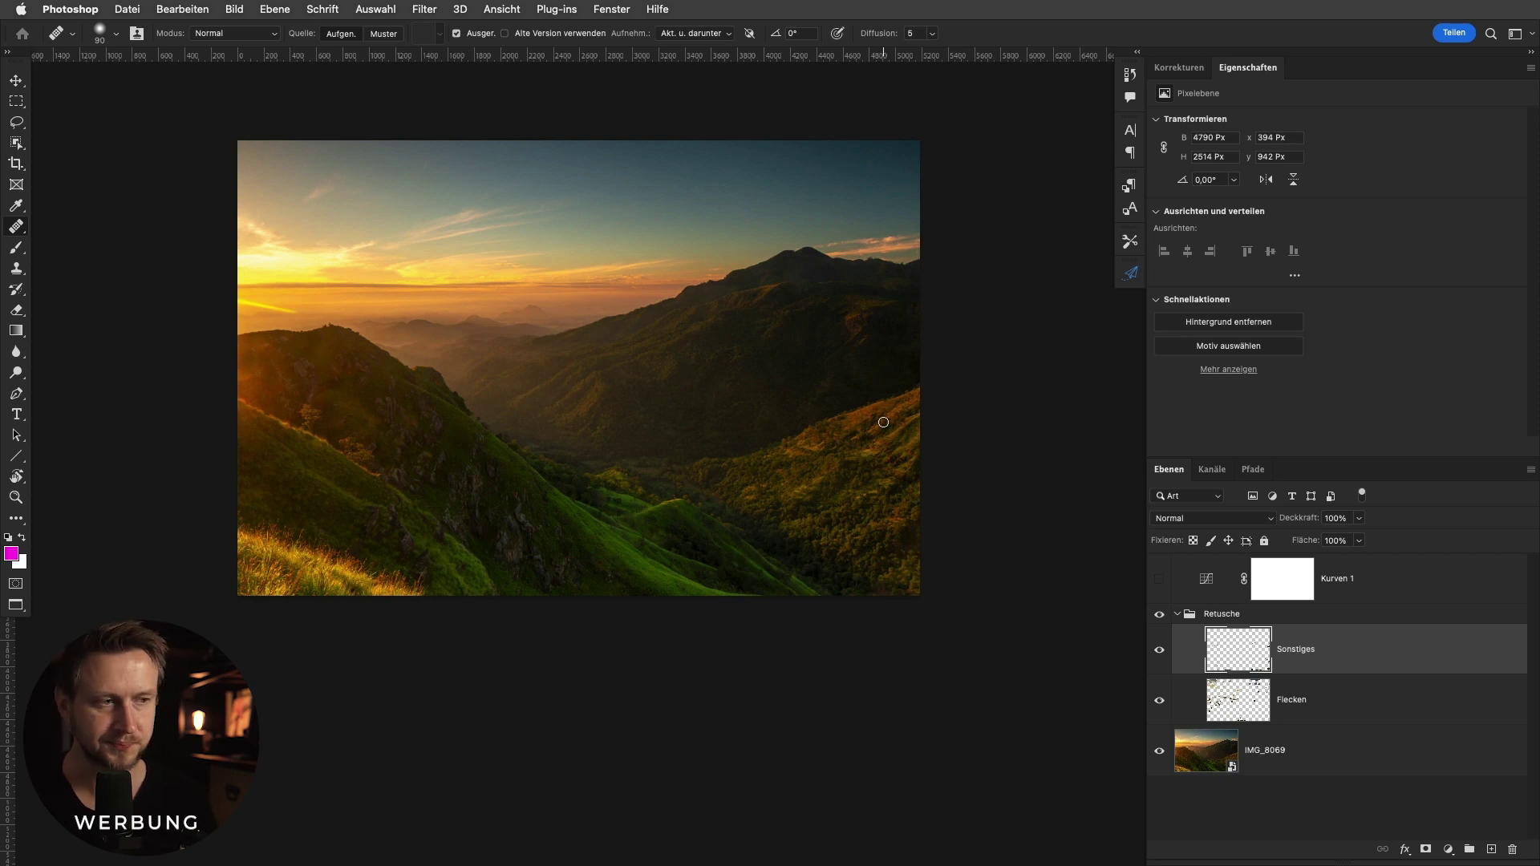
Delete the Kurven 1 curves layer and open Bild > Bildgröße.
left_click(1177, 615)
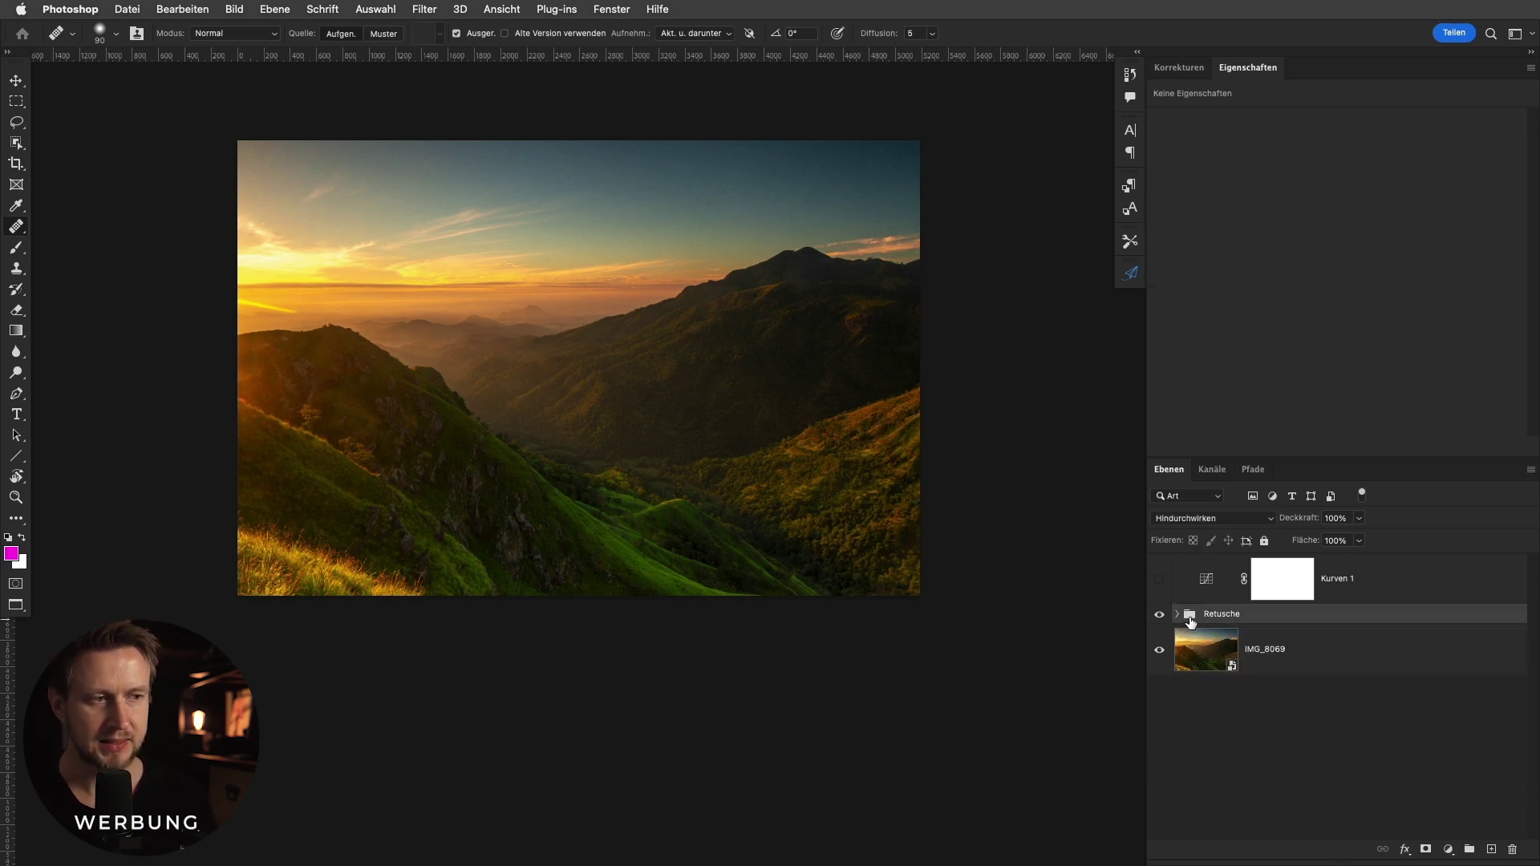
left_click(1218, 584)
key("Delete")
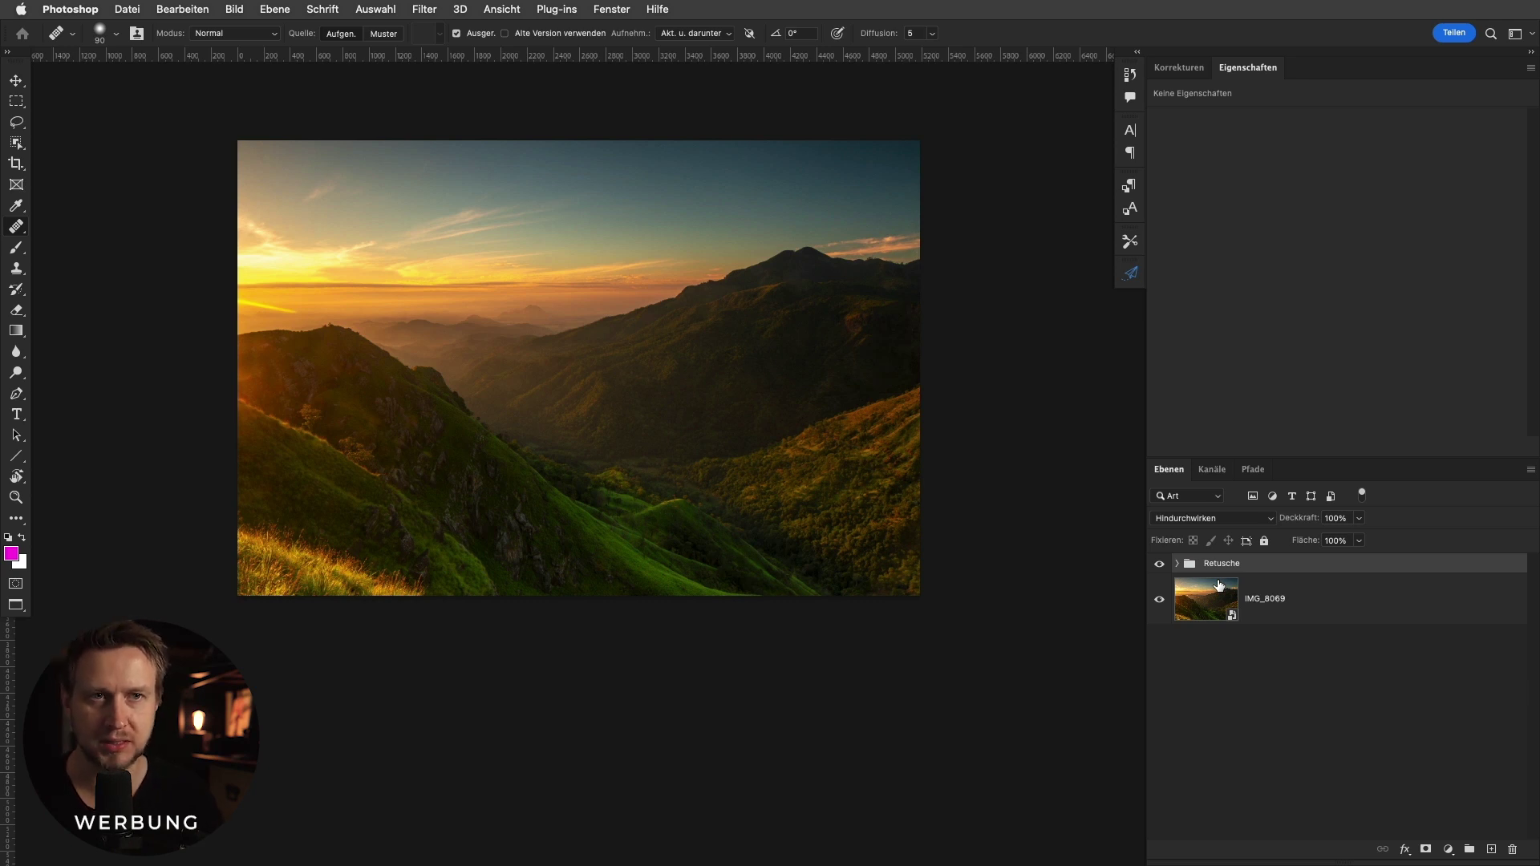
left_click(234, 9)
left_click(277, 133)
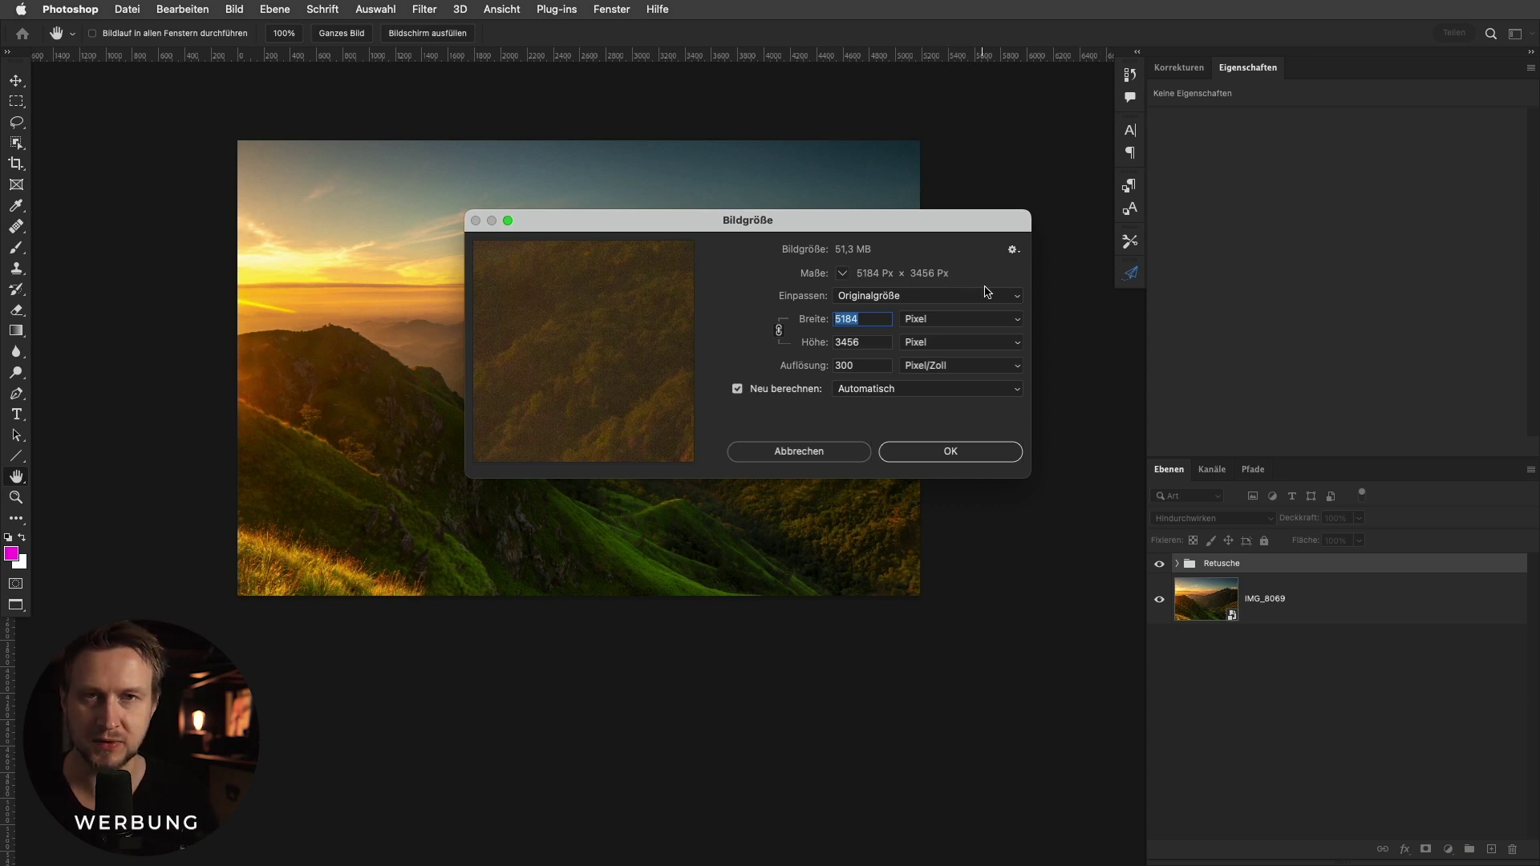
Display the size in Zentimeter, trying resolution 150 before restoring 300 ppi.
left_click(933, 323)
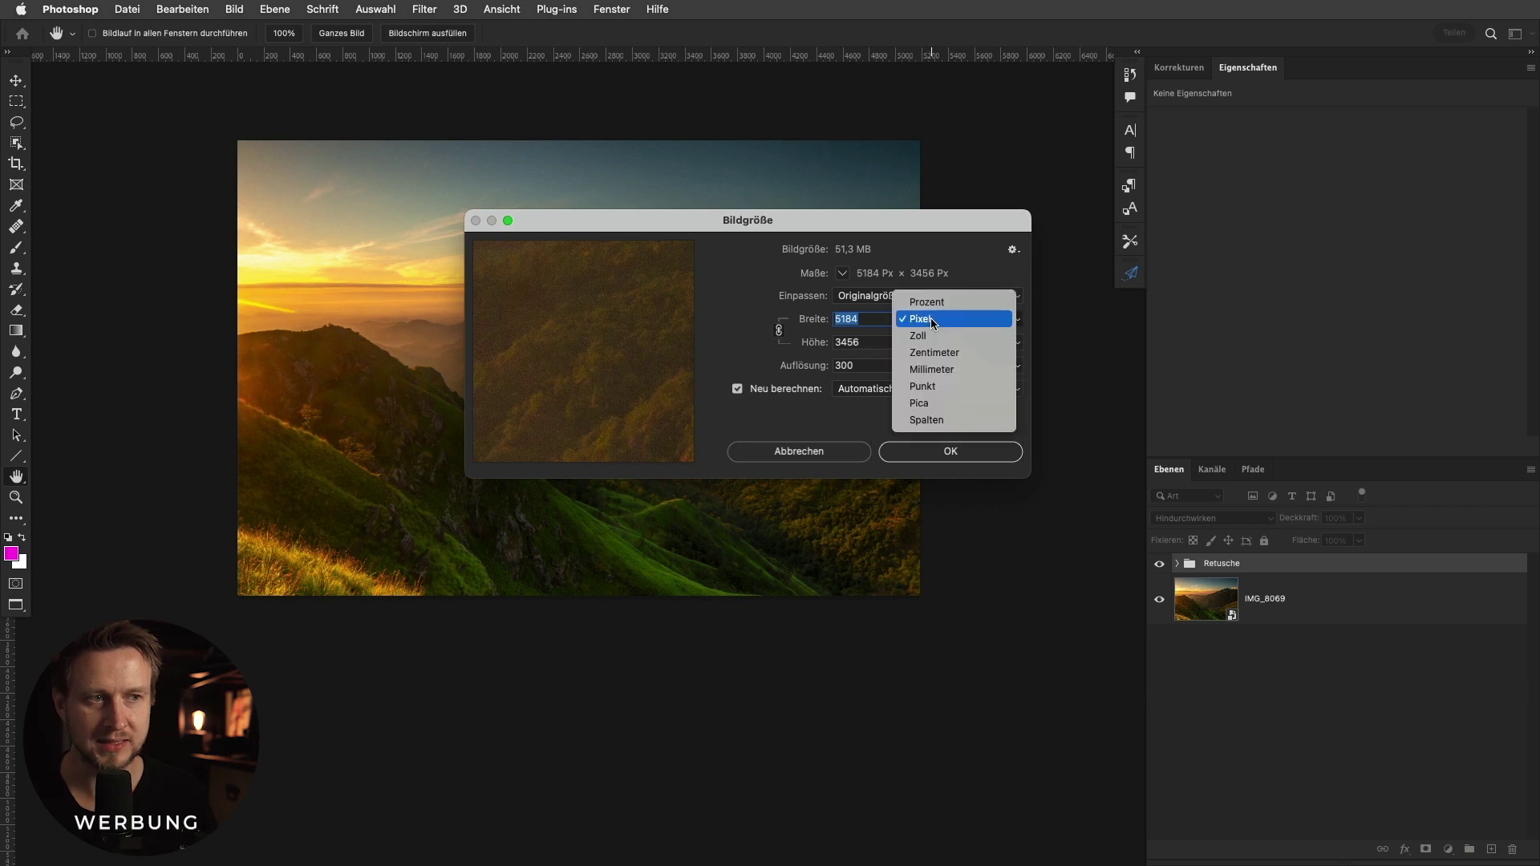
left_click(939, 348)
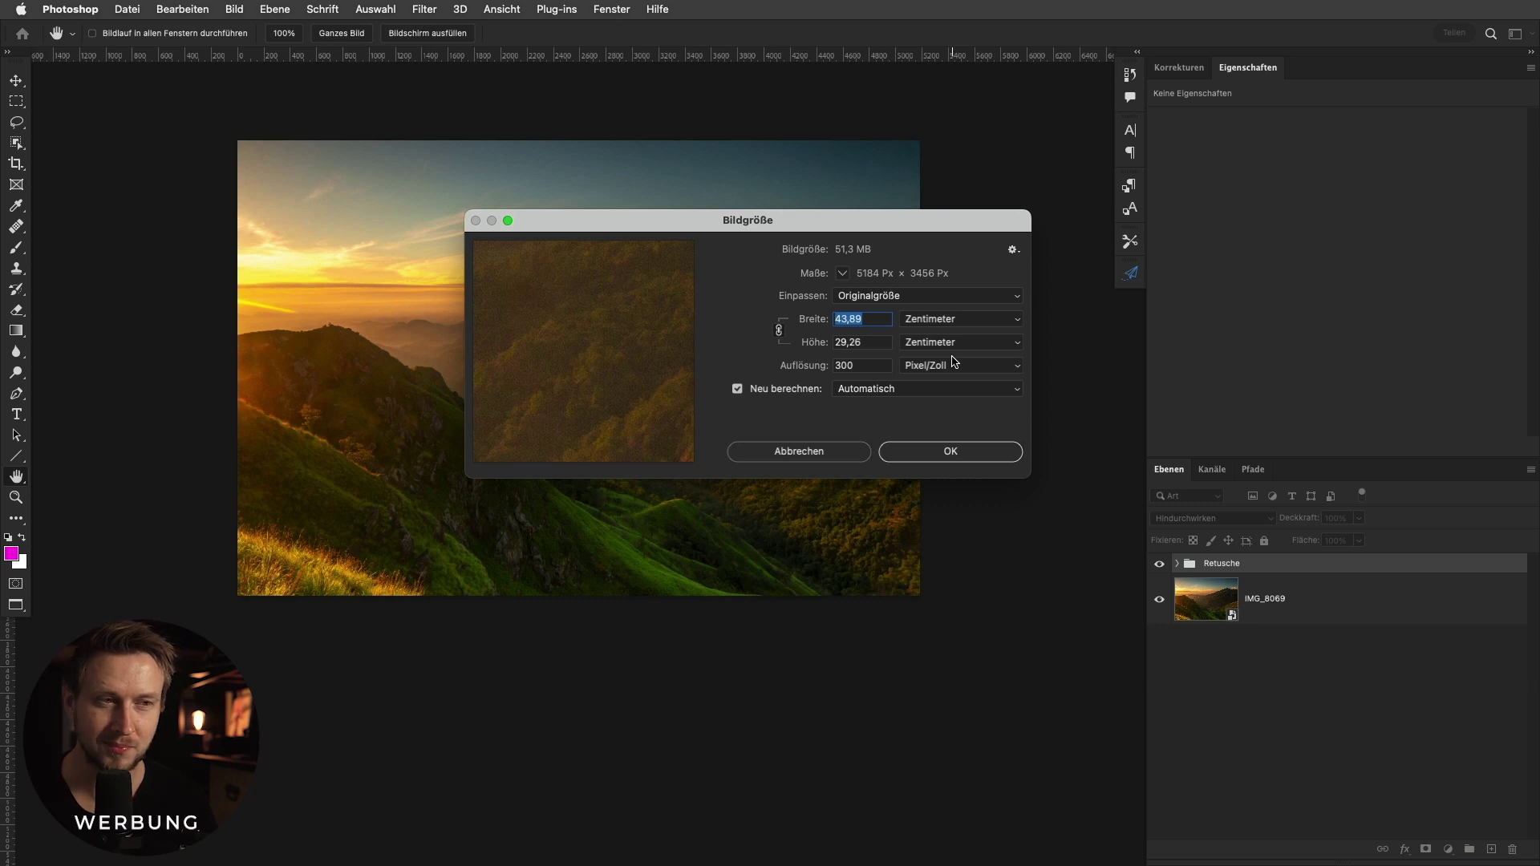
left_click_drag(857, 368, 821, 377)
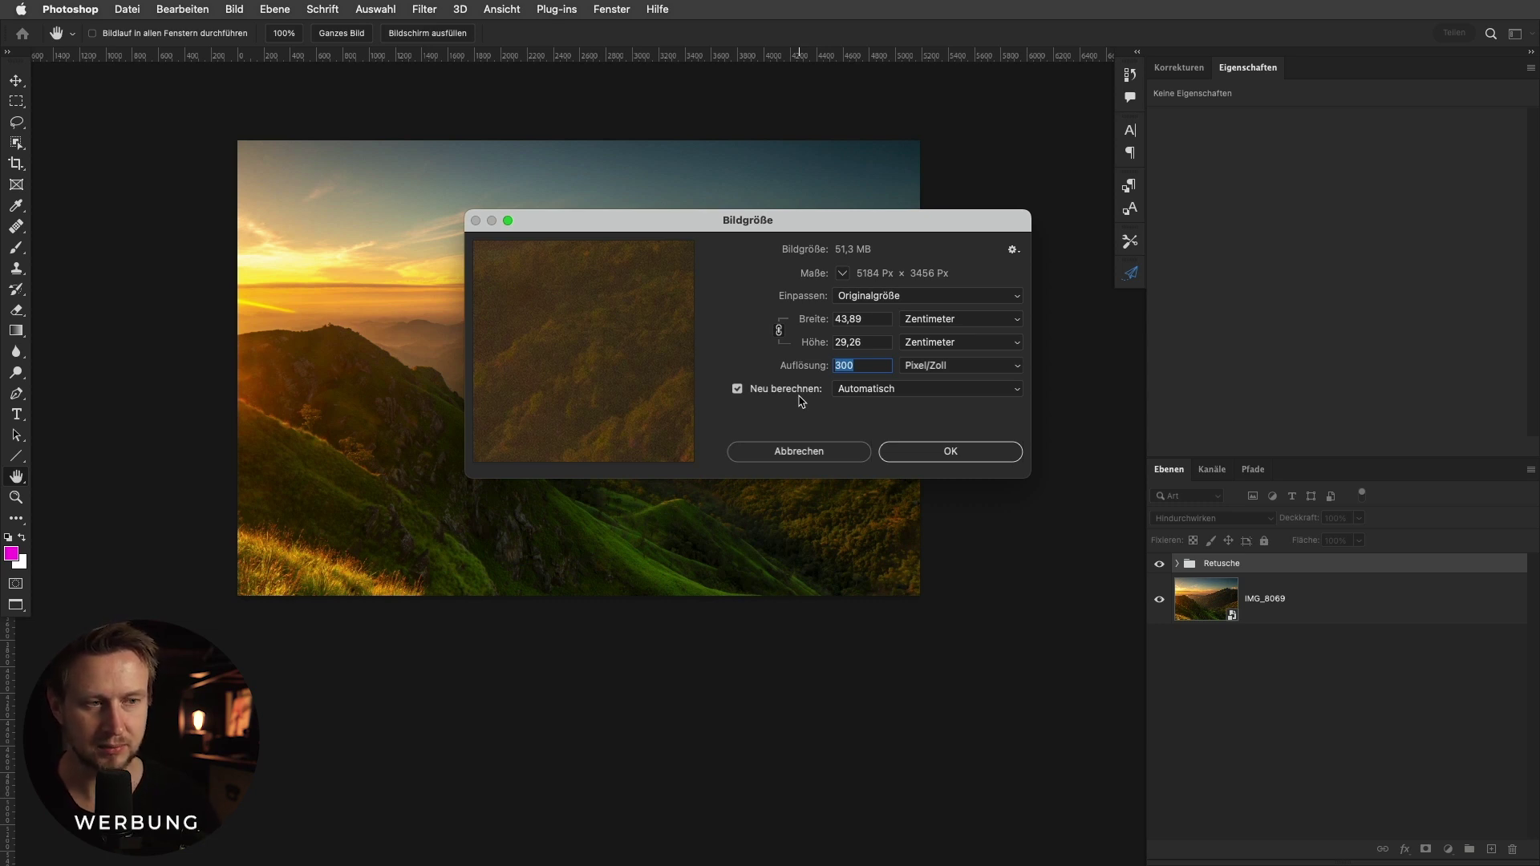
type("150")
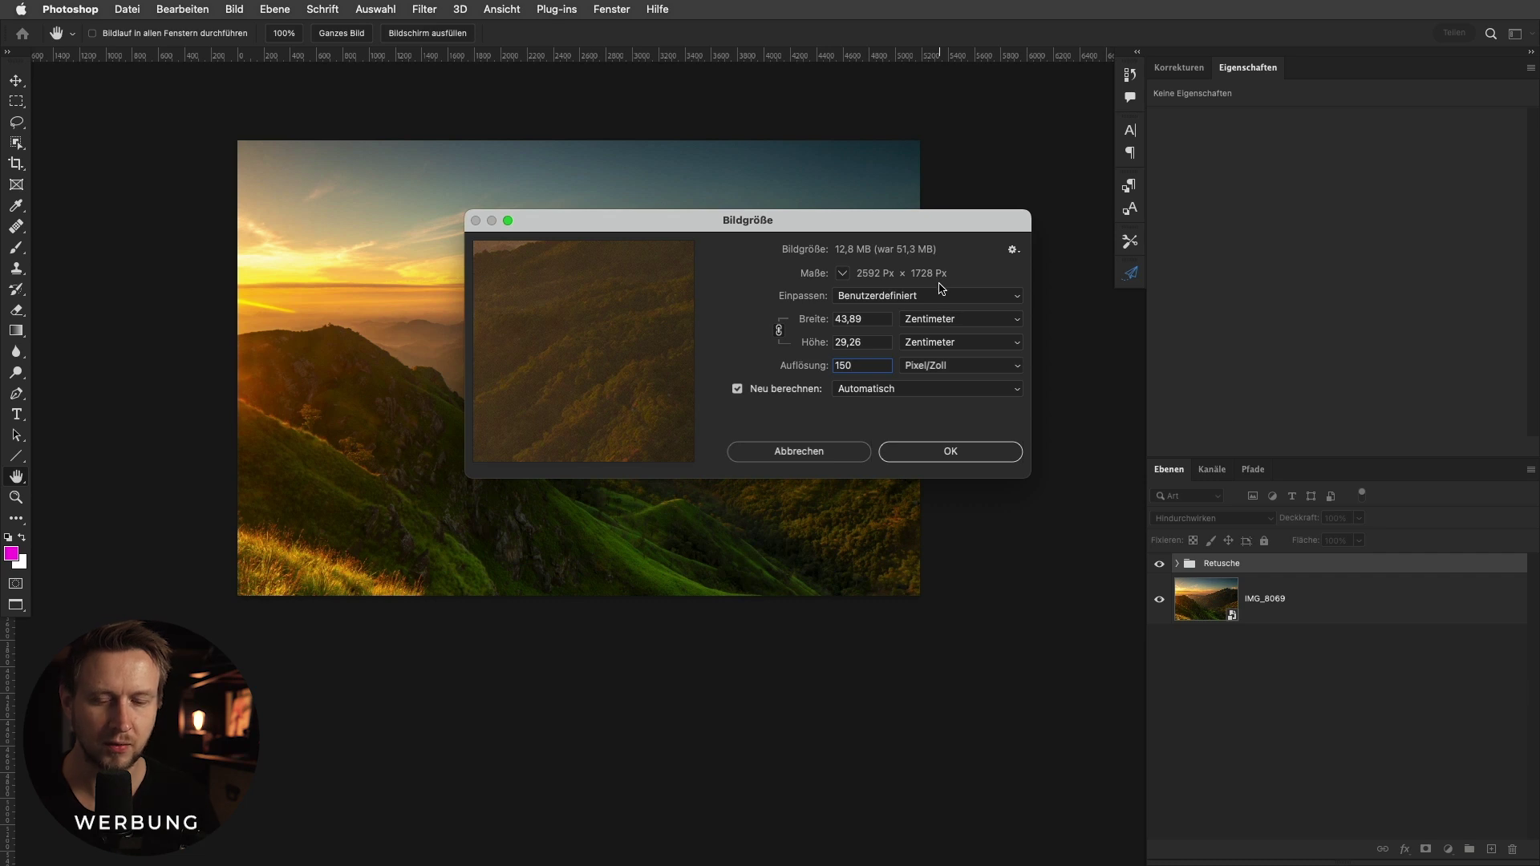
key("super+a")
type("300")
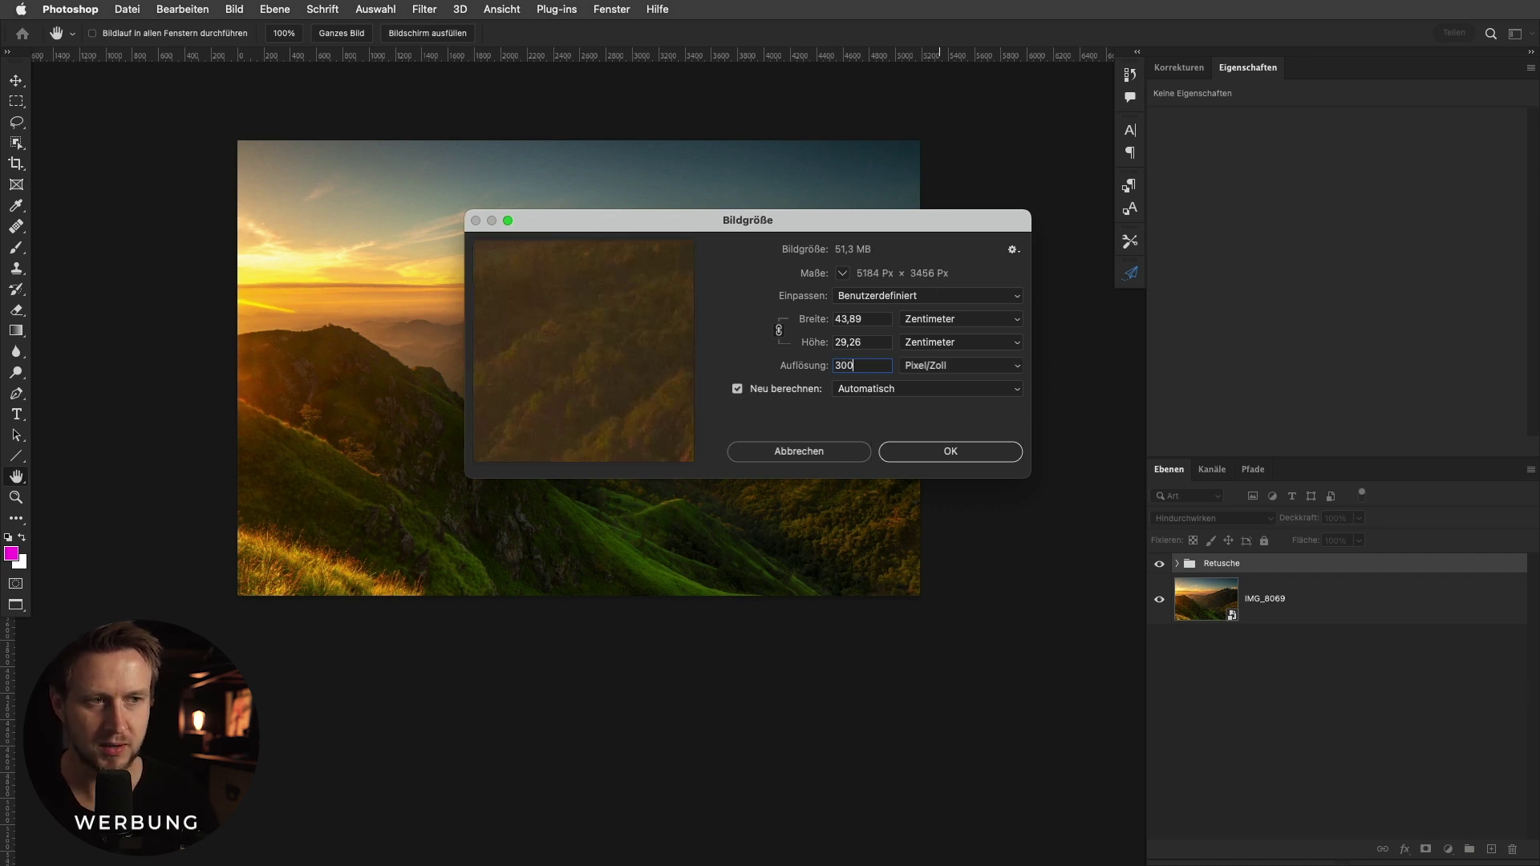
Turn off Neu berechnen and set height to 40 cm, giving 60 × 40 cm at 219,456 ppi.
left_click(738, 390)
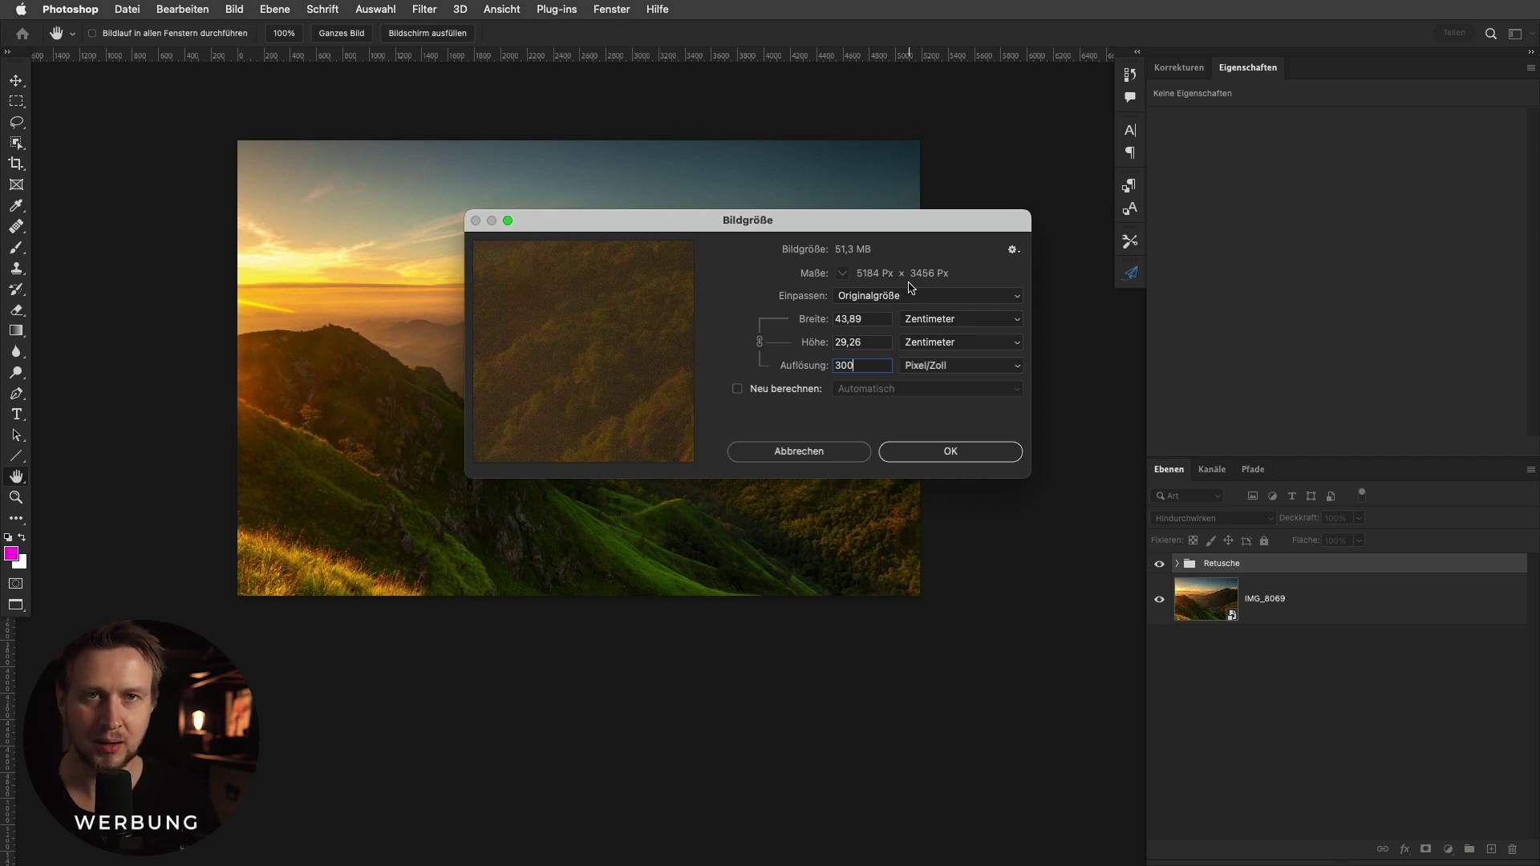
double_click(862, 362)
type("150")
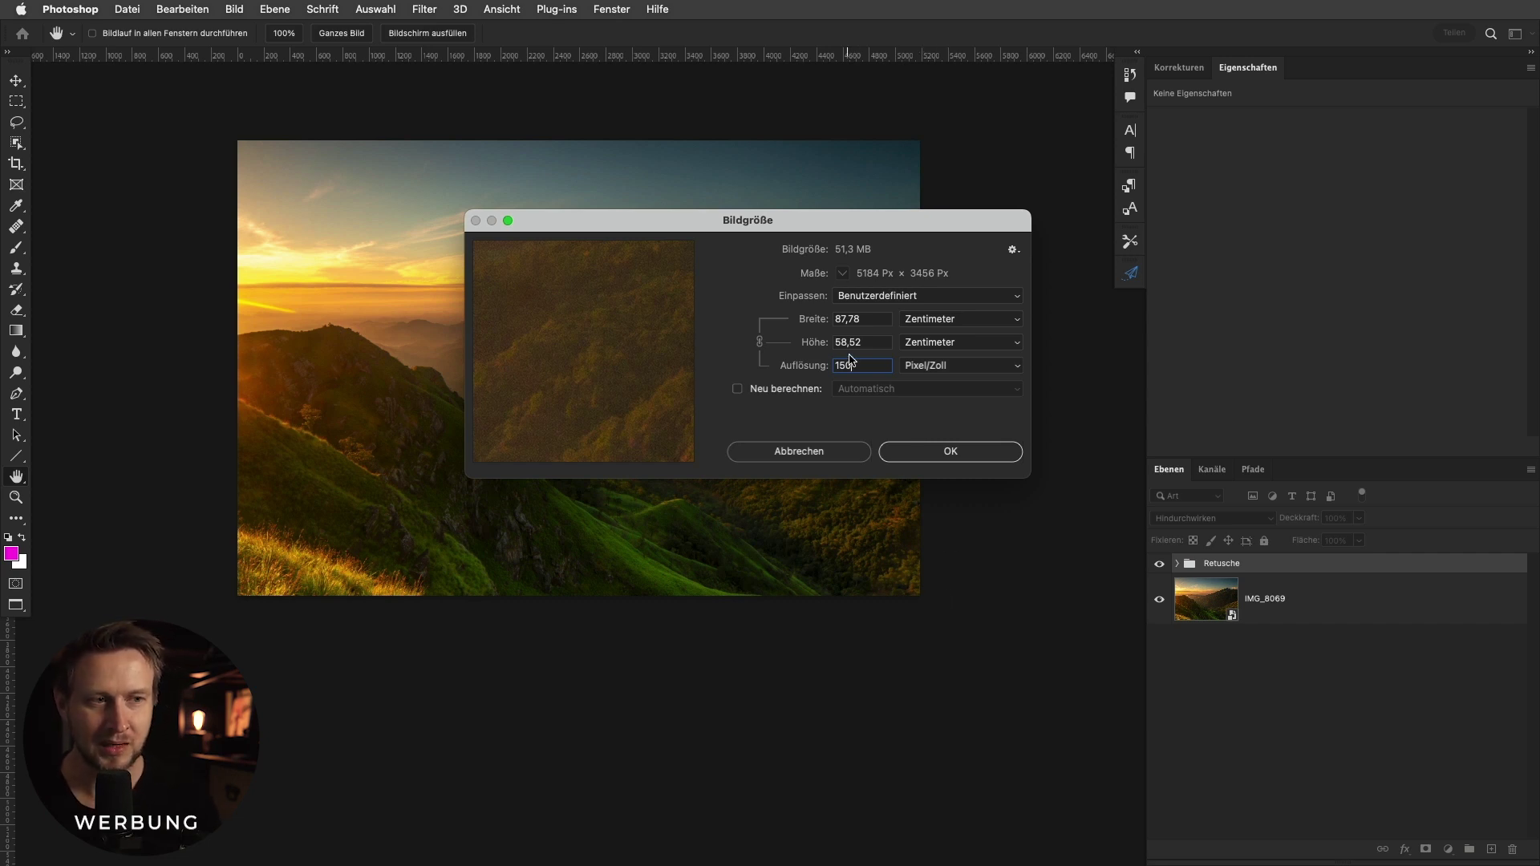
left_click_drag(874, 343, 834, 343)
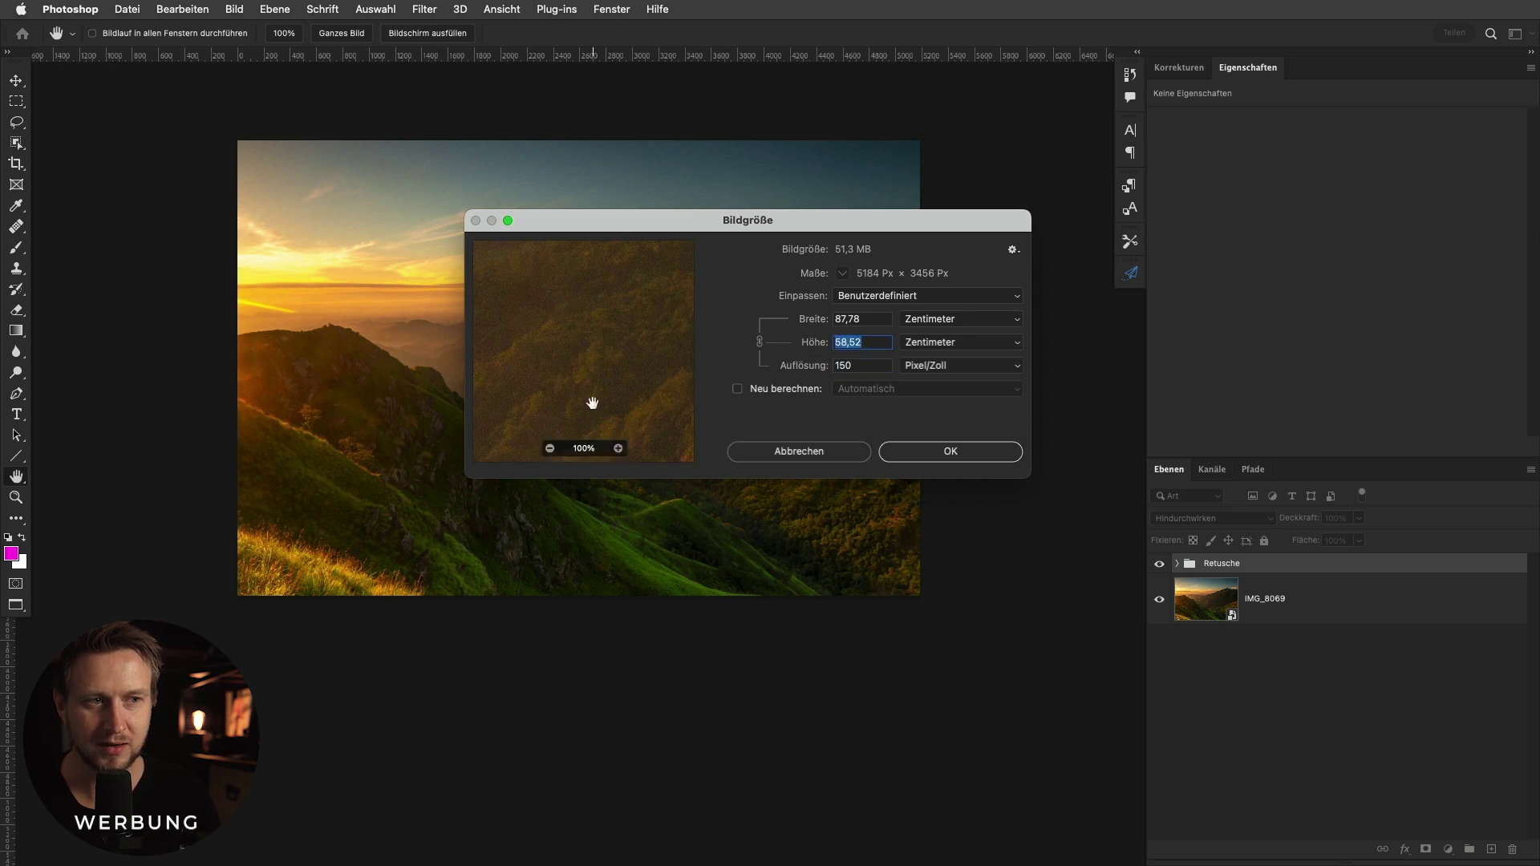
type("40")
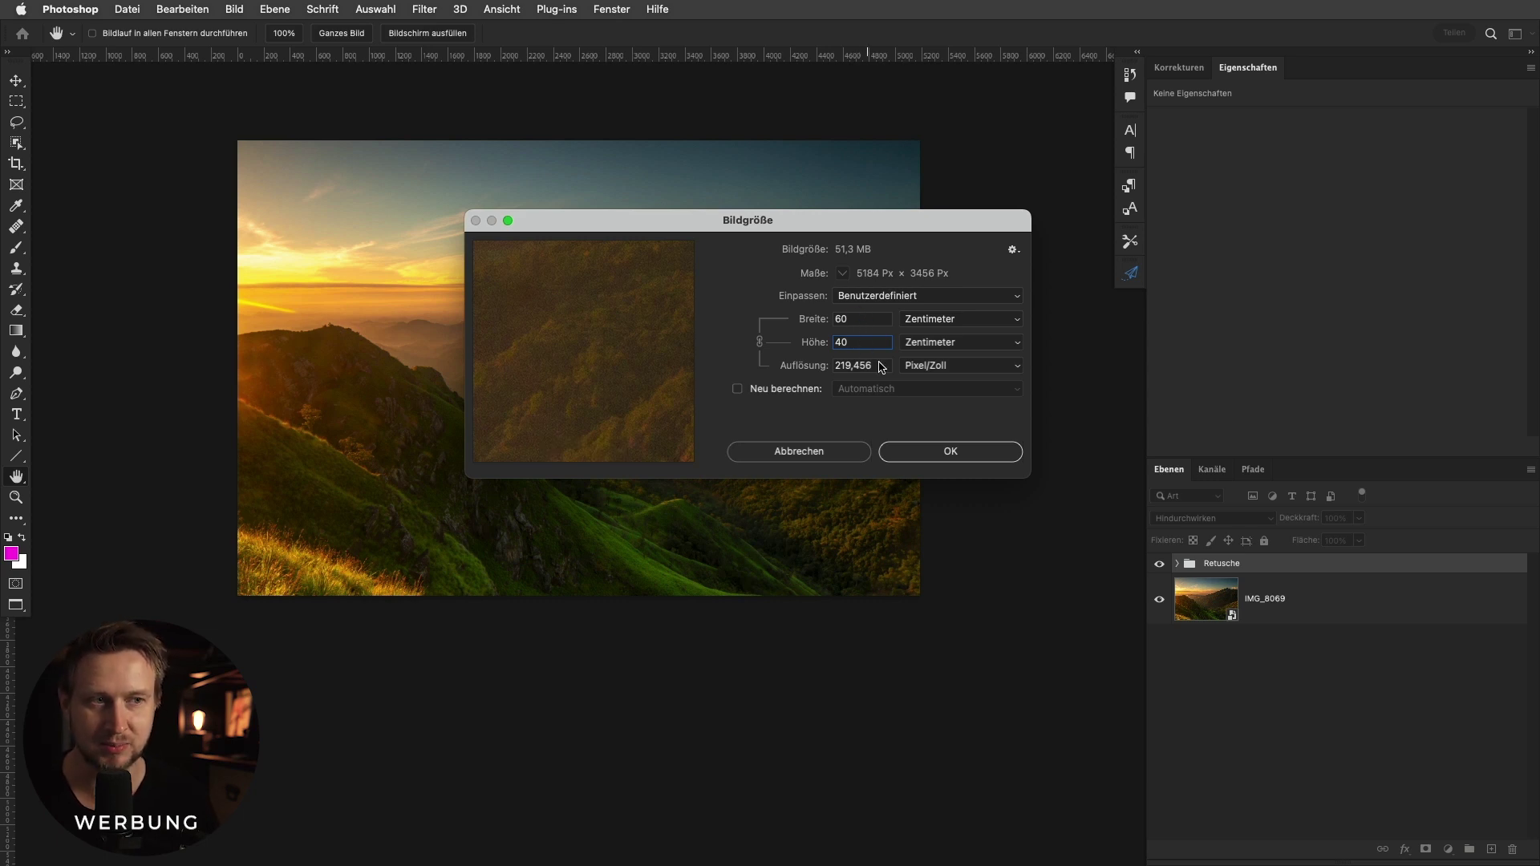
double_click(851, 365)
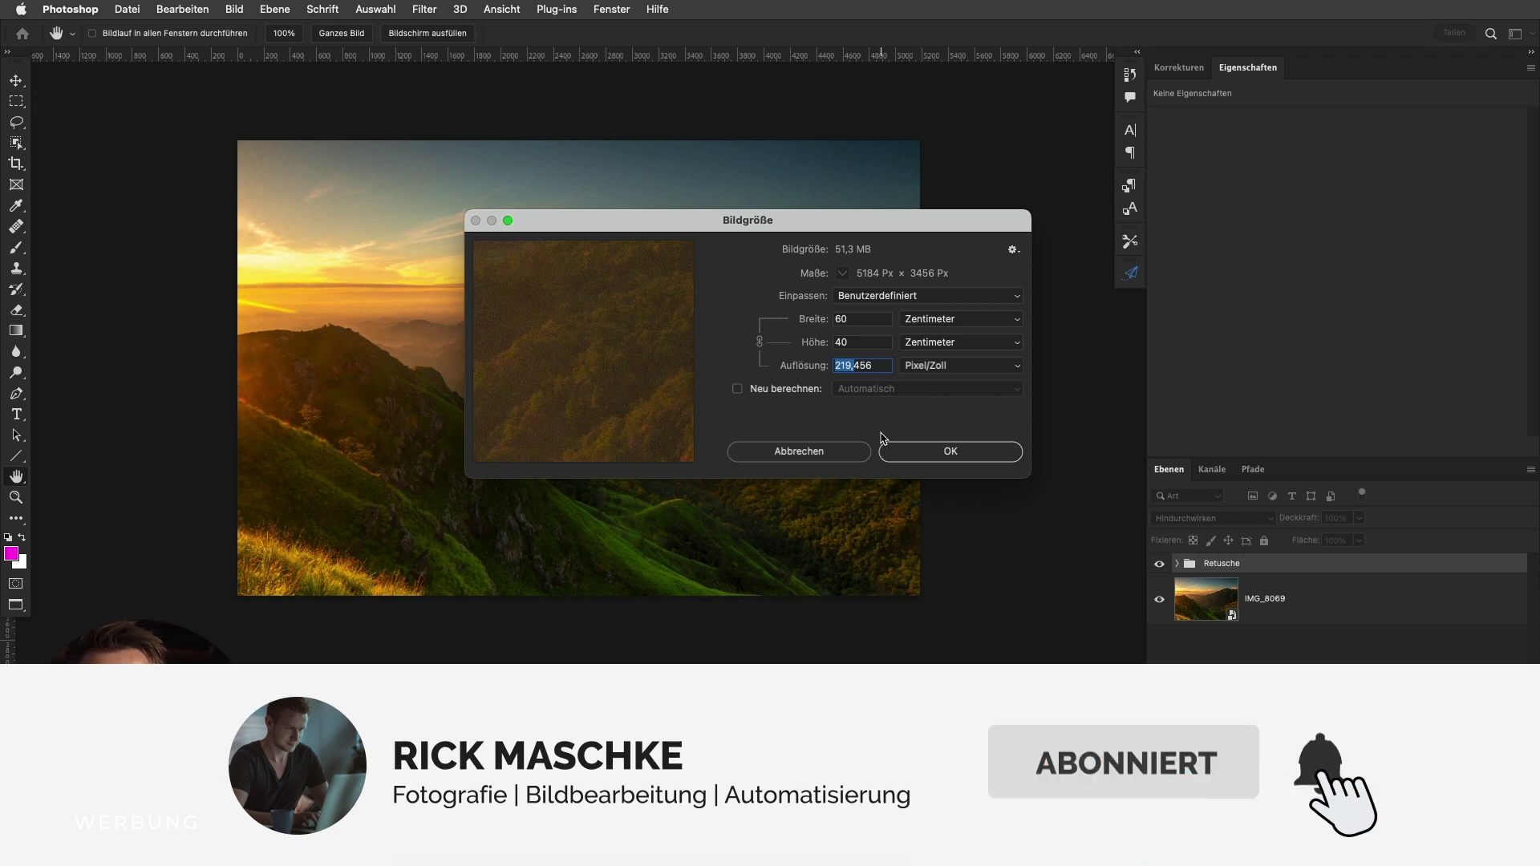
Confirm the 60 × 40 cm Bildgröße settings with OK.
left_click(966, 450)
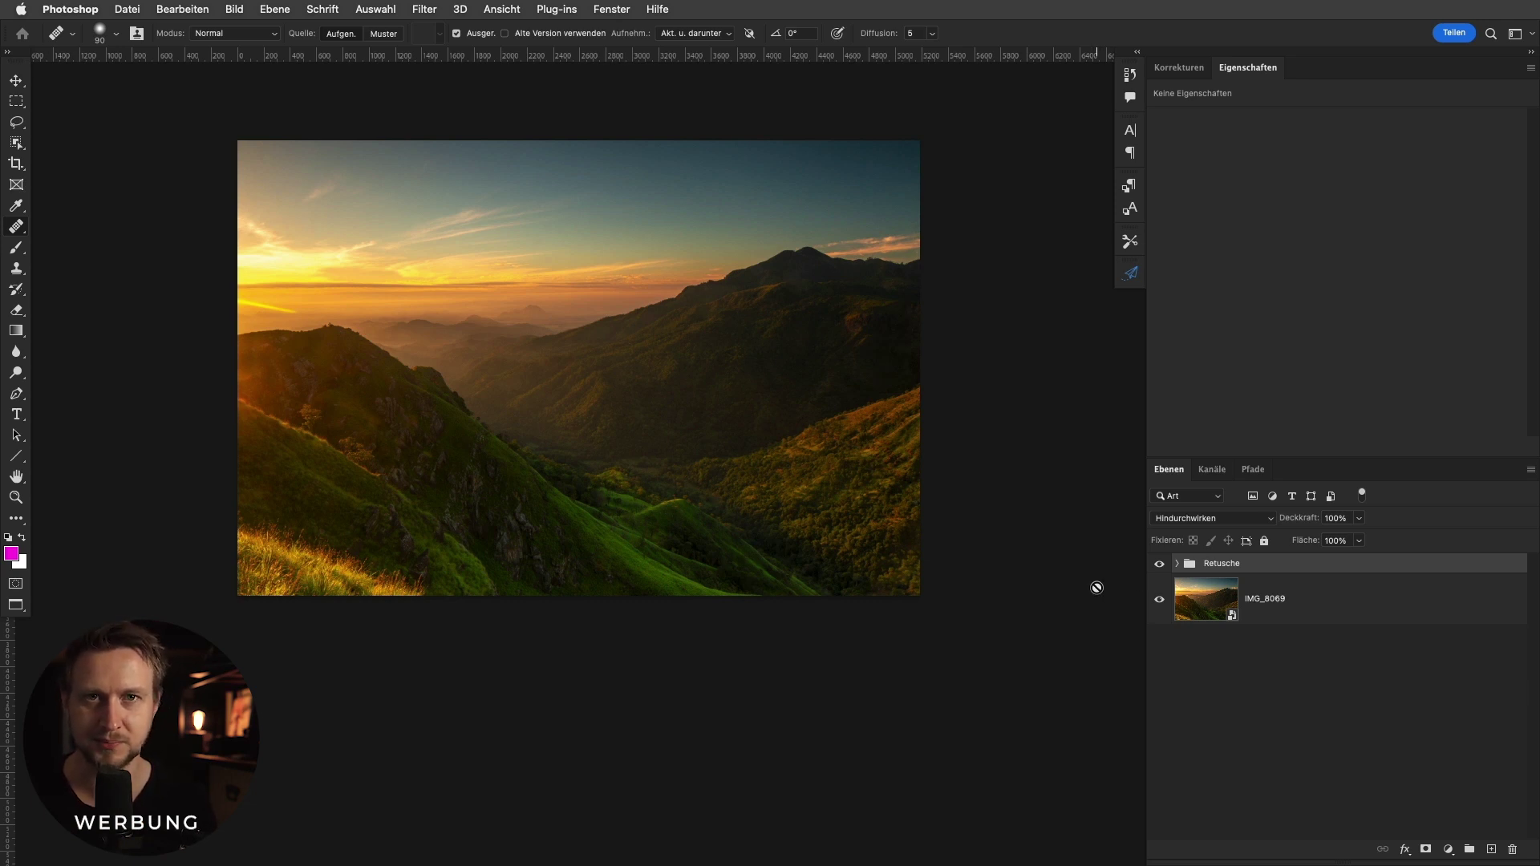
Zoom in and pan across the sunset sky to look for spots still needing retouching.
scroll(395, 410, "up", 3)
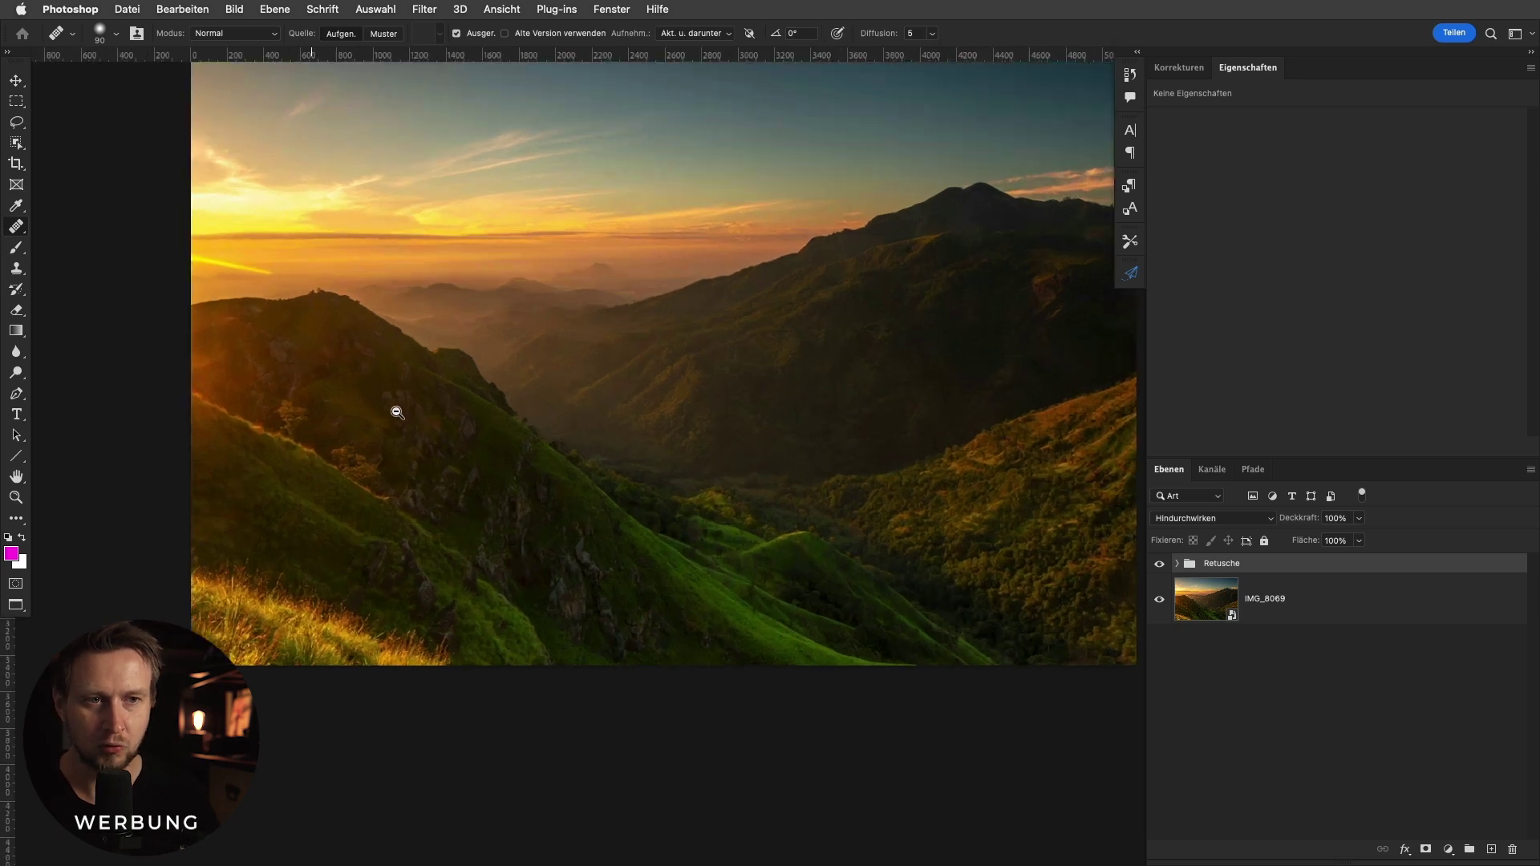
scroll(436, 412, "up", 3)
scroll(435, 412, "up", 1)
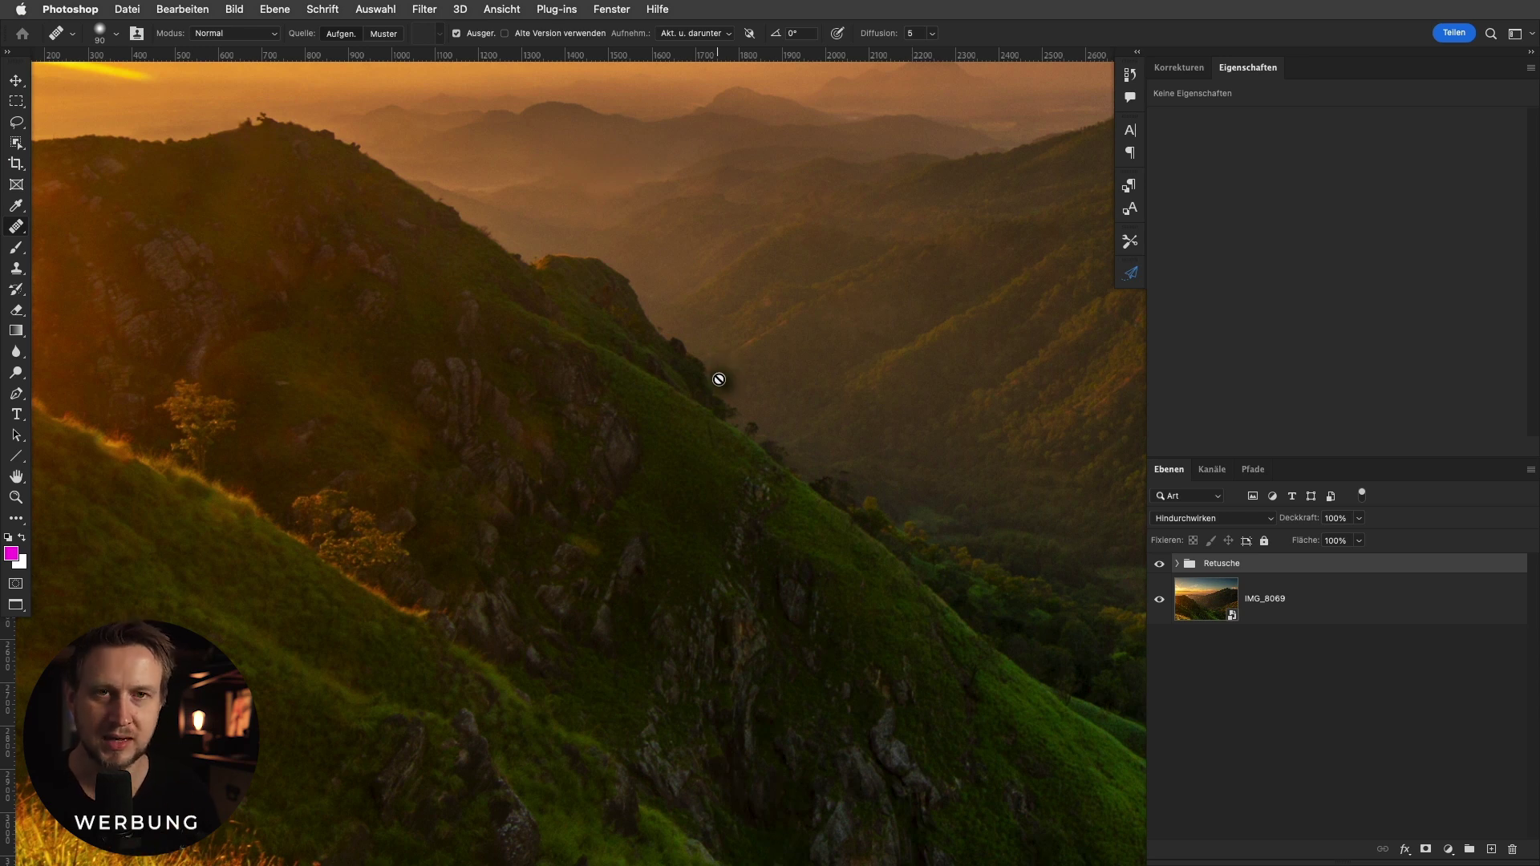
scroll(742, 344, "down", 5)
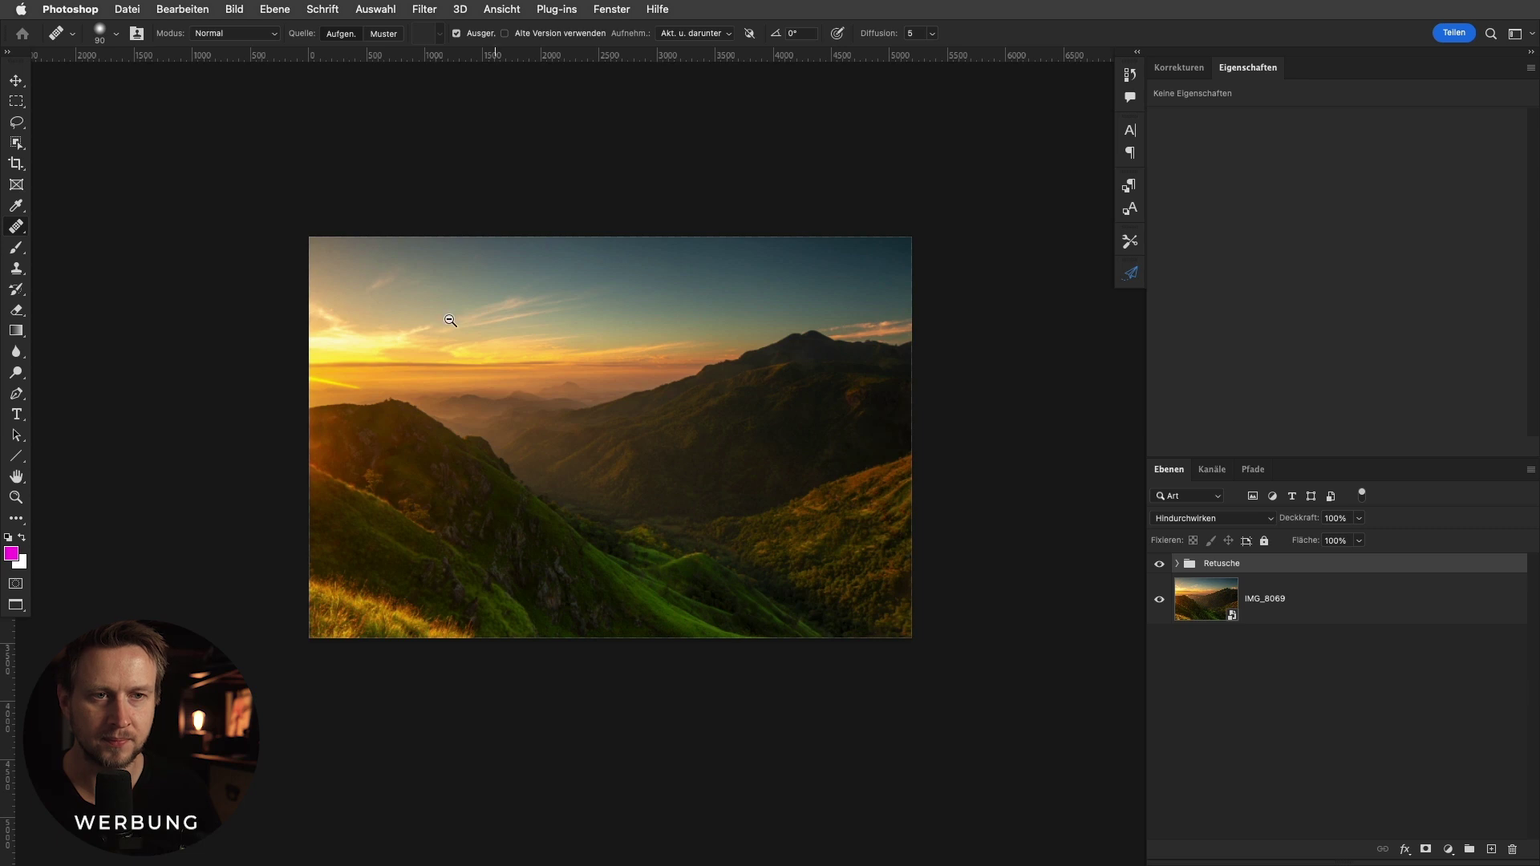
scroll(326, 312, "up", 3)
scroll(385, 327, "up", 3)
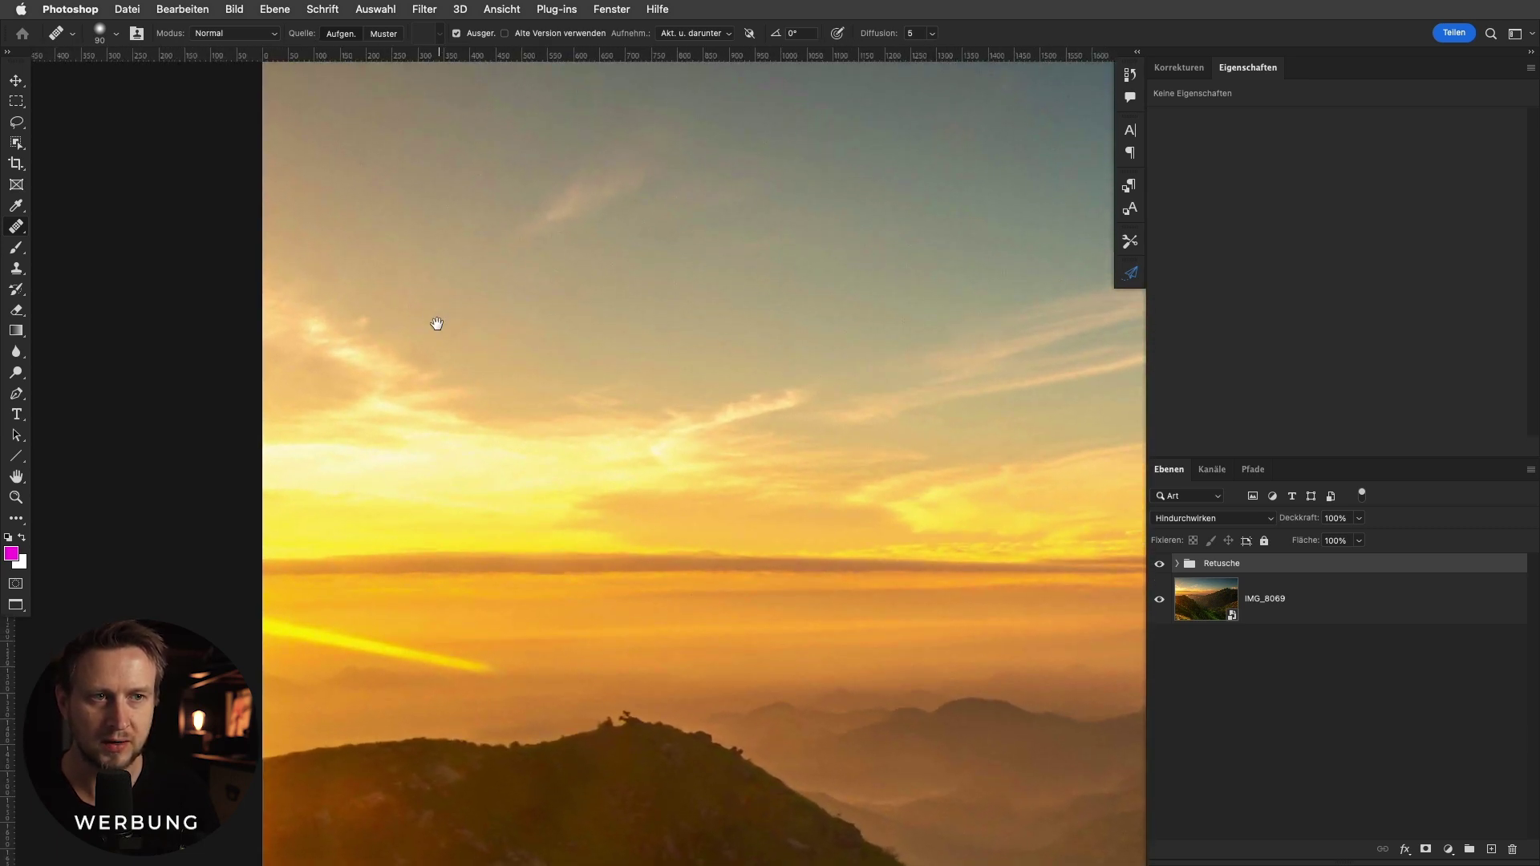
left_click_drag(437, 323, 381, 425)
scroll(413, 419, "up", 1)
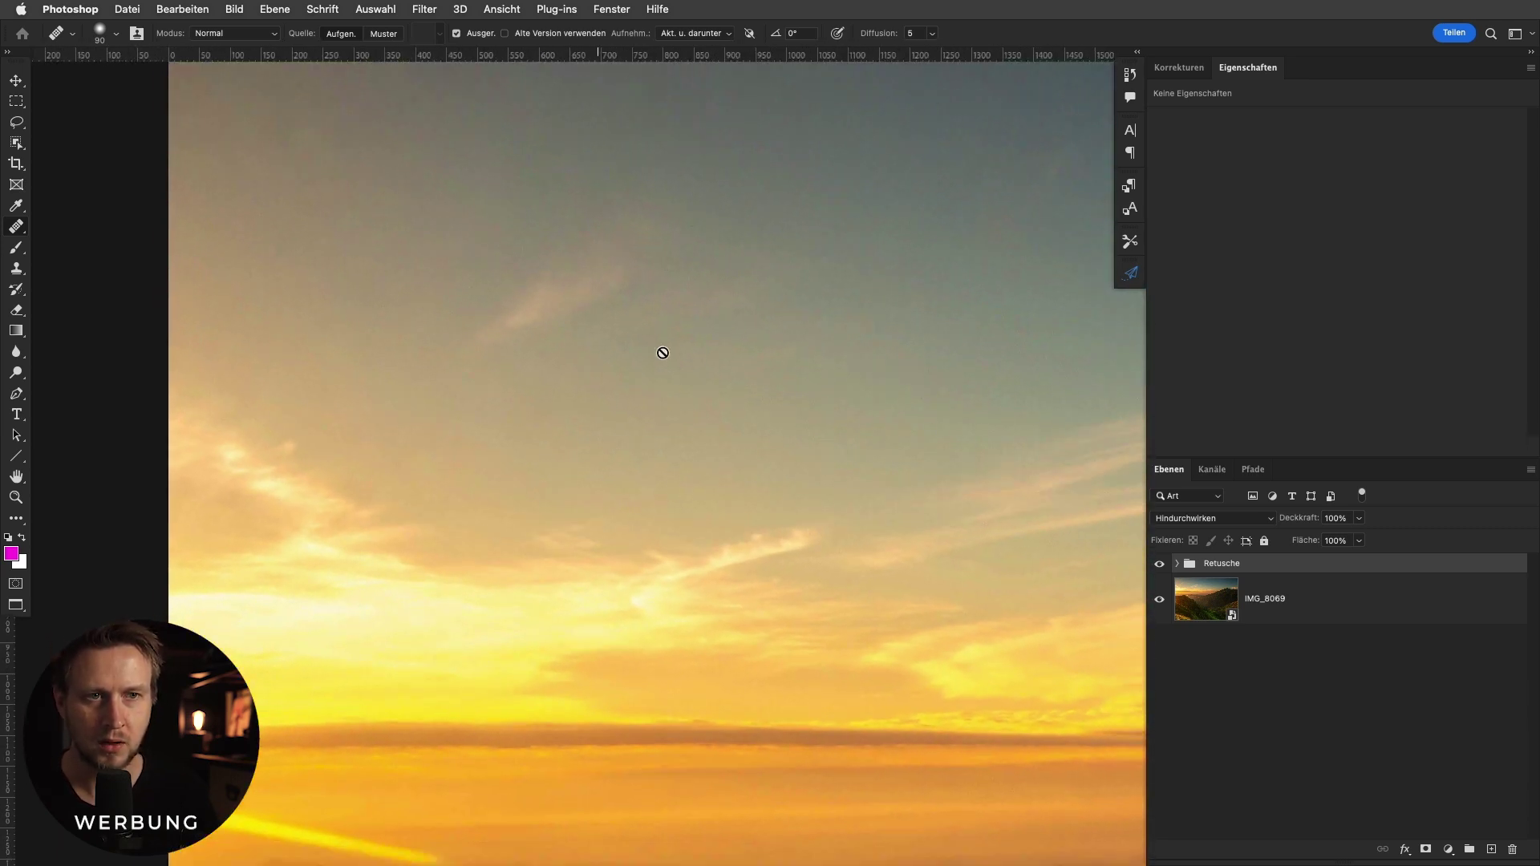
scroll(706, 401, "up", 2)
left_click_drag(952, 505, 279, 485)
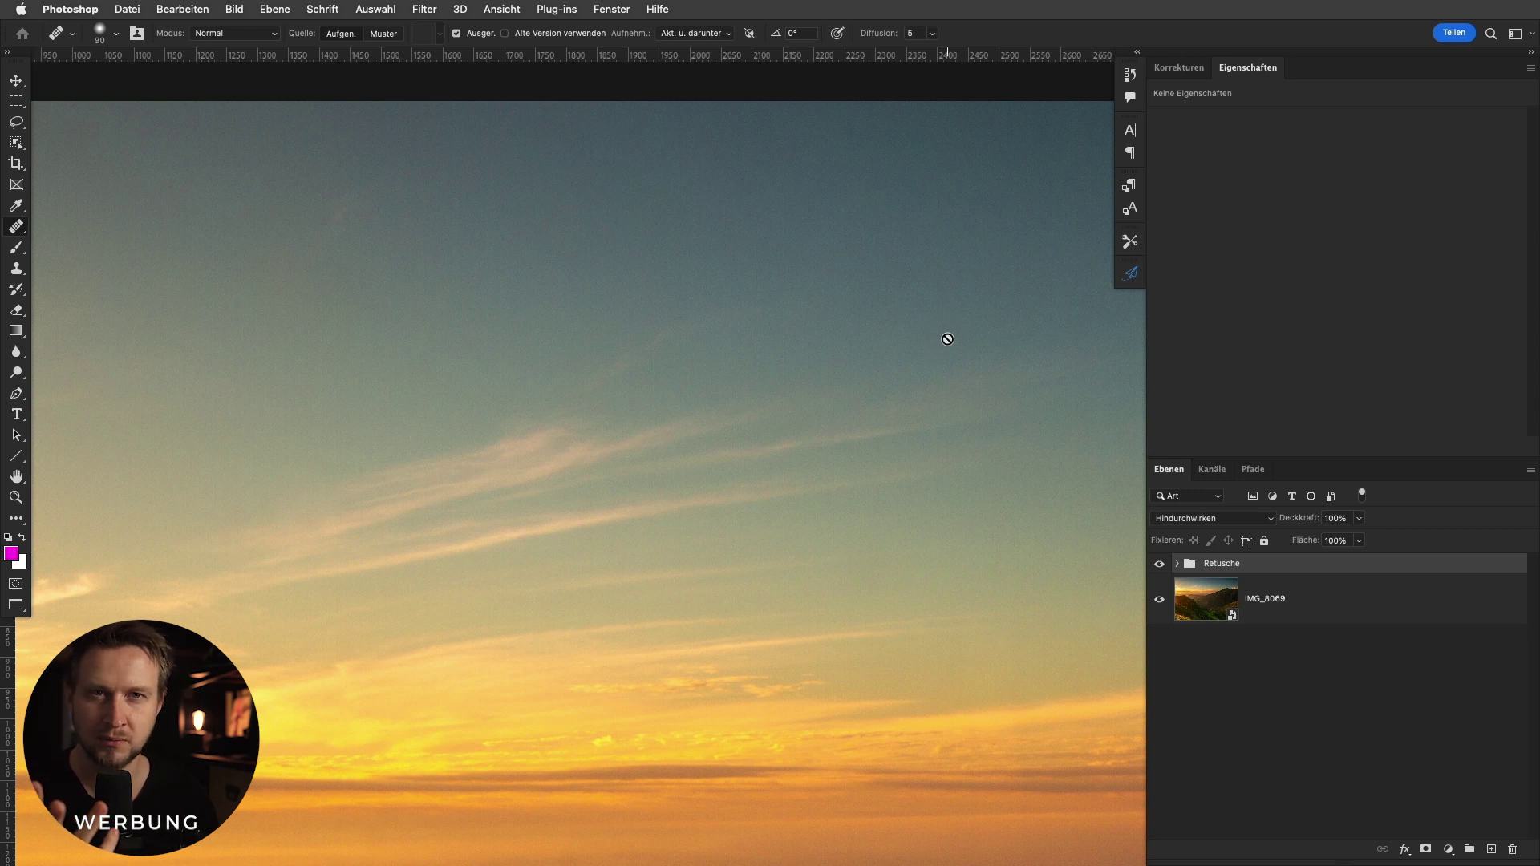
Pan across the sky, mountain peaks, ridges and hazy valley, checking for leftover blemishes.
mouse_move(956, 465)
left_mouse_down()
mouse_move(859, 482)
mouse_move(492, 471)
mouse_move(283, 485)
left_mouse_up()
mouse_move(1115, 477)
left_mouse_down()
mouse_move(642, 468)
mouse_move(393, 522)
mouse_move(385, 538)
left_mouse_up()
mouse_move(794, 502)
left_mouse_down()
mouse_move(482, 505)
mouse_move(574, 474)
left_mouse_up()
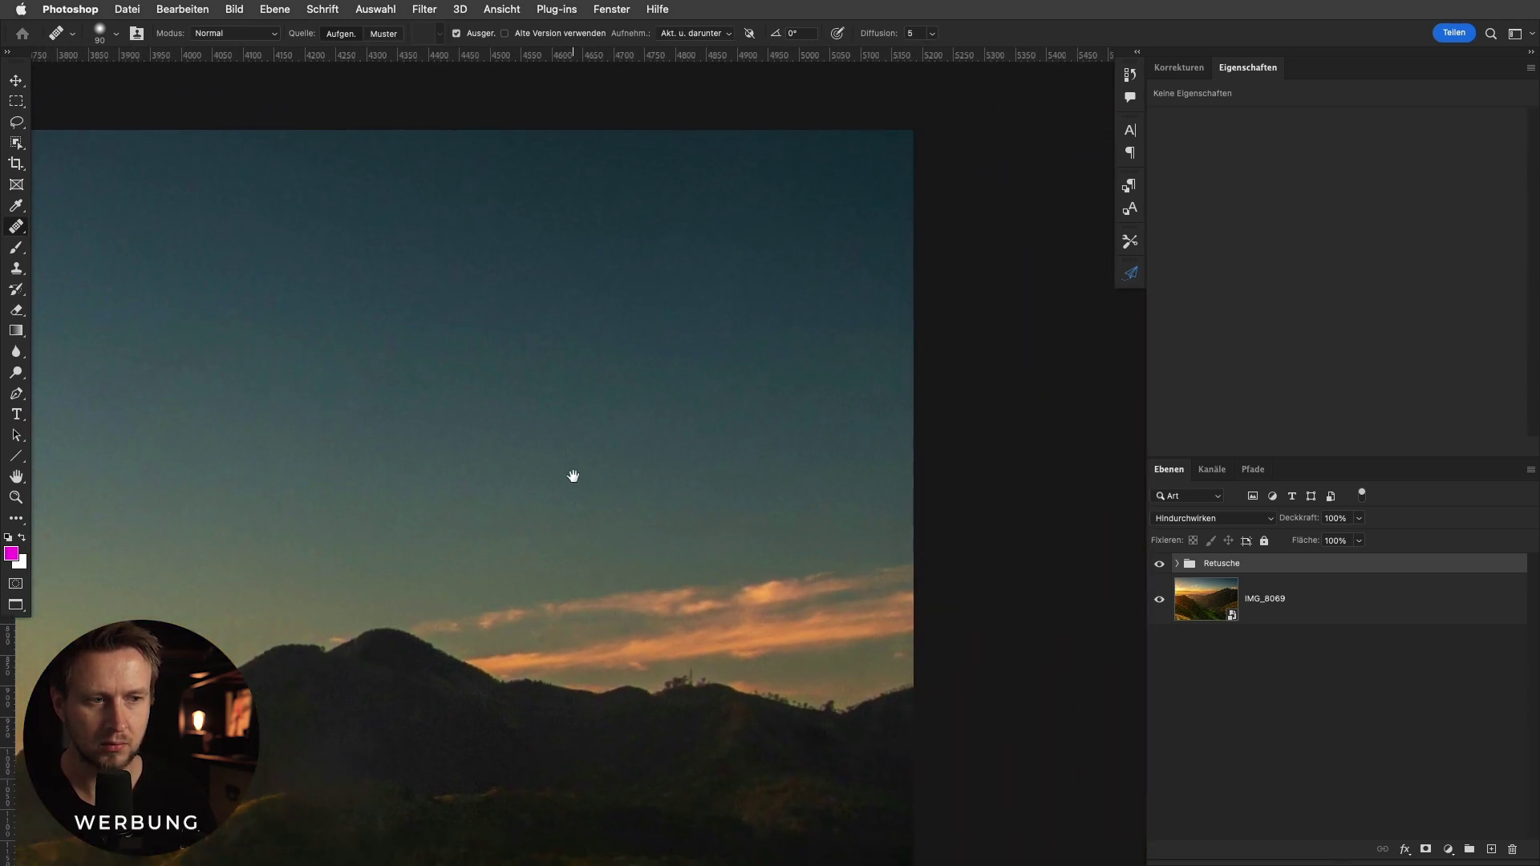
left_click_drag(623, 681, 717, 449)
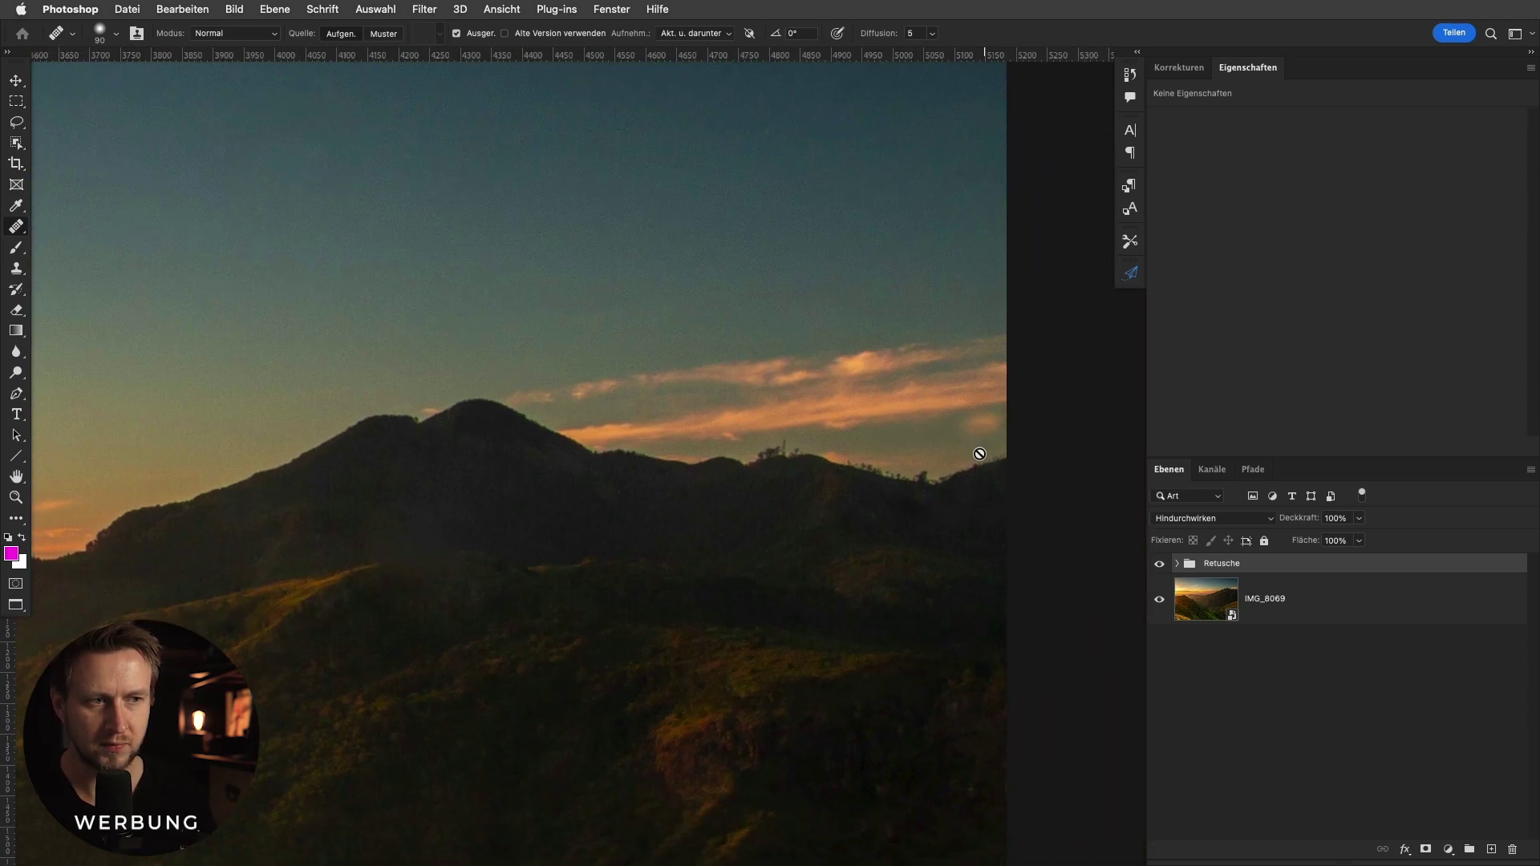
left_click_drag(375, 551, 623, 471)
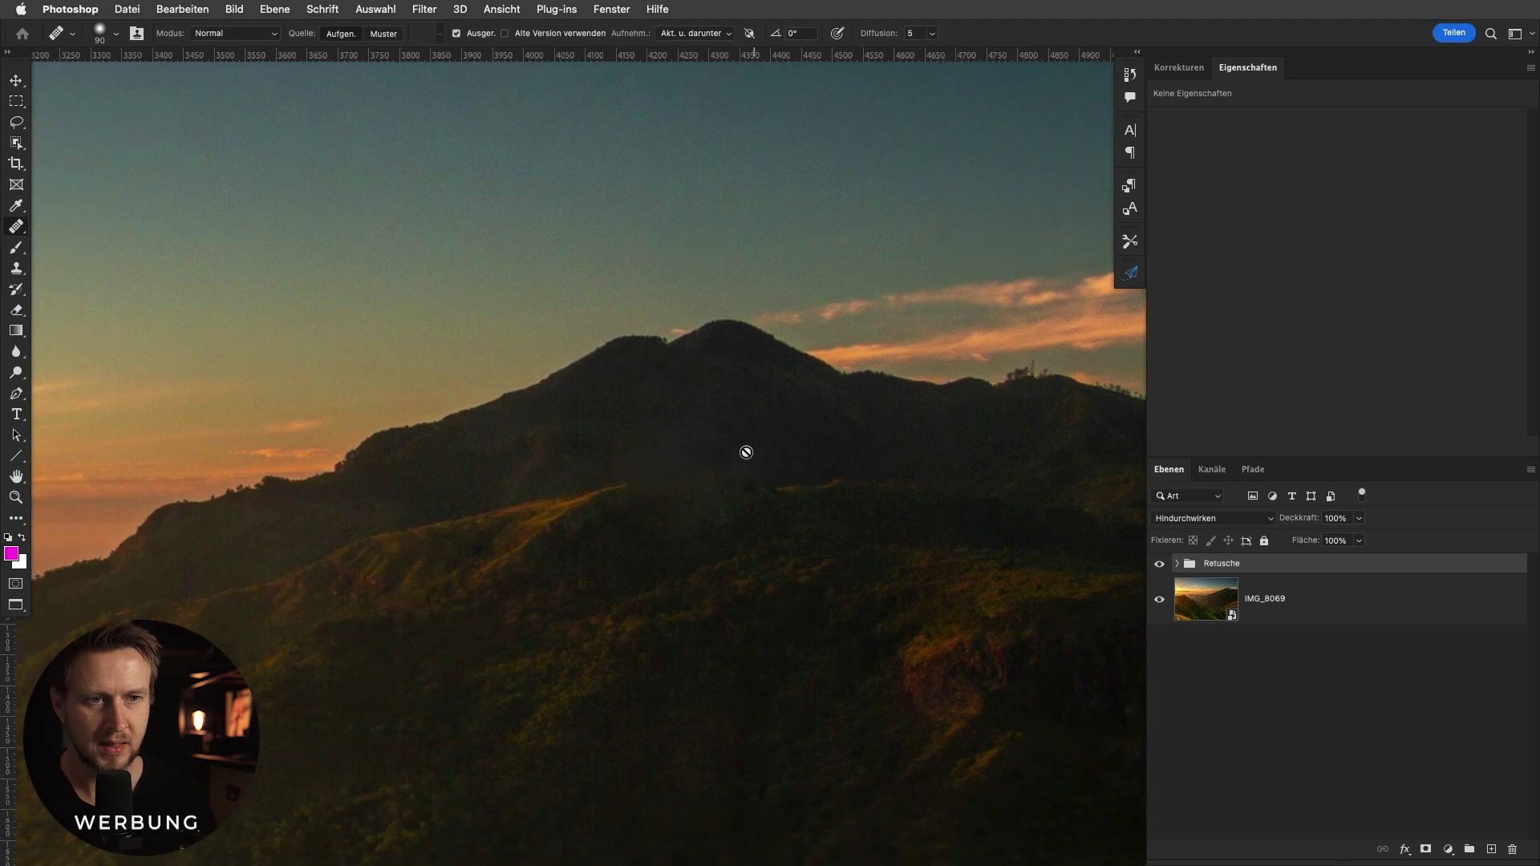
mouse_move(213, 570)
left_mouse_down()
mouse_move(839, 434)
mouse_move(986, 361)
mouse_move(998, 305)
left_mouse_up()
mouse_move(344, 437)
left_mouse_down()
mouse_move(1146, 426)
mouse_move(676, 458)
mouse_move(791, 454)
left_mouse_up()
left_click_drag(340, 468, 1097, 478)
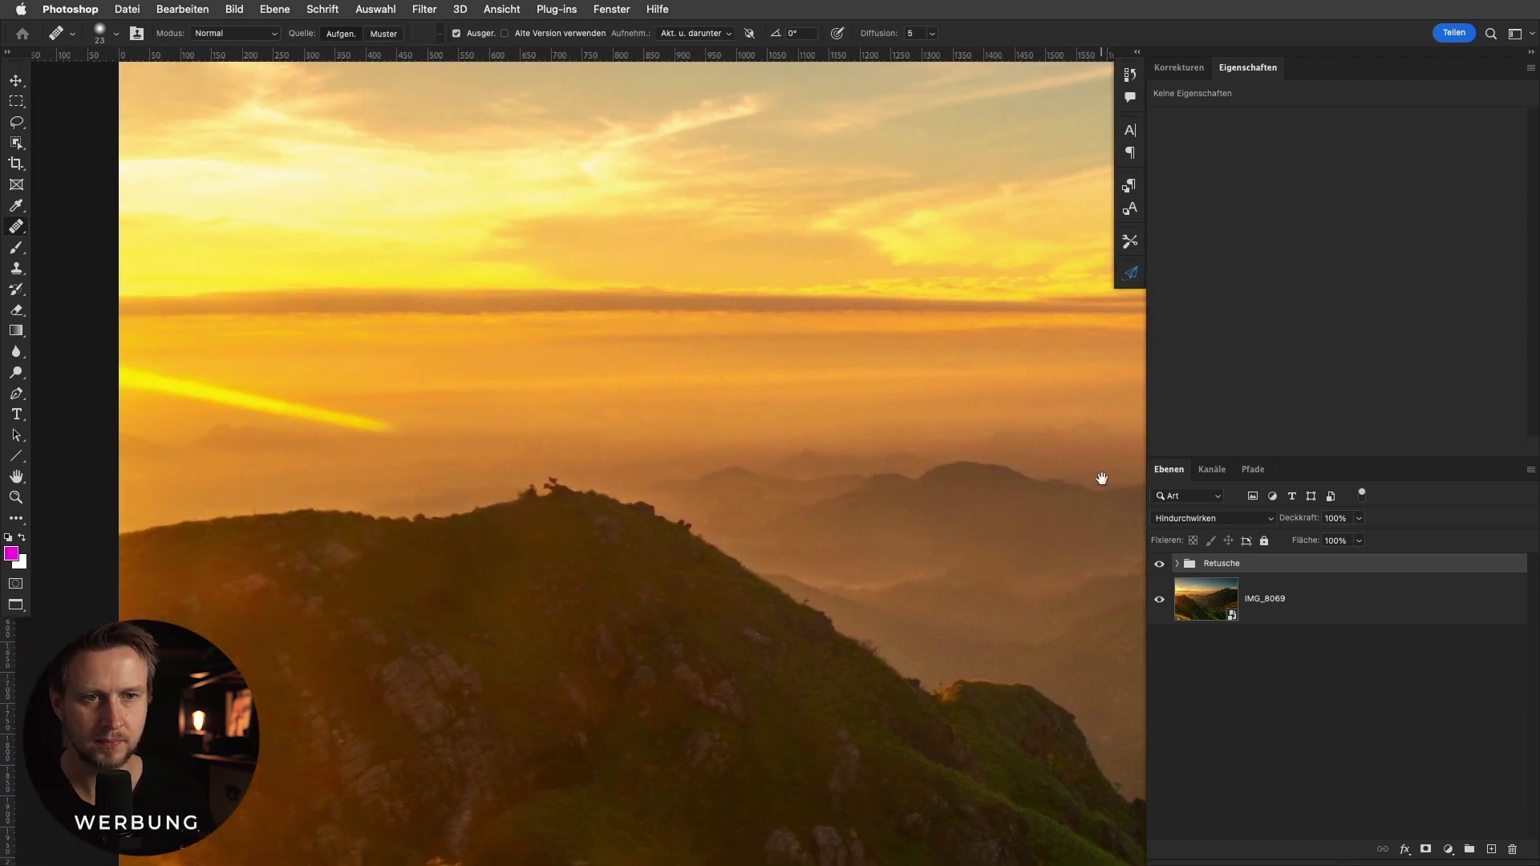
Inspect the hills, forested slopes and foreground grass, then zoom out to the full image.
mouse_move(913, 790)
left_mouse_down()
mouse_move(846, 401)
mouse_move(203, 490)
left_mouse_up()
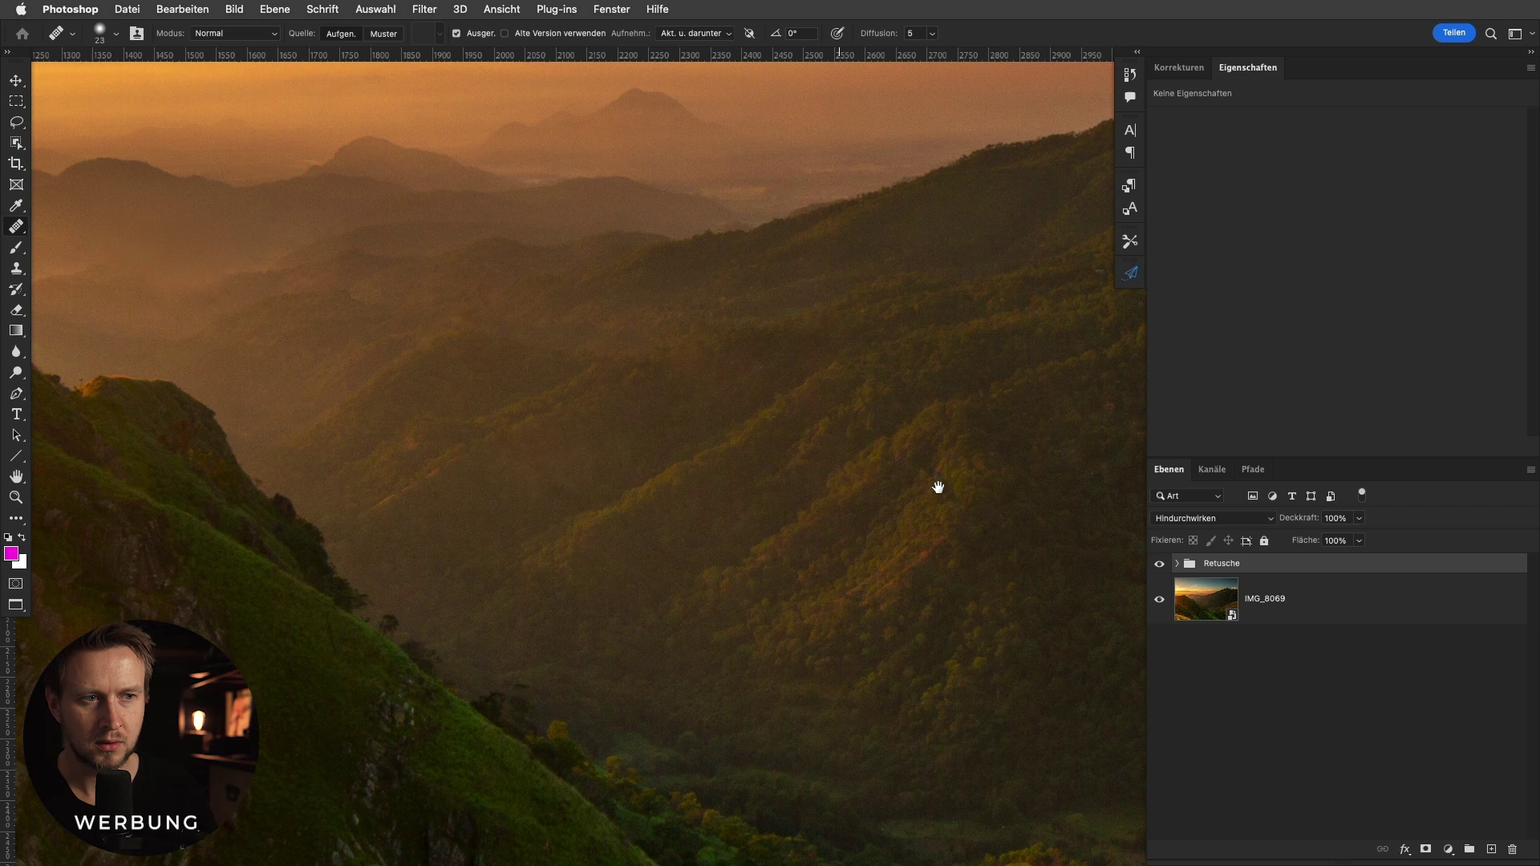
mouse_move(1048, 517)
left_mouse_down()
mouse_move(732, 506)
mouse_move(248, 526)
left_mouse_up()
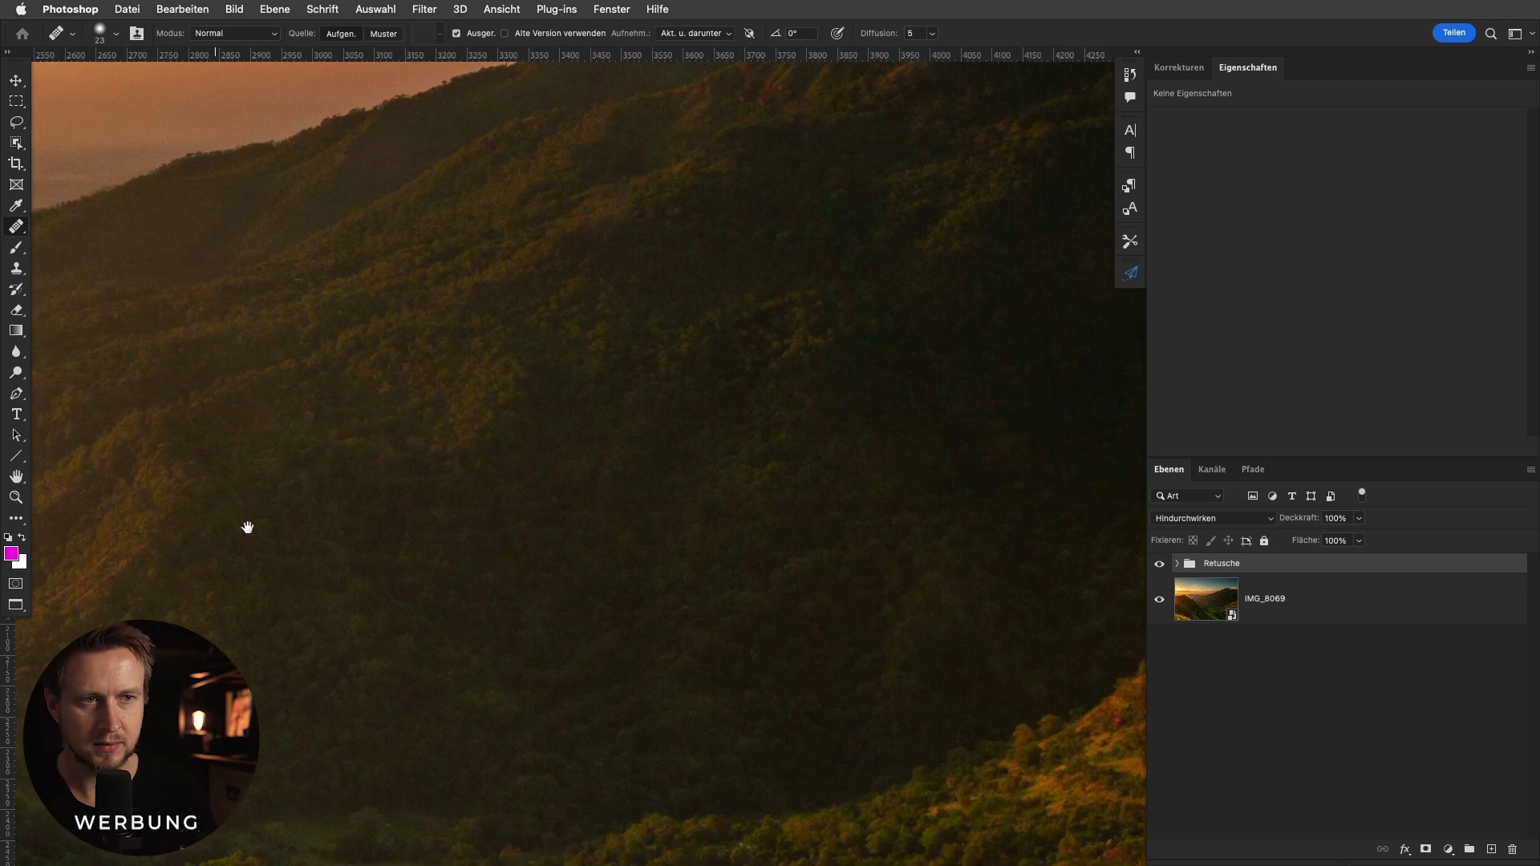
left_click_drag(1083, 457, 412, 502)
mouse_move(613, 640)
left_mouse_down()
mouse_move(698, 158)
mouse_move(695, 258)
left_mouse_up()
left_click_drag(268, 365, 1126, 388)
left_click_drag(151, 387, 981, 385)
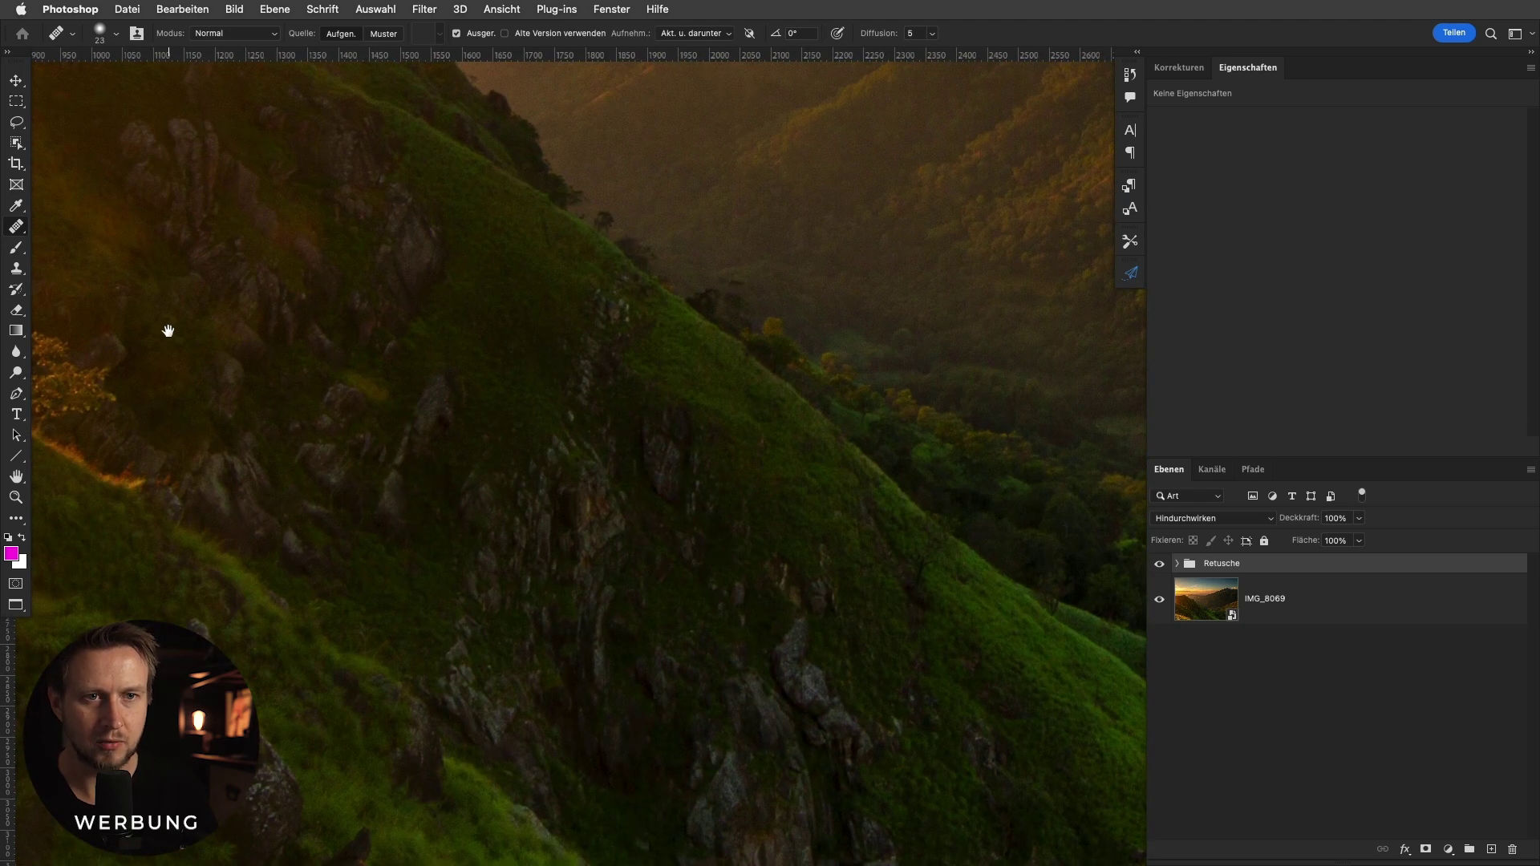
left_click_drag(168, 331, 805, 333)
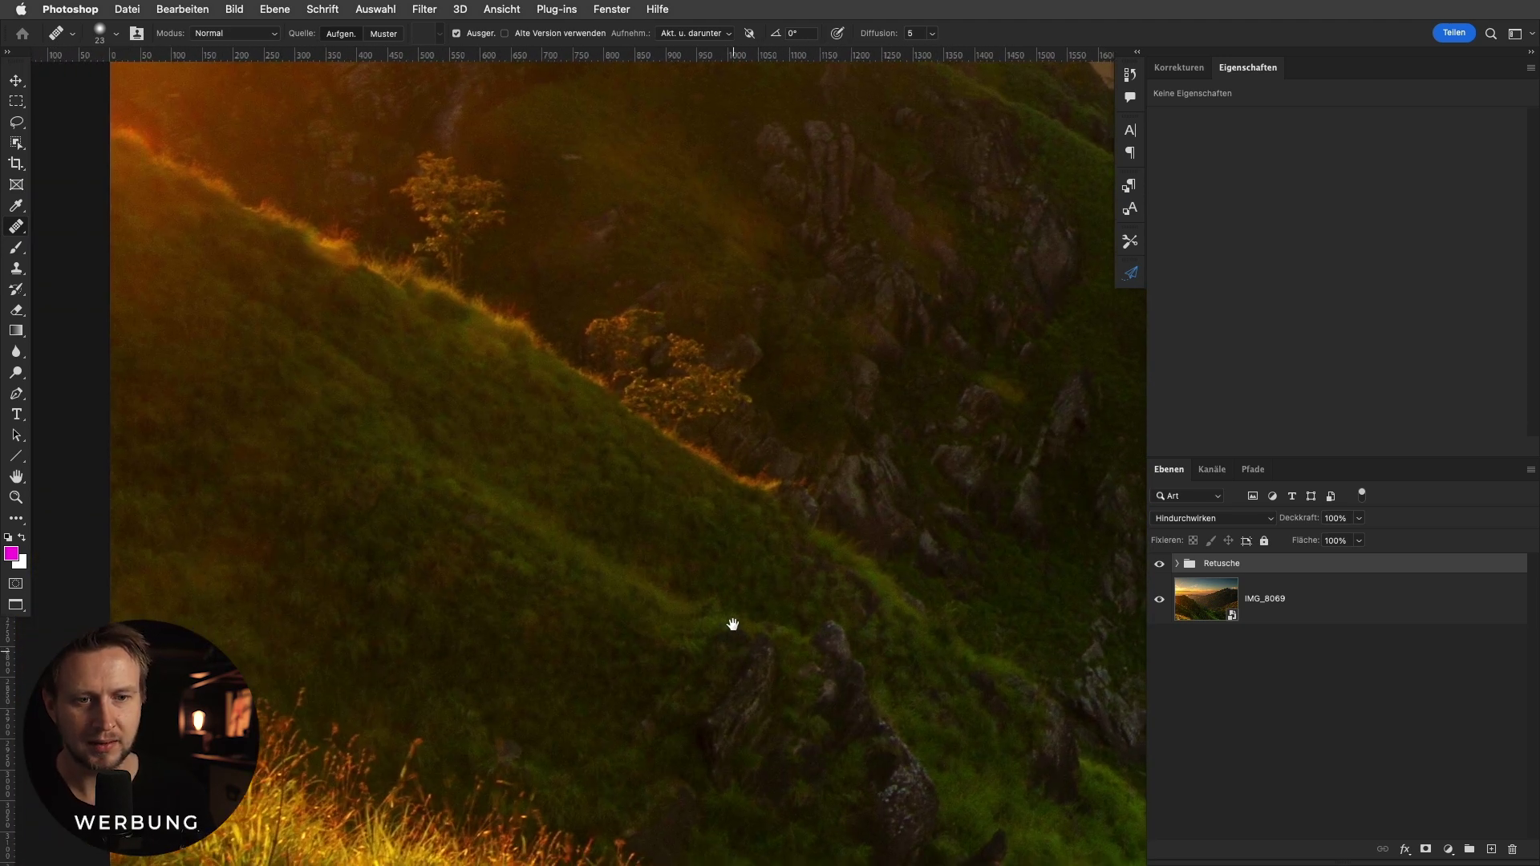
left_click_drag(733, 625, 768, 387)
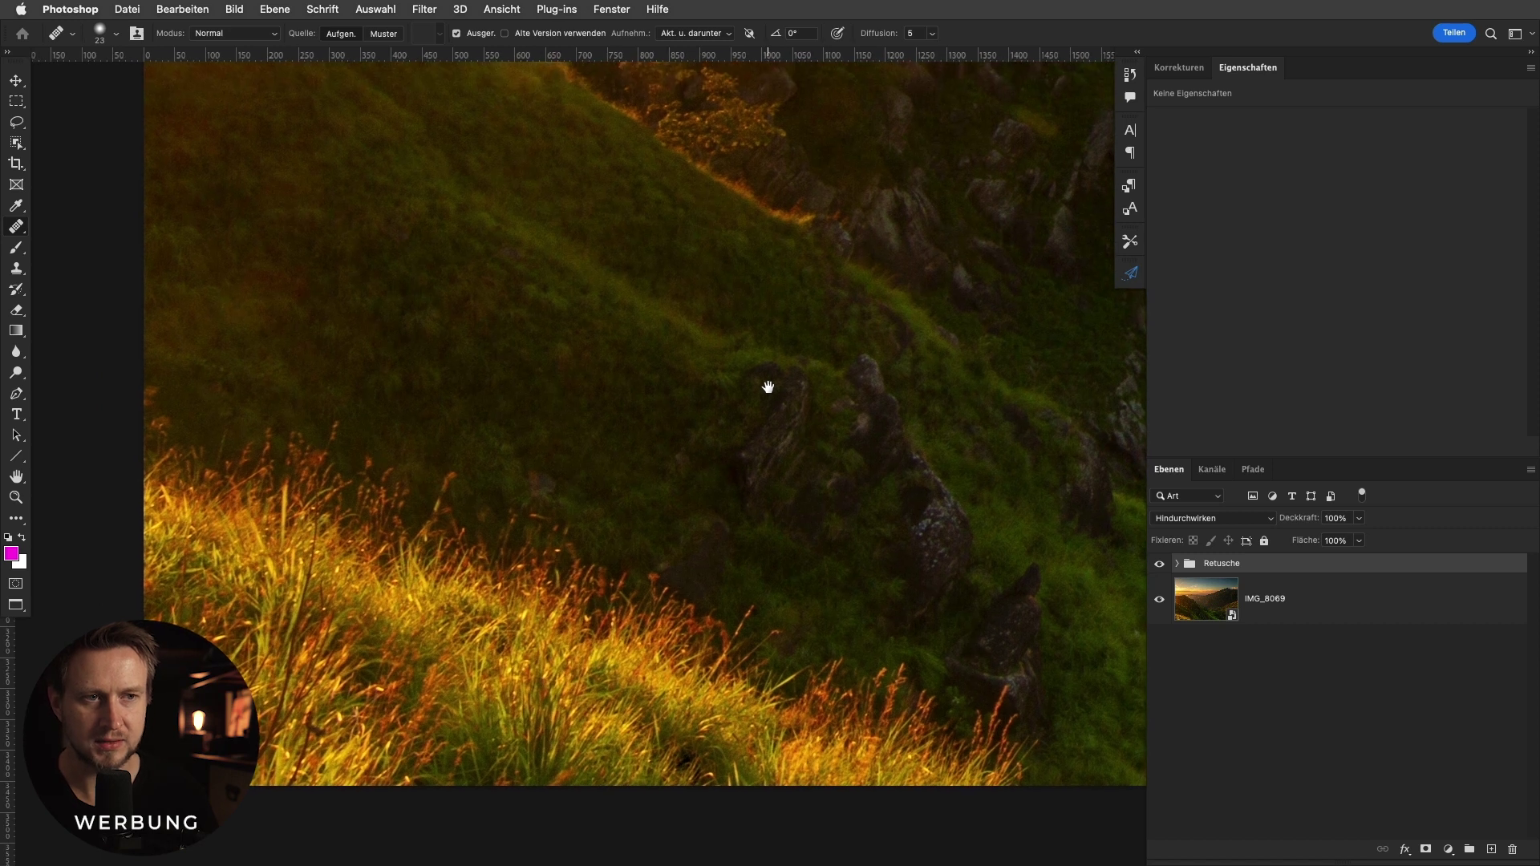
left_click_drag(1028, 507, 230, 510)
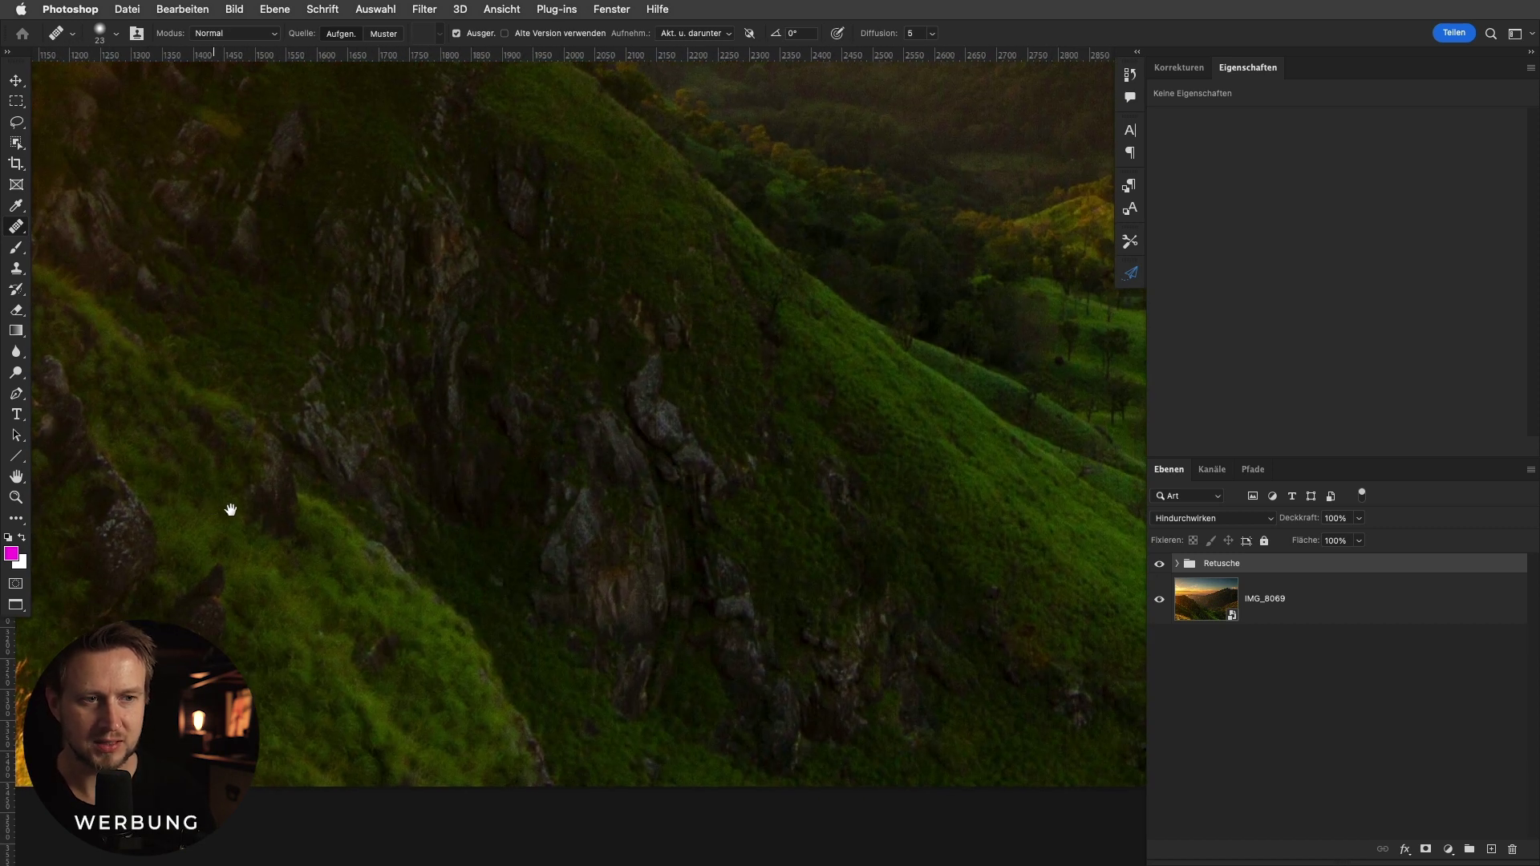
left_click_drag(1088, 499, 293, 489)
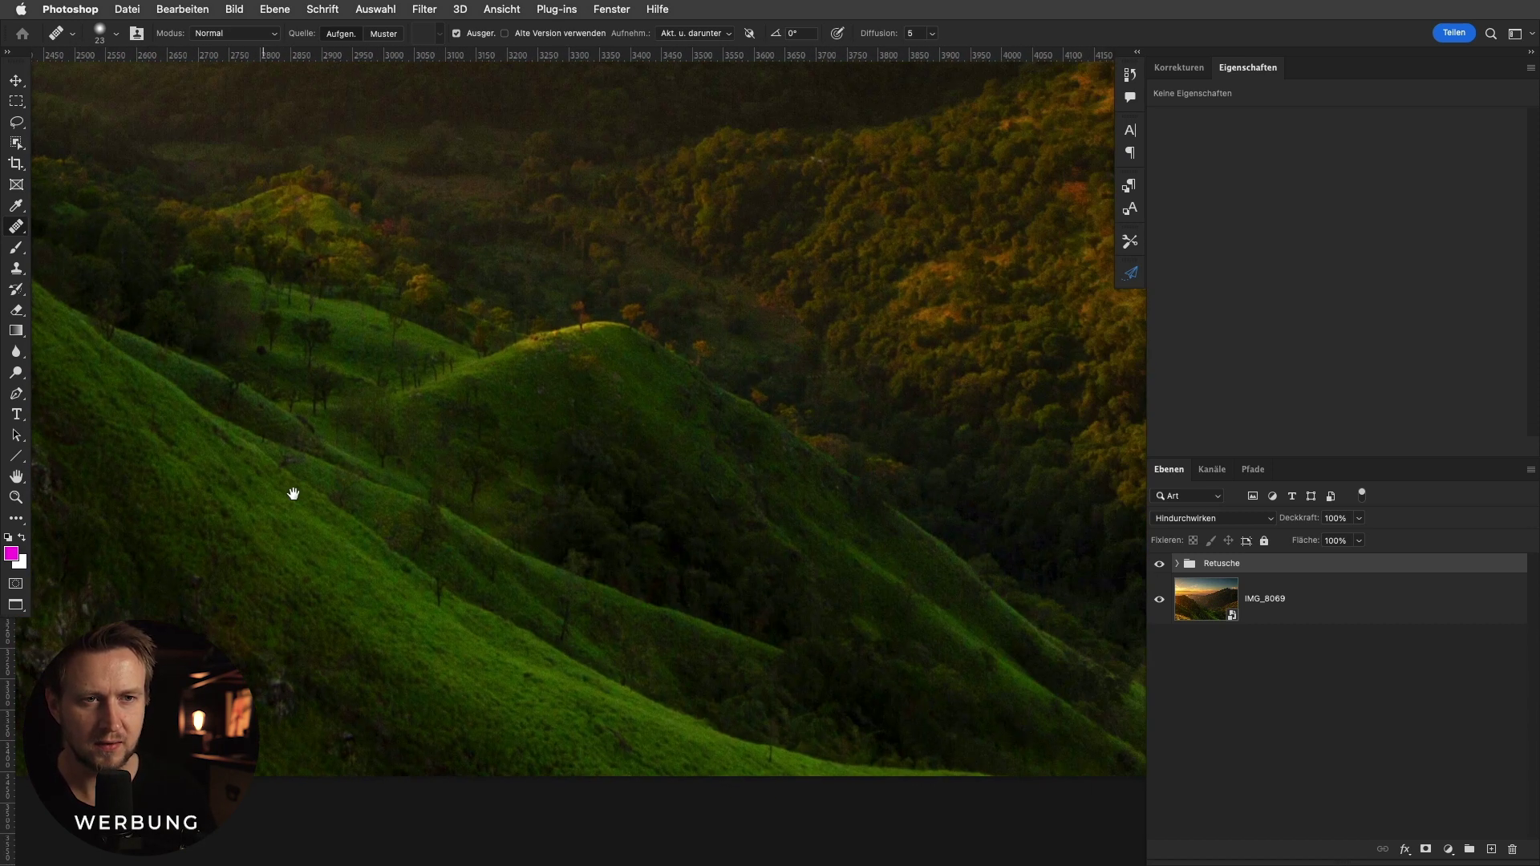
left_click_drag(1111, 464, 288, 503)
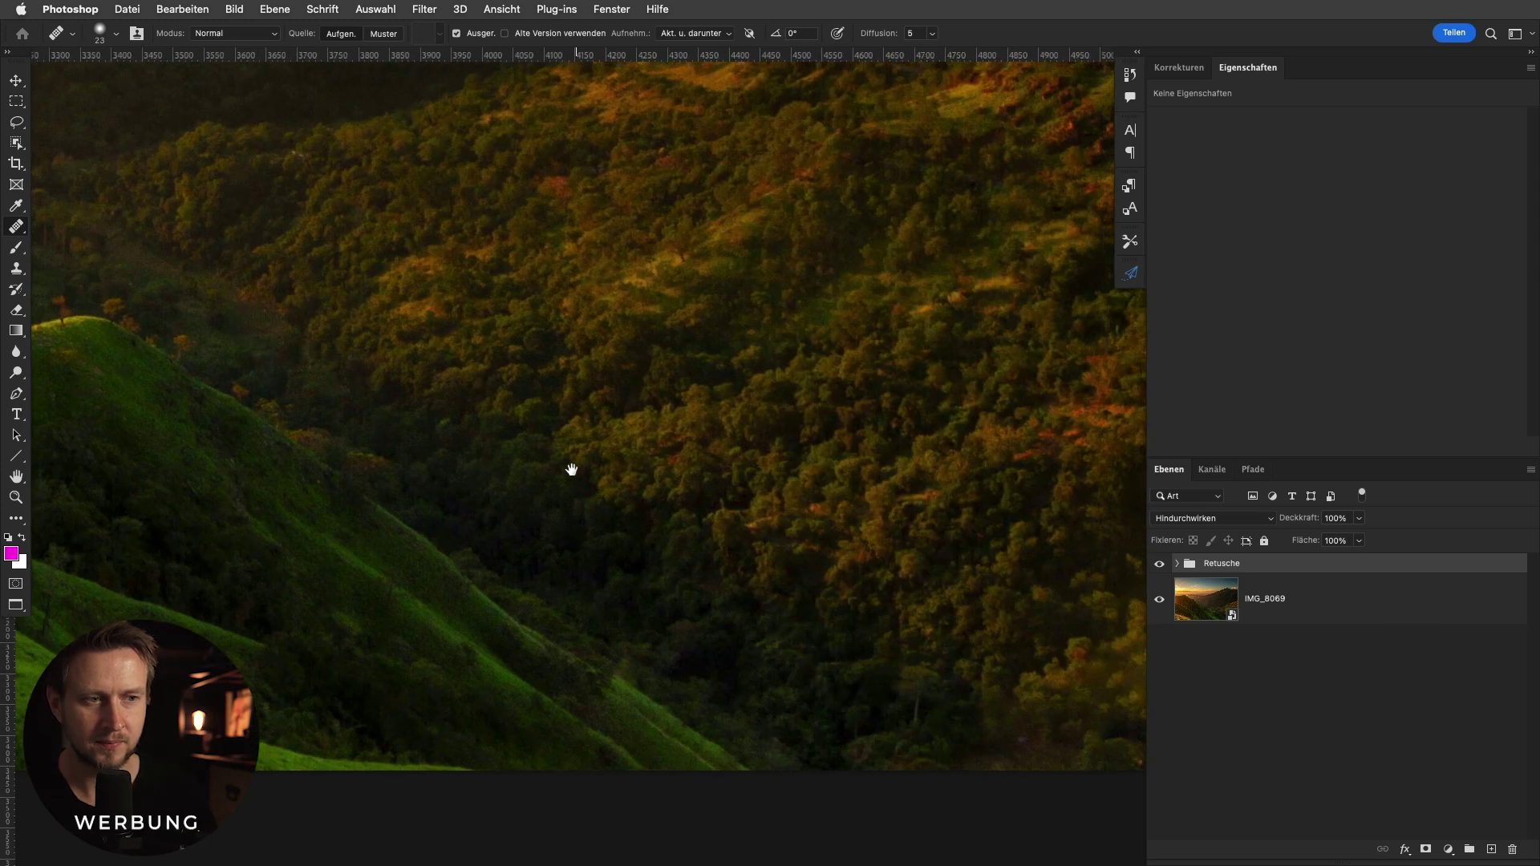
scroll(310, 498, "down", 3)
scroll(348, 433, "down", 3)
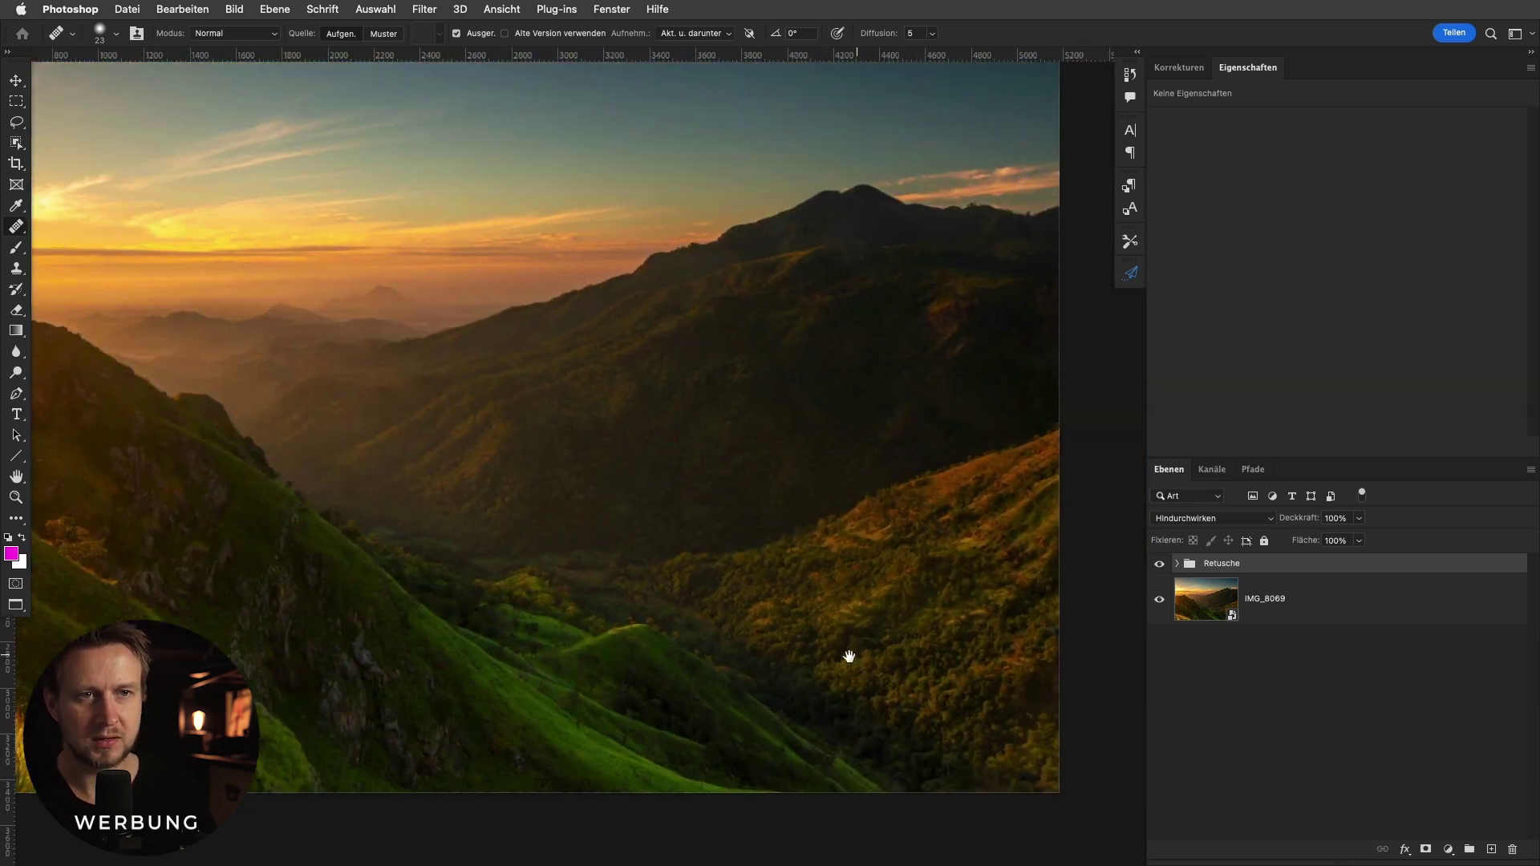
scroll(849, 653, "down", 1)
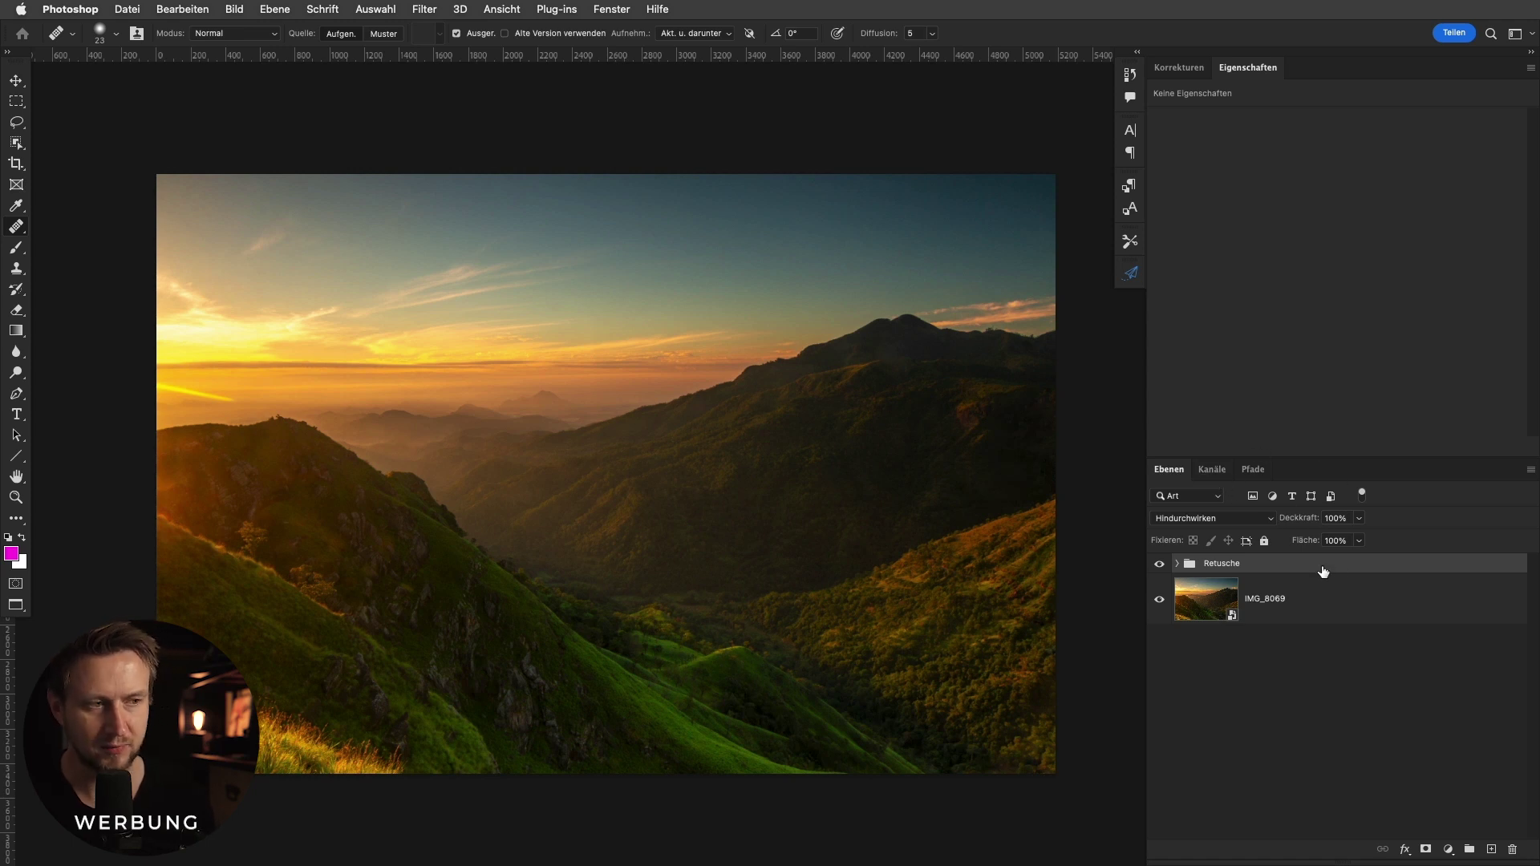
Merge all visible layers into a new layer, duplicate it, and convert both copies to smart objects.
key("ctrl+shift+alt+e")
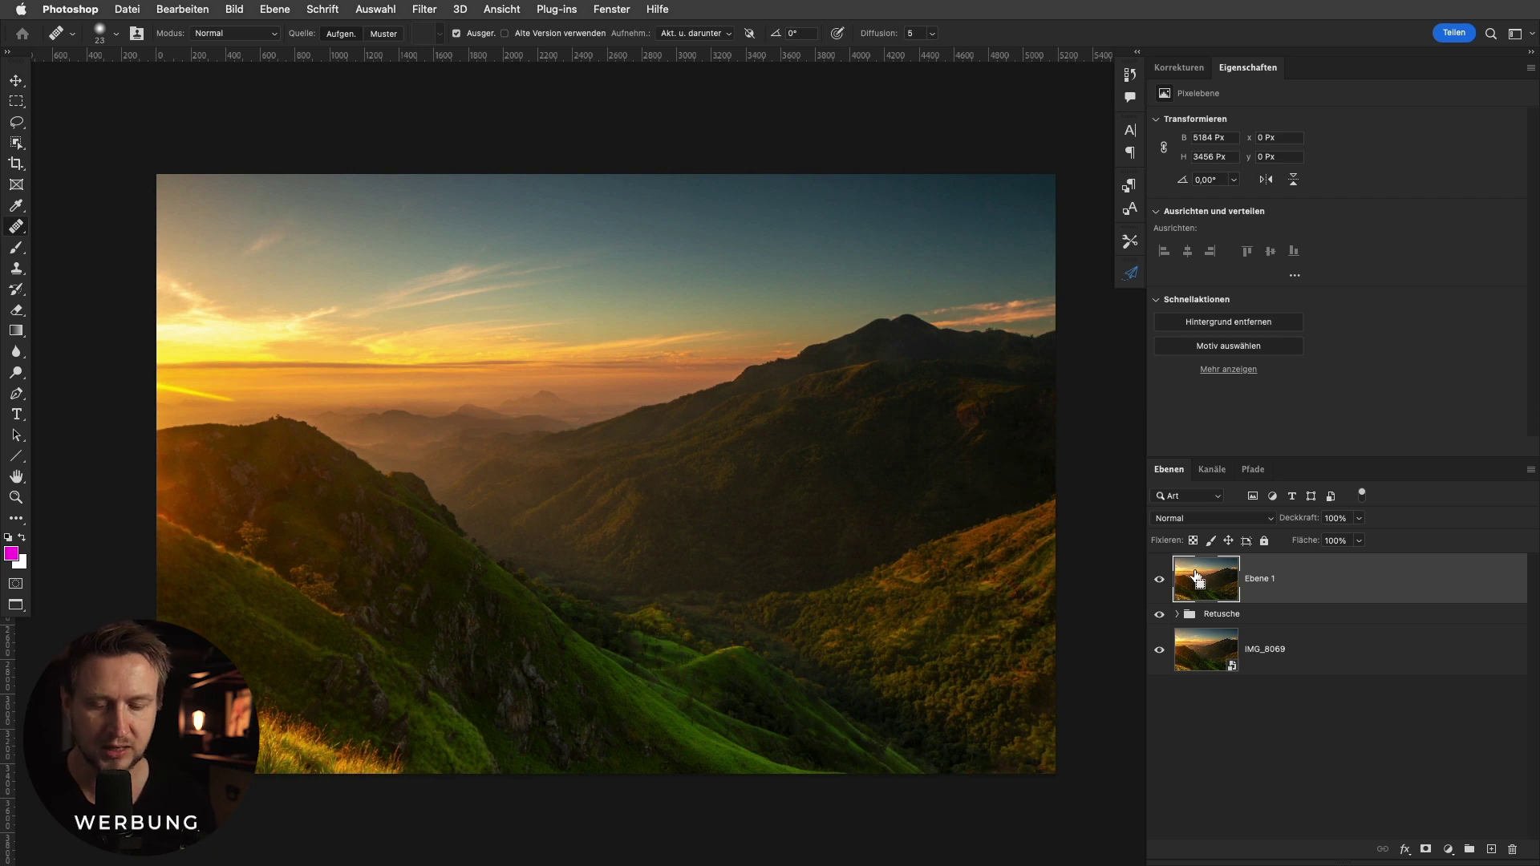
left_click(275, 8)
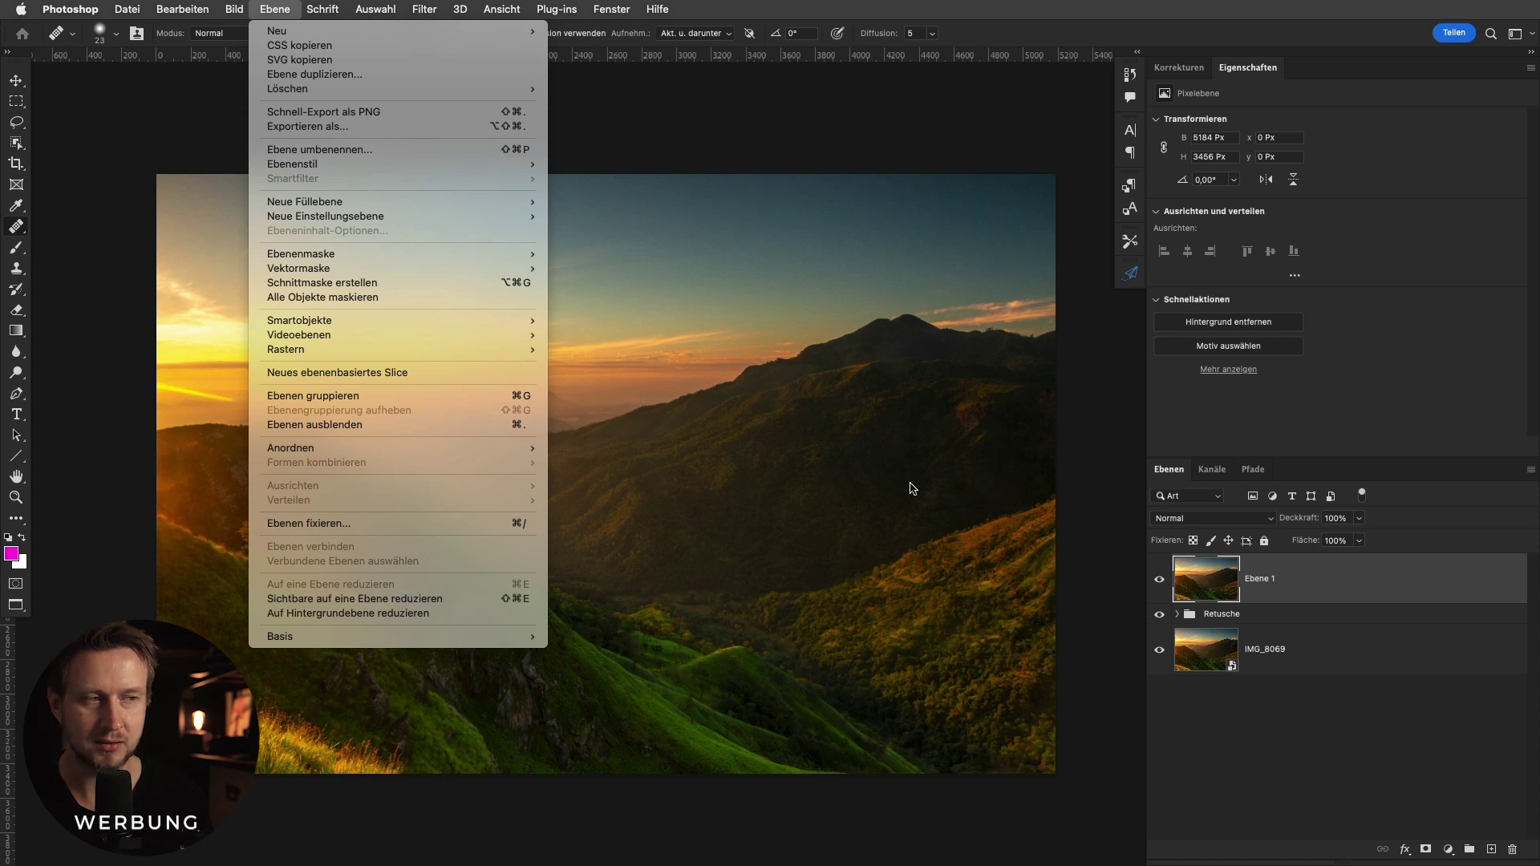
left_click(1468, 378)
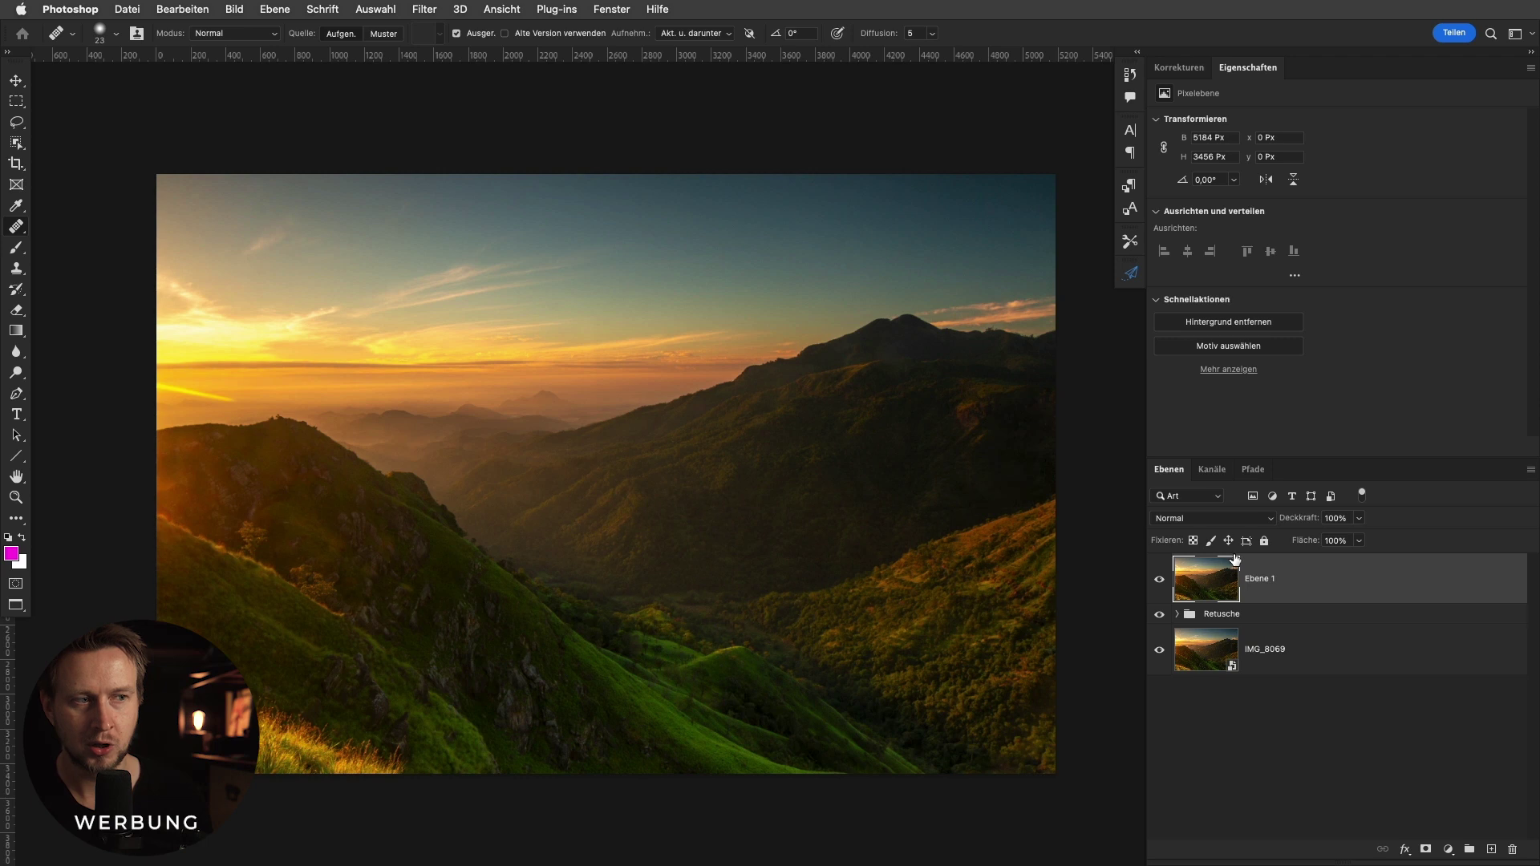
left_click_drag(1218, 577, 1491, 850)
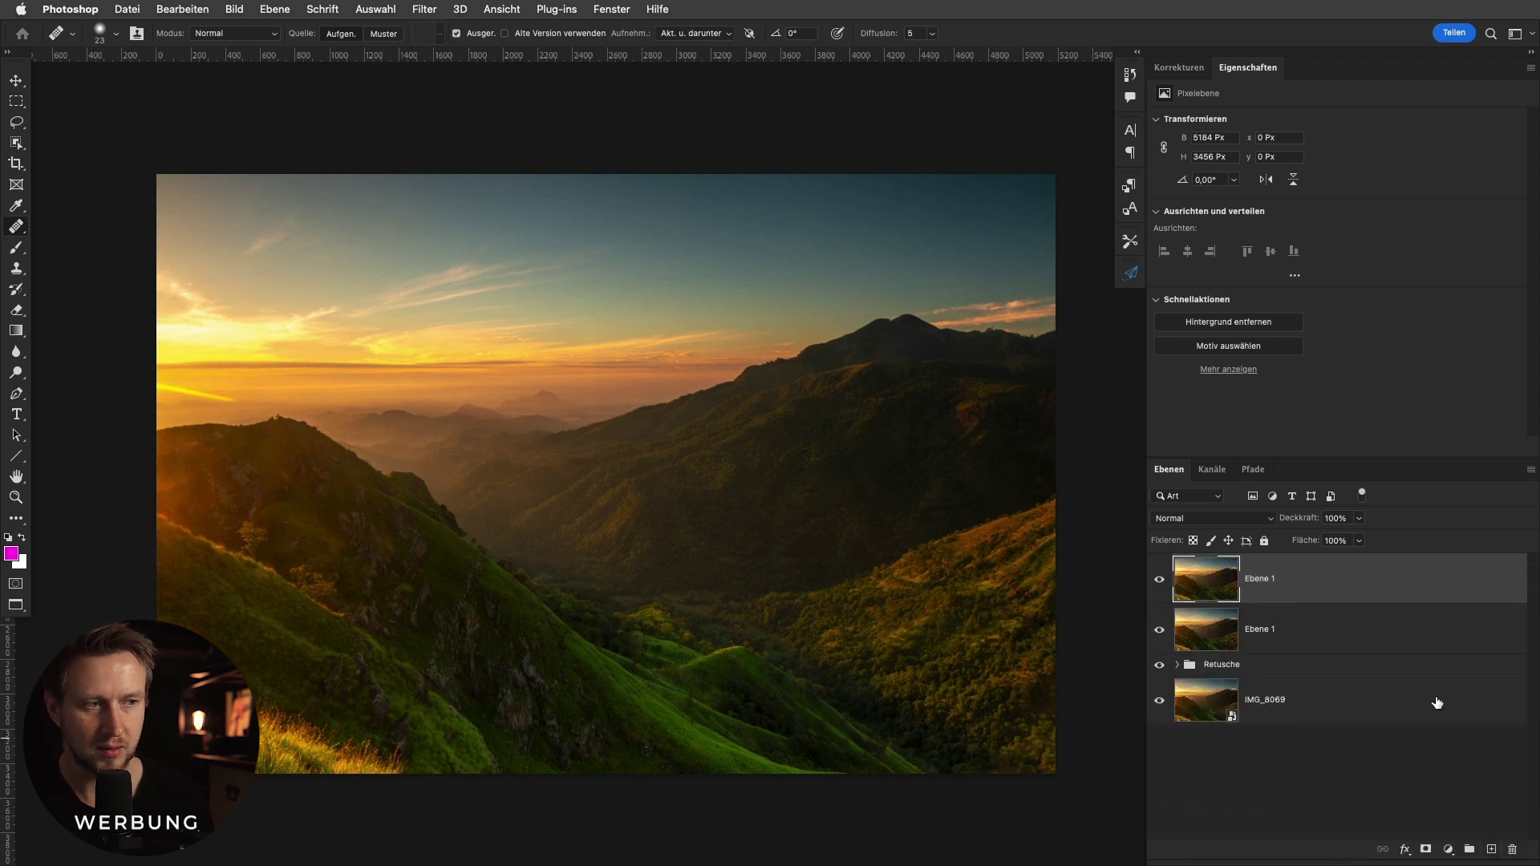
left_click(425, 9)
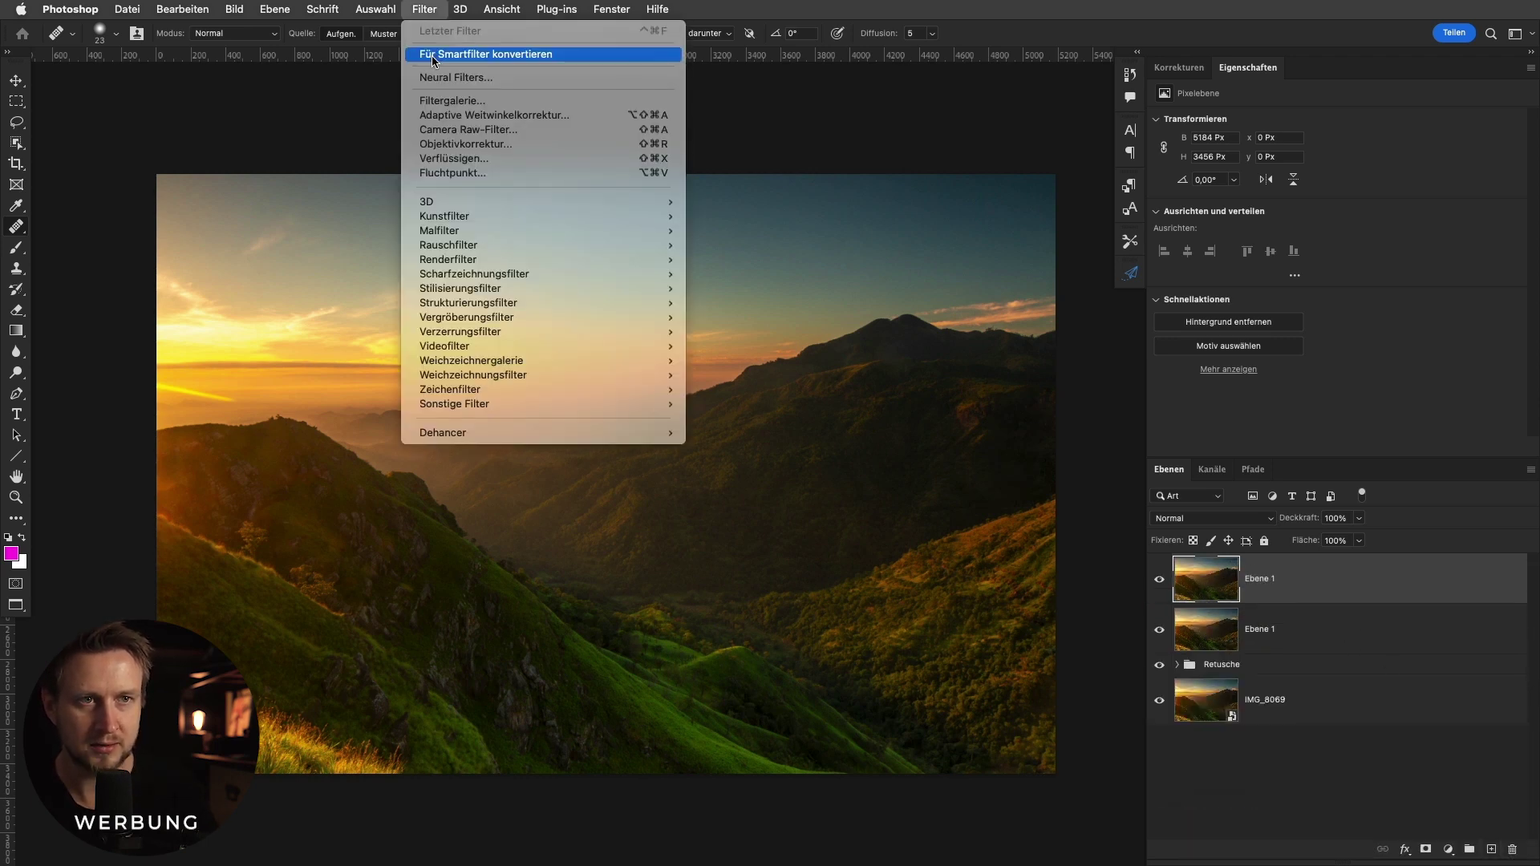
left_click(434, 53)
left_click(1222, 636)
left_click(376, 8)
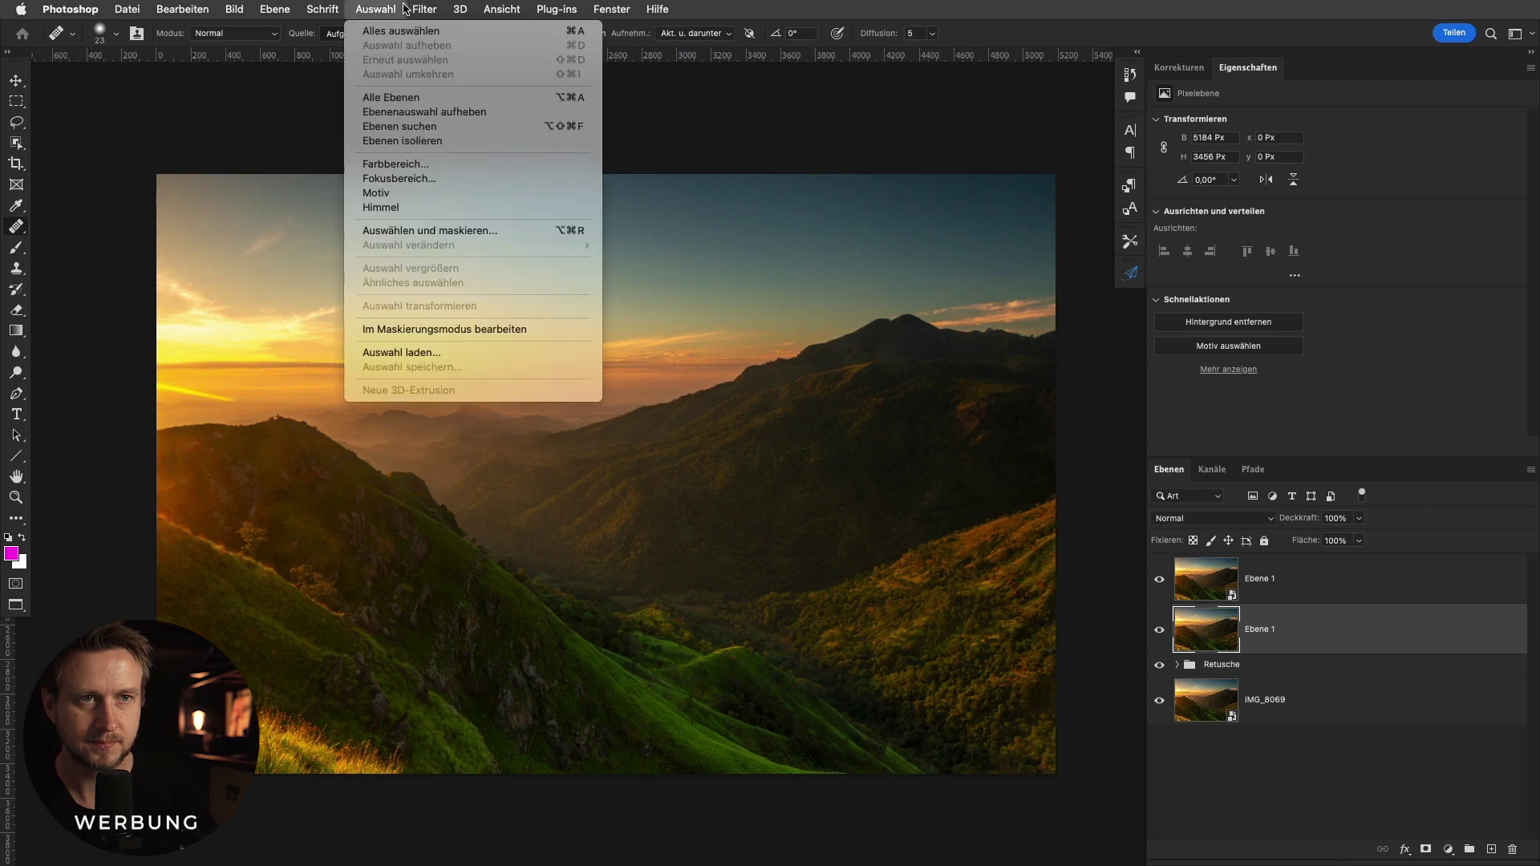
left_click(451, 55)
Name the copies D and H and group them into a group named Schärfen.
double_click(1265, 631)
type("D")
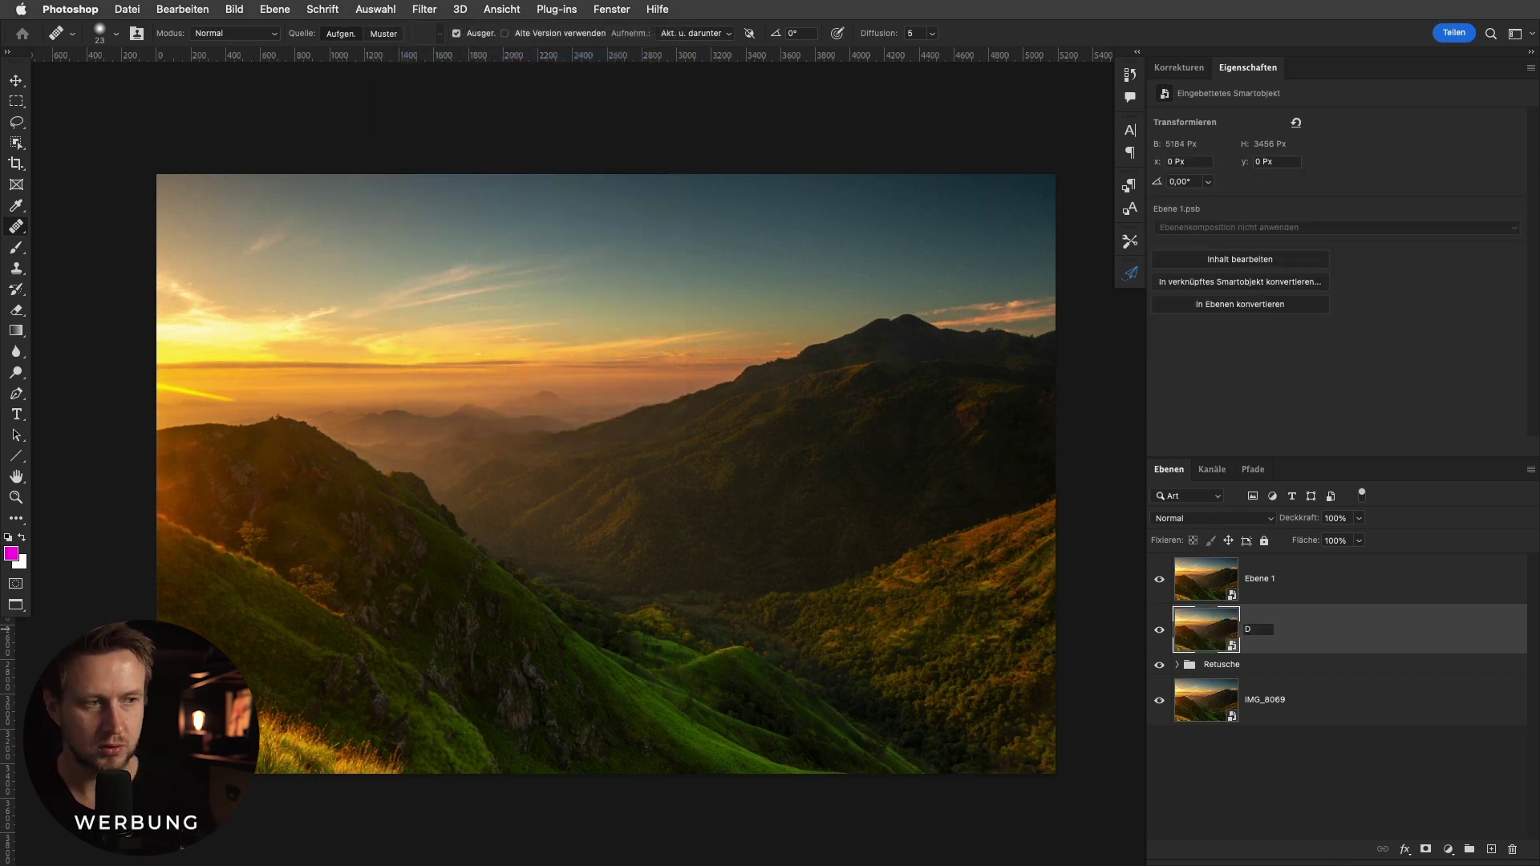
key("shift+Tab")
type("H")
left_click(1265, 636, "shift")
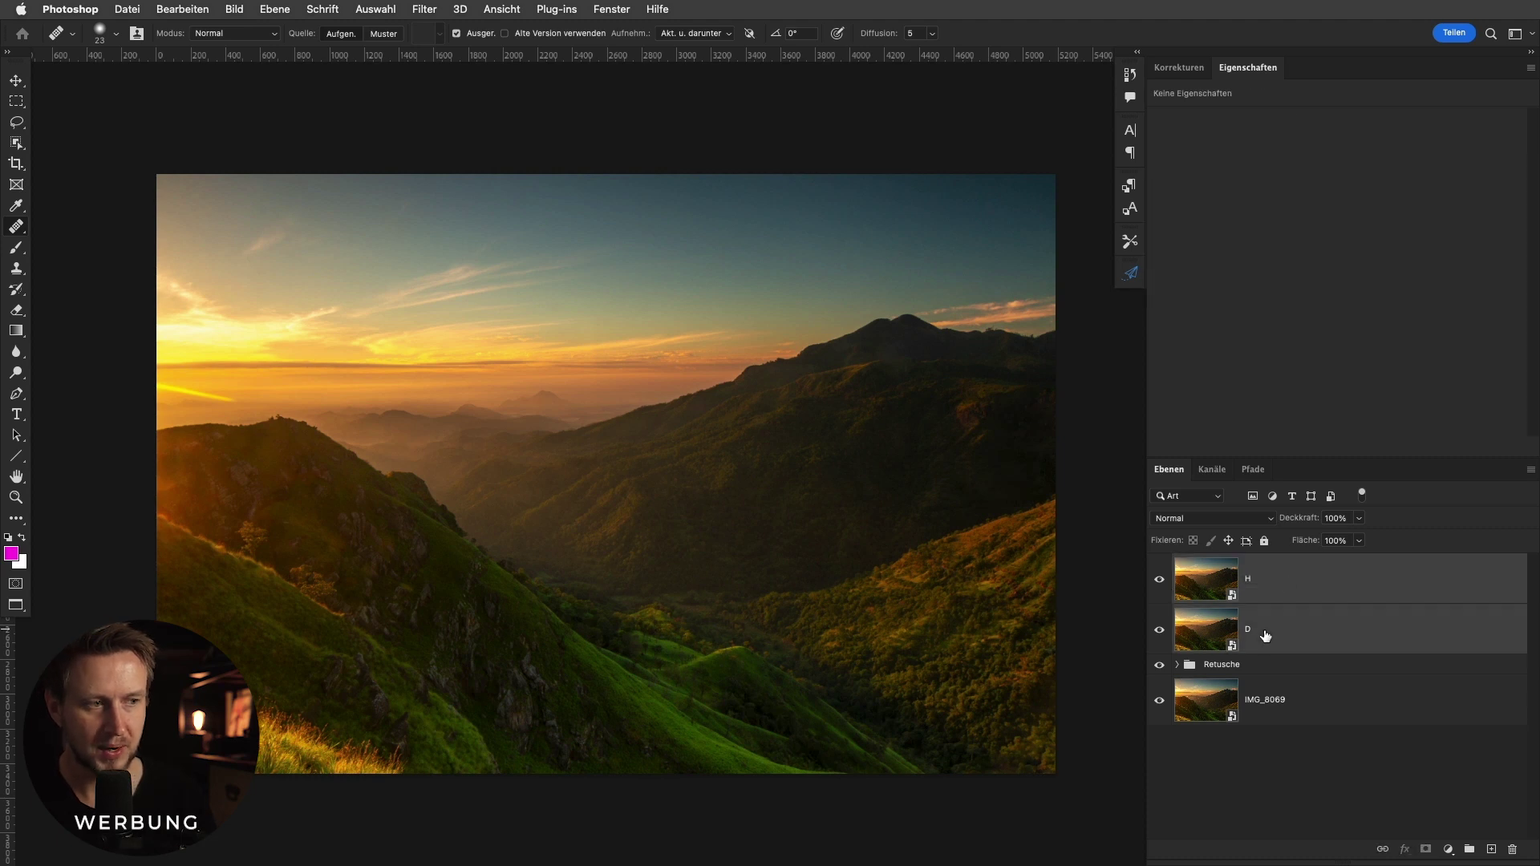
key("ctrl+g")
double_click(1219, 564)
type("Schärfen")
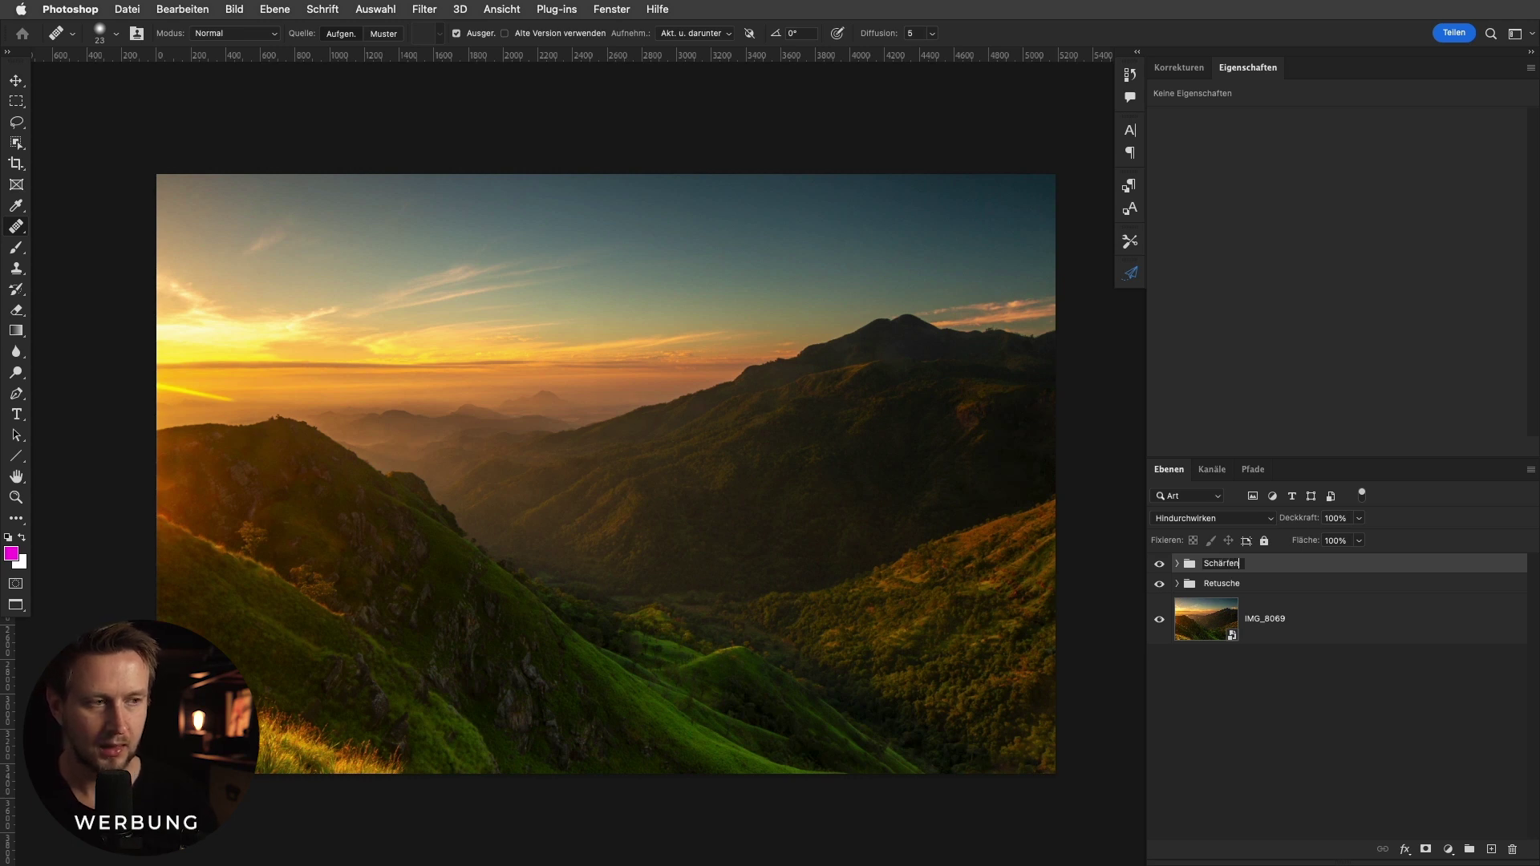
key("Return")
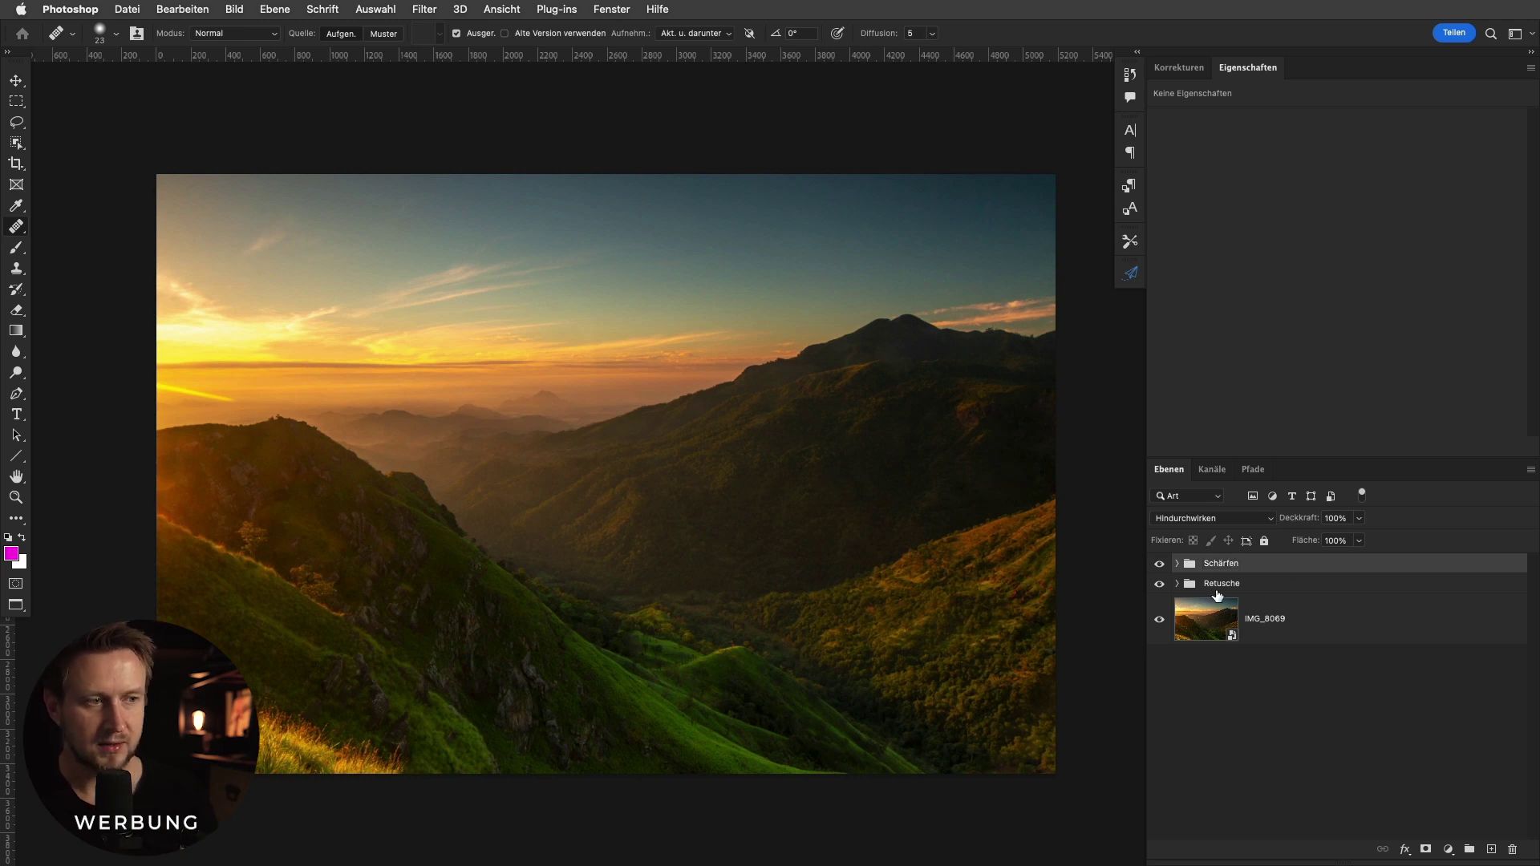
left_click(1177, 564)
Set layer D's blend mode to Abdunkeln while layer H keeps Aufhellen.
left_click(1225, 608)
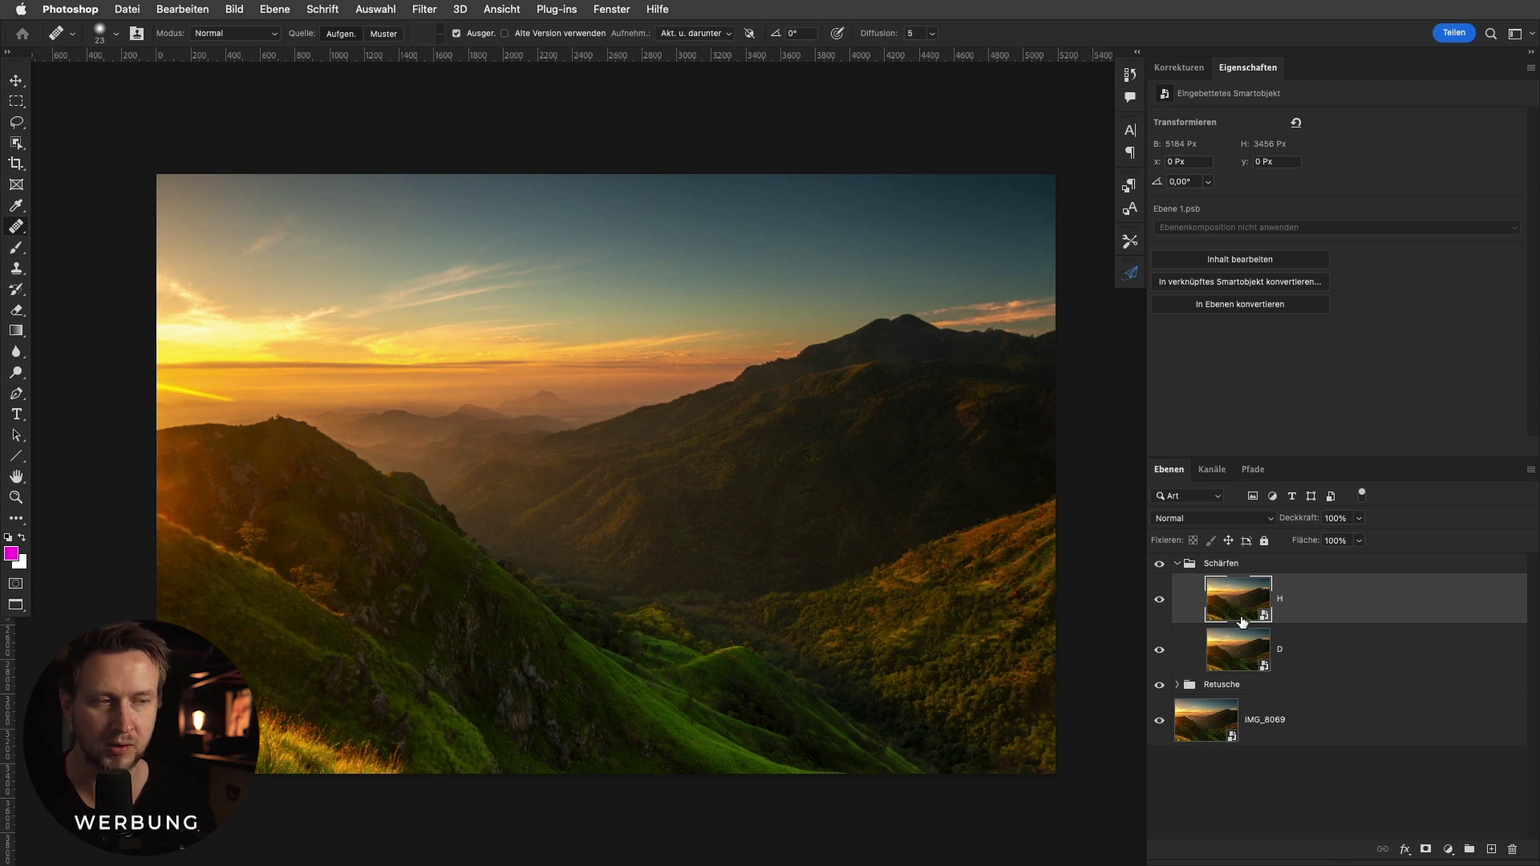
left_click(1211, 519)
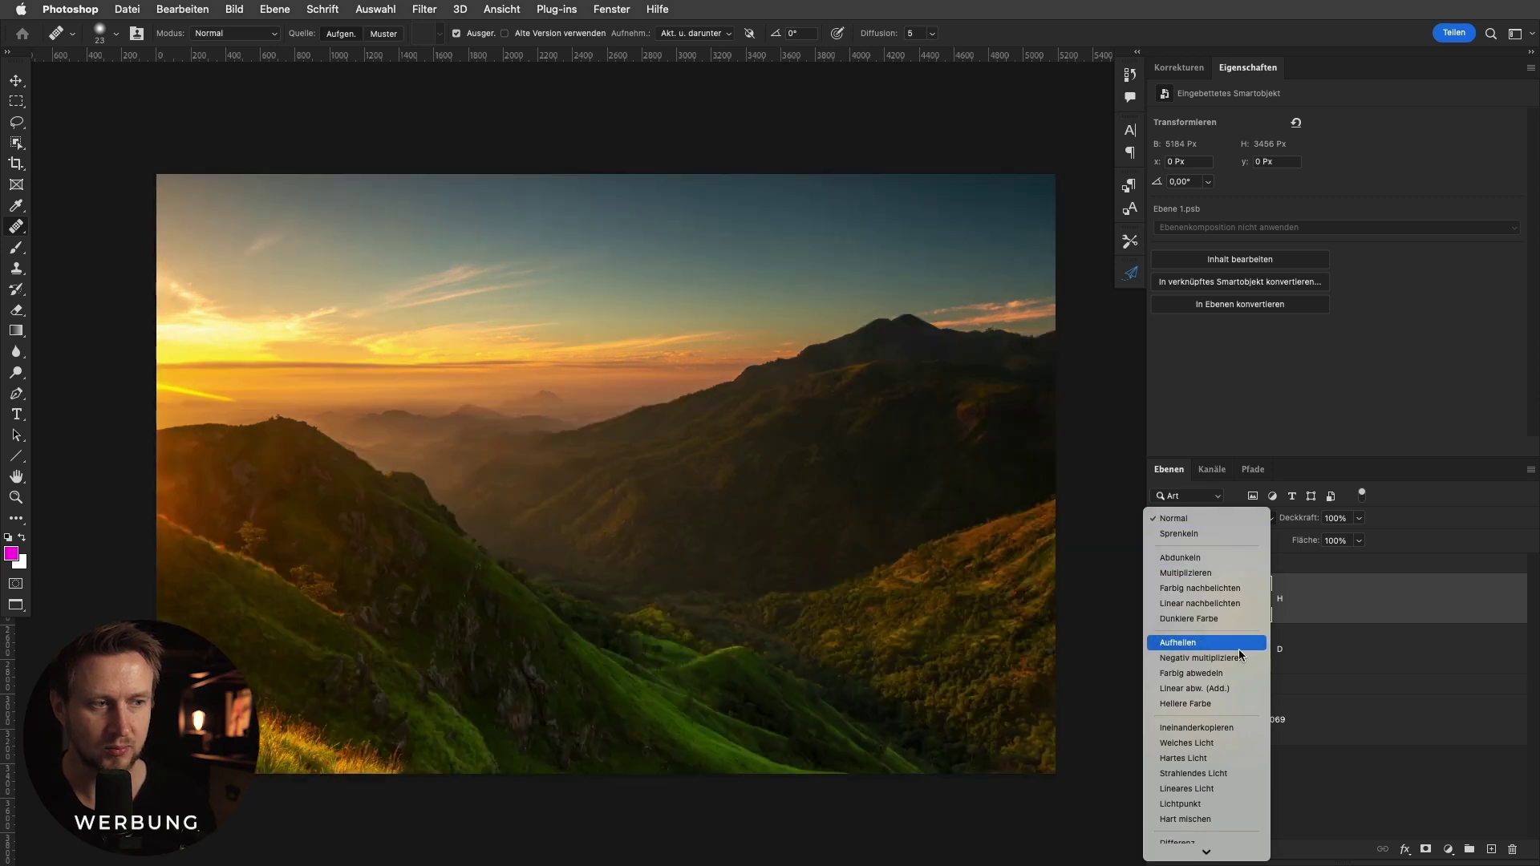
left_click(1252, 641)
left_click(1262, 636)
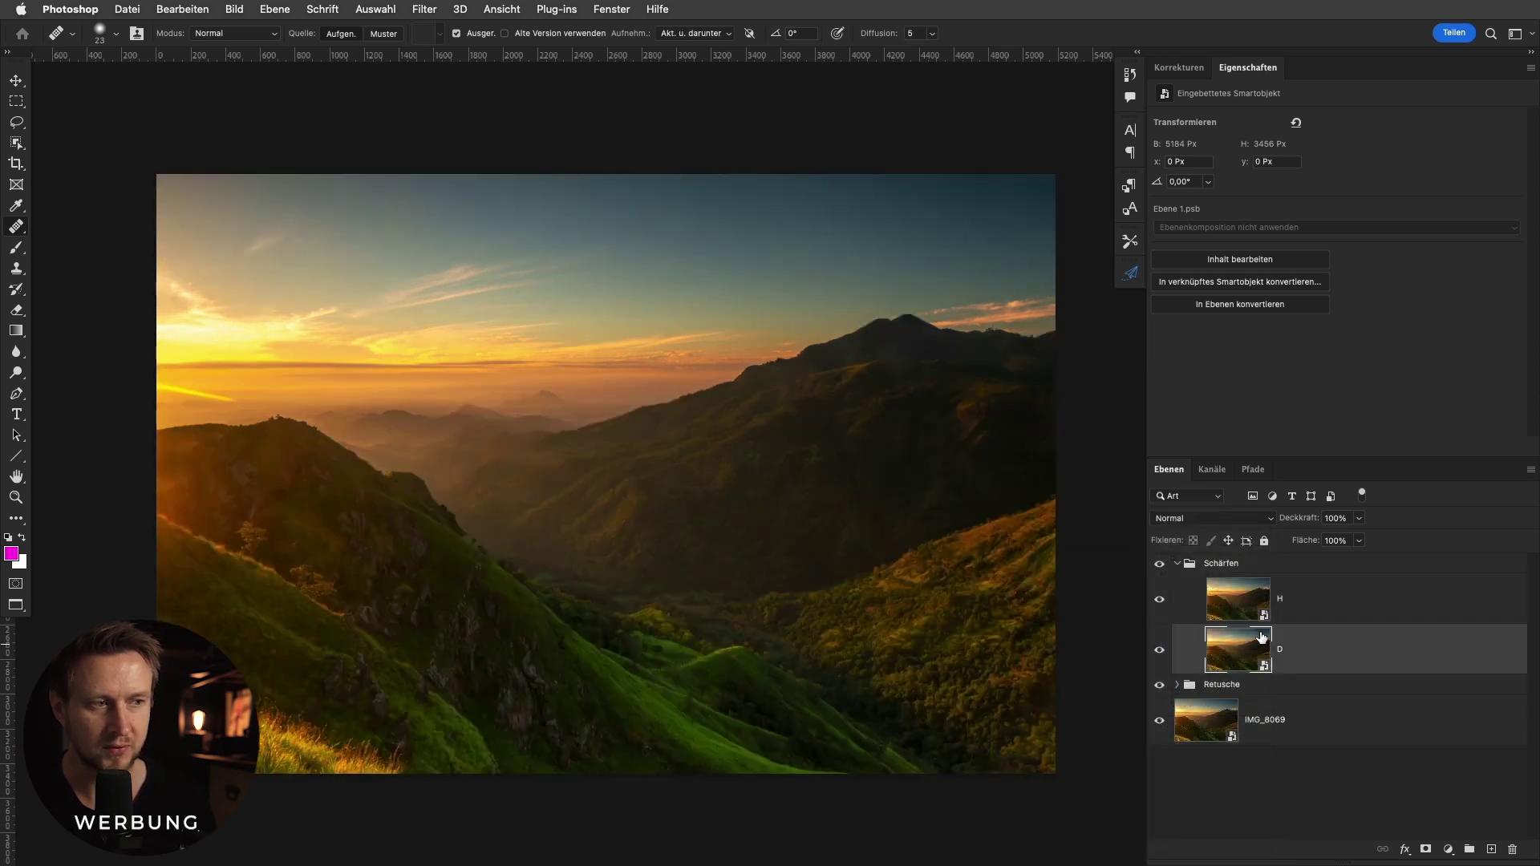
left_click(1233, 526)
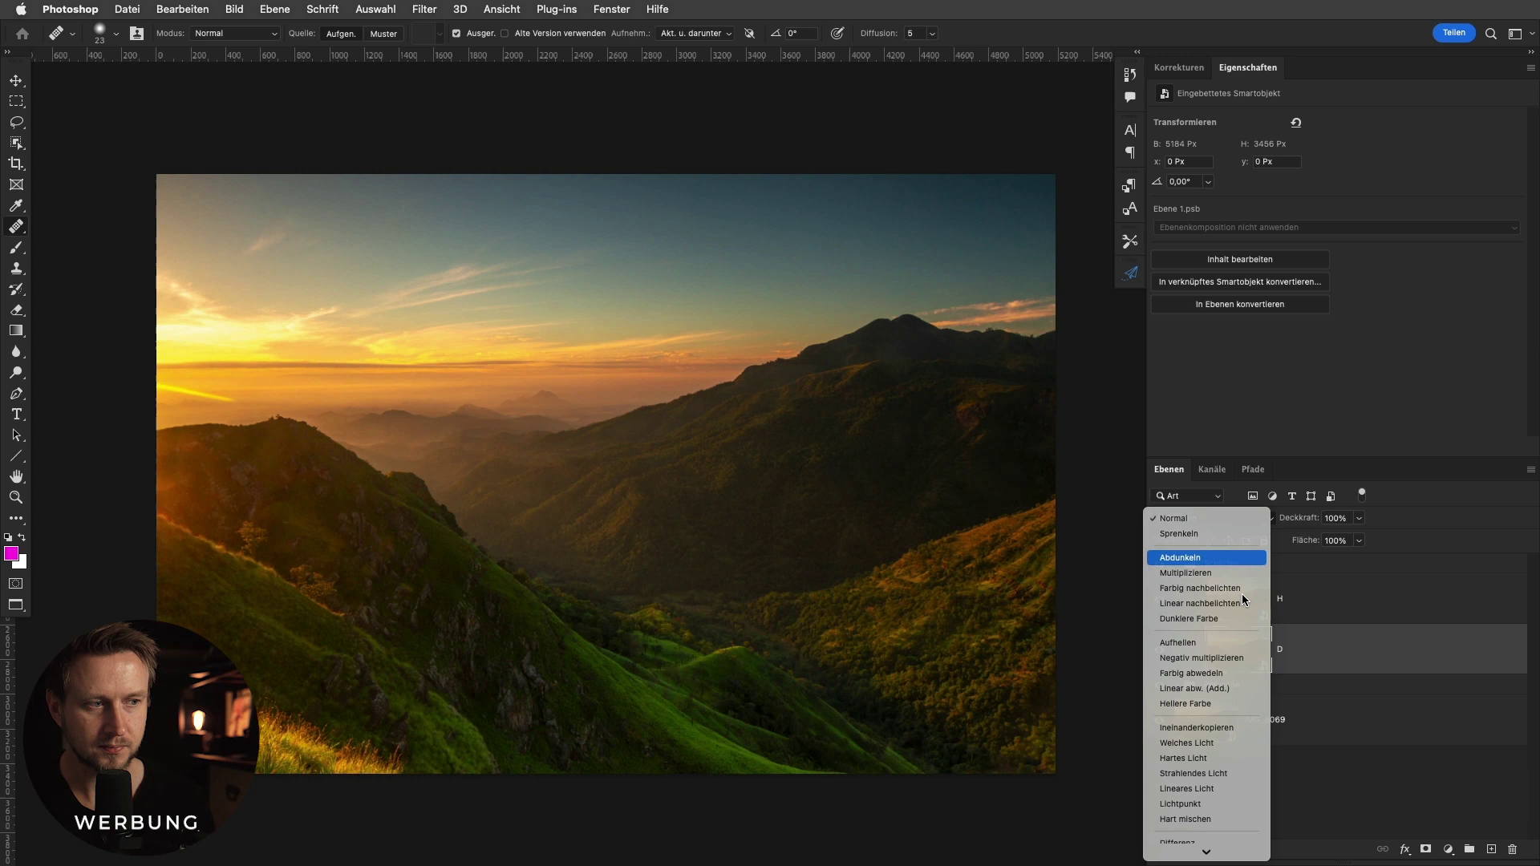
left_click(1195, 552)
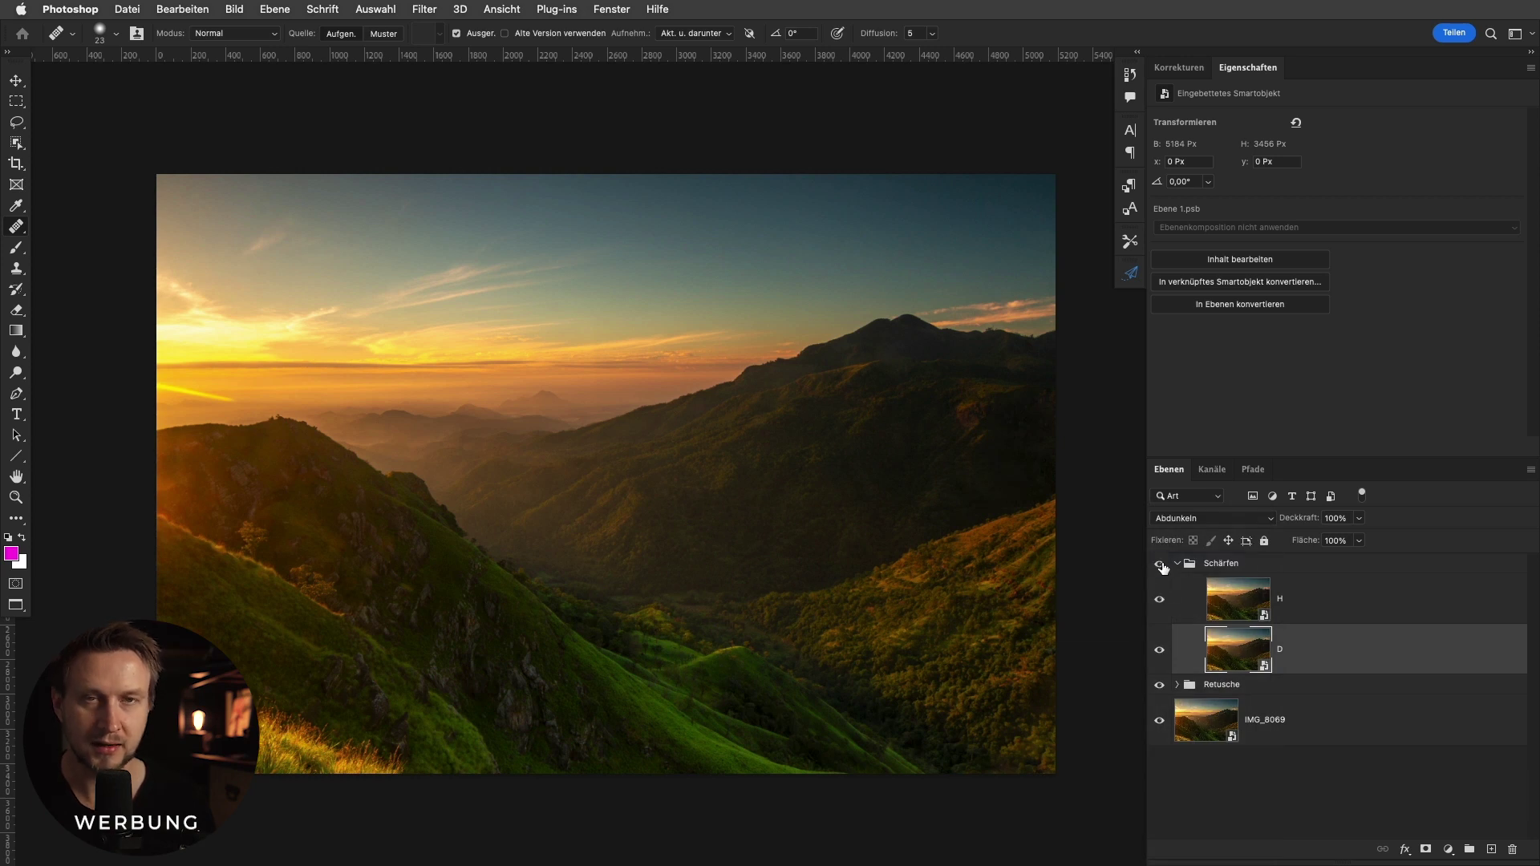
left_click(1216, 608)
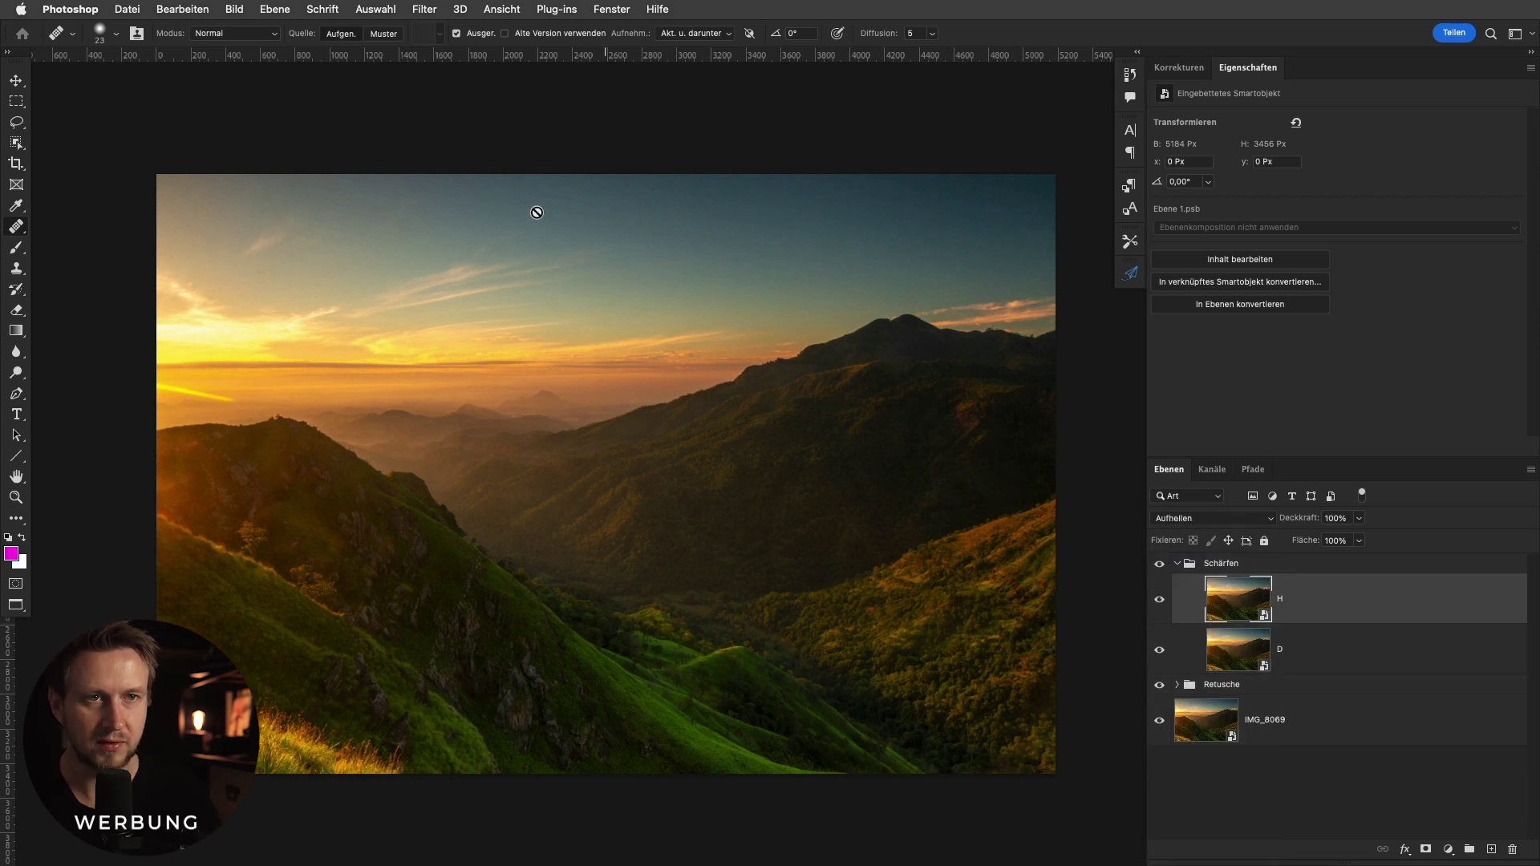
Apply Unscharf maskieren to layer H: Stärke 121%, Radius 1,4 px, Schwellenwert 0.
left_click(425, 10)
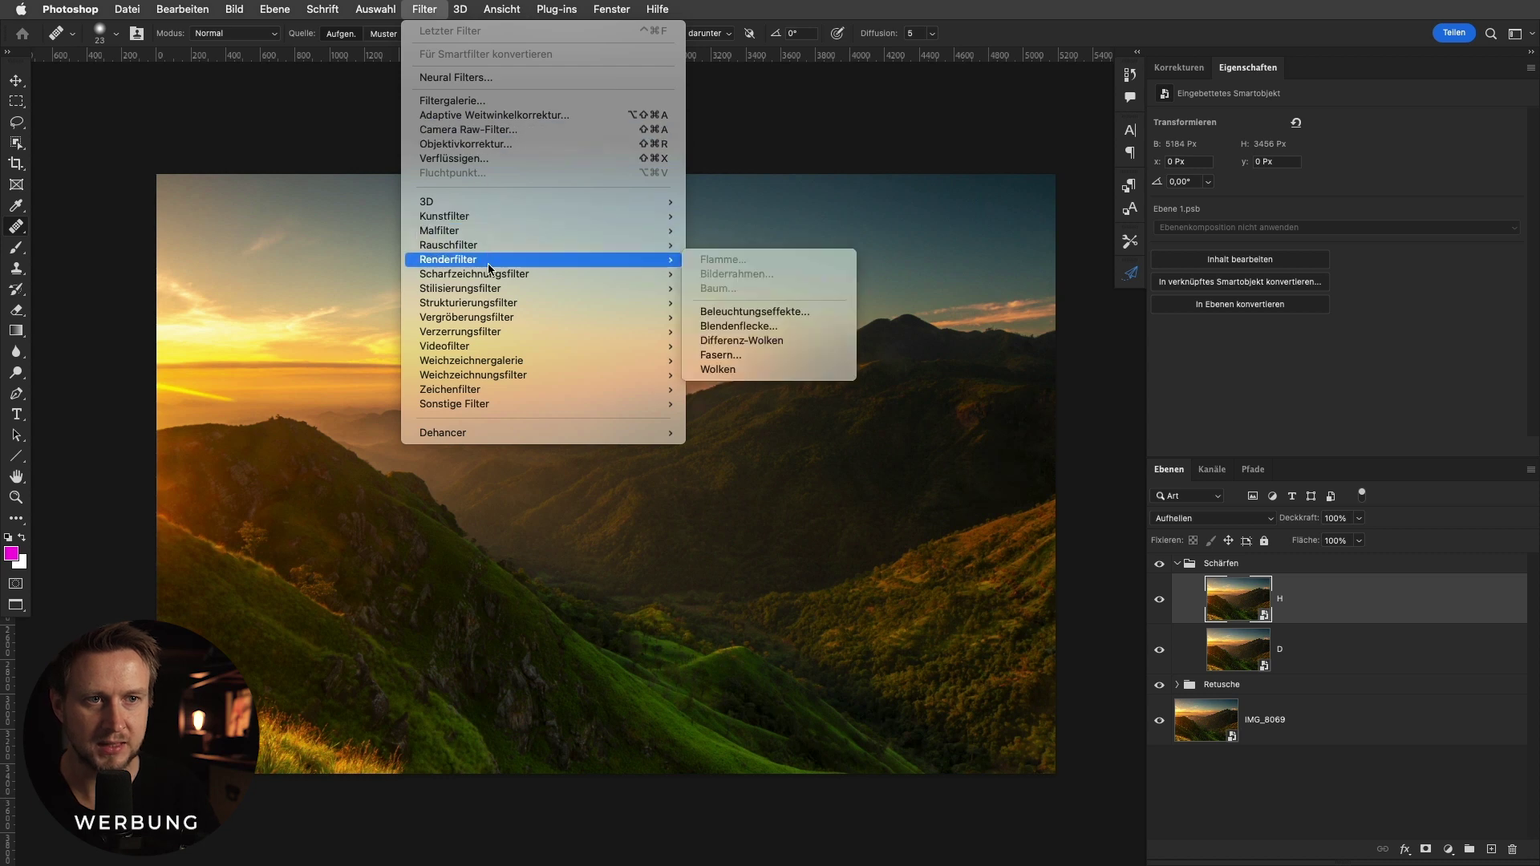
left_click(782, 331)
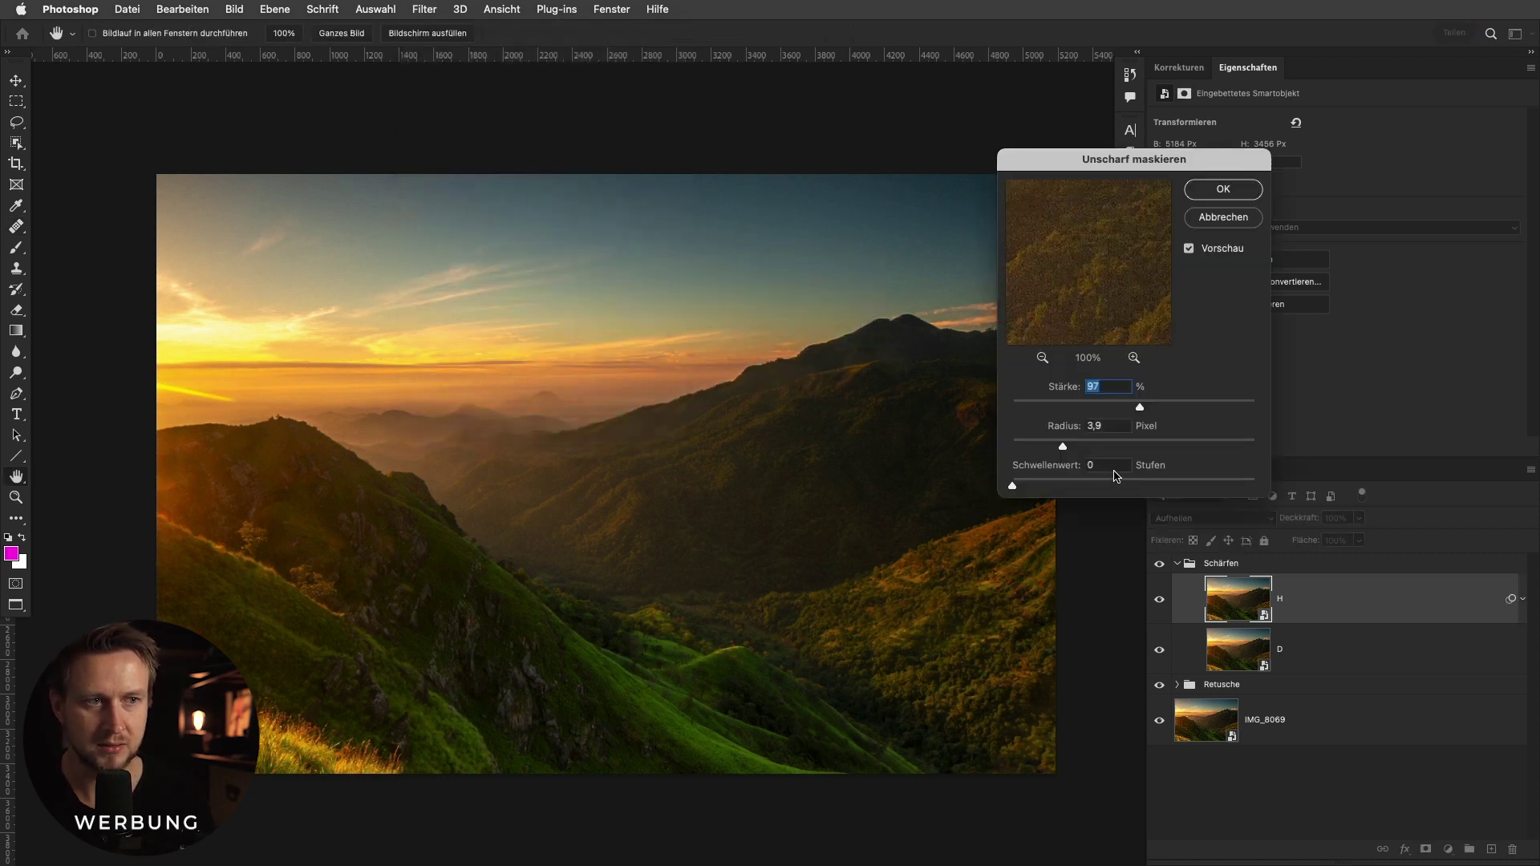
left_click_drag(1062, 447, 1034, 447)
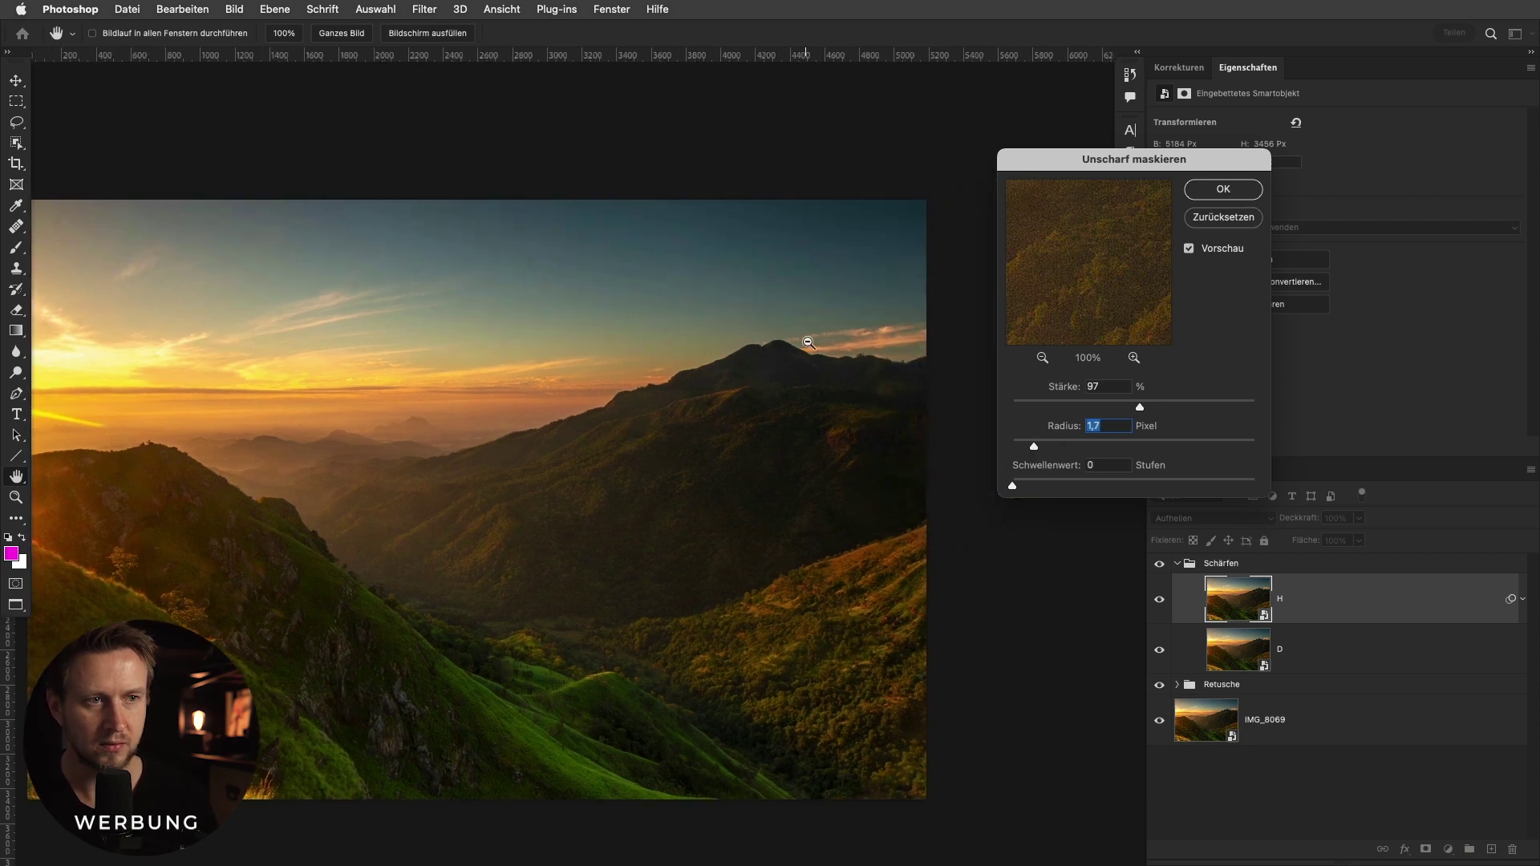
scroll(851, 337, "up", 5)
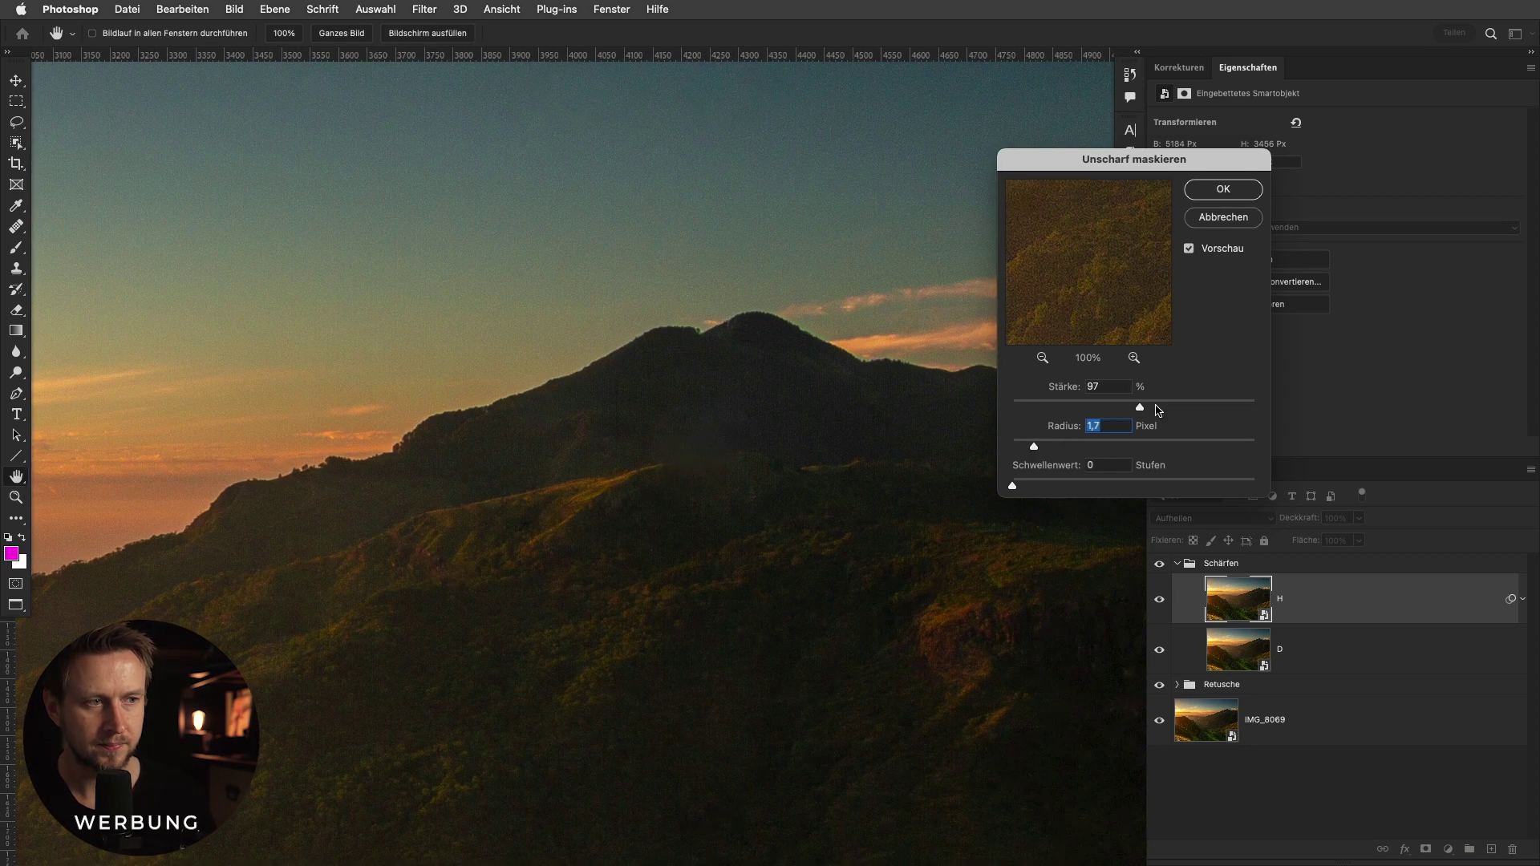
left_click_drag(1155, 409, 1149, 410)
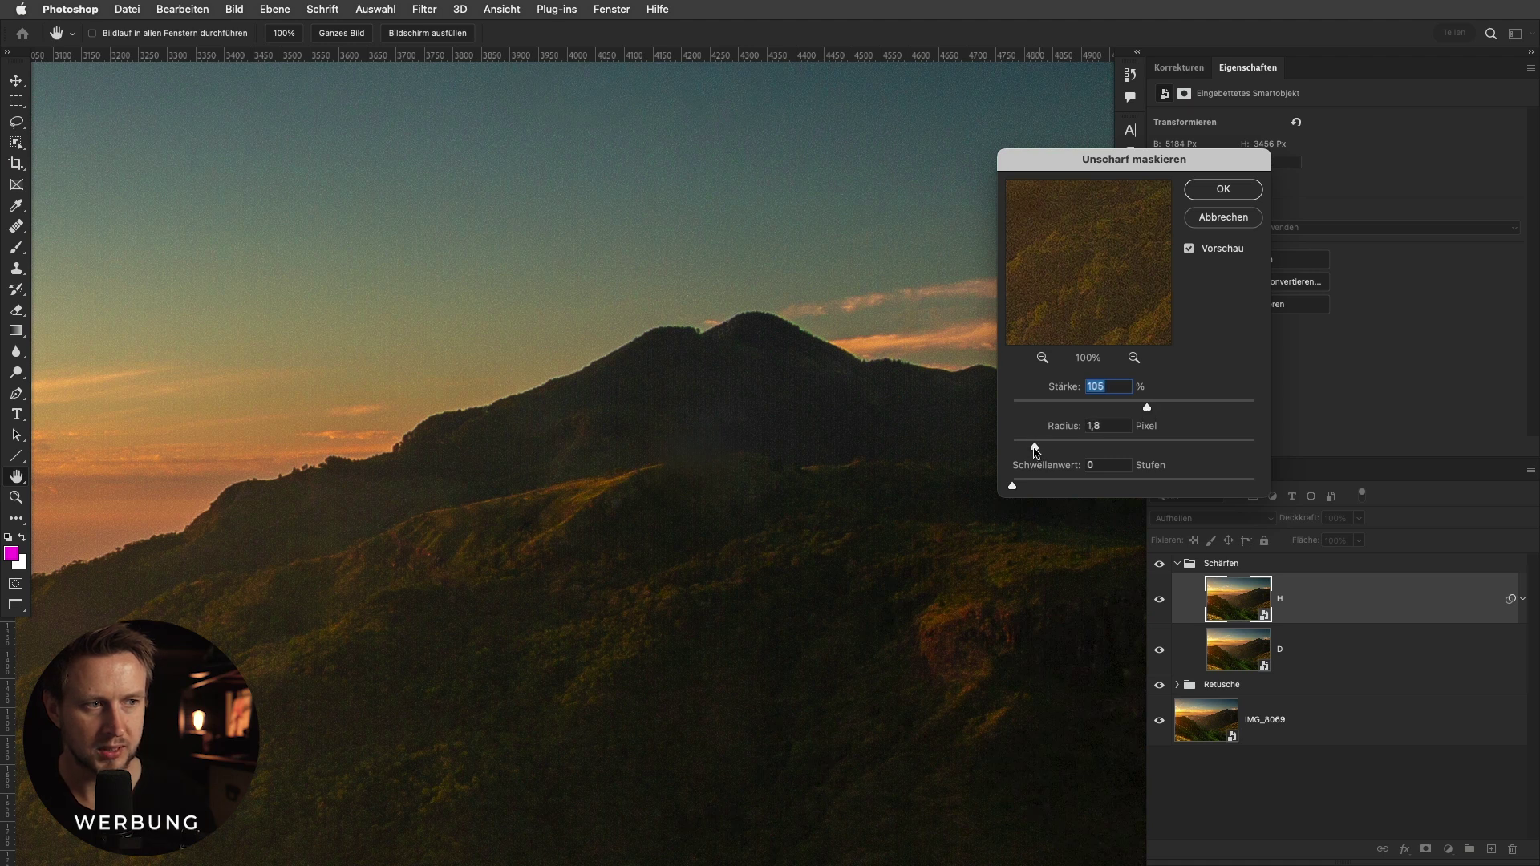
left_click_drag(1036, 442, 1031, 447)
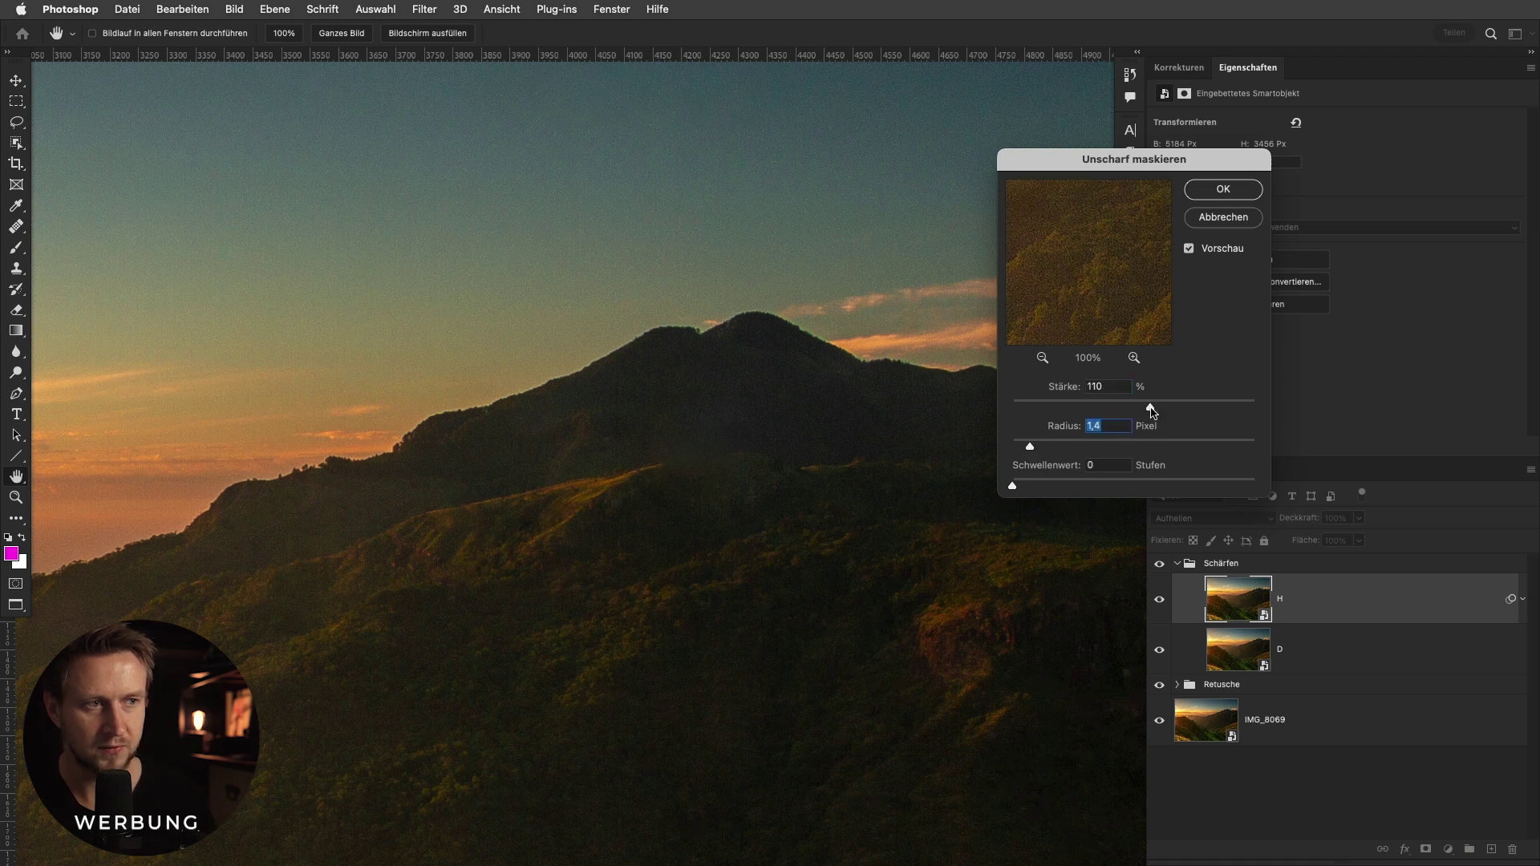
left_click_drag(1154, 412, 1161, 415)
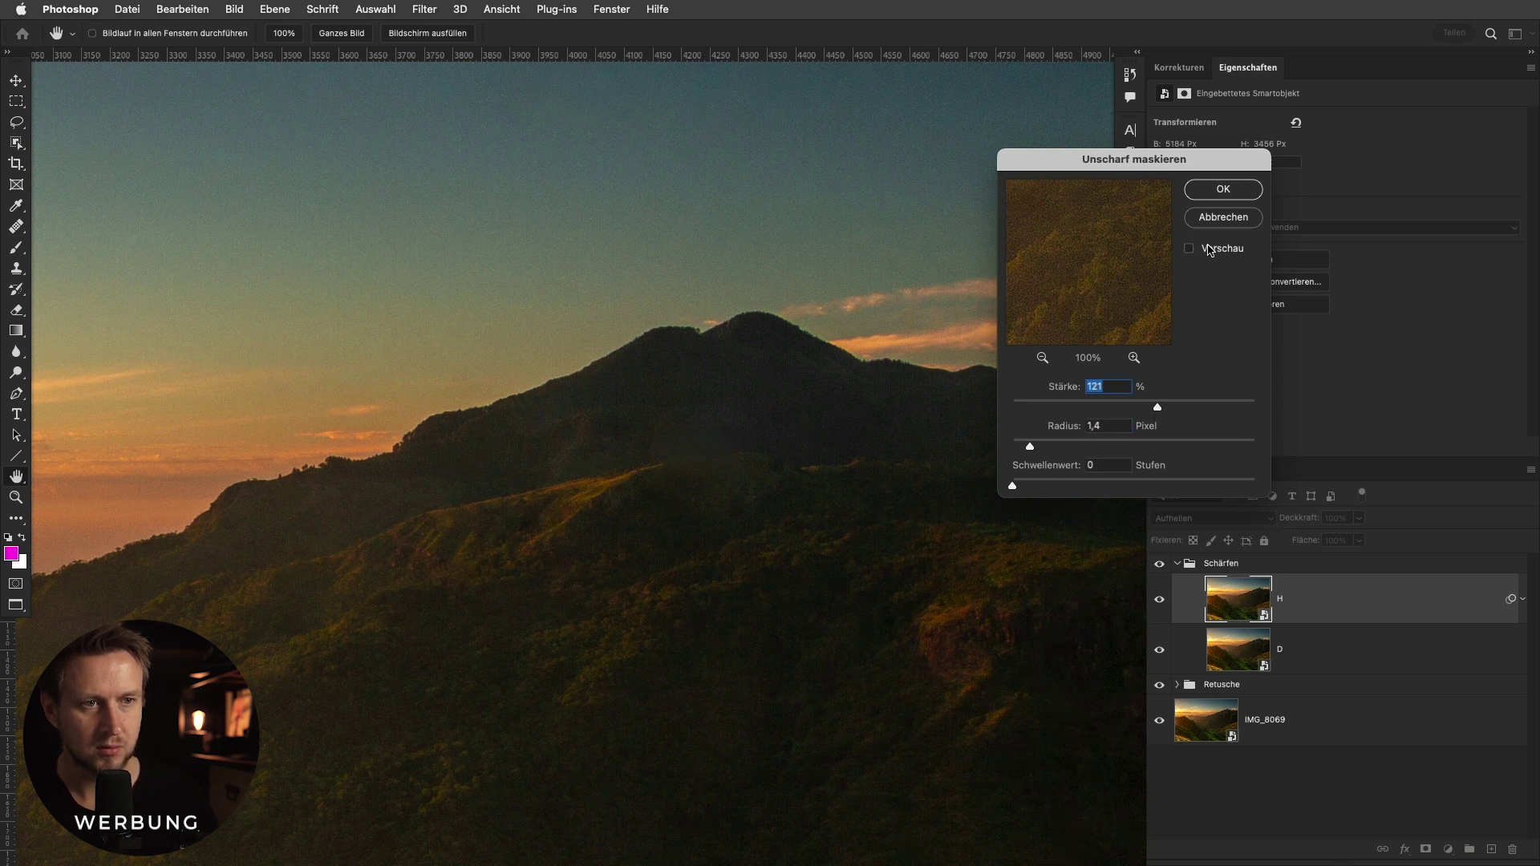
Confirm the filter on H and copy the Unscharf maskieren smart filter onto layer D.
left_click(1223, 188)
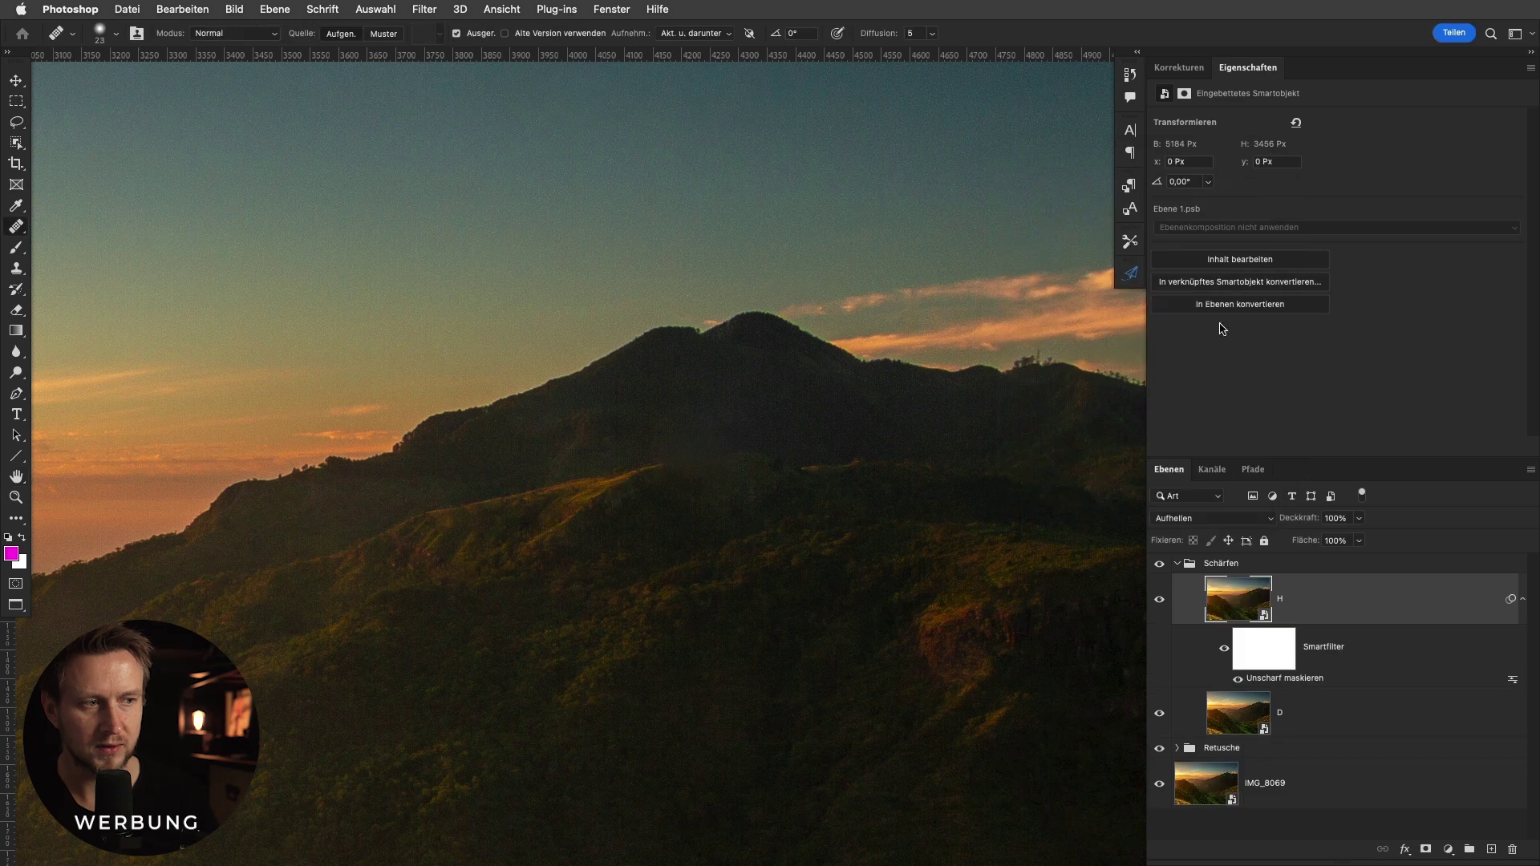
left_click_drag(1277, 682, 1267, 726)
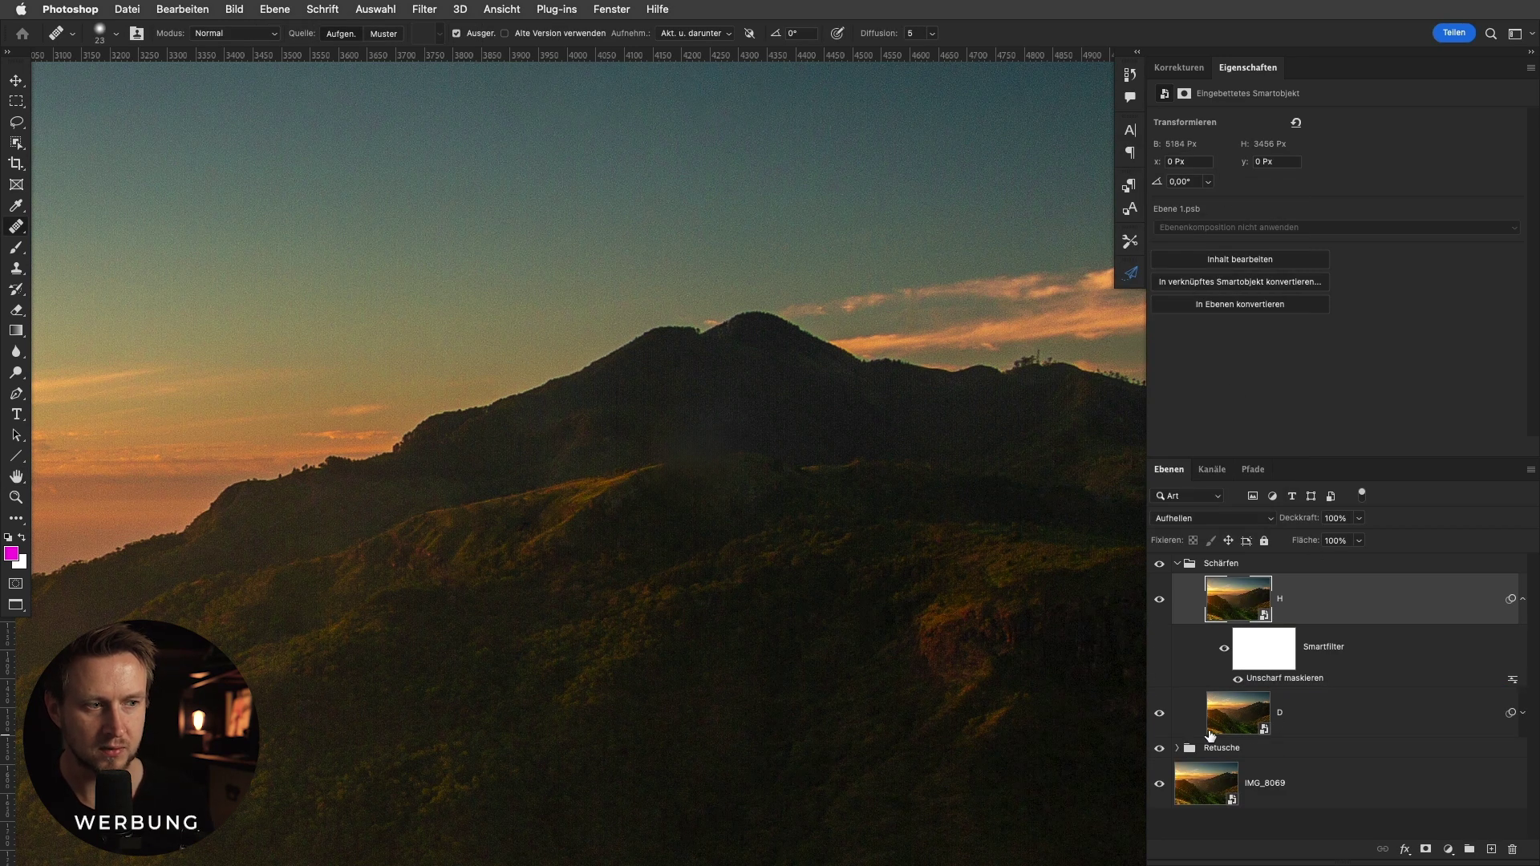
left_click(1523, 714)
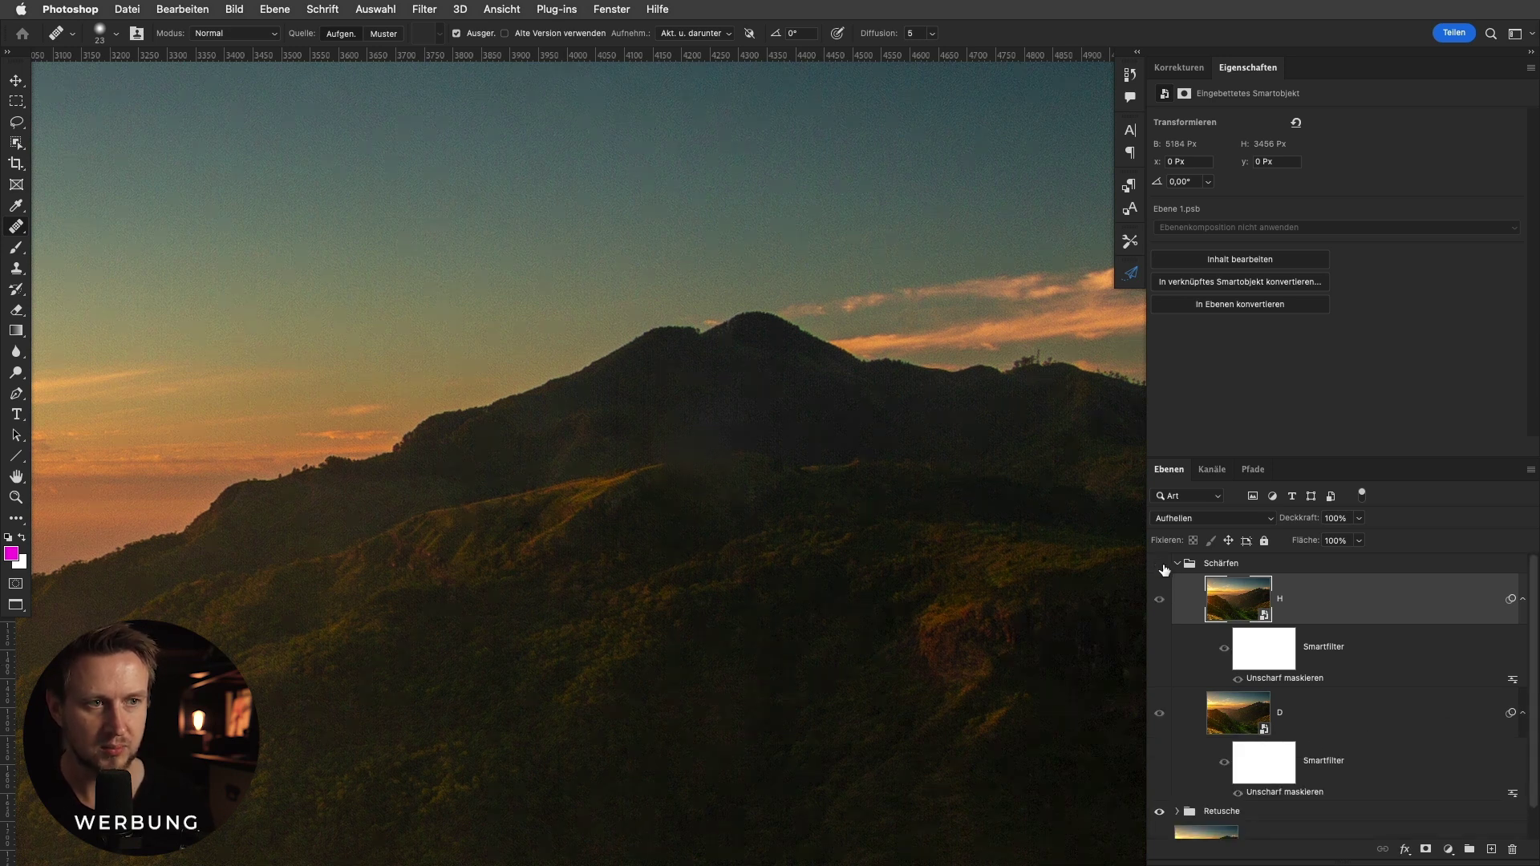
Zoom and pan over the clouds, misty ridges and left edge to check the sharpening.
scroll(867, 357, "up", 3)
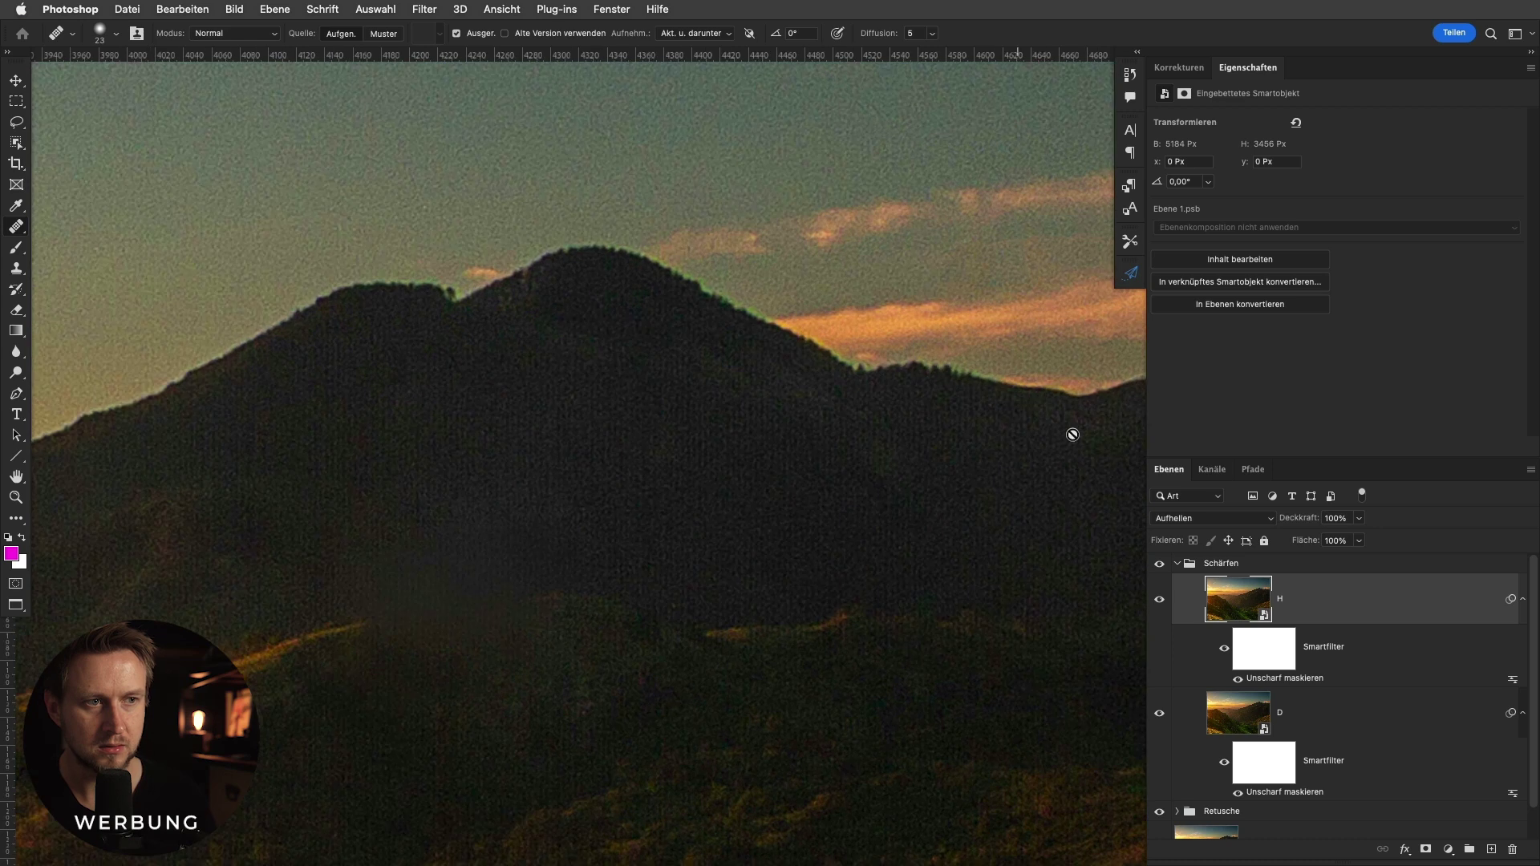
scroll(995, 529, "down", 2)
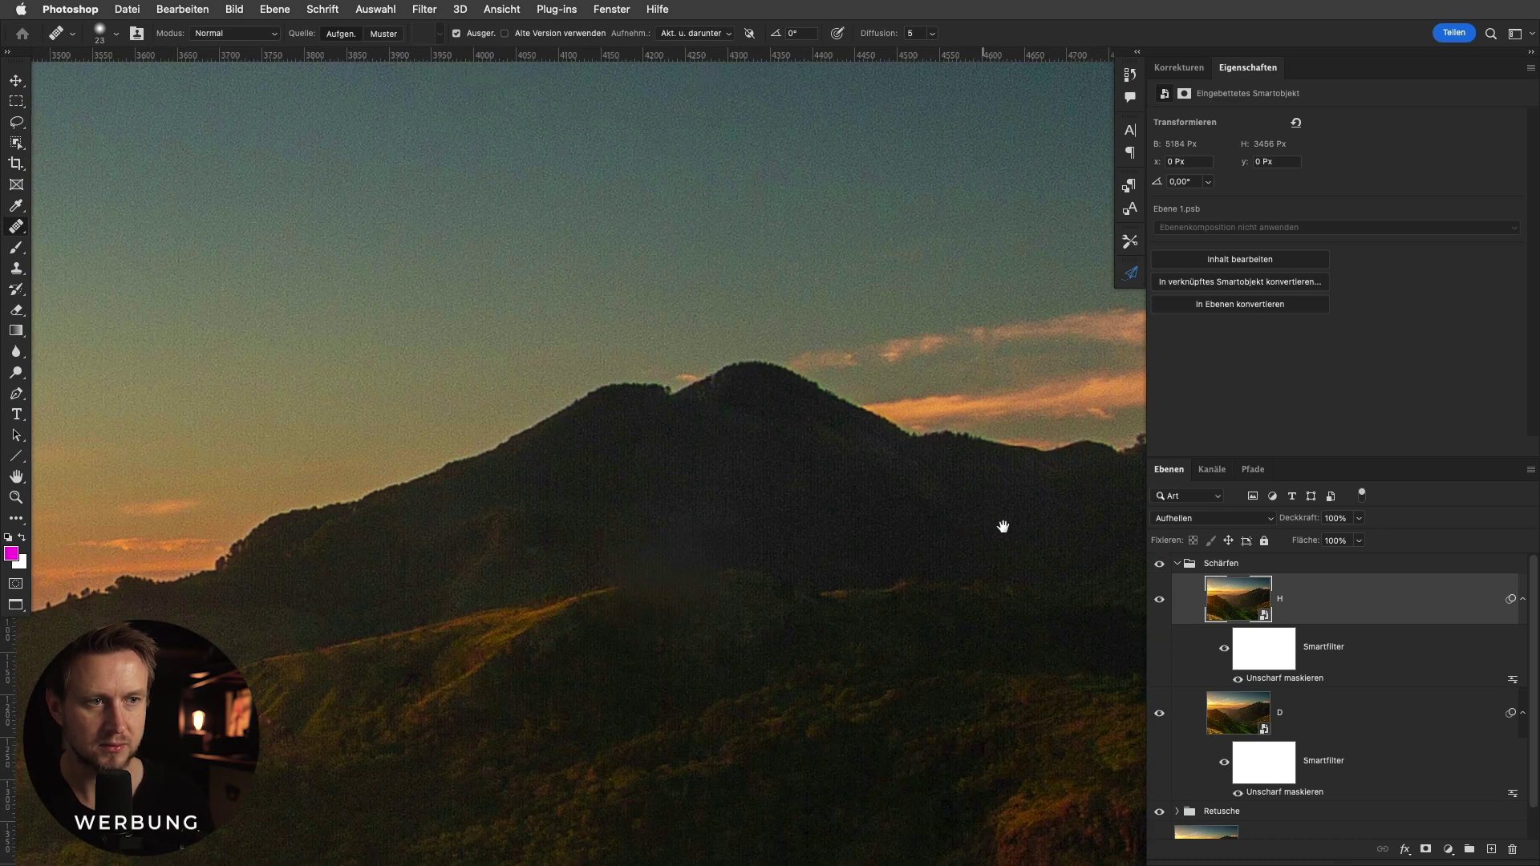
mouse_move(1101, 553)
left_mouse_down()
mouse_move(447, 529)
mouse_move(869, 537)
mouse_move(945, 509)
mouse_move(925, 468)
left_mouse_up()
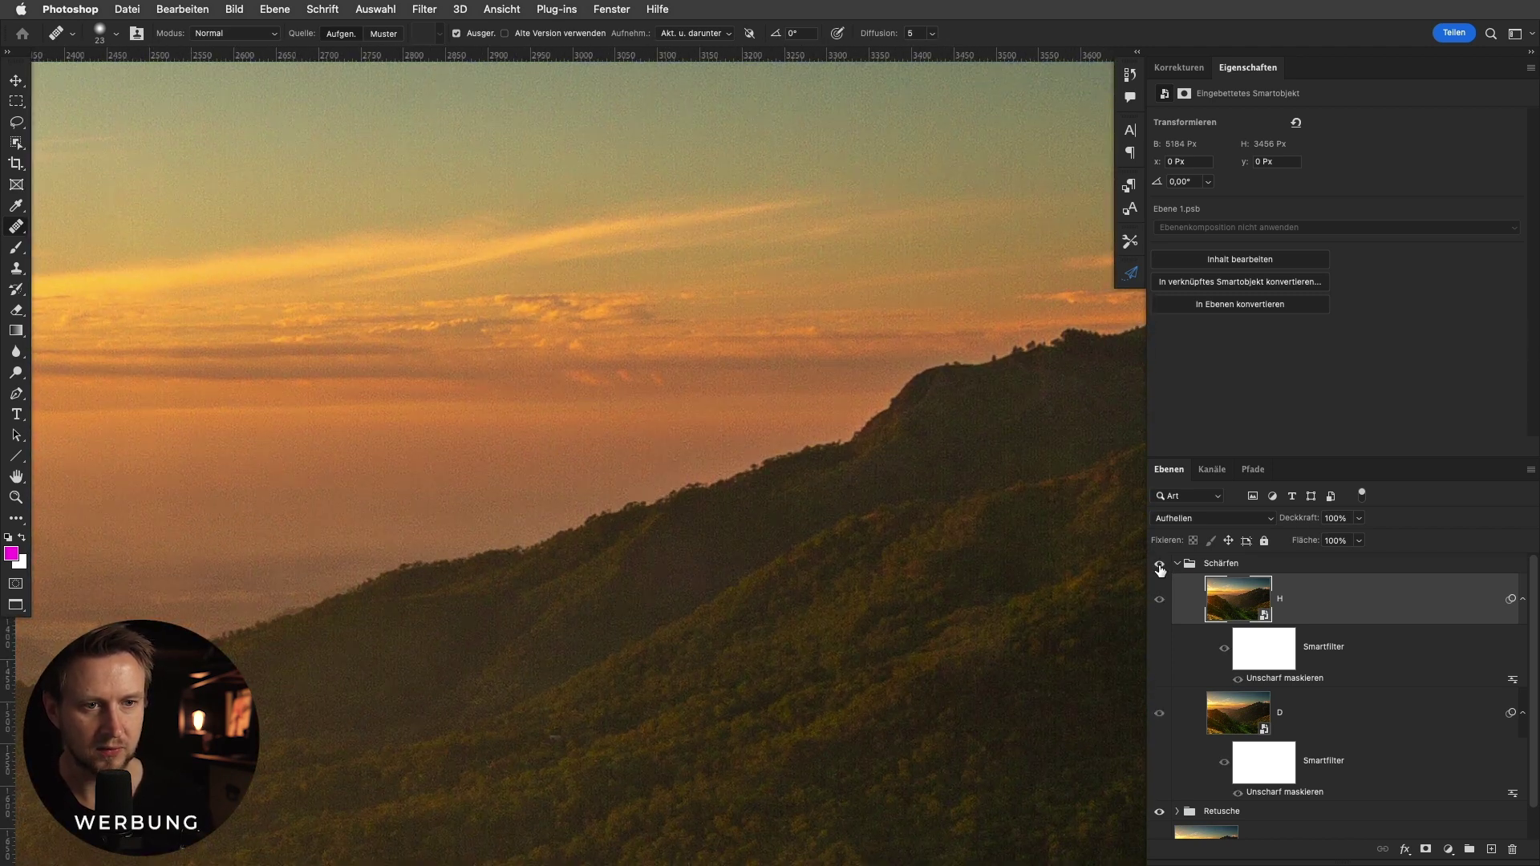
mouse_move(547, 648)
left_mouse_down()
mouse_move(956, 575)
mouse_move(1134, 575)
left_mouse_up()
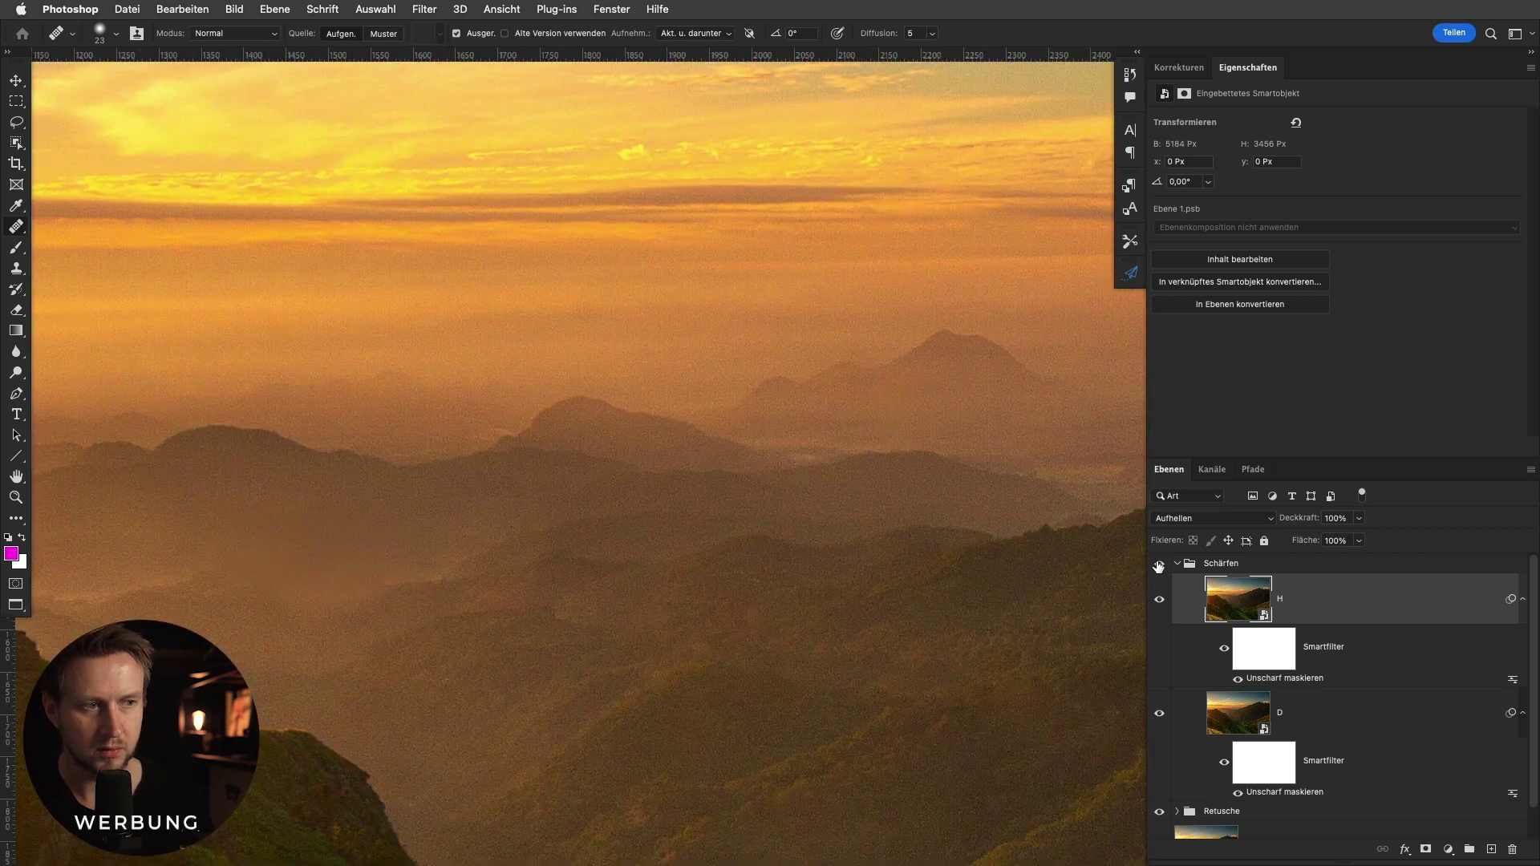
mouse_move(425, 626)
left_mouse_down()
mouse_move(835, 623)
mouse_move(764, 506)
mouse_move(591, 567)
left_mouse_up()
scroll(1018, 426, "up", 3)
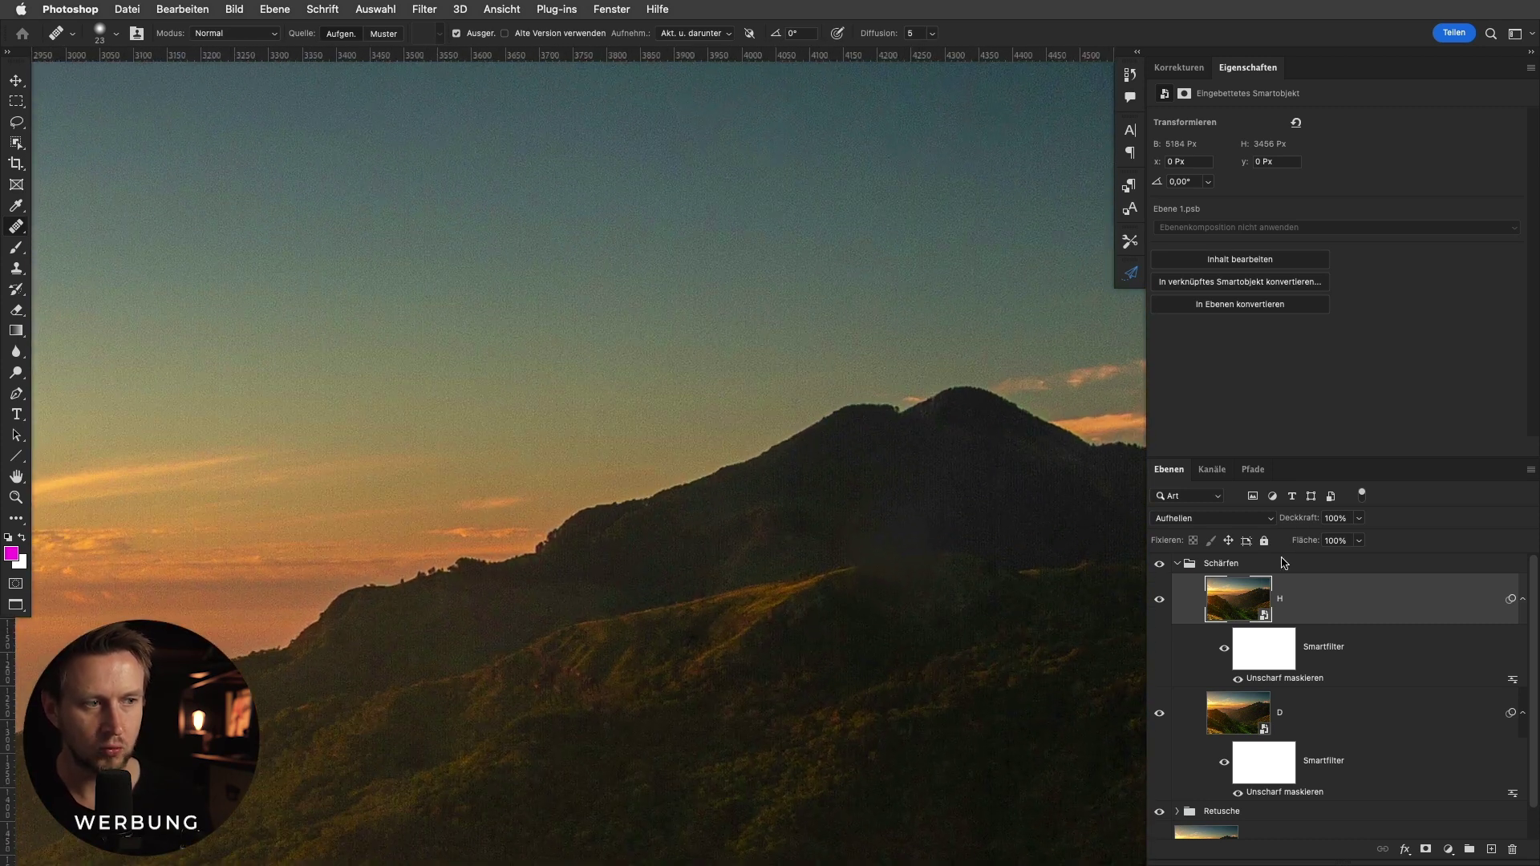
Widen layer H's Unscharf maskieren radius to 8,2 pixels.
double_click(1296, 680)
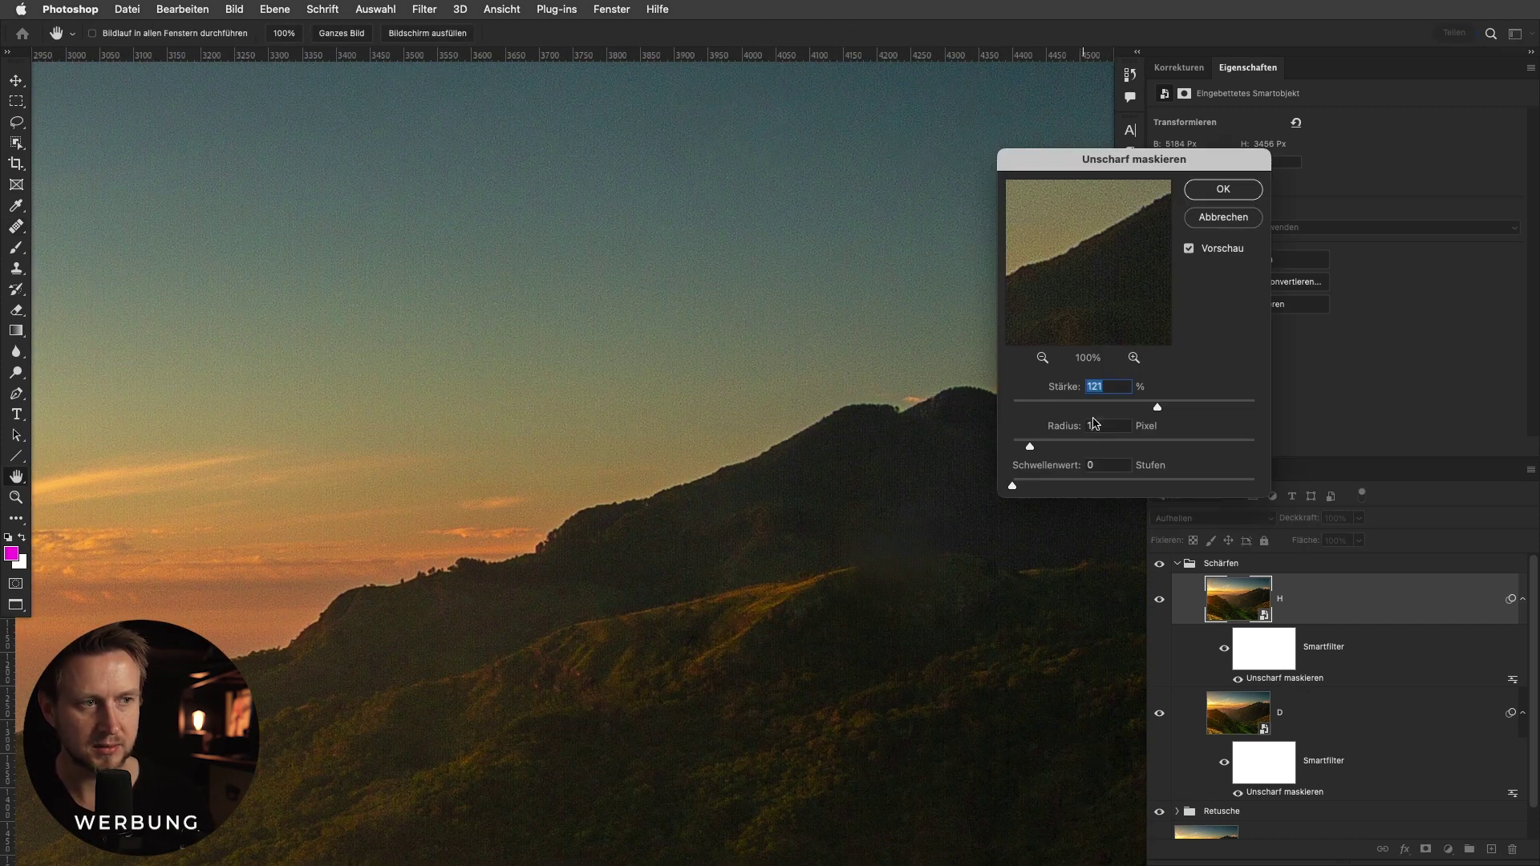
left_click_drag(1099, 447, 1101, 445)
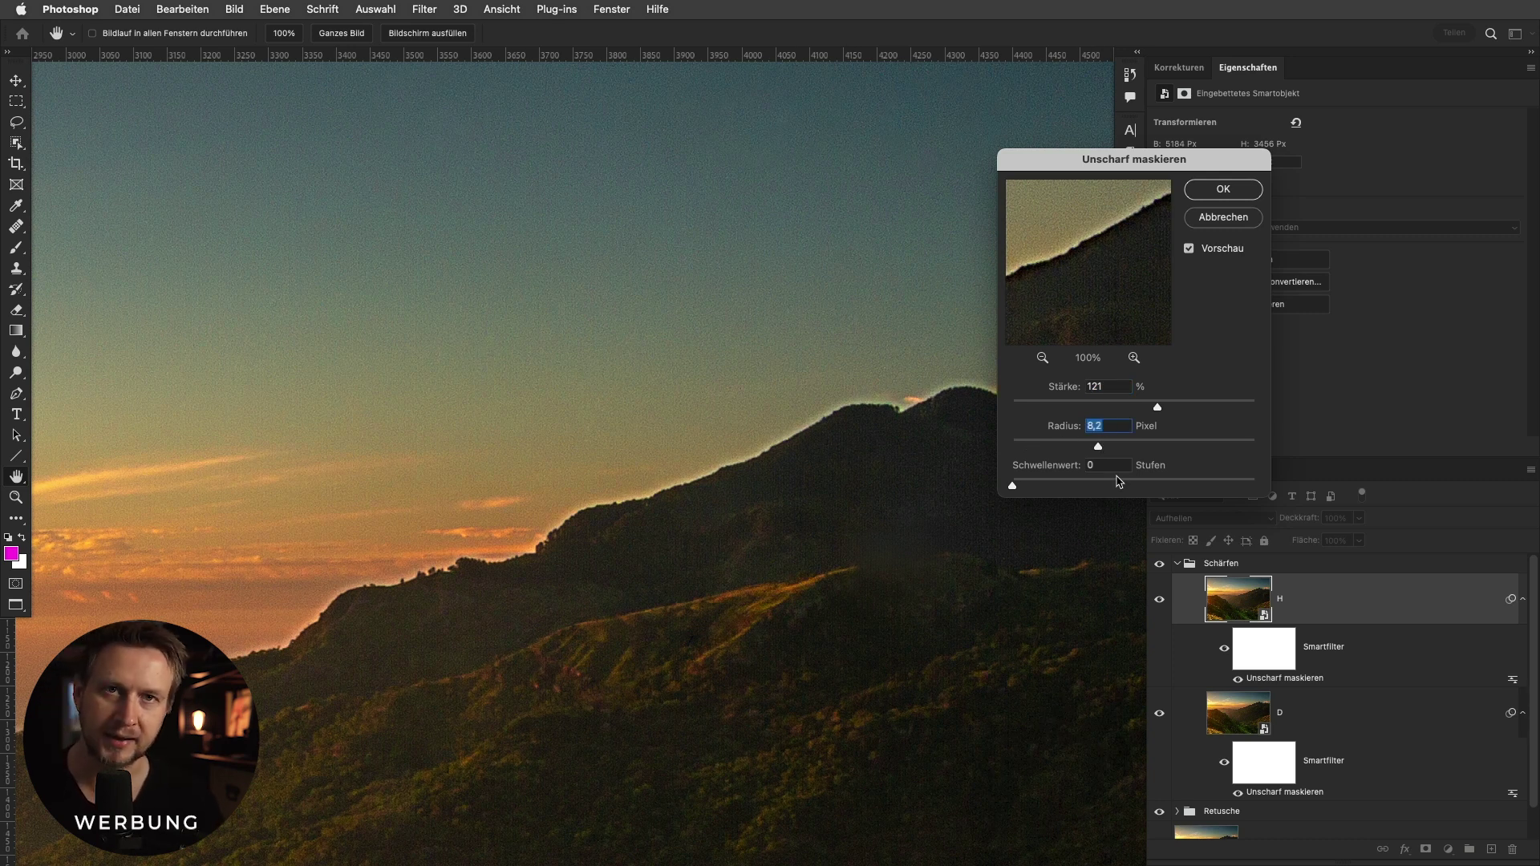
left_click(1240, 195)
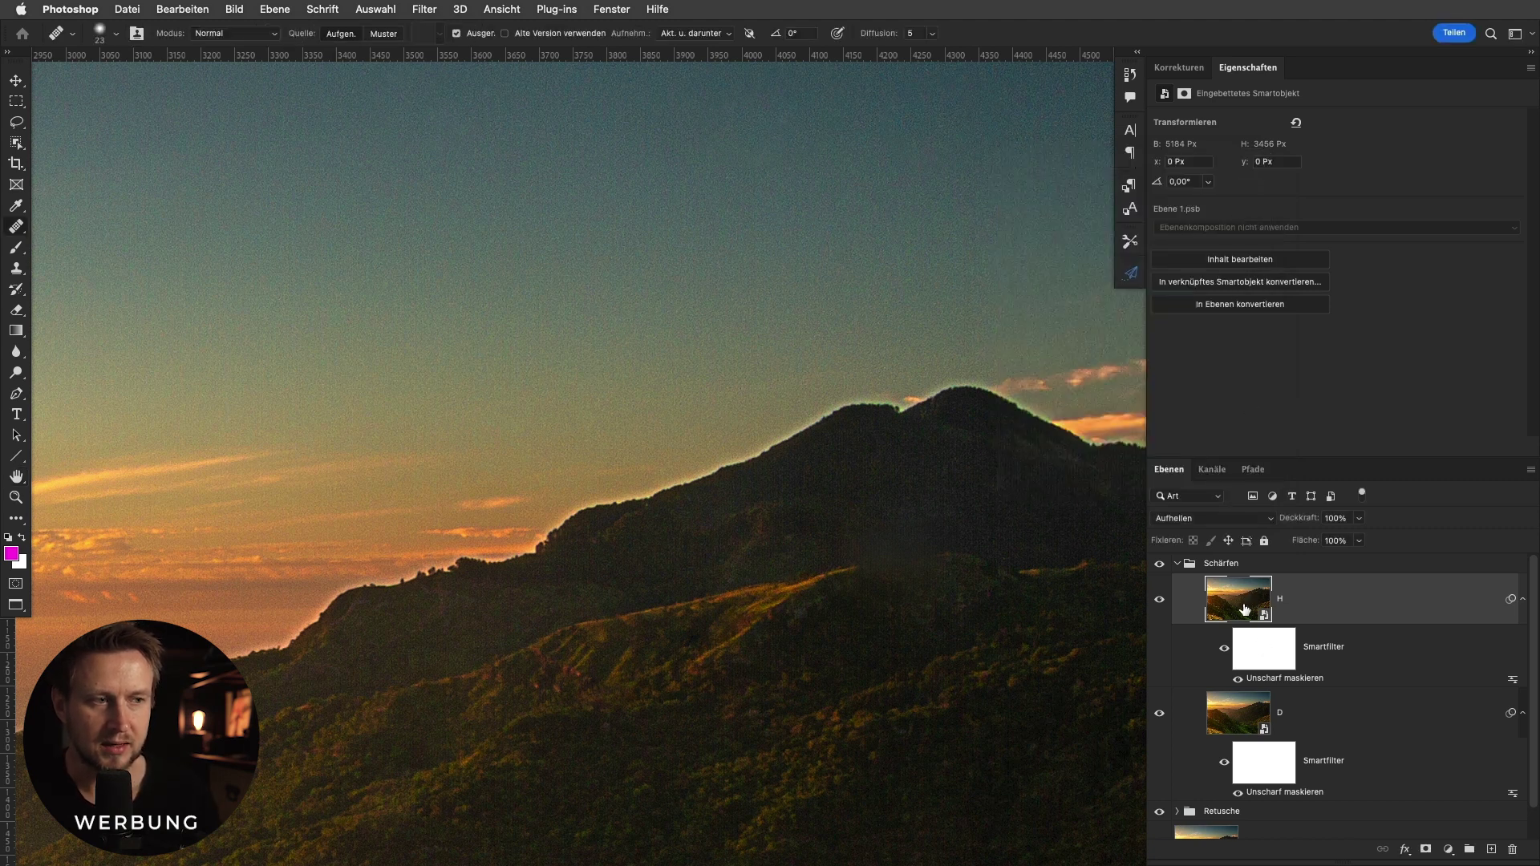
Toggle layer H's visibility several times to compare the sharpening, leaving it visible.
left_click(1159, 602)
left_click(1159, 601)
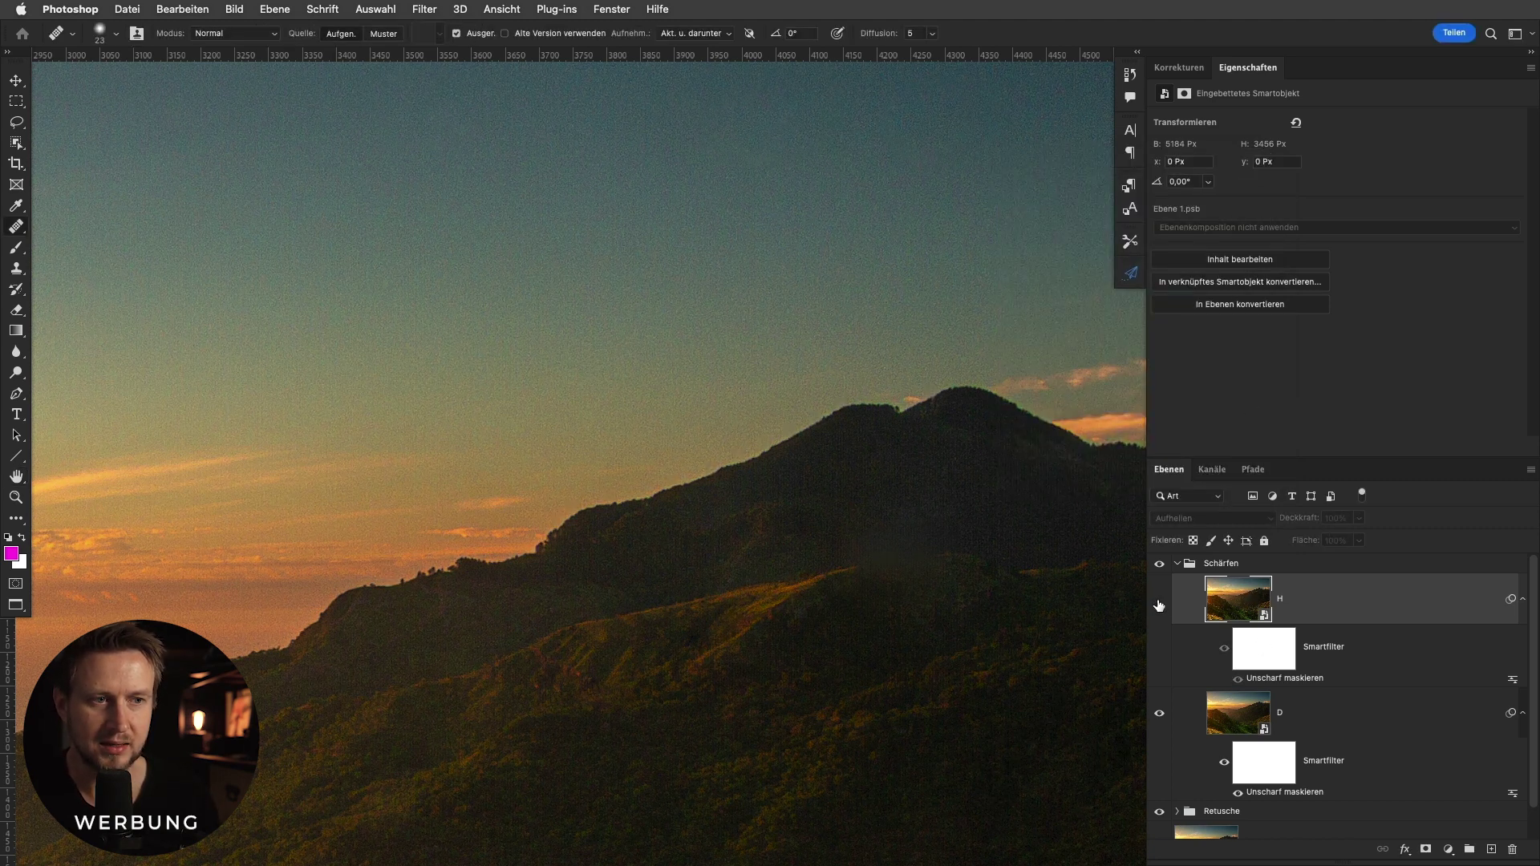
left_click(1159, 602)
left_click(1158, 602)
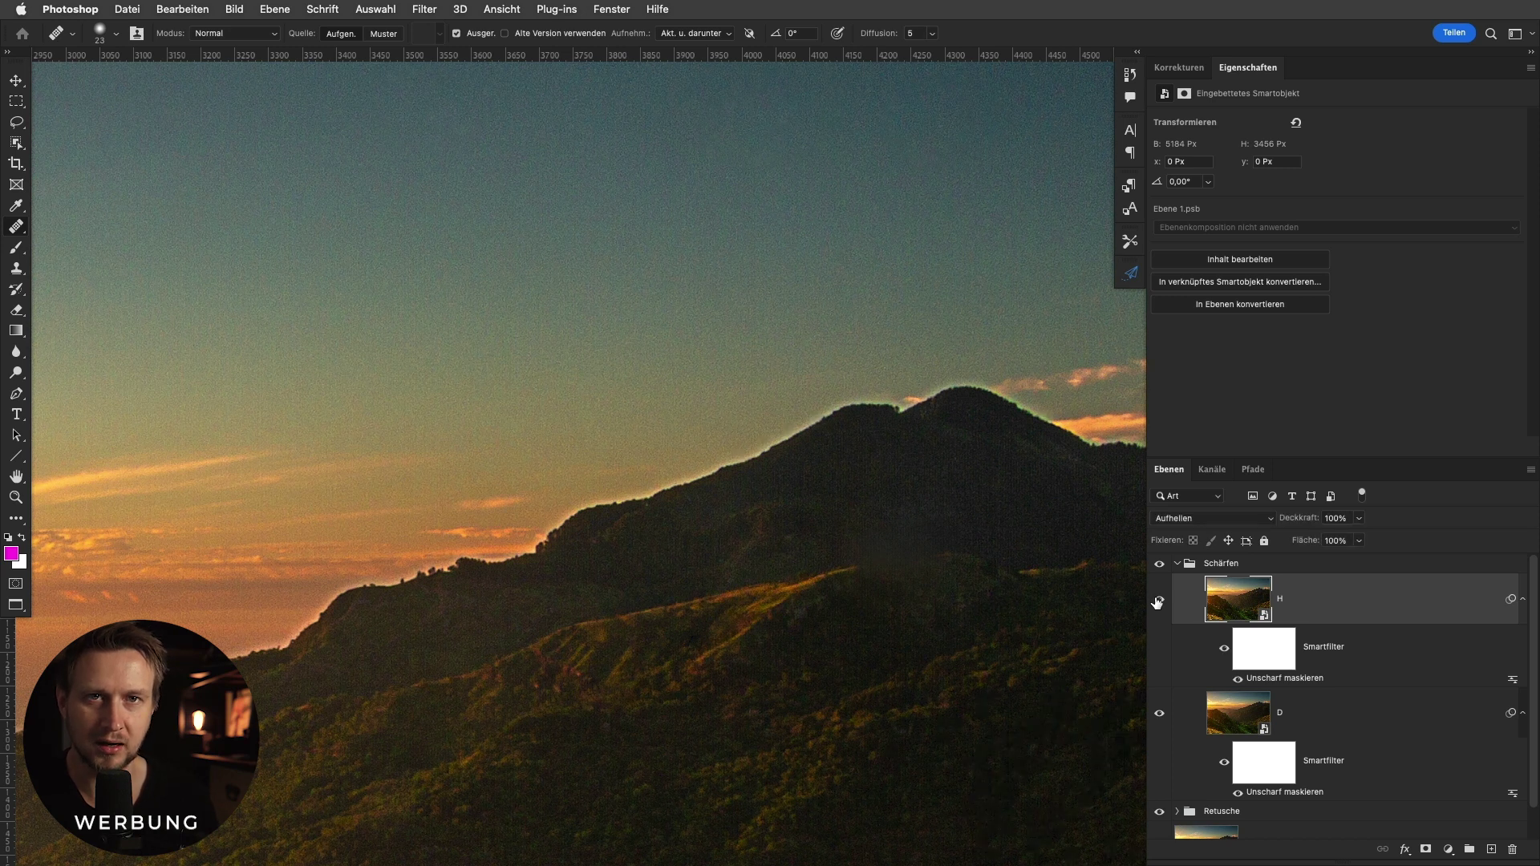
left_click(1158, 602)
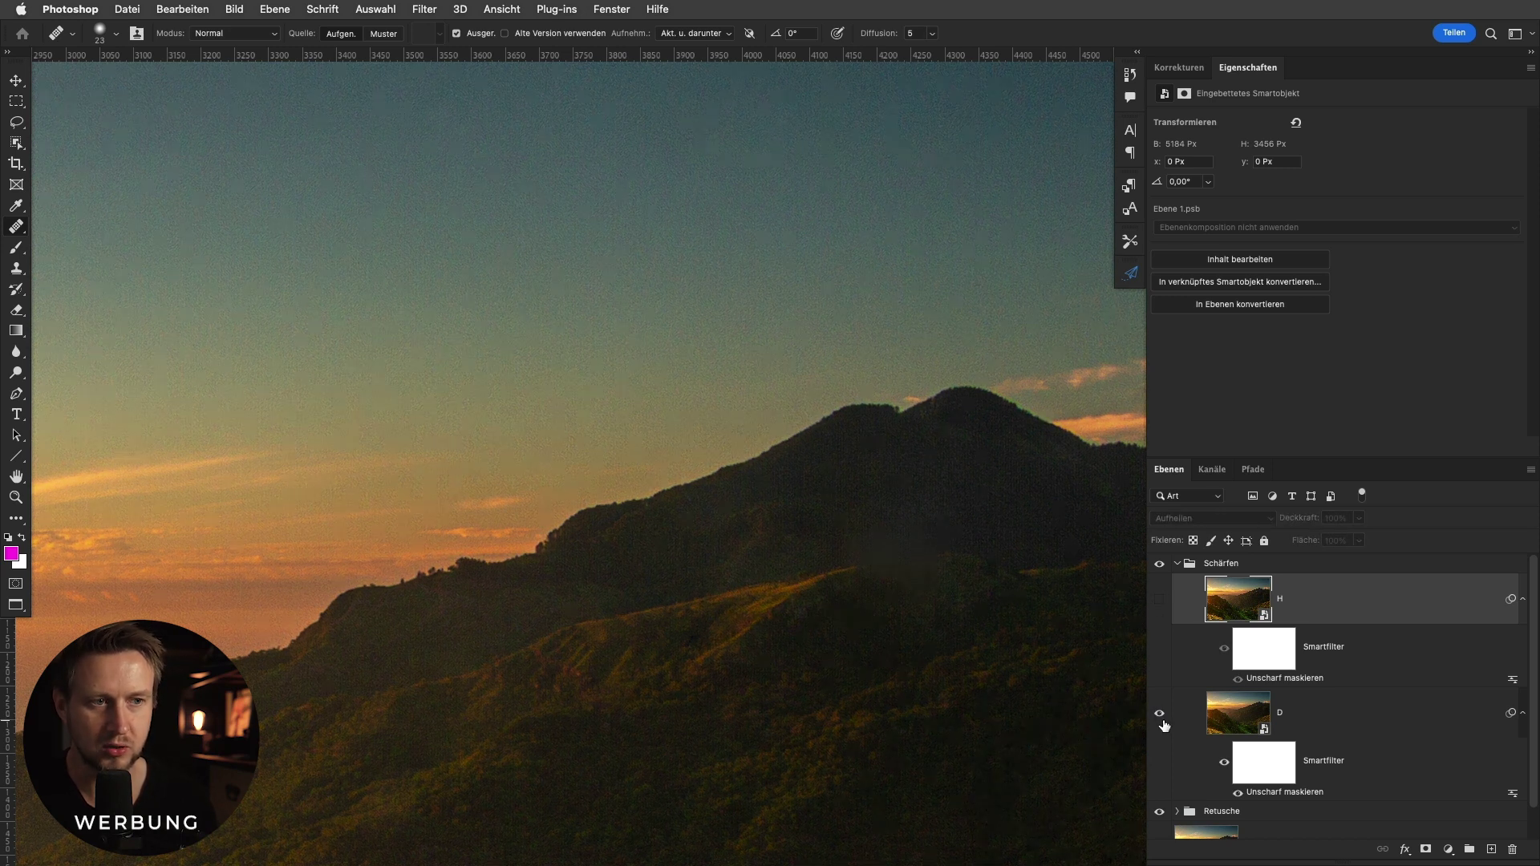
left_click(1160, 602)
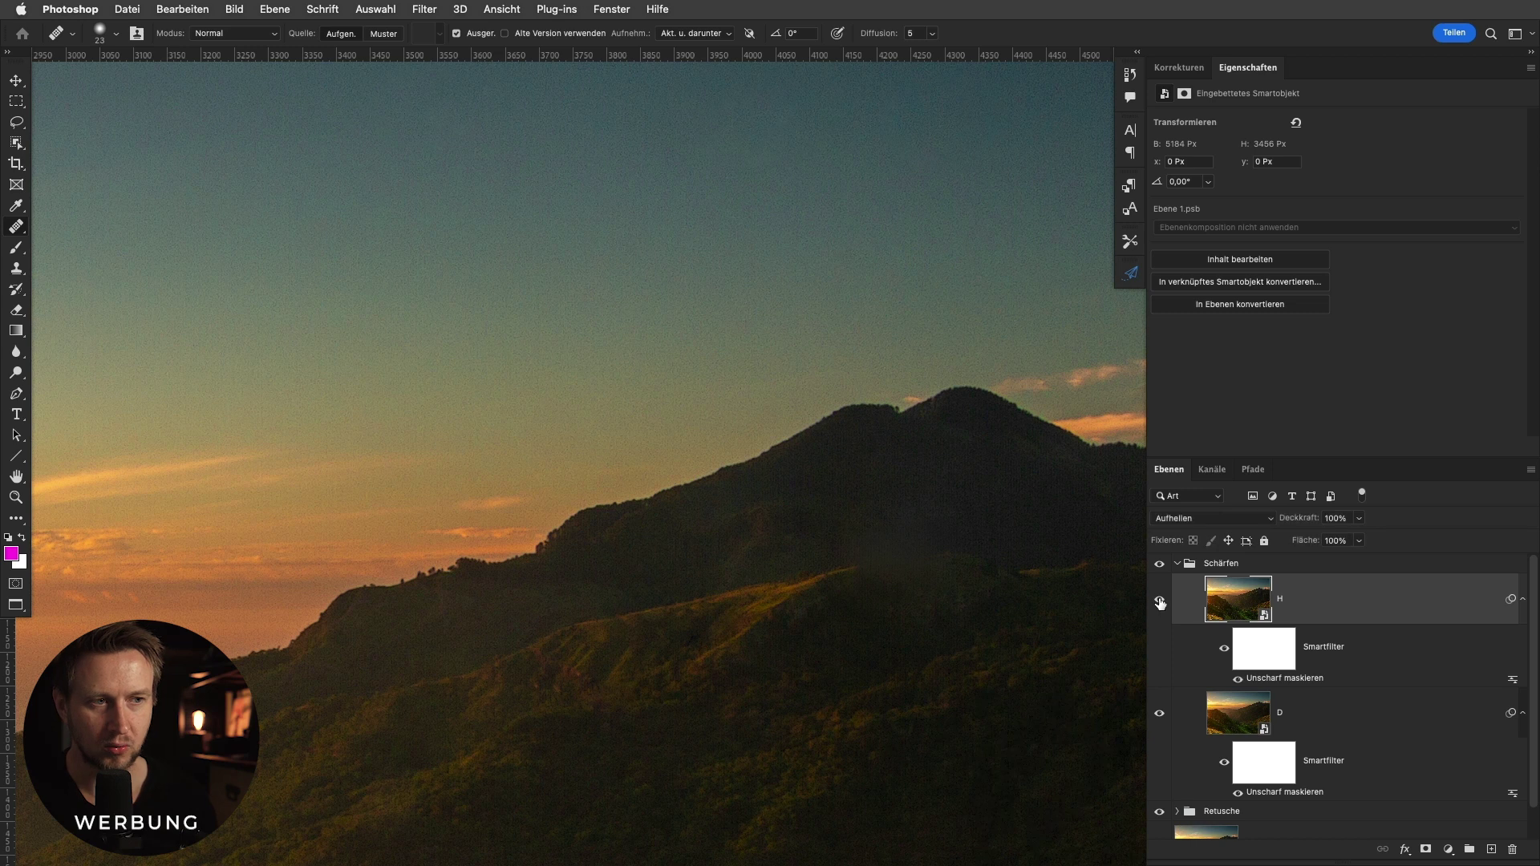
Add a white mask to layer H and set up a round brush of about 26 px at full opacity.
left_click(1427, 851)
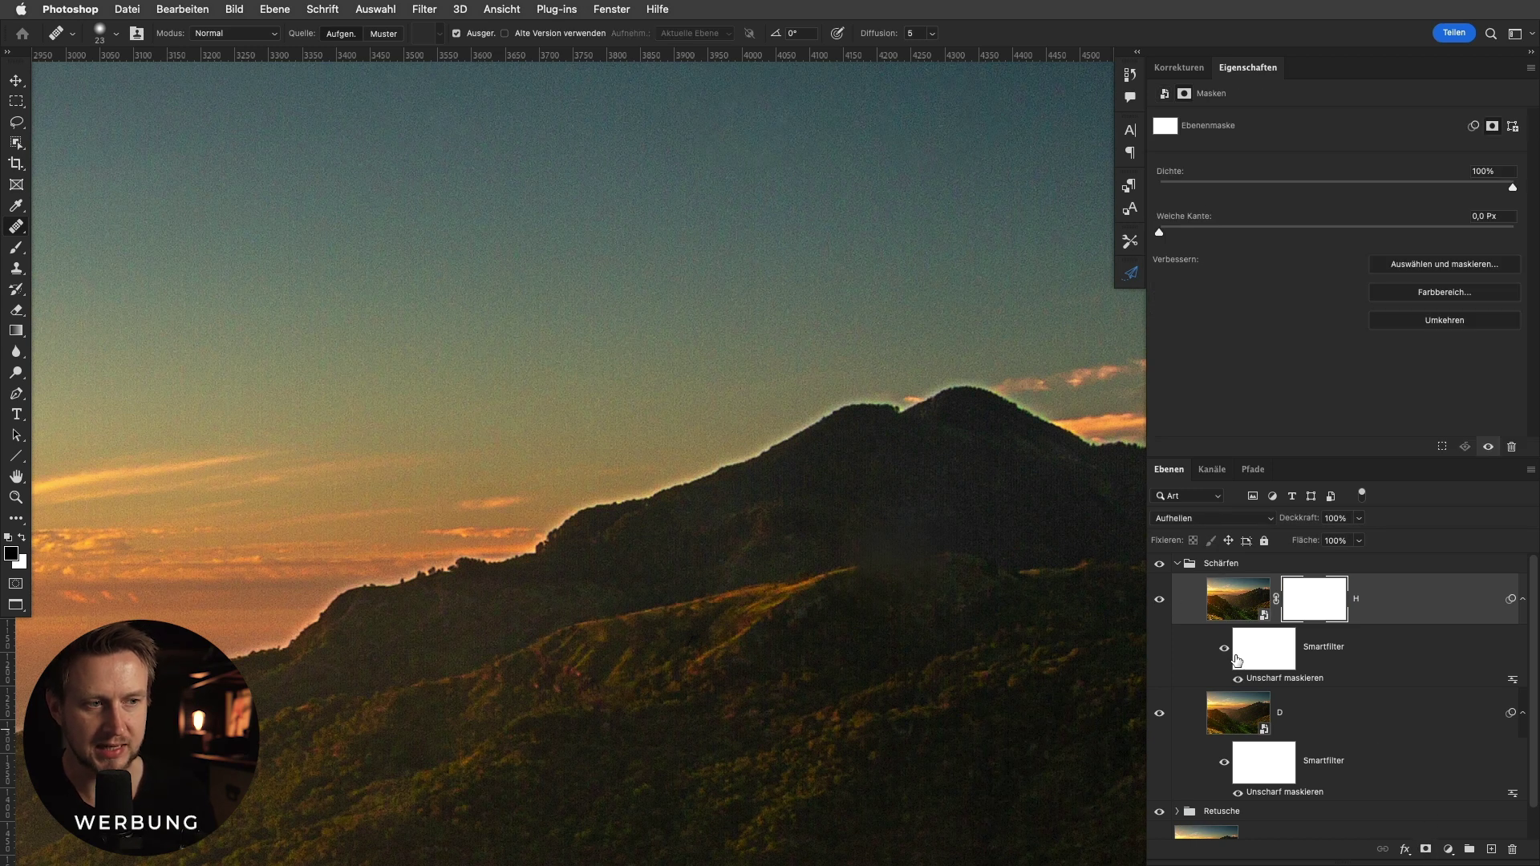
key("b")
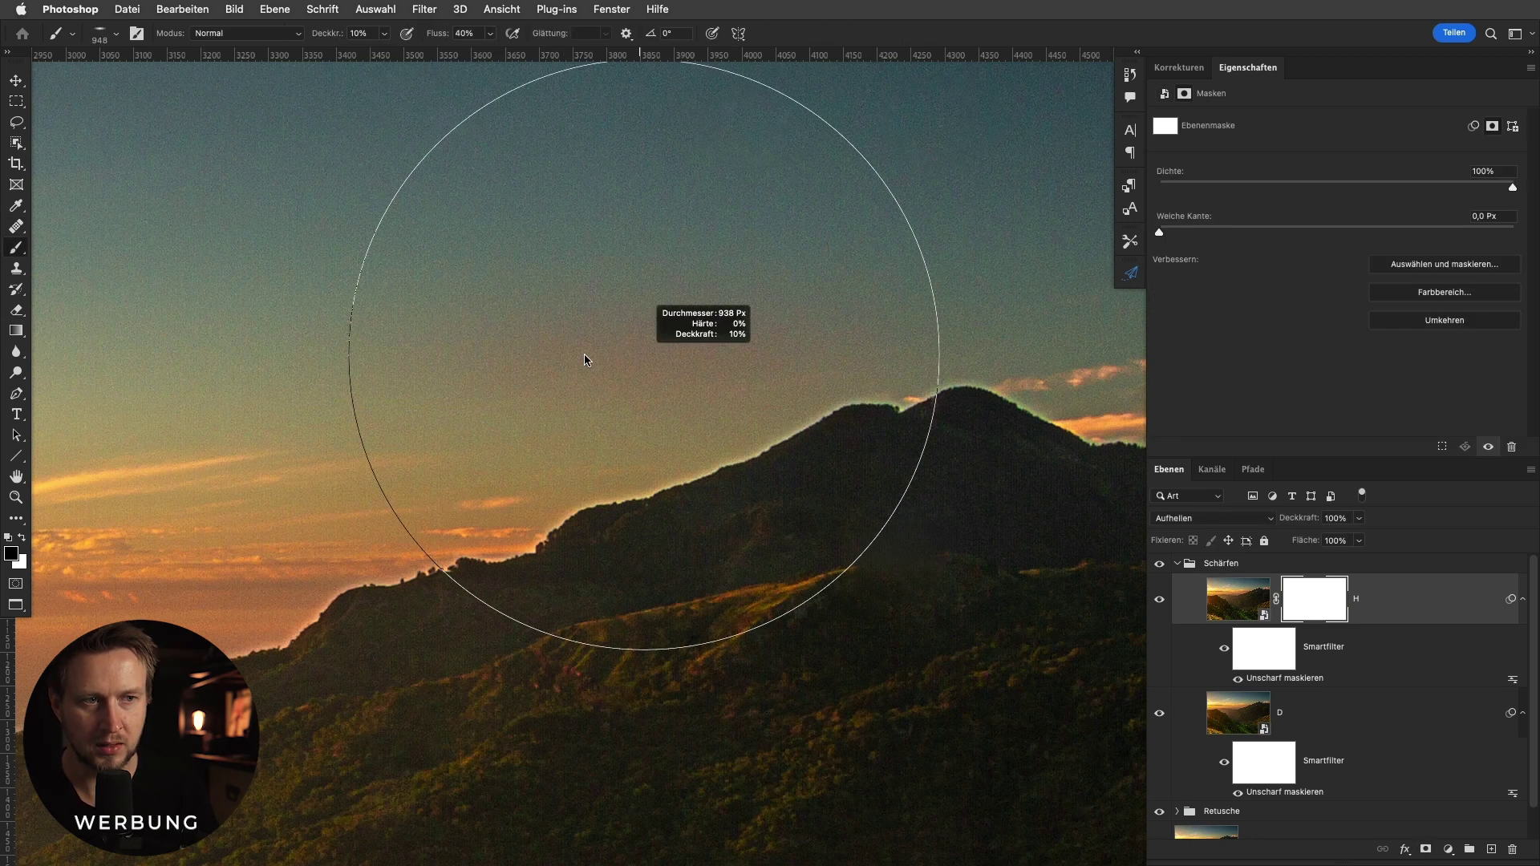
right_click(610, 345)
left_click_drag(672, 189, 645, 191)
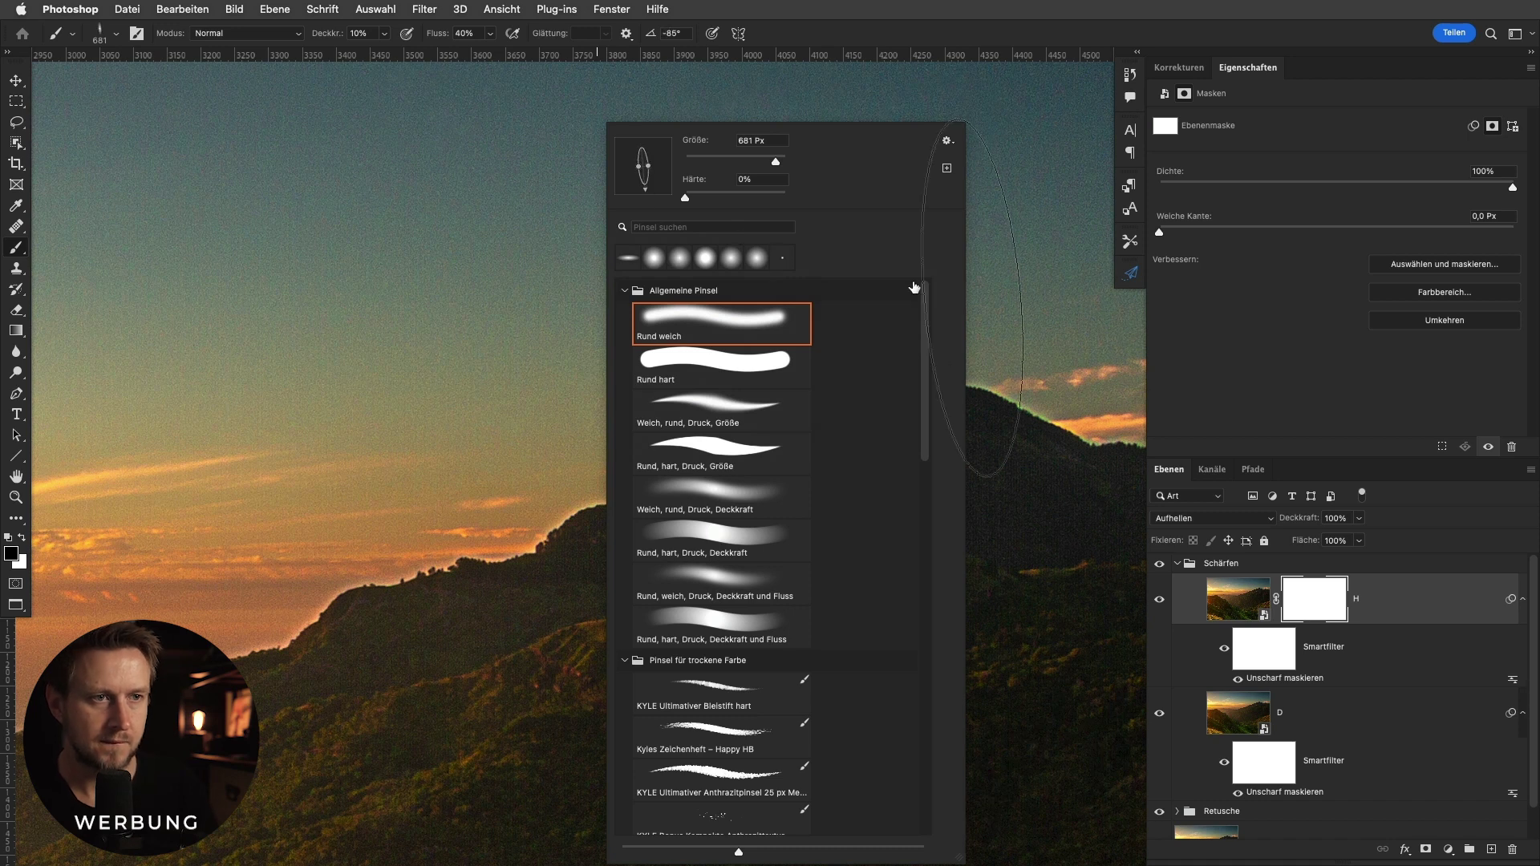
key("Return")
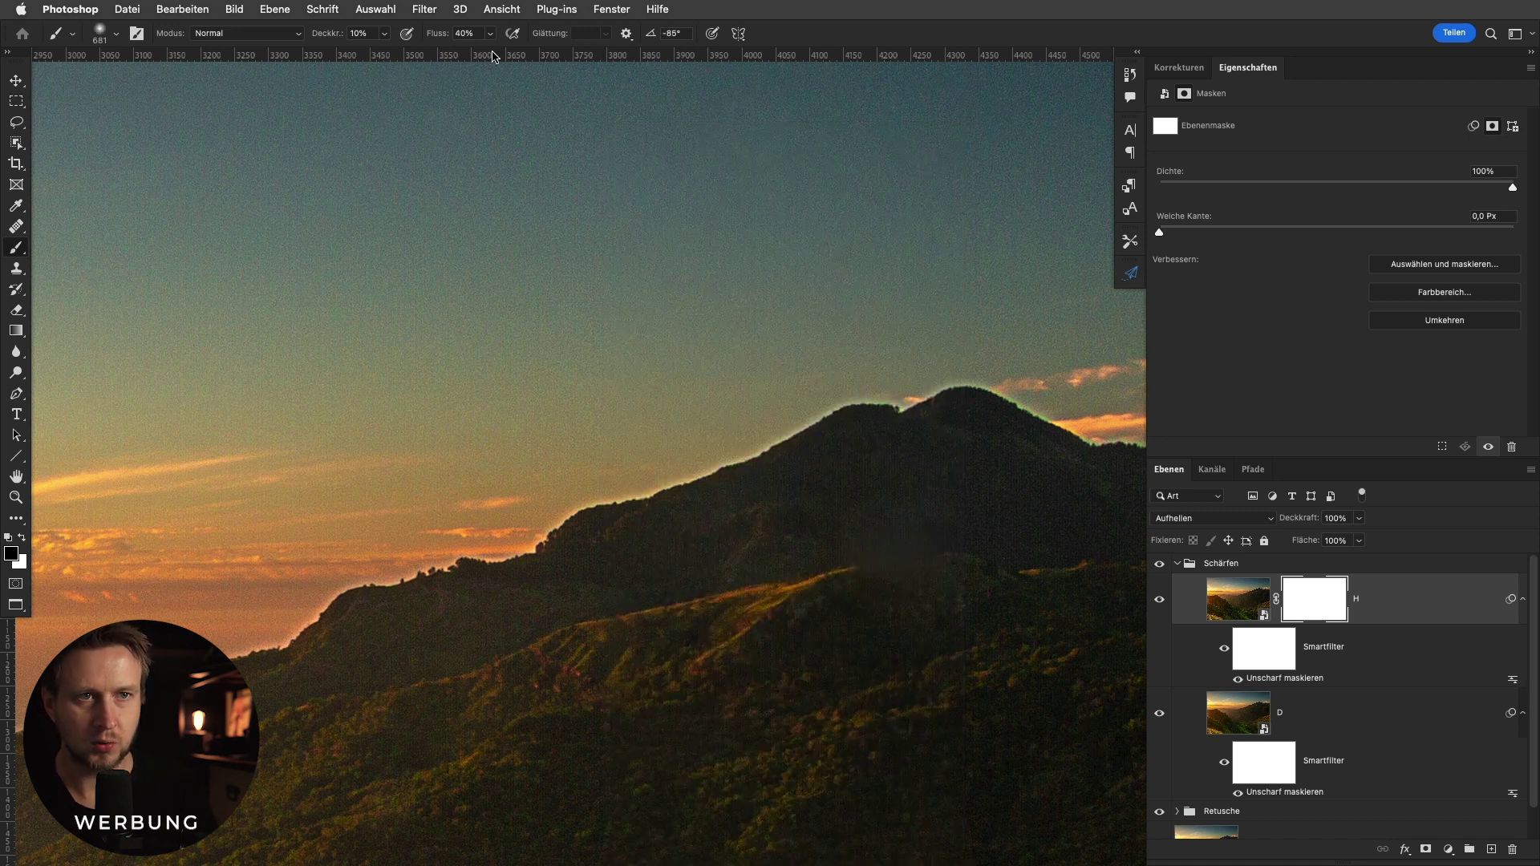
key("shift+0")
mouse_move(690, 369)
left_mouse_down()
mouse_move(512, 390)
mouse_move(636, 371)
left_mouse_up()
left_click_drag(726, 429, 730, 437)
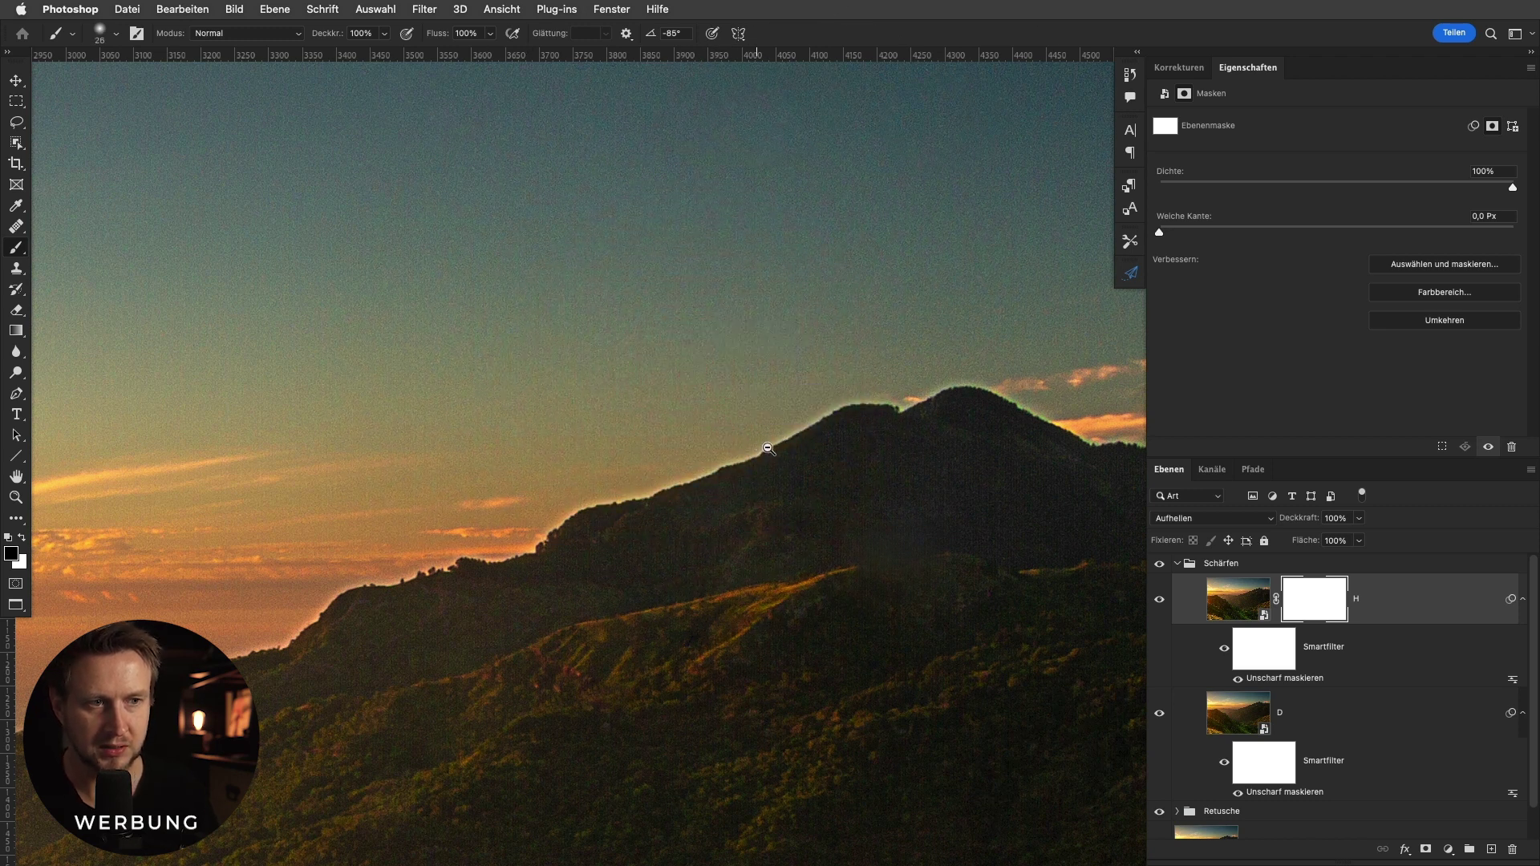
scroll(730, 449, "up", 1)
Paint out the bright halo along the ridges, then undo the mask painting and zoom out.
mouse_move(645, 479)
left_mouse_down()
mouse_move(698, 481)
mouse_move(896, 386)
mouse_move(935, 395)
mouse_move(991, 373)
mouse_move(1083, 397)
mouse_move(1056, 413)
left_mouse_up()
left_click_drag(723, 461, 228, 646)
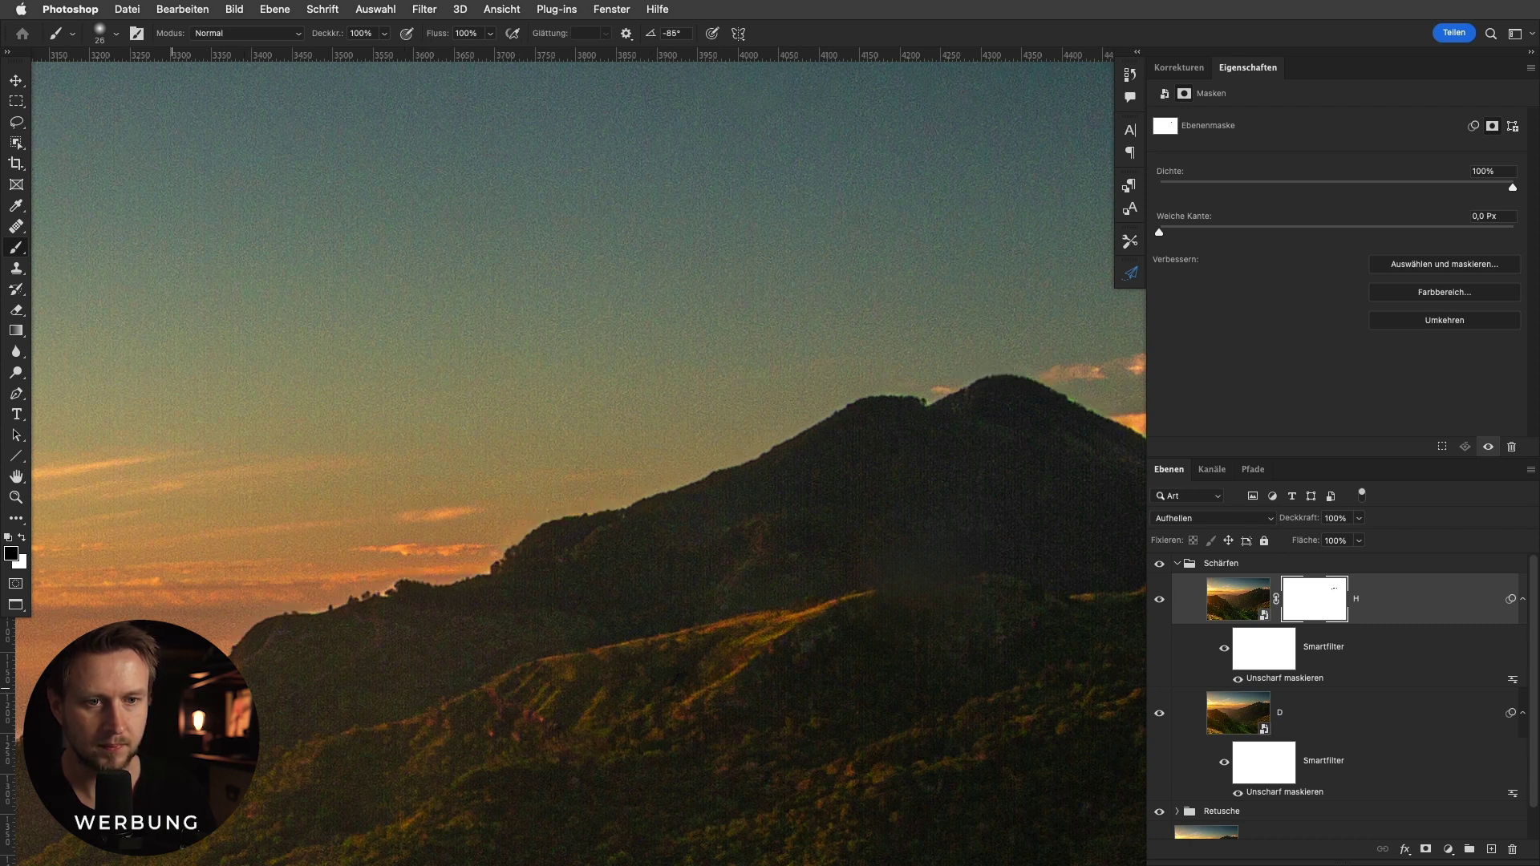
scroll(654, 510, "down", 2)
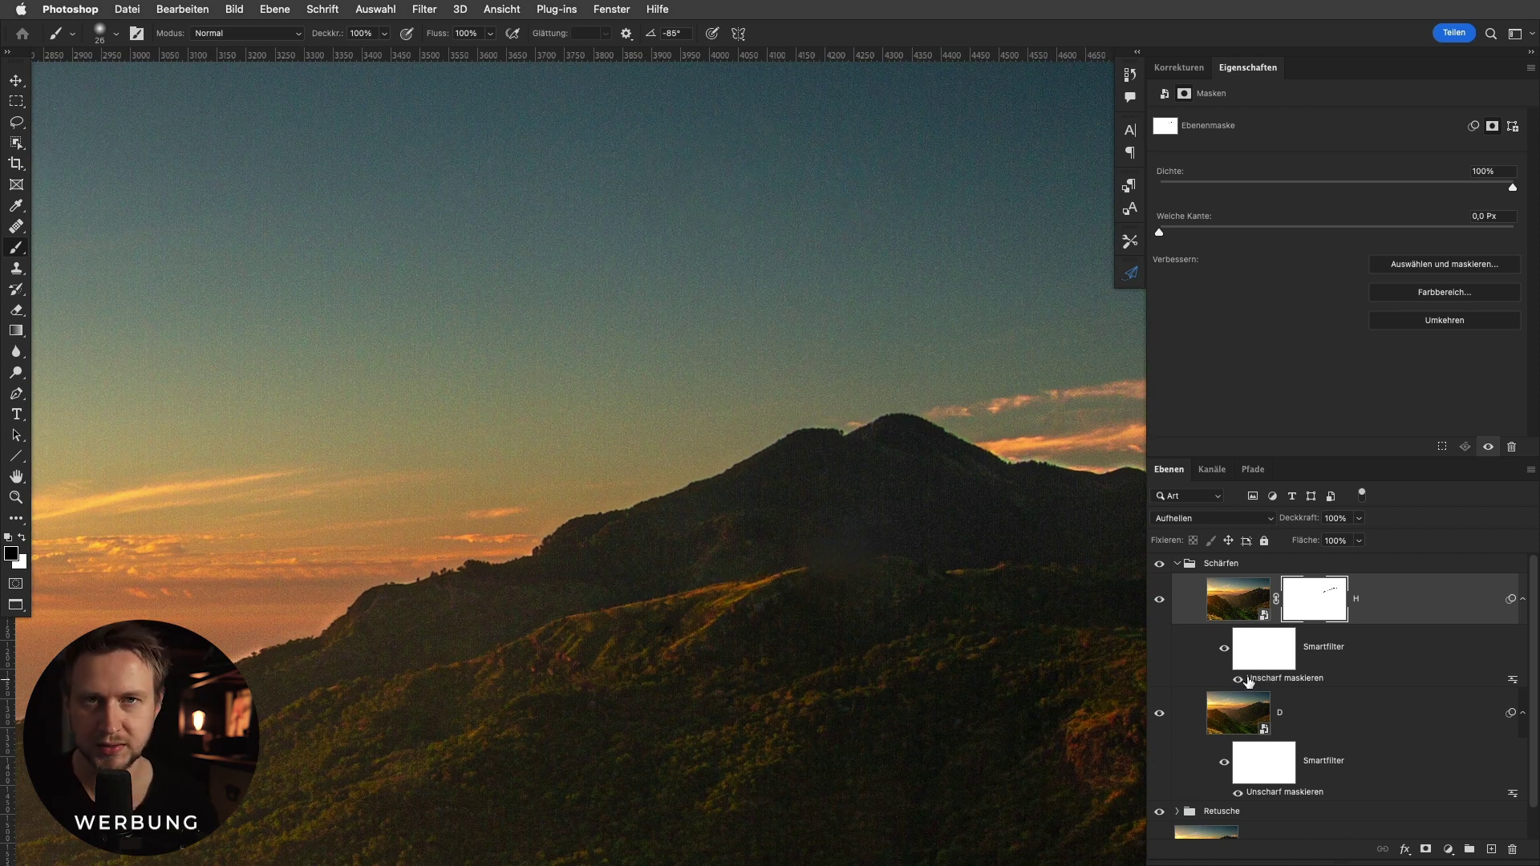
key("ctrl+z")
key("ctrl+z")
key("ctrl+z")
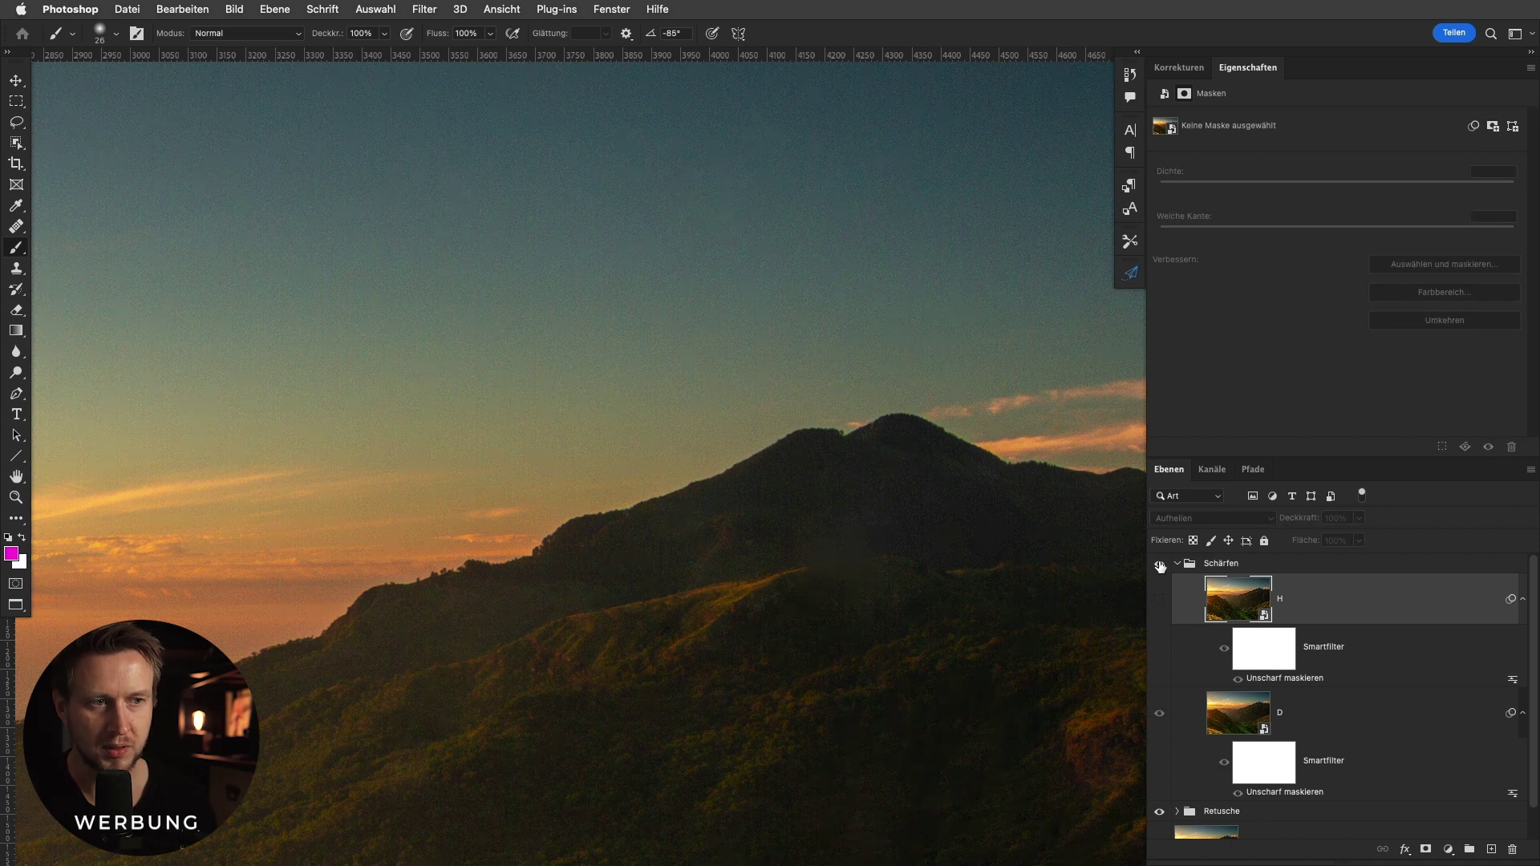
mouse_move(716, 446)
left_mouse_down()
mouse_move(654, 451)
mouse_move(675, 447)
left_mouse_up()
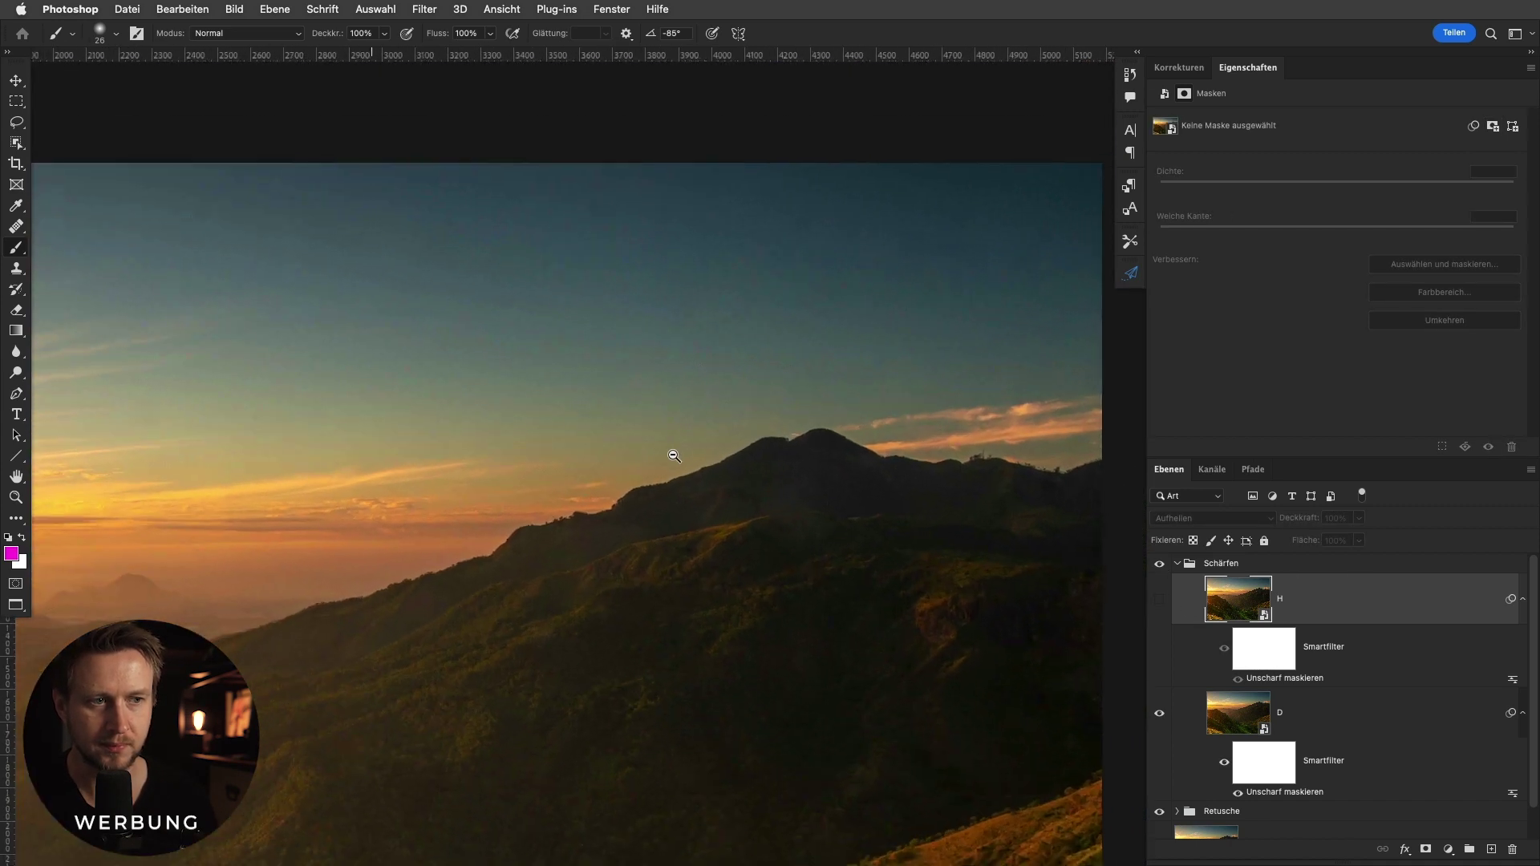
Show layer H again and reset its Unscharf maskieren radius to 1,4 pixels.
left_click(1159, 599)
double_click(1274, 679)
left_click_drag(1064, 446, 1036, 453)
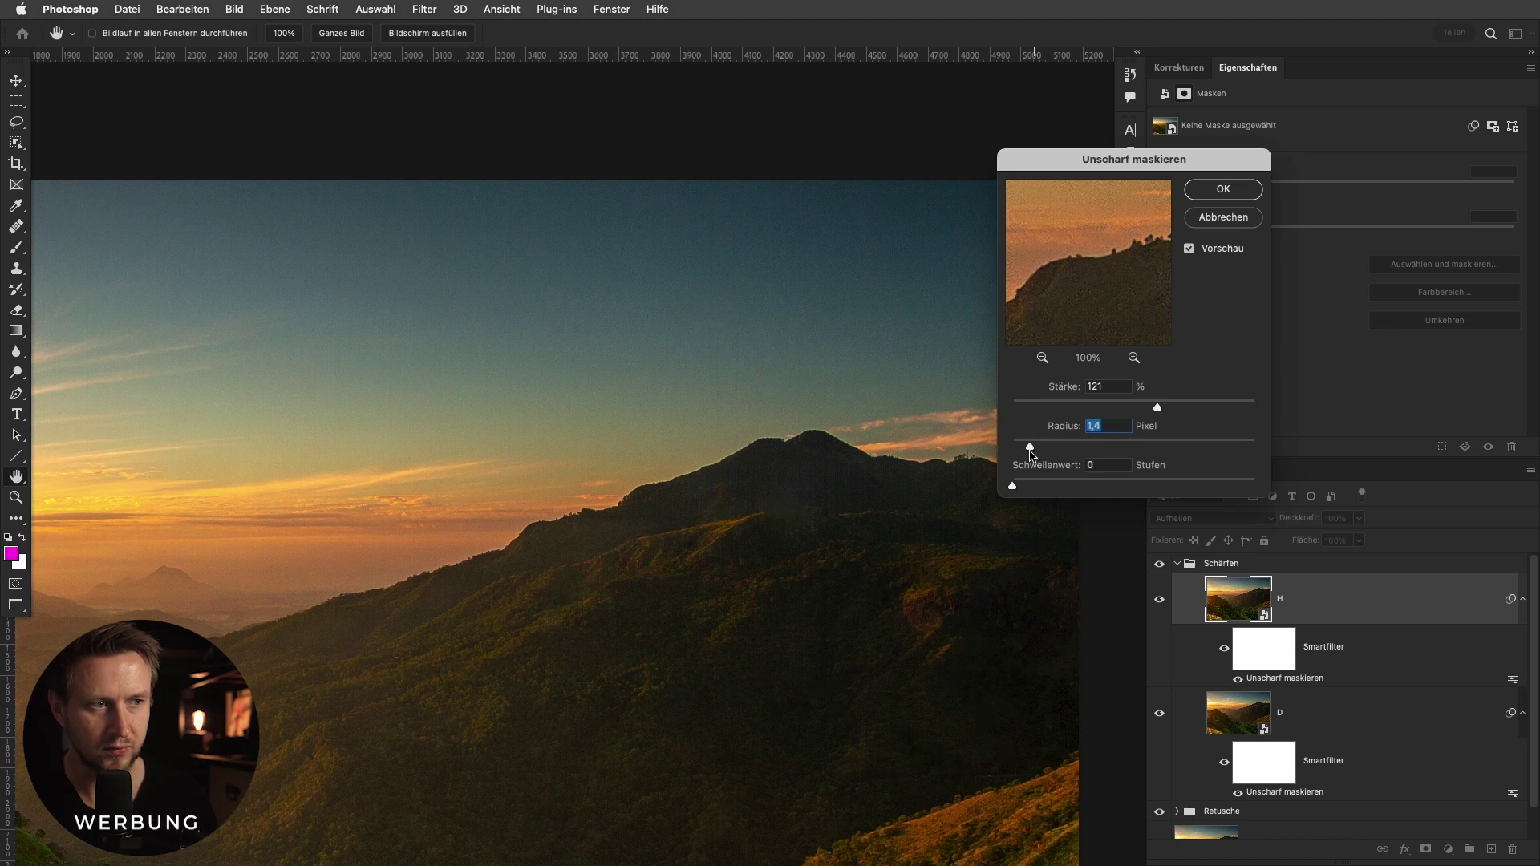
left_click(1223, 189)
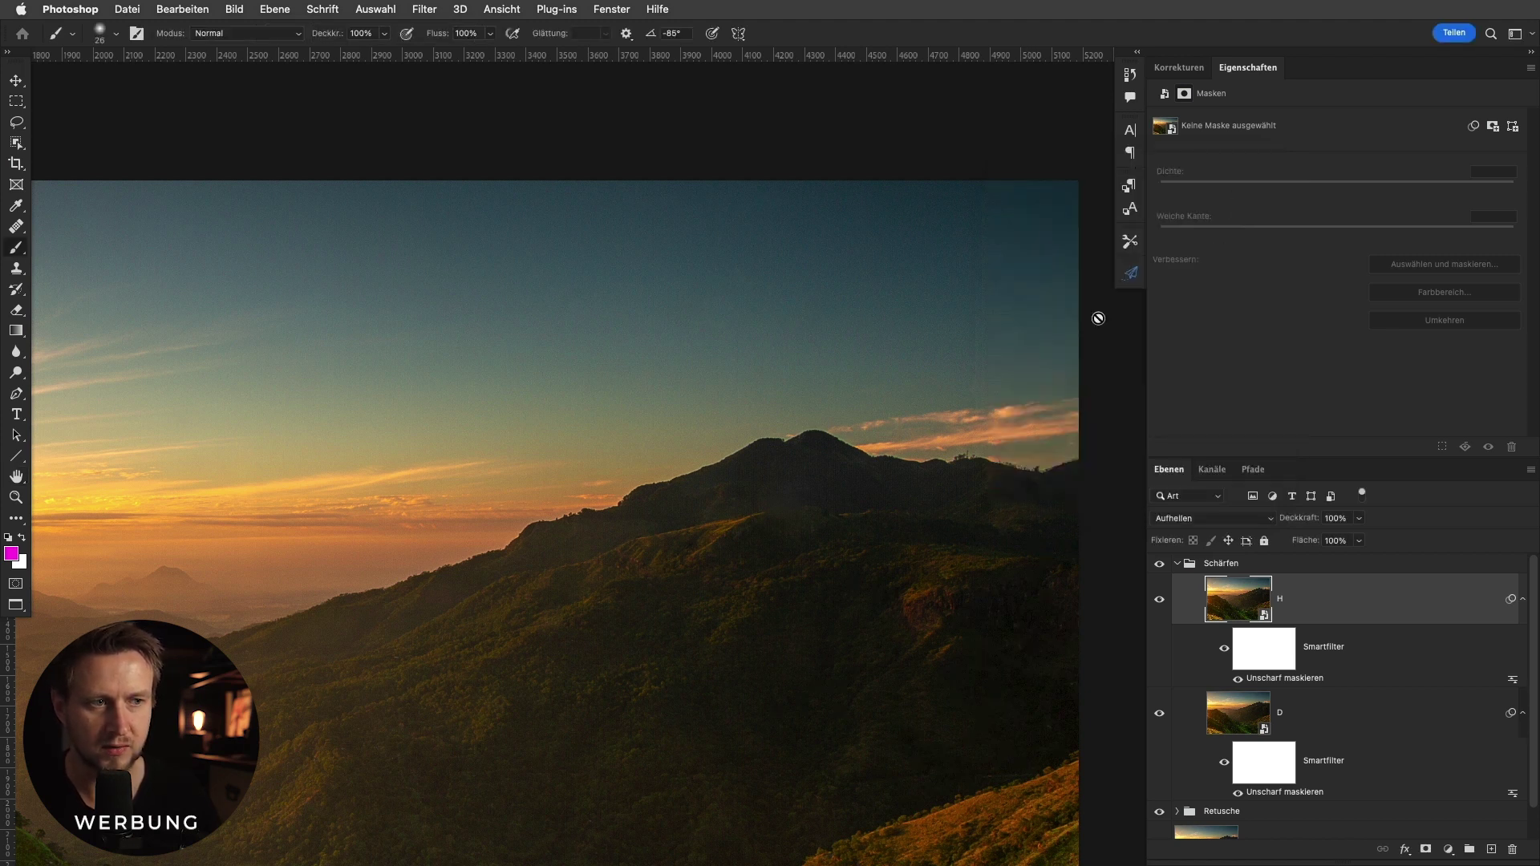
Pan and zoom across the landscape, sky and mountain peak to check the sharpening.
left_click_drag(763, 430, 813, 426)
left_click_drag(657, 385, 1123, 441)
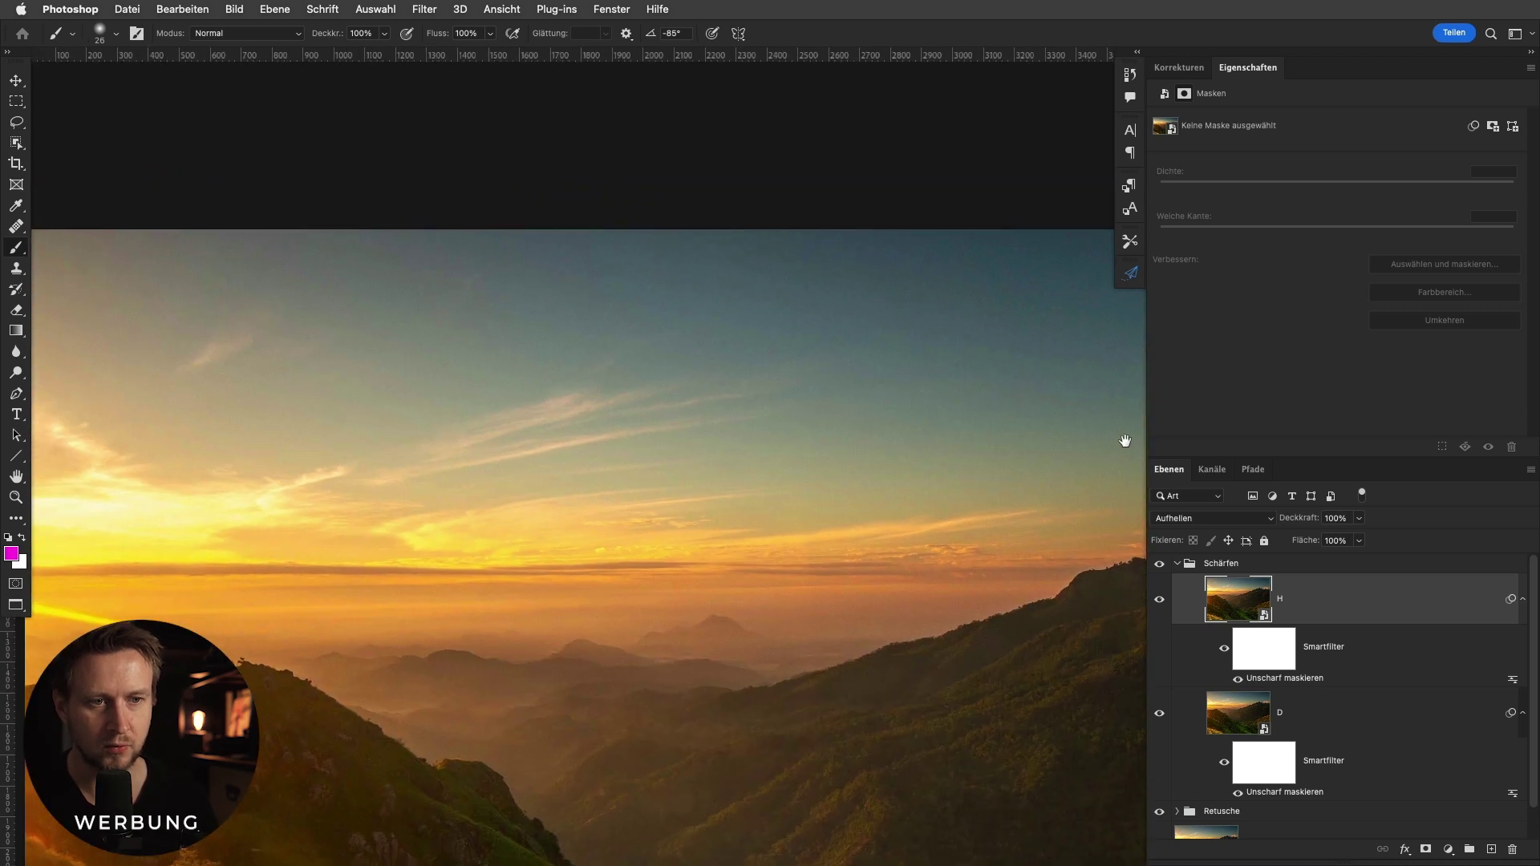
scroll(443, 302, "up", 2)
scroll(1049, 285, "up", 2)
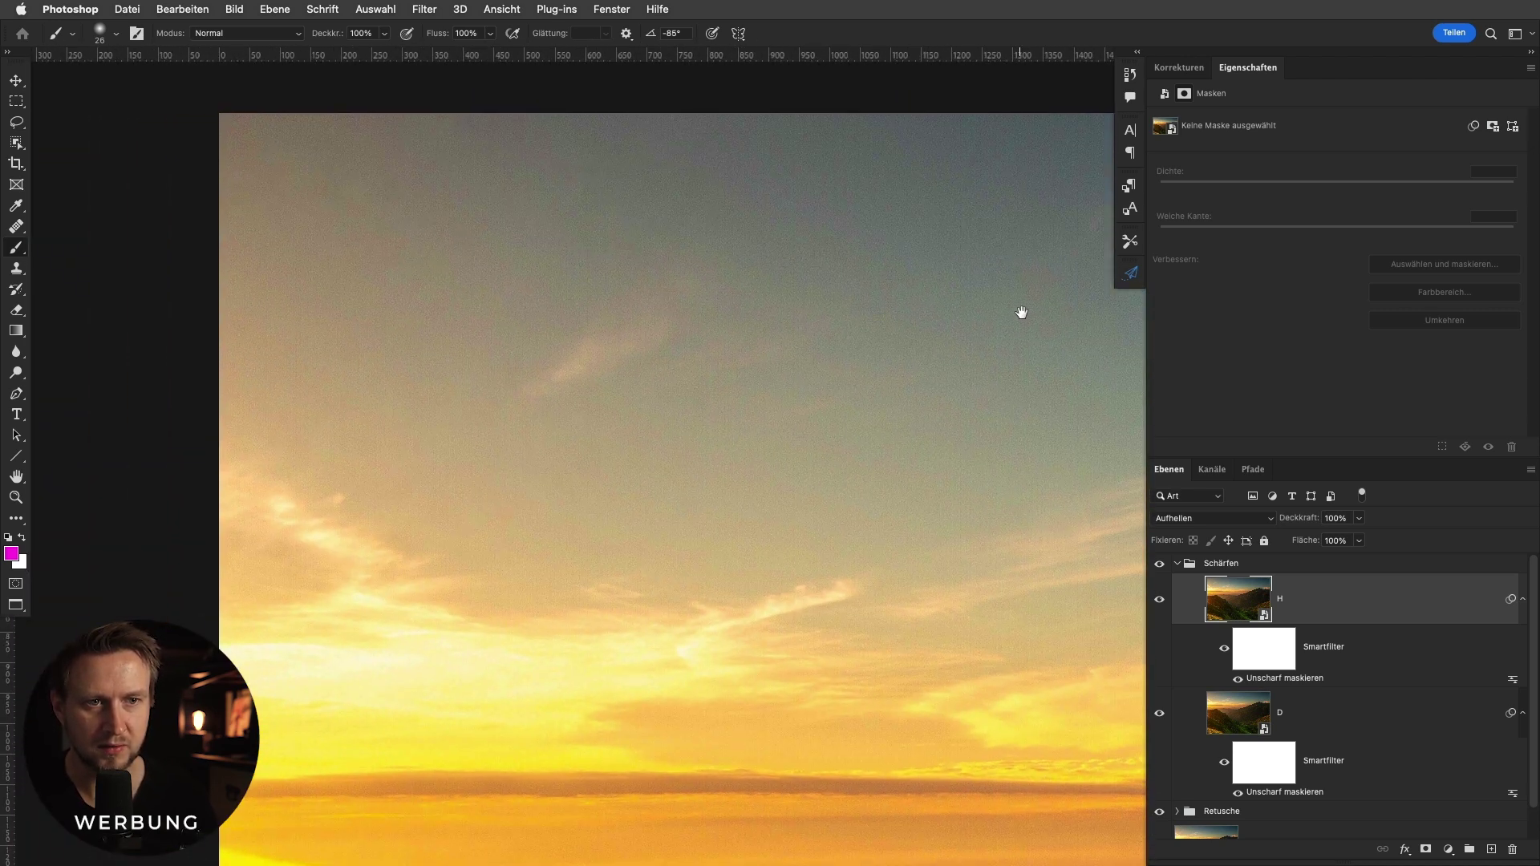
mouse_move(1012, 436)
left_mouse_down()
mouse_move(479, 409)
mouse_move(220, 433)
left_mouse_up()
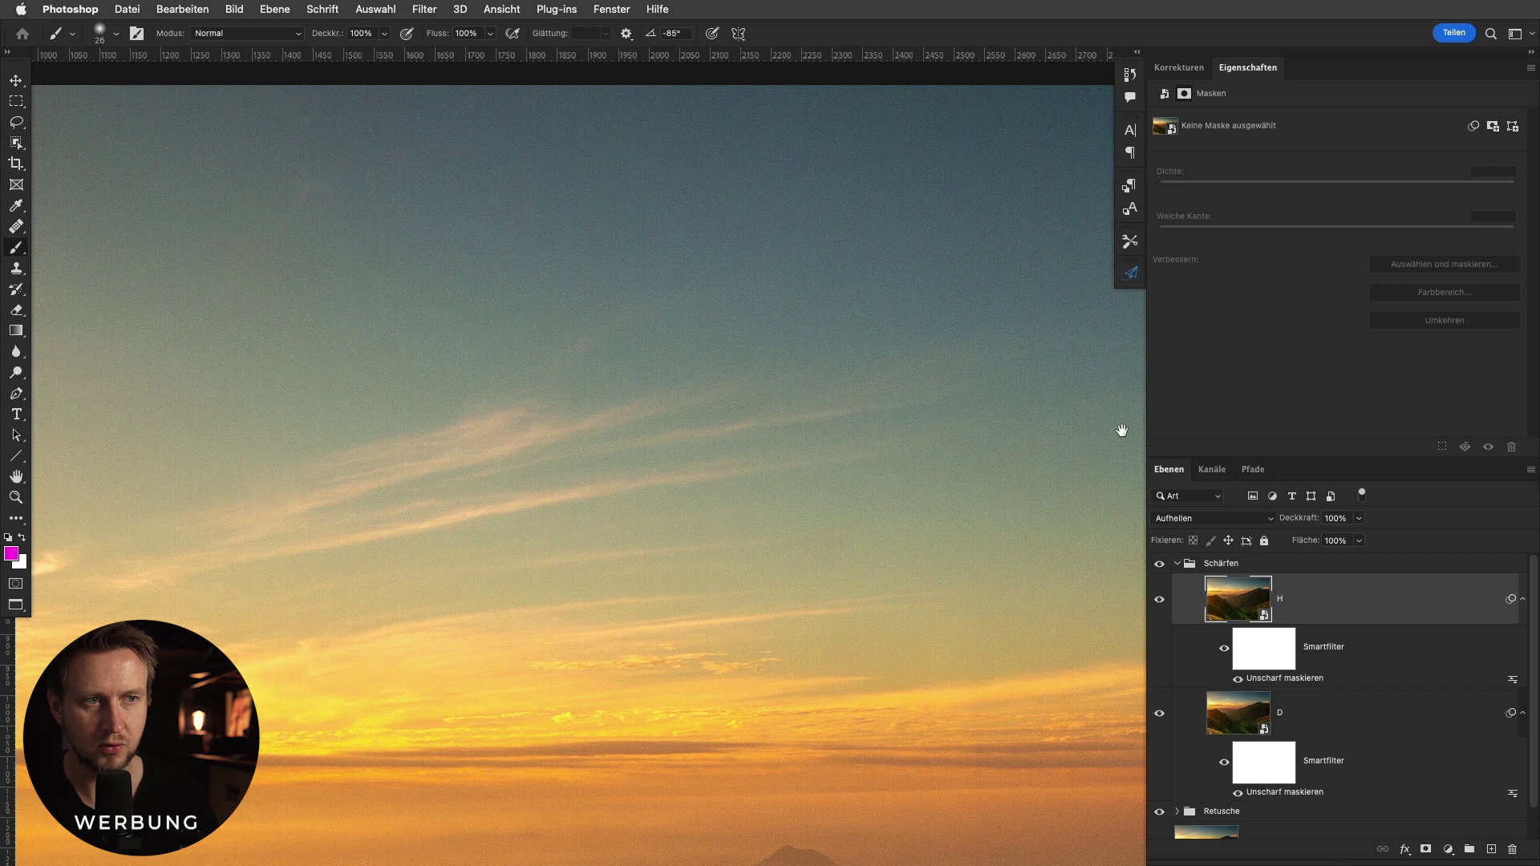
left_click_drag(1121, 430, 177, 497)
left_click_drag(904, 491, 436, 495)
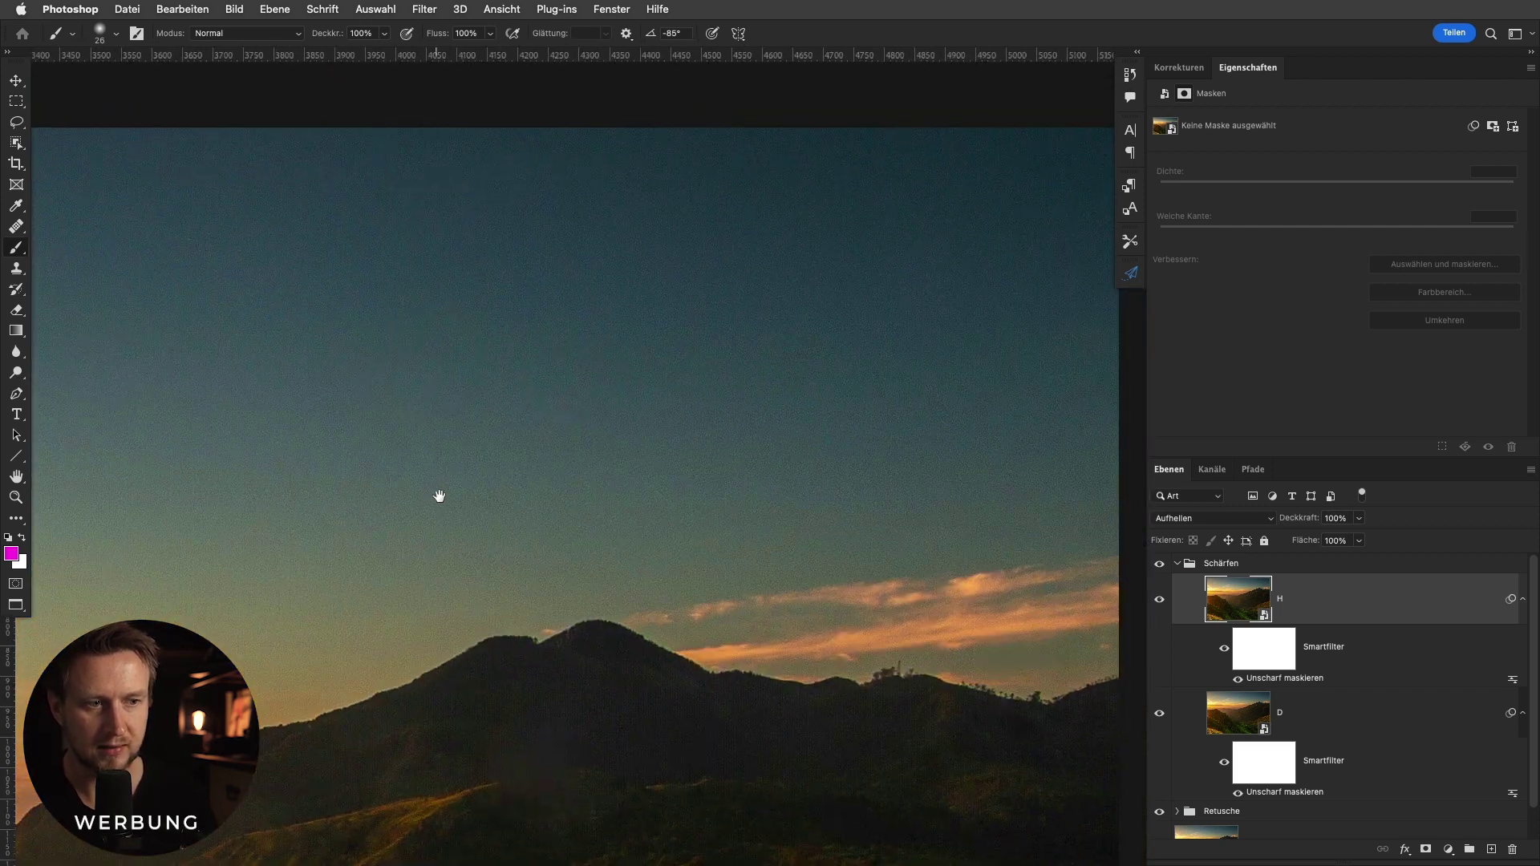
Toggle the Schärfen group off and on for a before-and-after comparison on the mountain slope.
left_click(1155, 566)
scroll(973, 509, "up", 3)
scroll(990, 509, "up", 2)
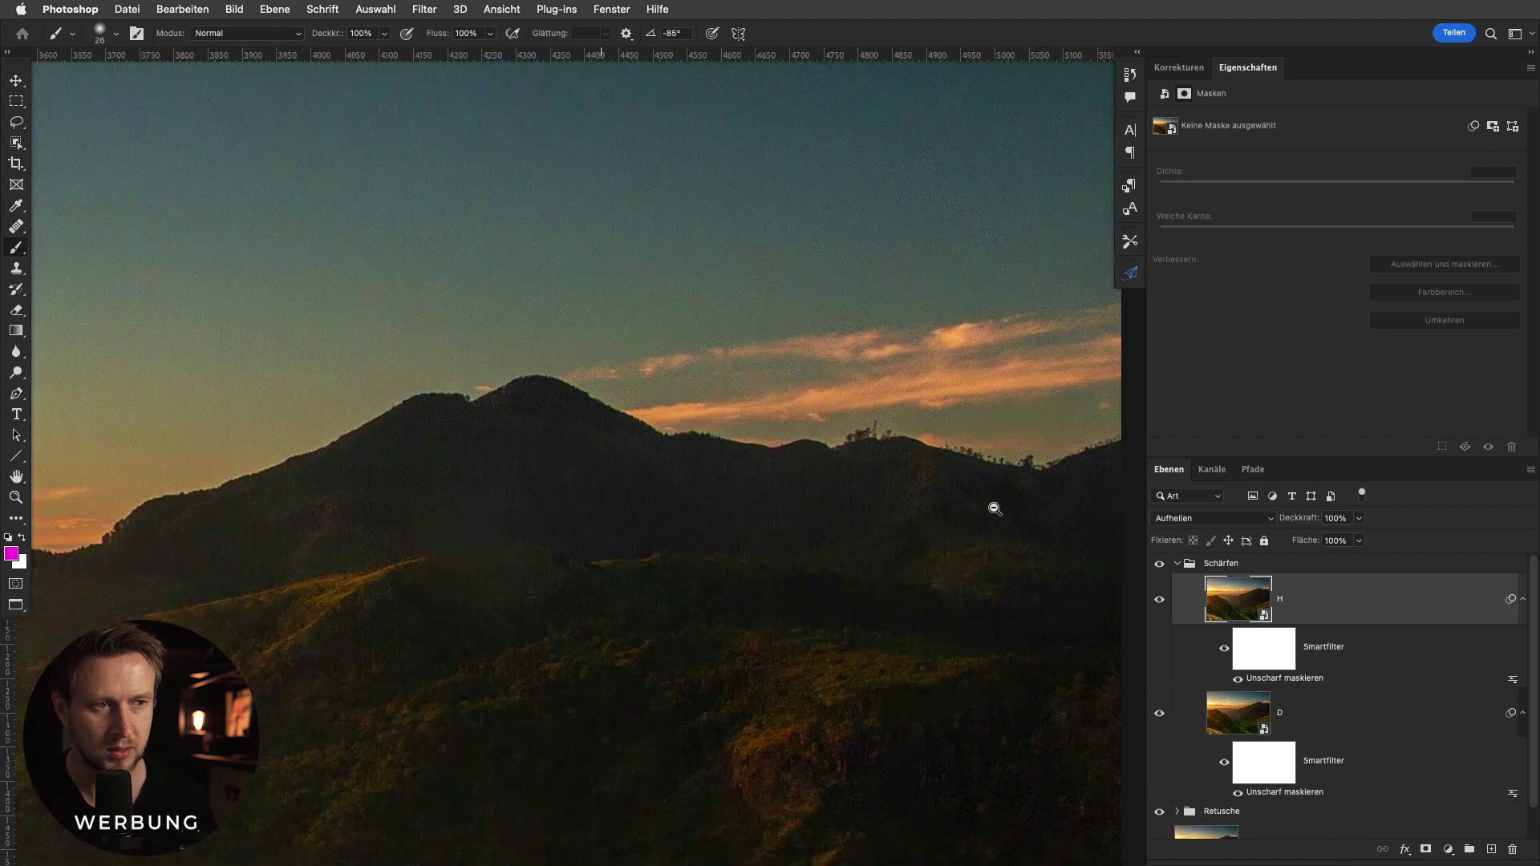
scroll(990, 509, "up", 2)
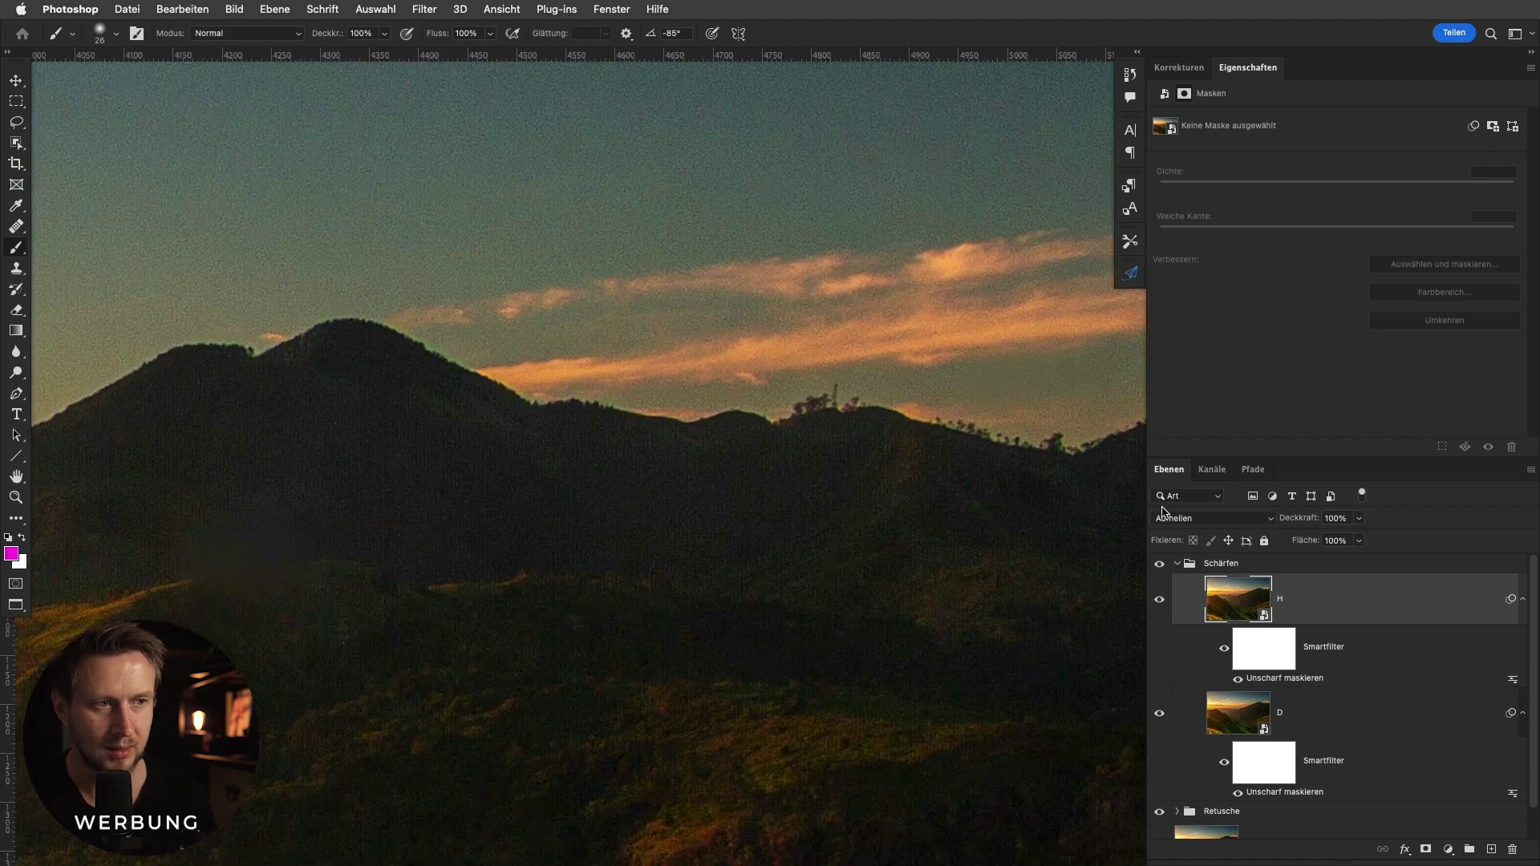
left_click_drag(561, 571, 1081, 534)
left_click(1159, 565)
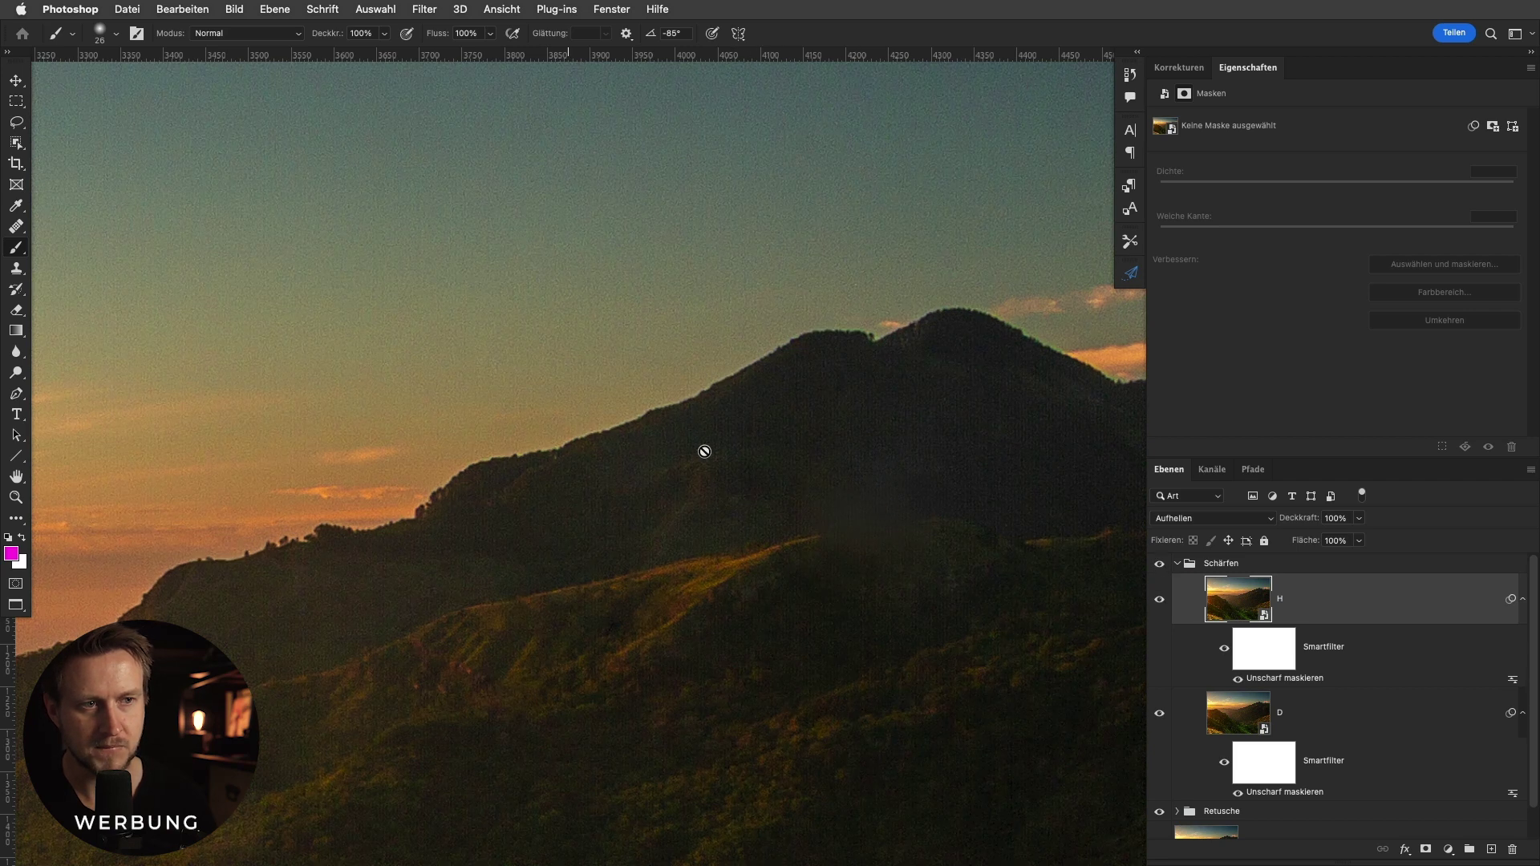
left_click(1160, 565)
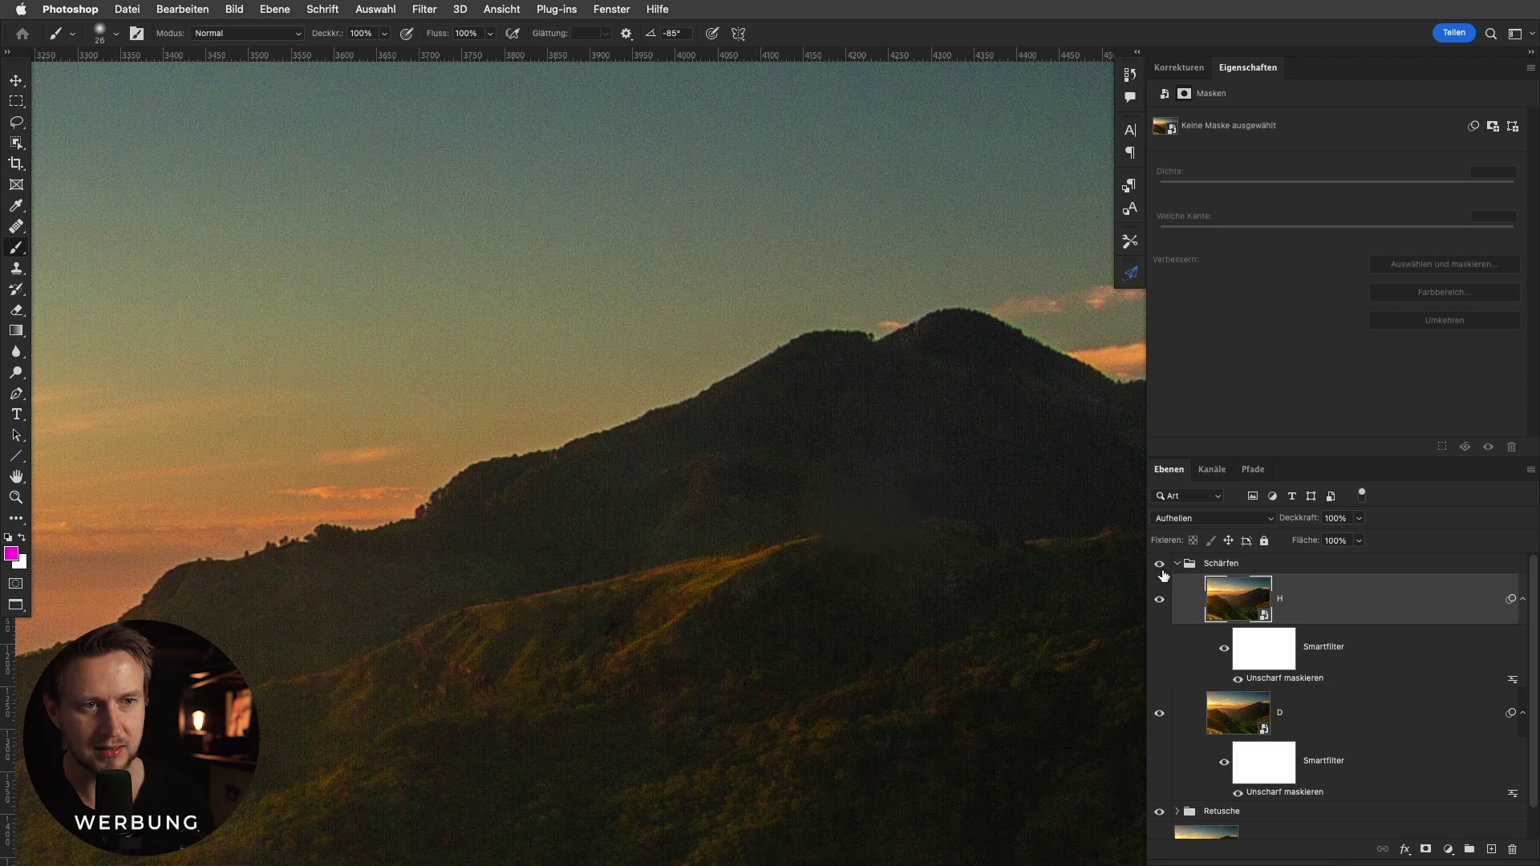
Add a white mask to layer H and paint out the sharpening along the mountain ridge.
left_click(1427, 851)
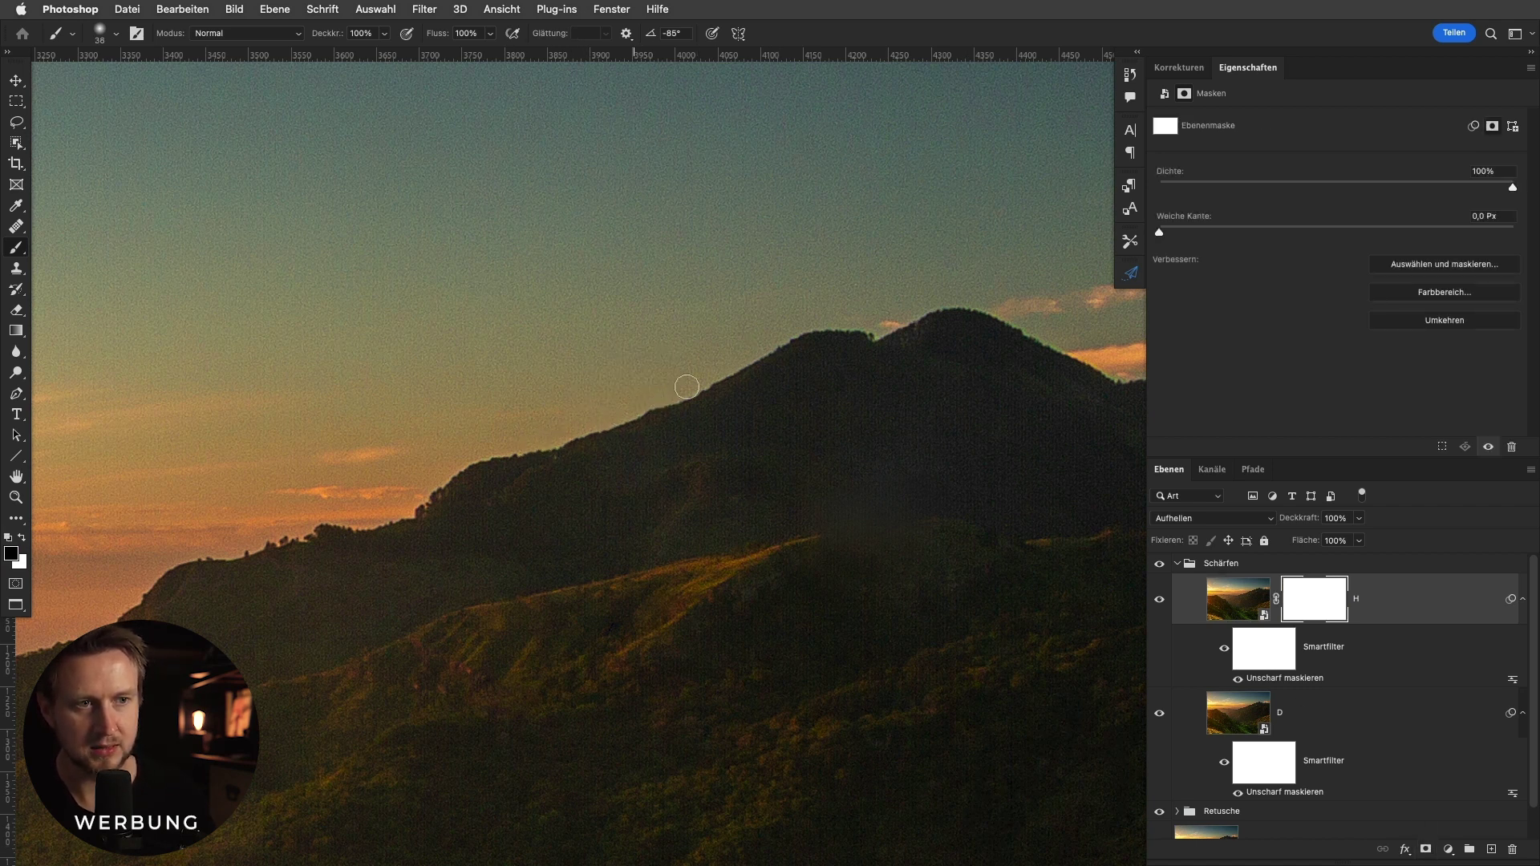
mouse_move(1124, 371)
left_mouse_down()
mouse_move(999, 325)
mouse_move(588, 422)
mouse_move(120, 607)
left_mouse_up()
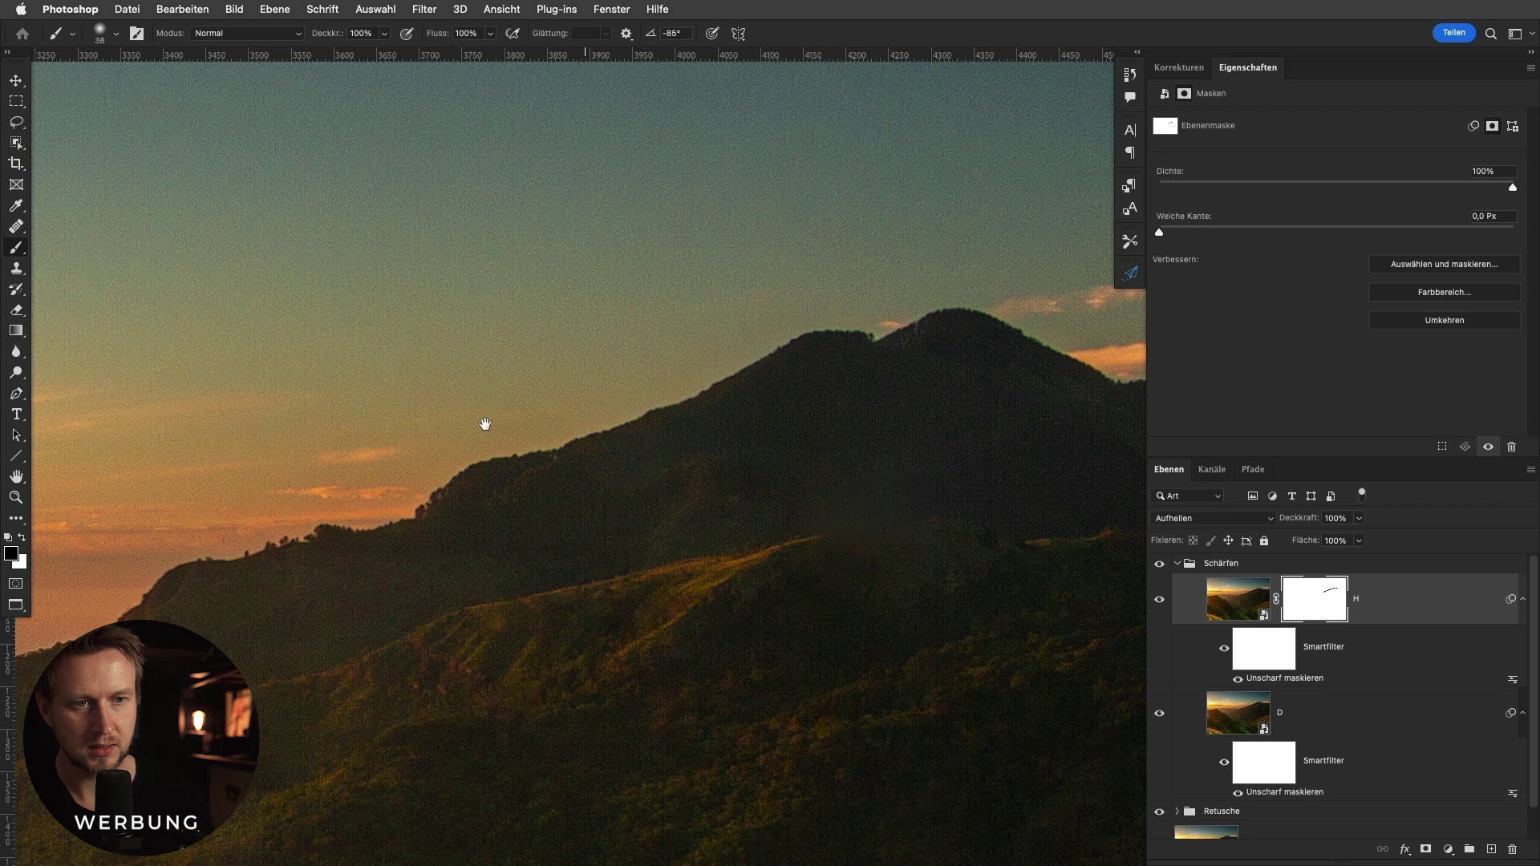
left_click_drag(485, 424, 974, 305)
left_click_drag(710, 411, 478, 539)
mouse_move(229, 619)
left_mouse_down()
mouse_move(619, 481)
mouse_move(643, 450)
mouse_move(876, 445)
left_mouse_up()
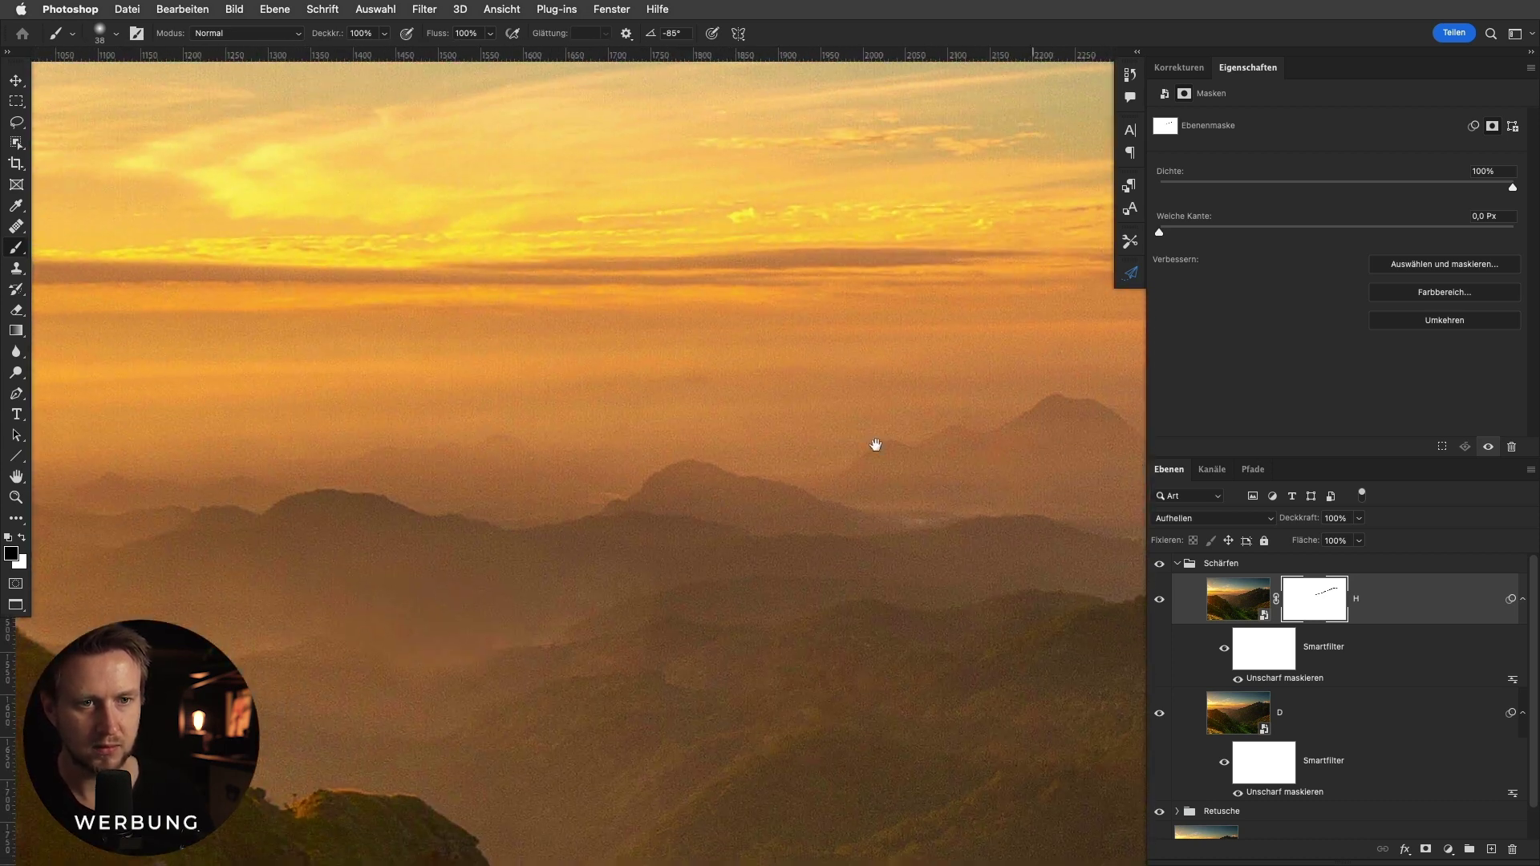
Pan over the distant mountains, hills and grassy slopes, then zoom out to the whole landscape.
mouse_move(468, 499)
left_mouse_down()
mouse_move(763, 458)
mouse_move(752, 450)
mouse_move(987, 440)
left_mouse_up()
left_click_drag(1000, 598, 234, 340)
mouse_move(836, 564)
left_mouse_down()
mouse_move(433, 288)
mouse_move(351, 485)
mouse_move(152, 509)
left_mouse_up()
mouse_move(629, 482)
left_mouse_down()
mouse_move(329, 457)
mouse_move(333, 113)
left_mouse_up()
mouse_move(323, 592)
left_mouse_down()
mouse_move(464, 248)
mouse_move(479, 420)
mouse_move(721, 486)
left_mouse_up()
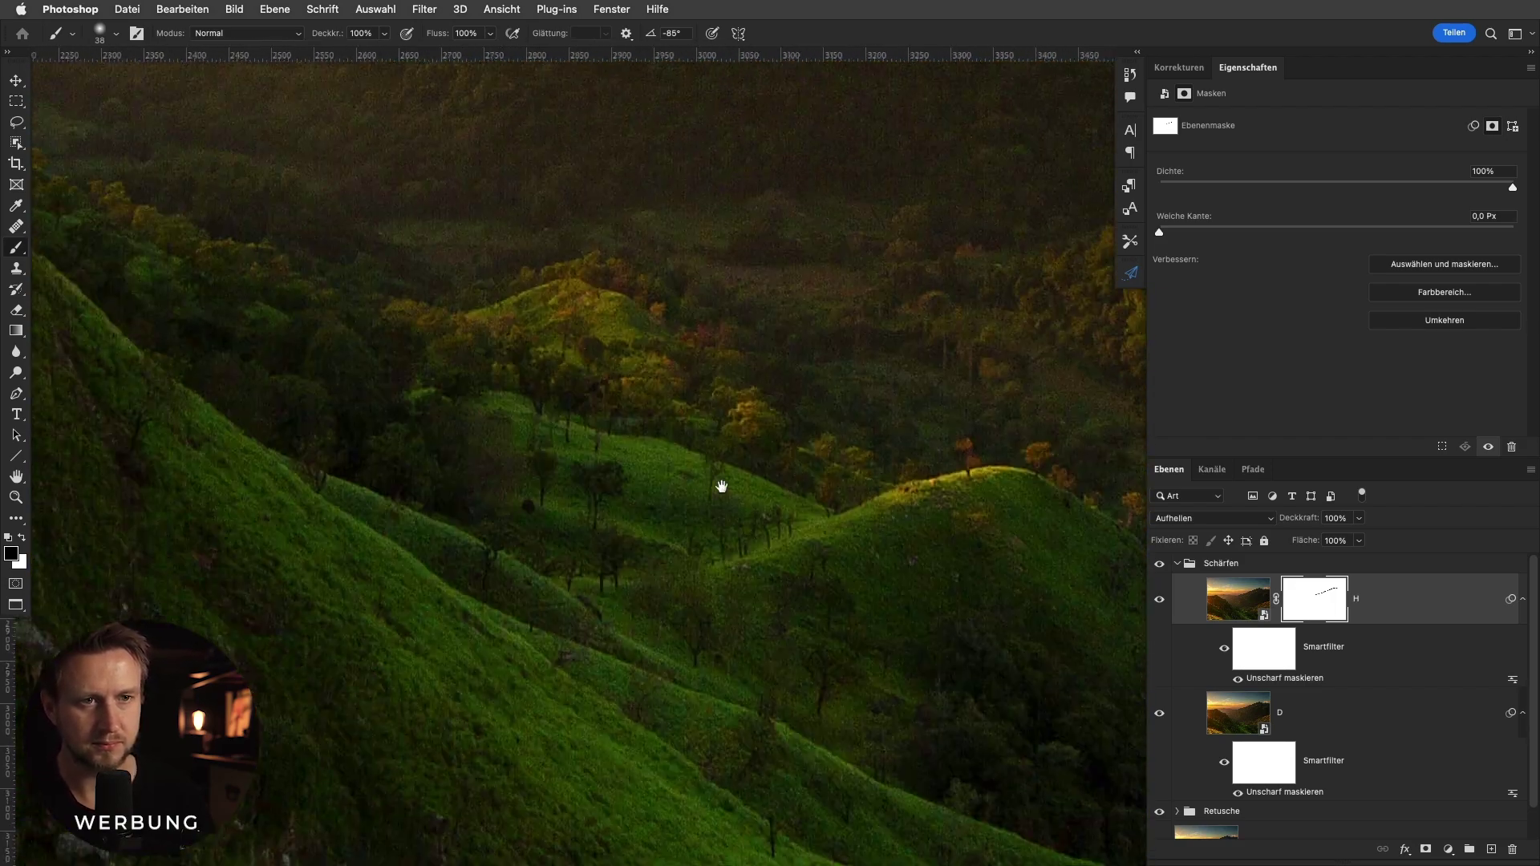
left_click_drag(601, 440, 767, 471)
mouse_move(361, 489)
left_mouse_down()
mouse_move(1007, 516)
mouse_move(994, 230)
mouse_move(841, 61)
mouse_move(890, 396)
mouse_move(451, 275)
mouse_move(566, 347)
mouse_move(182, 378)
left_mouse_up()
left_click_drag(591, 369, 282, 378)
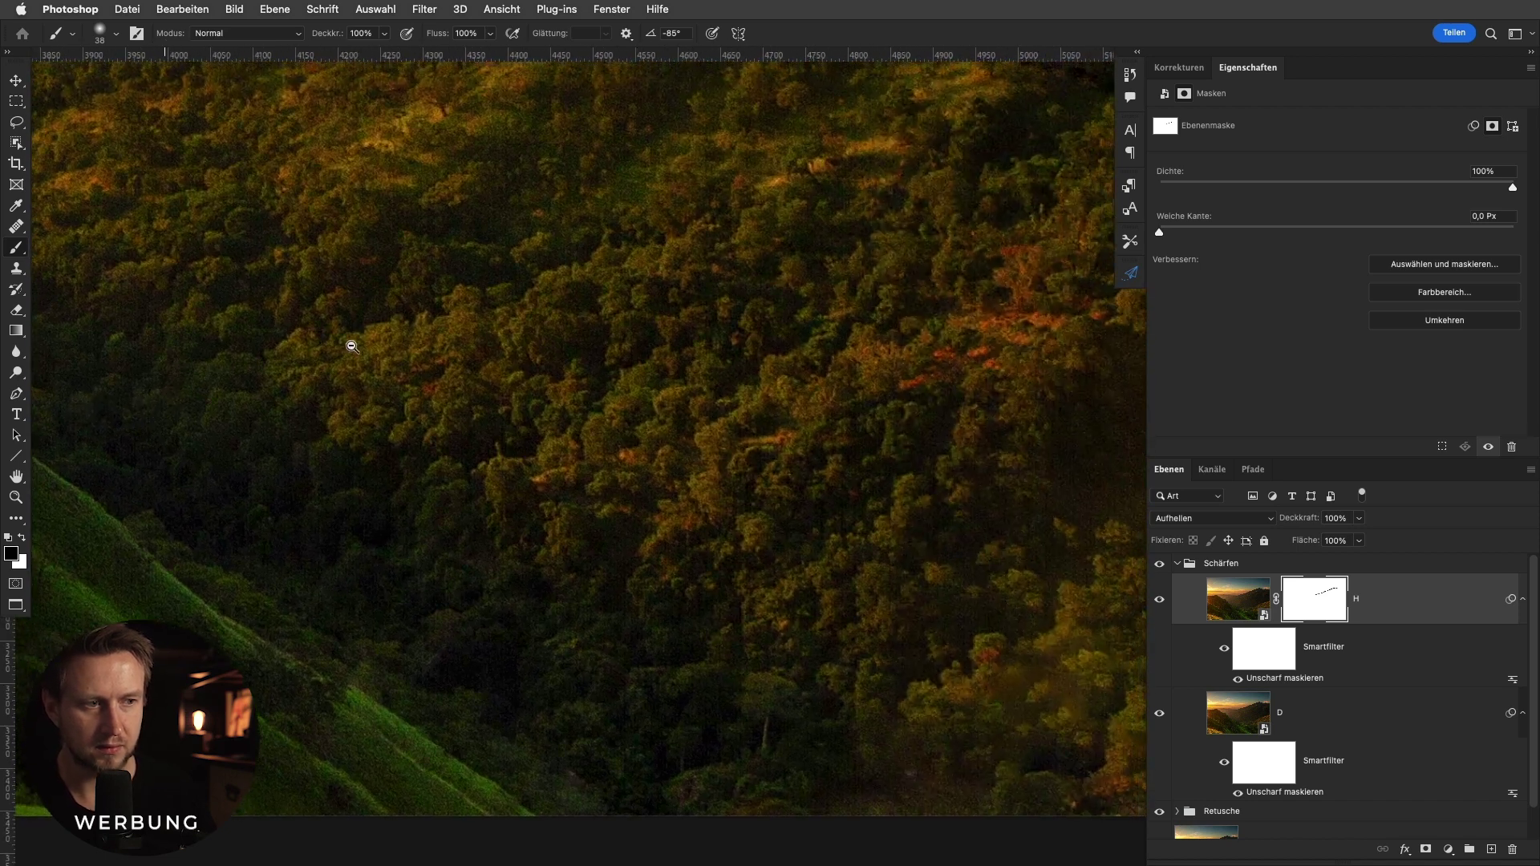
left_click(352, 347, "alt")
left_click_drag(371, 344, 543, 536)
left_click(543, 537, "alt")
Fit the whole landscape in view and collapse the Schärfen group.
left_click(510, 440, "alt")
mouse_move(462, 414)
left_mouse_down()
mouse_move(800, 551)
mouse_move(770, 502)
left_mouse_up()
left_click(763, 540, "alt")
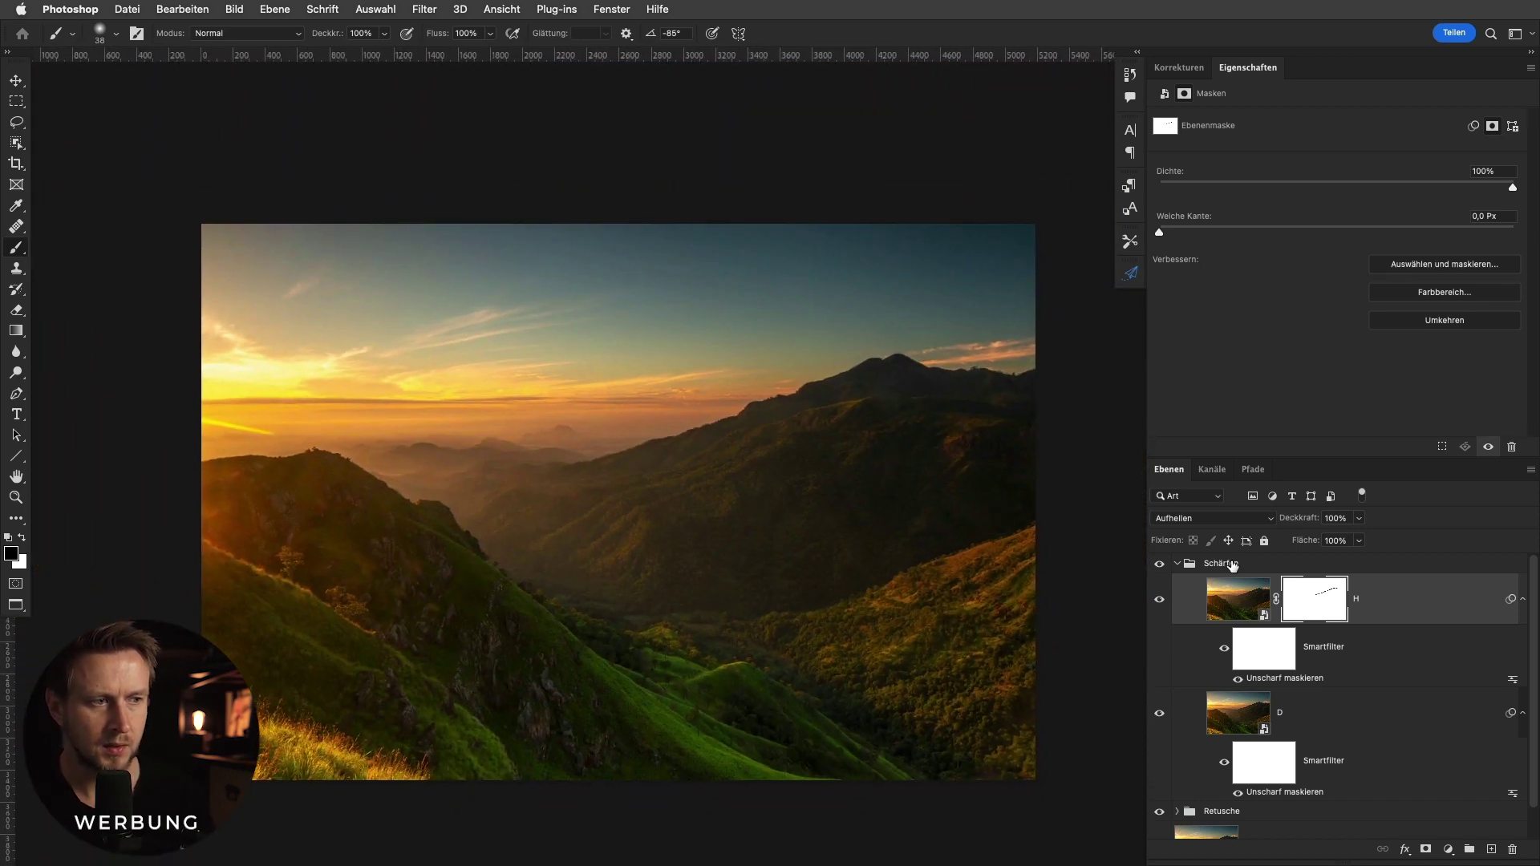
left_click(1189, 566)
left_click(1177, 565)
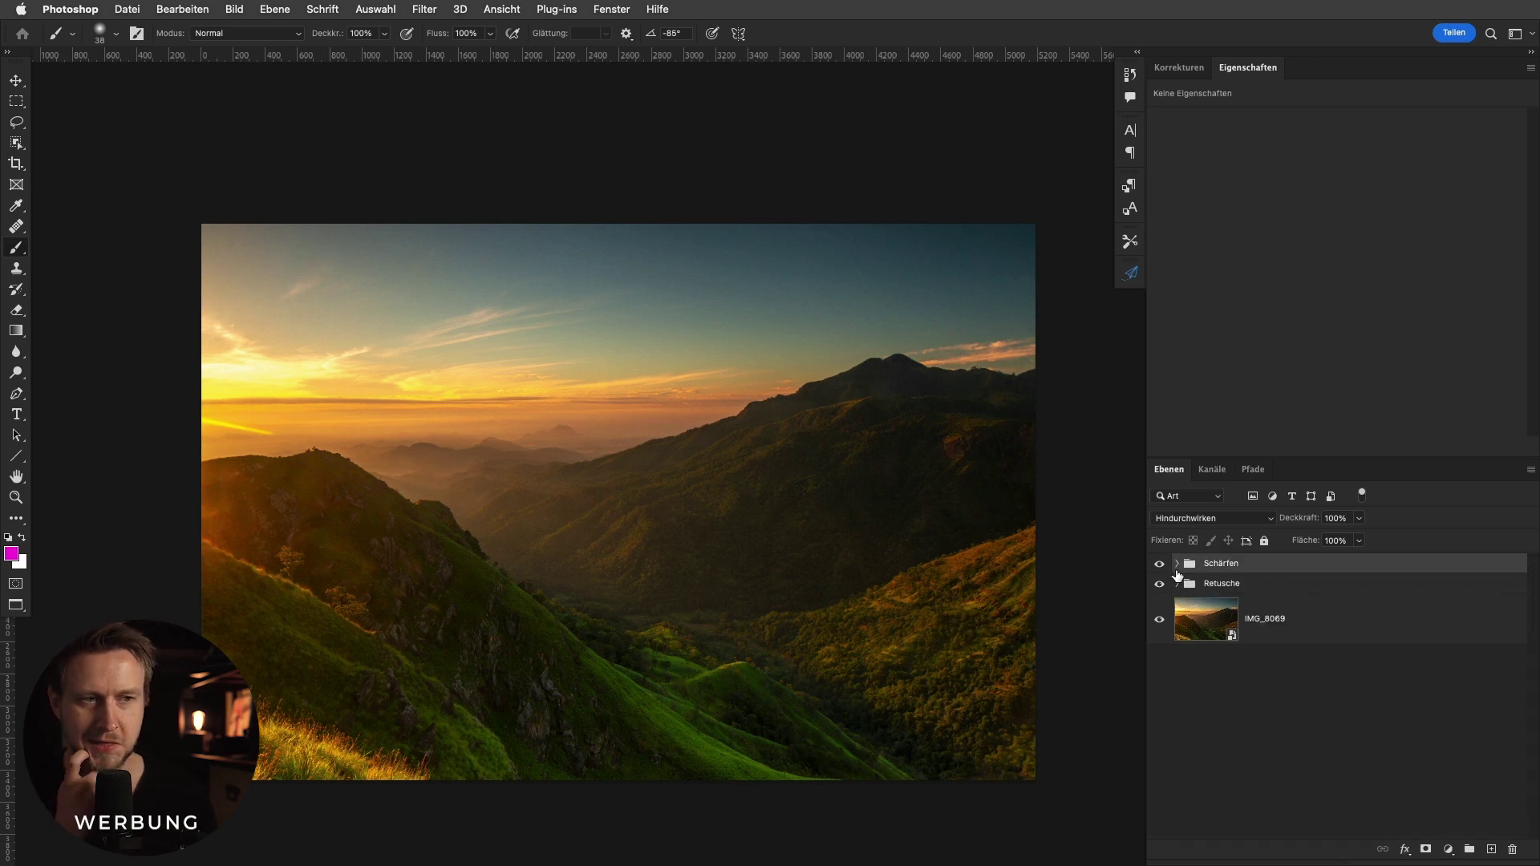
Compare the landscape with Schärfen hidden and shown, then bring up the Aktionen panel.
left_click(1159, 565)
left_click(1159, 566)
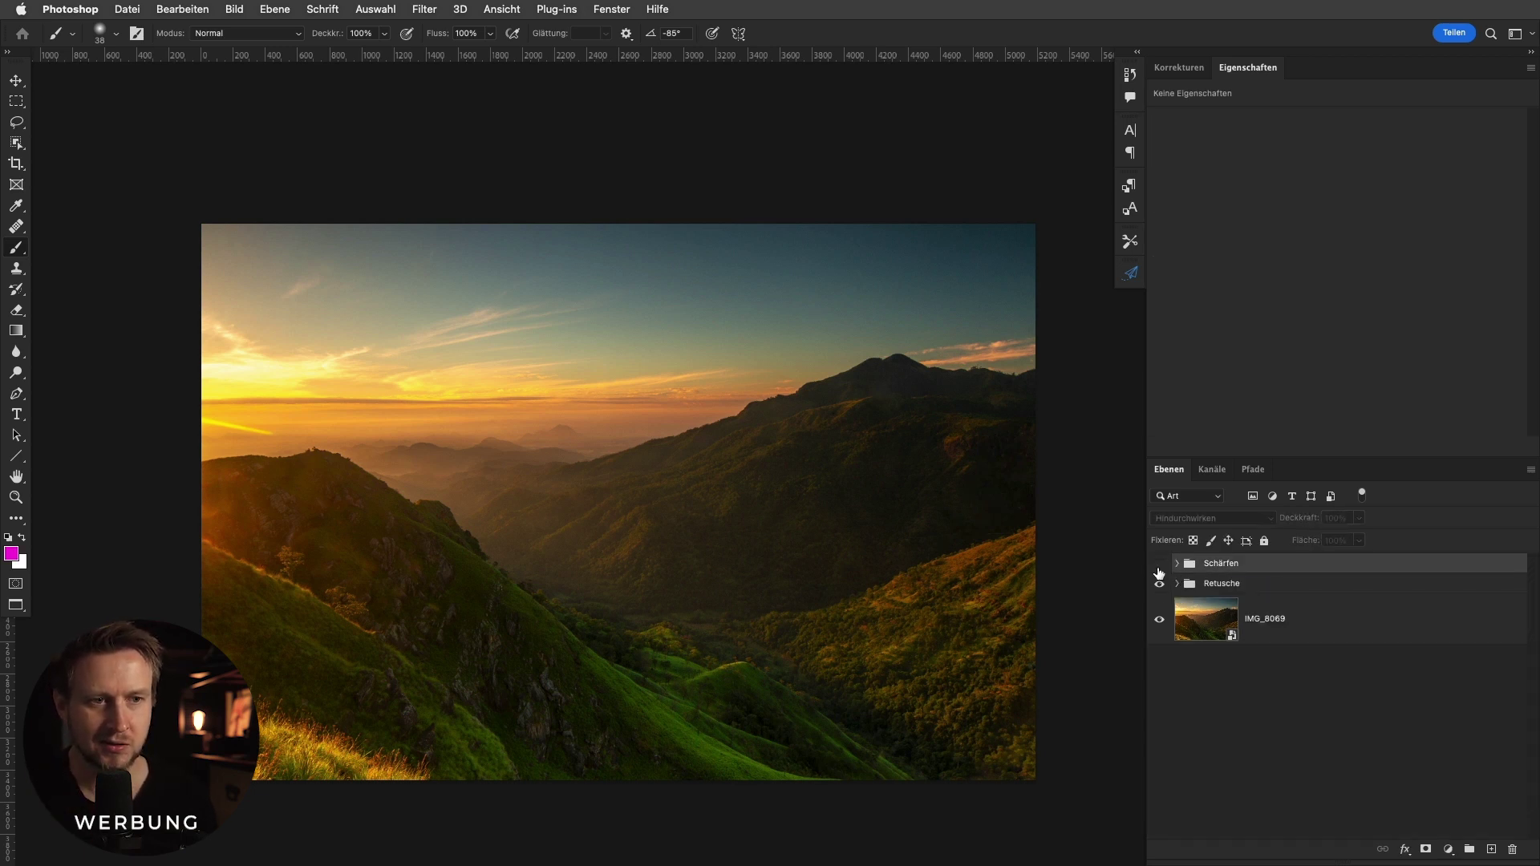
left_click(1159, 565)
left_click(1159, 565)
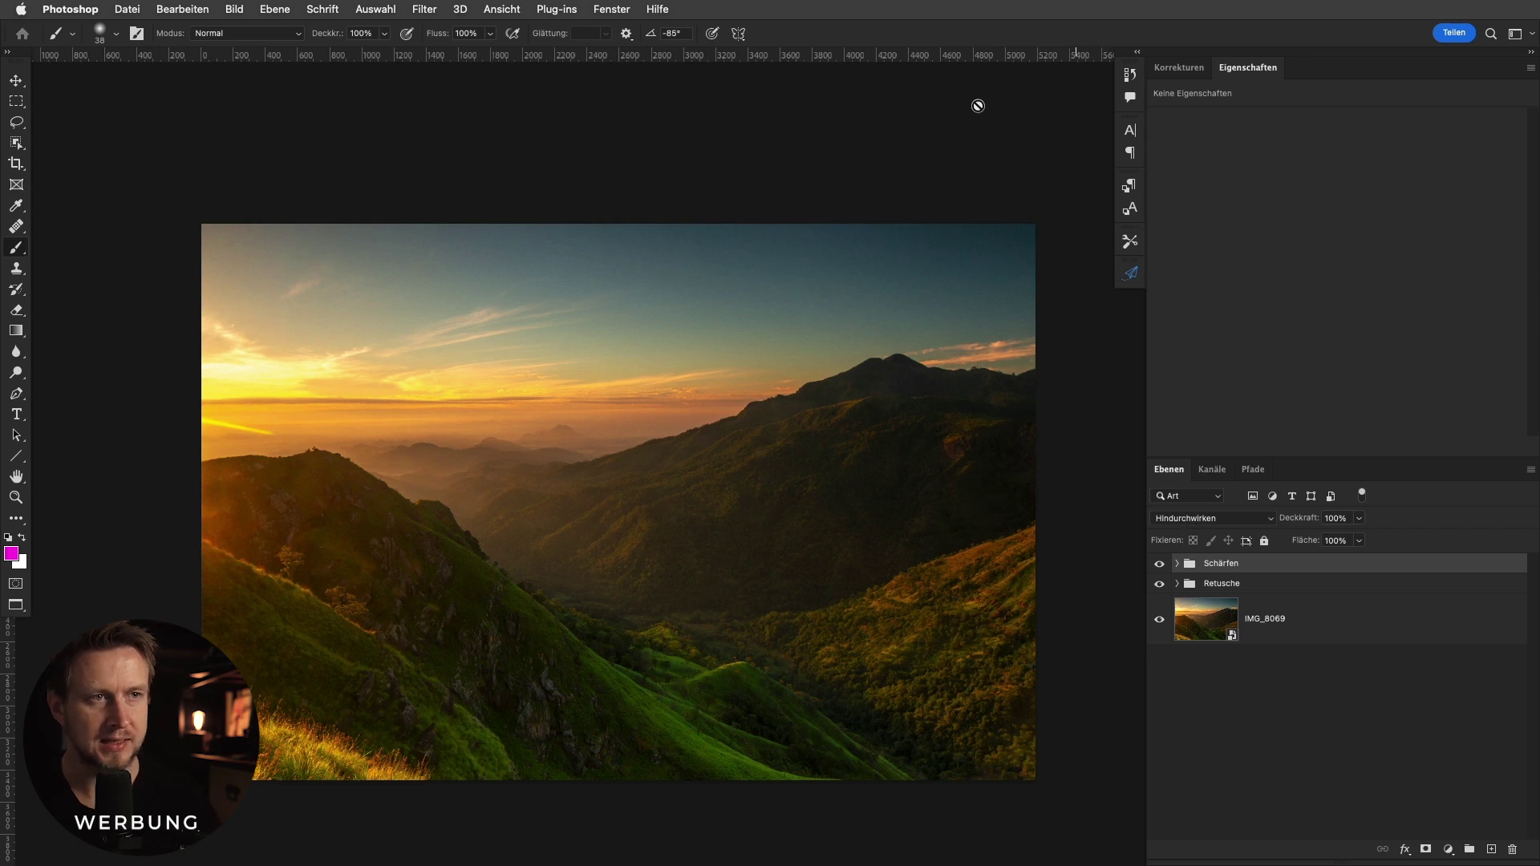
left_click(614, 10)
left_click(618, 111)
Run the Konturenmaske action and inspect the generated edge mask.
left_click(668, 122)
left_click(754, 221)
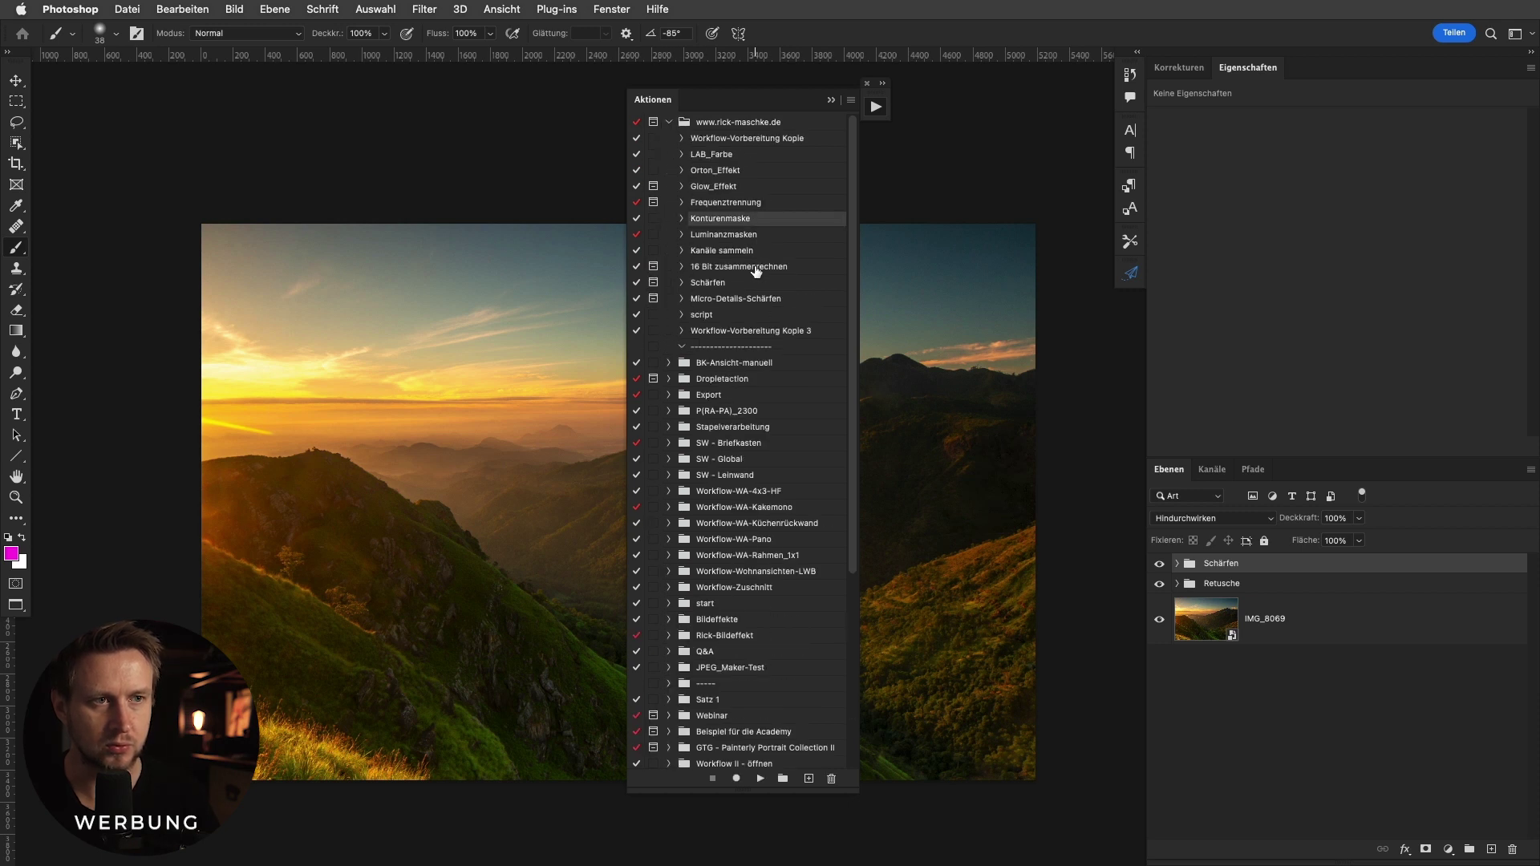
left_click(760, 778)
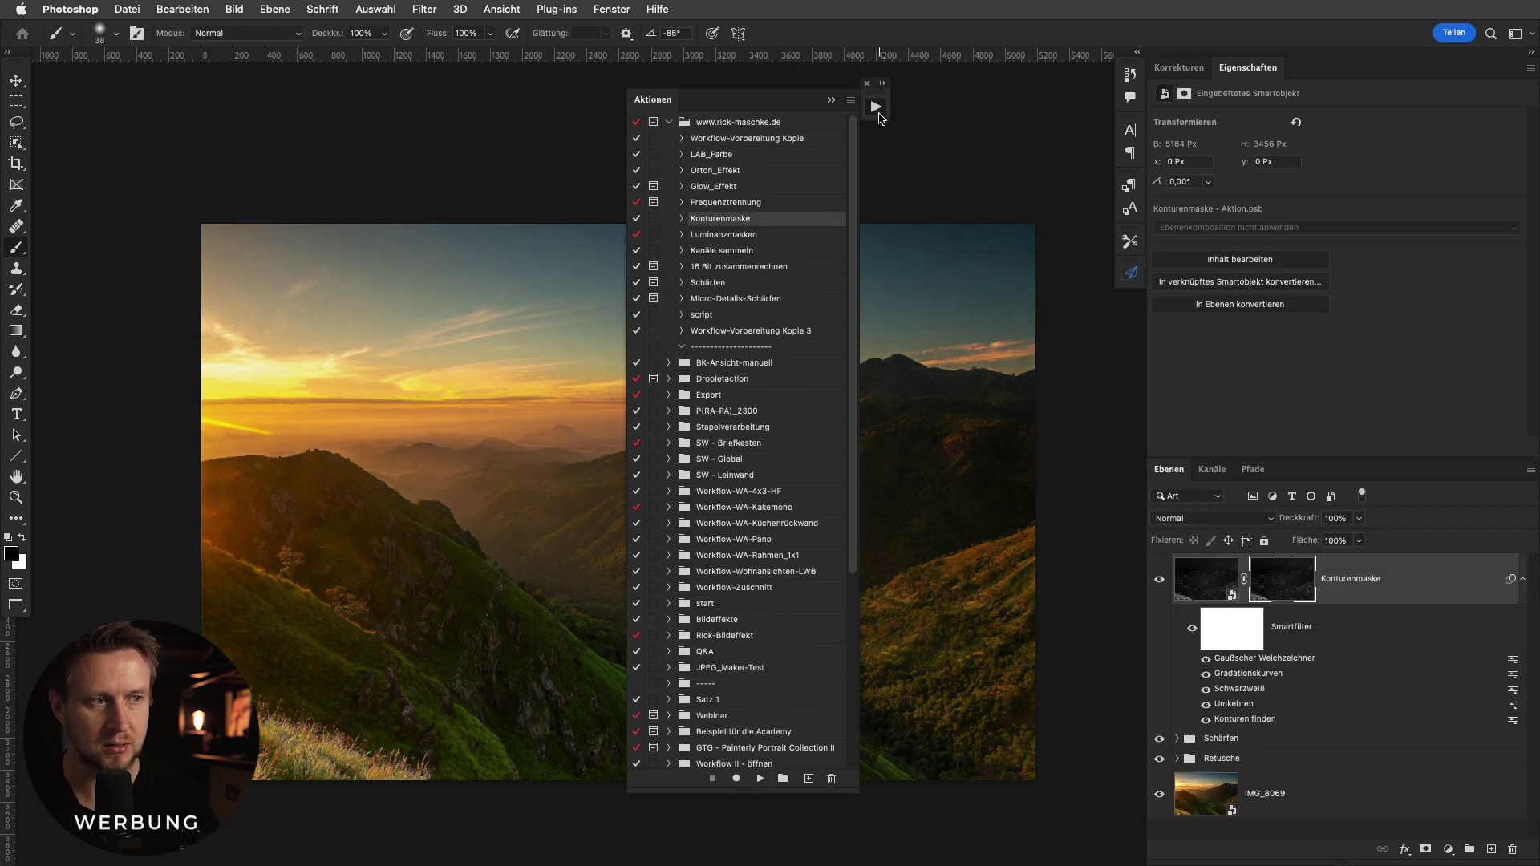
left_click(1278, 586, "alt")
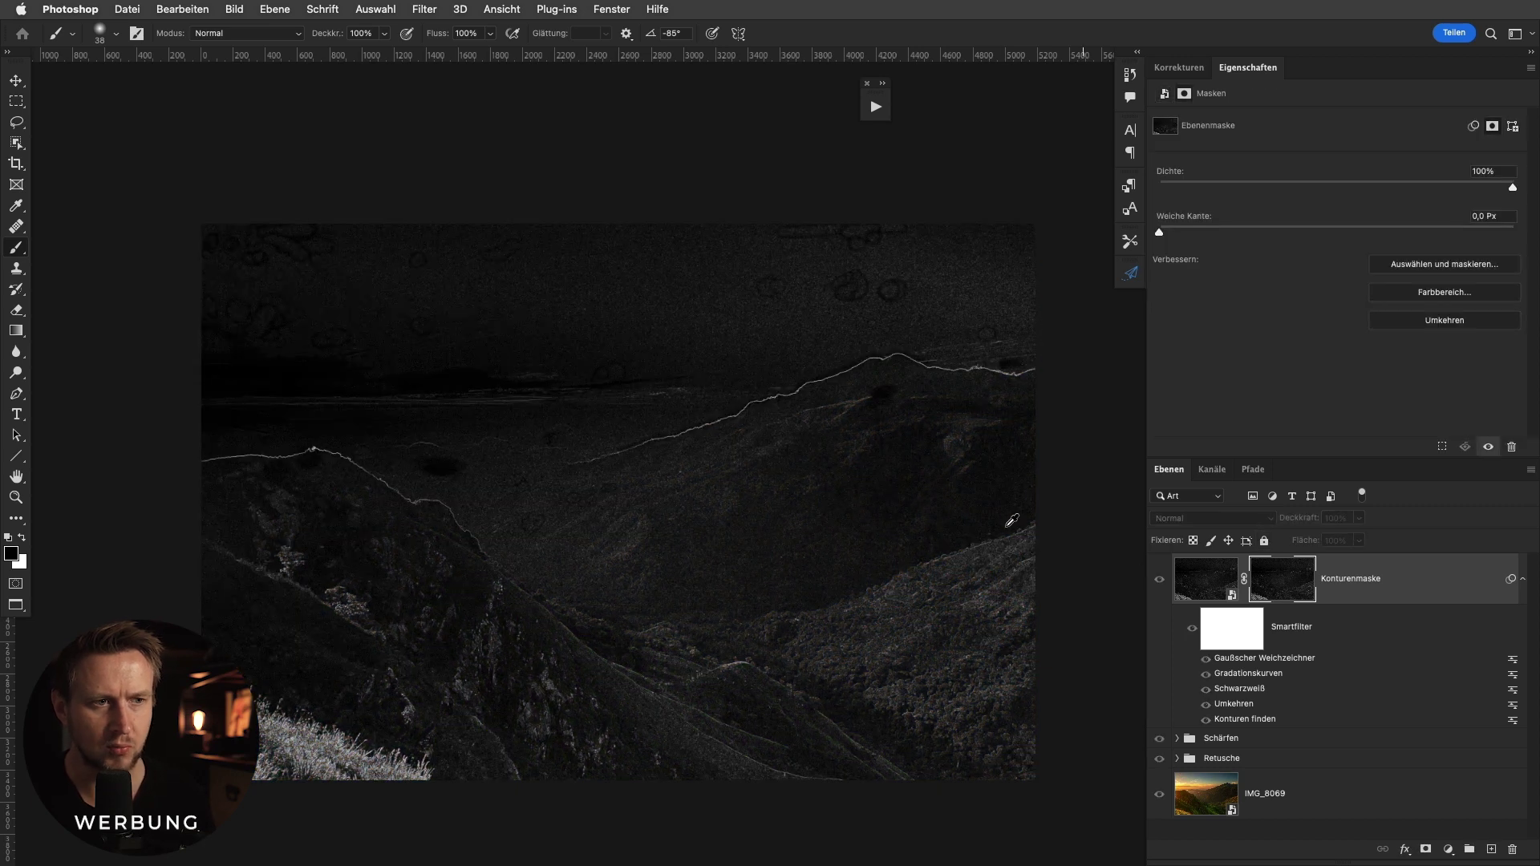
scroll(810, 480, "up", 3)
scroll(794, 536, "down", 2)
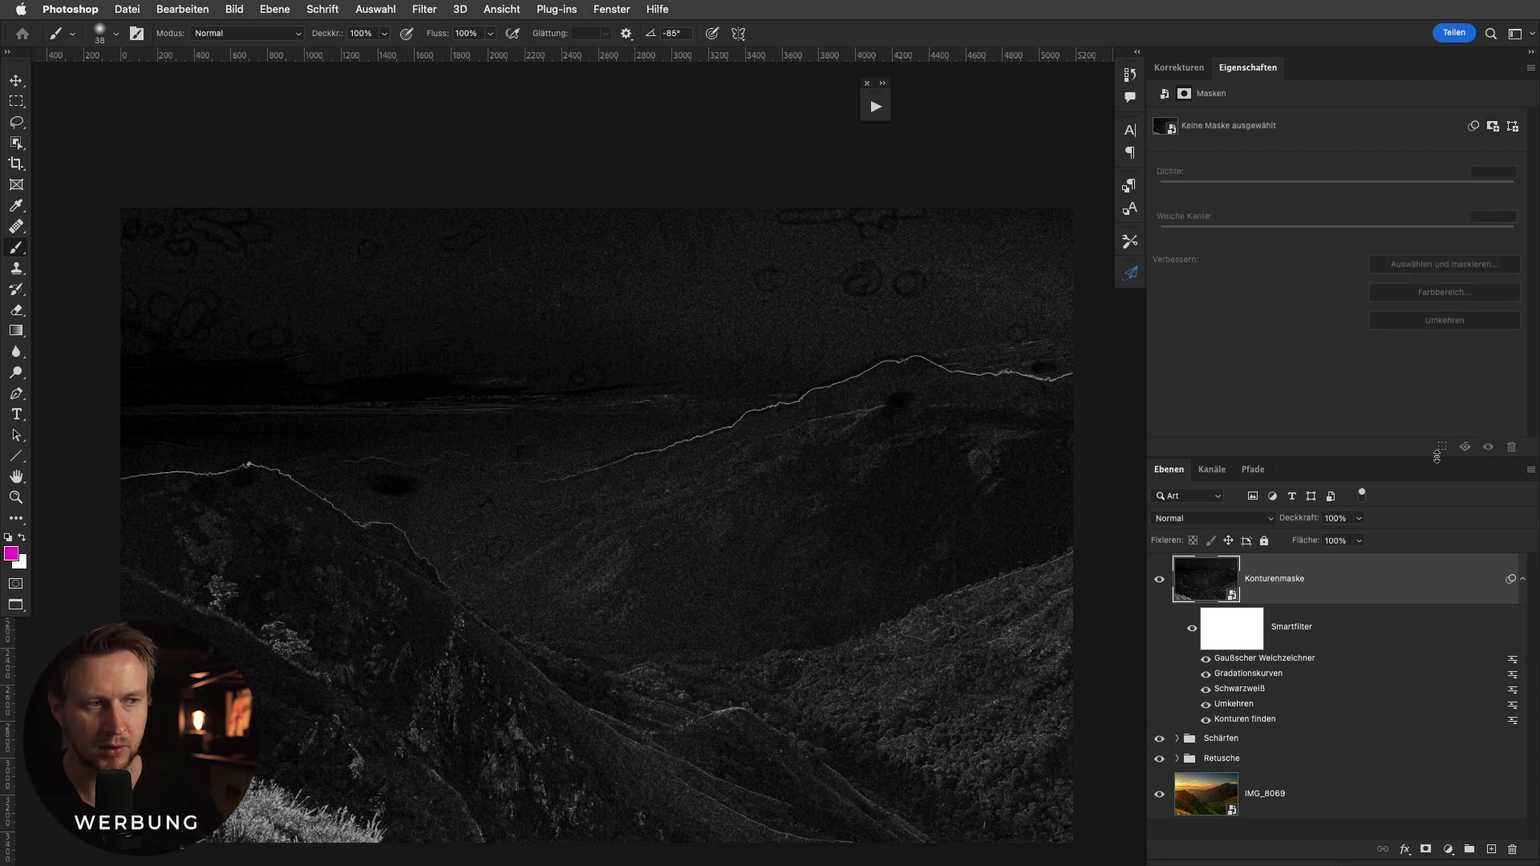
Delete the Konturenmaske layer and toggle the Schärfen group off and on.
key("Delete")
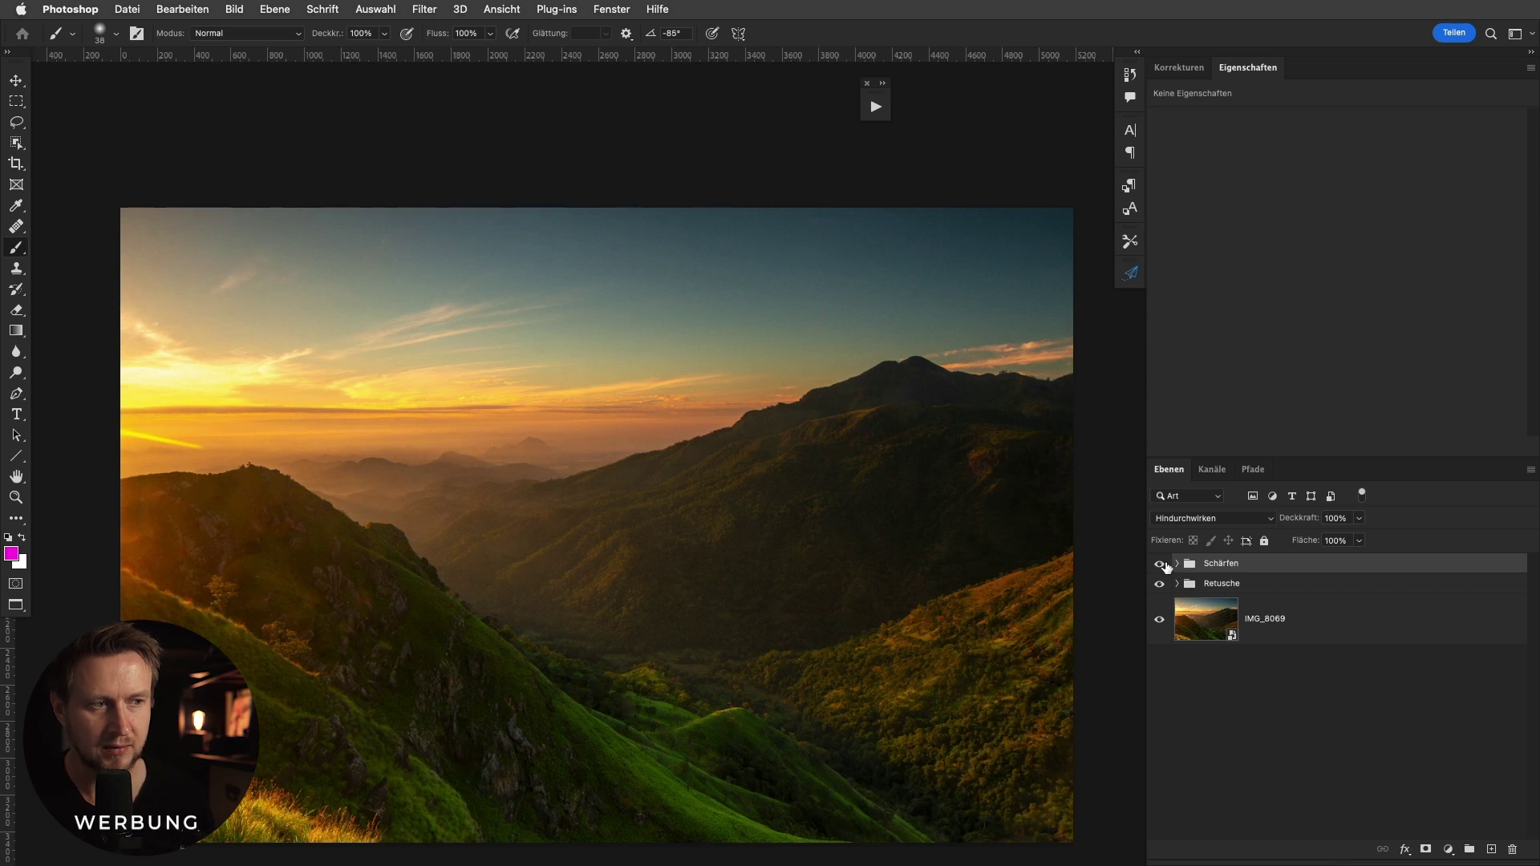
left_click(1157, 571)
scroll(835, 534, "down", 1)
left_click(1158, 570)
scroll(806, 571, "down", 2)
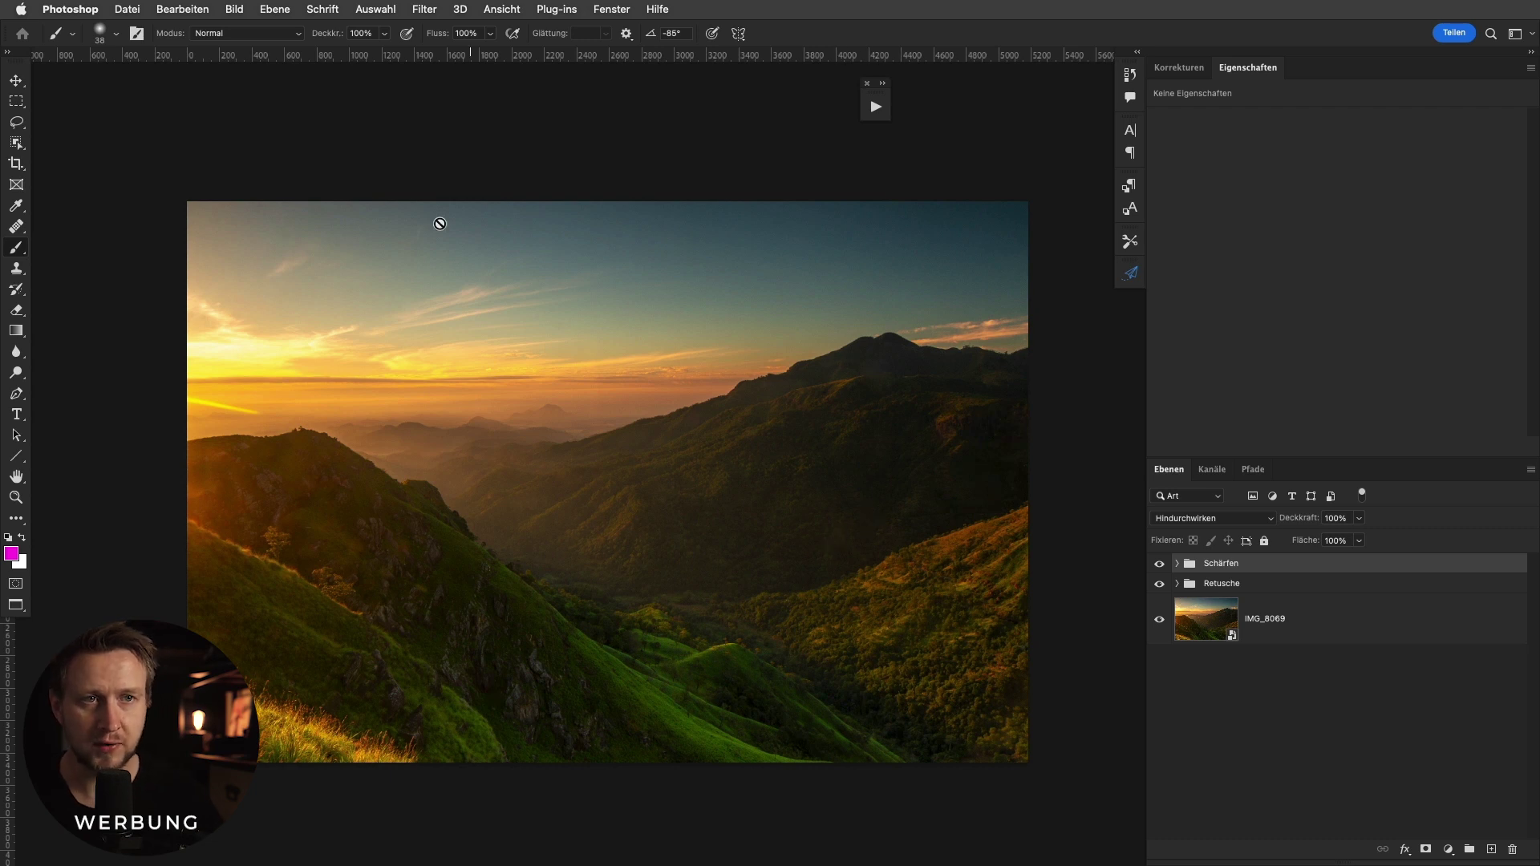
Set Bildgröße width to 60 cm without resampling, giving 60.6 × 40.4 cm at 217.283 ppi.
left_click(241, 13)
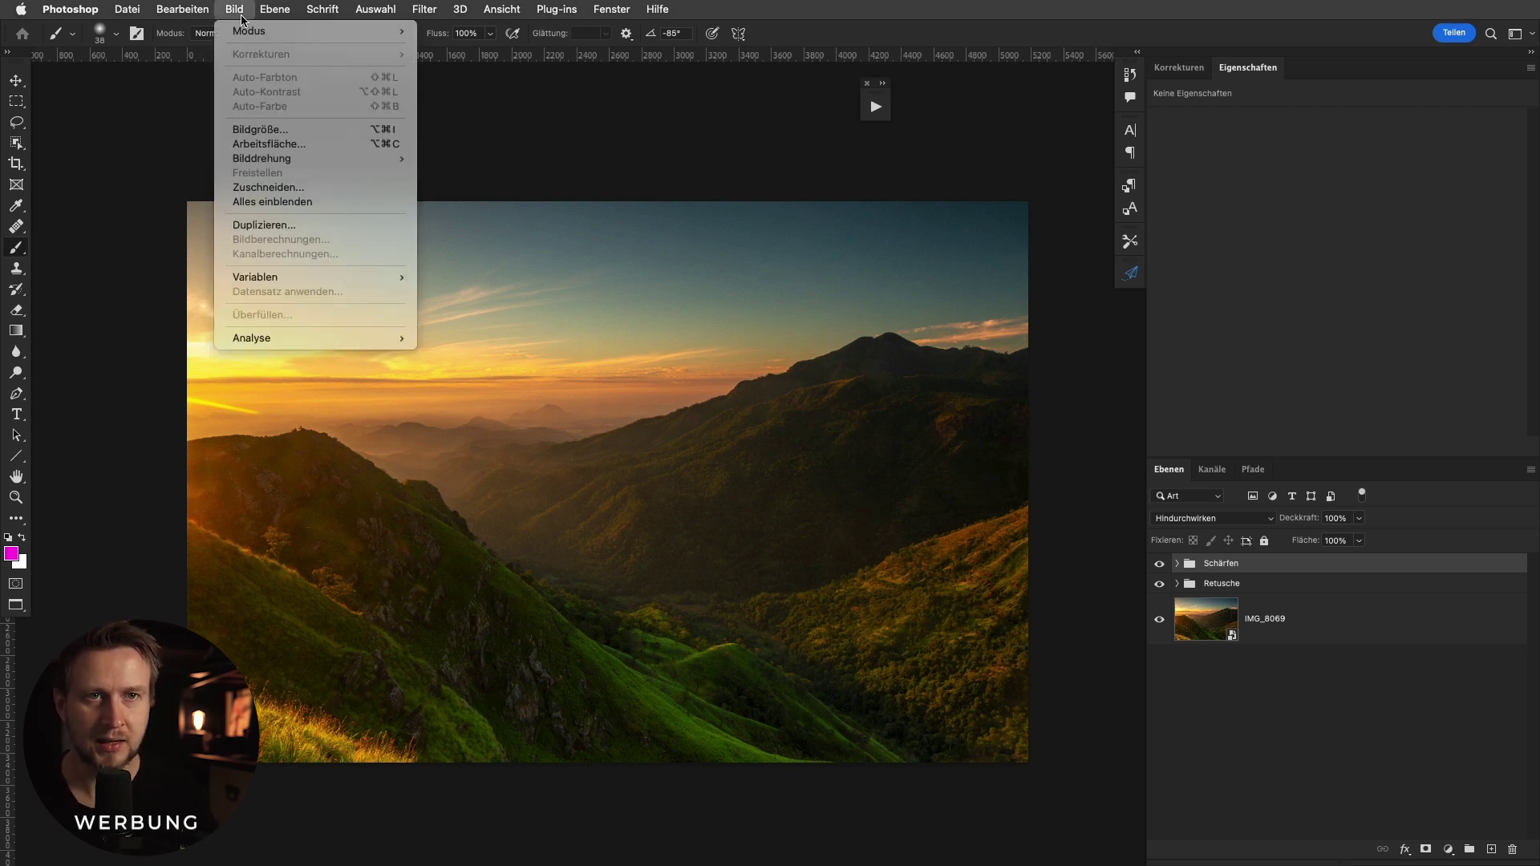
left_click(277, 129)
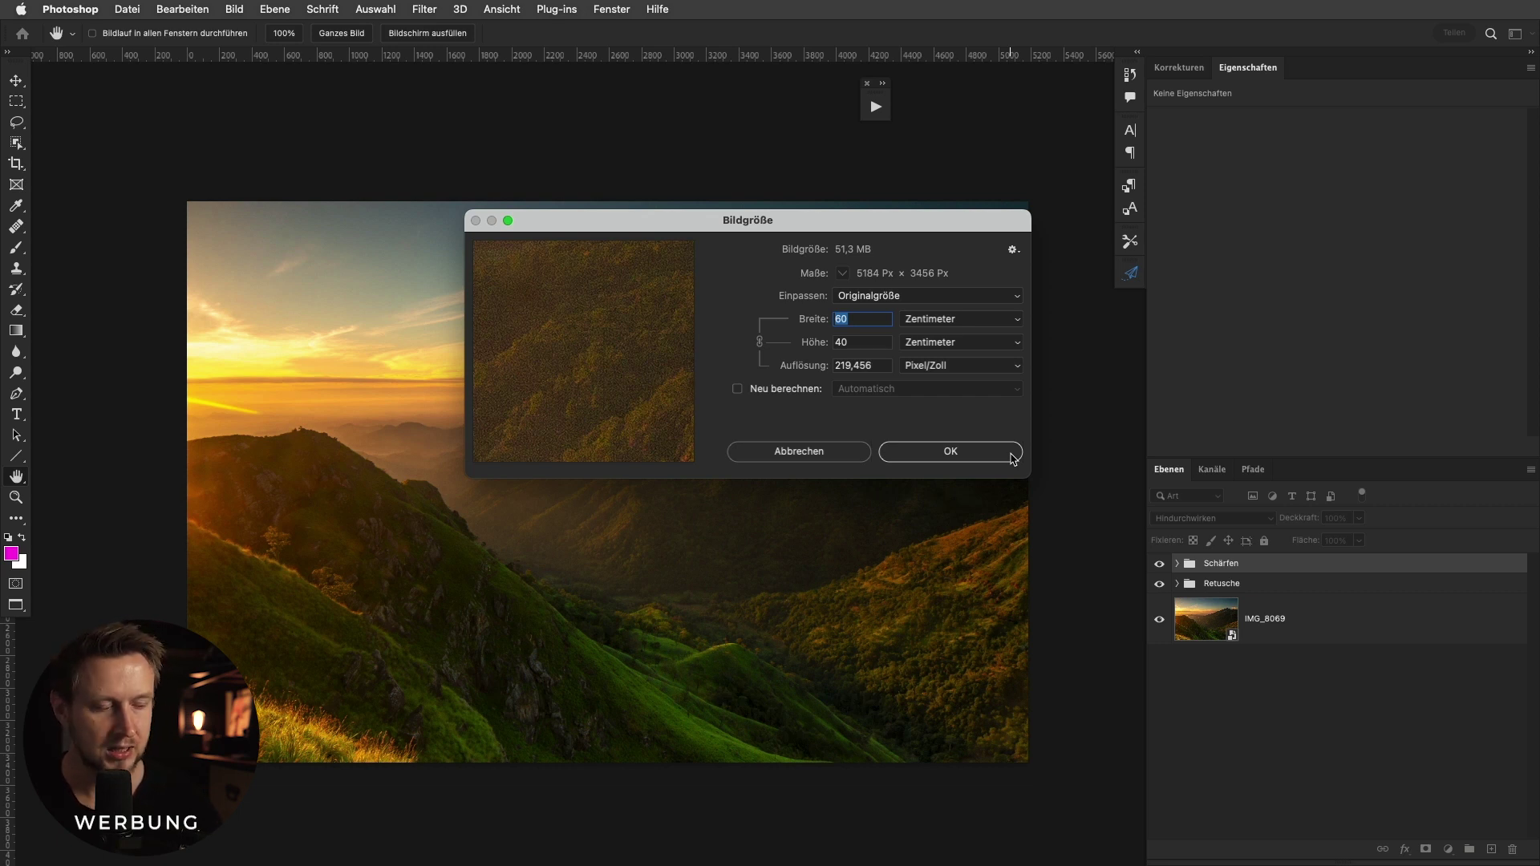
type("60")
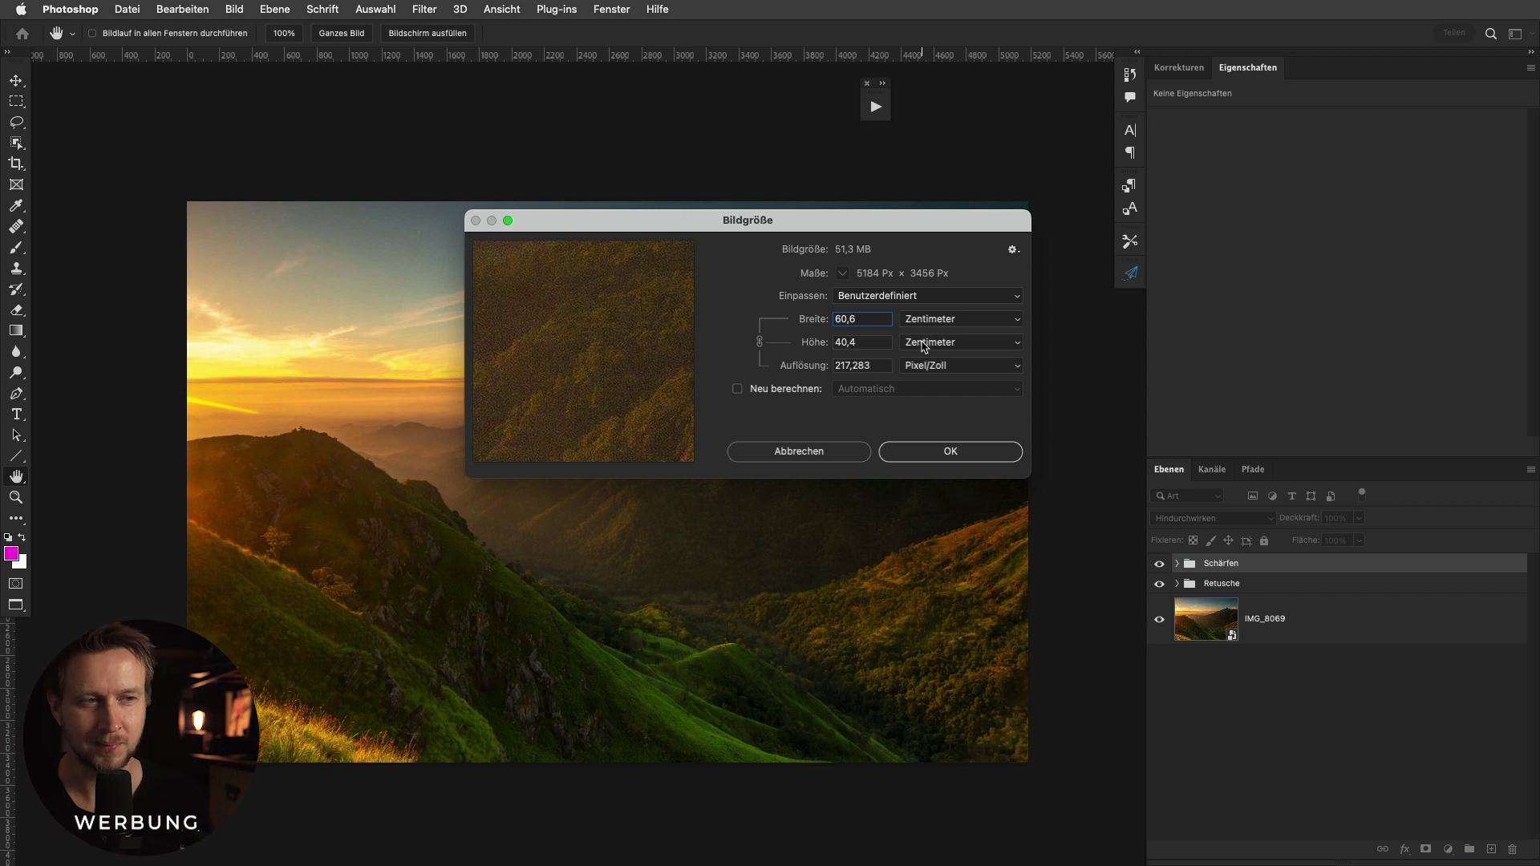
left_click(974, 458)
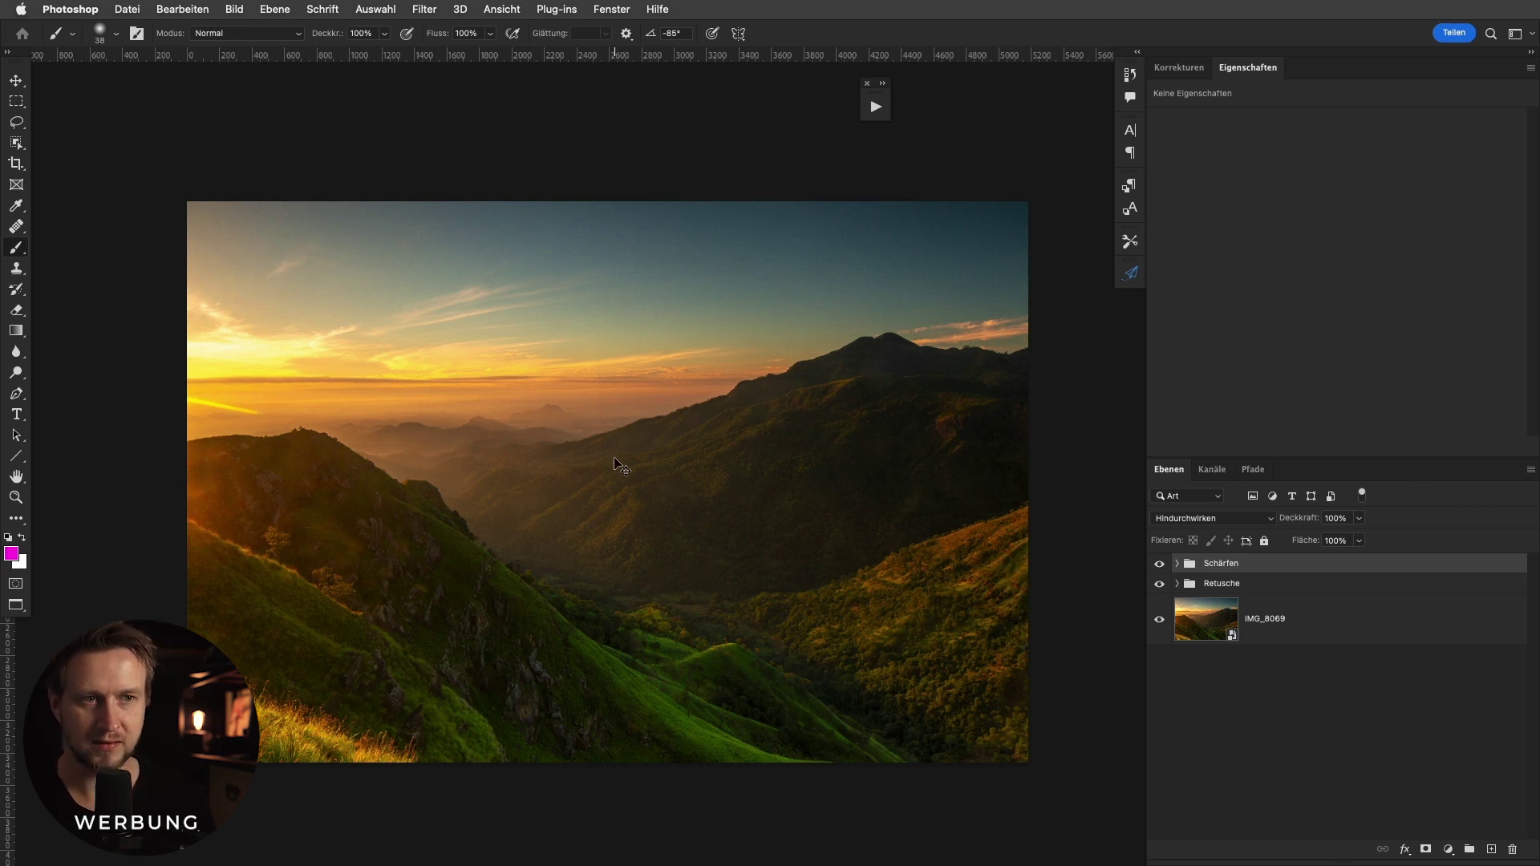
Cancel the Save As copy, then flatten all layers via Auf Hintergrundebene reduzieren.
key("super+shift+s")
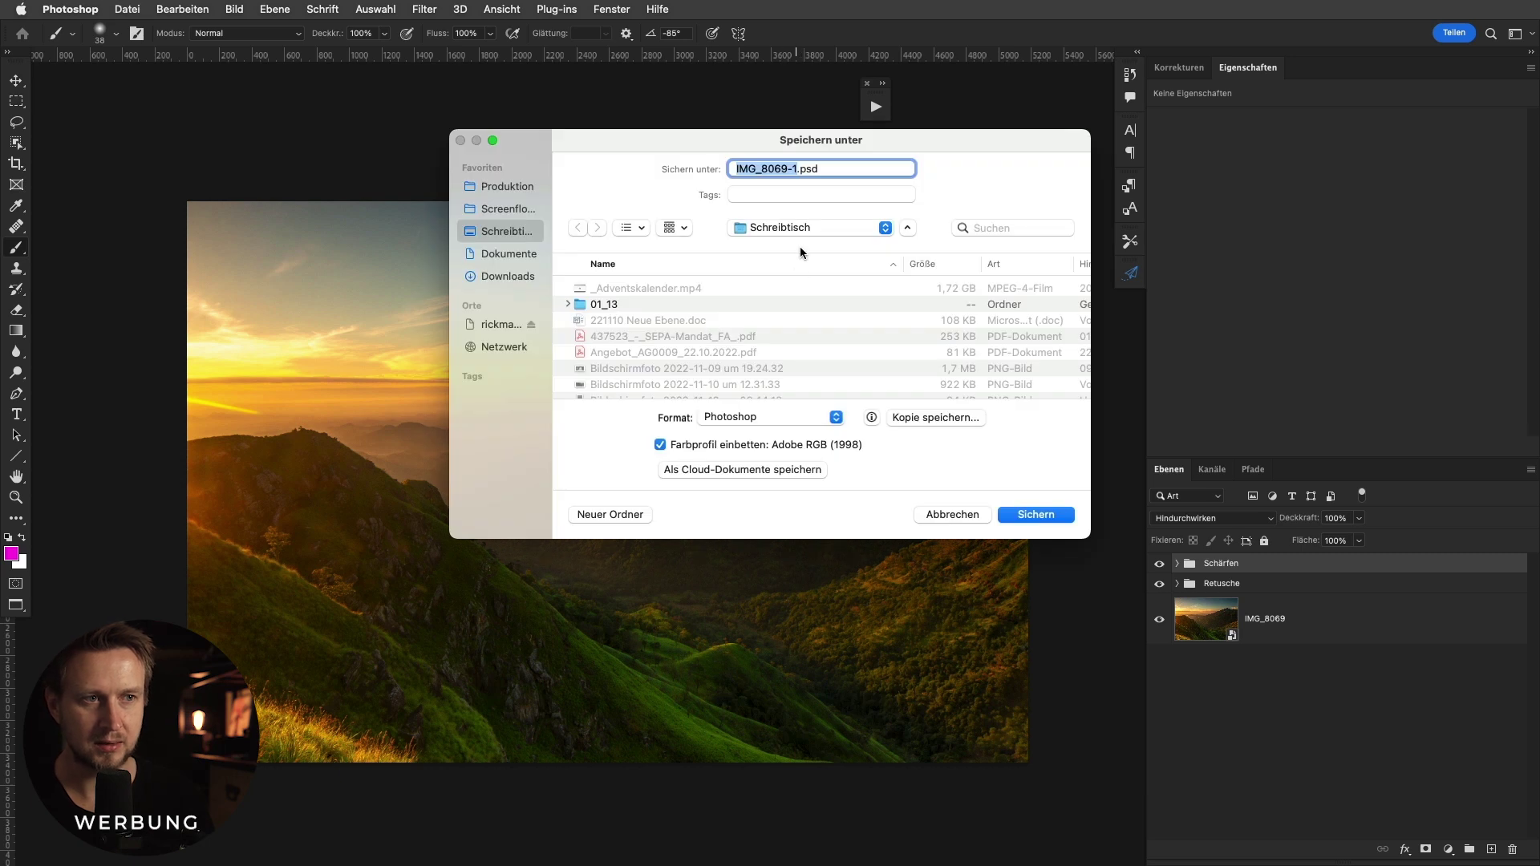
key("Escape")
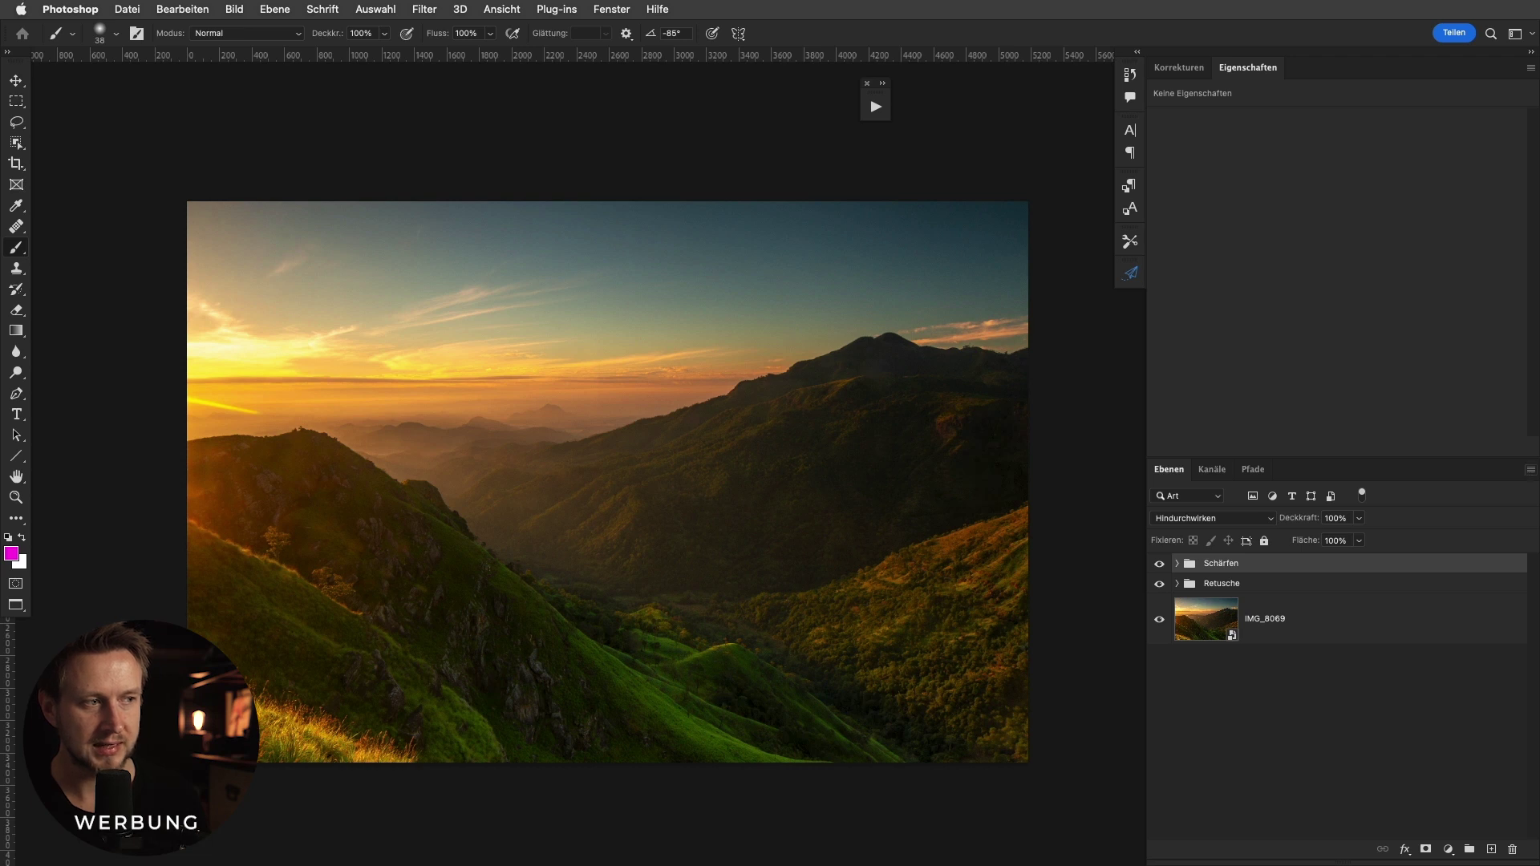
left_click(1531, 469)
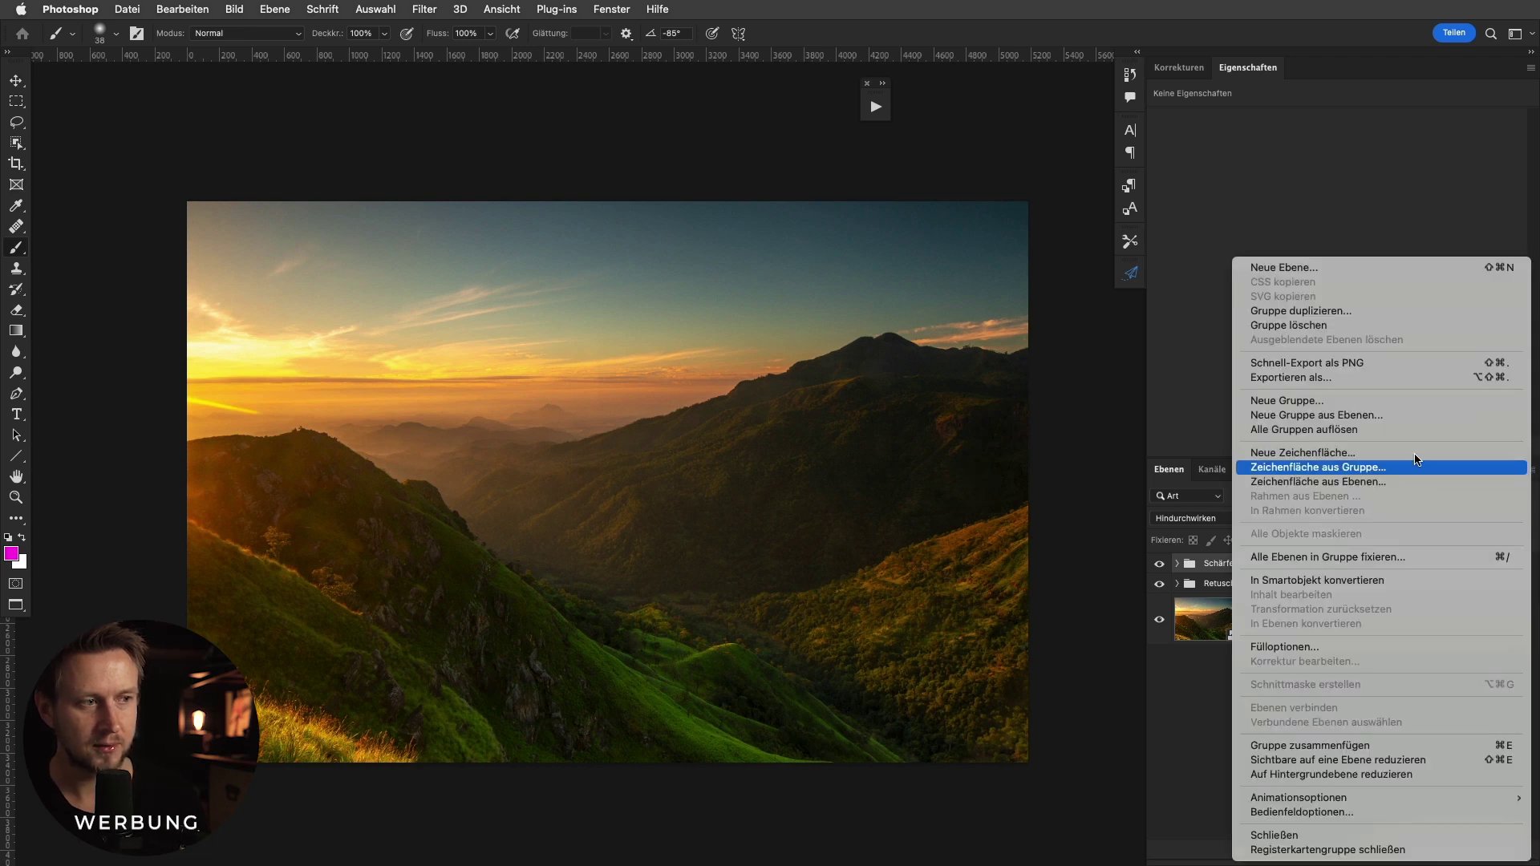
left_click(1301, 775)
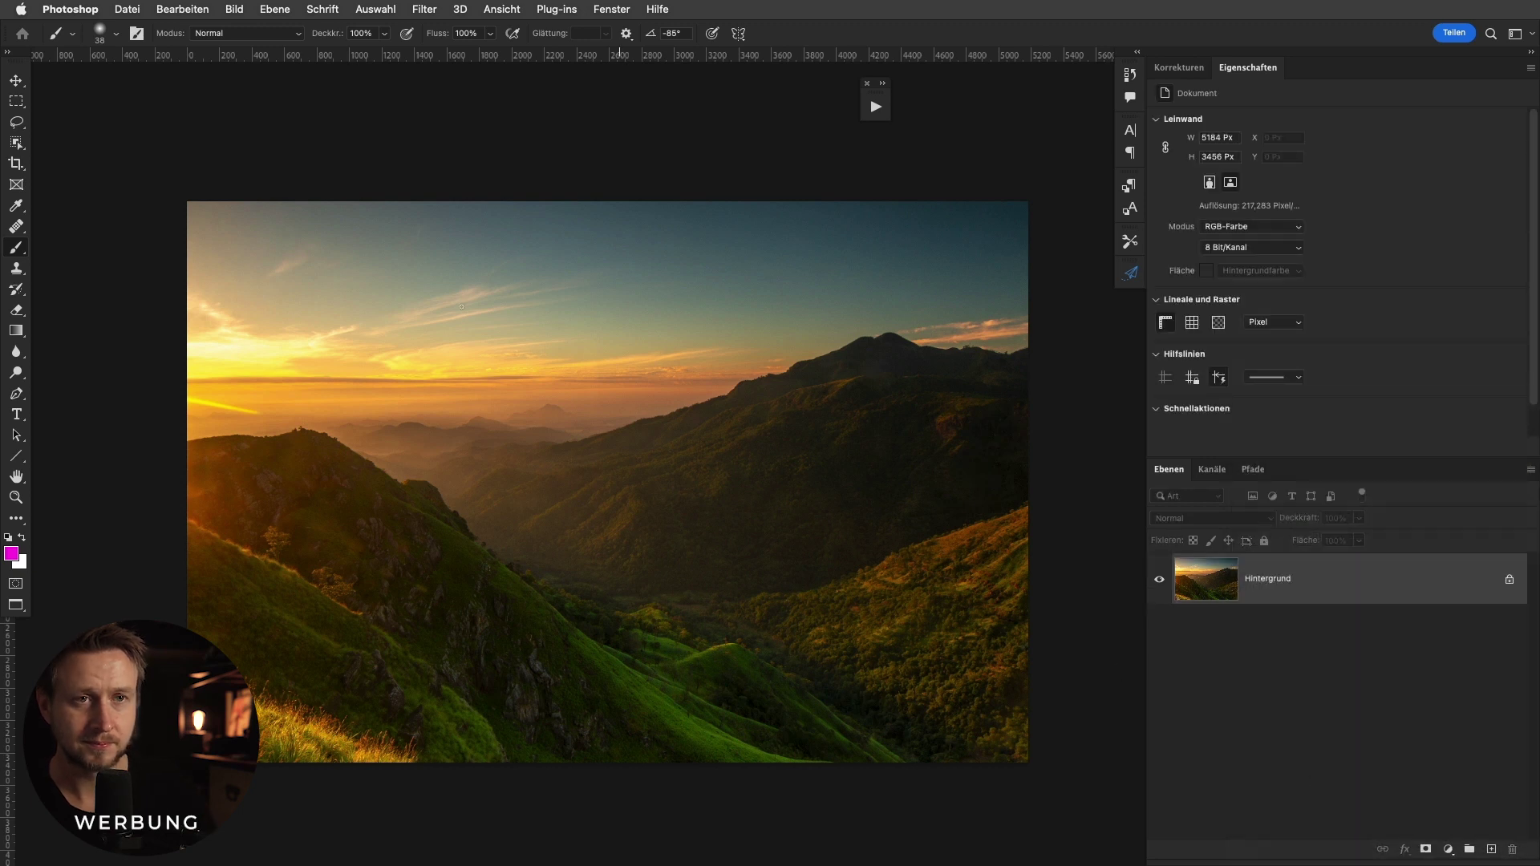
left_click(206, 14)
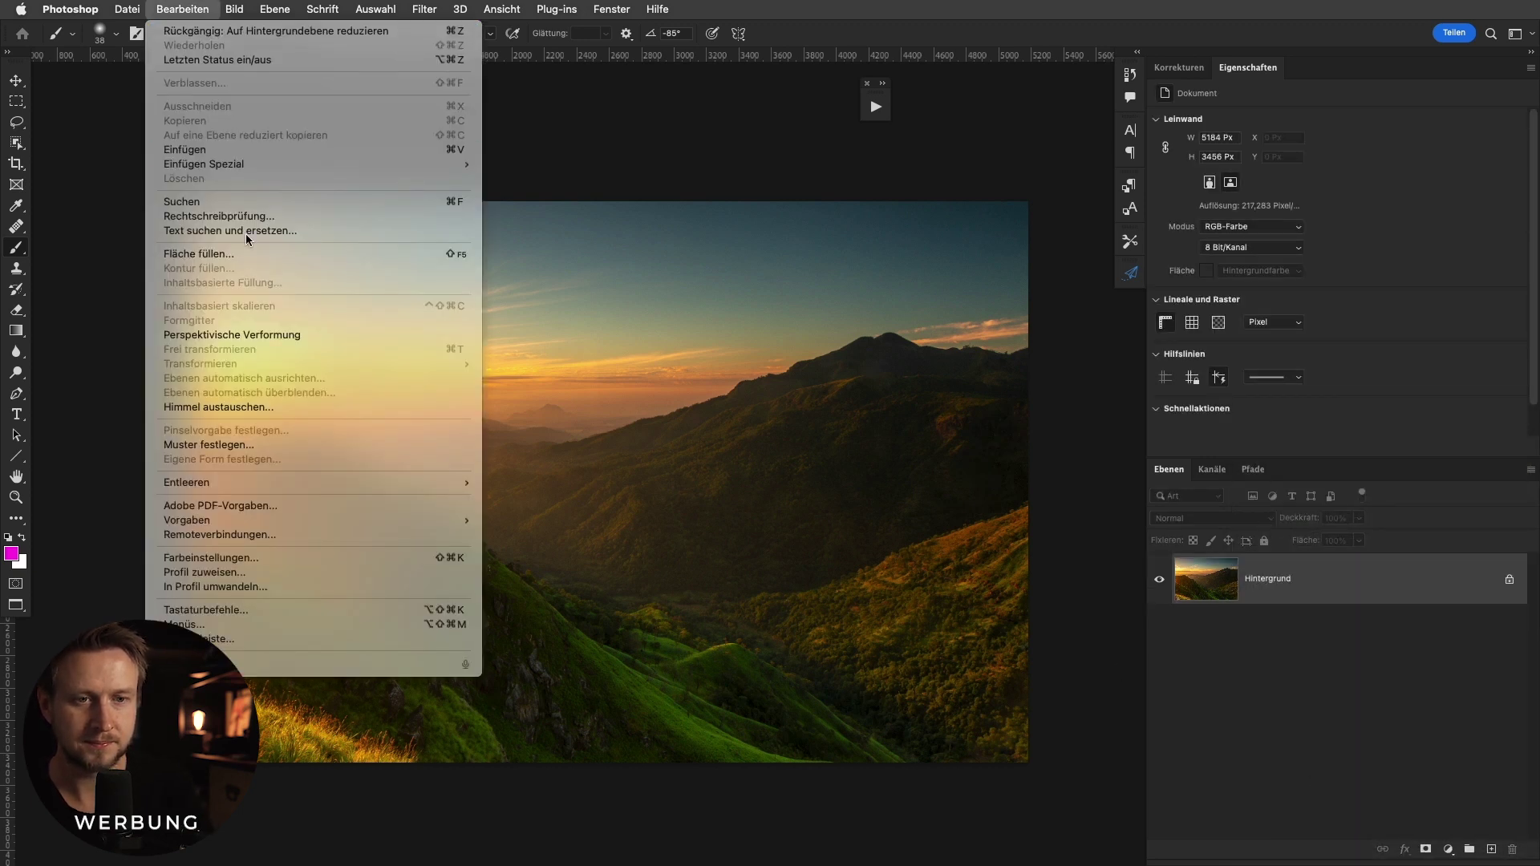
In In Profil umwandeln, set the destination profile to Coated FOGRA39.
left_click(285, 586)
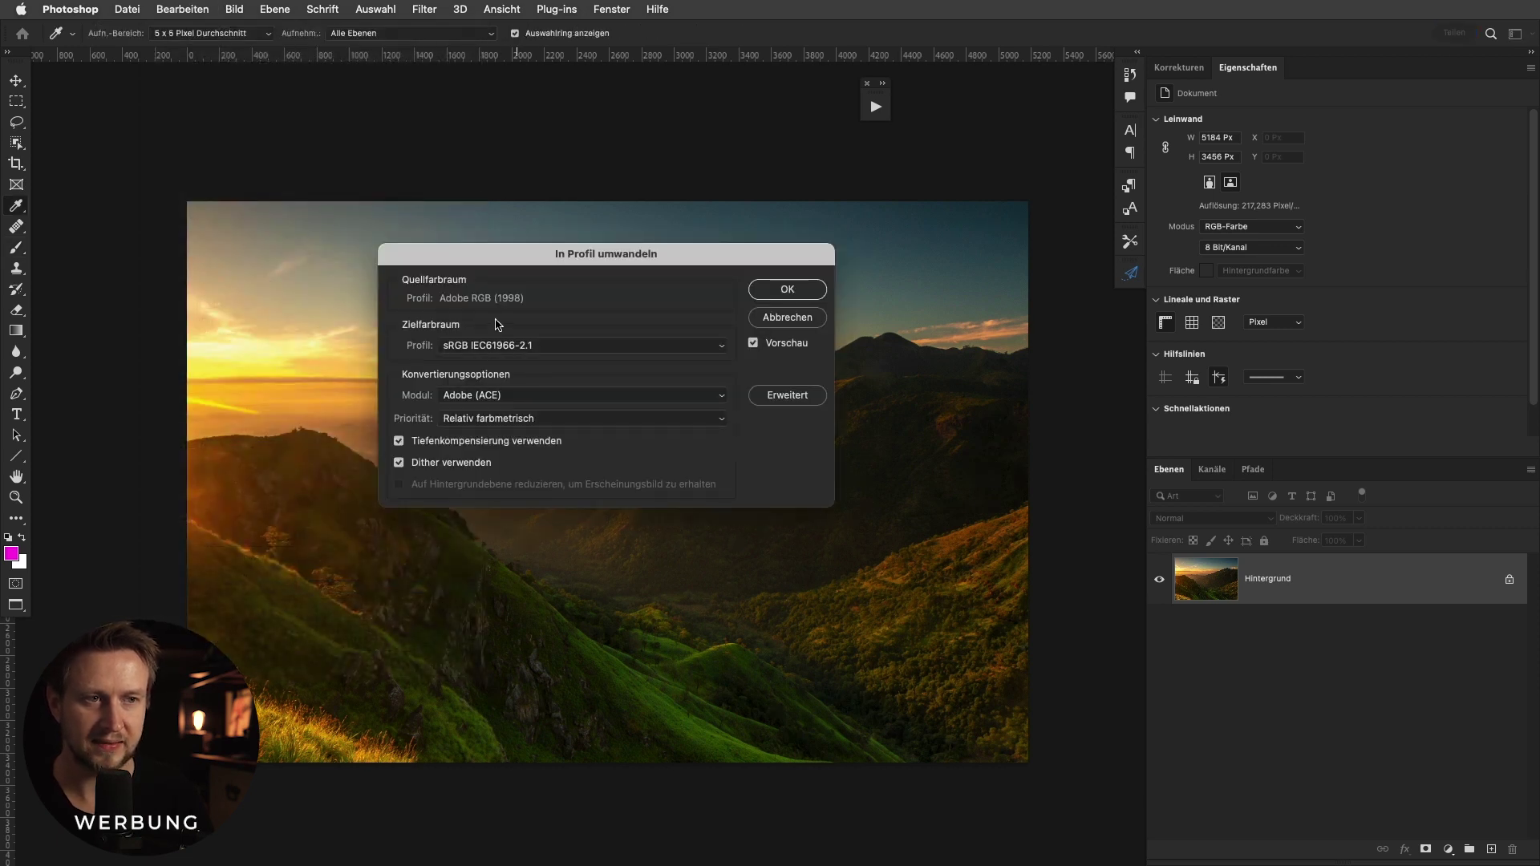
left_click_drag(536, 254, 1129, 108)
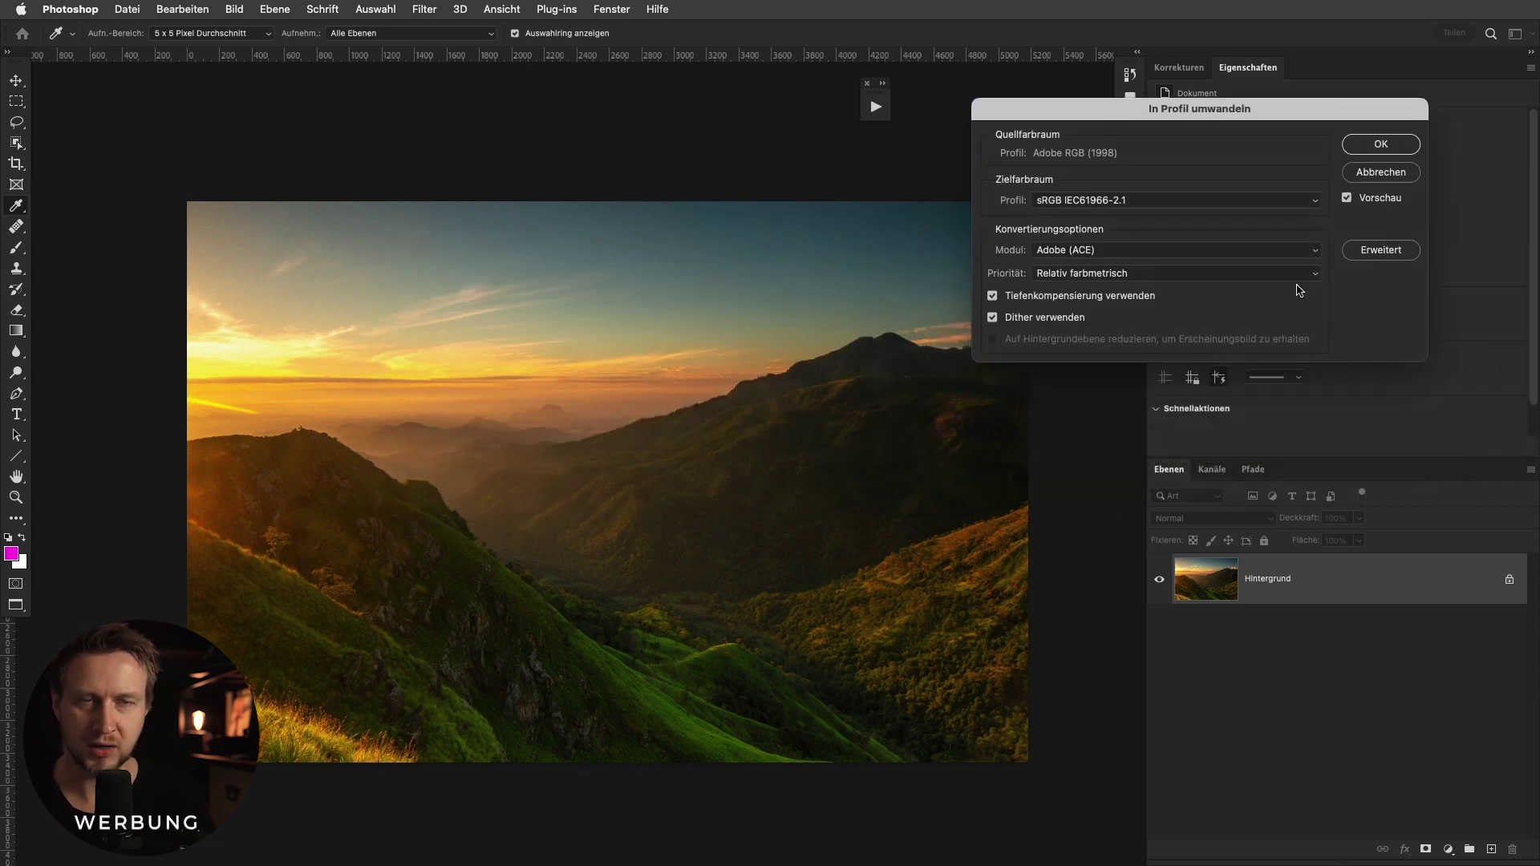
left_click(1352, 201)
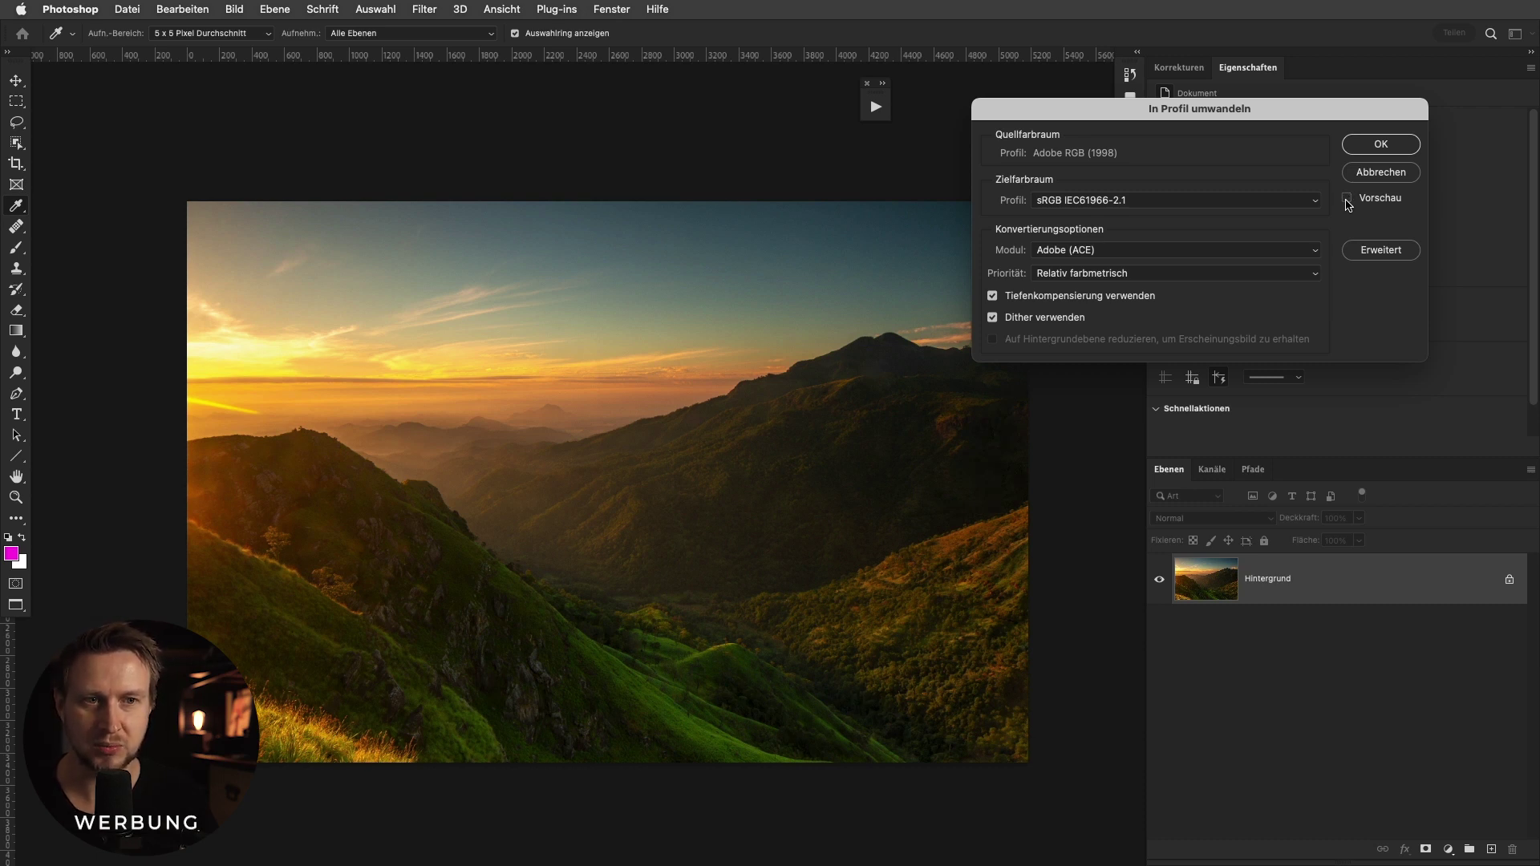
left_click(1254, 205)
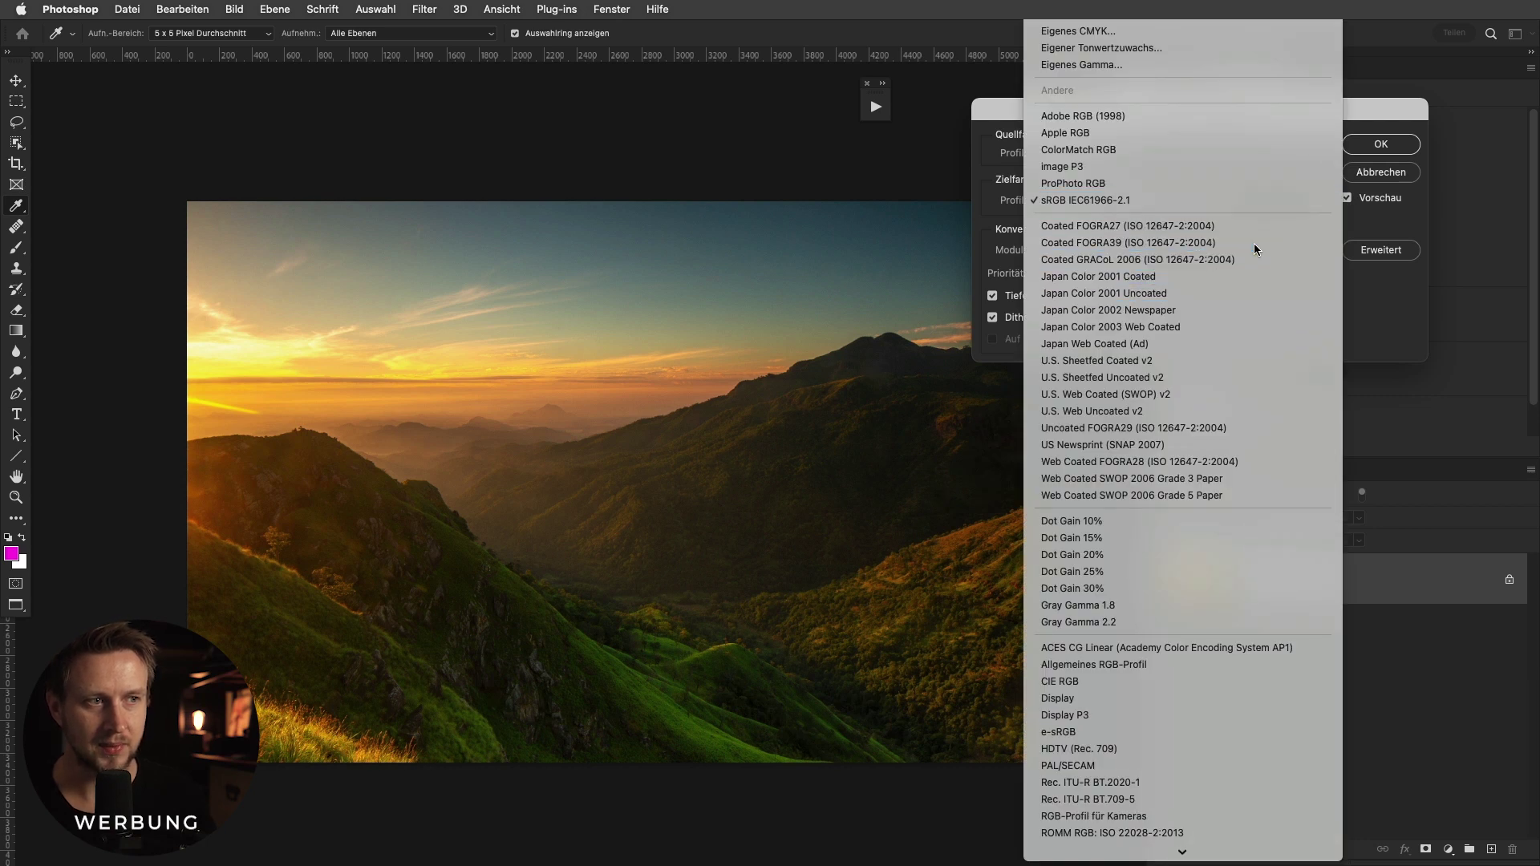
left_click(1254, 244)
Toggle Vorschau repeatedly to compare FOGRA39 colours with the Adobe RGB original.
left_click(1364, 202)
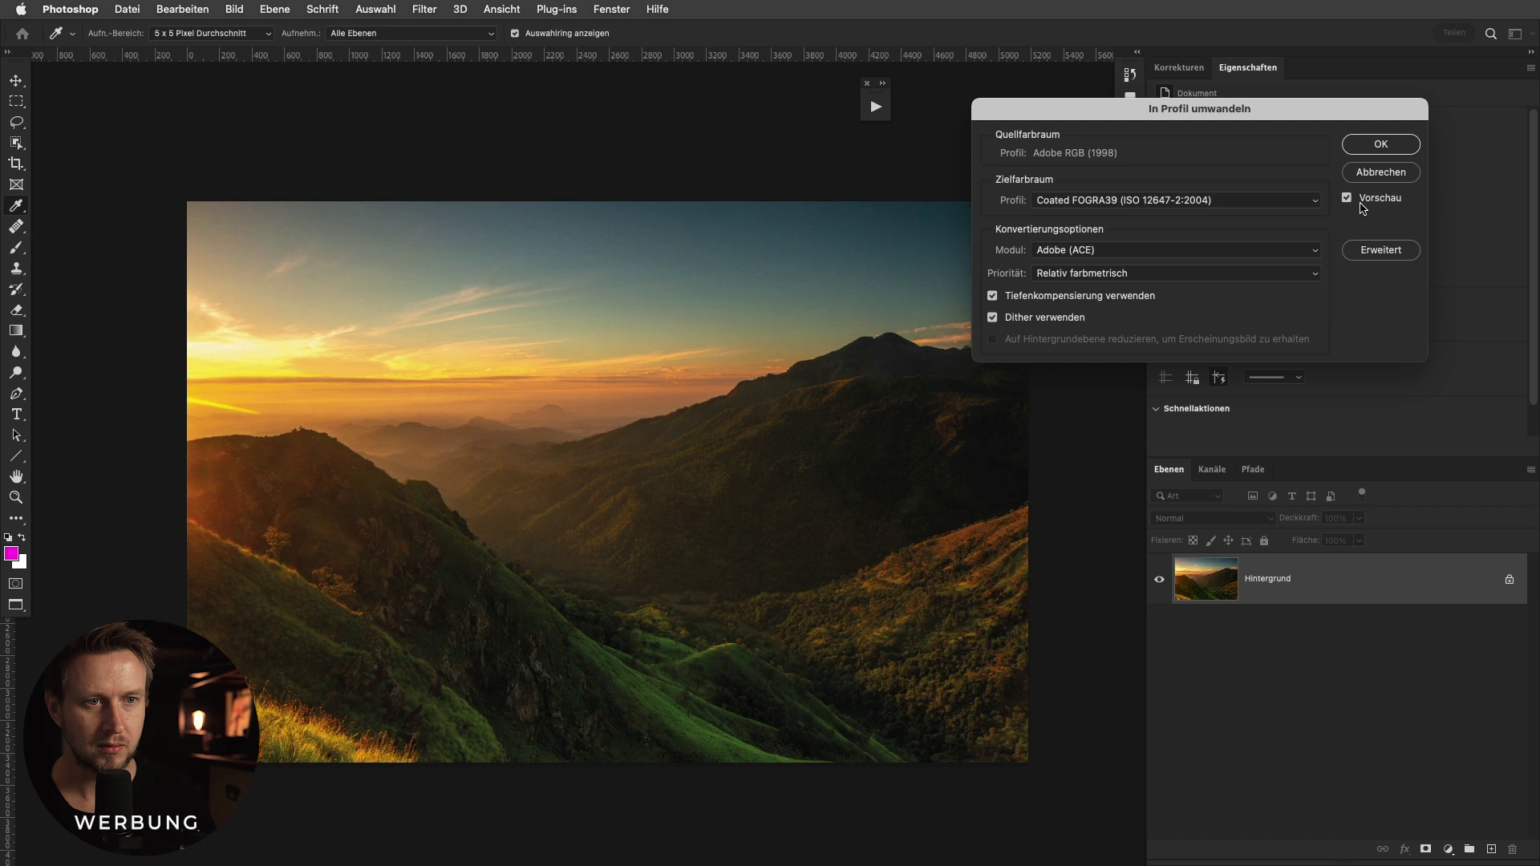
left_click(1349, 203)
left_click(1349, 203)
left_click(1348, 205)
left_click(1349, 205)
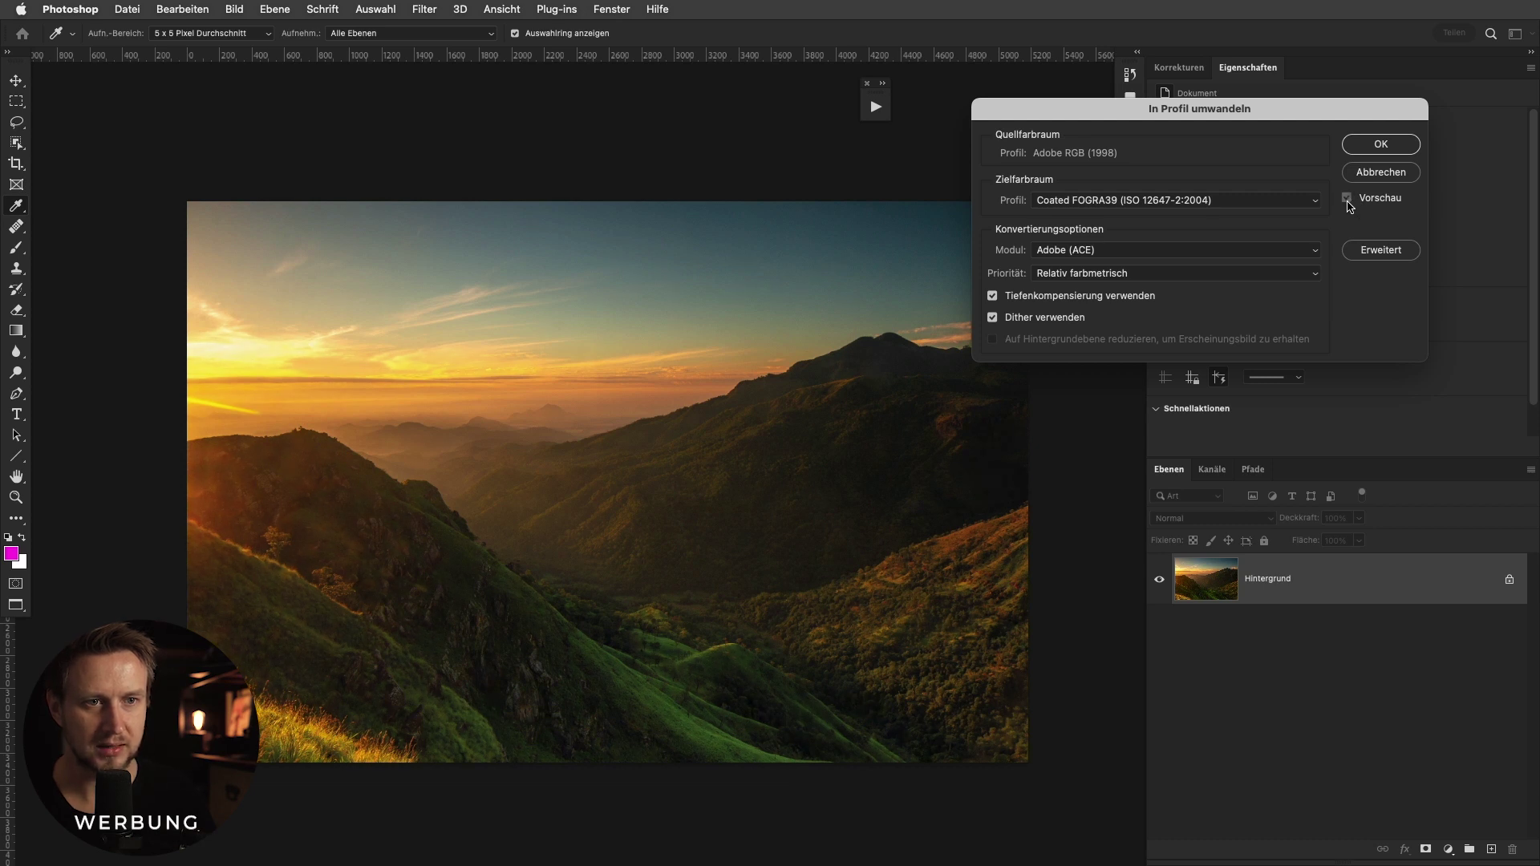
left_click(1349, 201)
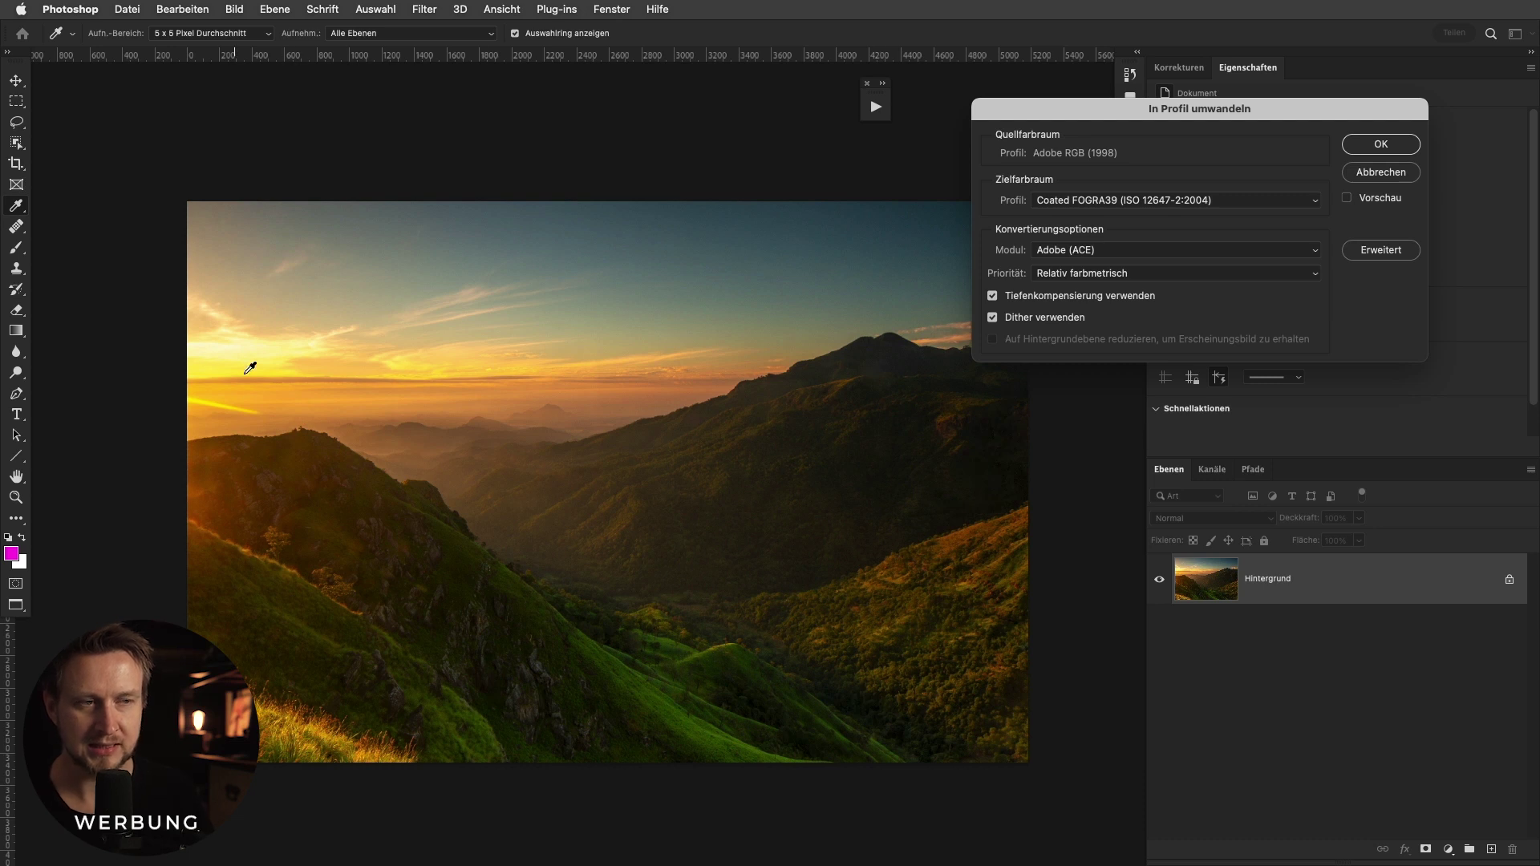
left_click(1347, 200)
left_click(1348, 199)
left_click(1348, 199)
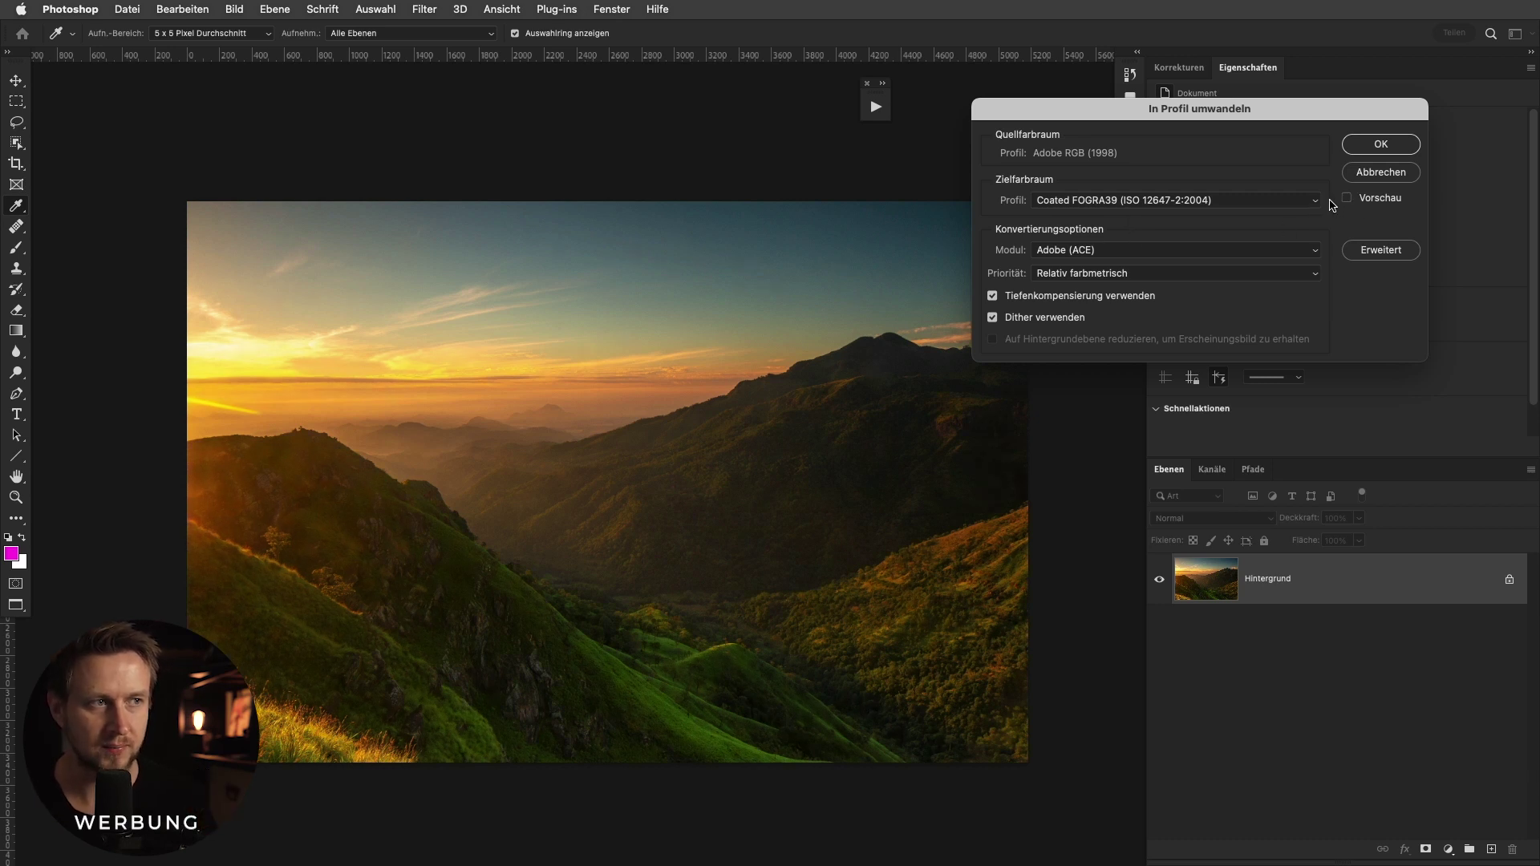
Switch the destination to US Newsprint (SNAP 2007) and toggle Vorschau to compare.
left_click(1306, 202)
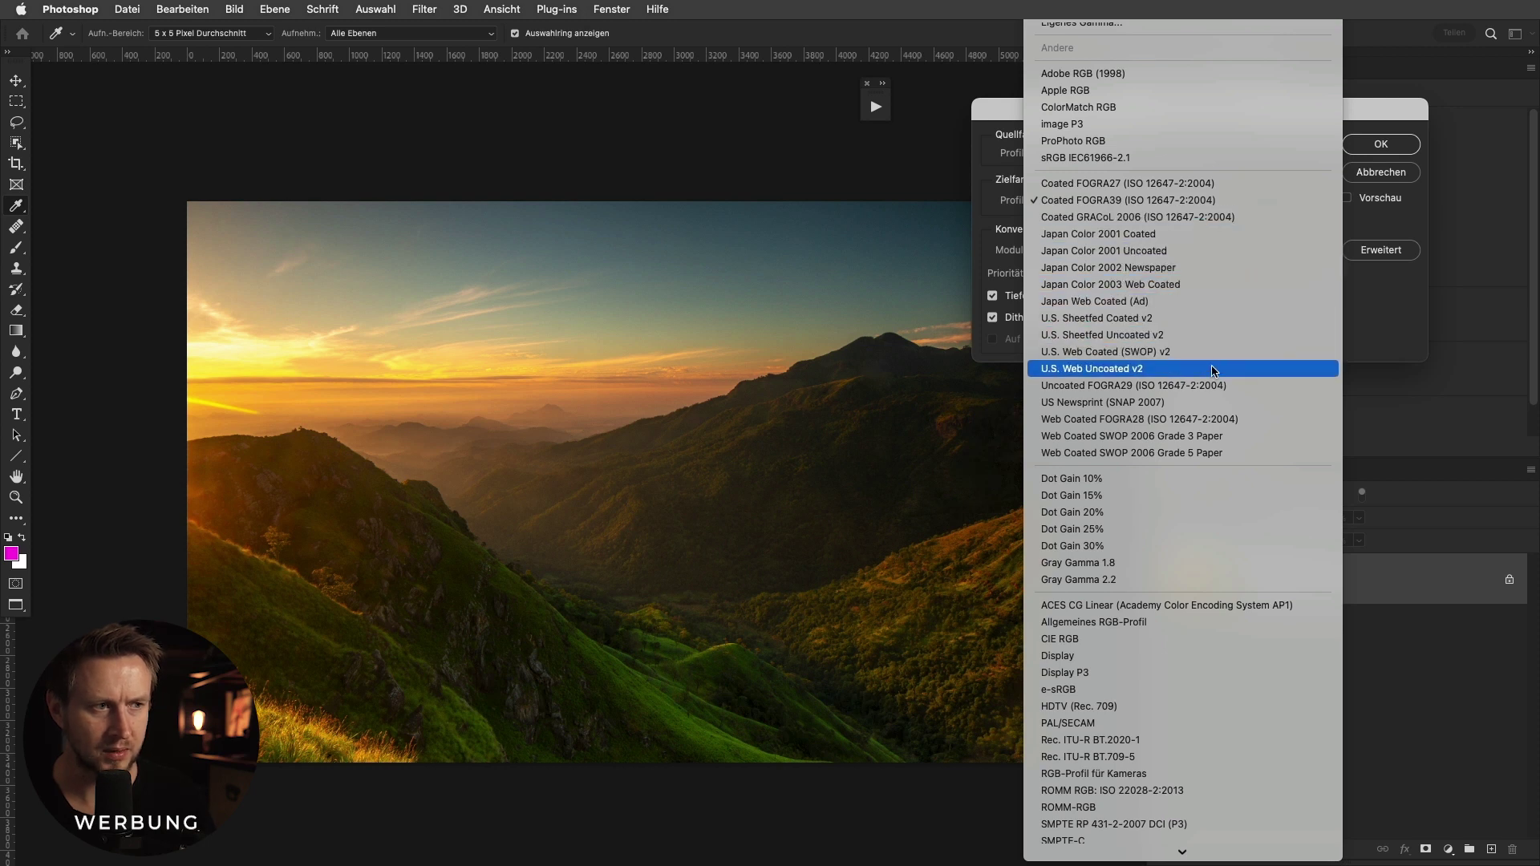
left_click(1192, 400)
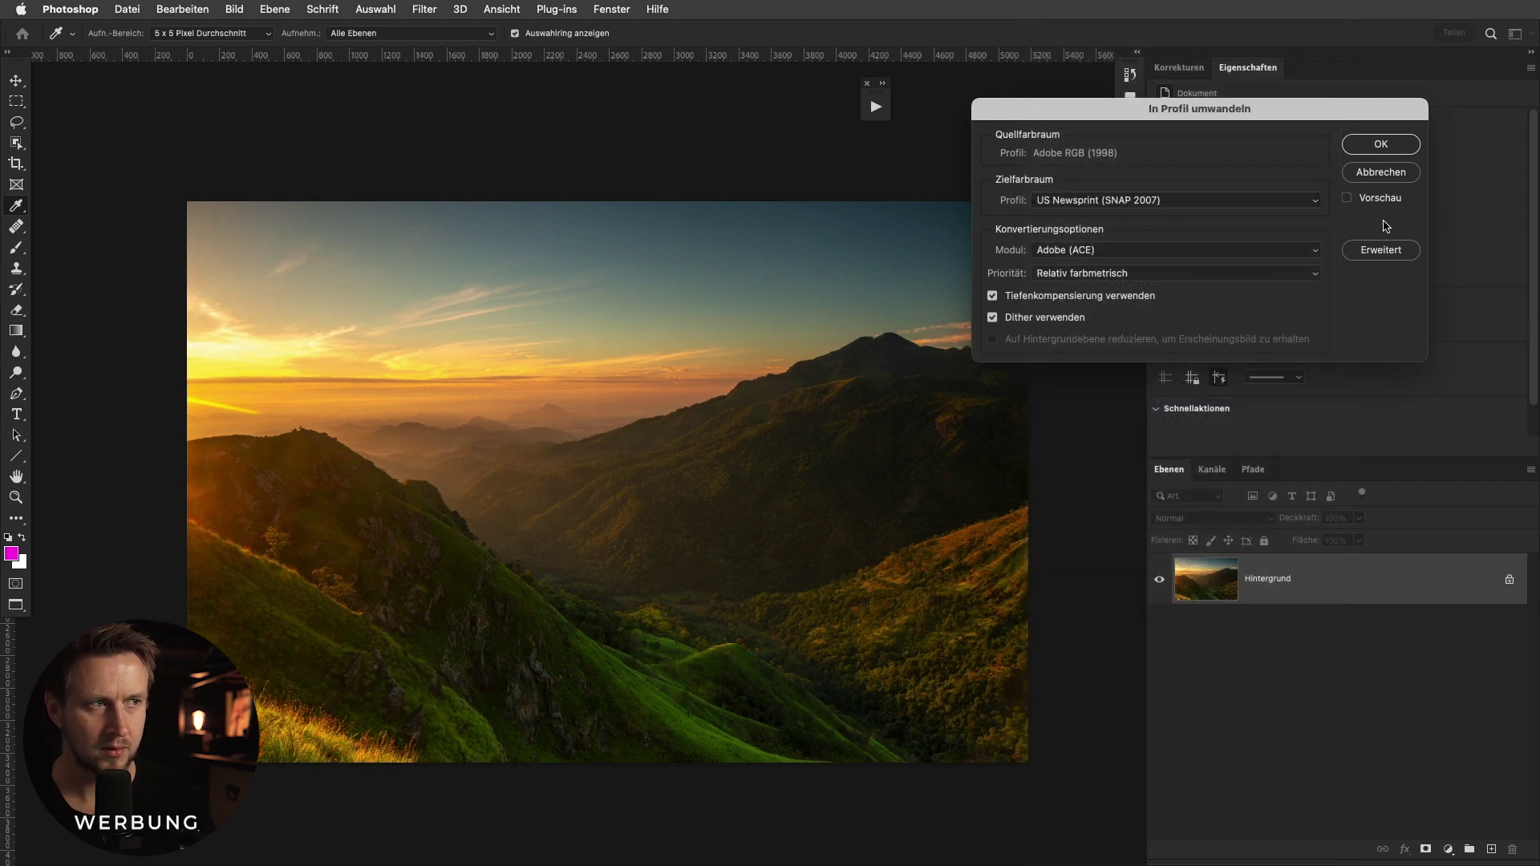
left_click(1348, 199)
left_click(1347, 199)
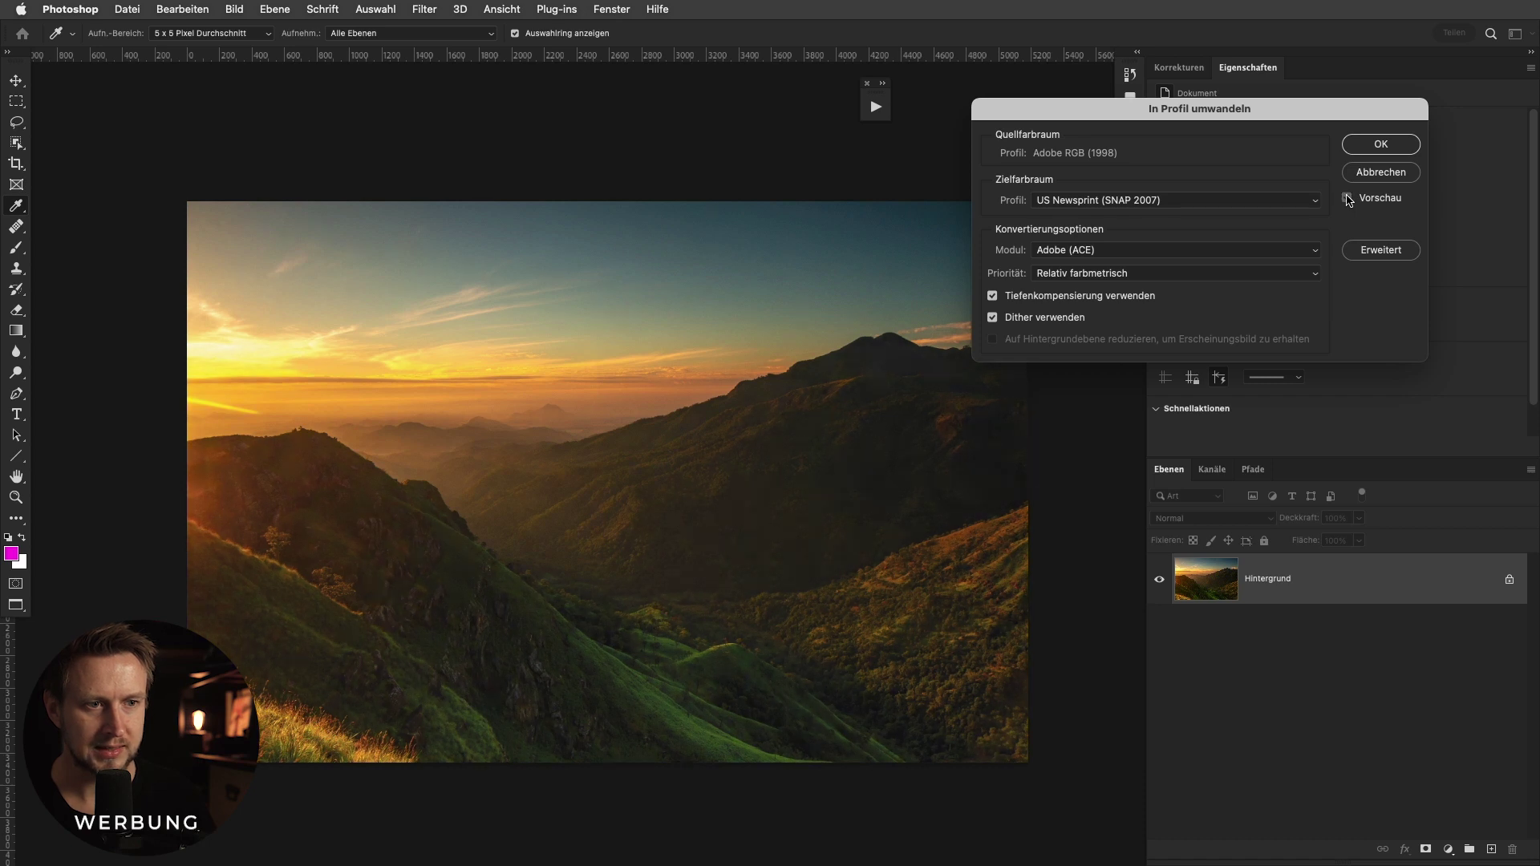
left_click(1348, 199)
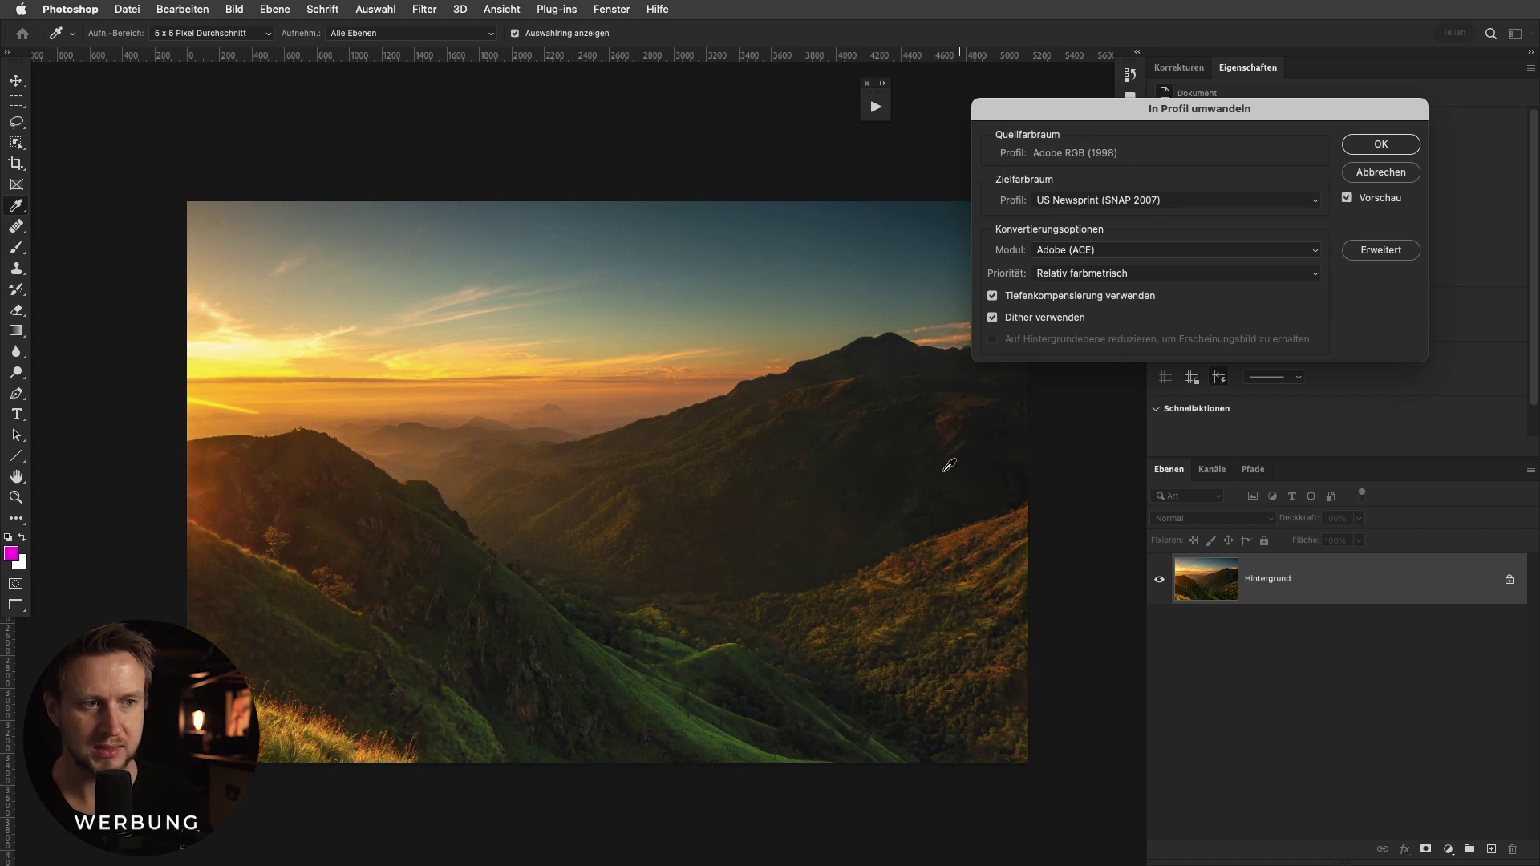
left_click(1348, 199)
left_click(1347, 199)
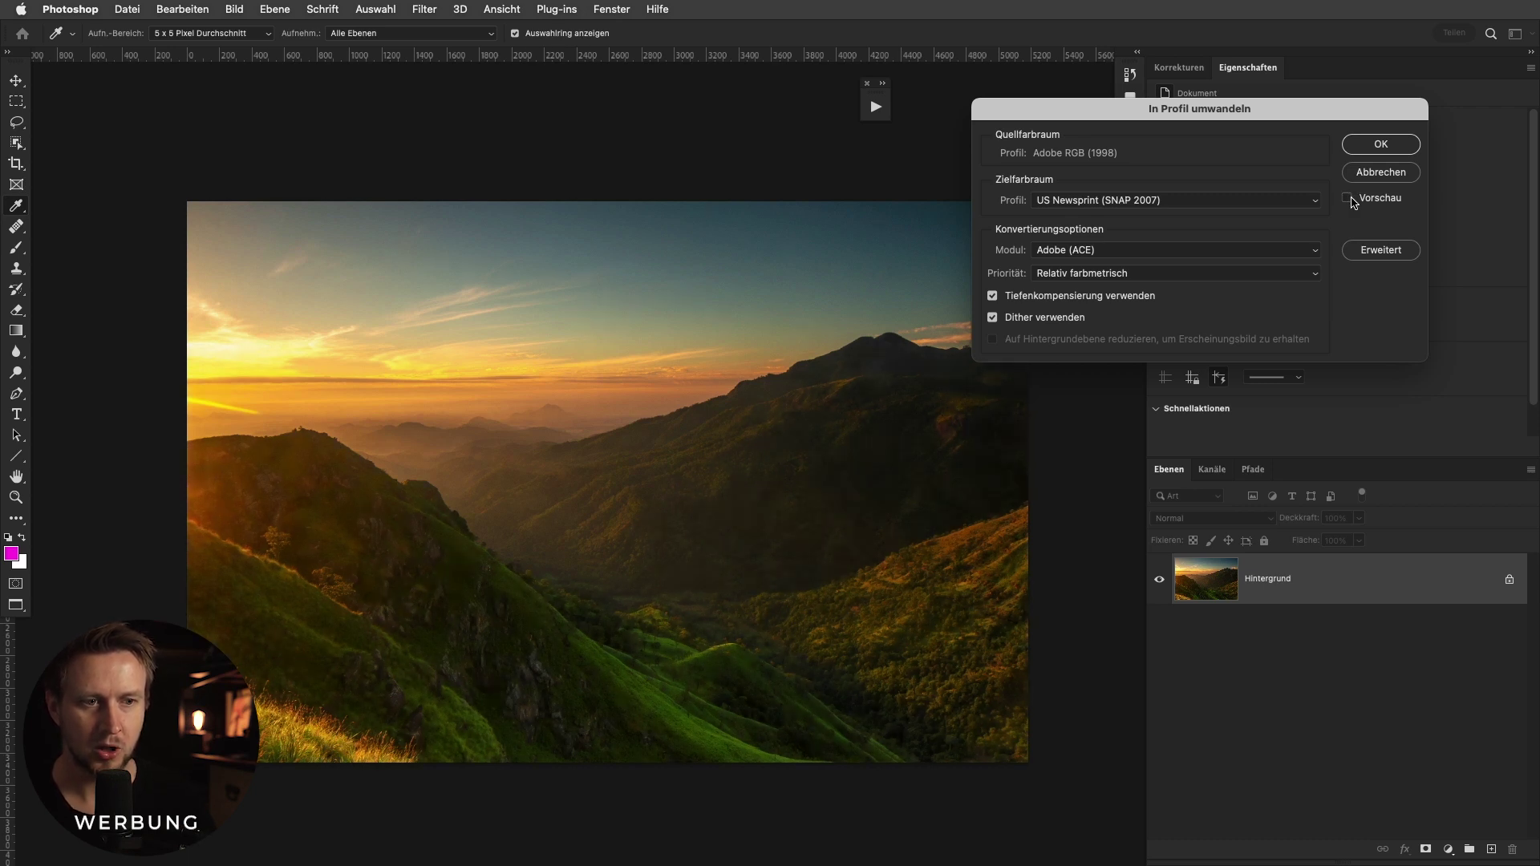
left_click(1347, 199)
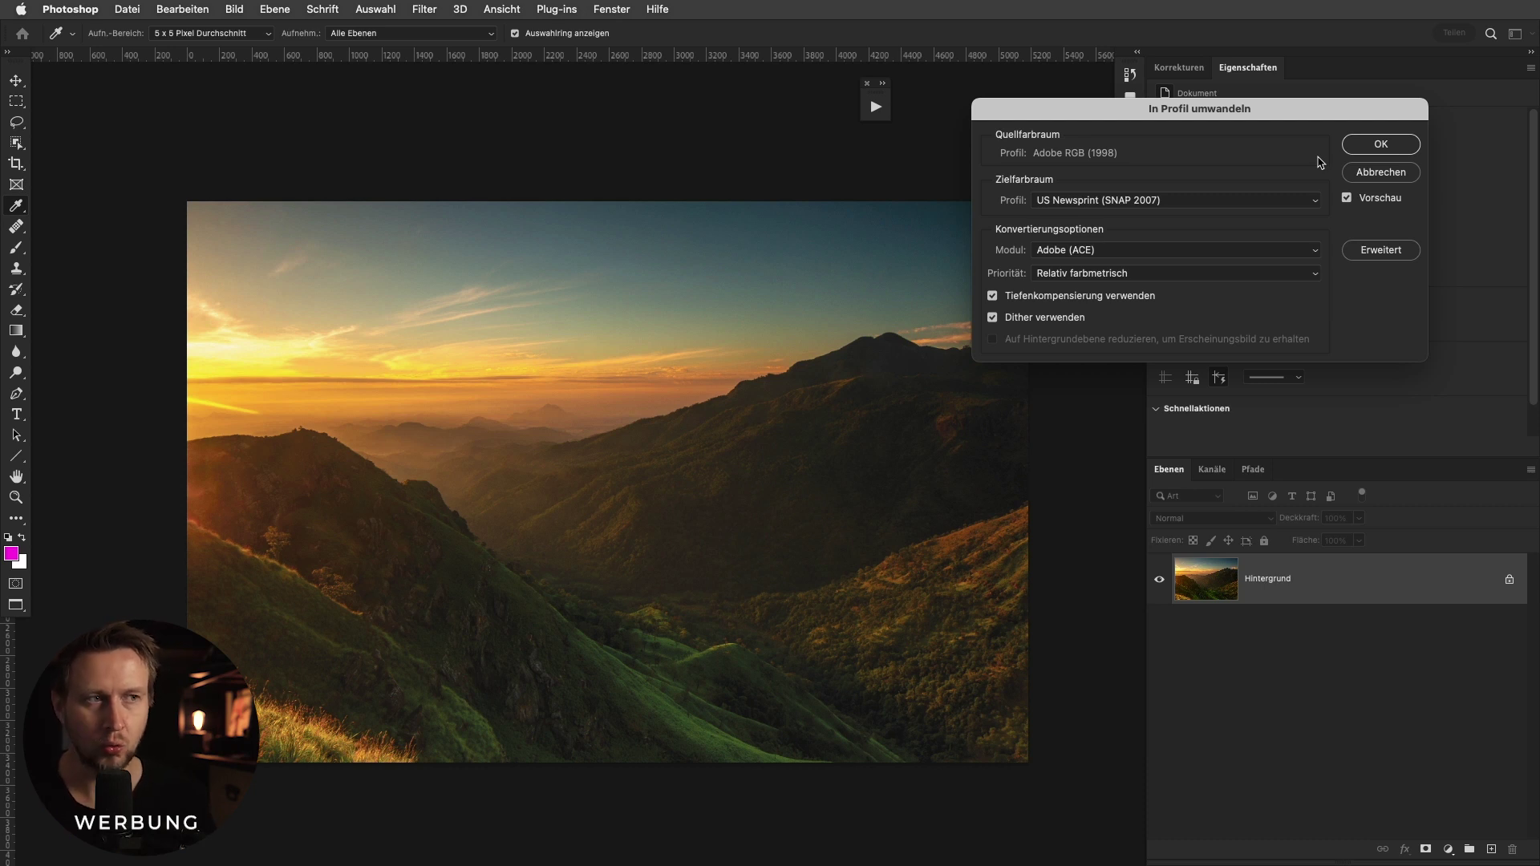
Set the destination profile to sRGB IEC61966-2.1 and apply the conversion.
left_click(1056, 210)
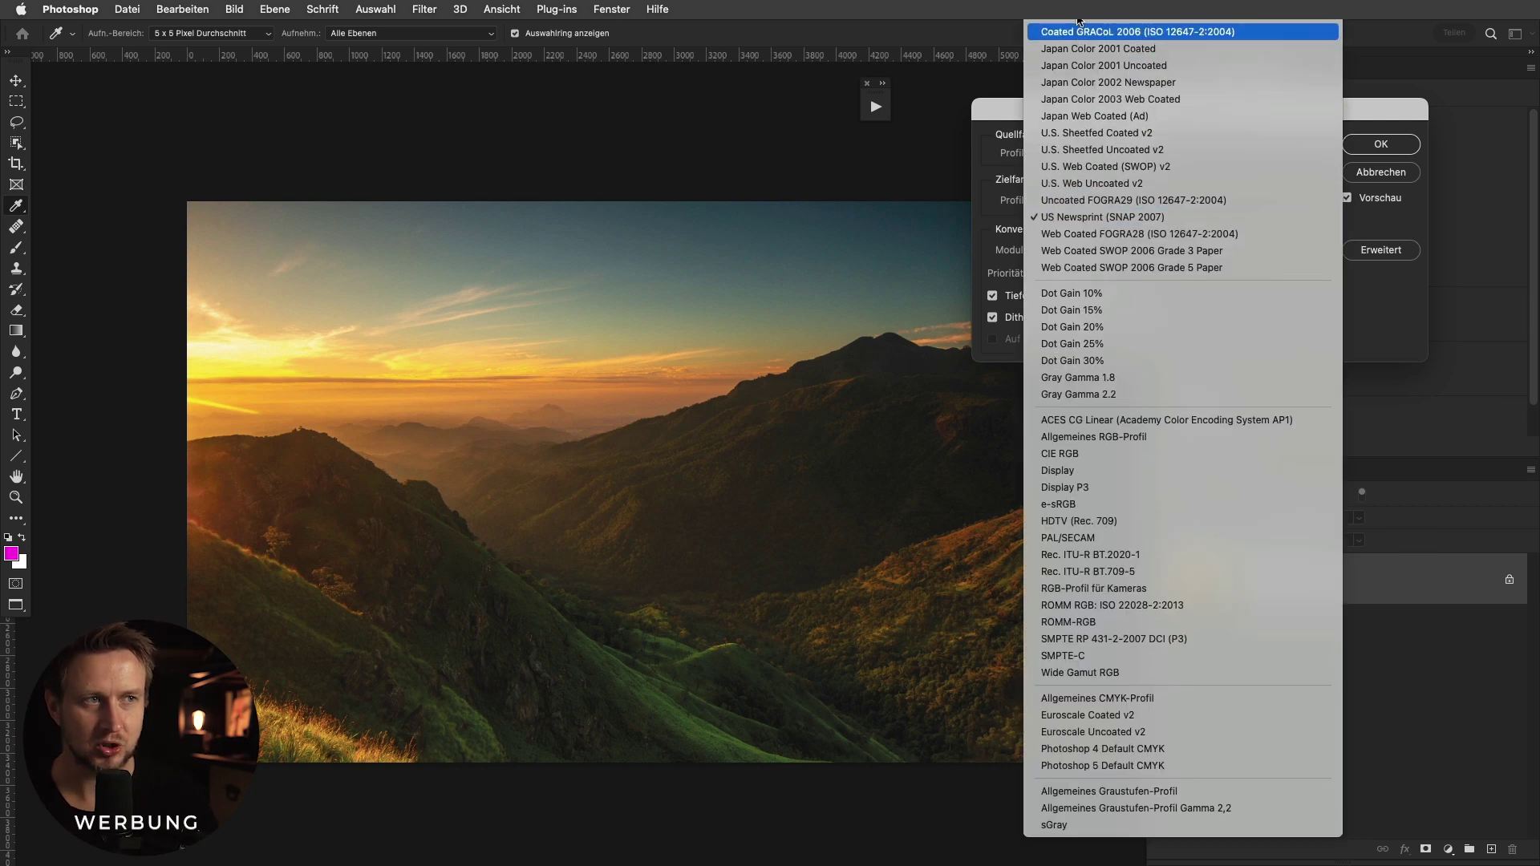
left_click(1079, 174)
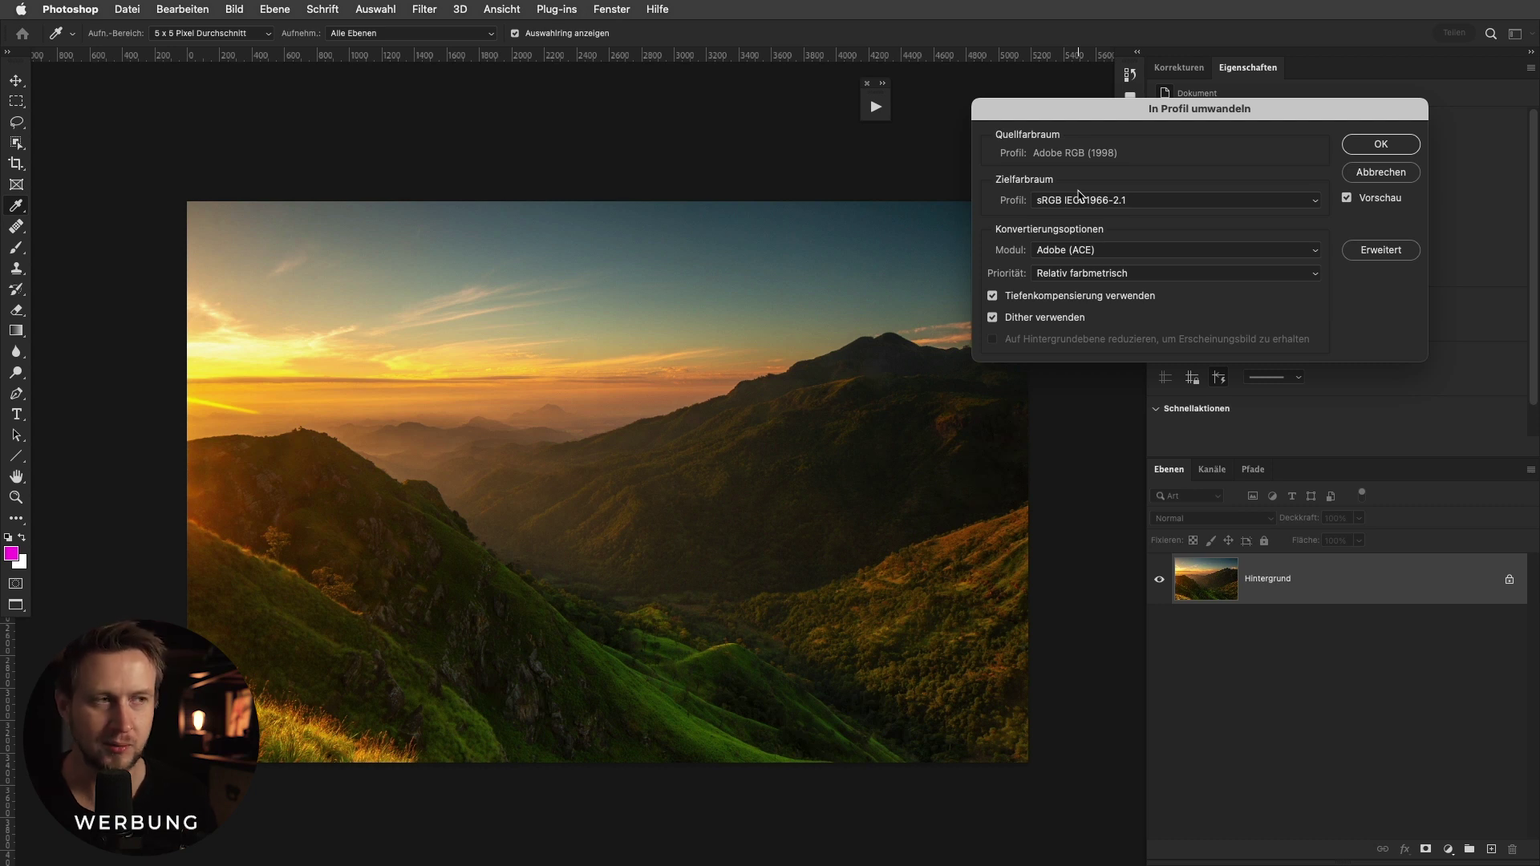
left_click(1375, 147)
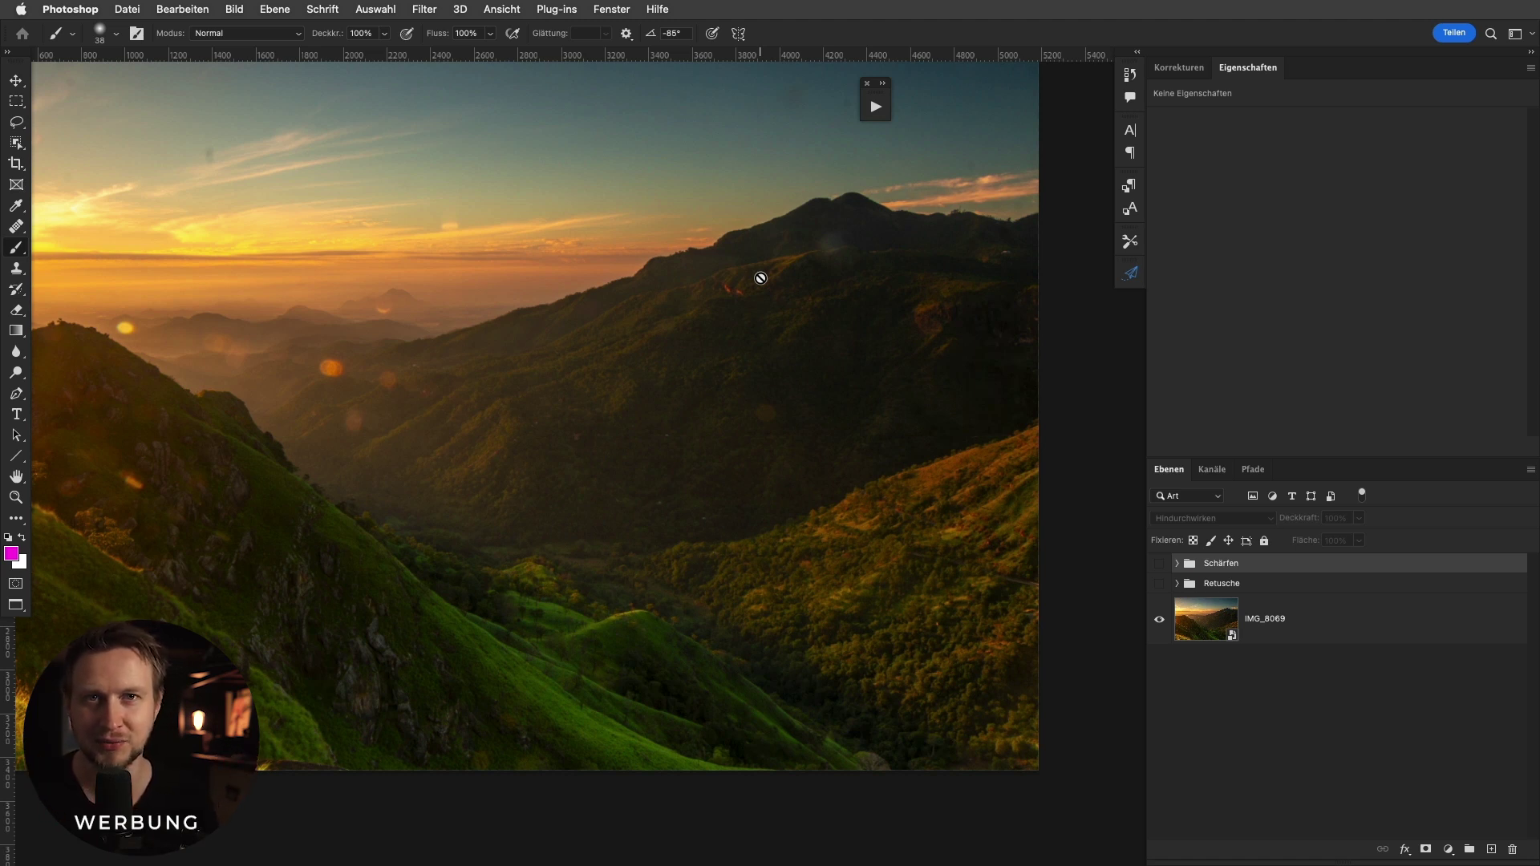
Turn on the eye icons of both the Schärfen and Retusche groups.
scroll(510, 449, "down", 2)
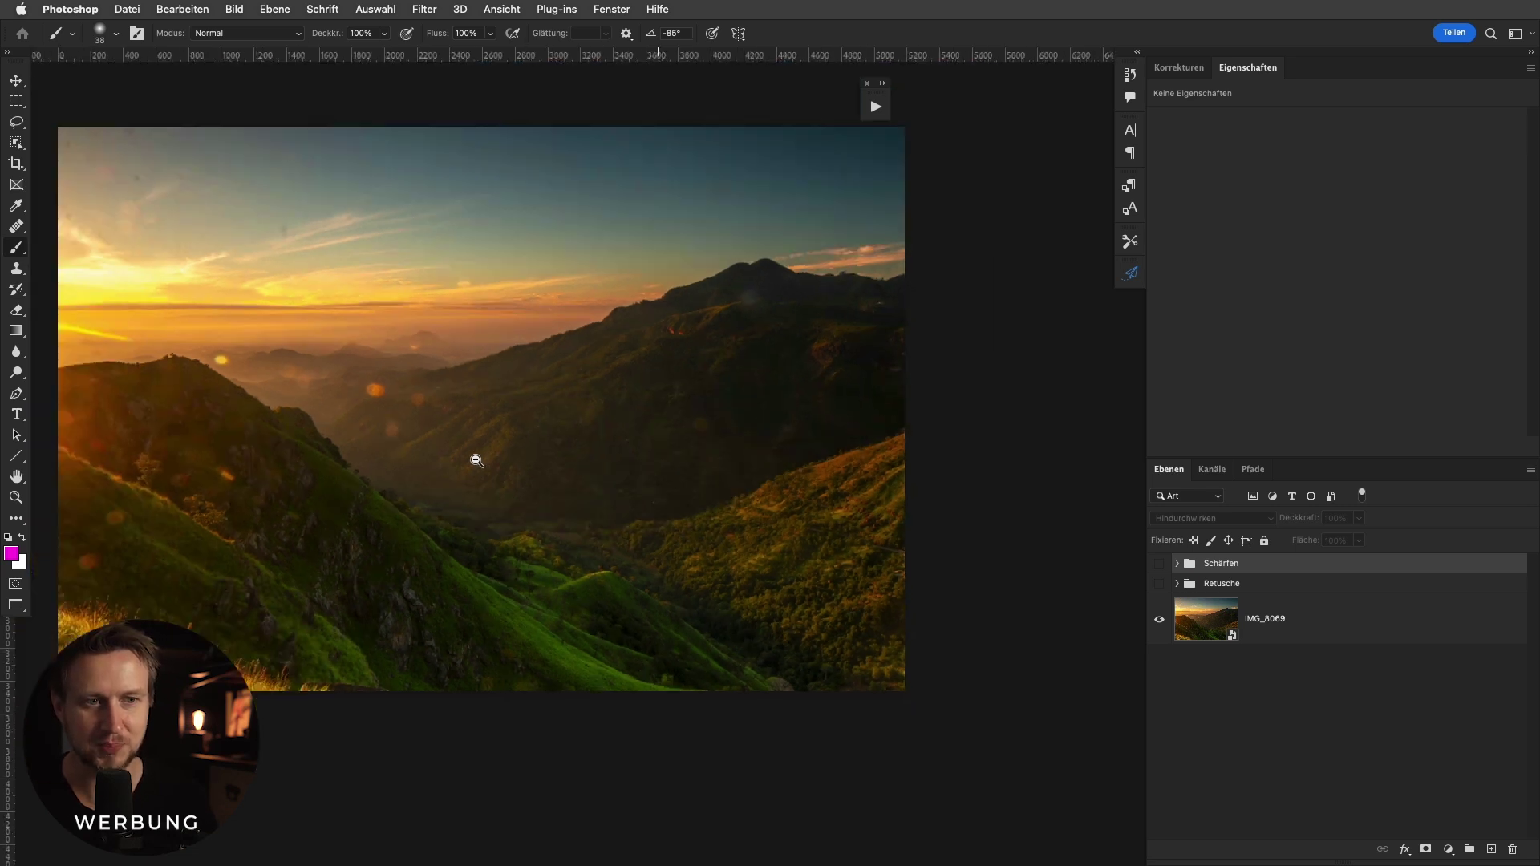
scroll(562, 464, "down", 2)
left_click_drag(1159, 563, 1159, 584)
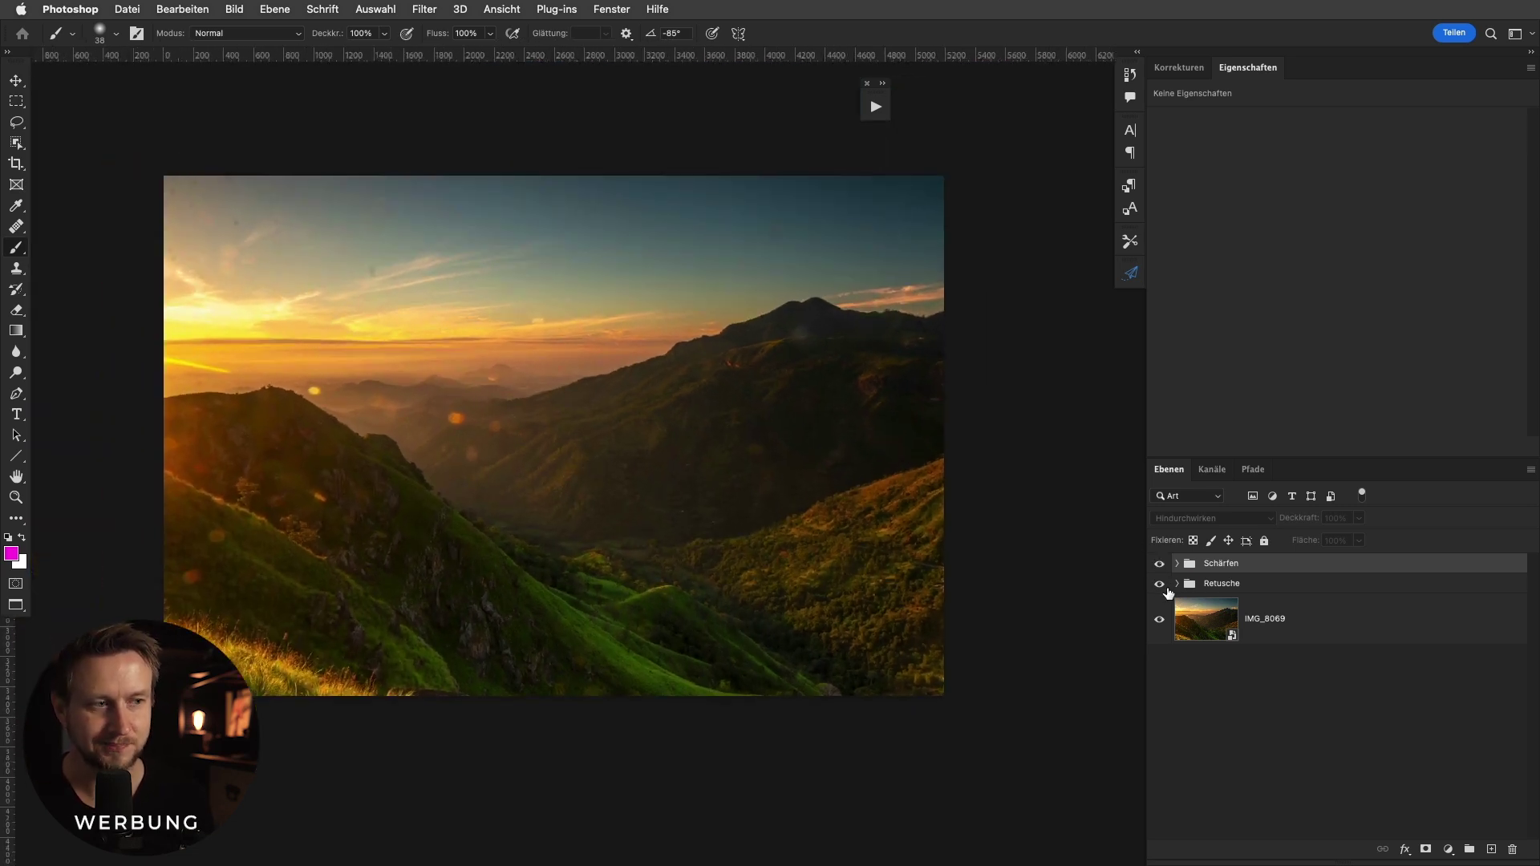